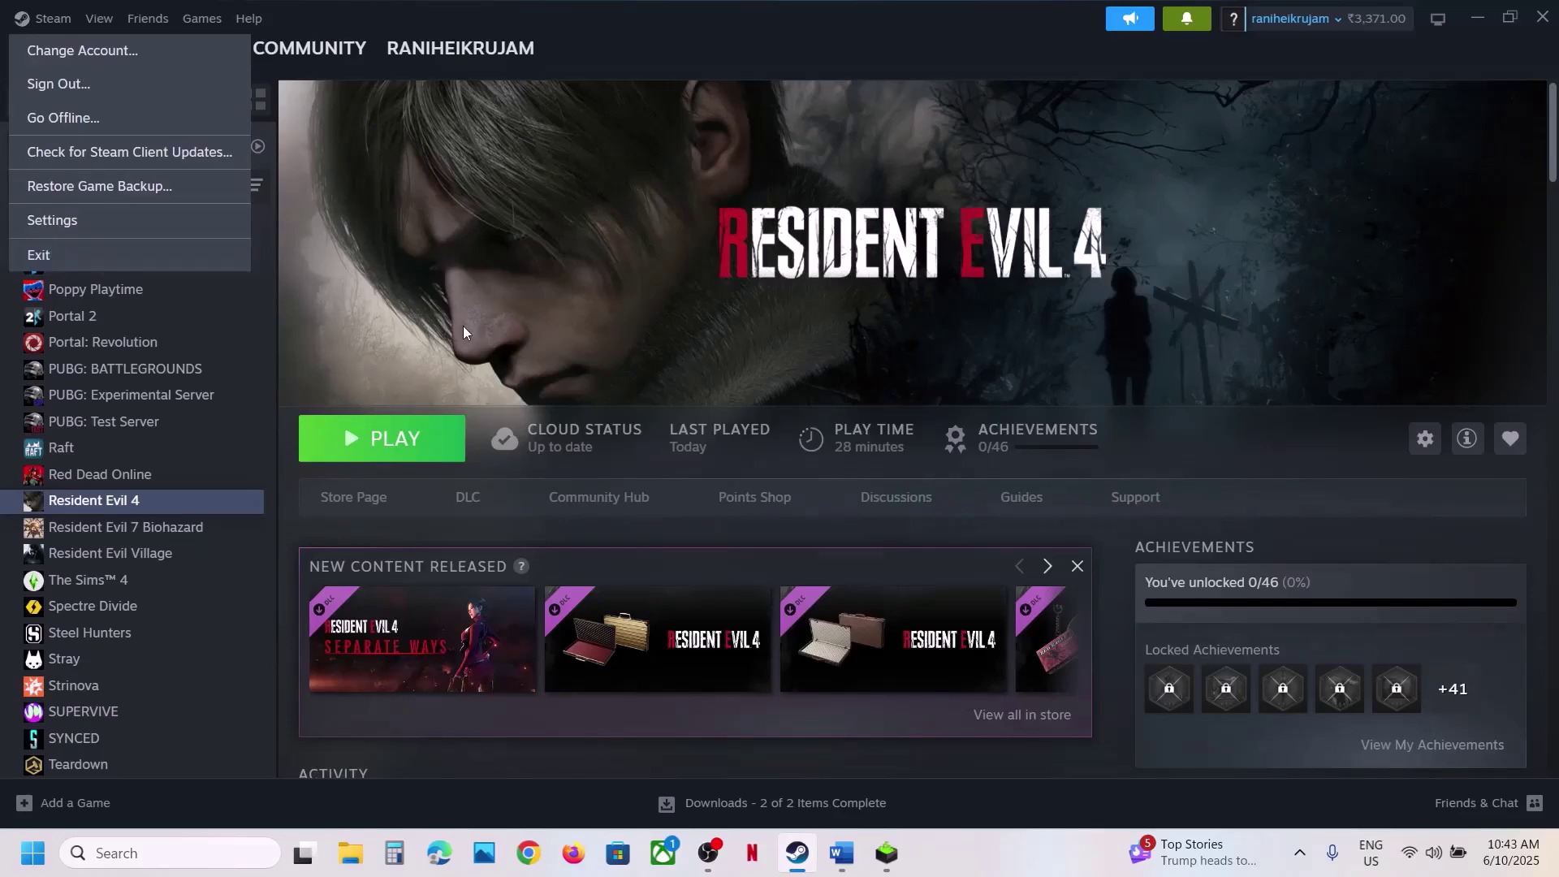
Search Windows for the Steam app and view its option to run as administrator, leaving it unlaunched
click(182, 856)
text(steam)
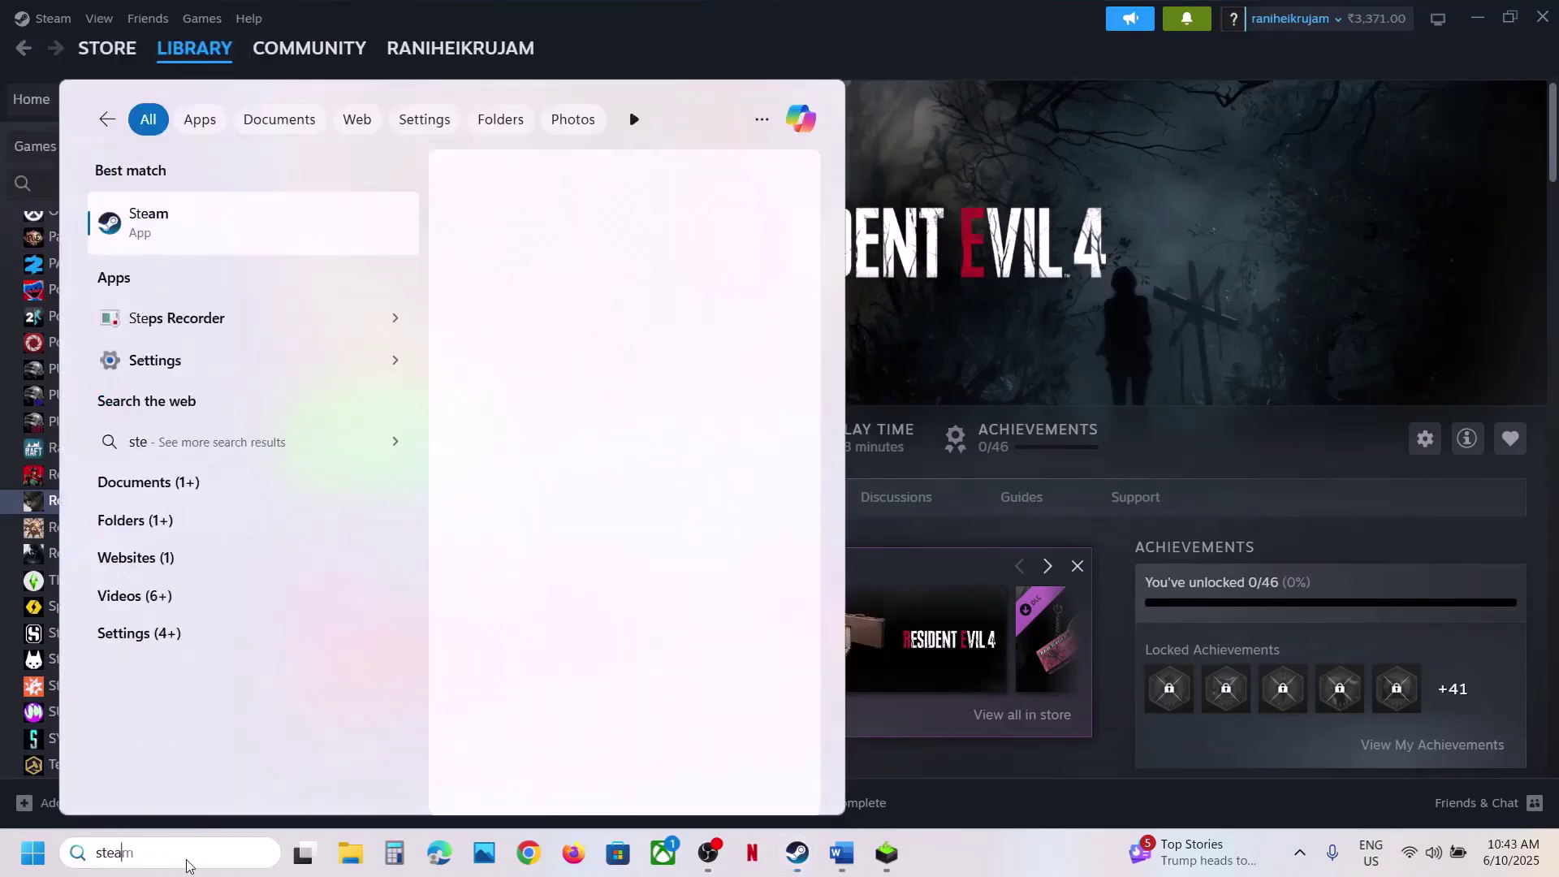
right_click(169, 245)
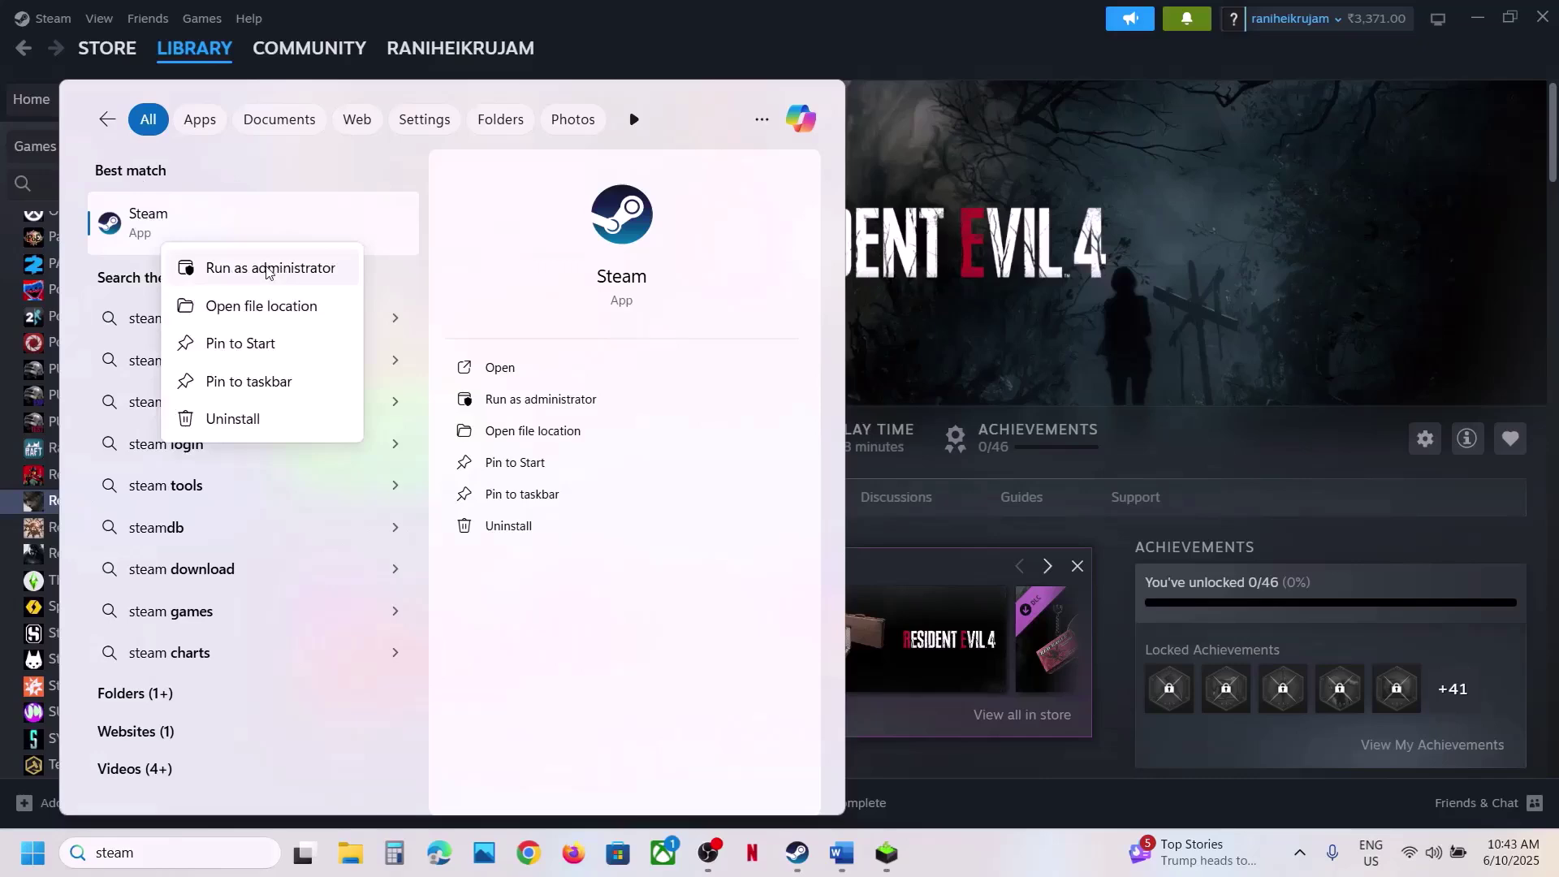
click(987, 199)
Bring up the computer's power options and dismiss them without choosing one
key(super)
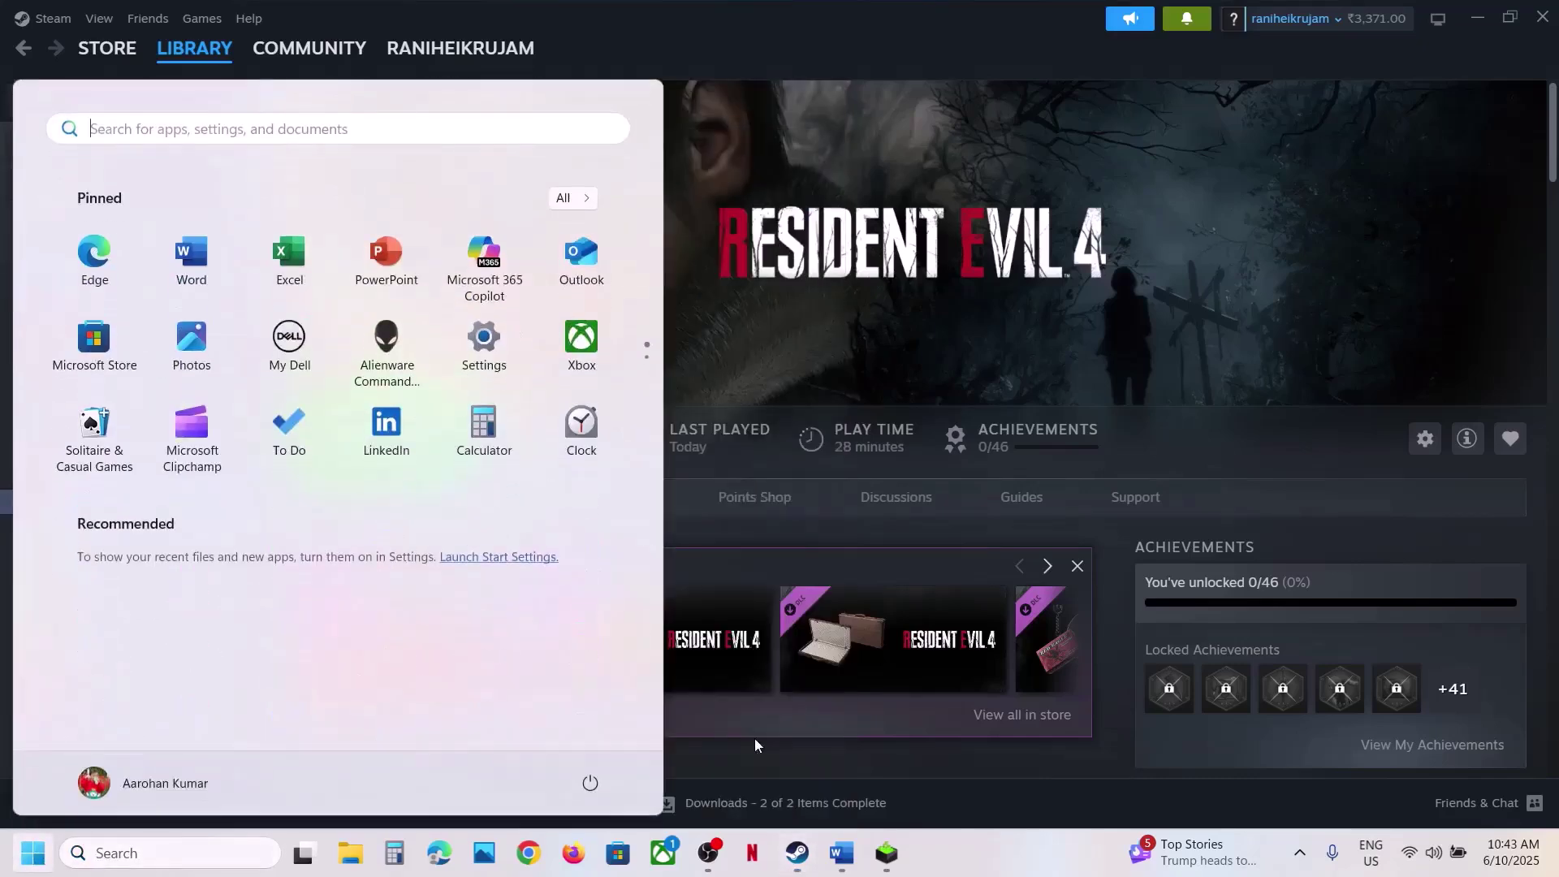
click(590, 782)
key(Escape)
key(Escape)
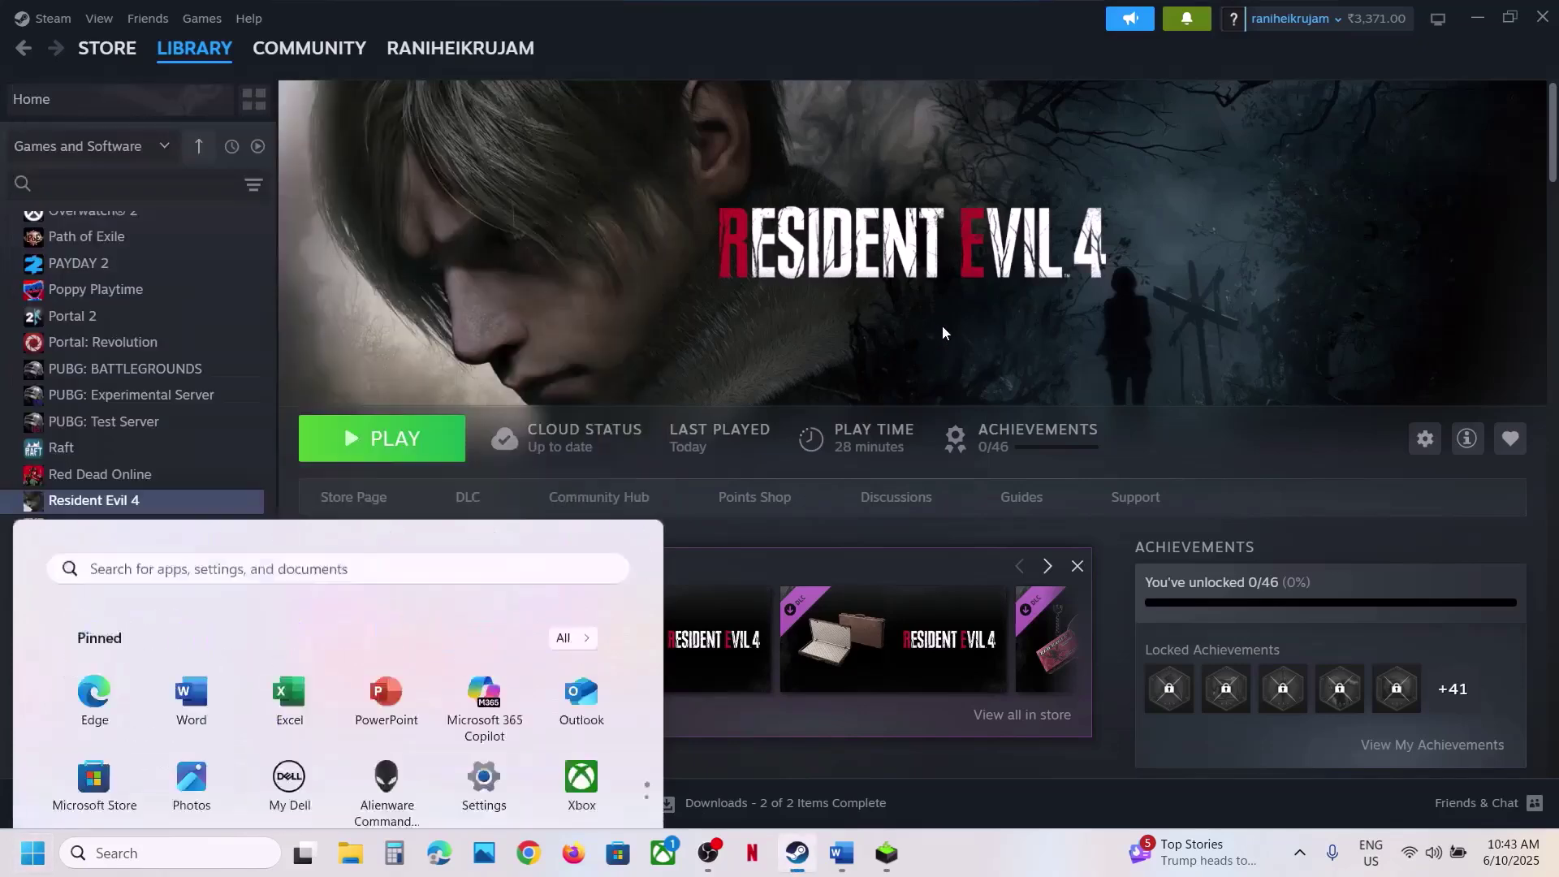
Switch to the Word document and highlight the Step 2 instruction on deleting the crashreport and InstallerMessage files
click(842, 855)
scroll(342, 427, down, 2)
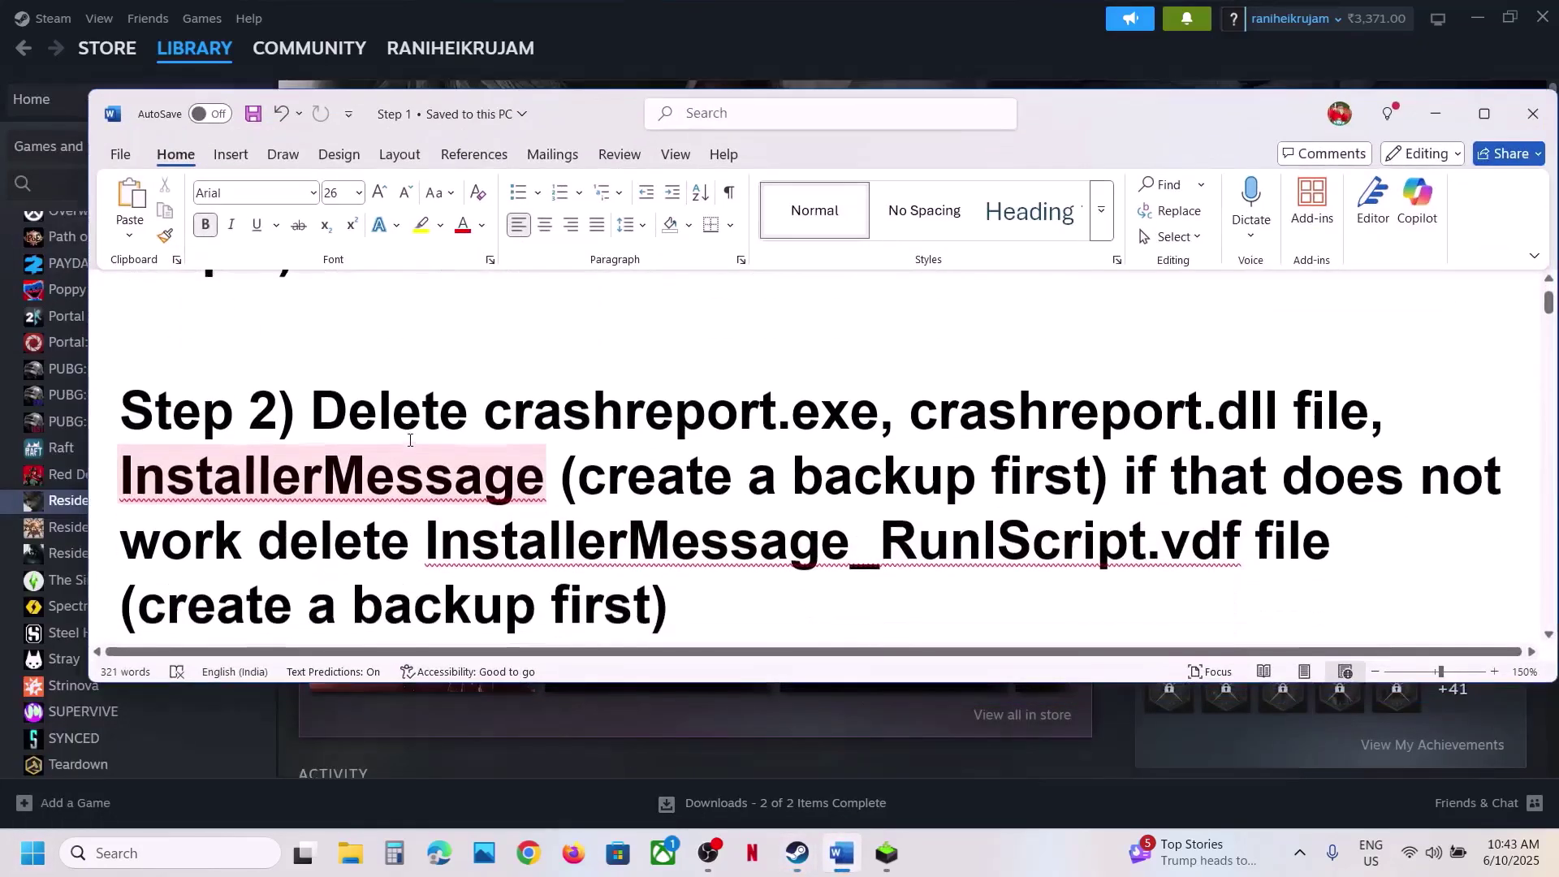
drag(329, 421, 1279, 410)
drag(245, 487, 730, 475)
click(847, 46)
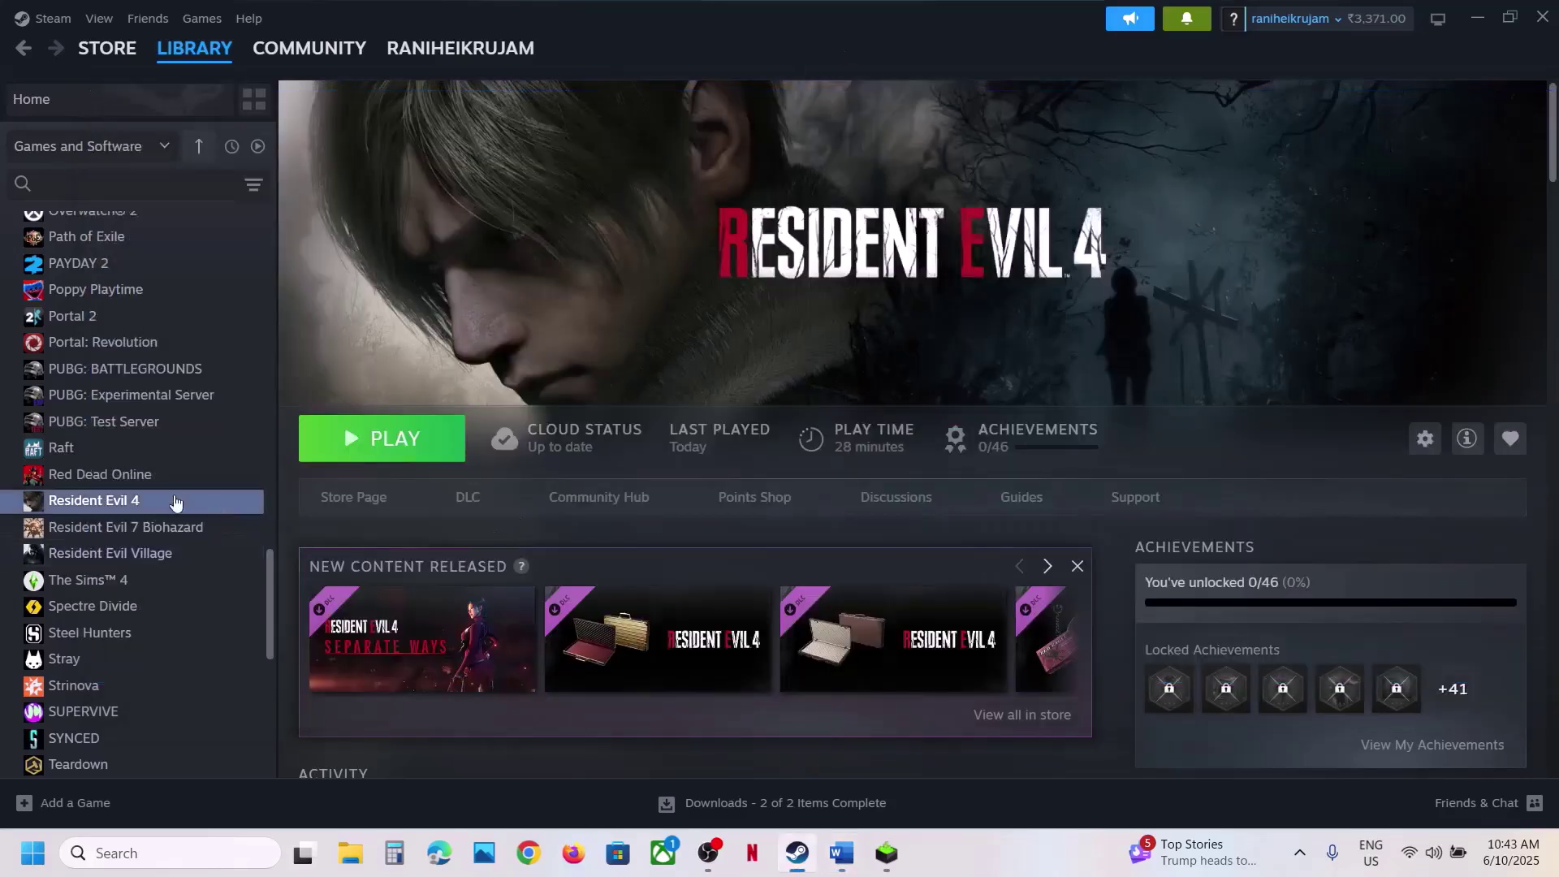
Browse the local files of Resident Evil 4 from the Steam library
right_click(110, 504)
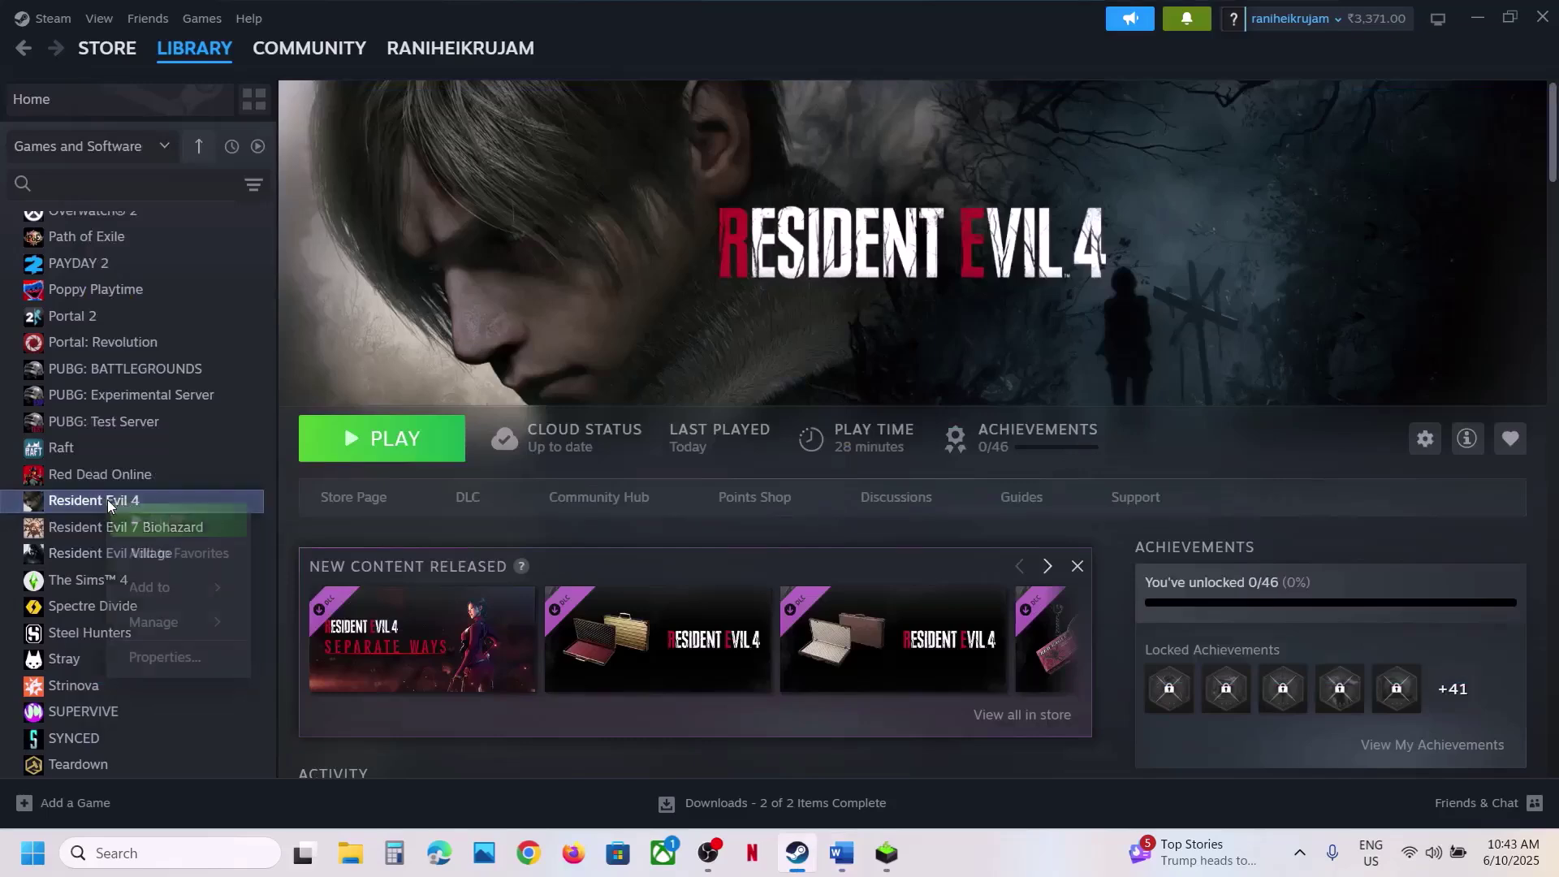
mouse_move(163, 623)
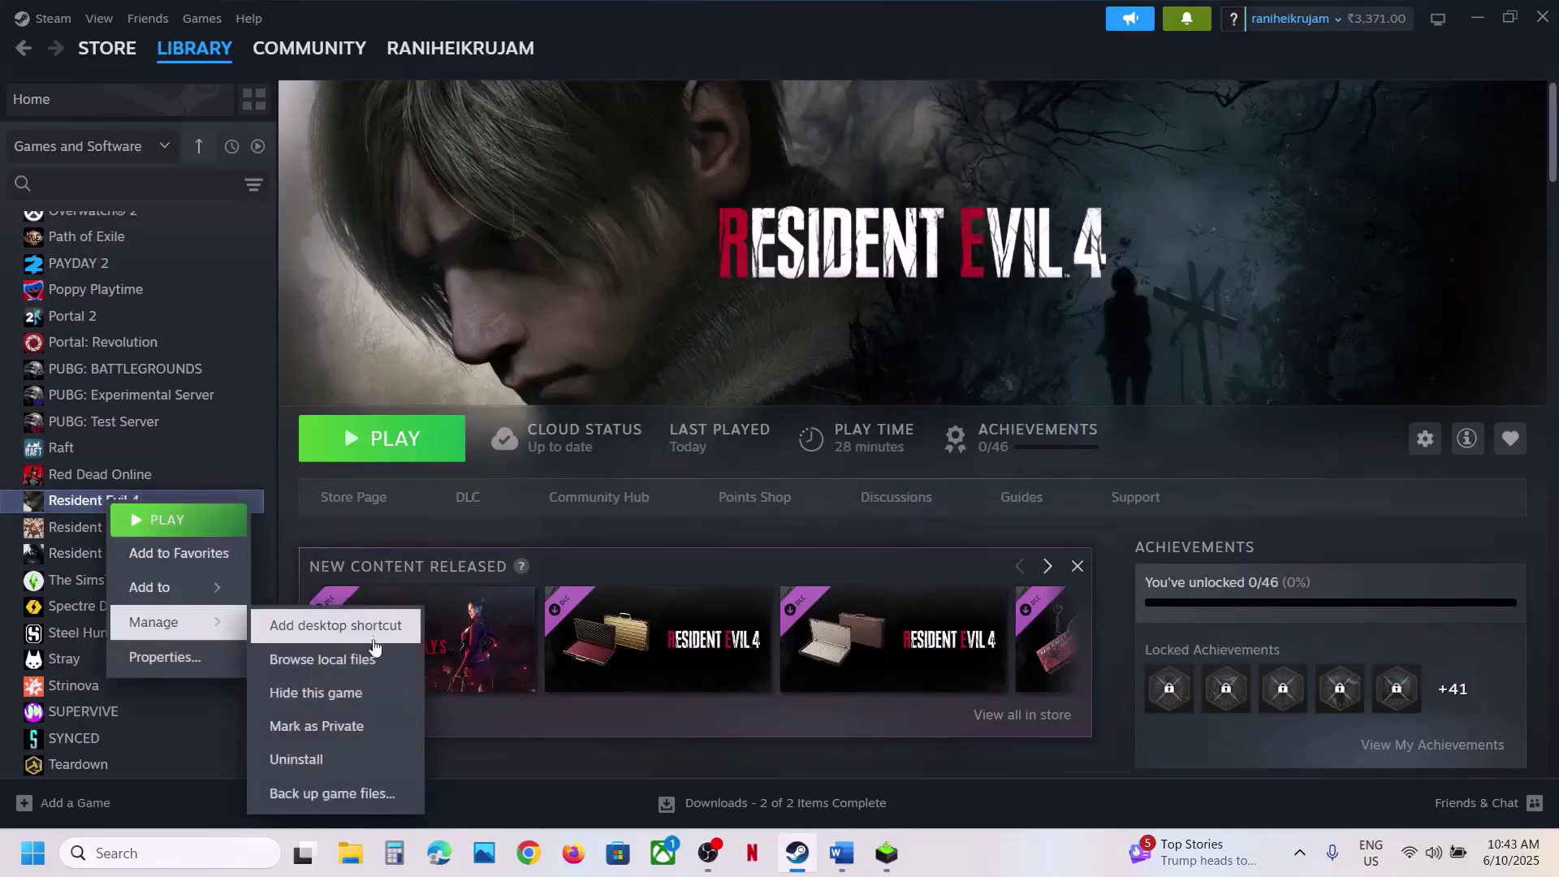
click(365, 662)
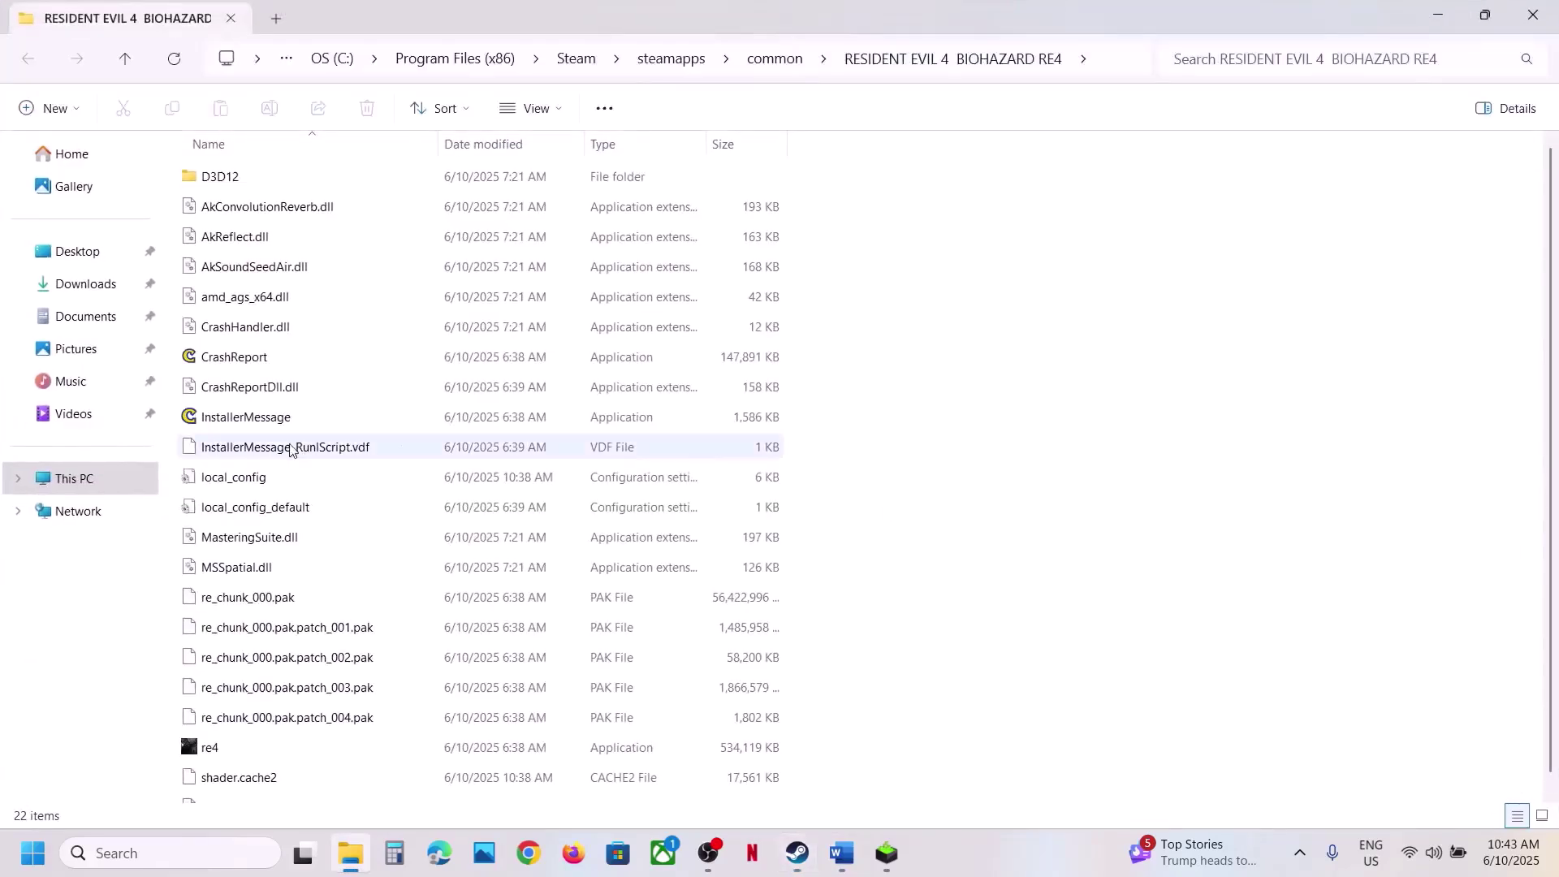
Highlight the "create a backup first" note in the Word document's Step 2 and return to the game folder
click(842, 852)
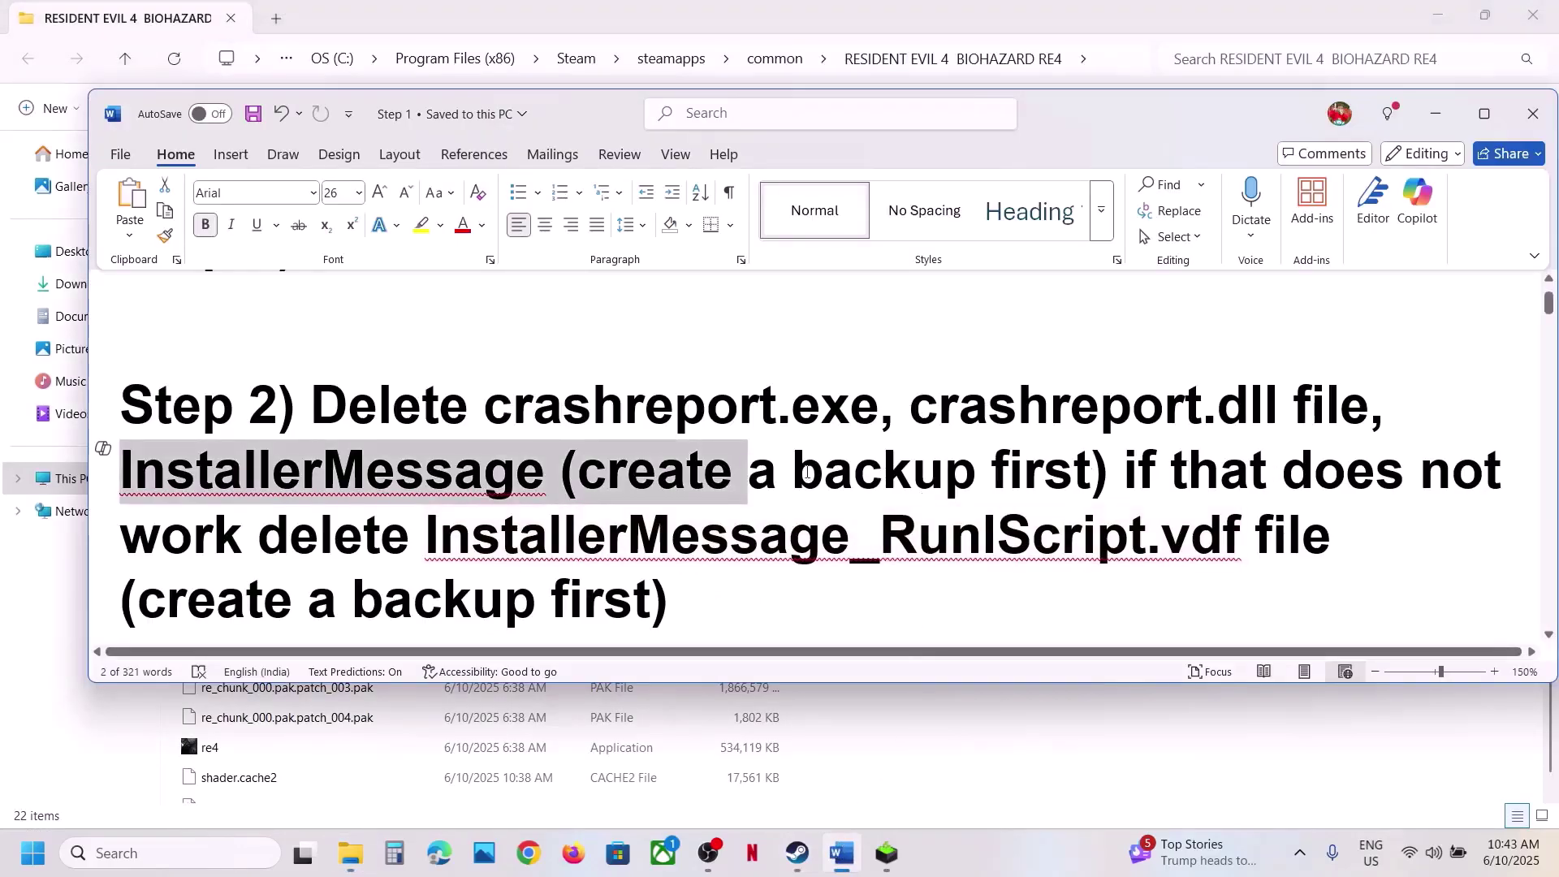
click(703, 471)
drag(704, 471, 1073, 457)
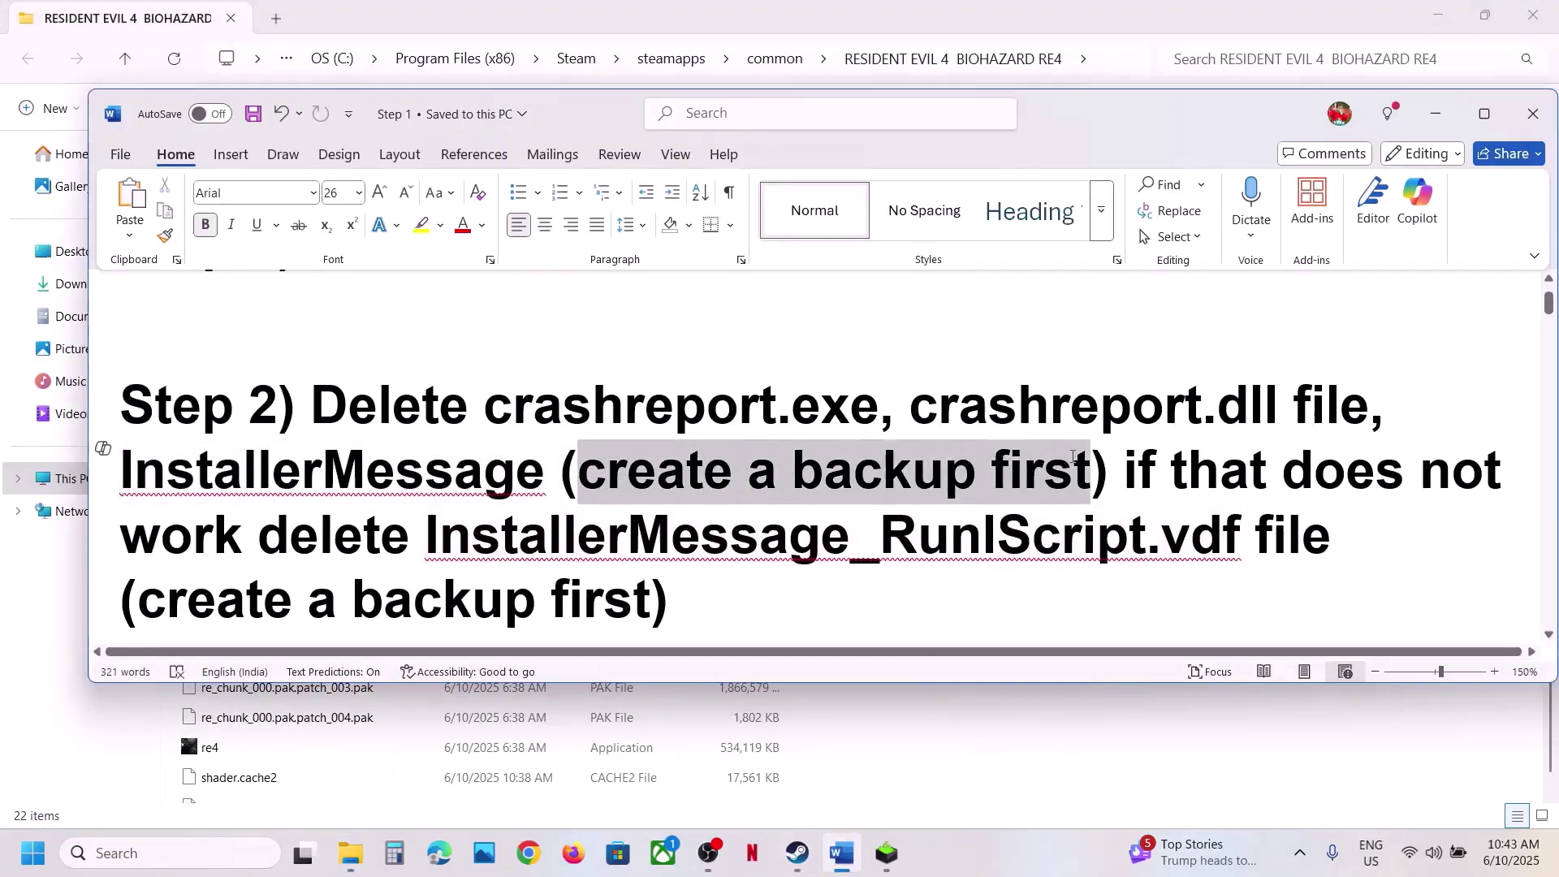
click(1435, 113)
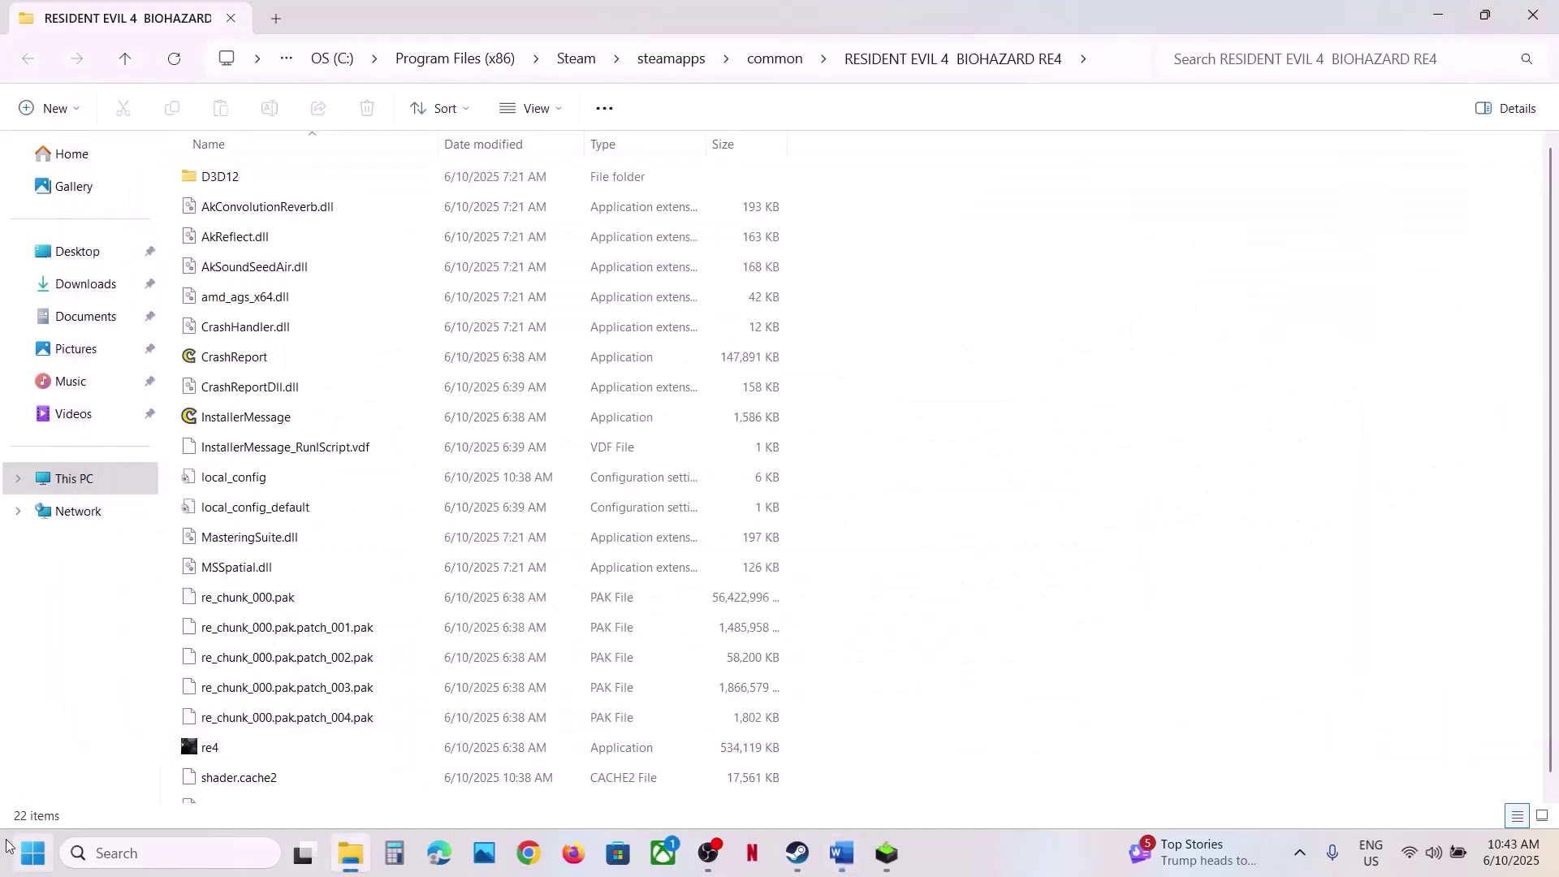
Back up CrashReport, CrashReportDll.dll and InstallerMessage by copying them from the game folder to the desktop
click(249, 396)
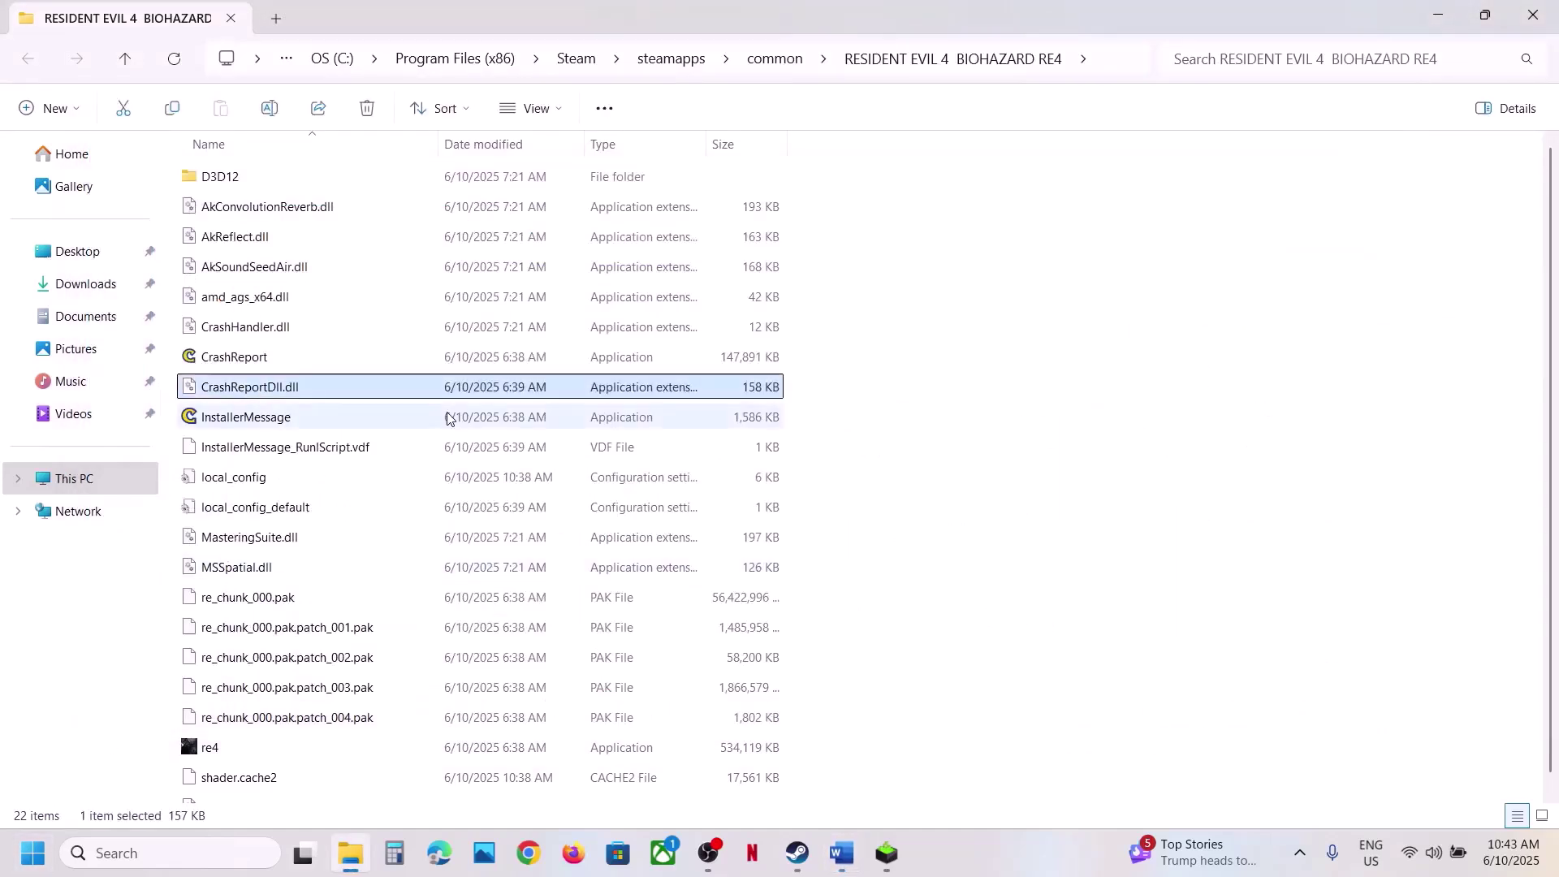
ctrl+click(195, 362)
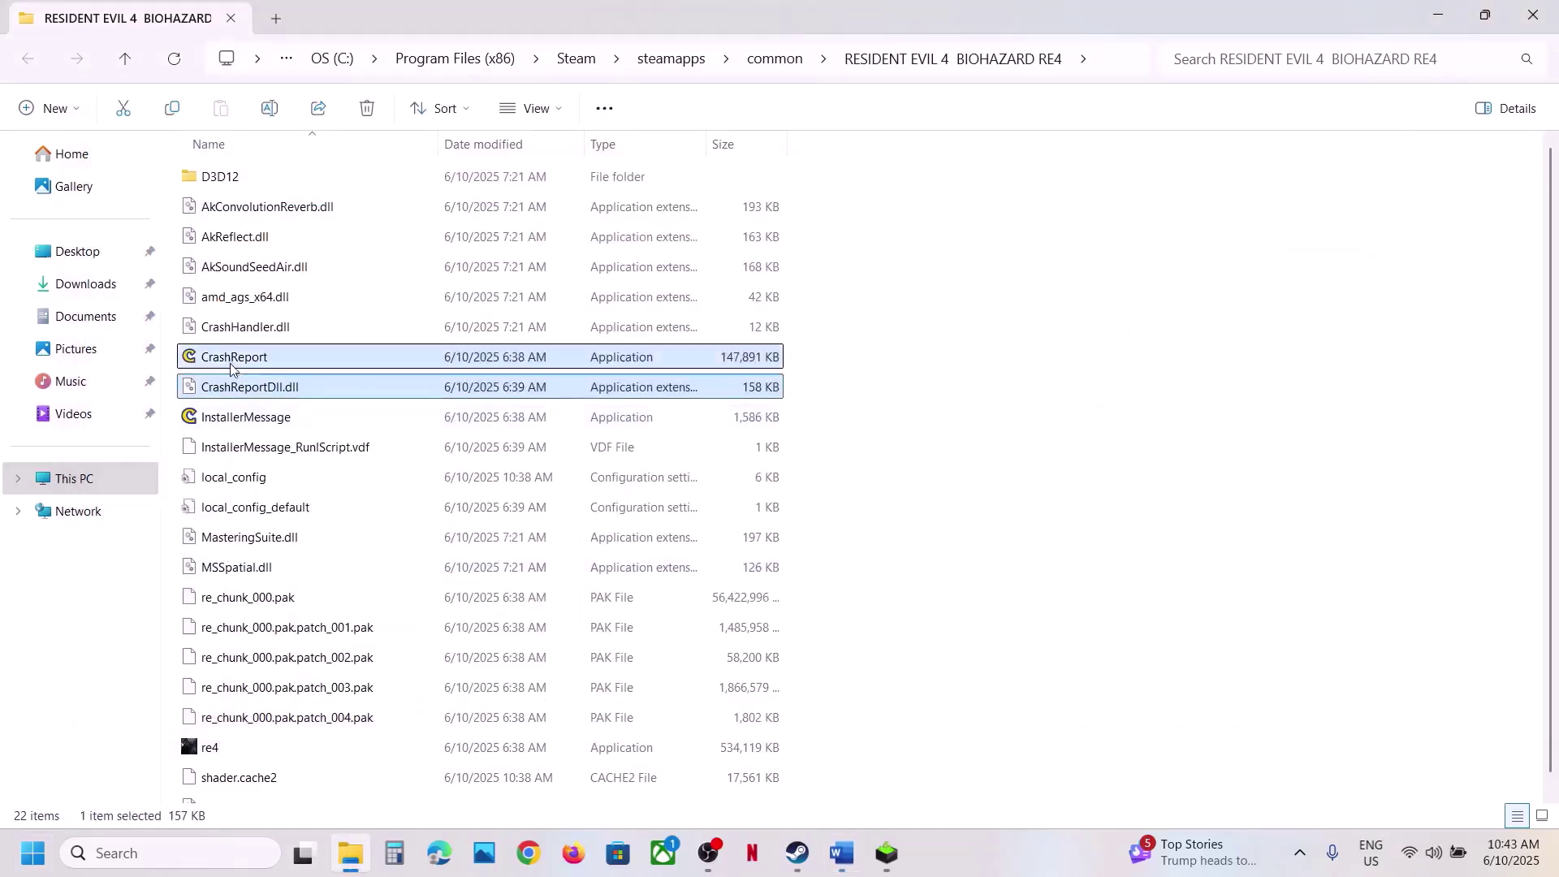
ctrl+click(248, 420)
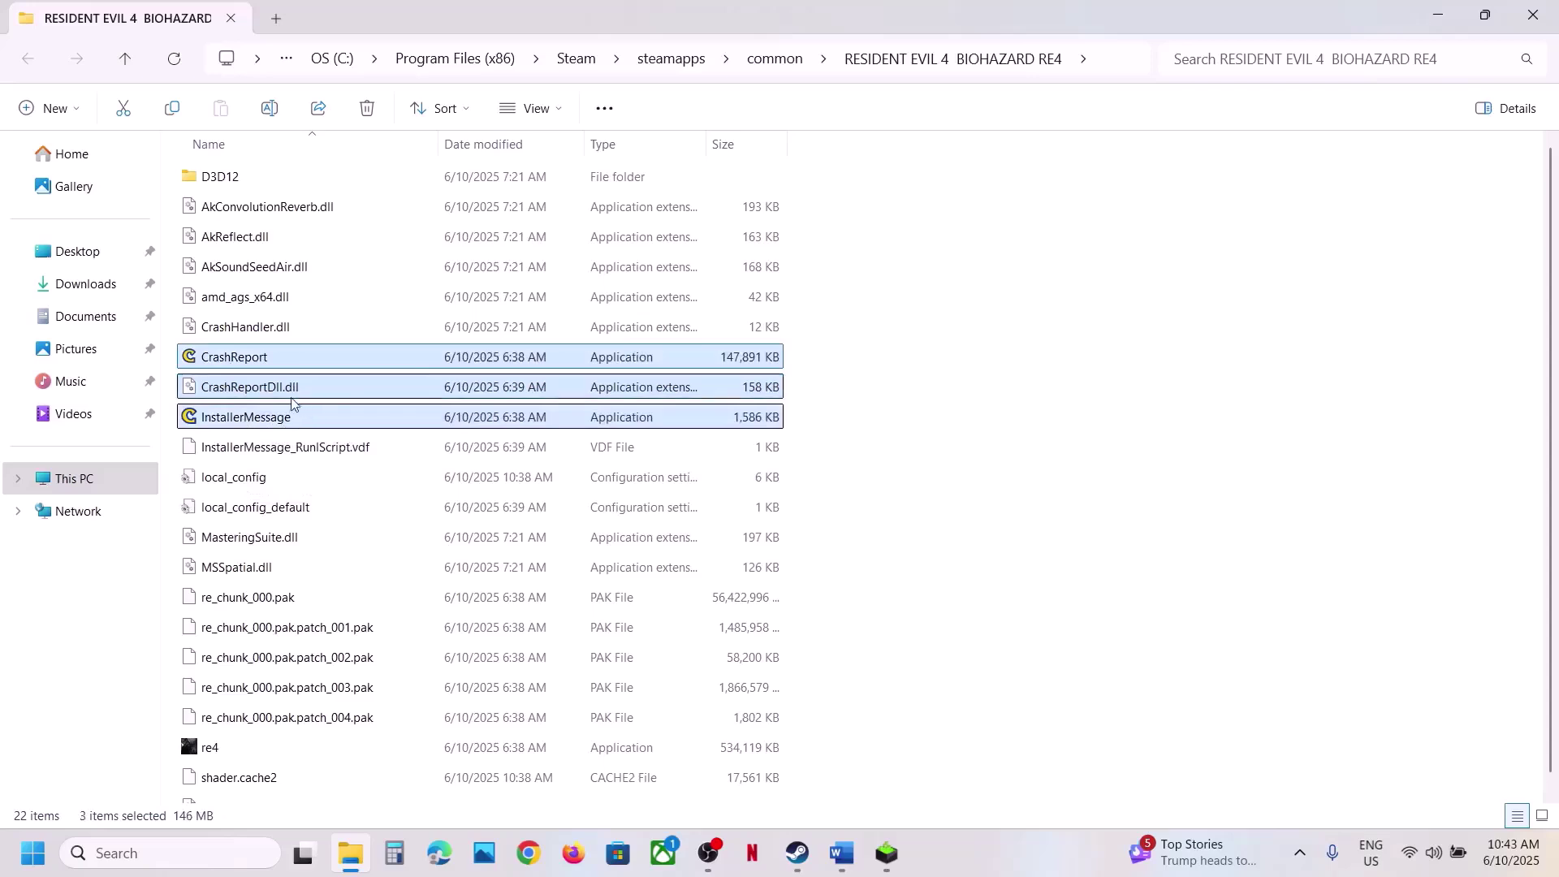
right_click(286, 398)
click(376, 424)
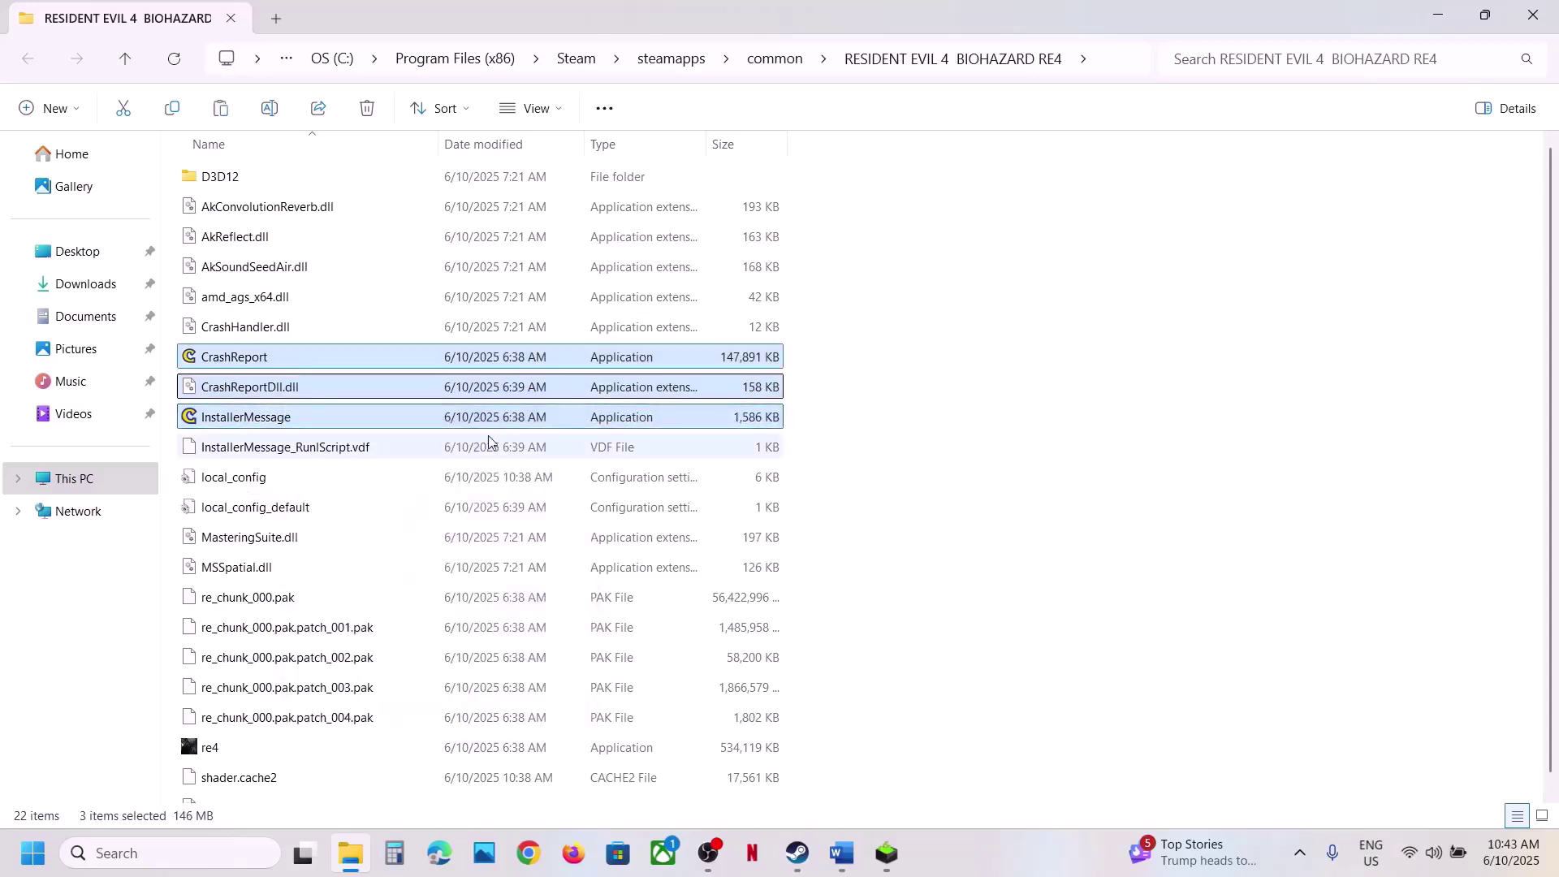
key(super+d)
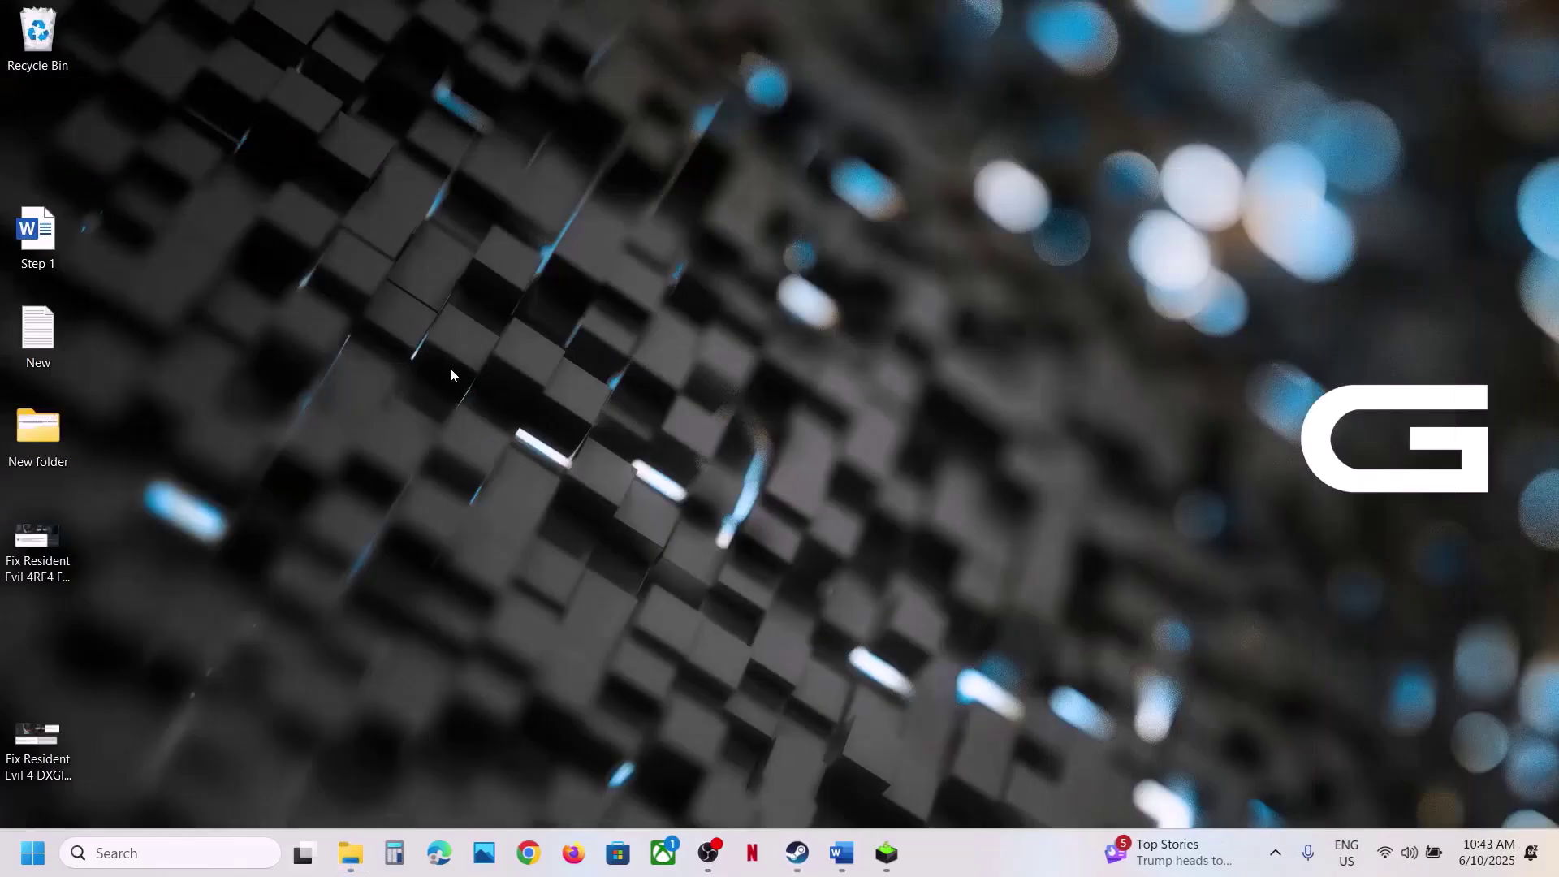
key(ctrl+v)
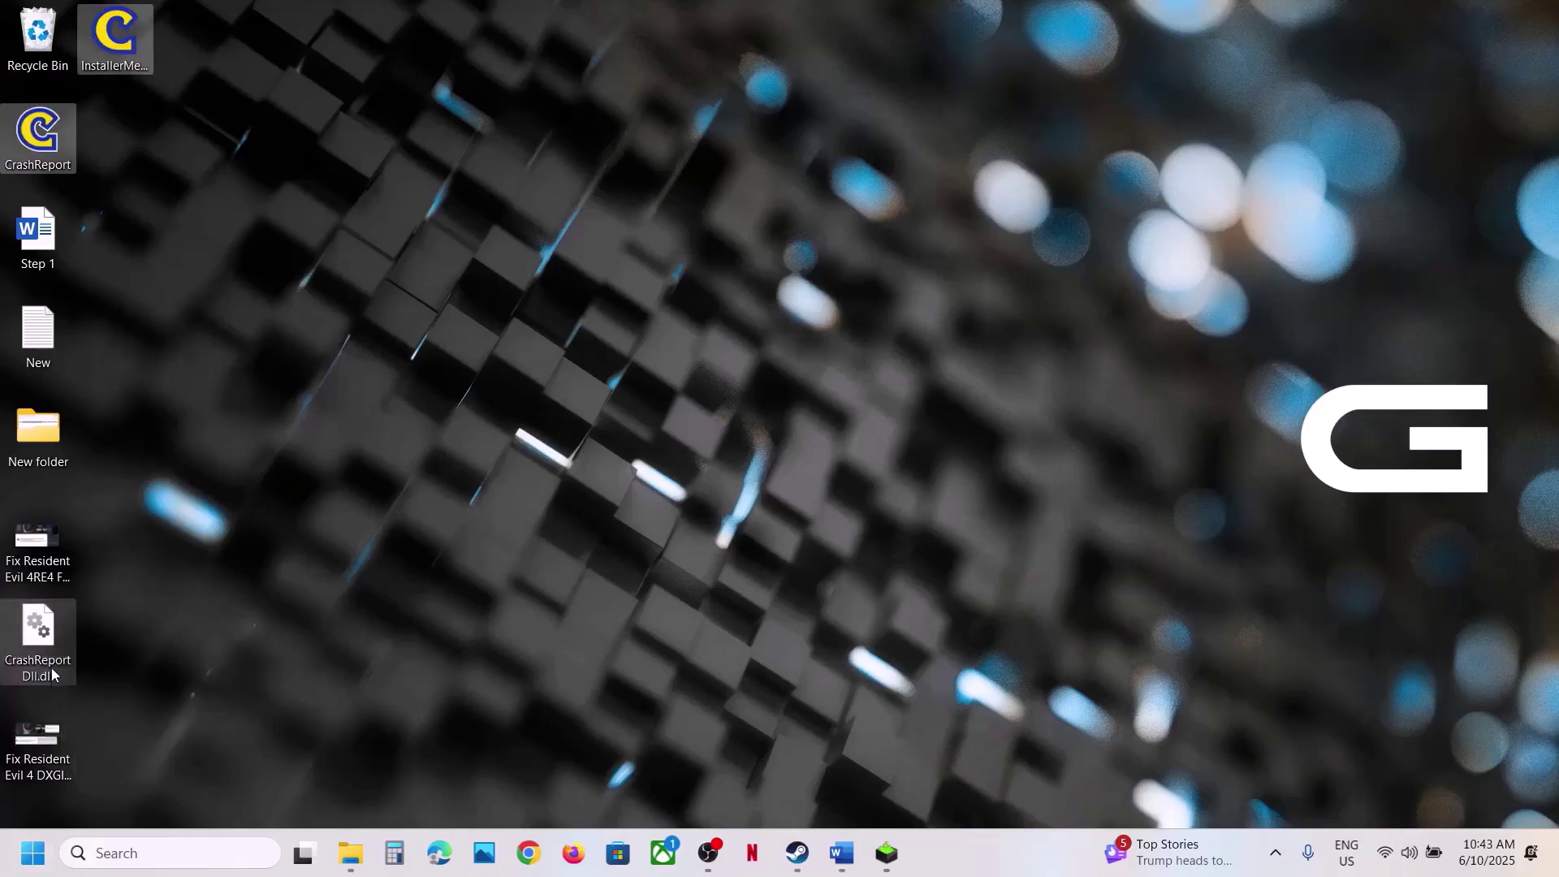
Move the three backup files together to an empty area along the desktop's upper edge and select them
drag(40, 645, 524, 120)
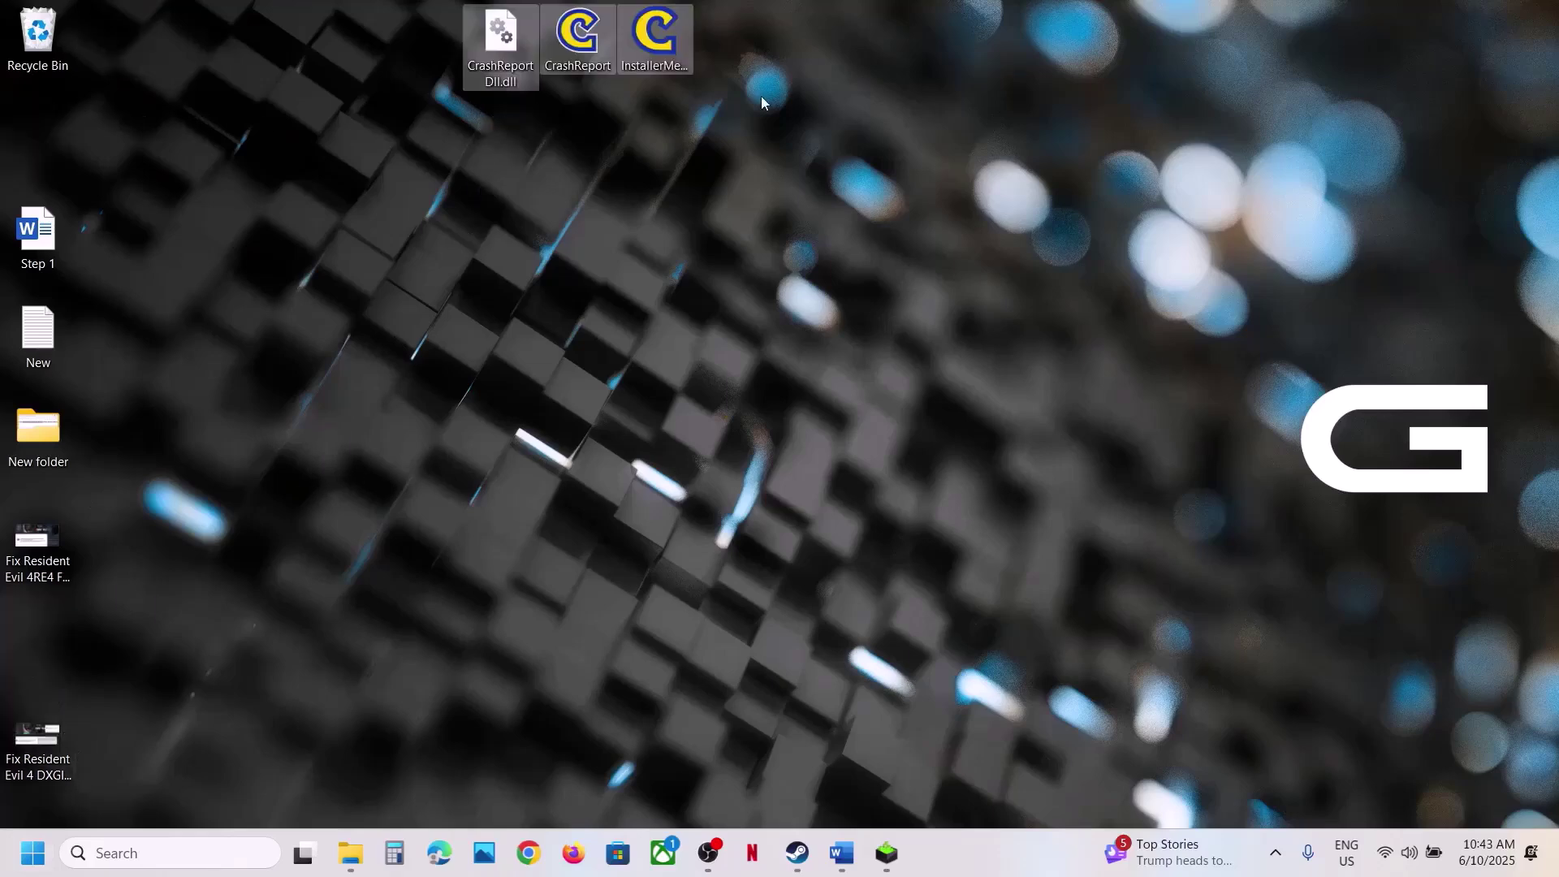
click(655, 167)
drag(436, 55, 711, 29)
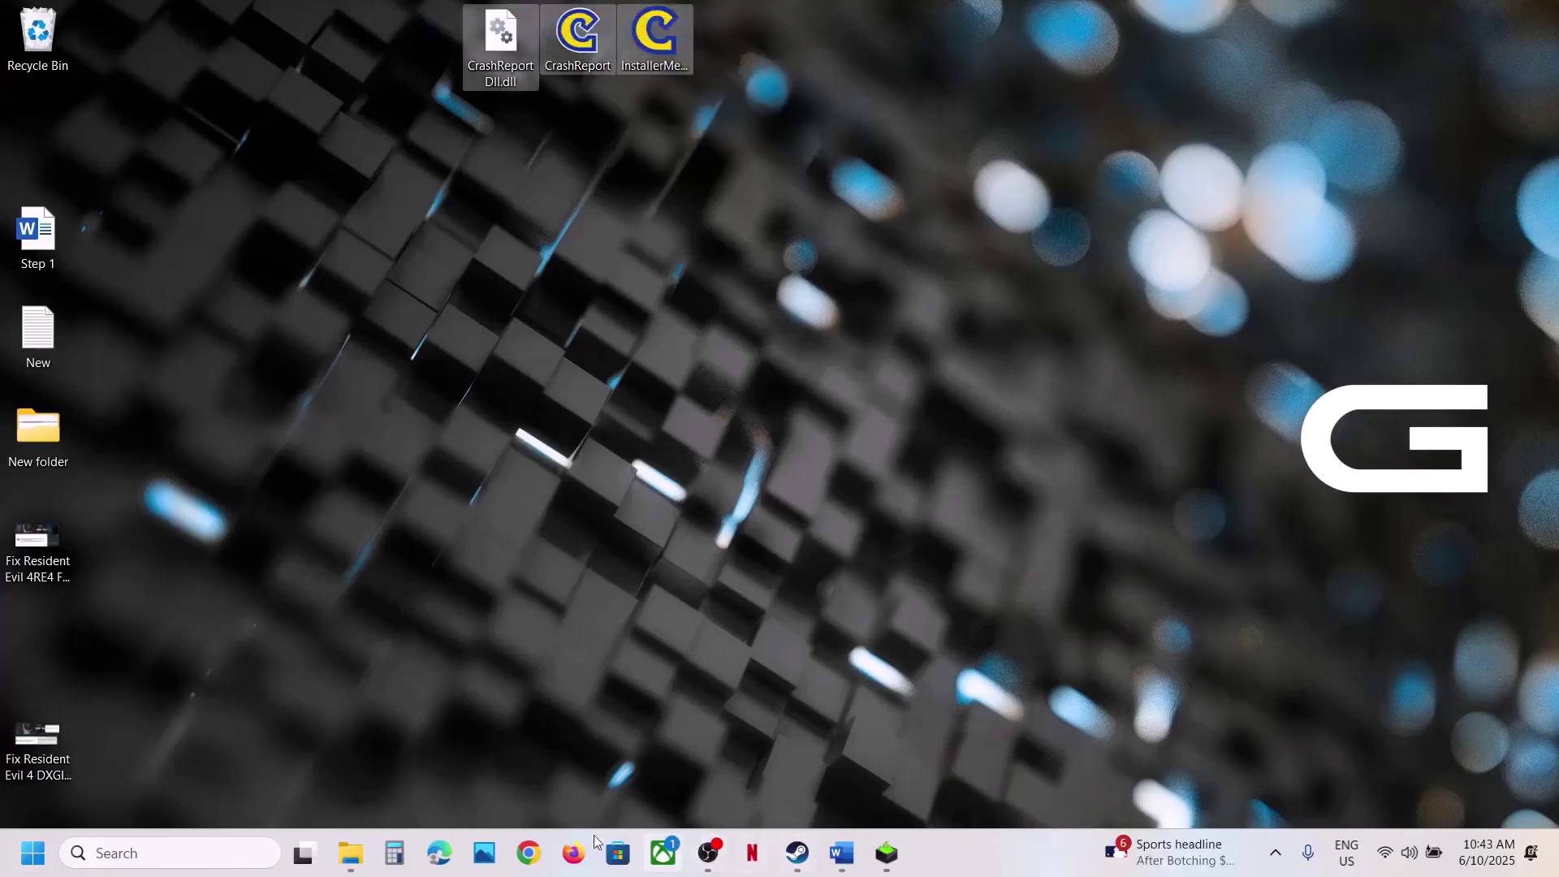
Show the delete option for the original CrashReport, CrashReportDll.dll and InstallerMessage files in the game folder
click(350, 853)
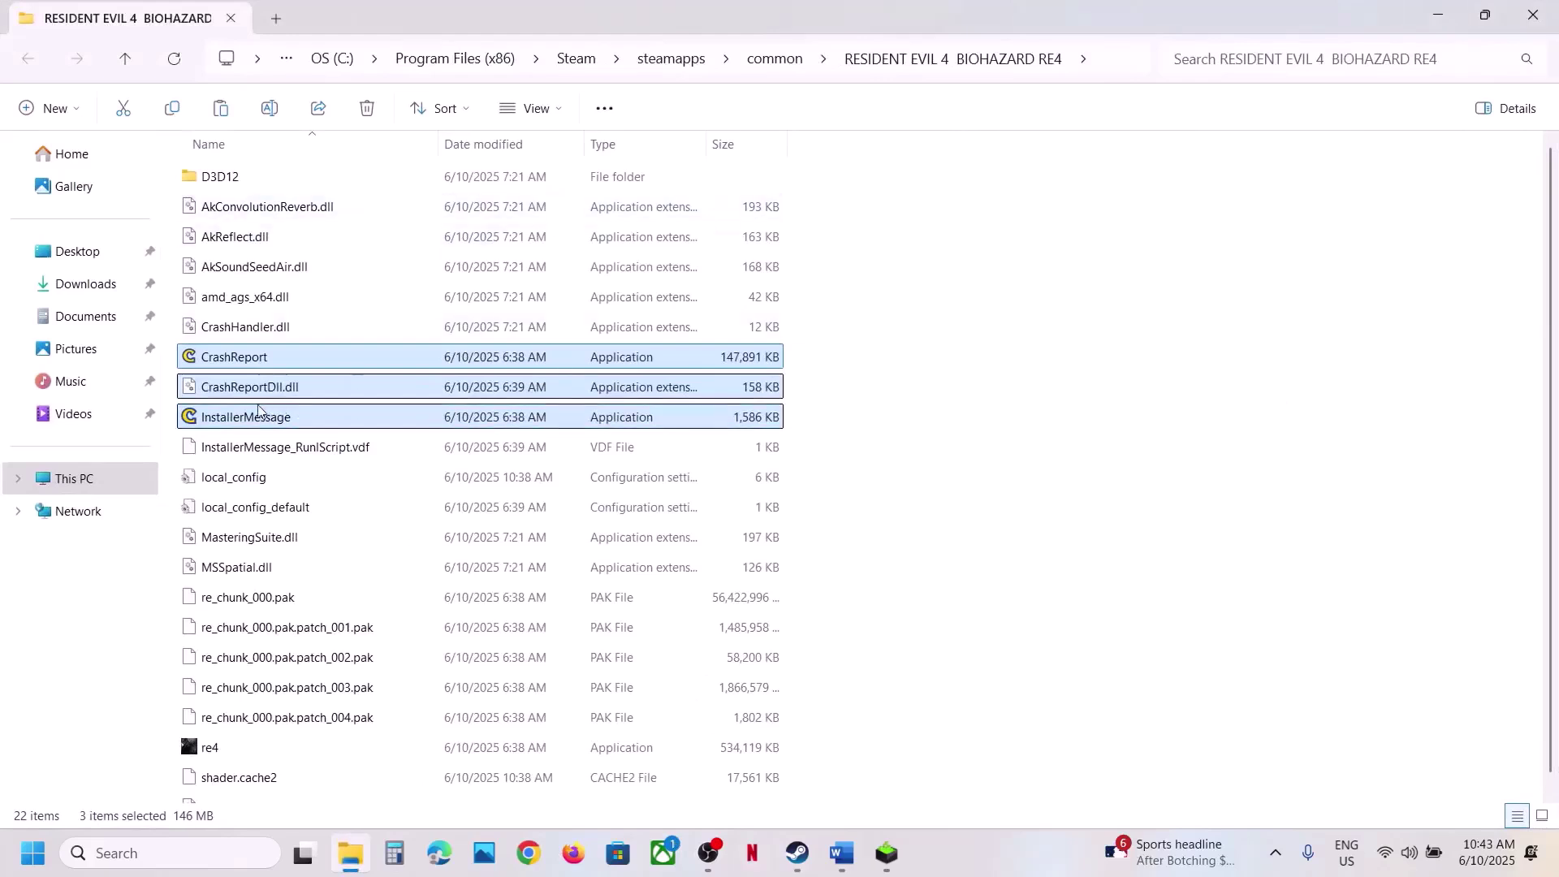
right_click(313, 392)
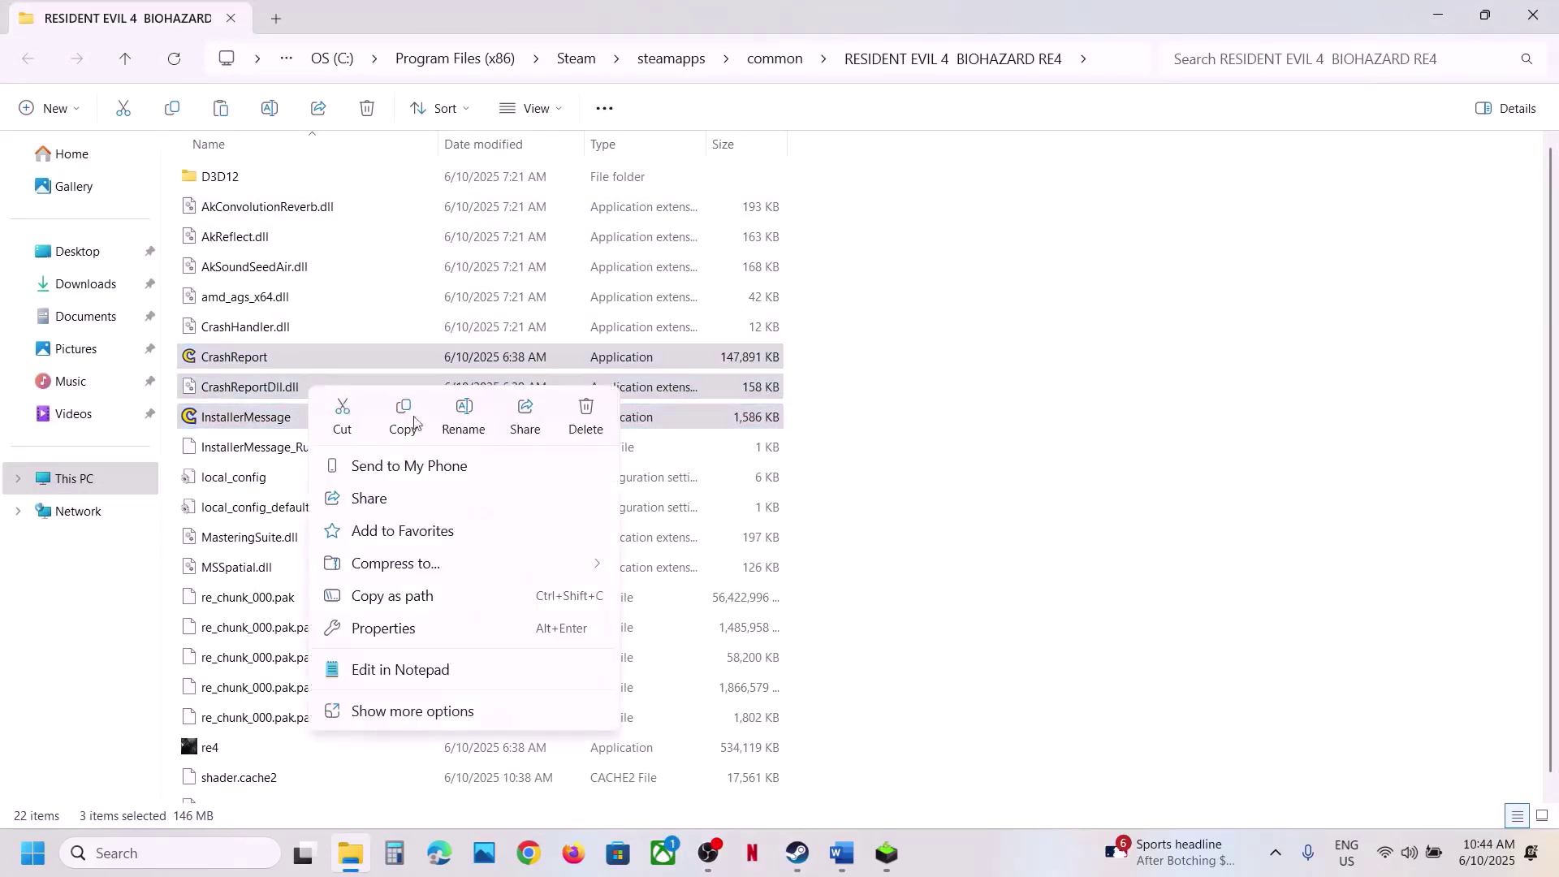
click(586, 424)
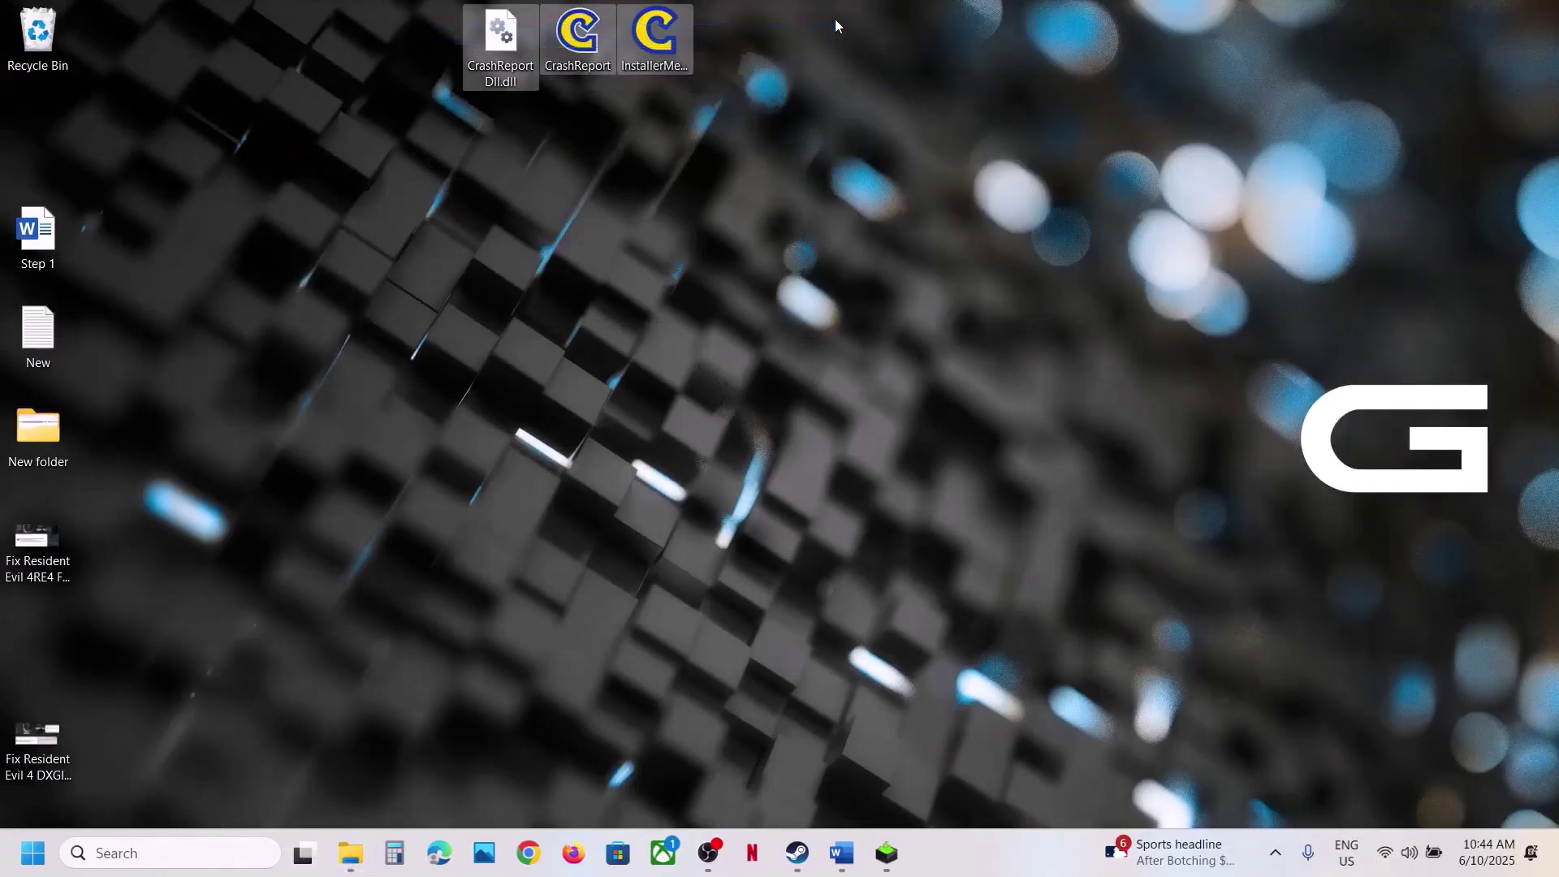
key(alt+Tab)
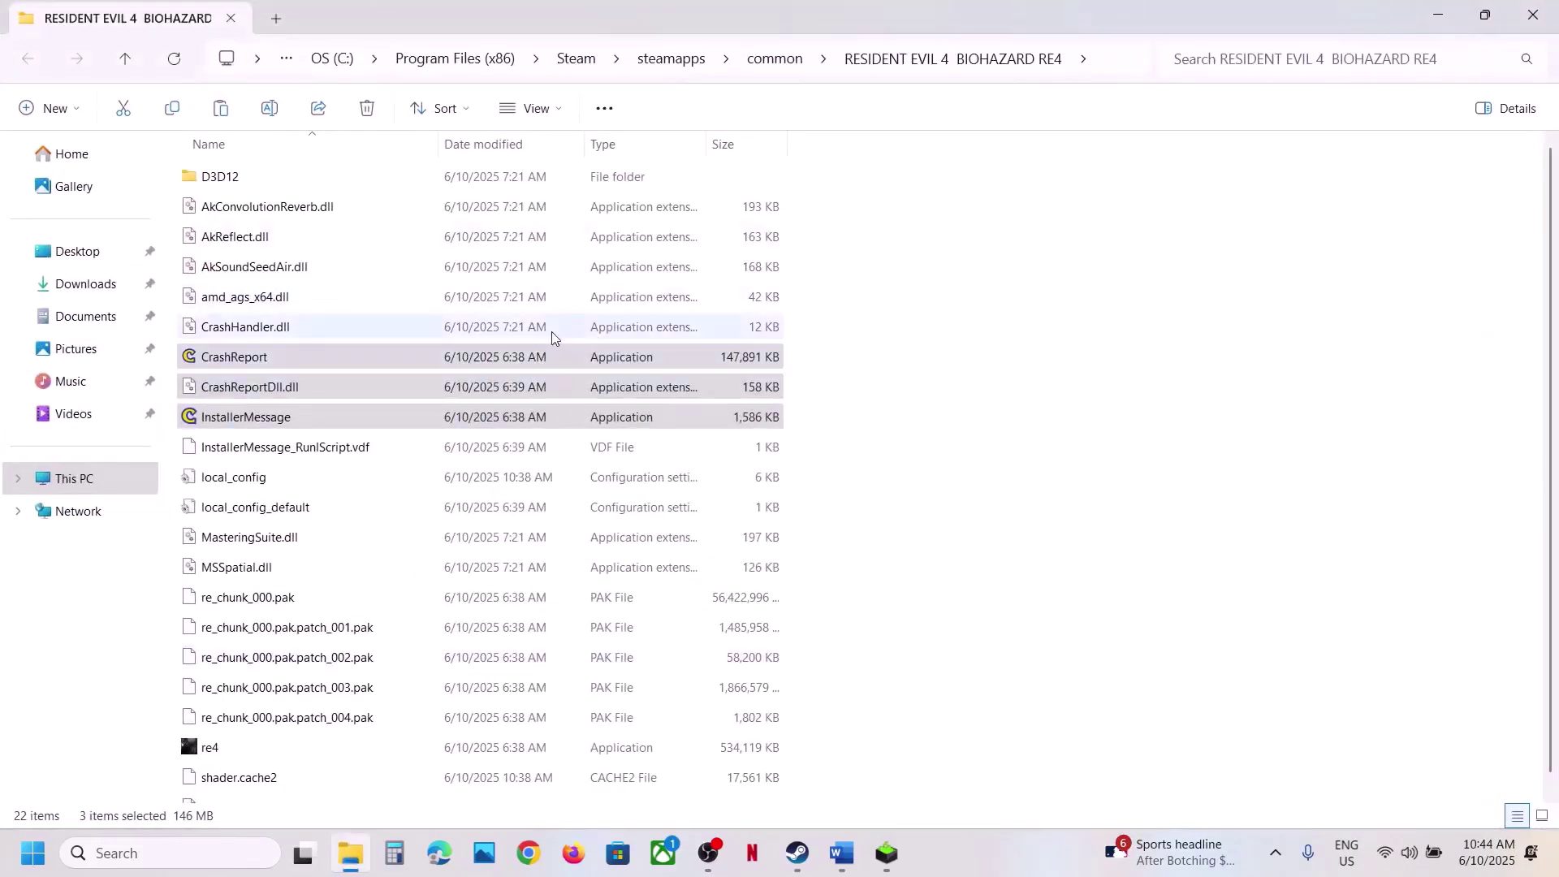
Highlight InstallerMessage_RunlScript.vdf in the Word document's Step 2 as the next file to delete, and return to the game folder
click(843, 853)
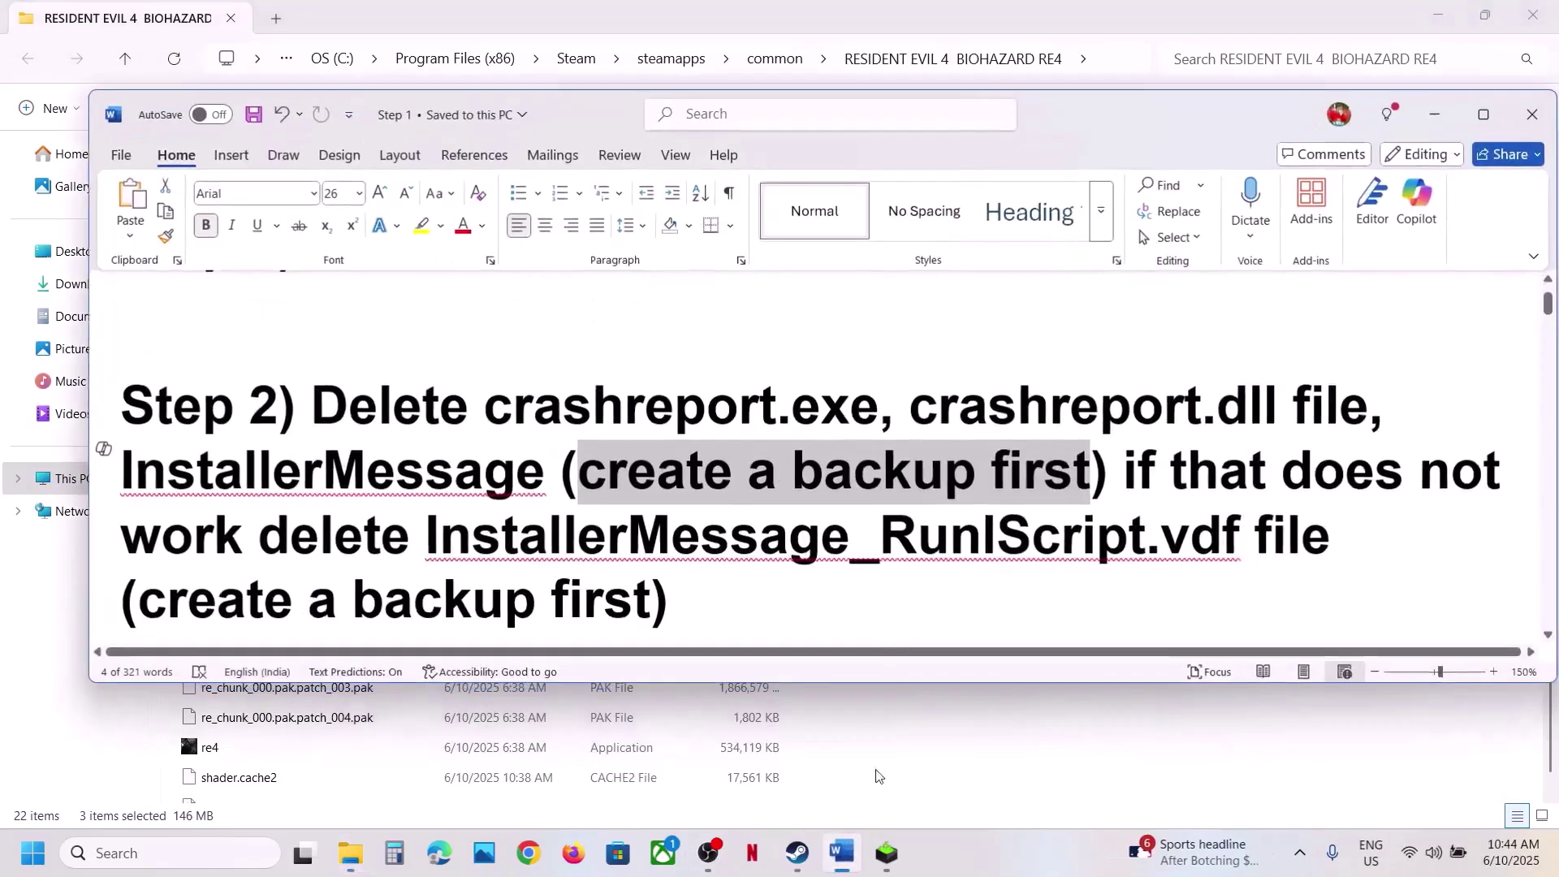
right_click(510, 543)
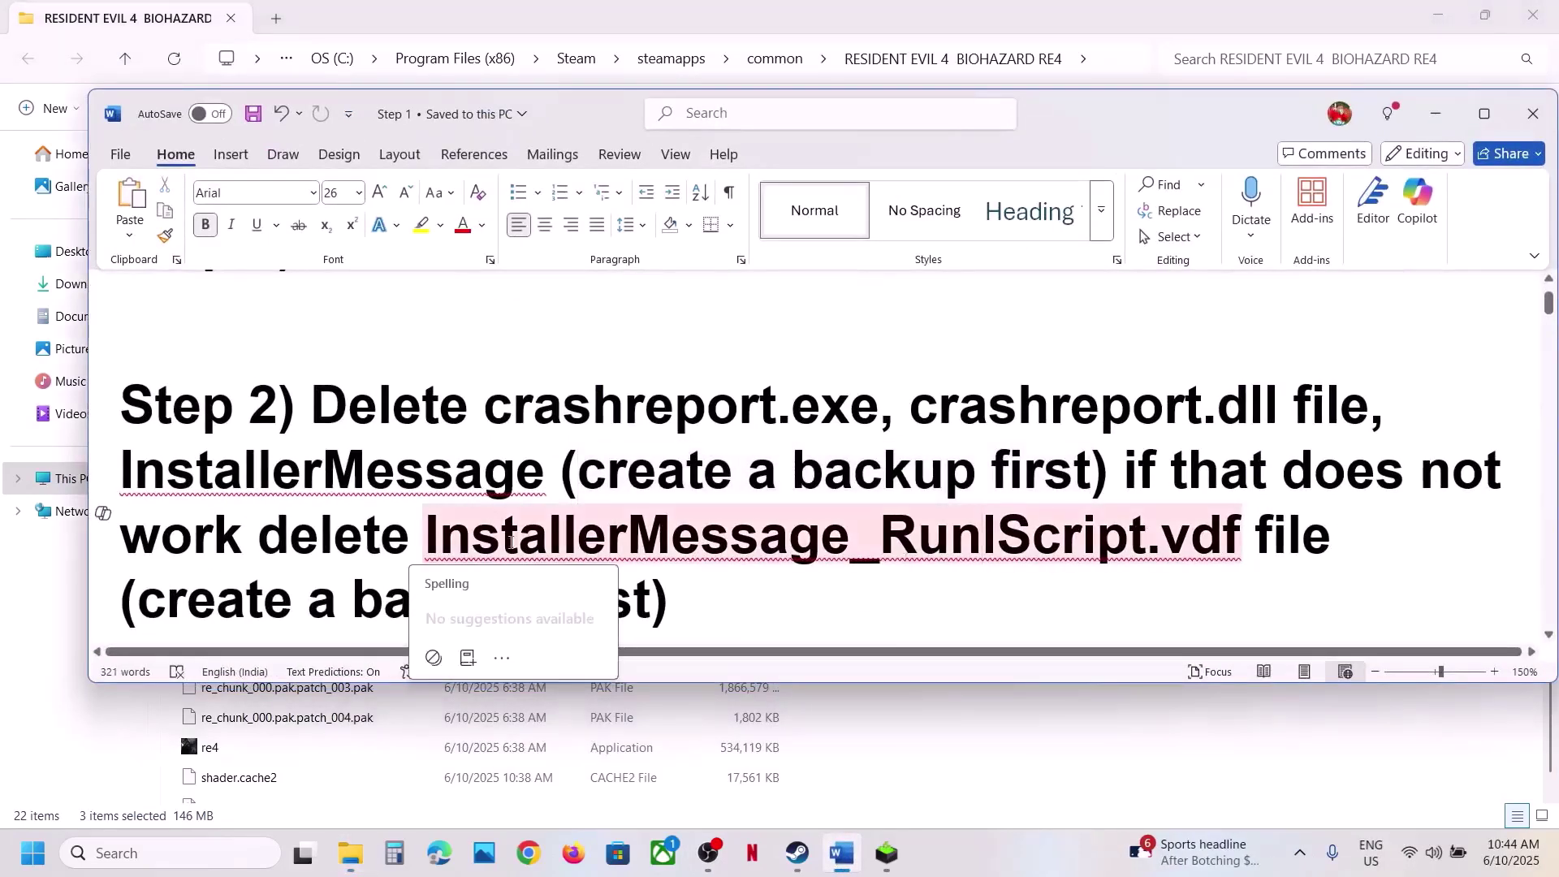
click(296, 546)
click(258, 540)
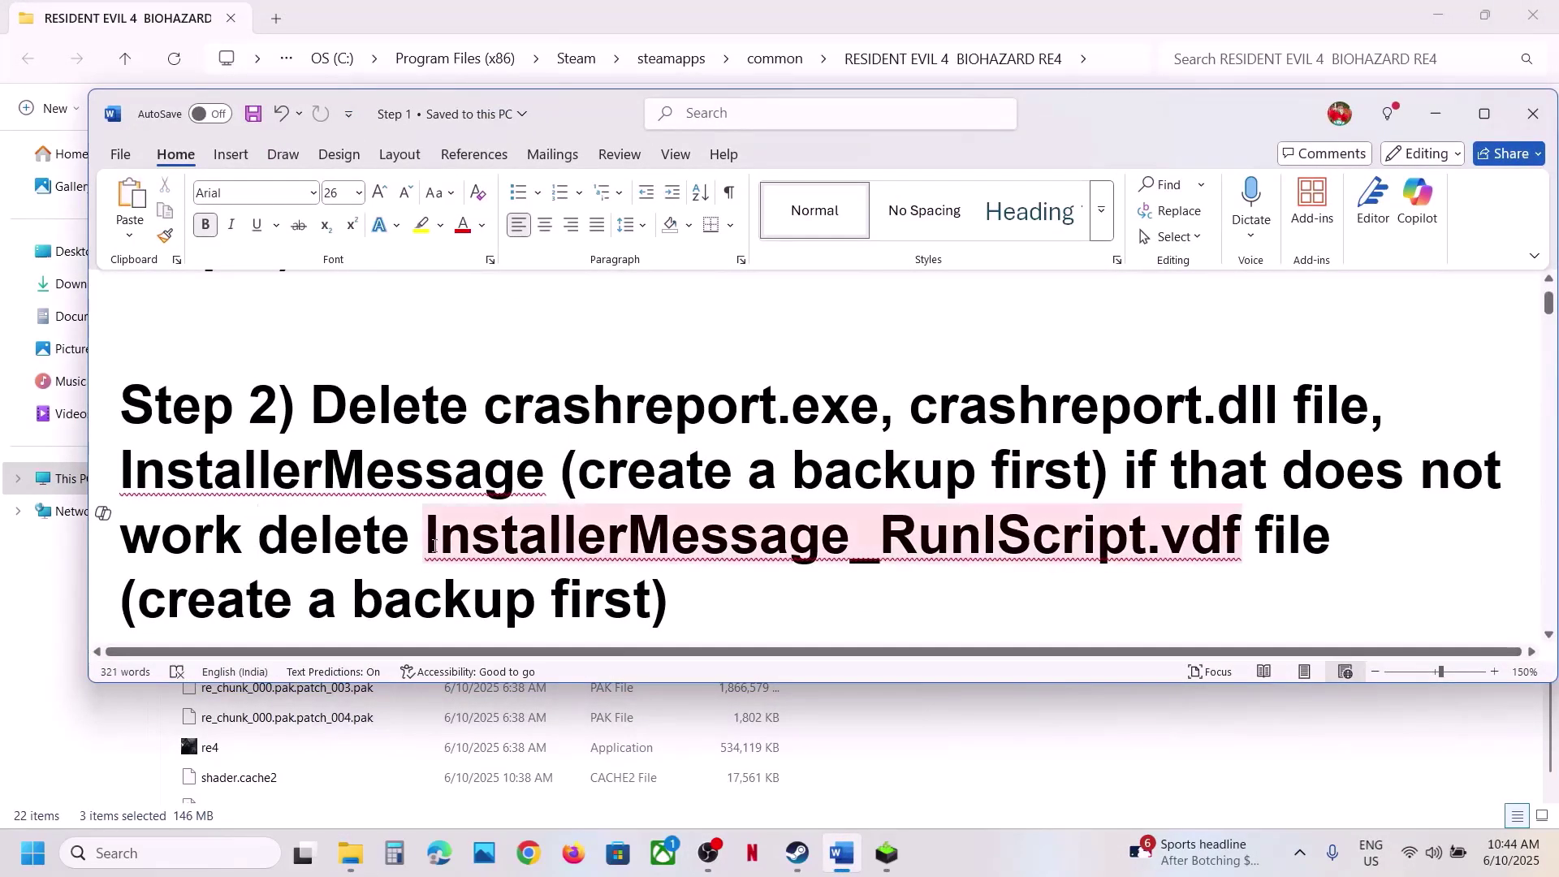
drag(421, 543, 1010, 538)
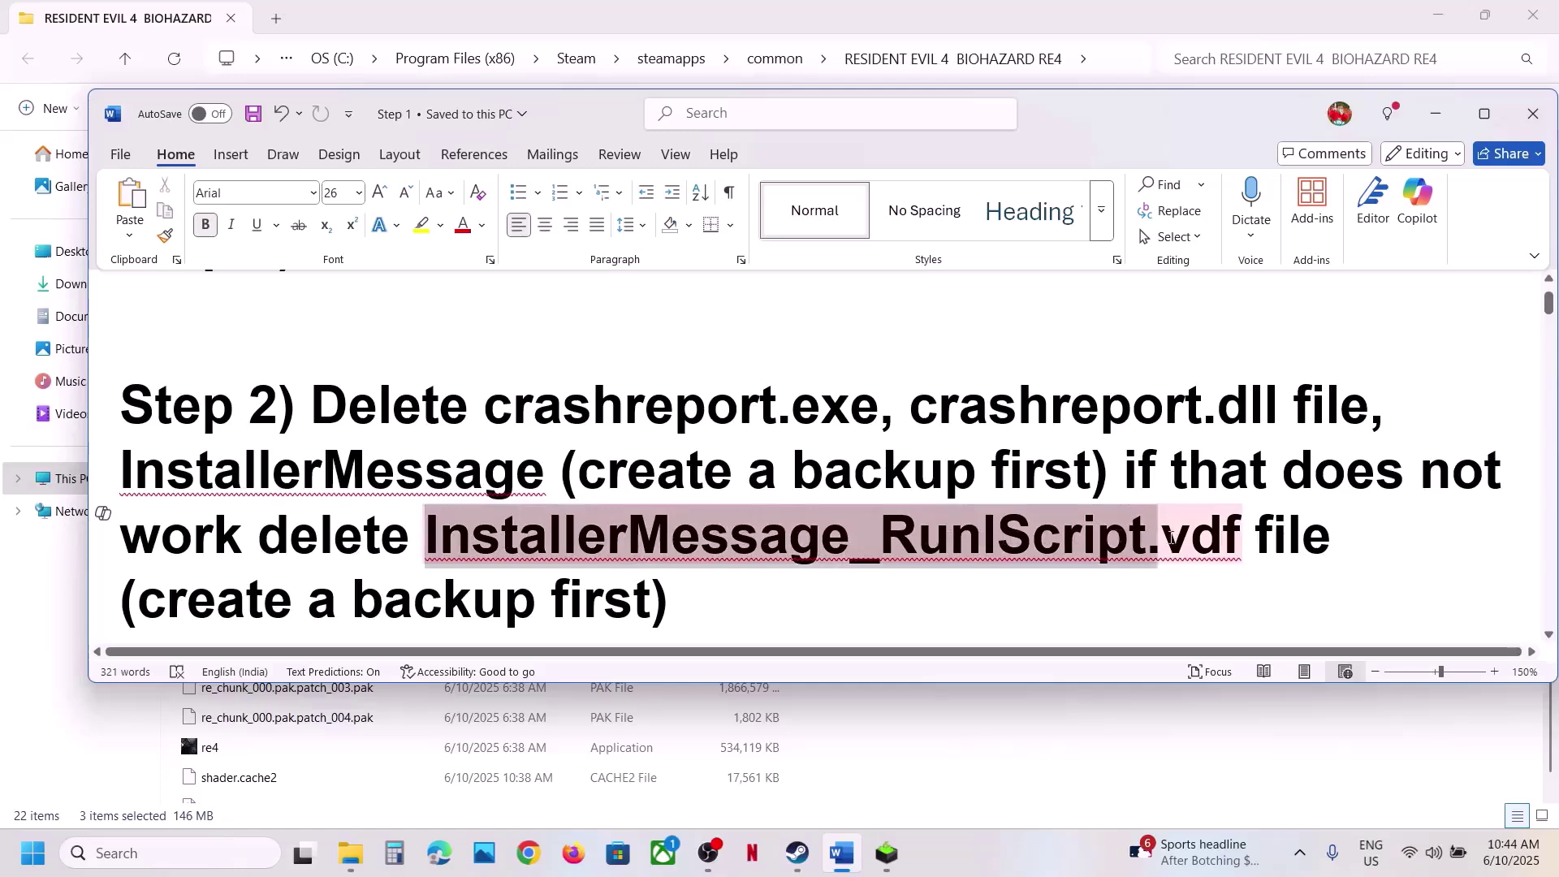
drag(1172, 538, 1242, 538)
click(1436, 113)
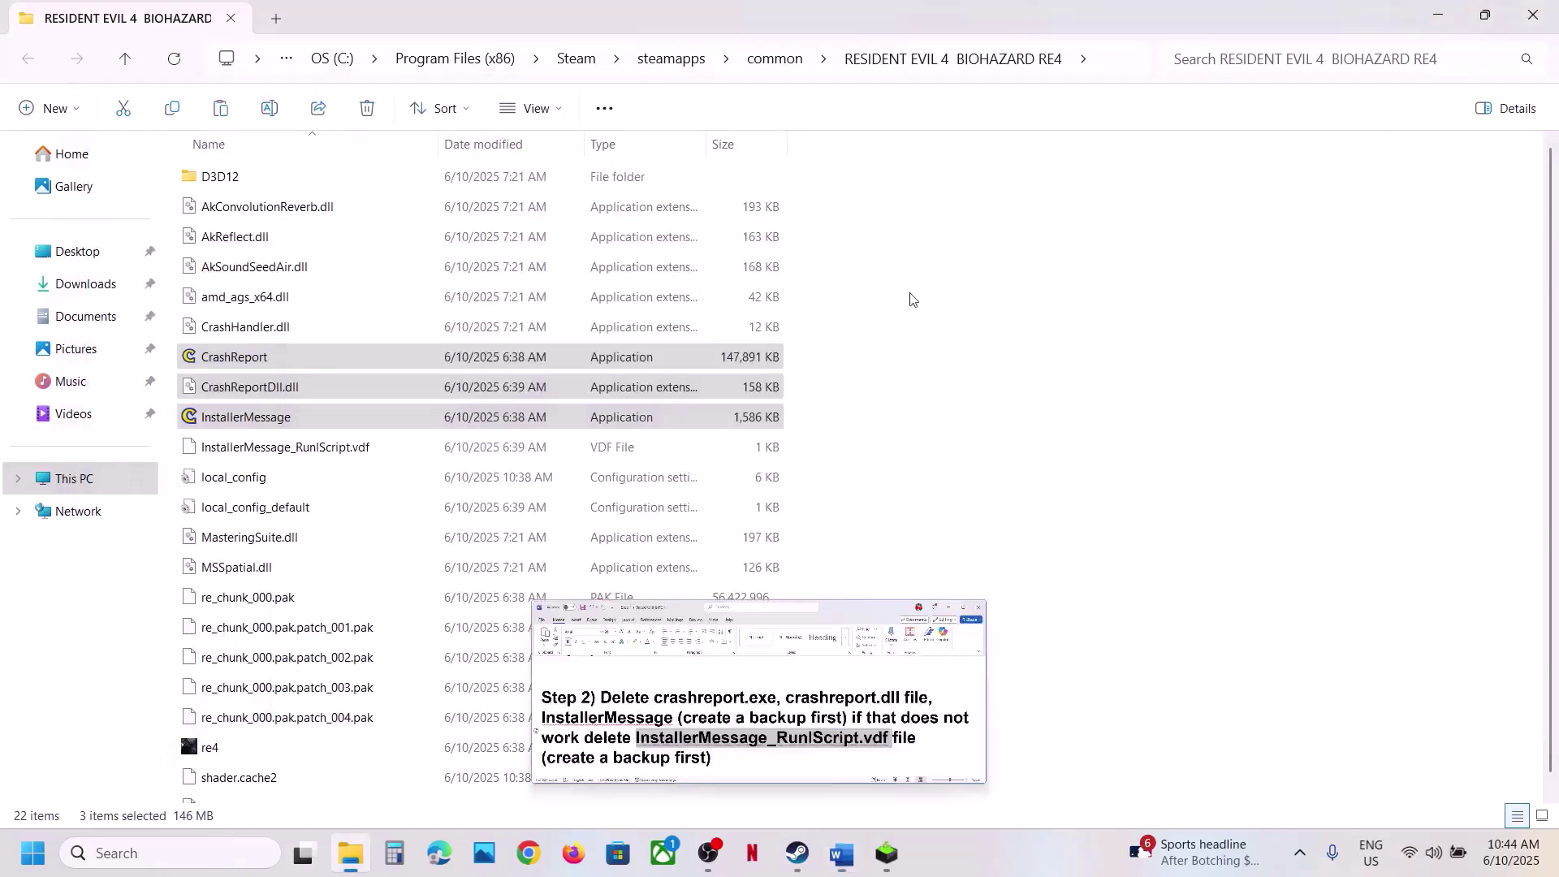
Back up InstallerMessage_RunlScript.vdf by copying it from the game folder to the desktop beside the other three backups
click(235, 457)
right_click(268, 452)
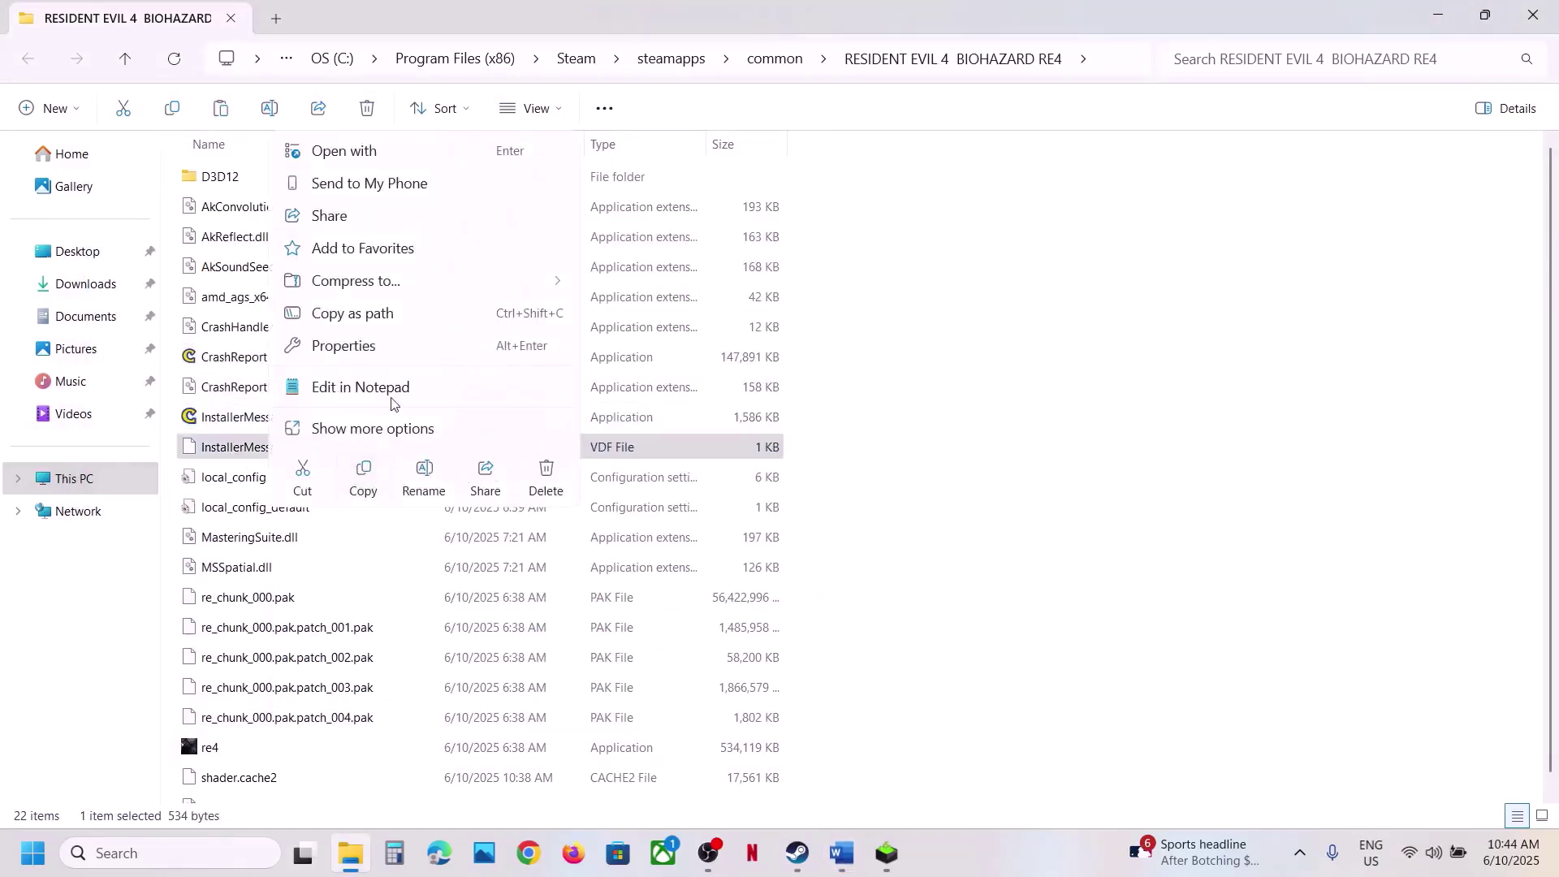
click(378, 475)
key(super+d)
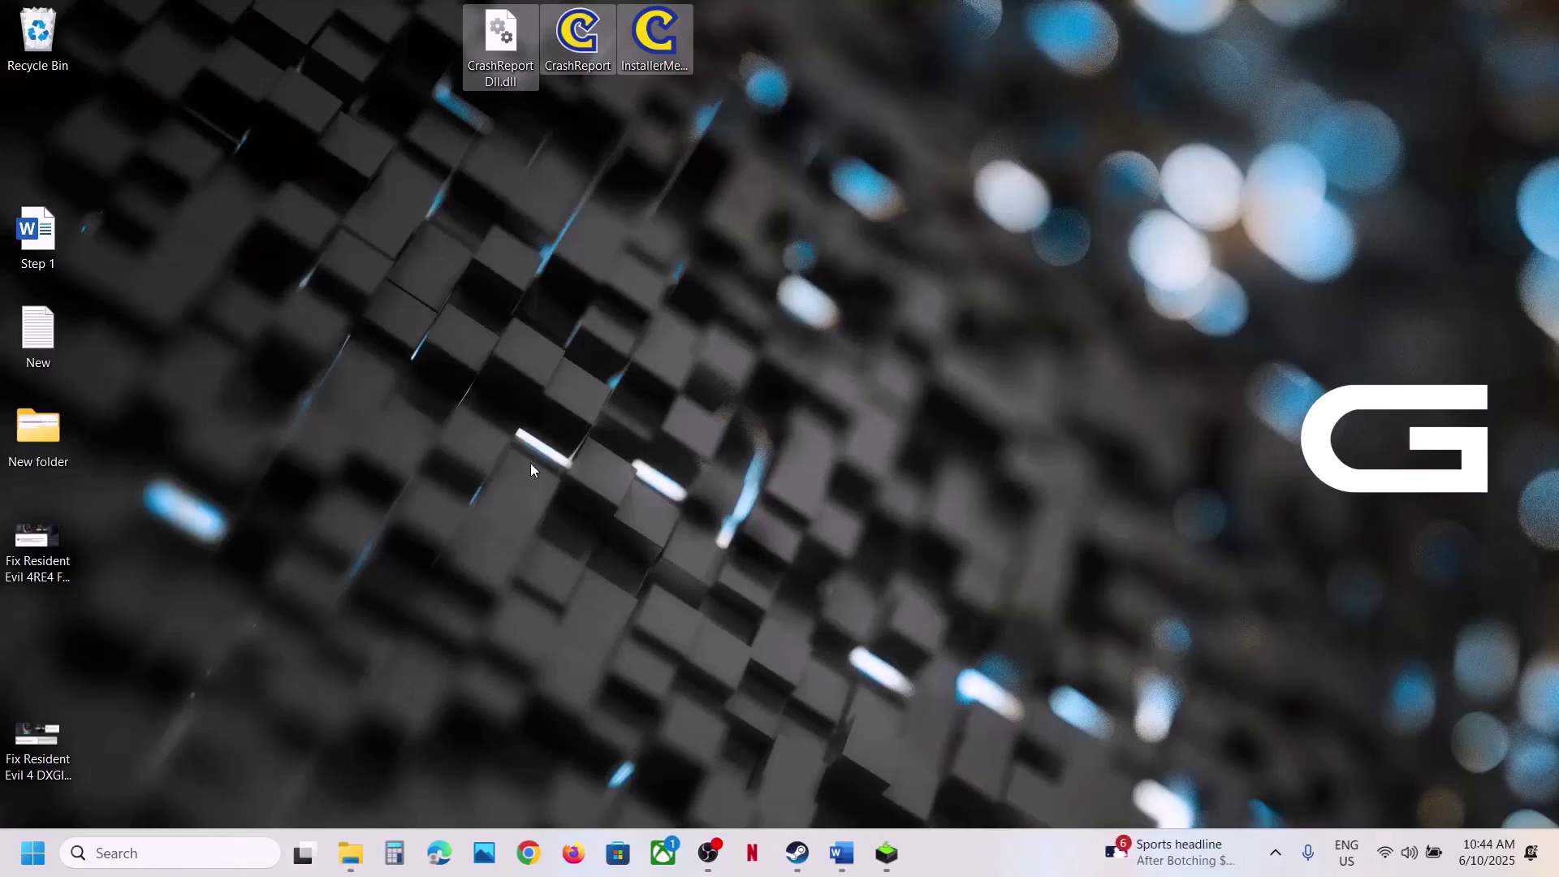
key(ctrl+v)
drag(37, 134, 778, 59)
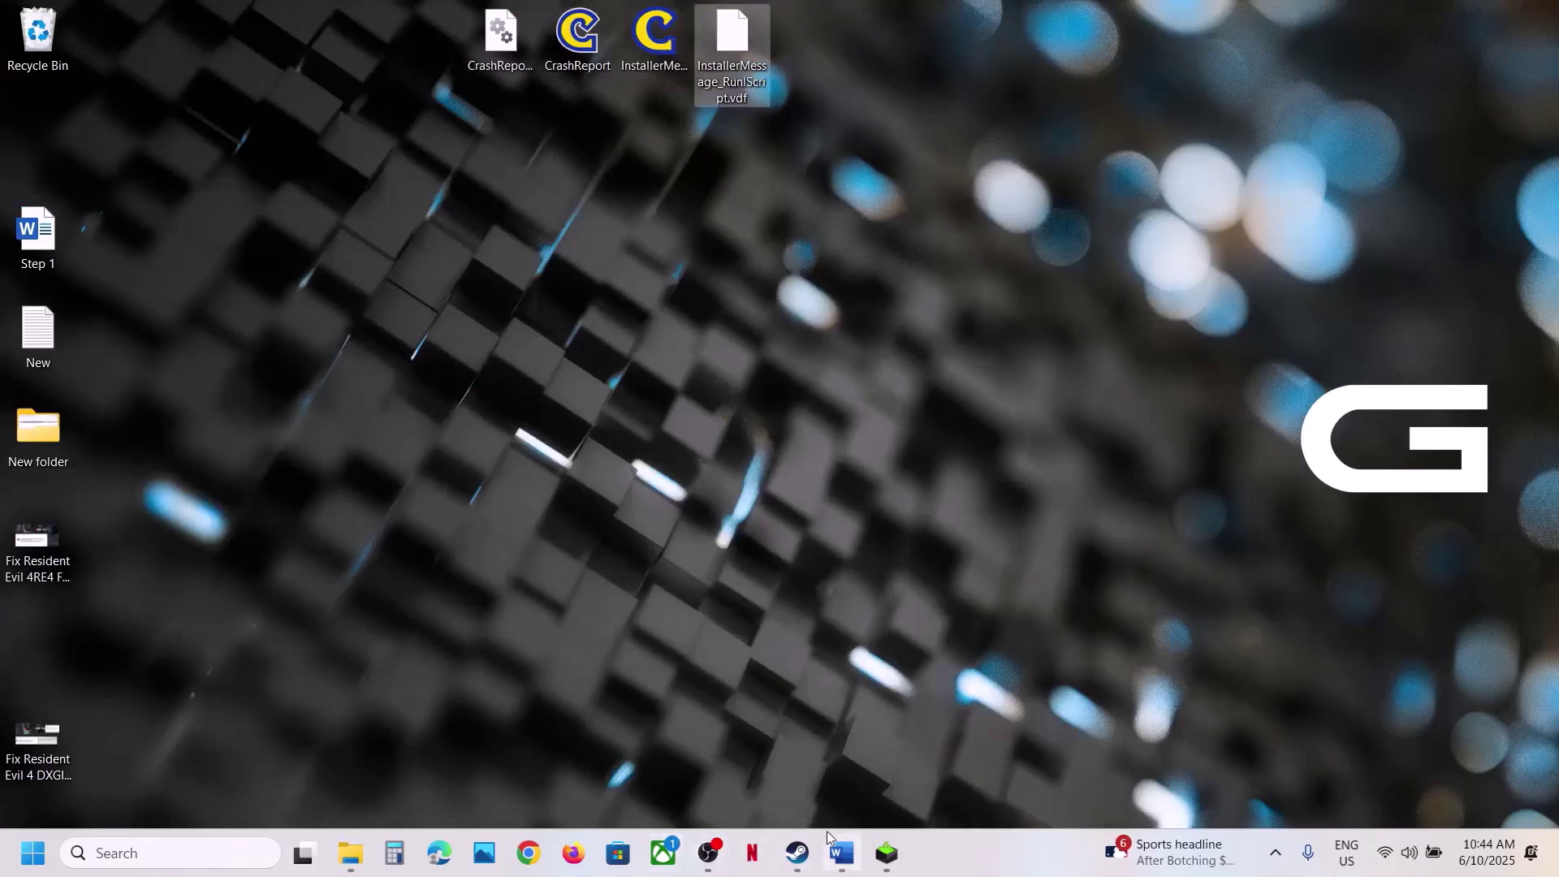
Show the delete option for InstallerMessage_RunlScript.vdf in the game folder and dismiss it
click(350, 853)
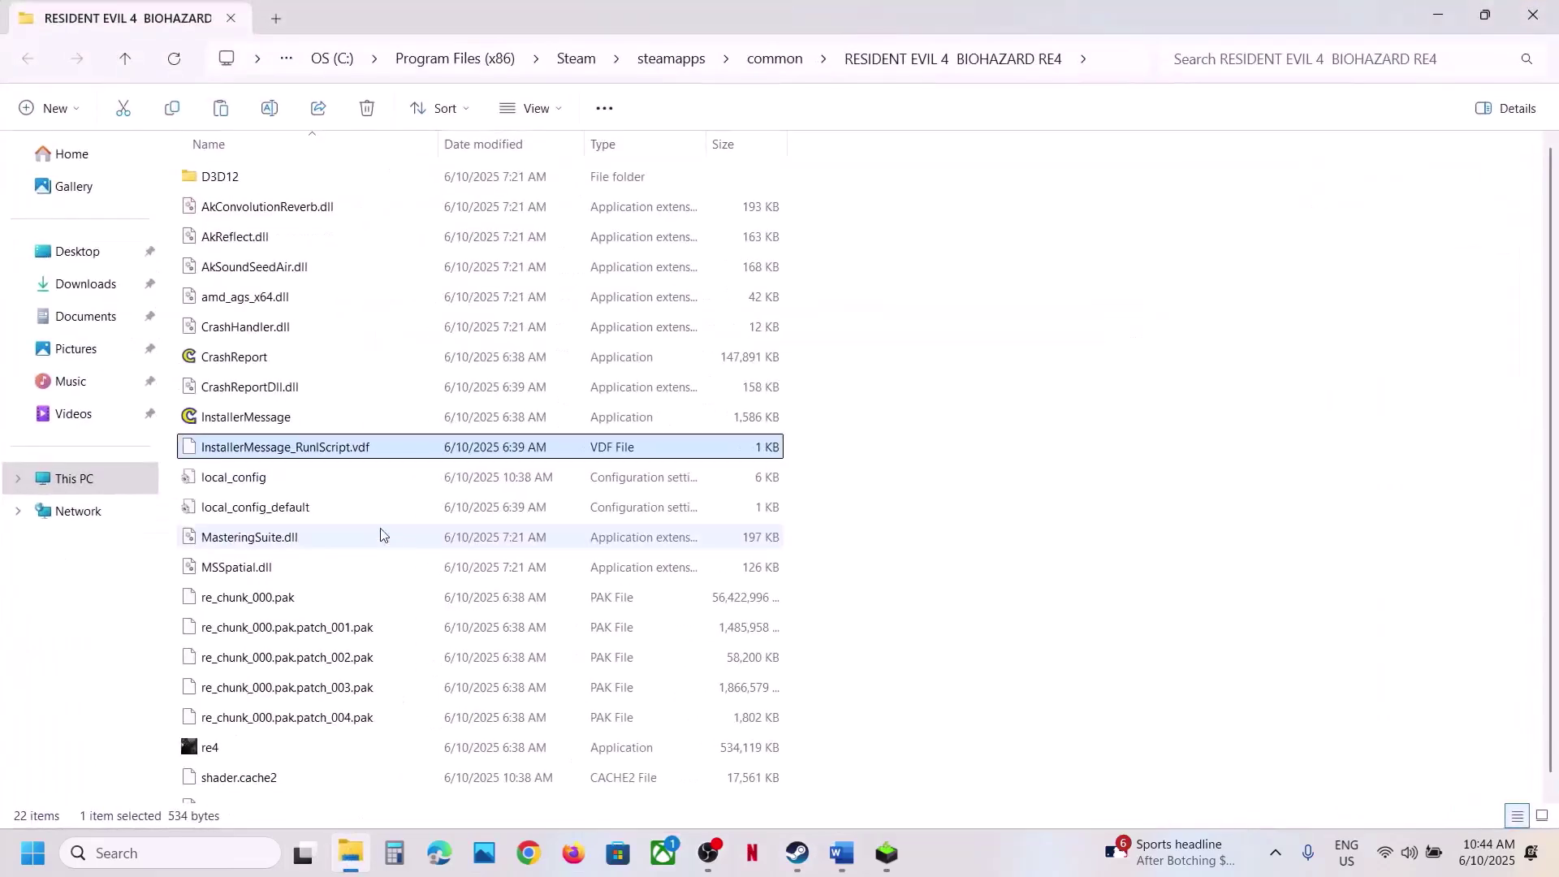
right_click(294, 456)
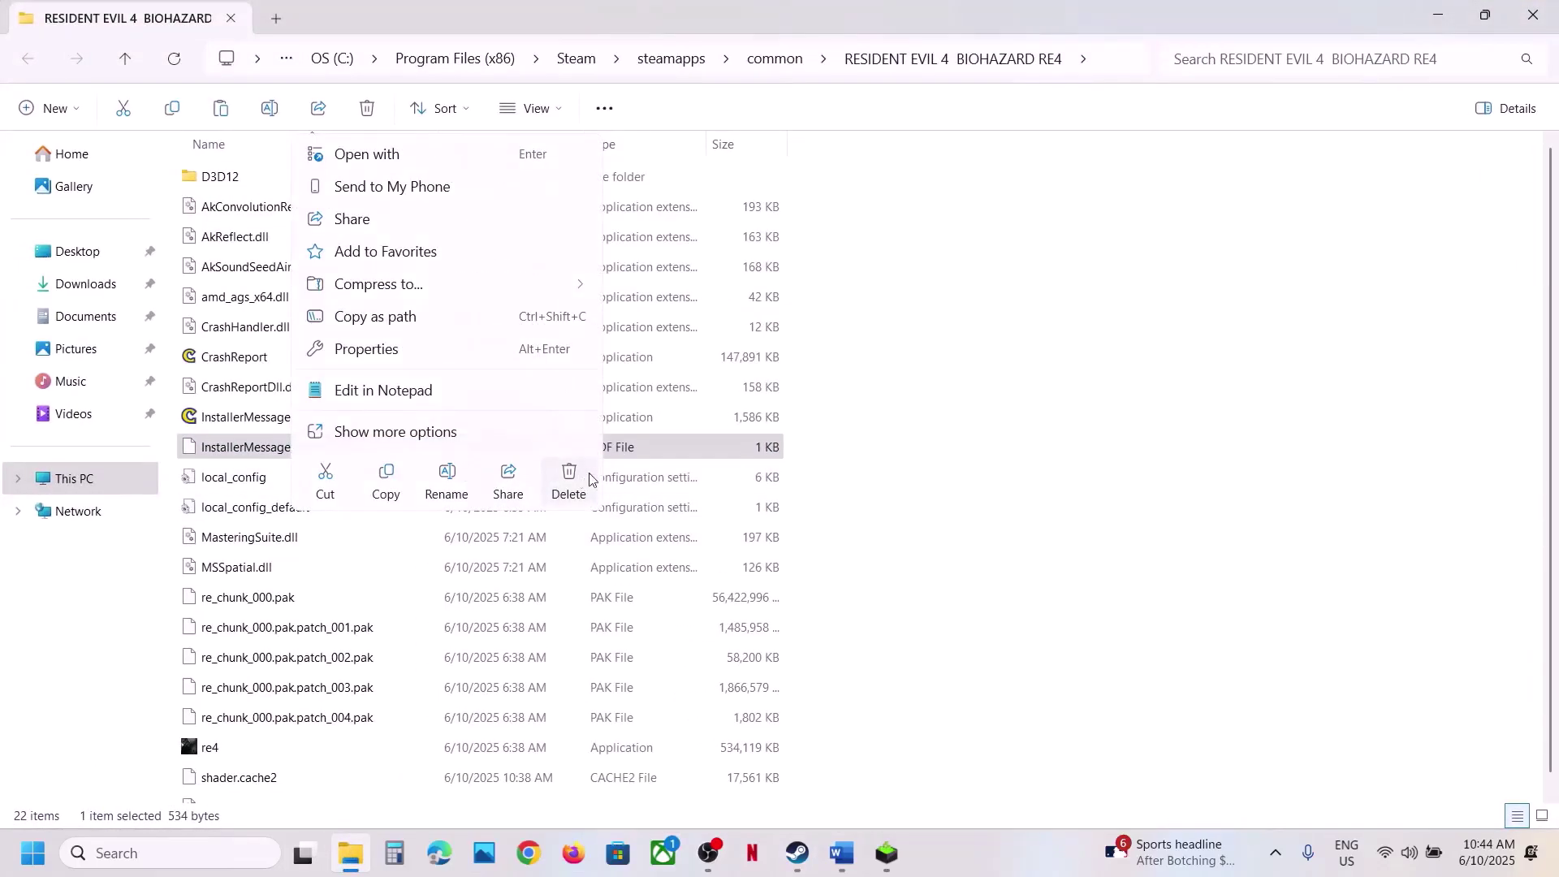
click(1326, 501)
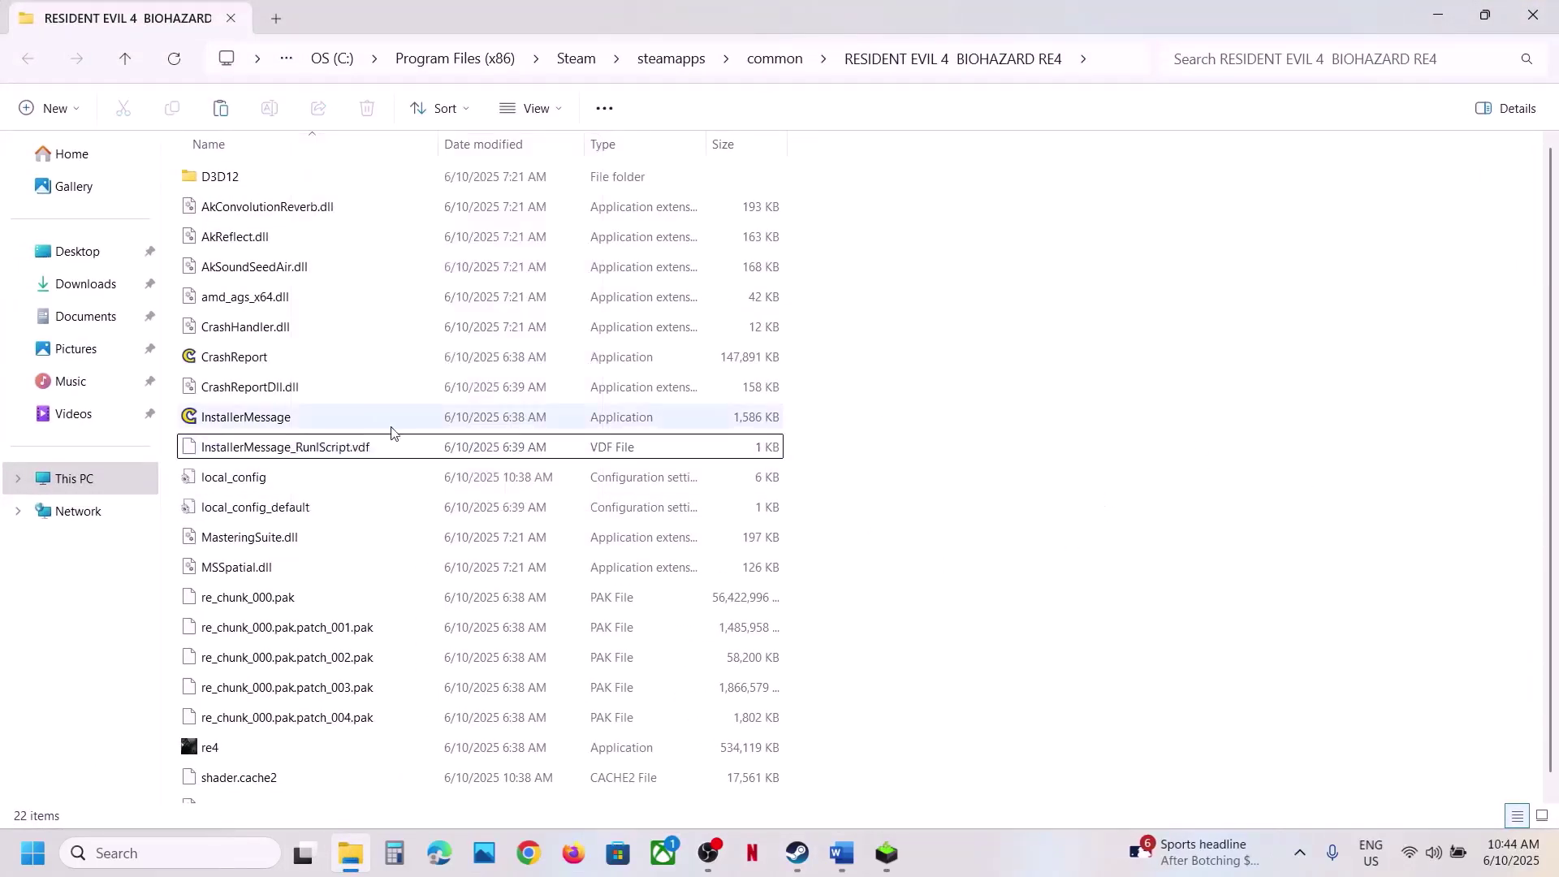
Show the desktop, select the four backed-up files there, and bring up the Resident Evil 4 page in Steam
key(super+d)
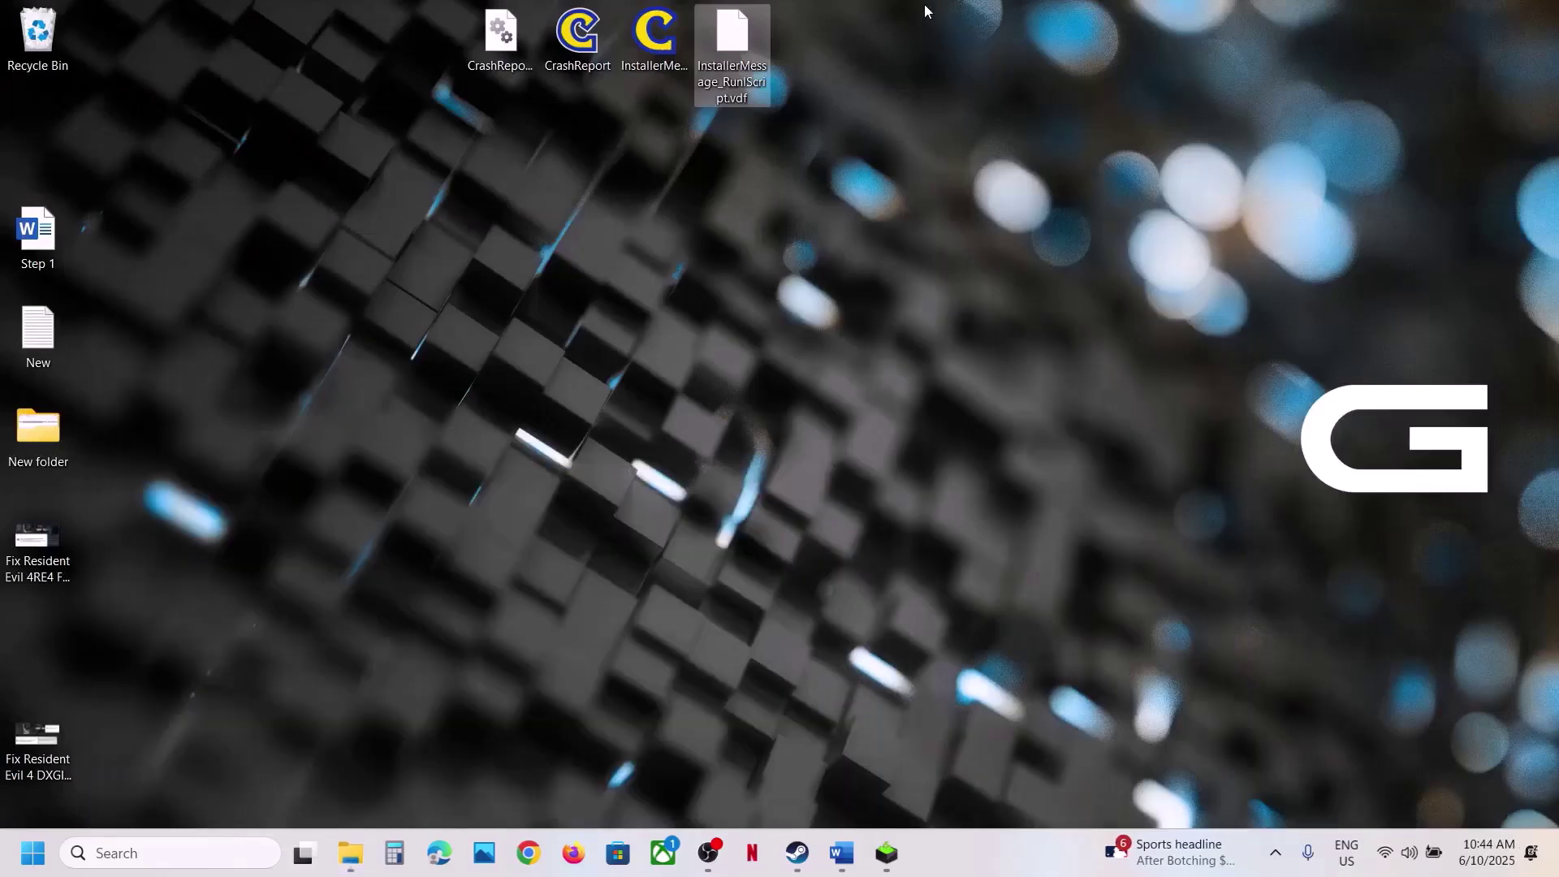
drag(922, 10, 509, 50)
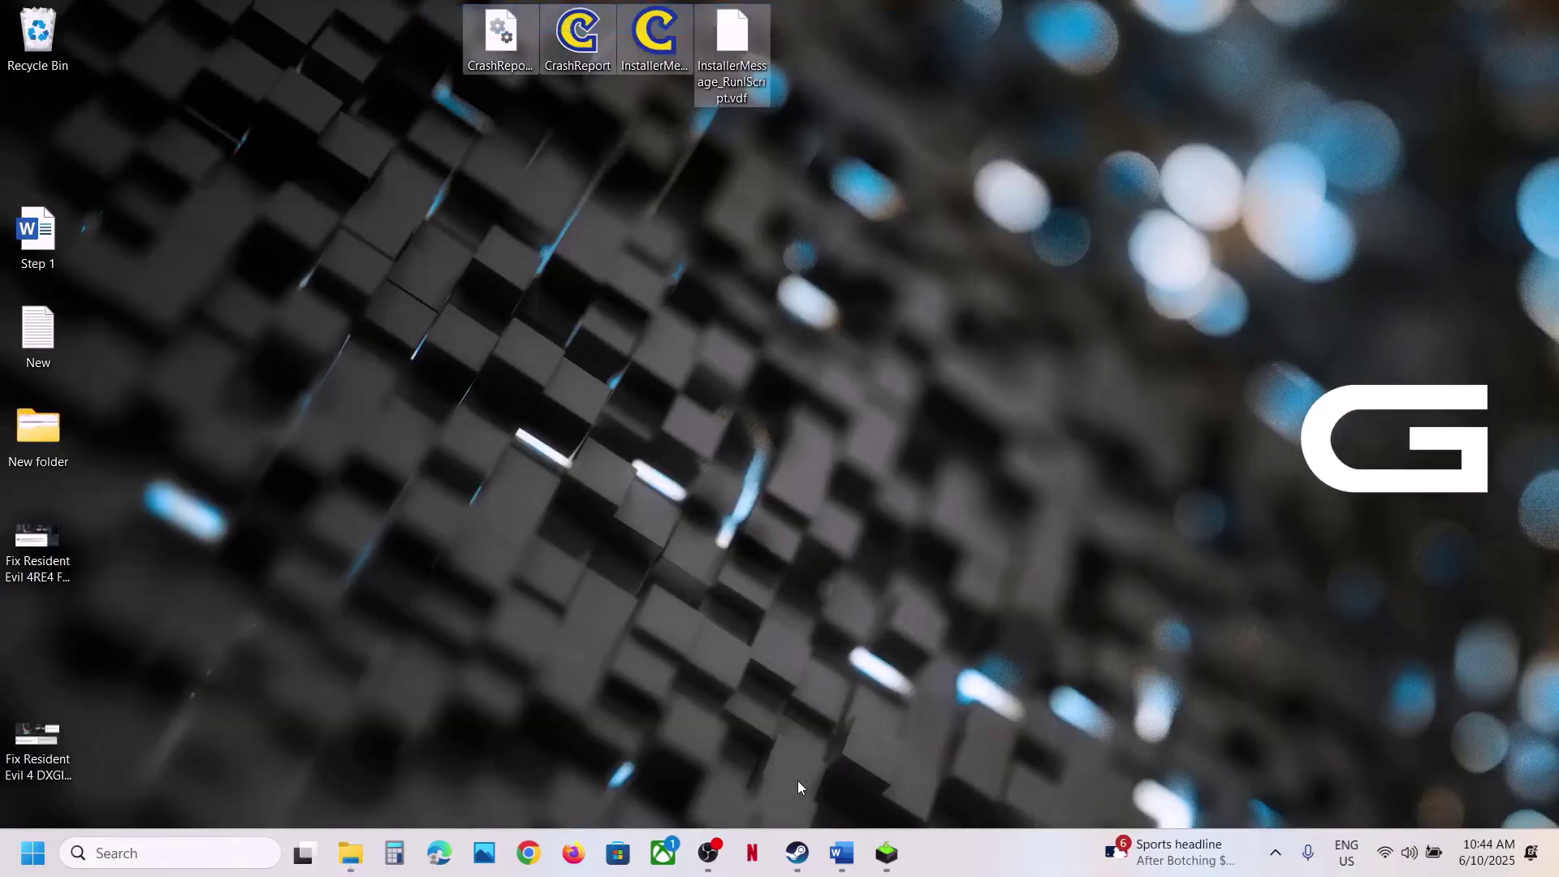
click(798, 853)
Switch to the Word document and highlight "Roll back graphics driver" in Step 3
mouse_move(841, 852)
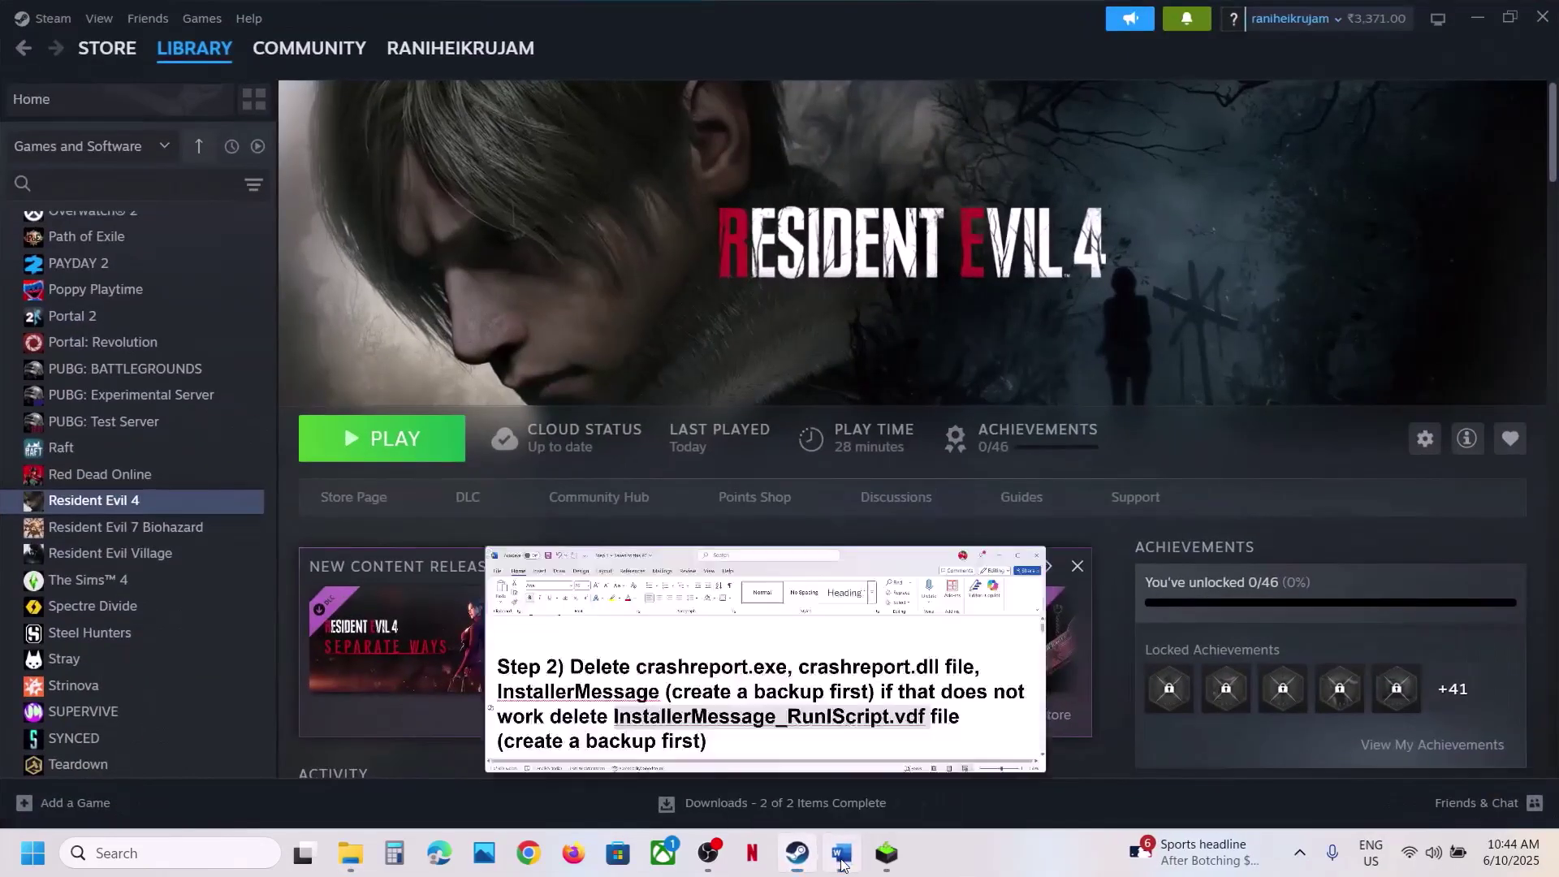
click(659, 581)
scroll(648, 588, down, 5)
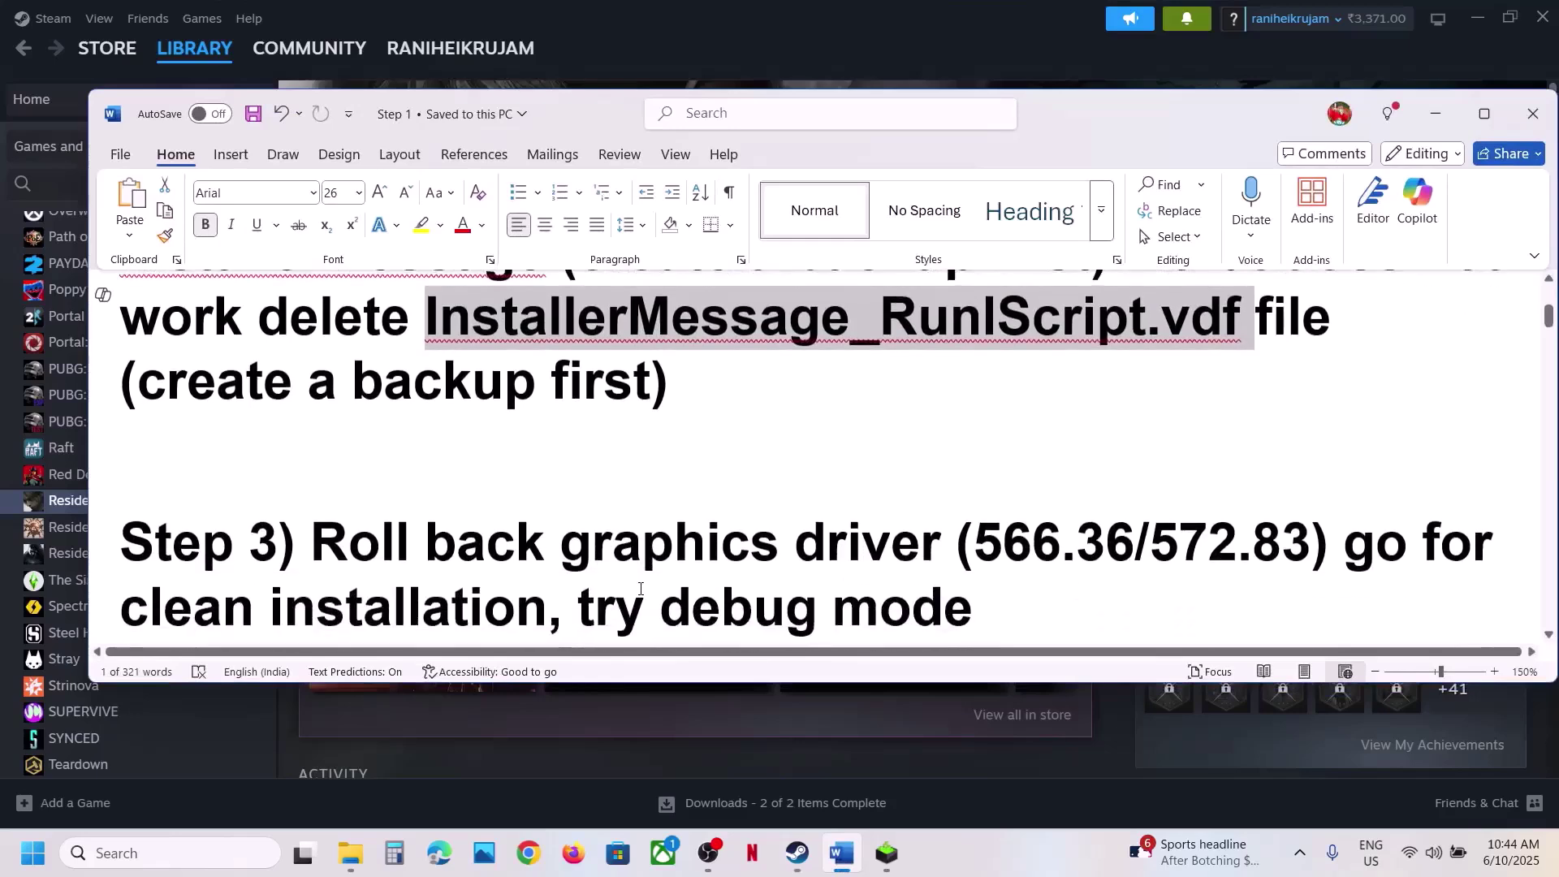
scroll(525, 522, up, 2)
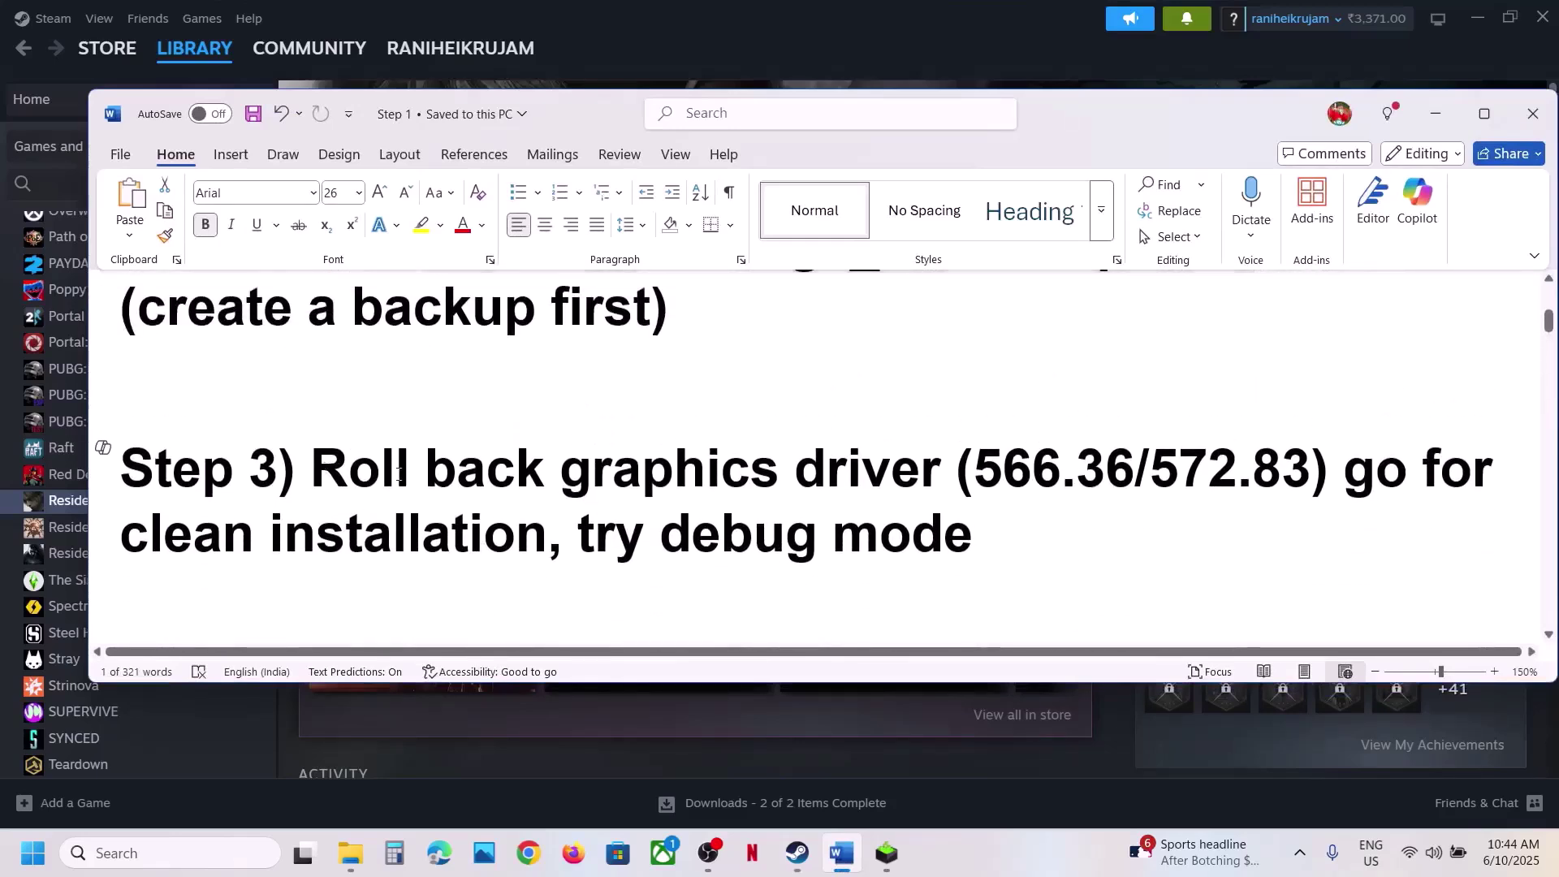
drag(313, 469, 852, 474)
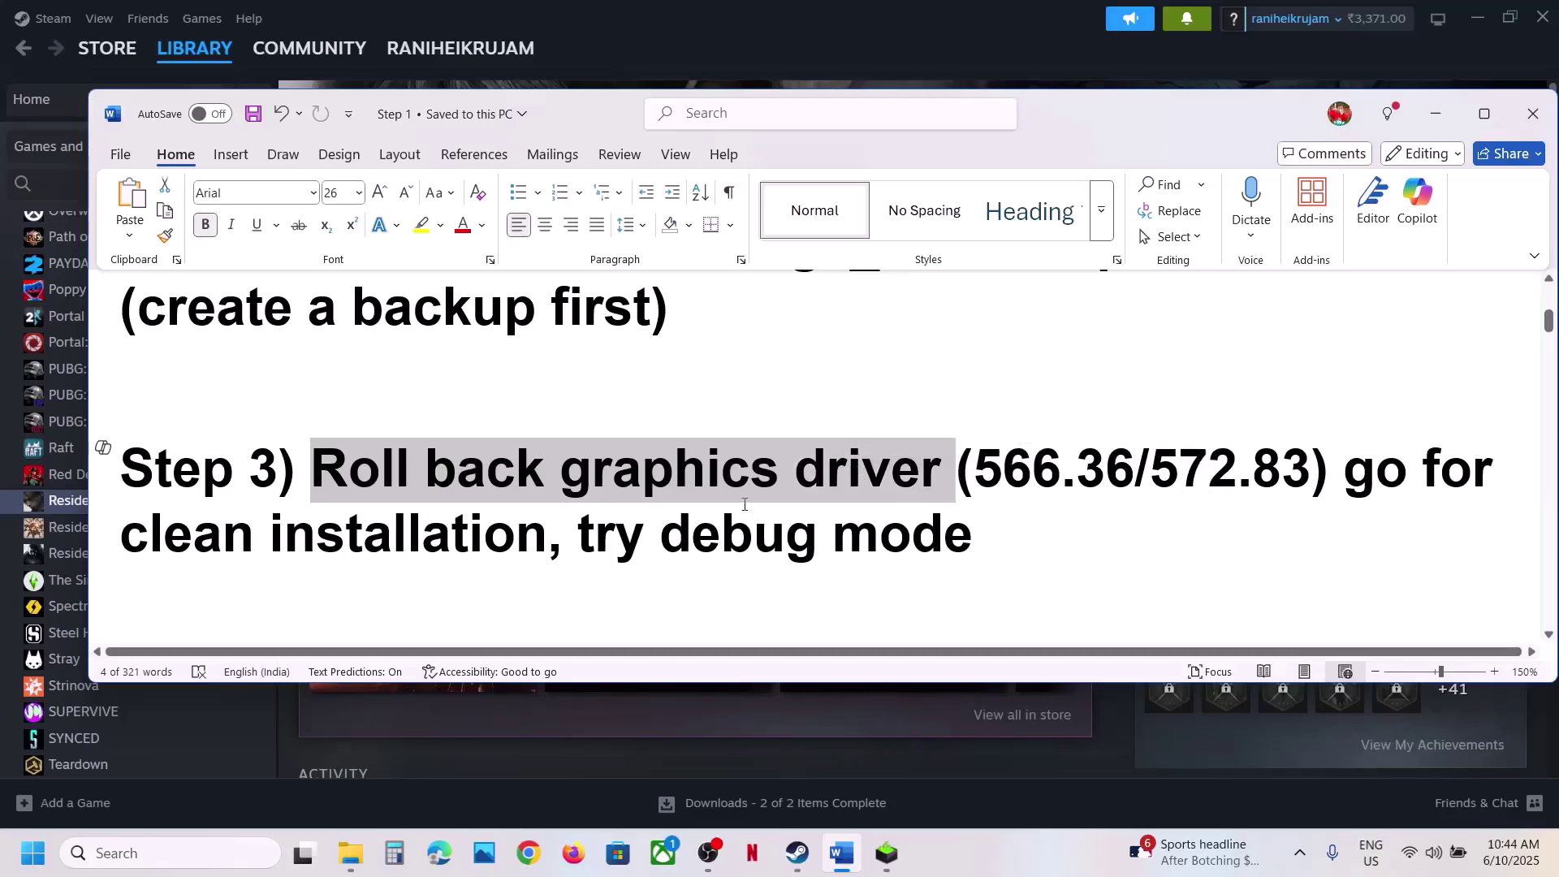
Copy the NVIDIA driver download link from Step 12 of the document and open it in Chrome
scroll(745, 504, down, 10)
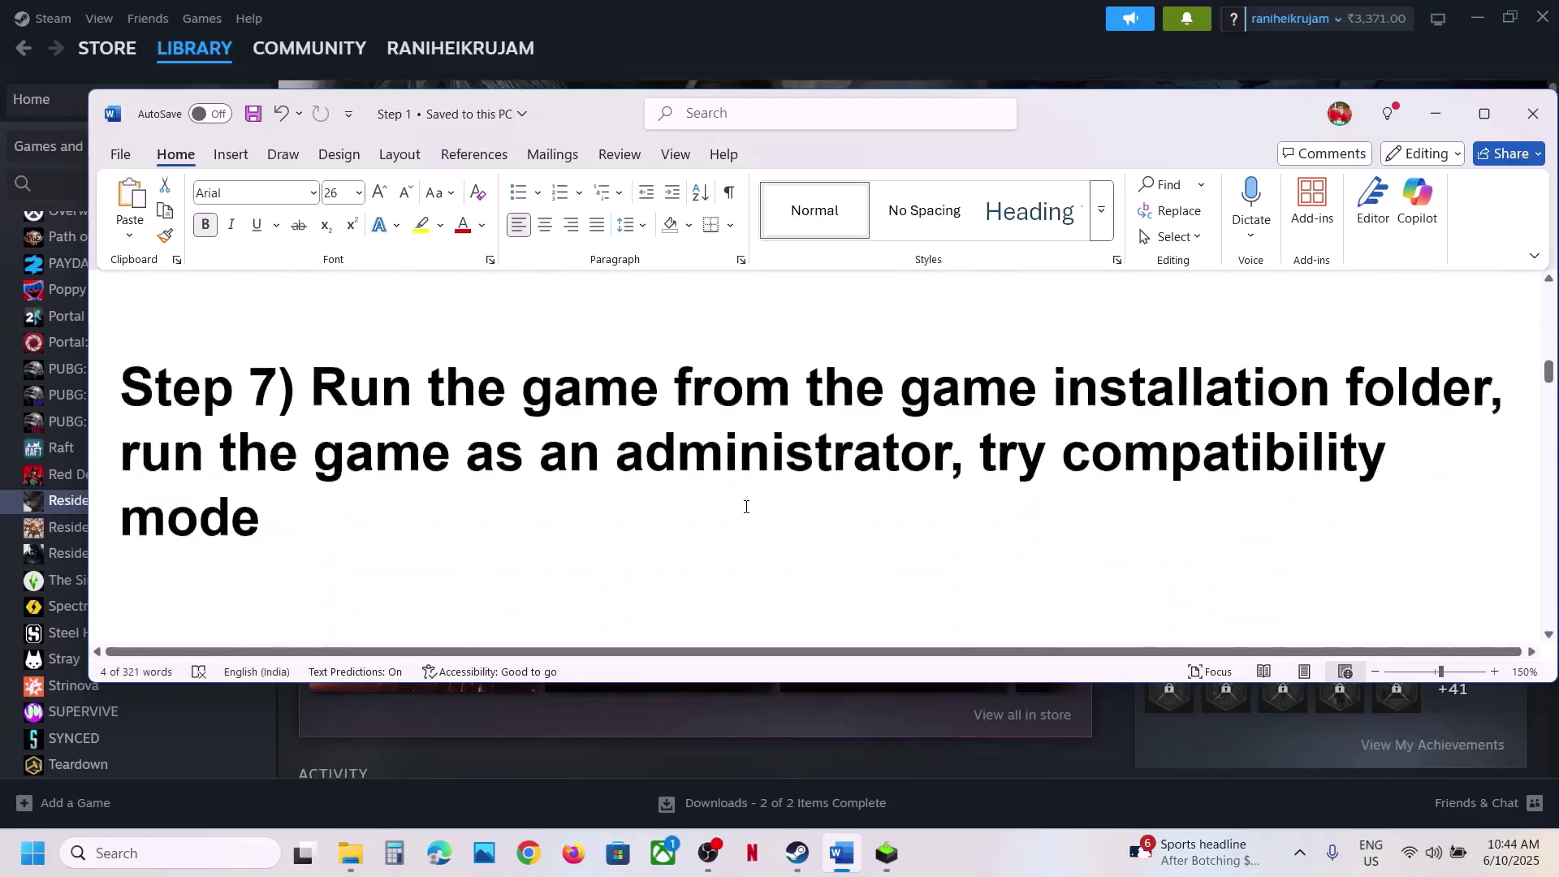
scroll(746, 507, down, 12)
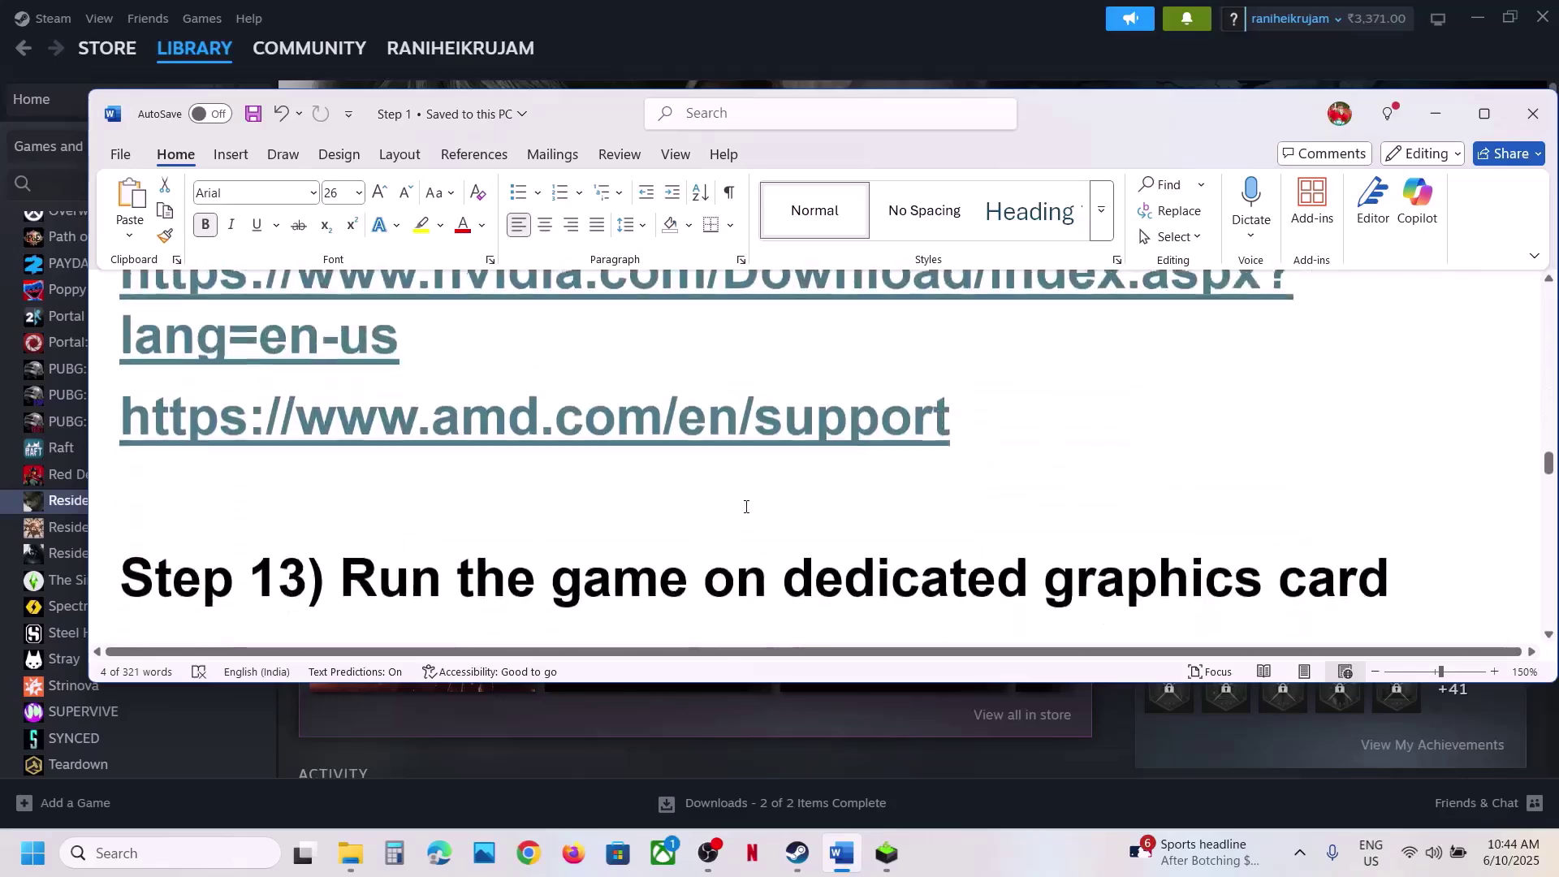
scroll(747, 507, up, 2)
triple_click(422, 471)
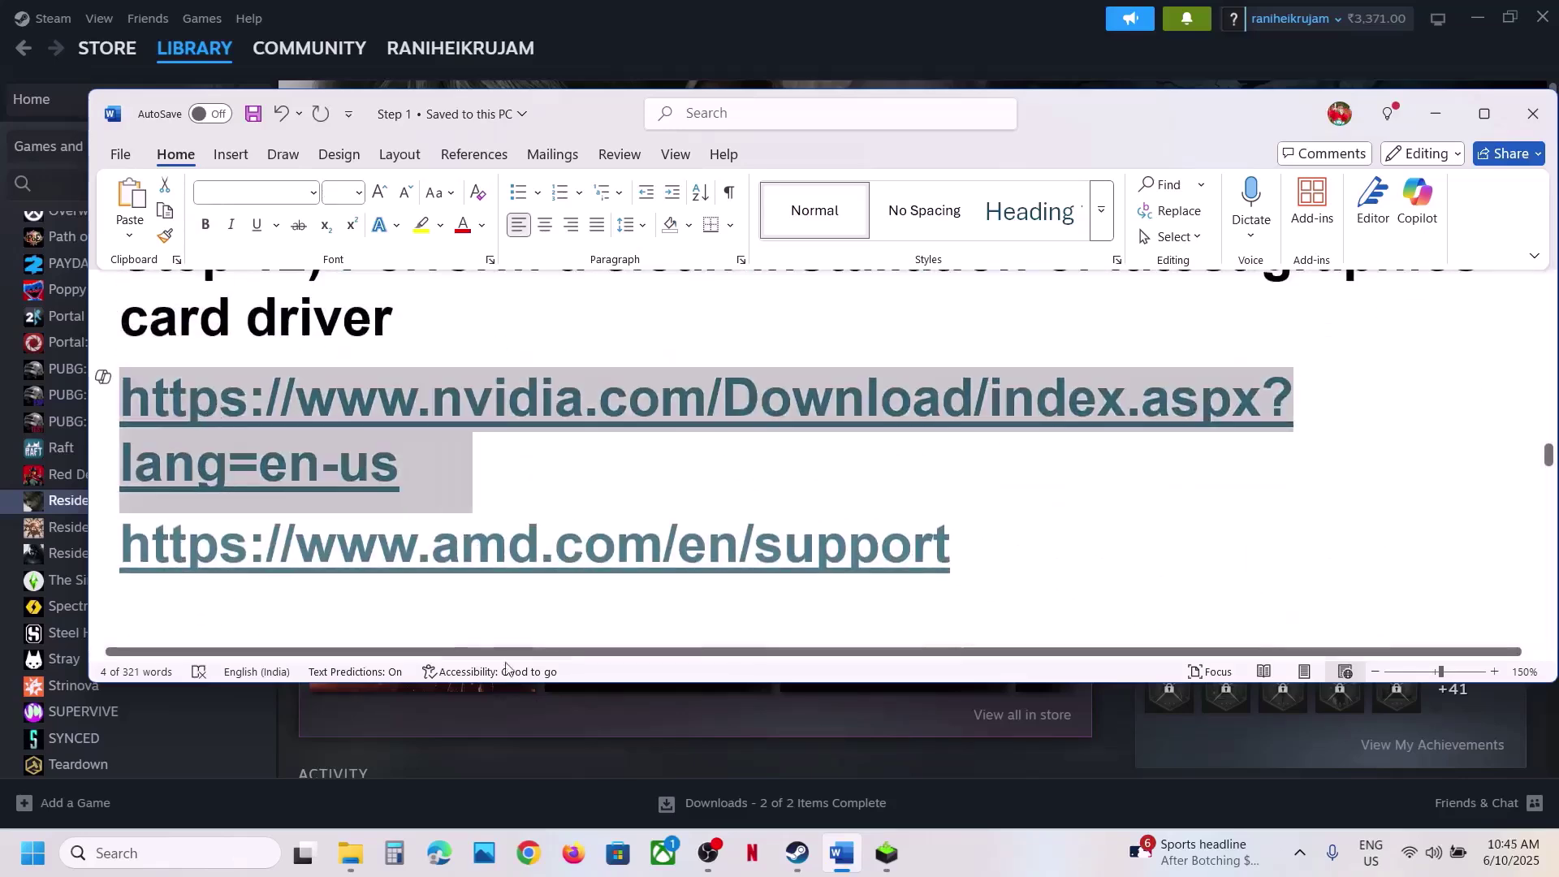
key(ctrl+c)
click(529, 853)
key(ctrl+v)
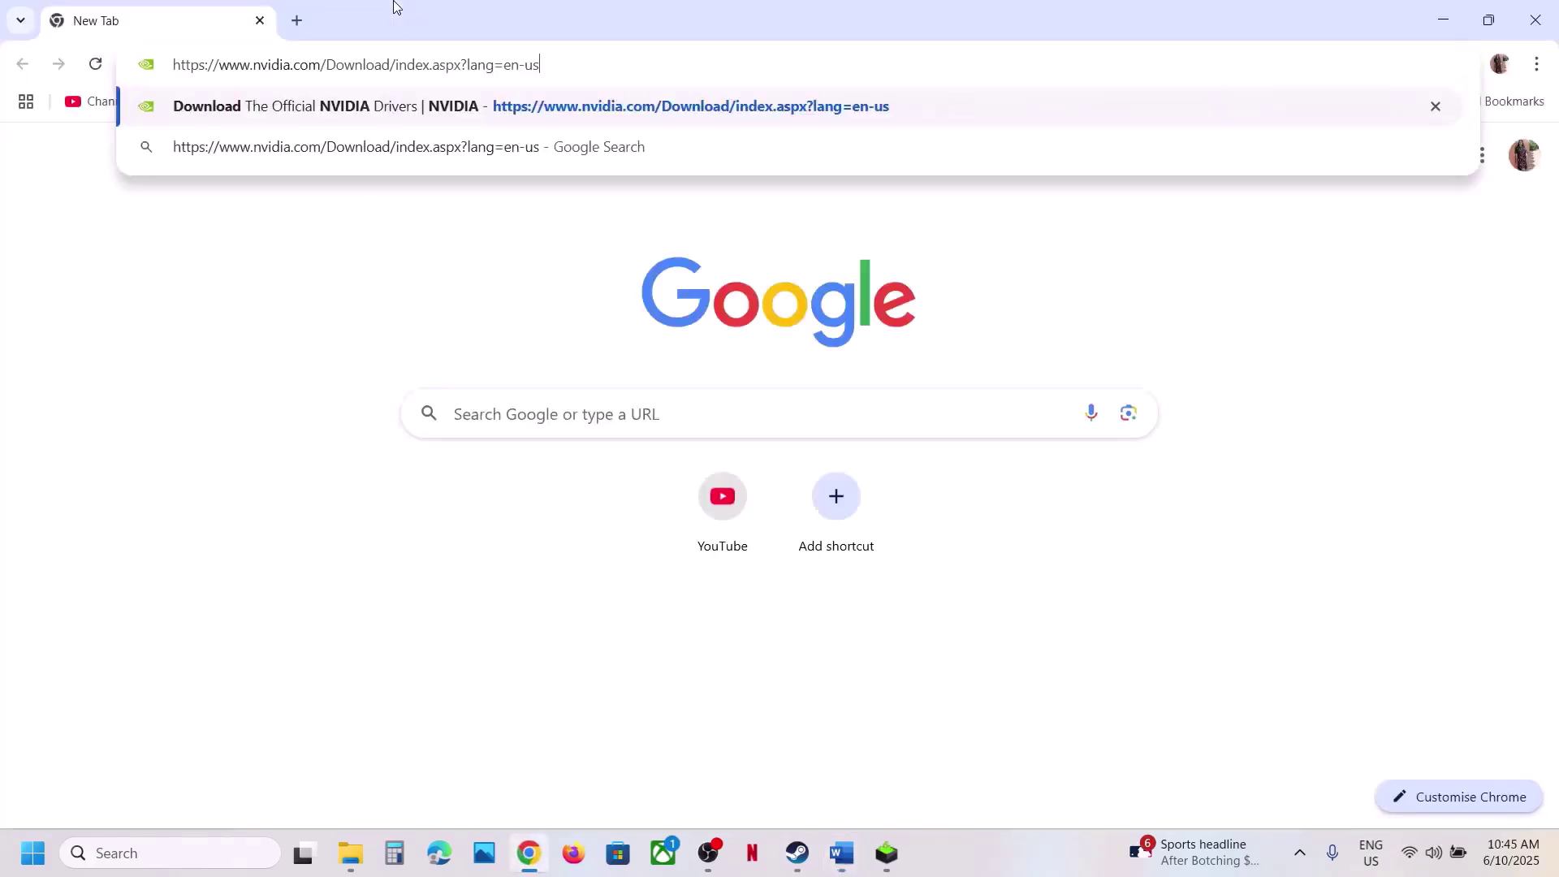
key(Return)
Run the manual driver search for the GeForce RTX 3050 Laptop GPU on Windows 11 in English (US)
scroll(439, 446, down, 3)
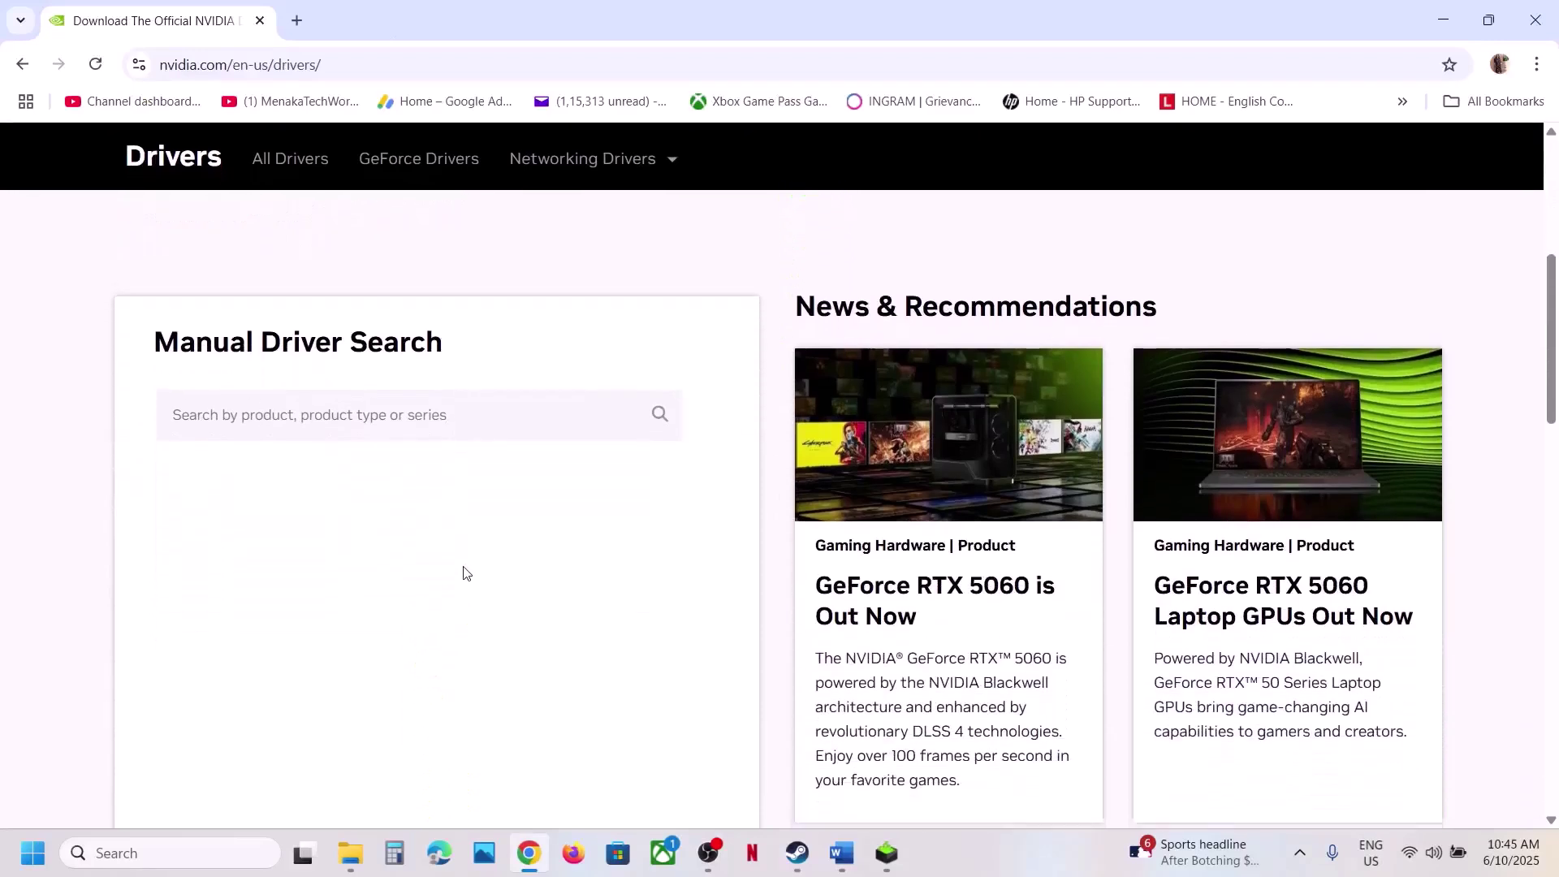
scroll(463, 574, down, 2)
scroll(254, 505, down, 1)
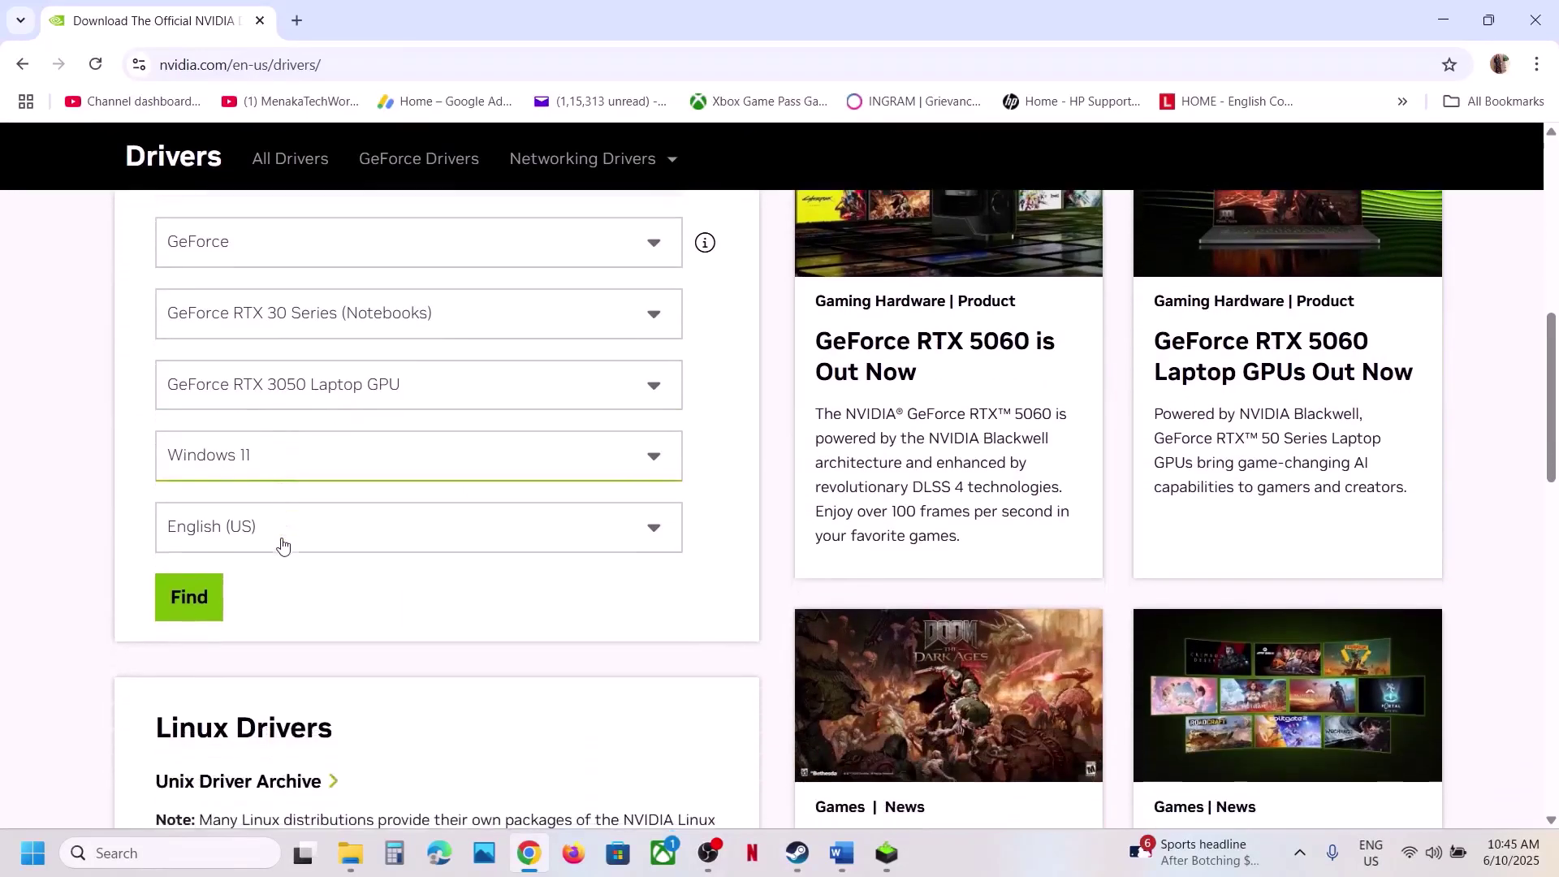
click(214, 597)
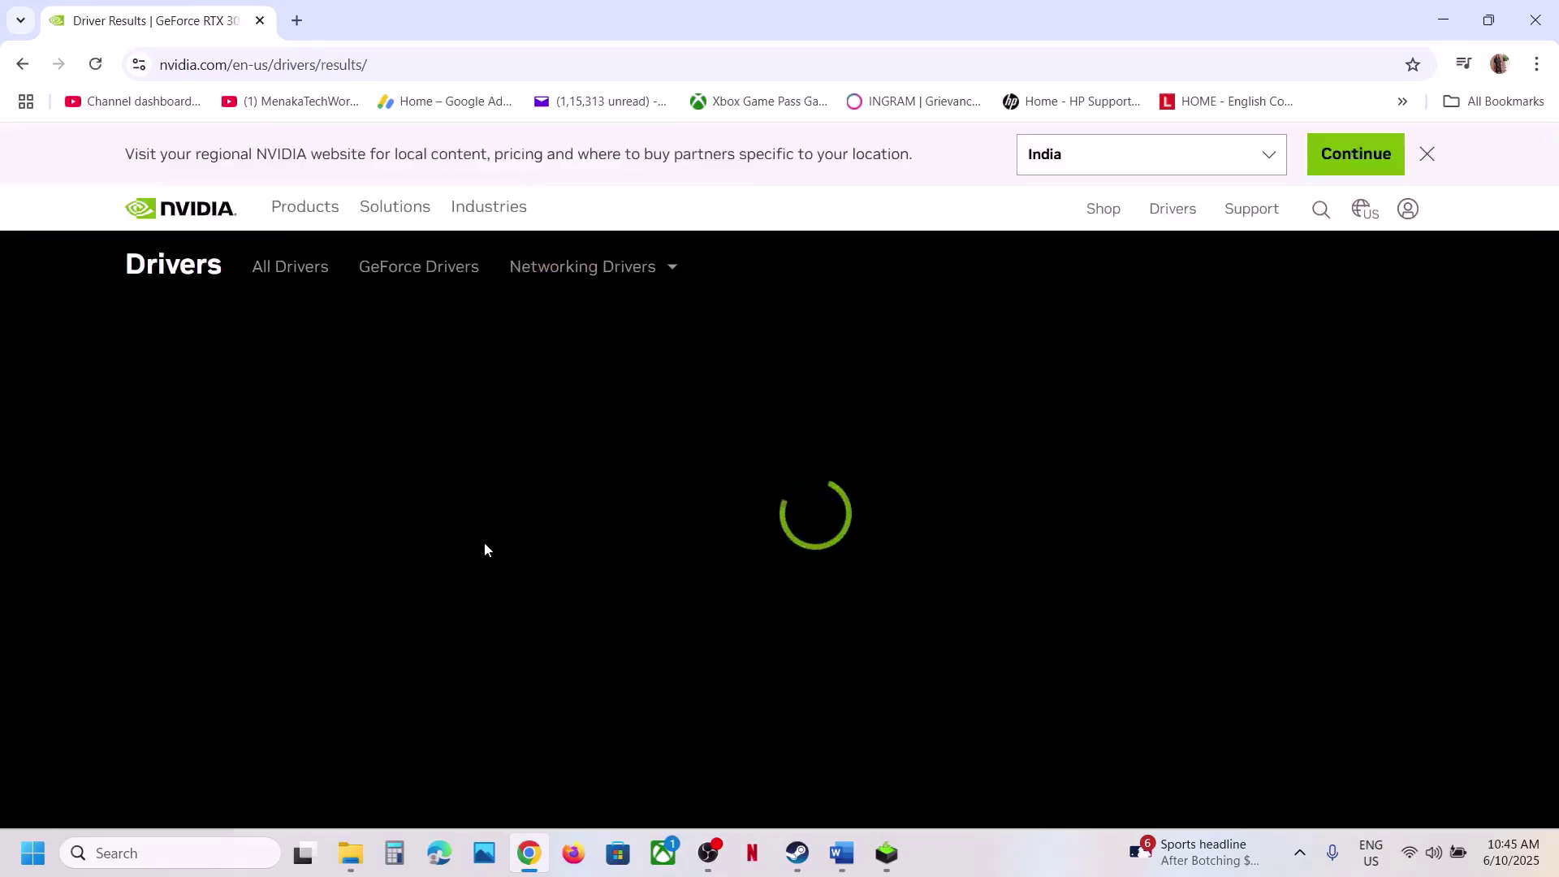
Expand the list of more driver versions below the NVIDIA search results
scroll(467, 569, down, 4)
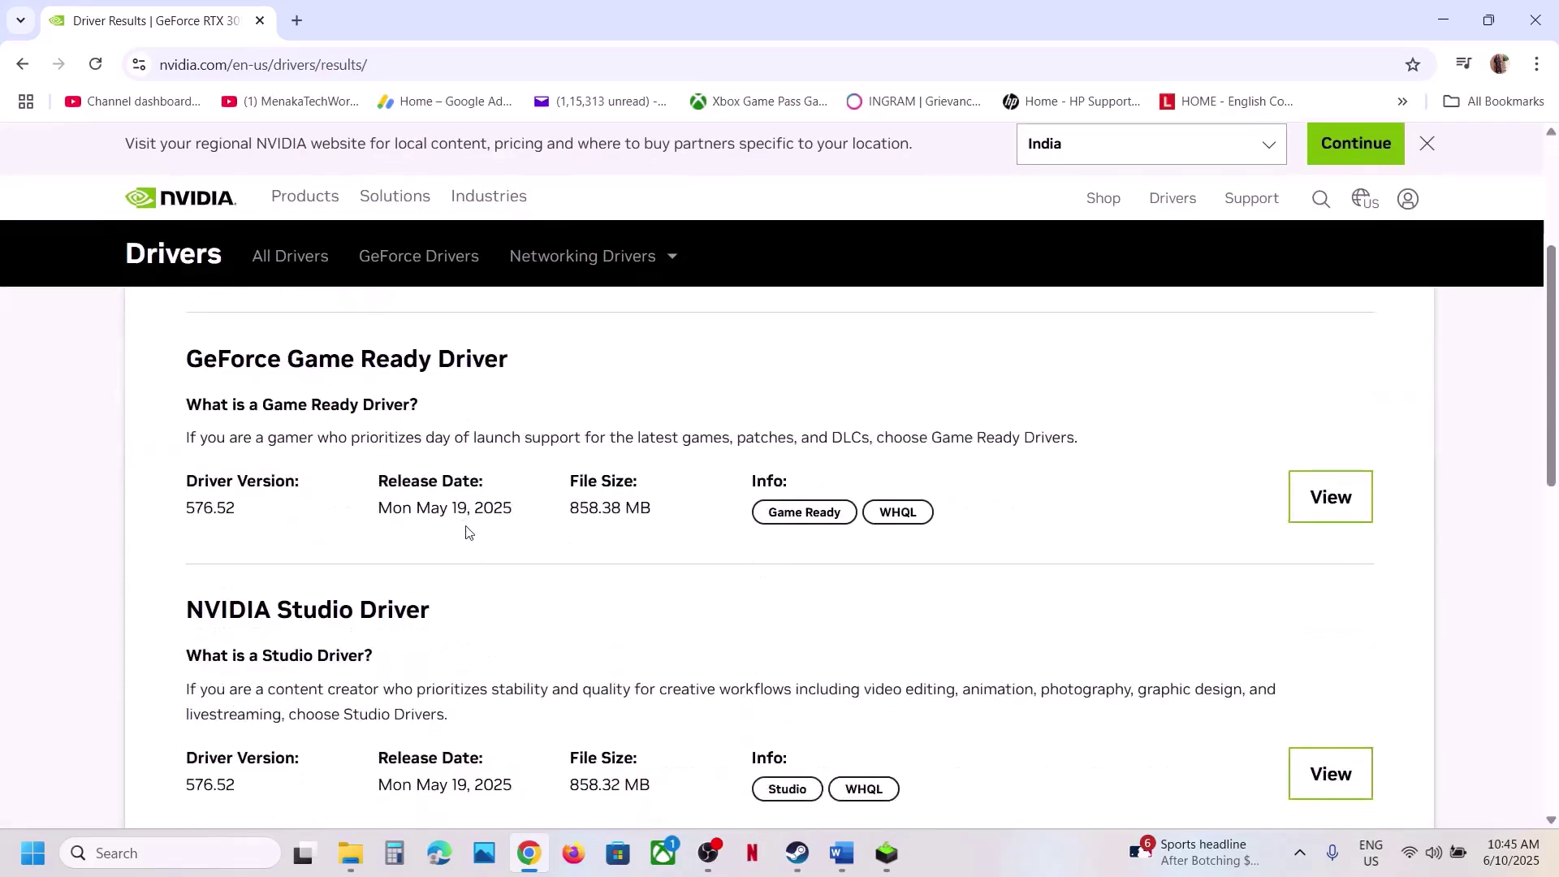
scroll(468, 560, down, 6)
scroll(445, 528, up, 3)
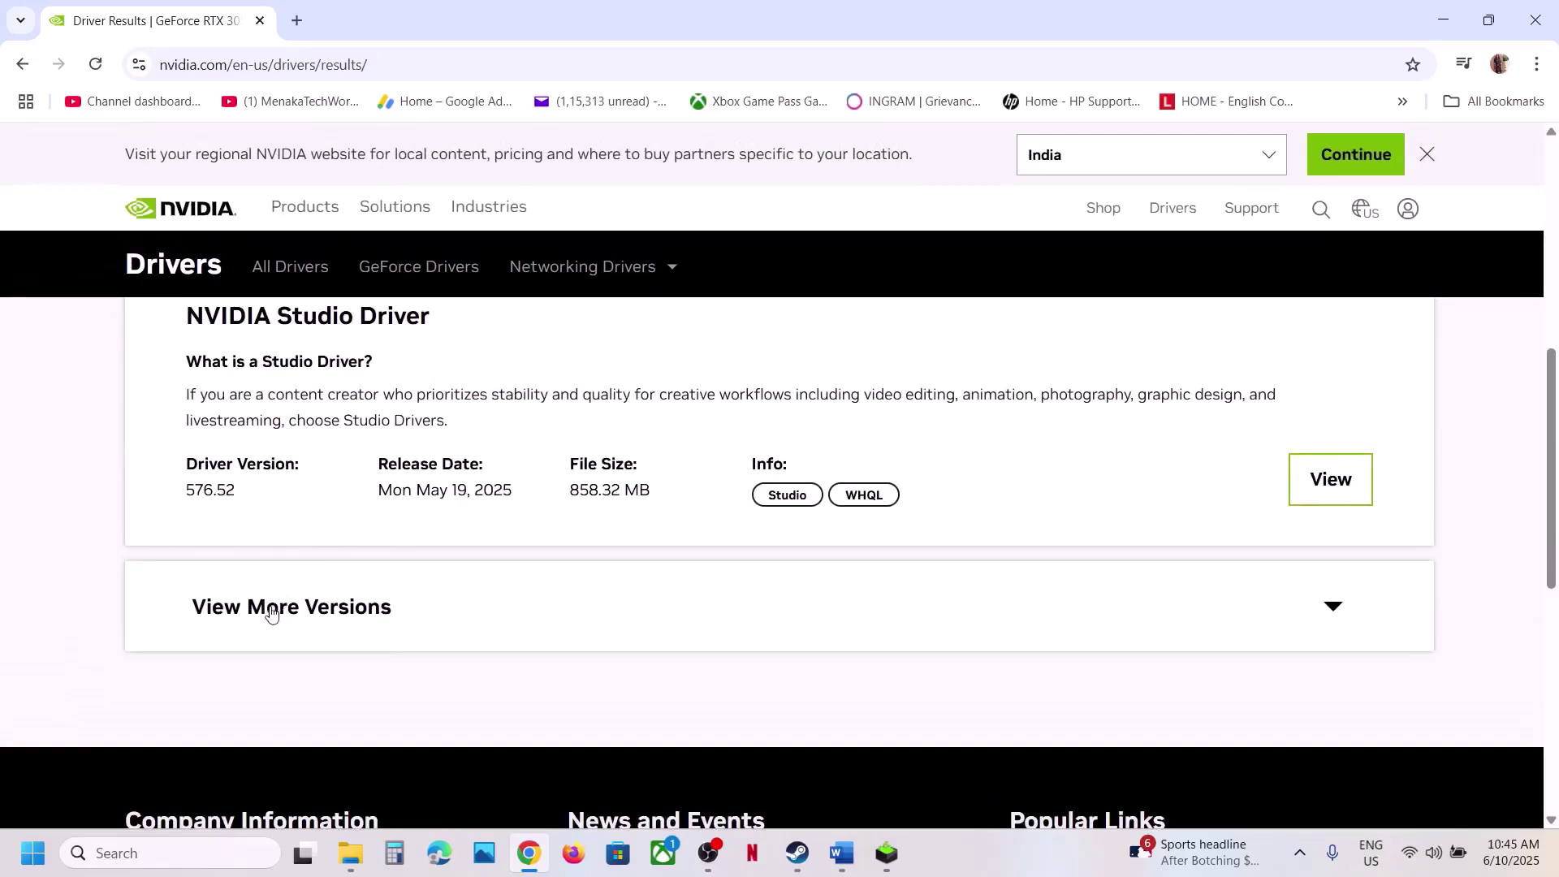
click(271, 609)
scroll(505, 547, down, 6)
scroll(522, 523, up, 3)
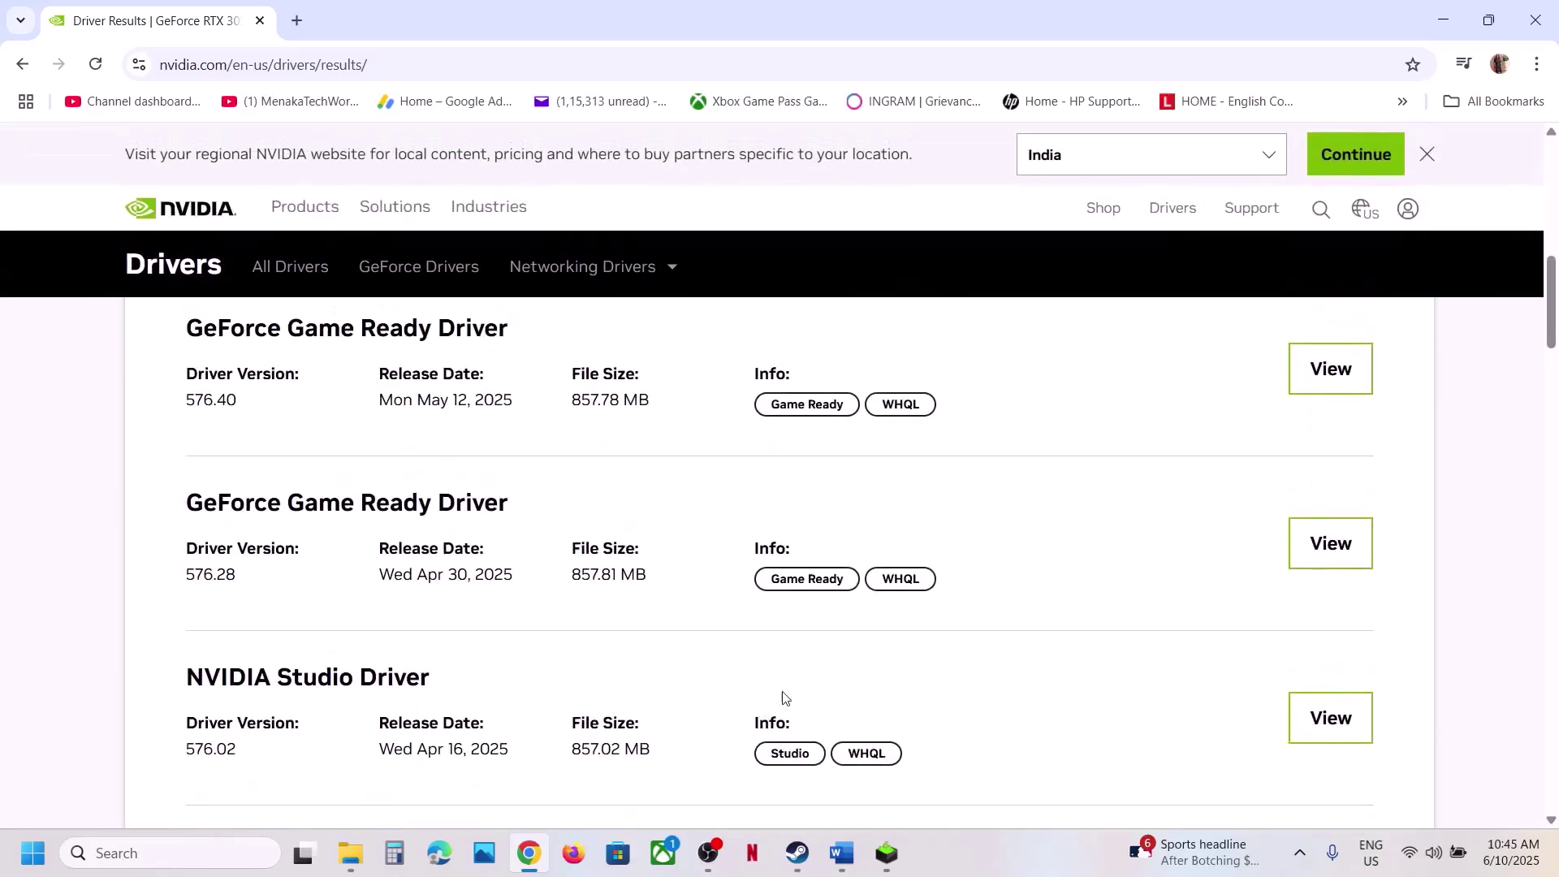
Highlight driver version 566.36 in Step 3 of the Word document and return to the NVIDIA driver list in Chrome
click(841, 853)
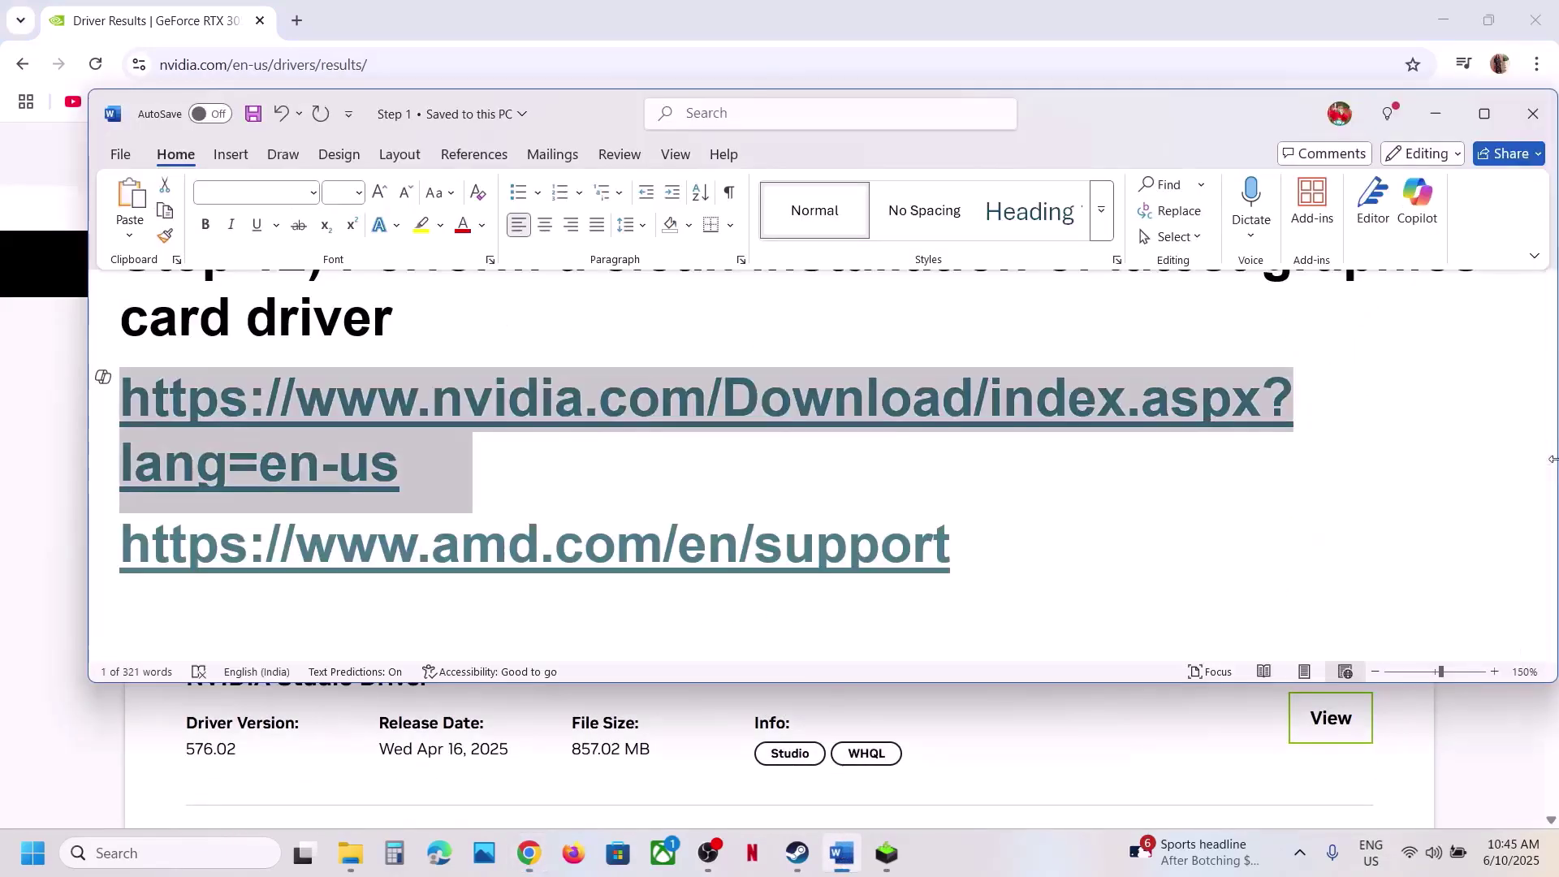
drag(1548, 456, 1545, 335)
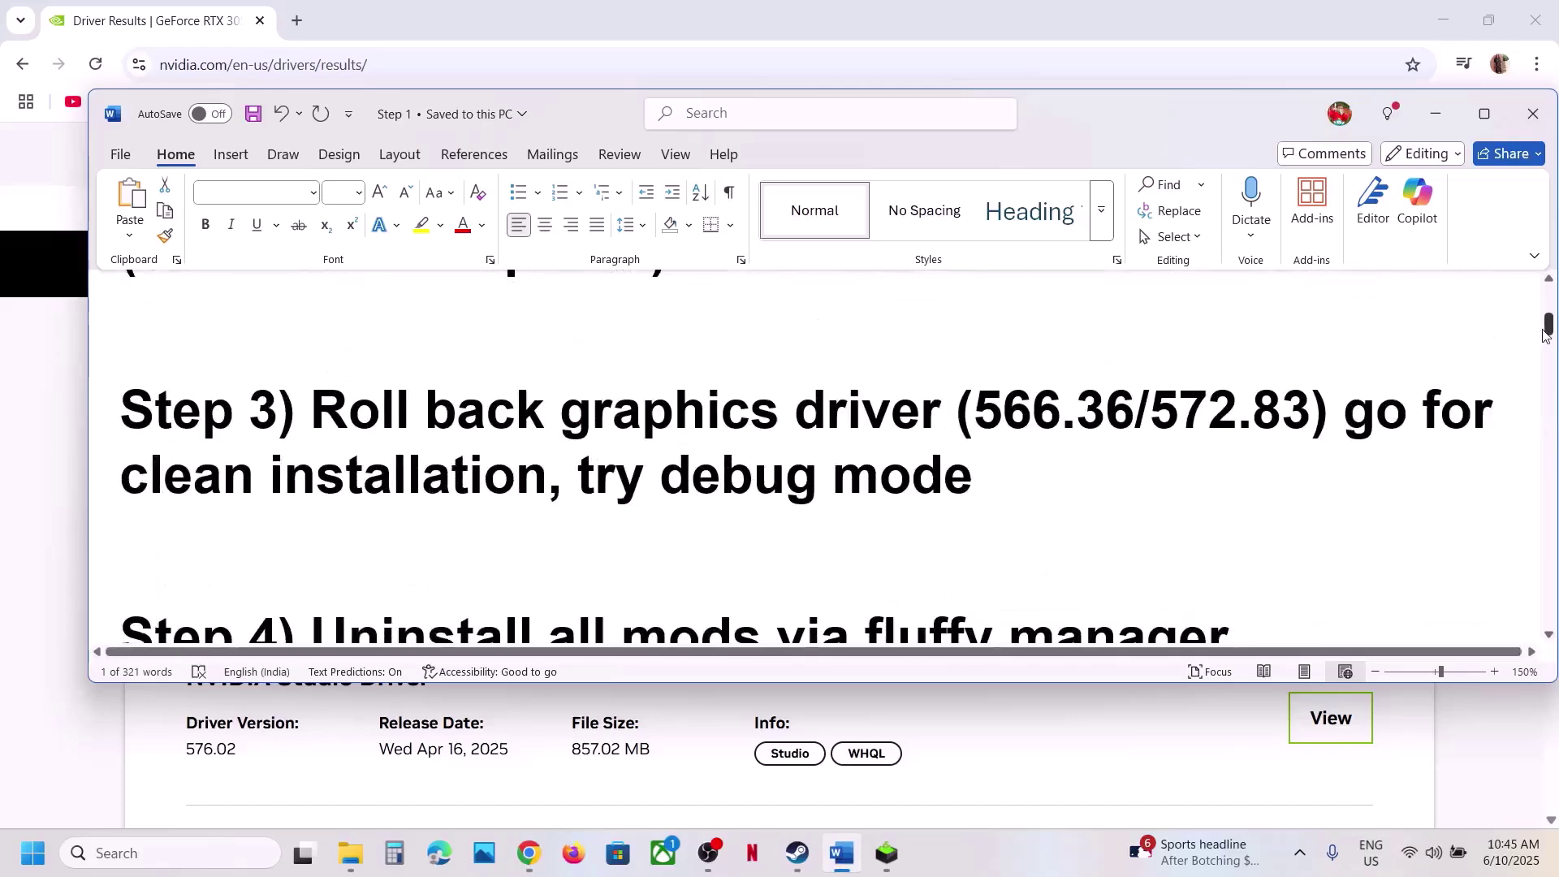
drag(986, 400, 1135, 406)
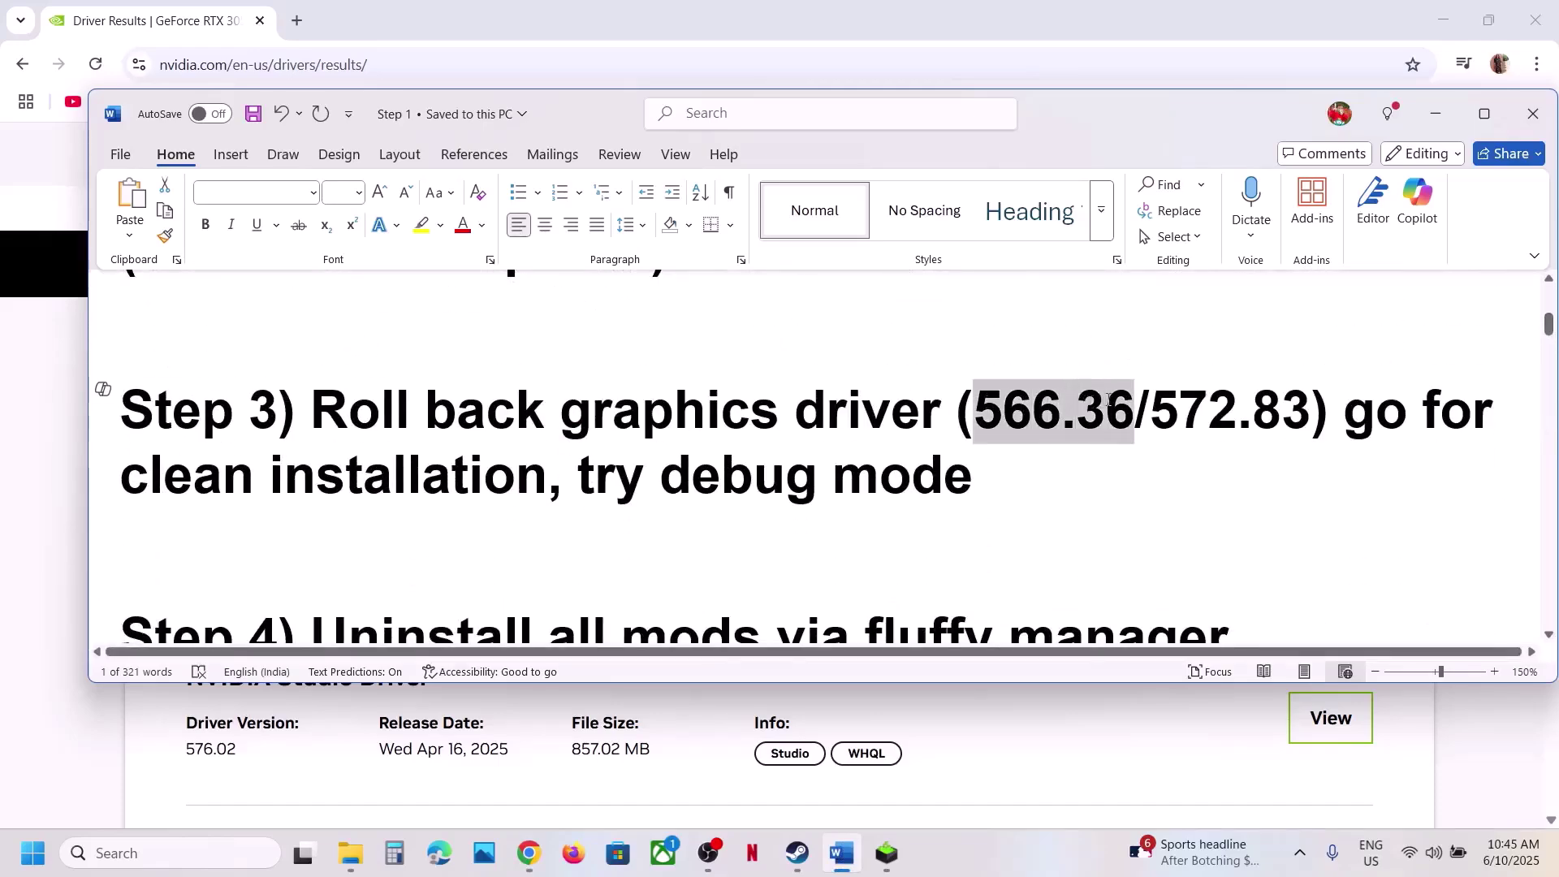
click(27, 644)
Find GeForce Game Ready Driver 566.36 among the older versions and open its details page
scroll(553, 643, down, 15)
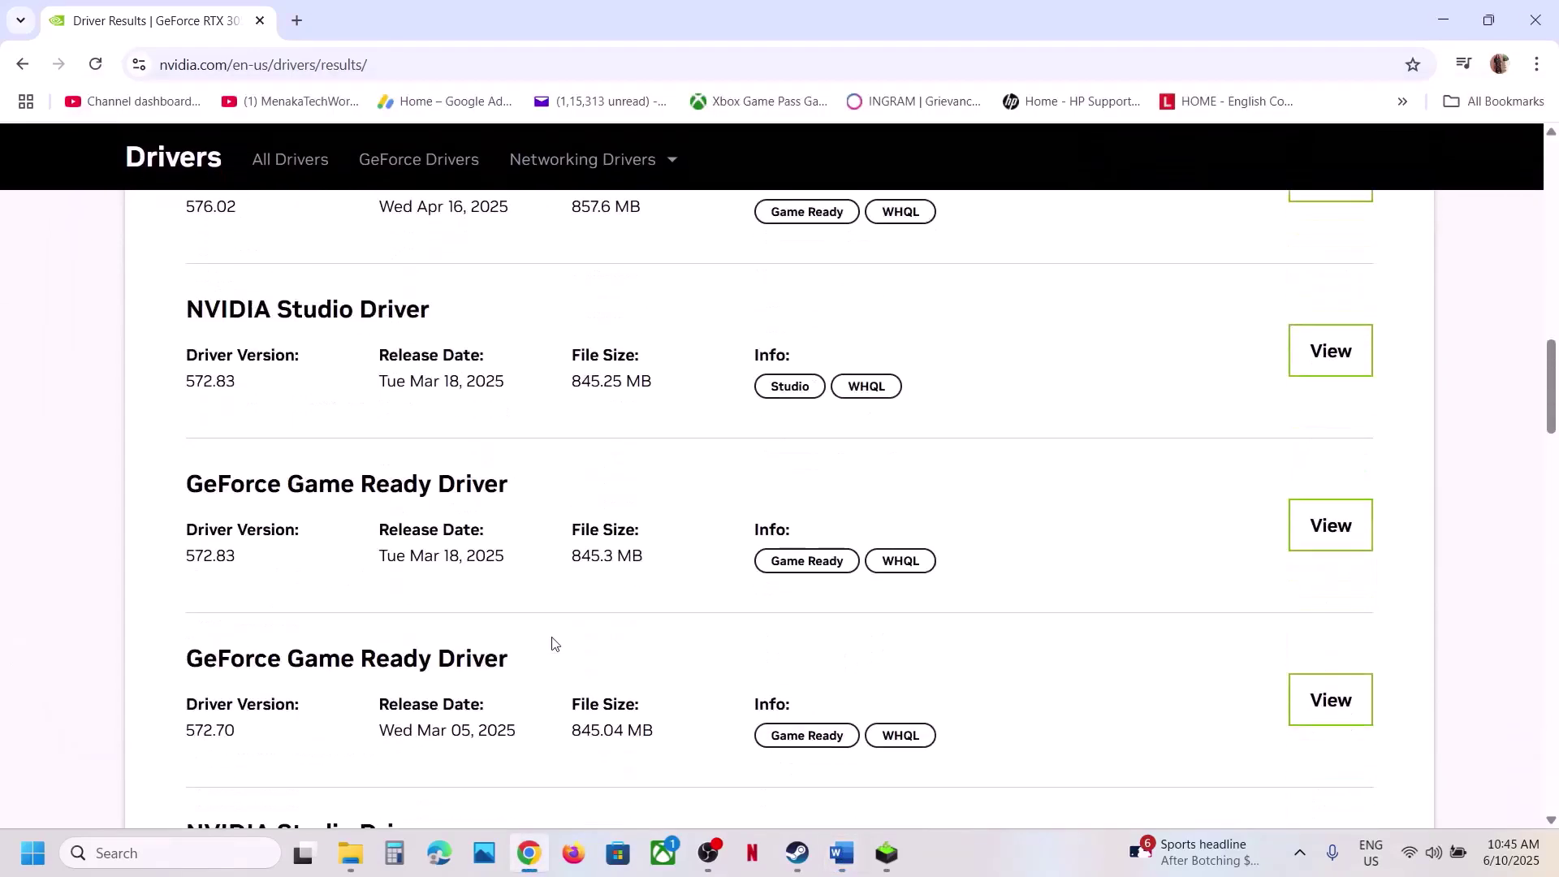
scroll(552, 643, down, 9)
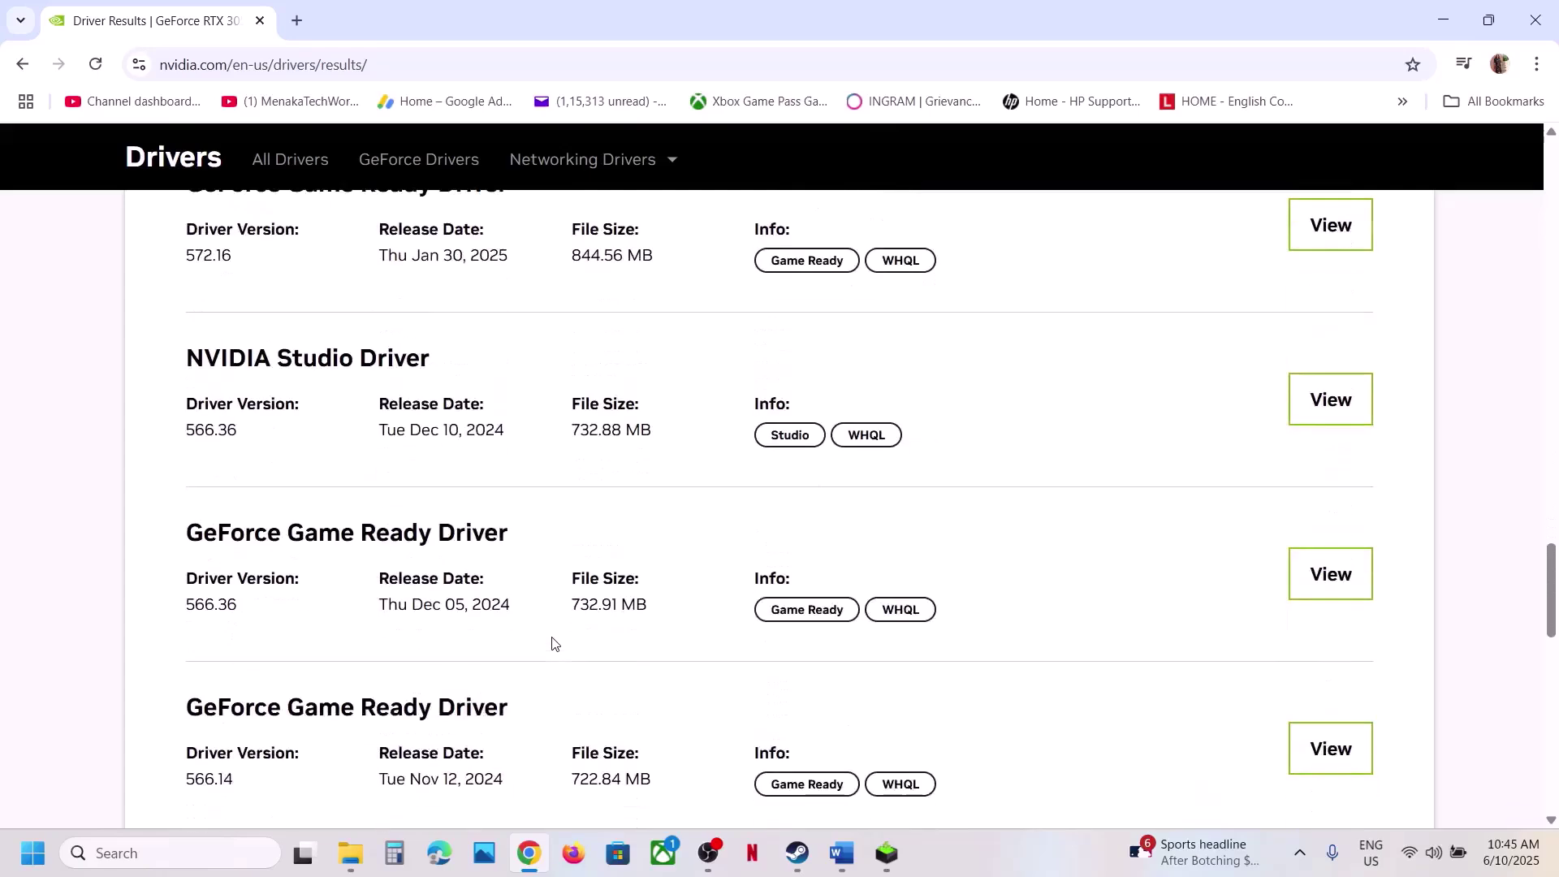
scroll(552, 643, up, 5)
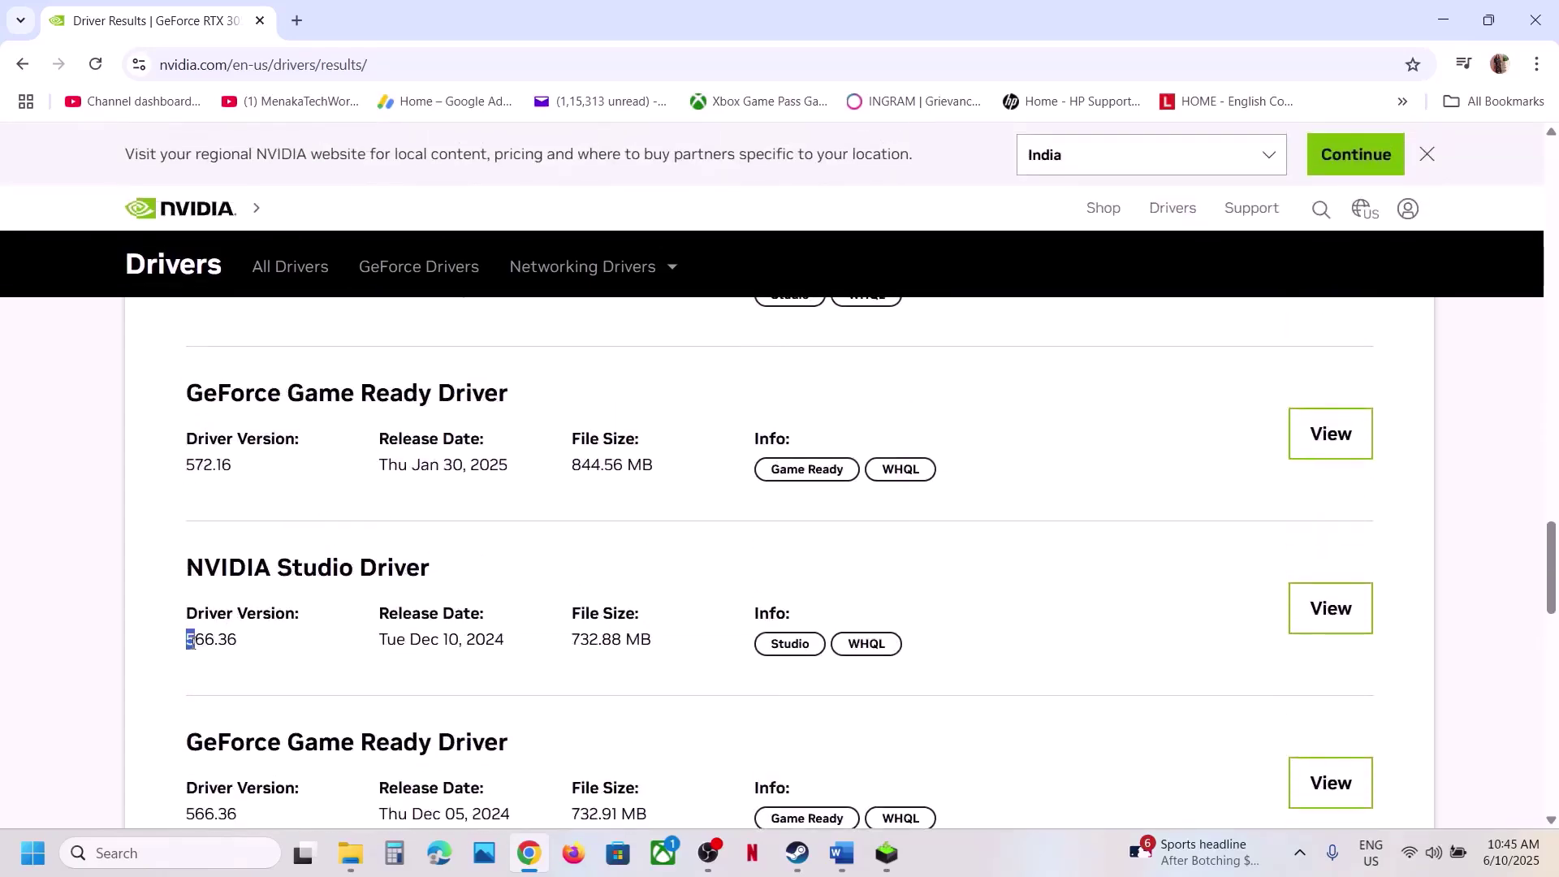
scroll(275, 662, down, 3)
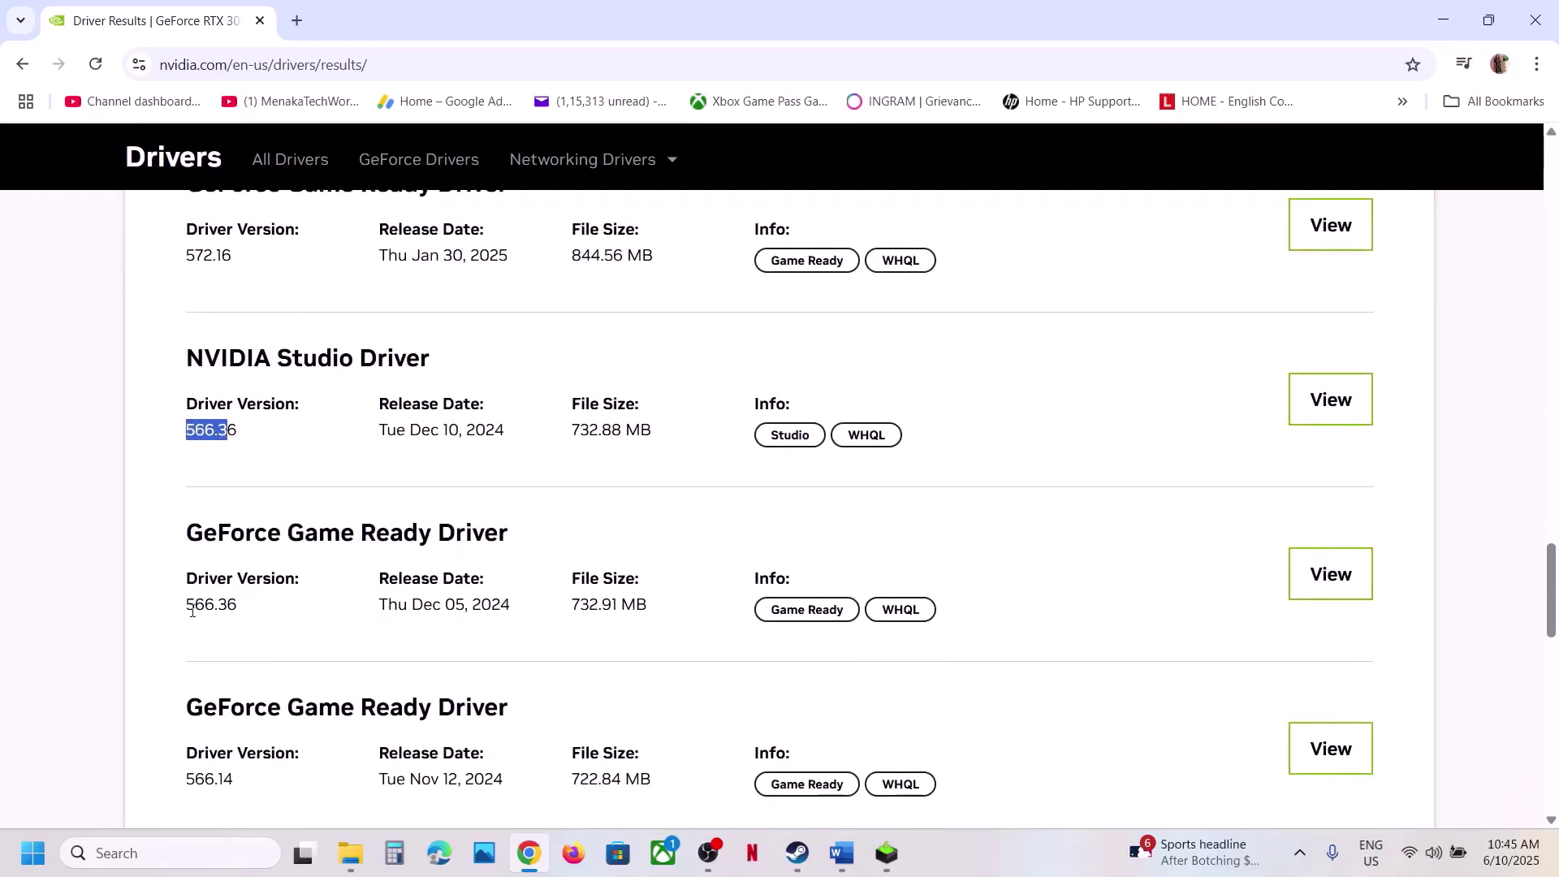
click(193, 623)
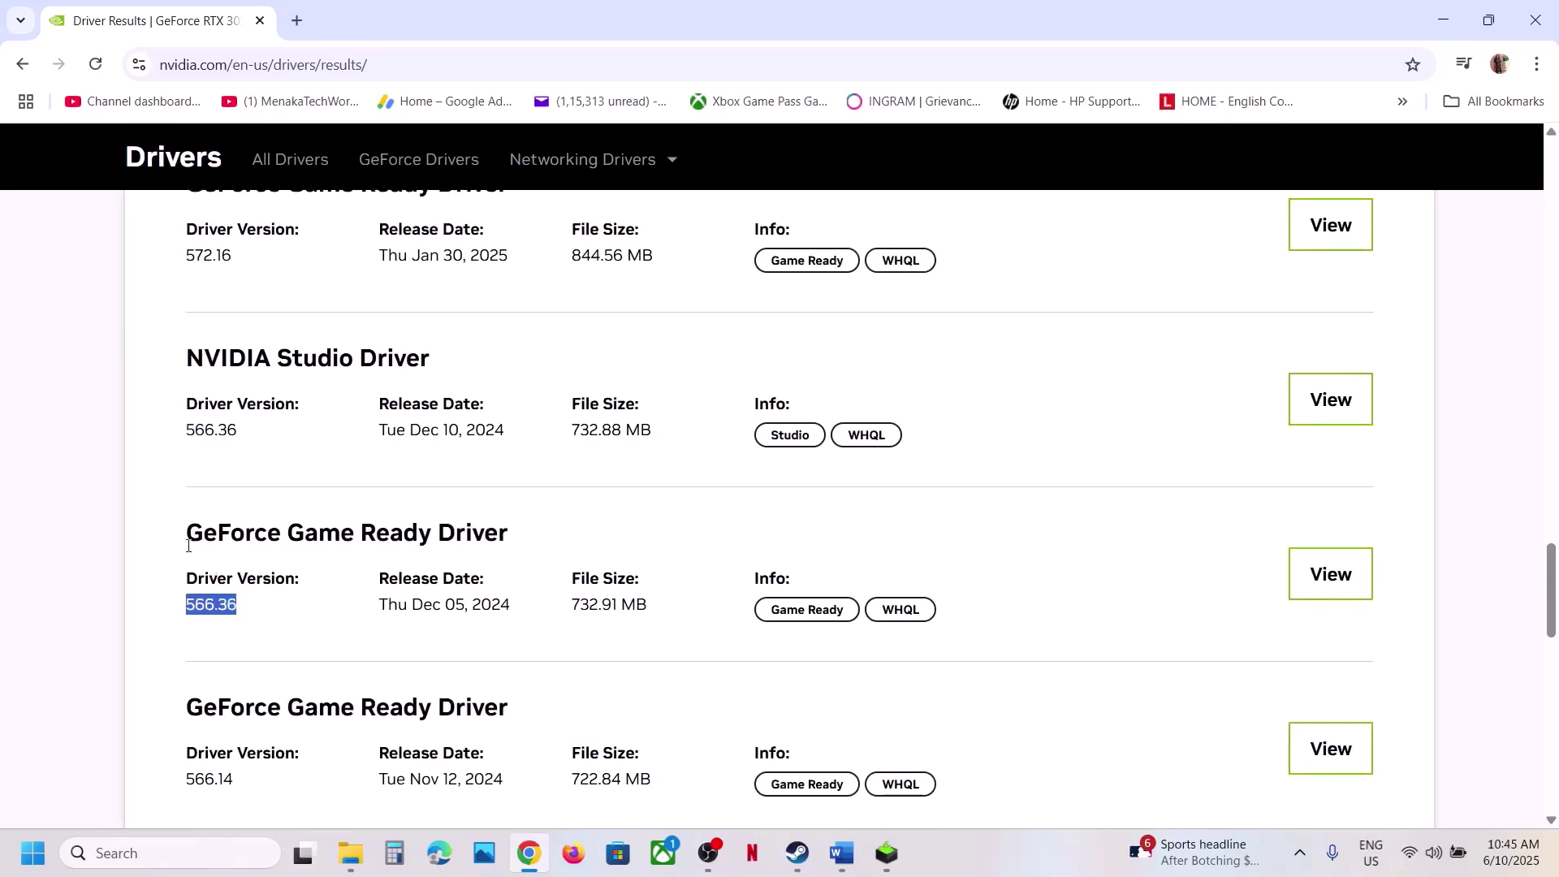
drag(187, 546, 542, 539)
drag(187, 601, 233, 600)
click(1349, 579)
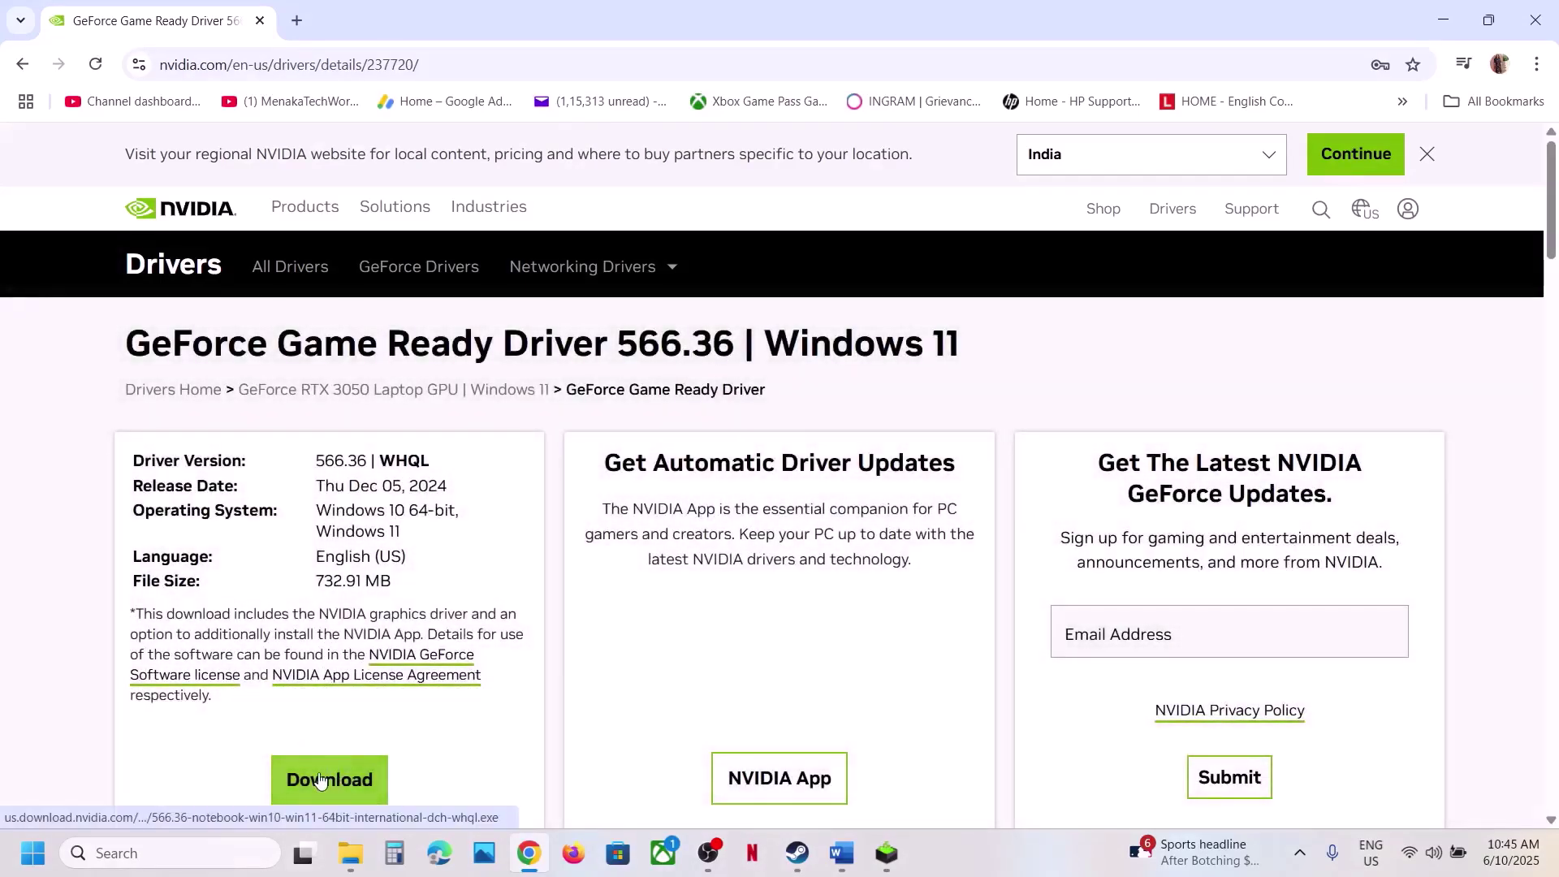
Download GeForce Game Ready Driver 566.36 and check its progress in the recent download history
click(320, 780)
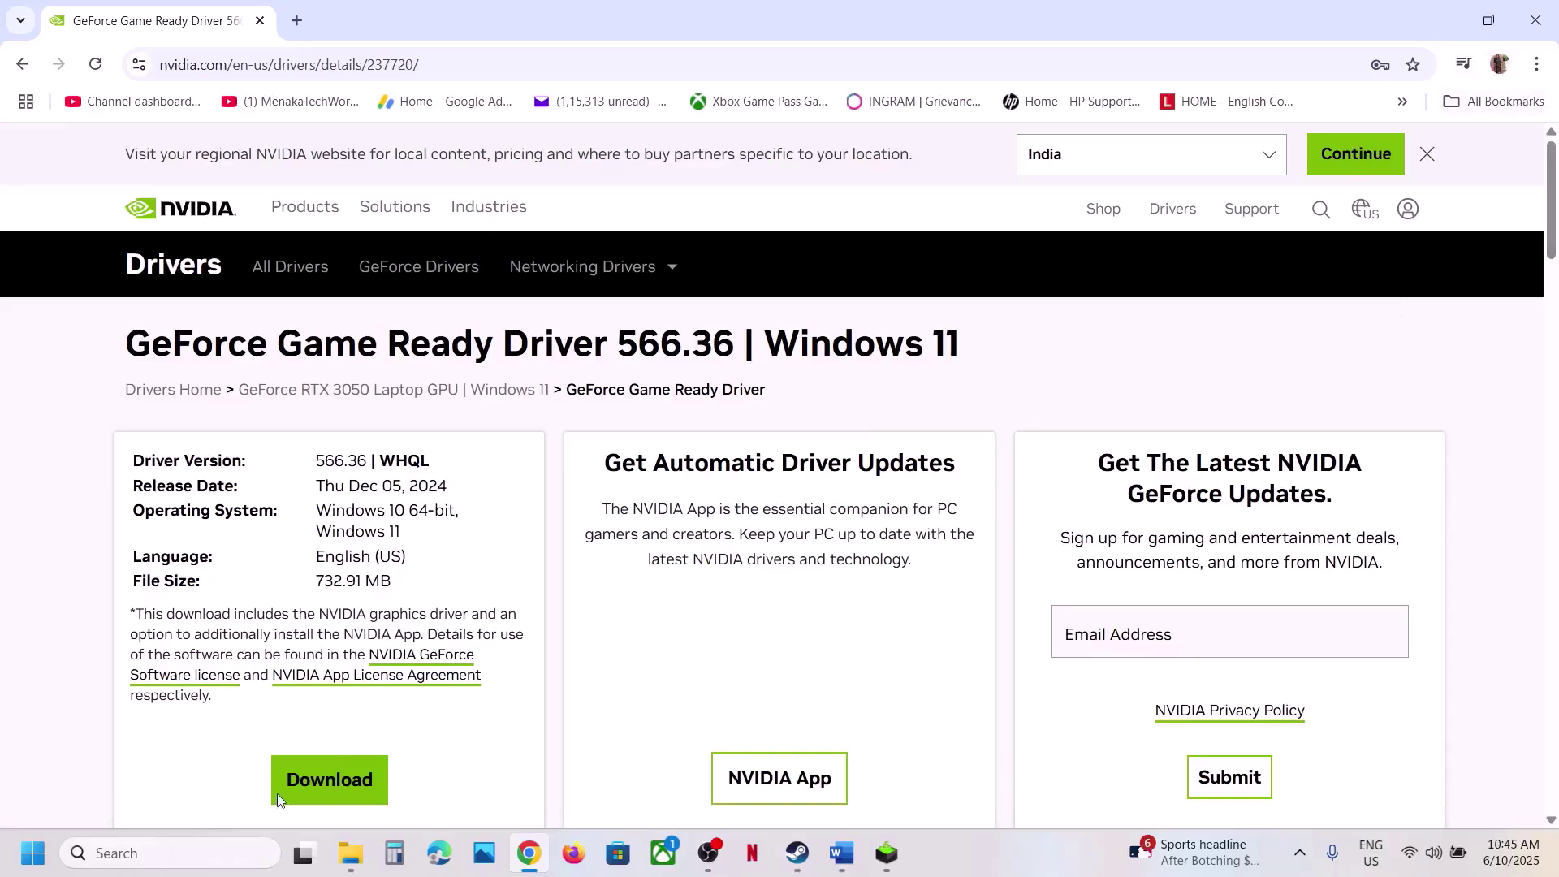
click(325, 781)
click(1428, 65)
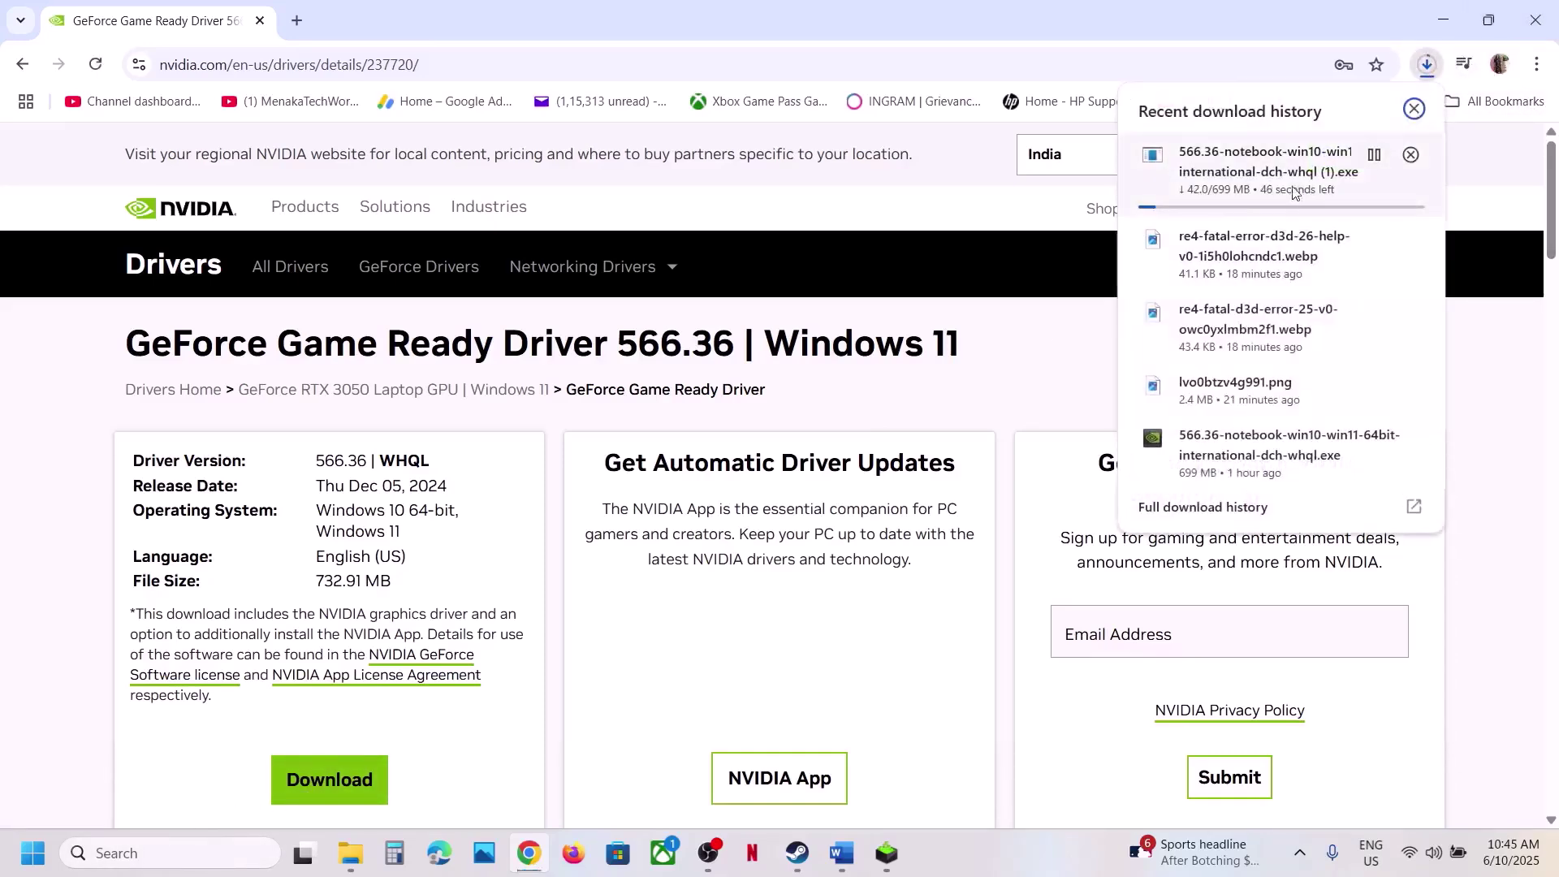
click(912, 219)
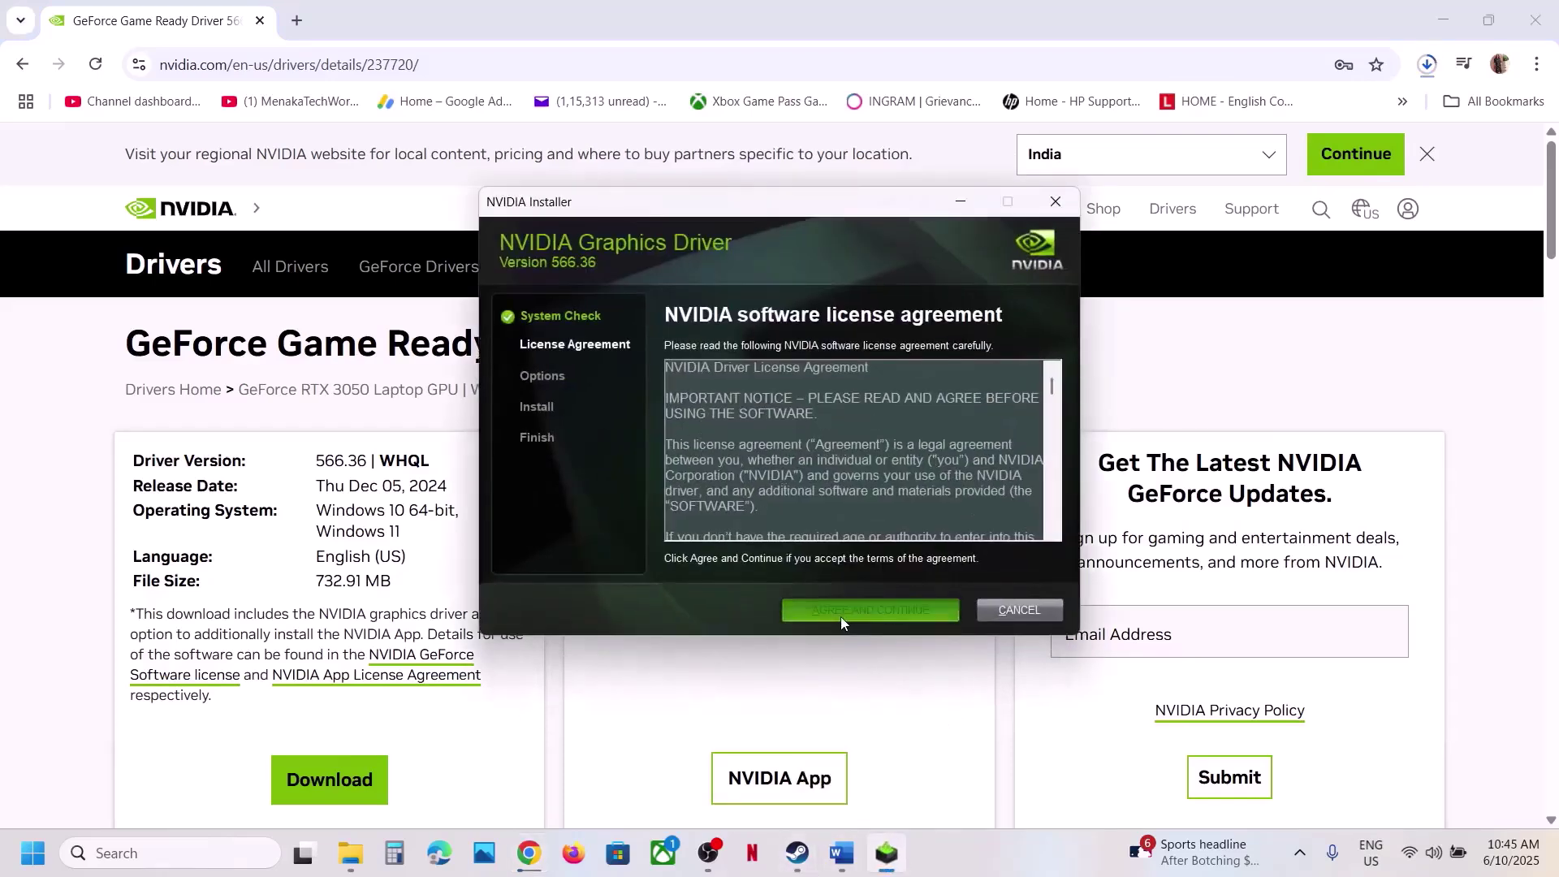
Accept the license in the NVIDIA Installer, configure a Custom (Advanced) clean installation, and return to Chrome
click(841, 617)
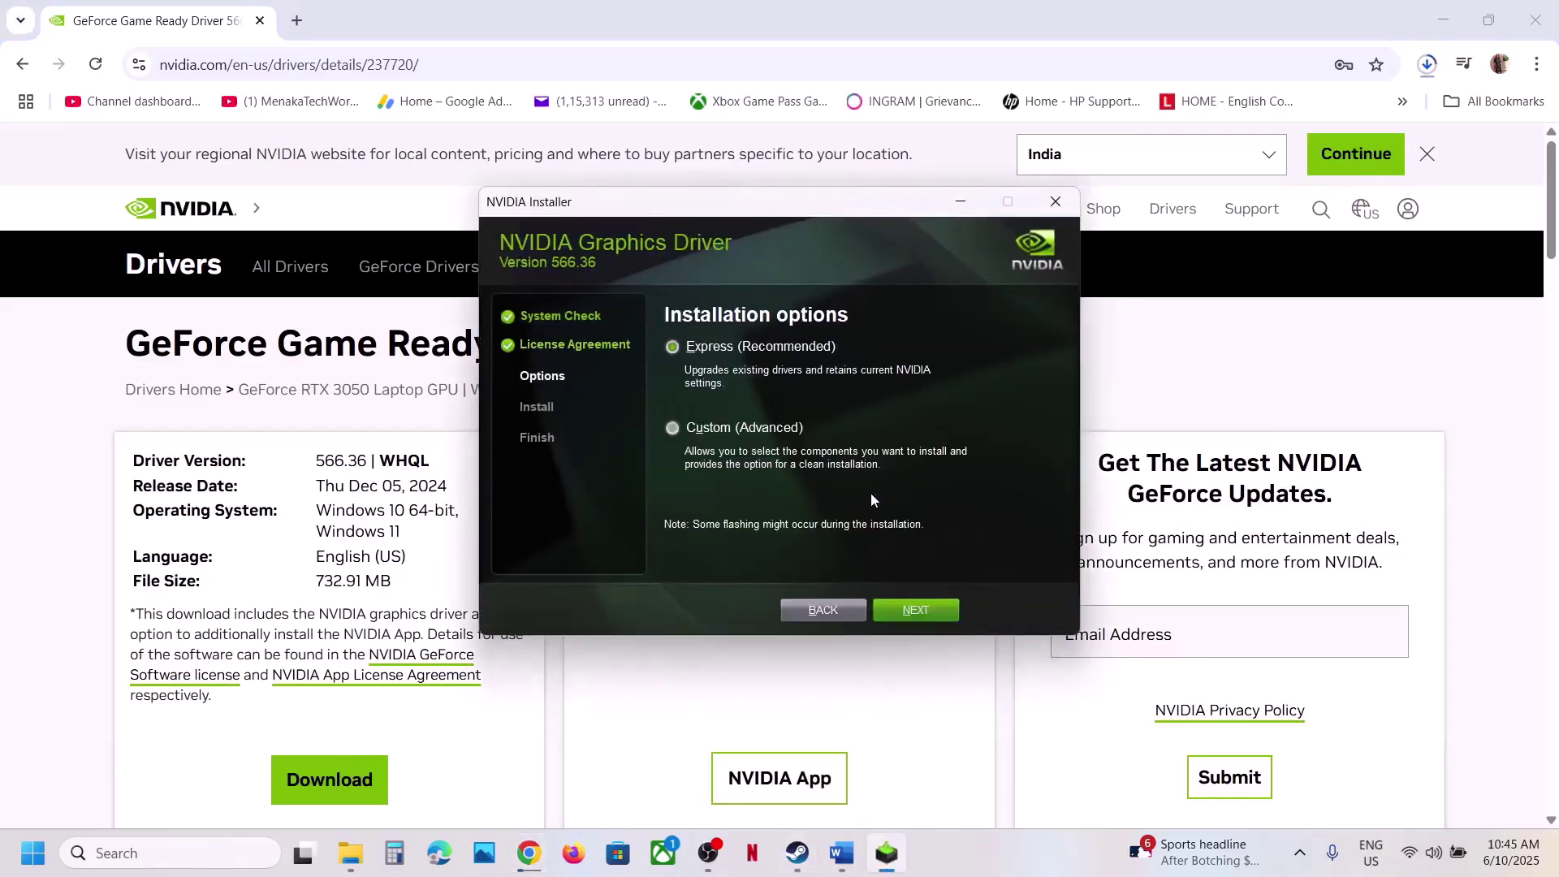
click(674, 428)
click(915, 610)
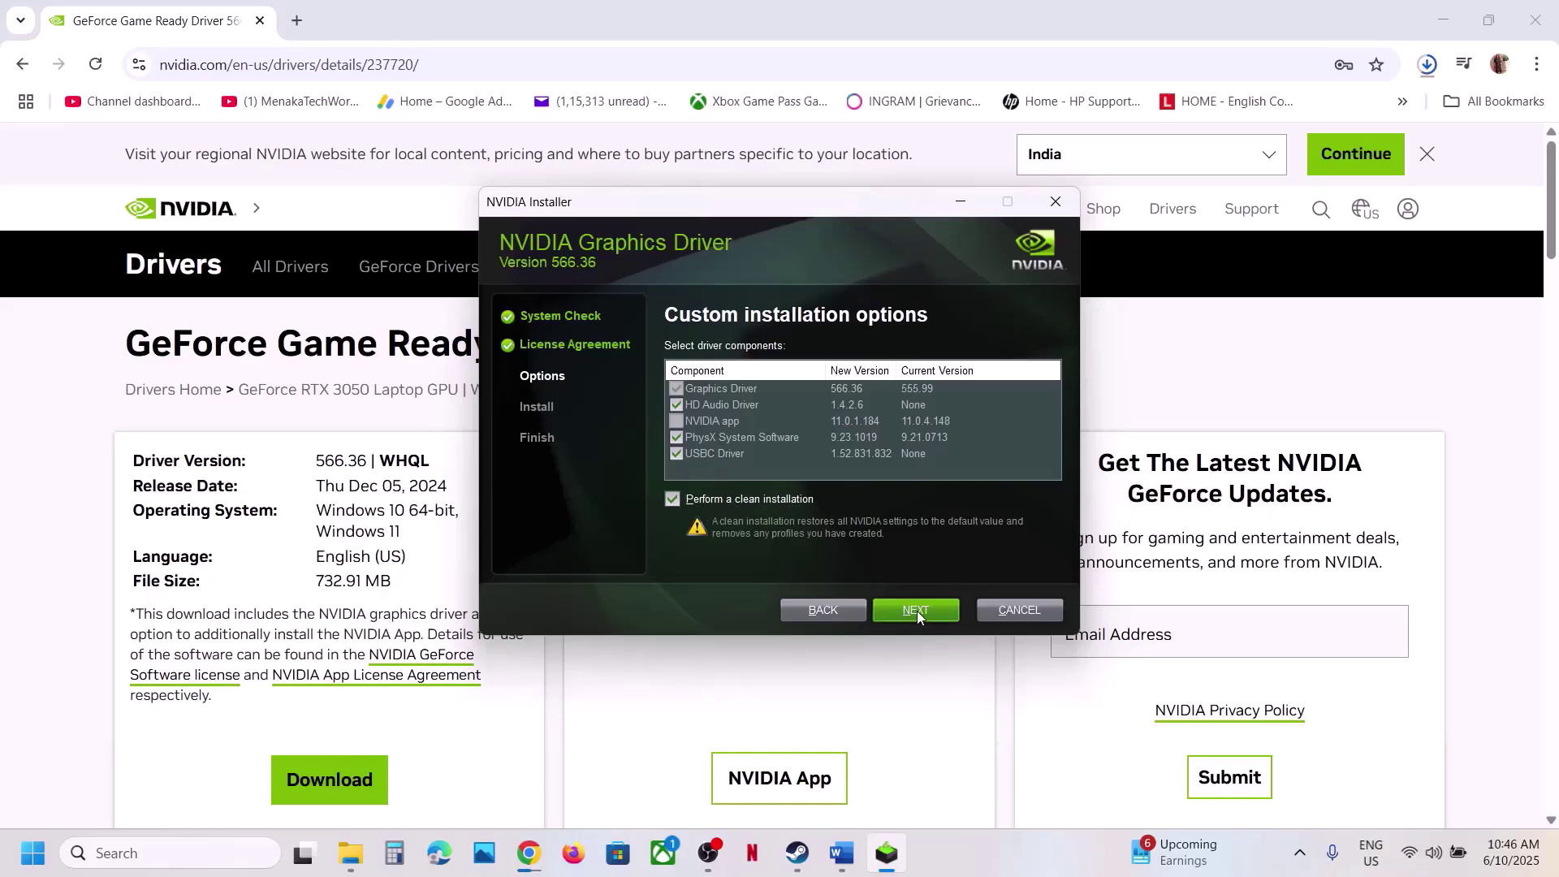
click(796, 692)
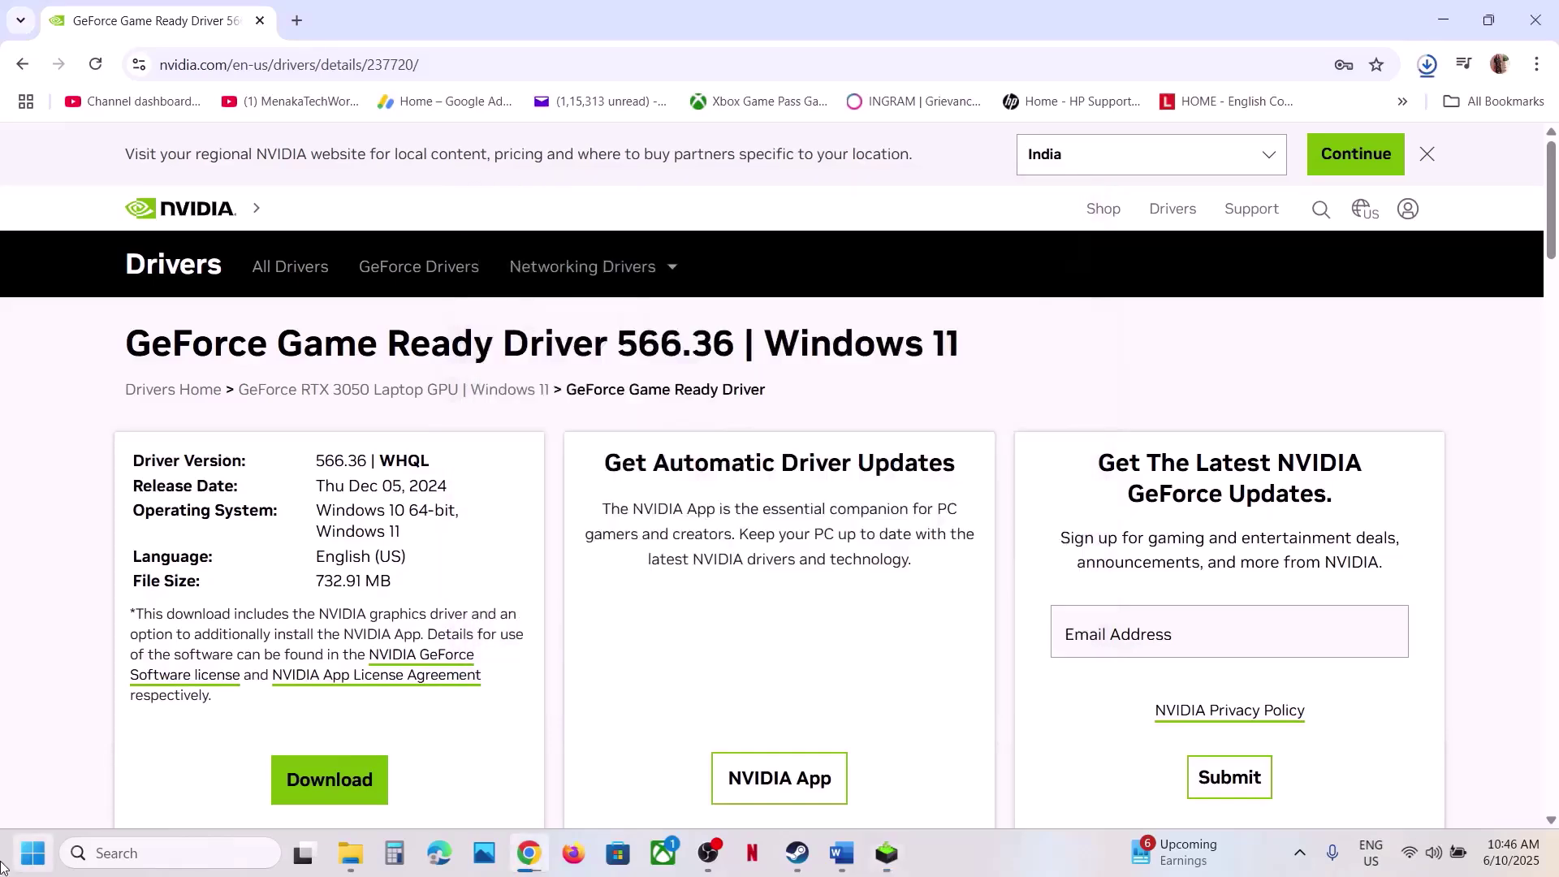
Show the Windows restart option among the power choices and dismiss it without restarting
click(33, 853)
click(590, 783)
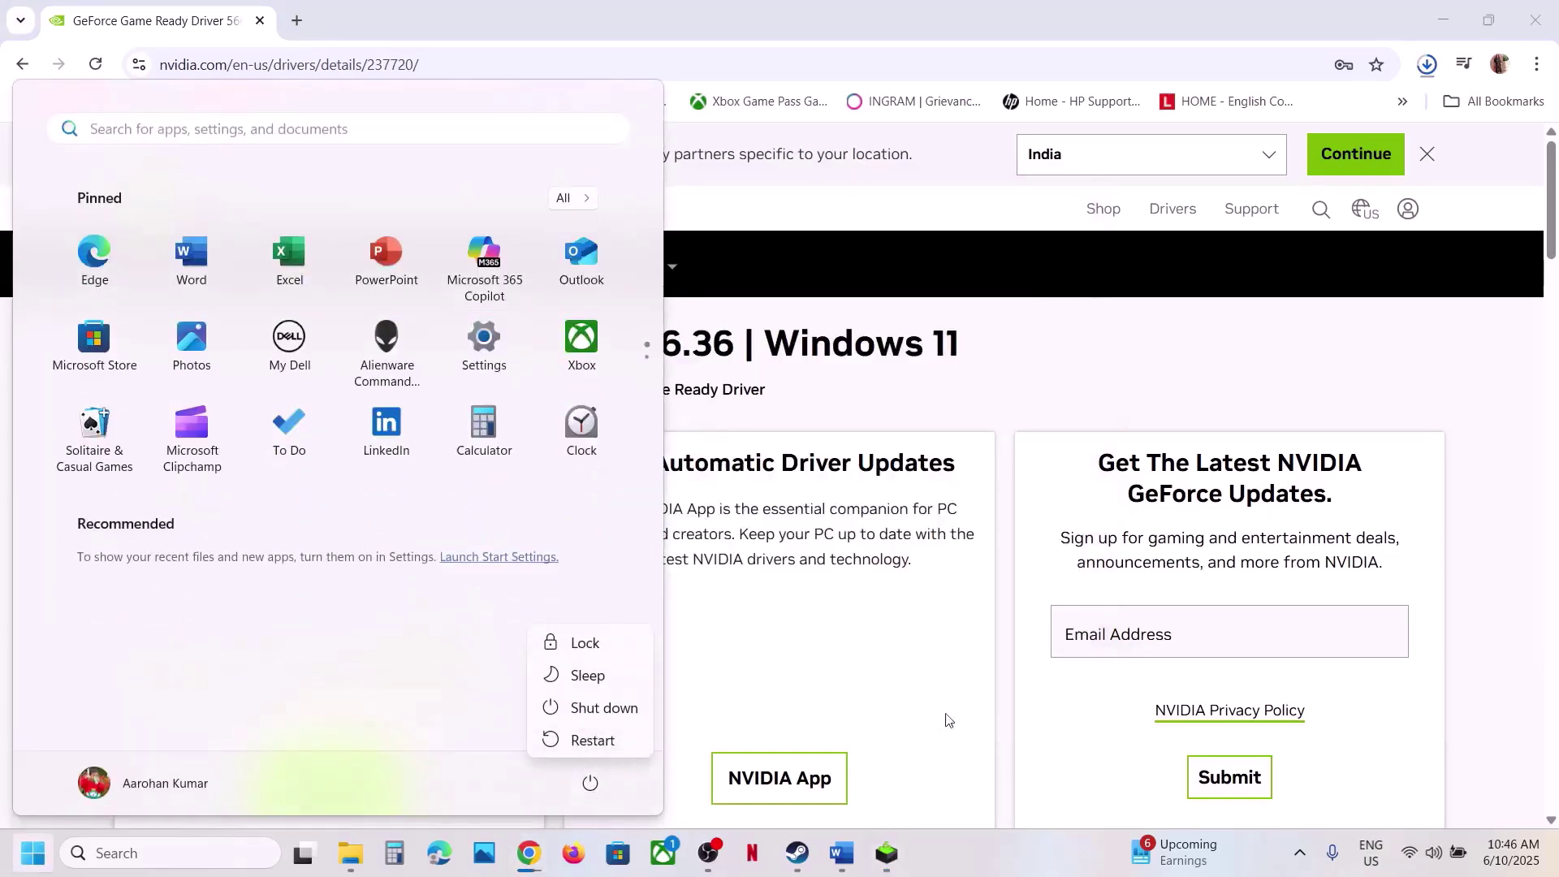
key(Escape)
key(Escape)
Bring up Steam, return to the Word document and highlight the alternative driver version 572.83 in Step 3
click(796, 852)
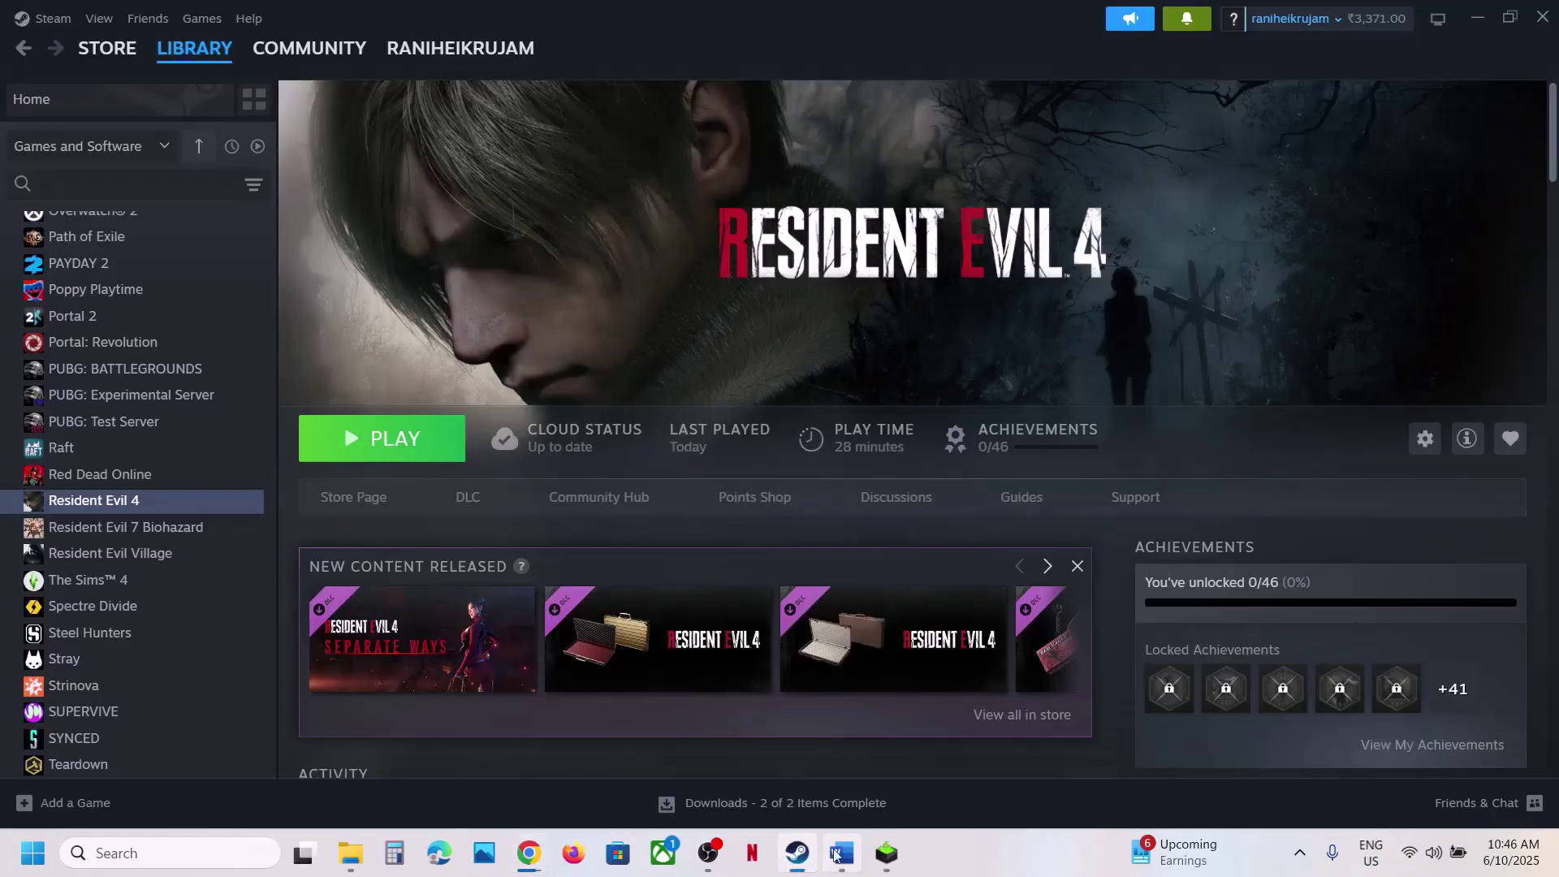
click(837, 855)
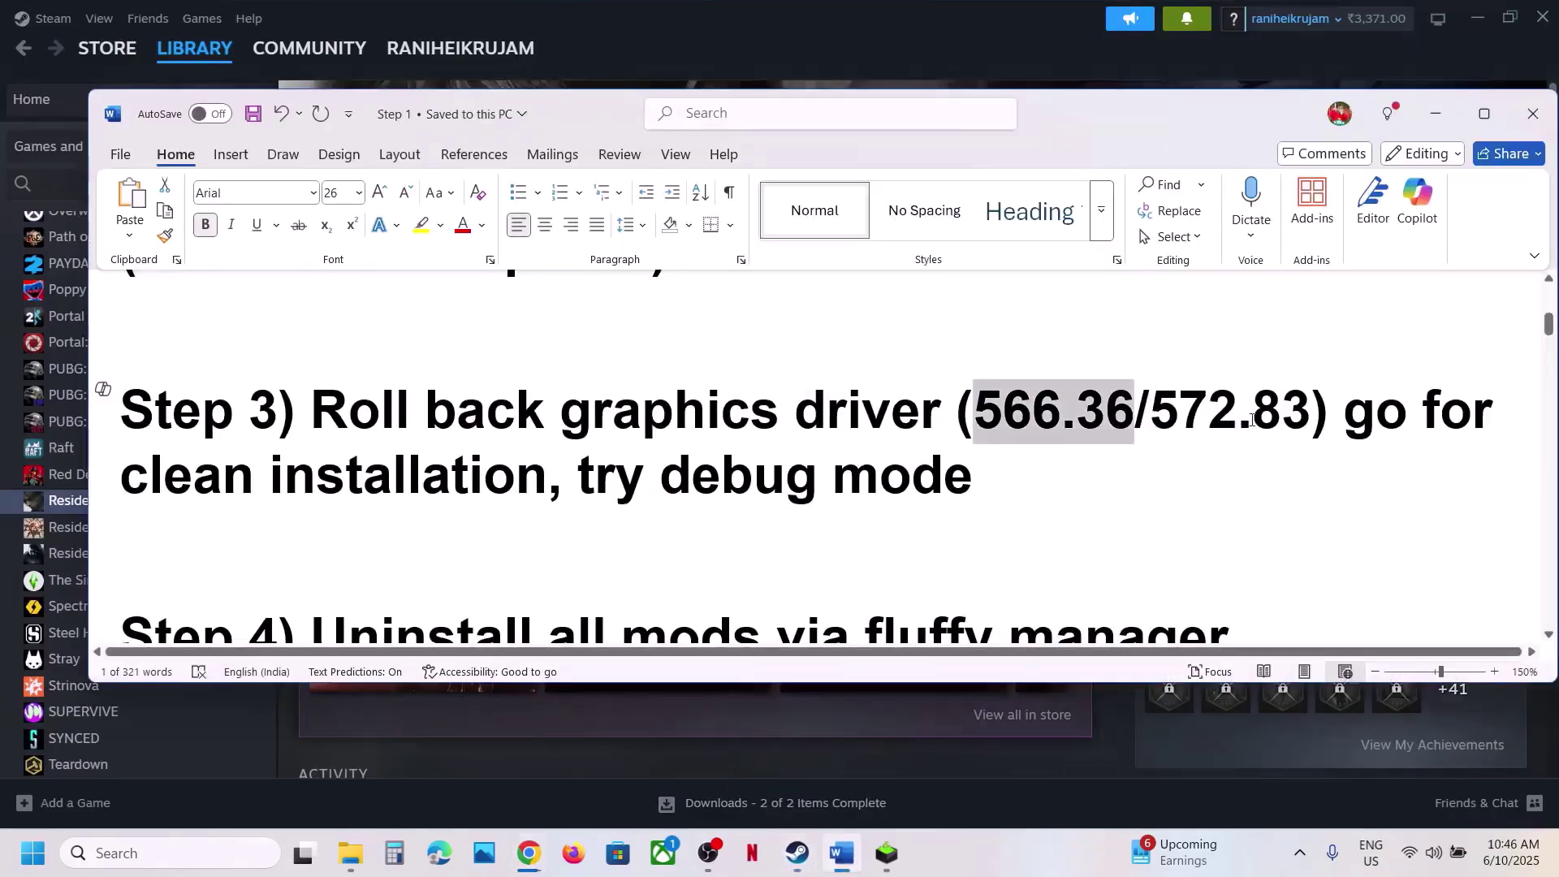
drag(1160, 416, 1283, 416)
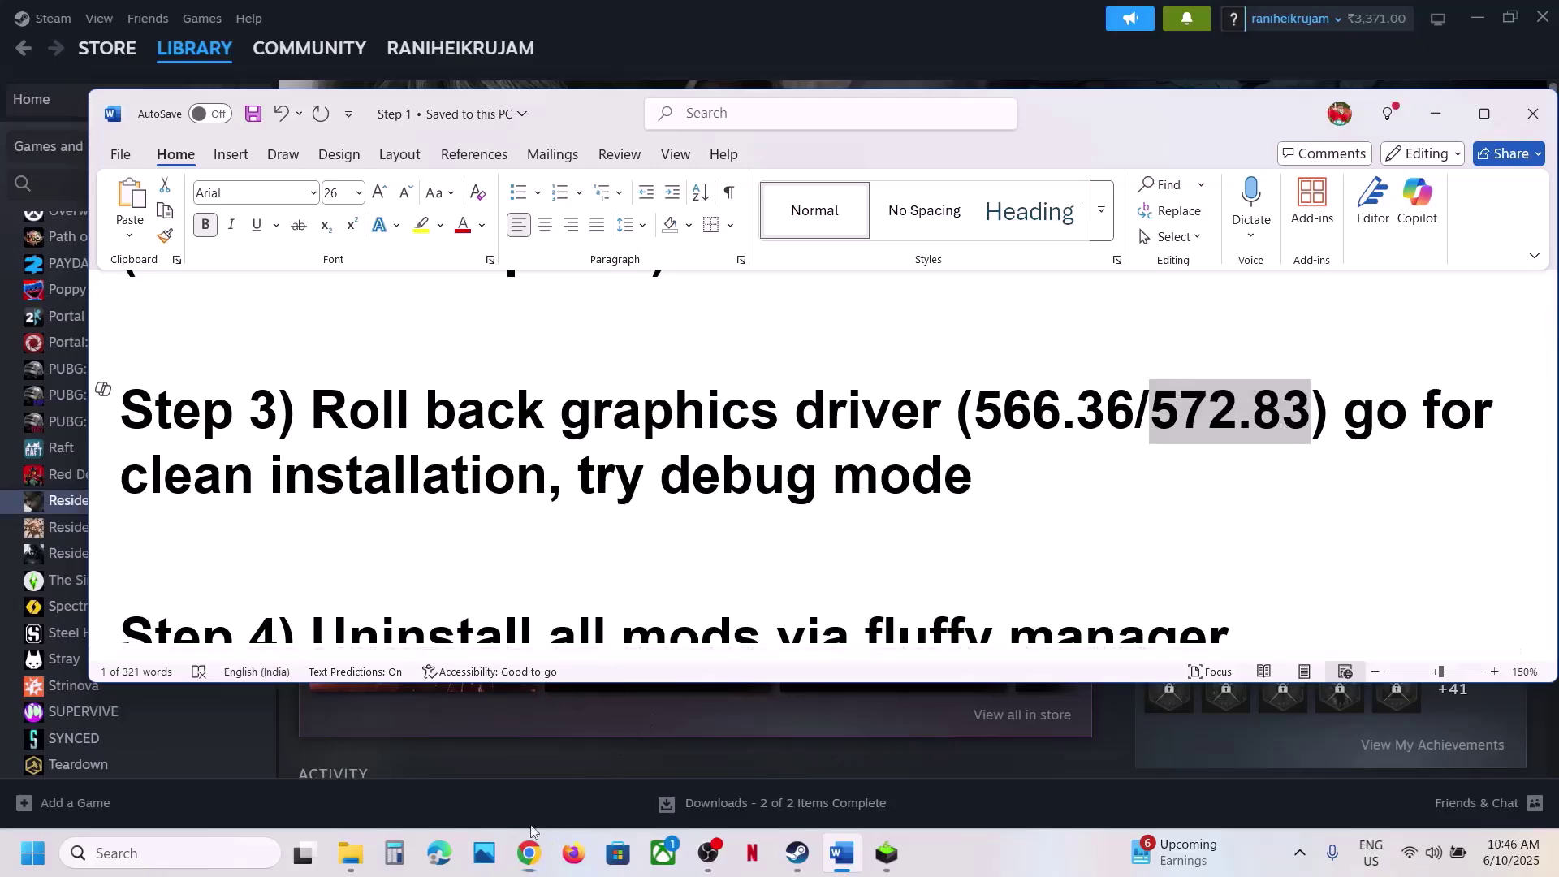
Return to Chrome, go back to the NVIDIA driver results, expand more versions and highlight Game Ready Driver version 572.83
click(529, 855)
click(22, 64)
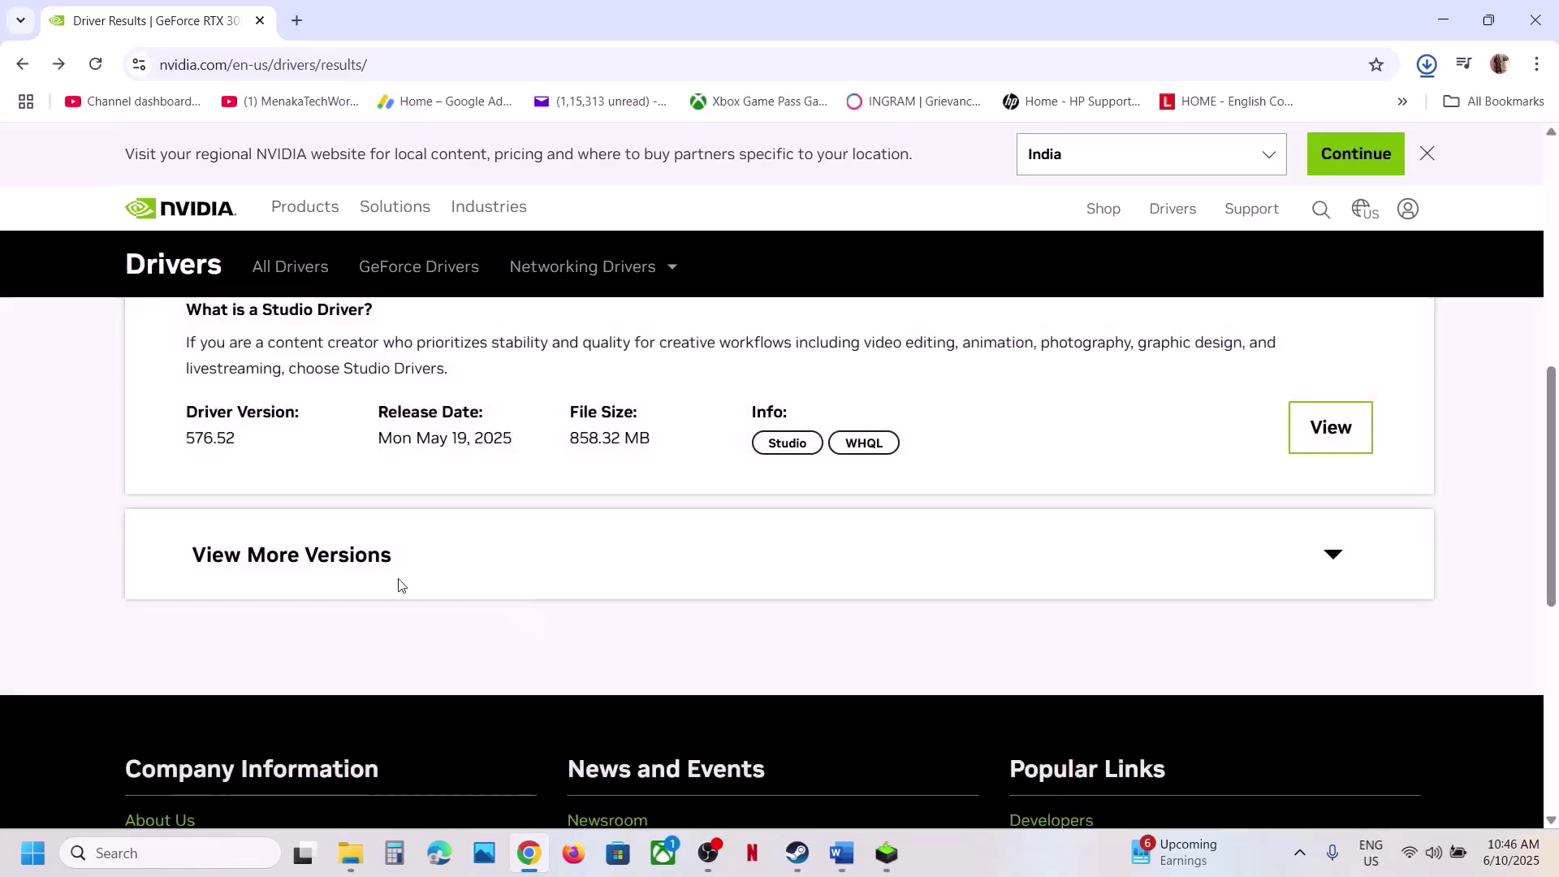
click(398, 560)
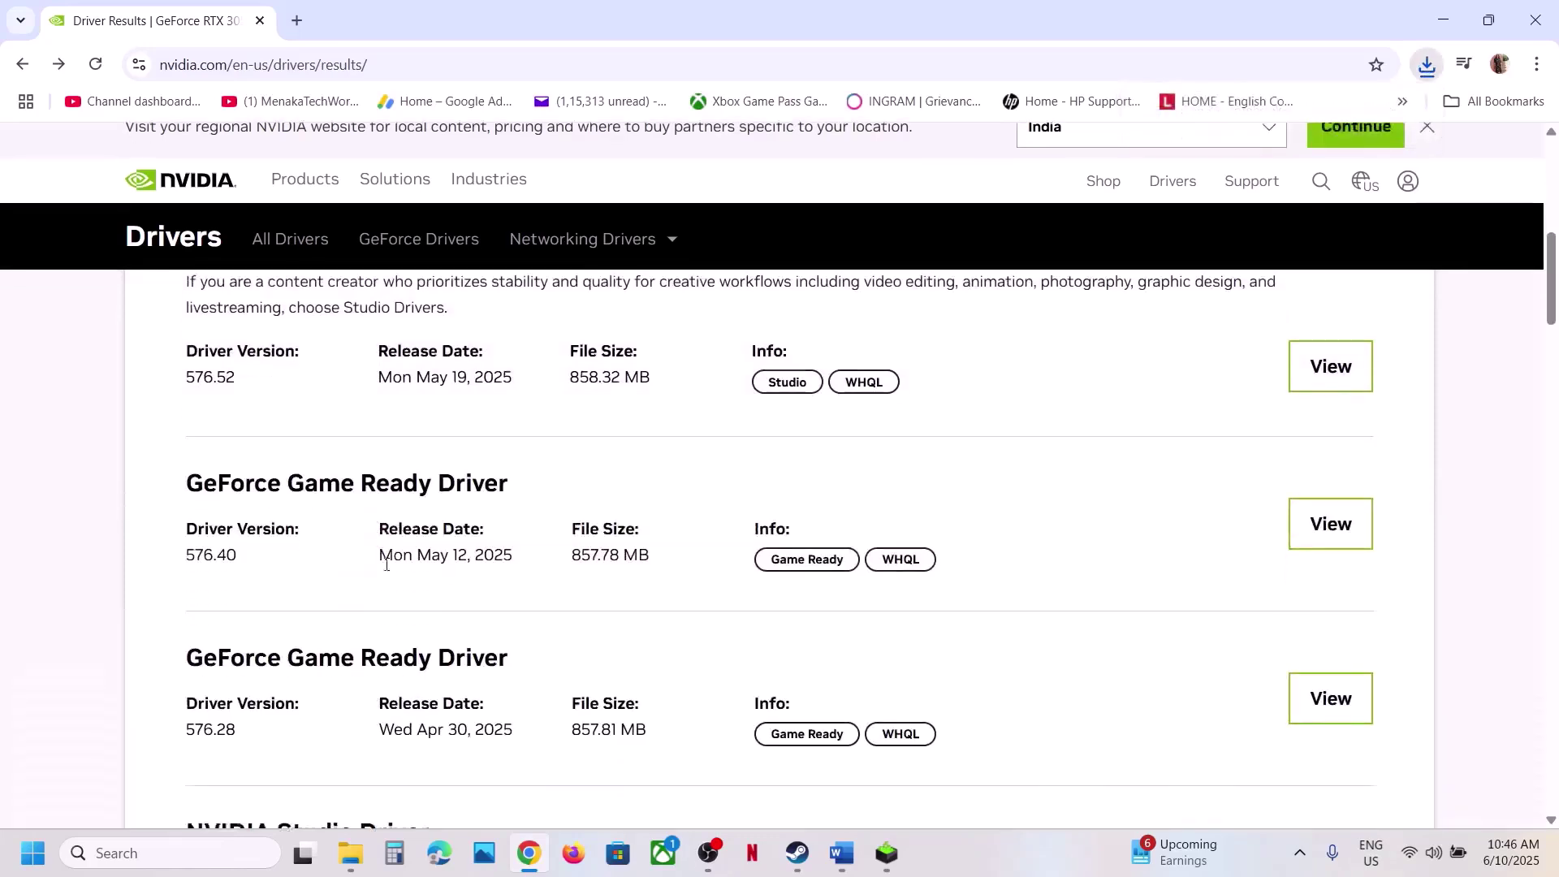
scroll(466, 600, down, 8)
scroll(459, 599, down, 5)
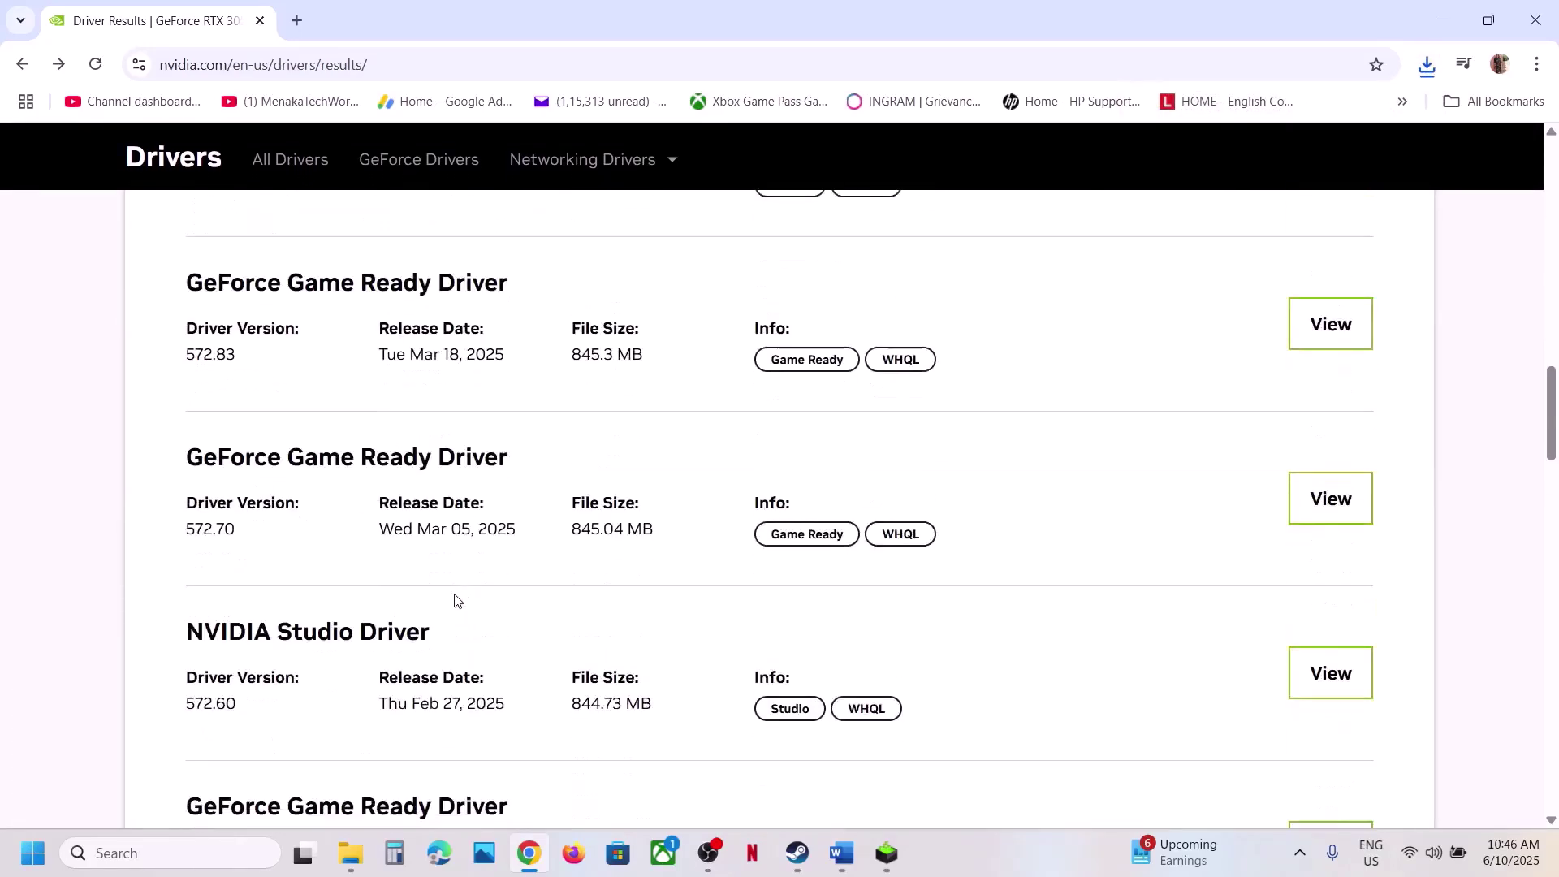
click(842, 854)
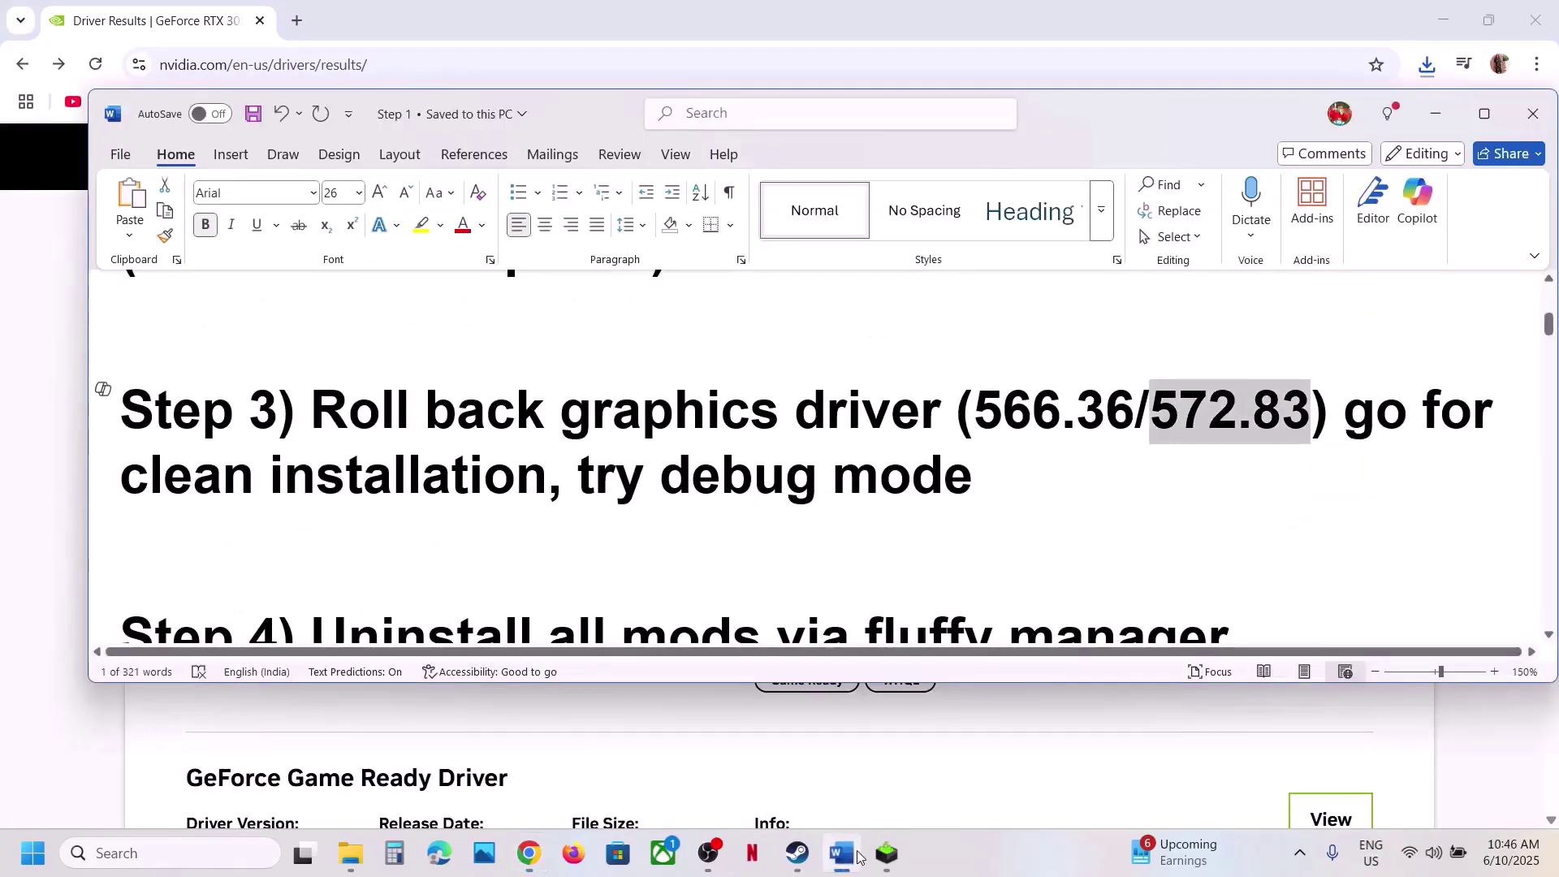
click(842, 854)
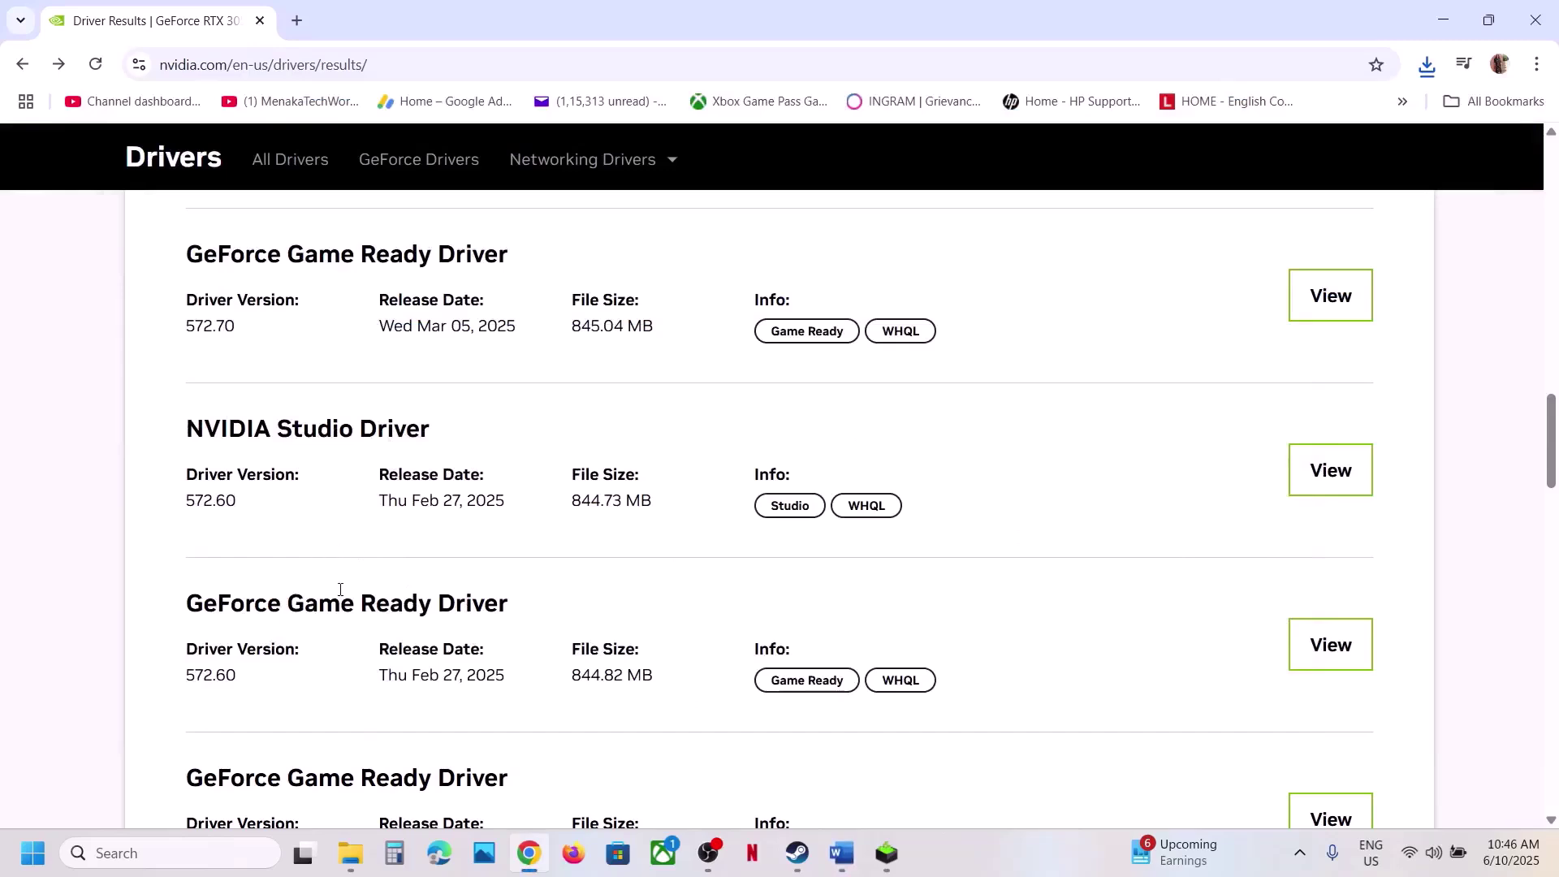
scroll(342, 590, up, 5)
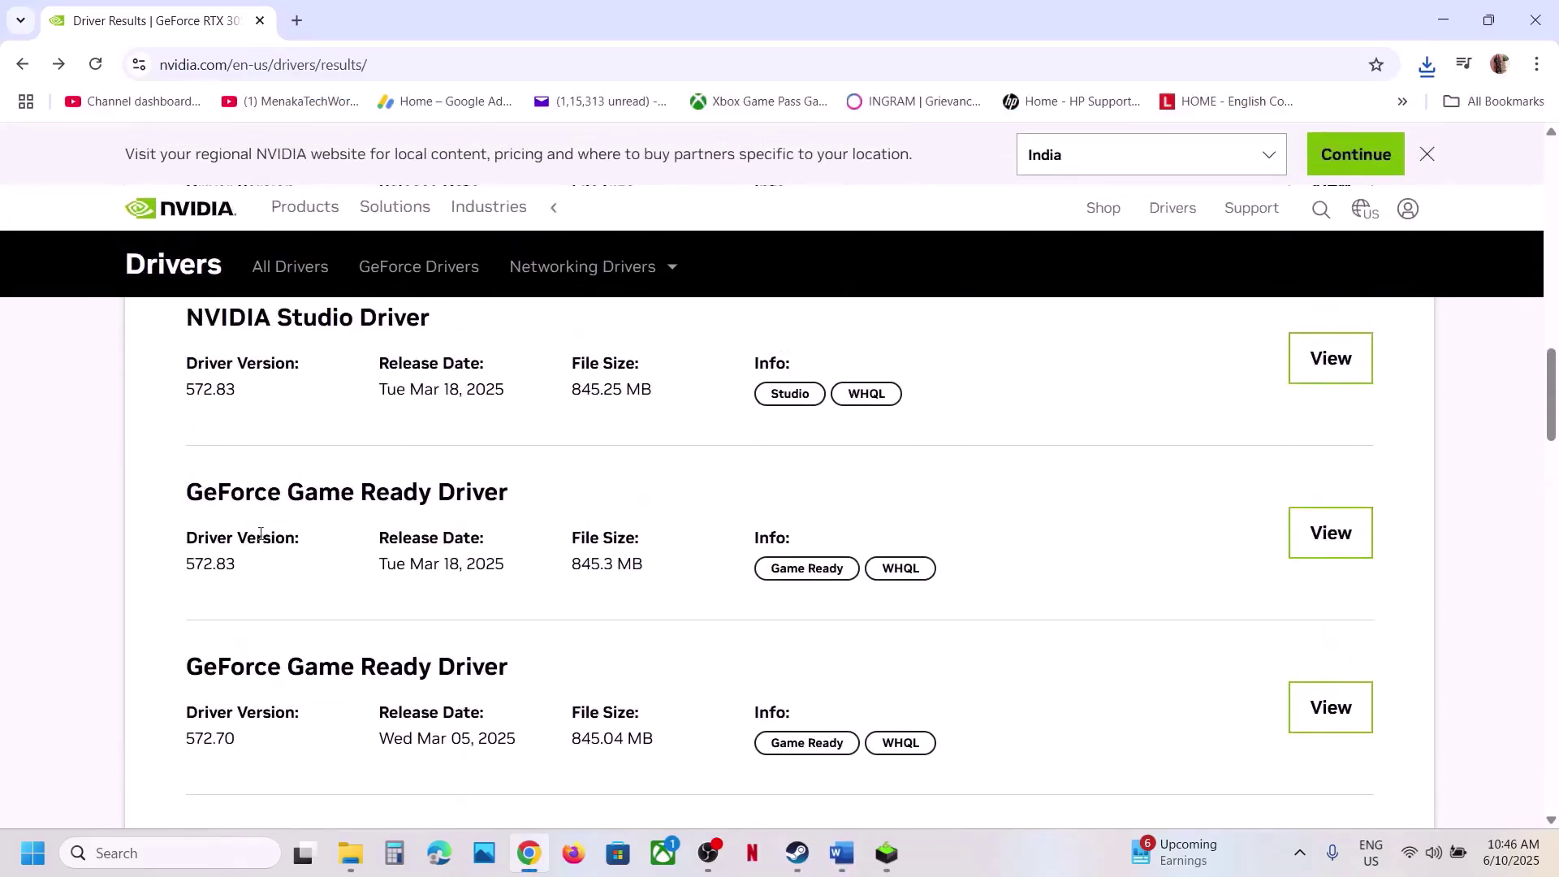
drag(187, 566, 237, 566)
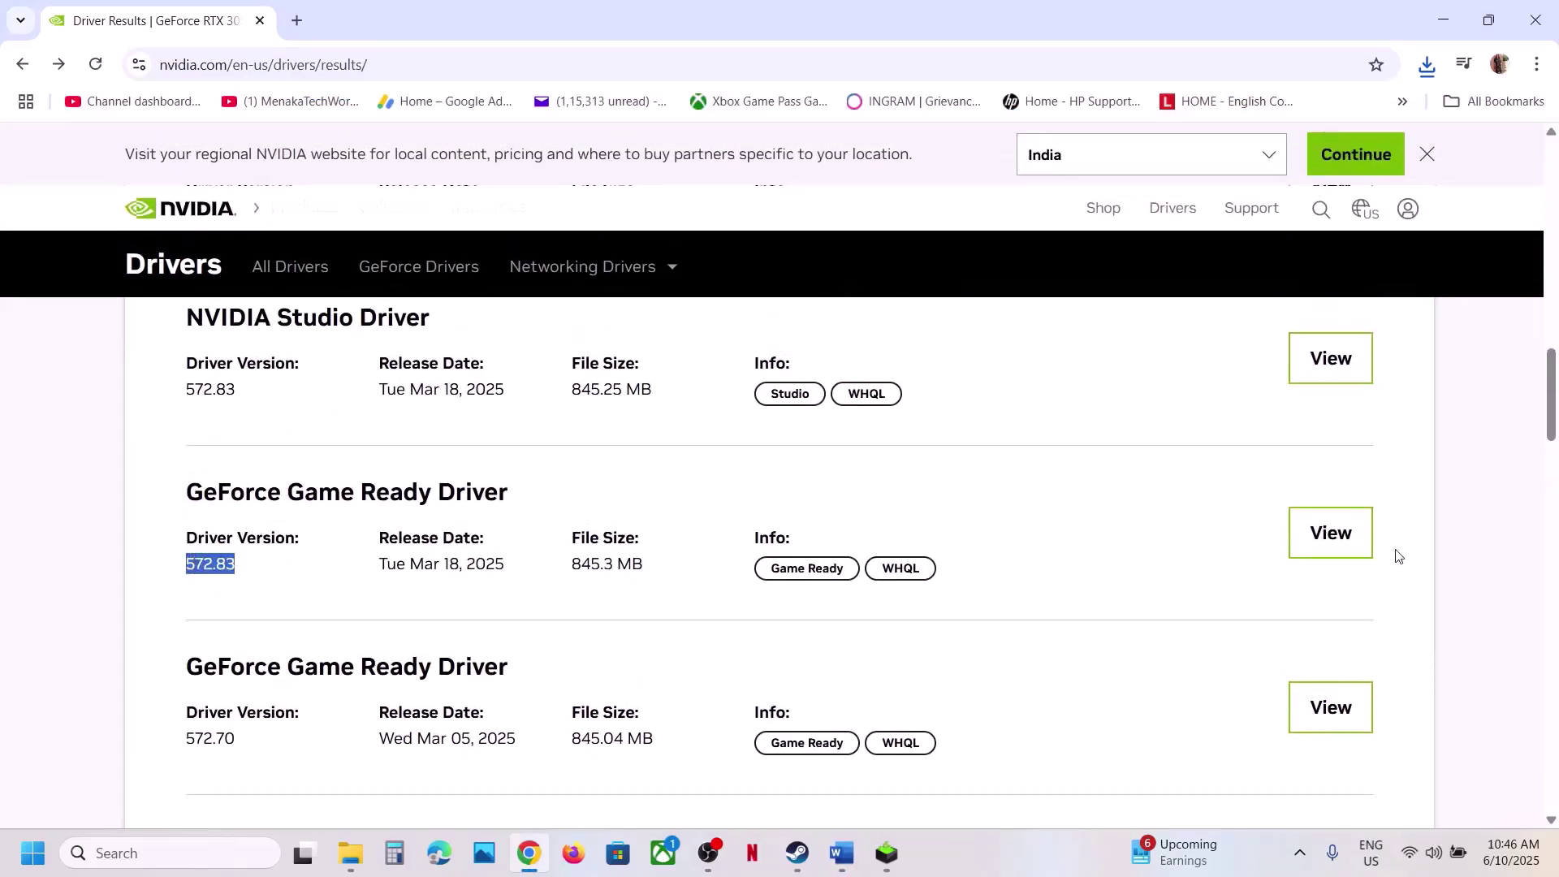
Bring up the NVIDIA Installer, return to the Word document and highlight "try debug mode" in Step 3
click(879, 852)
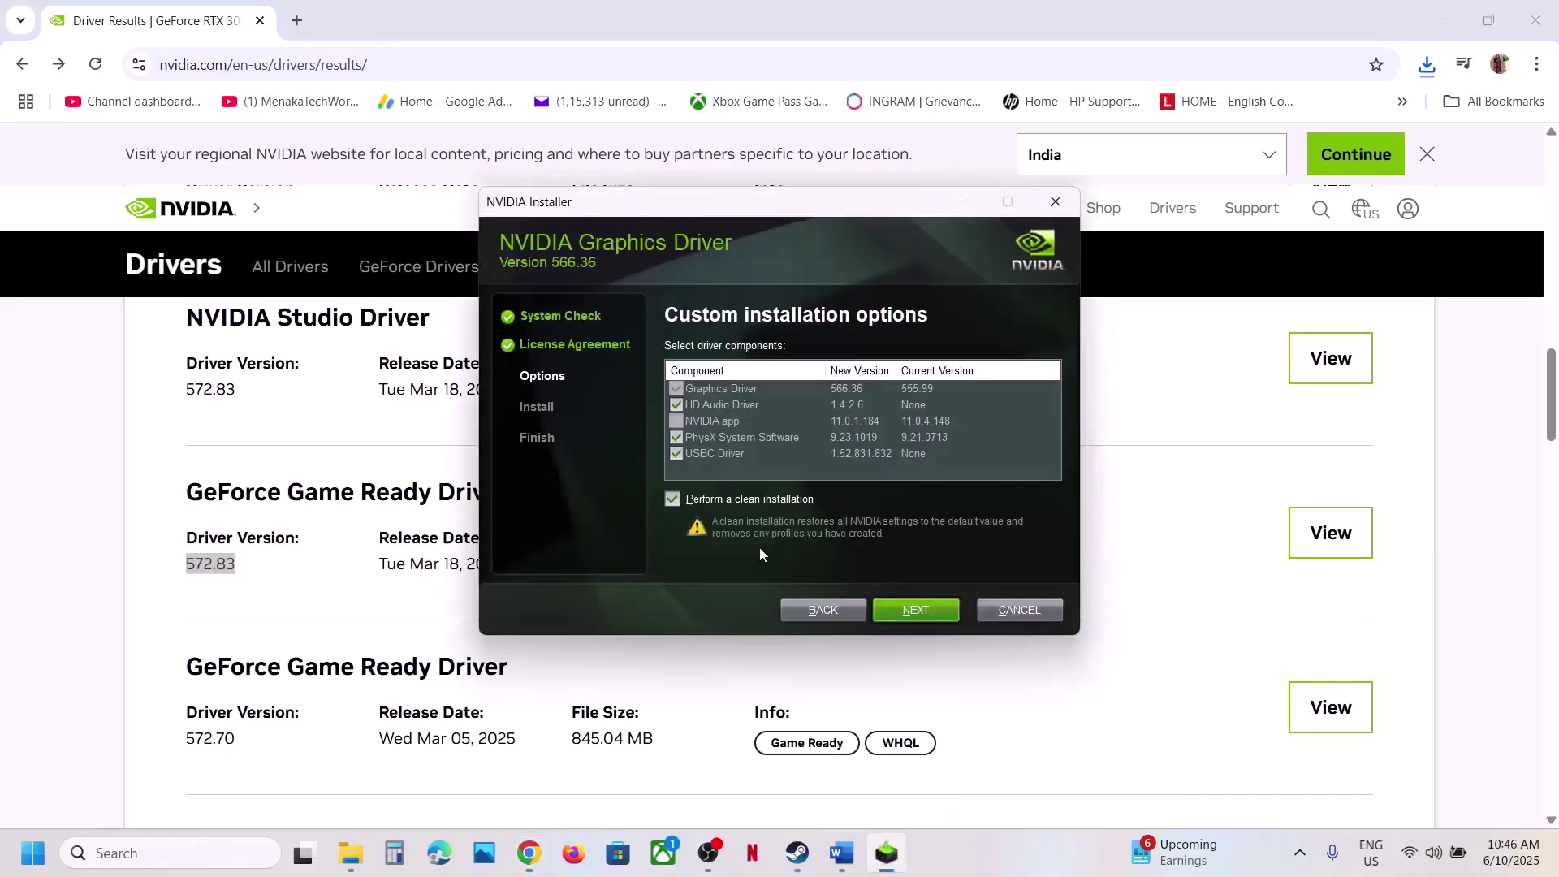
click(161, 639)
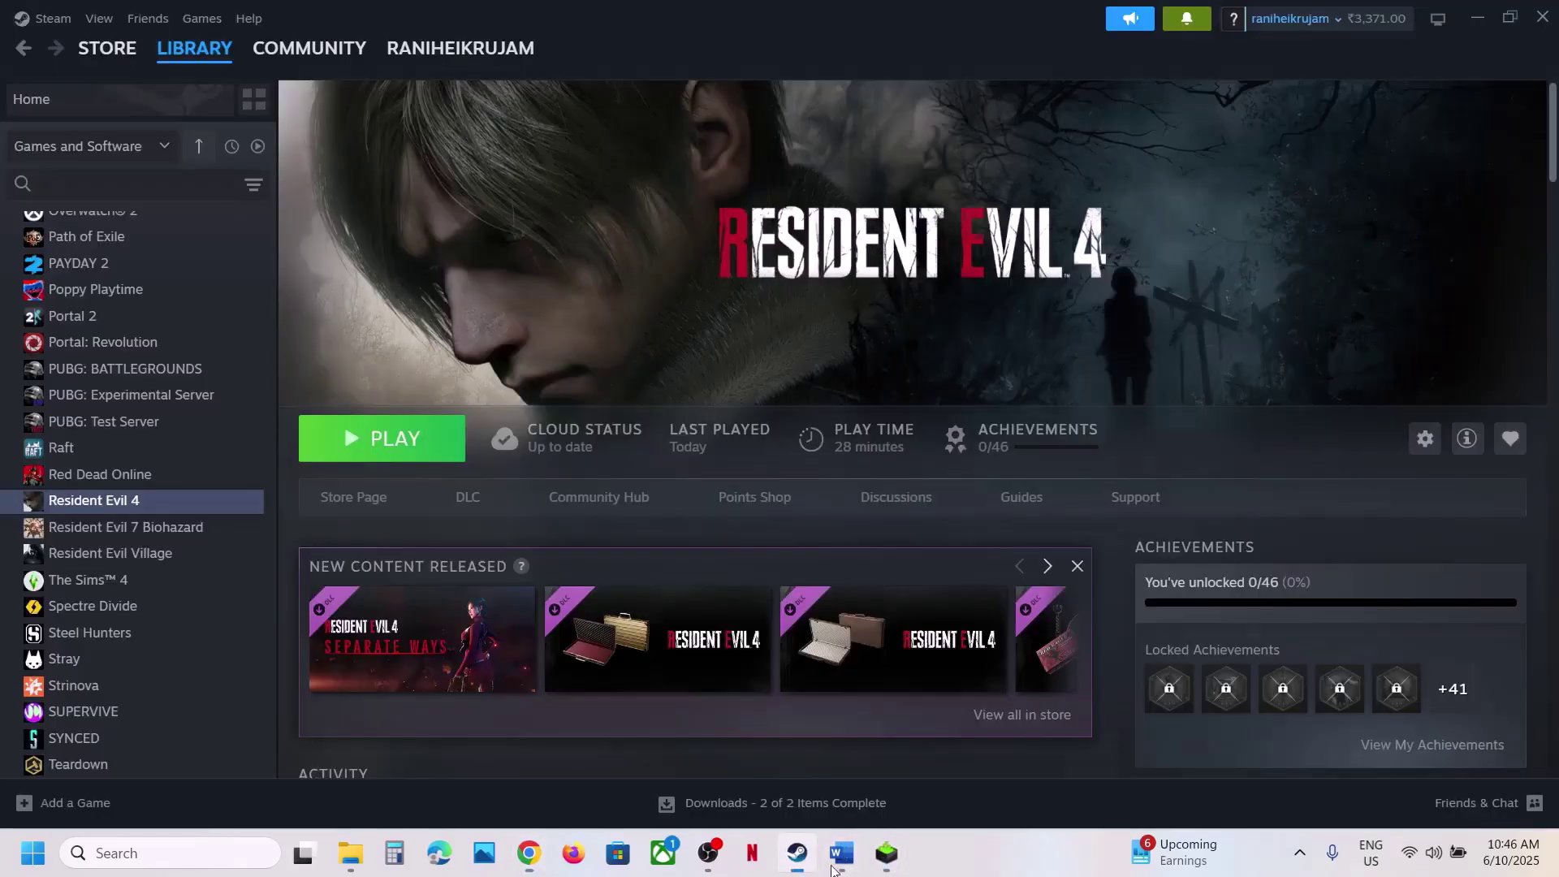
click(842, 853)
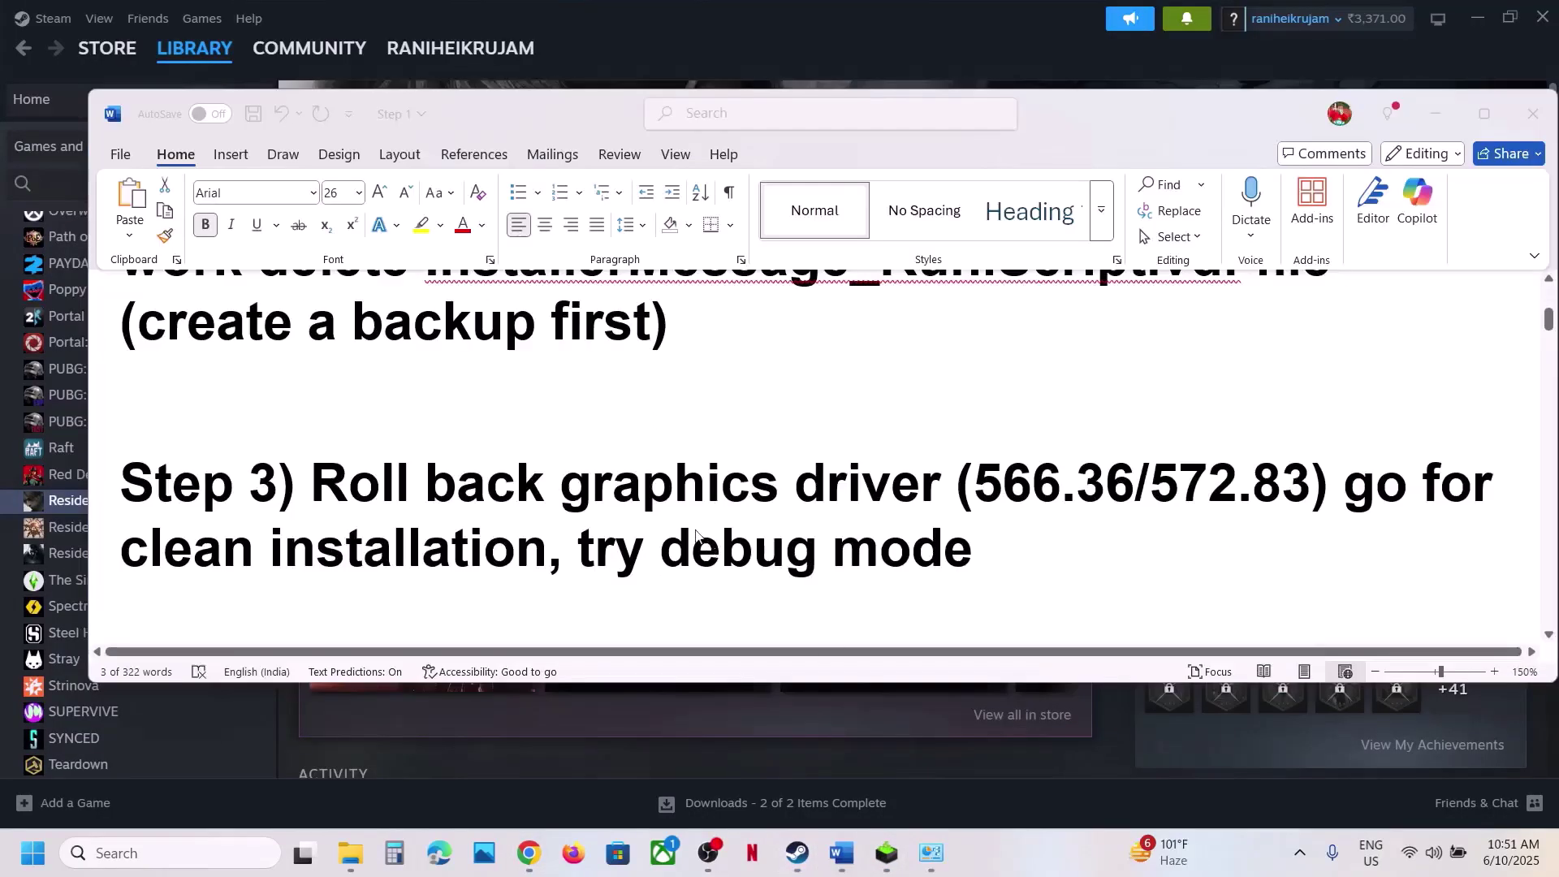
drag(590, 537, 973, 538)
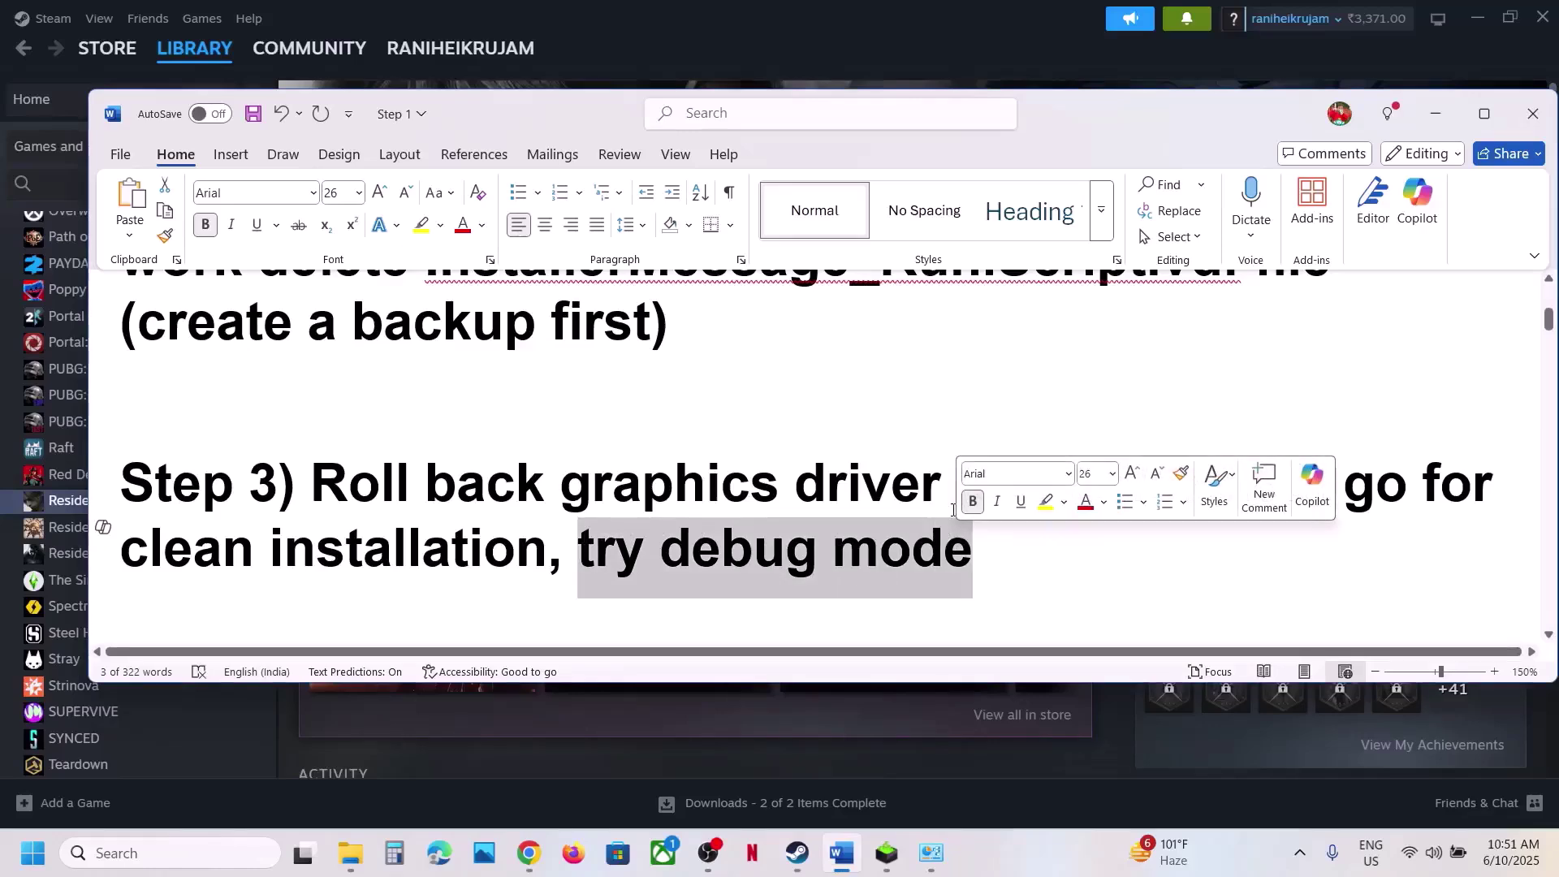
Open NVIDIA Control Panel from the desktop, accept its software license agreement and maximize the window
key(super+d)
right_click(717, 416)
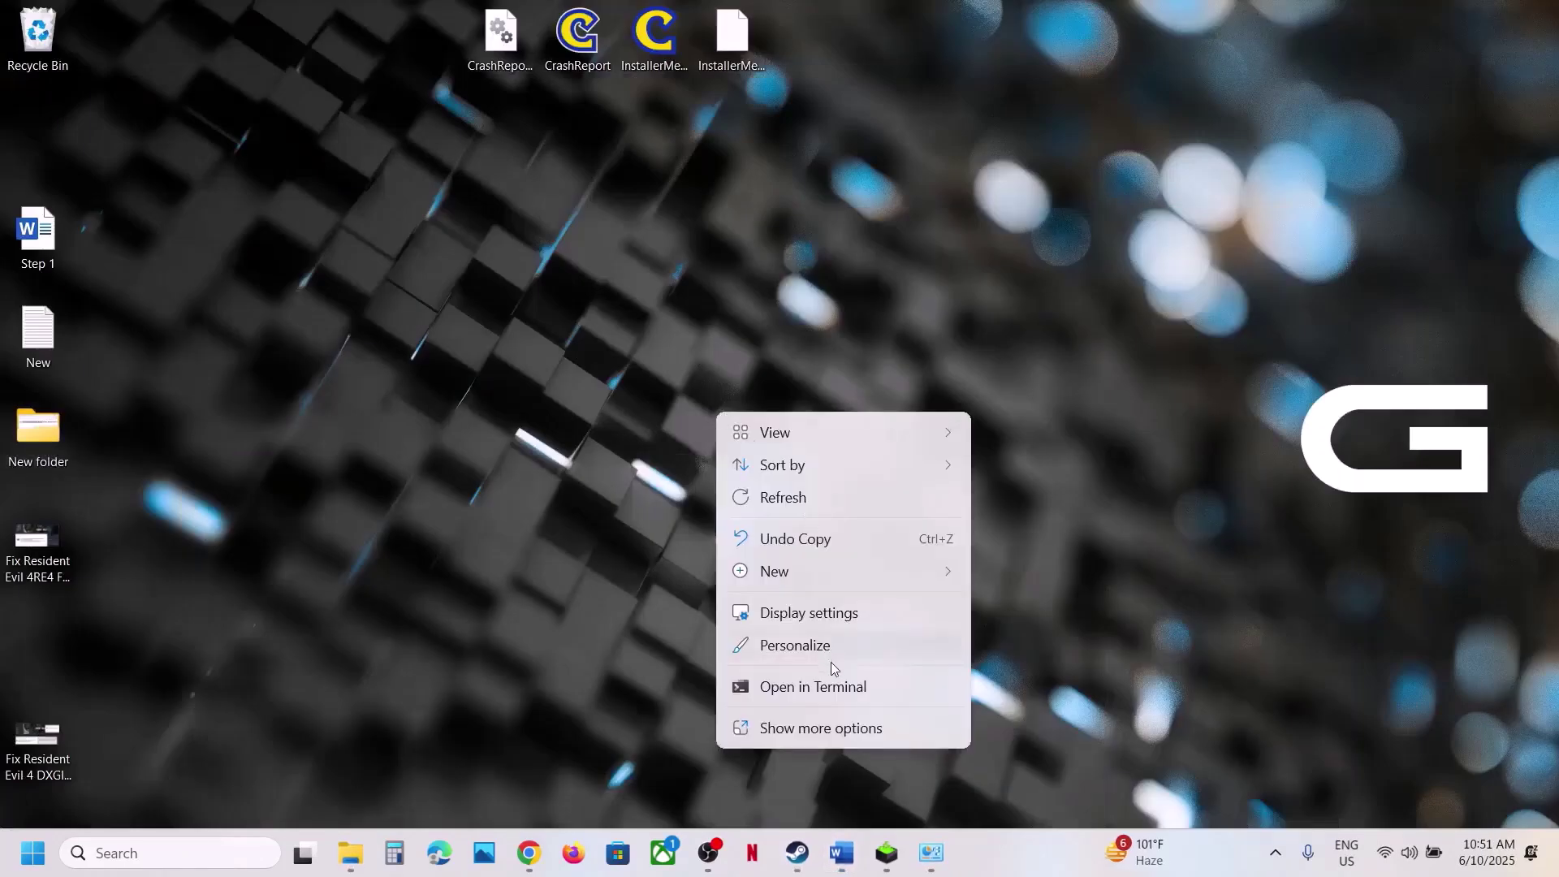
click(816, 728)
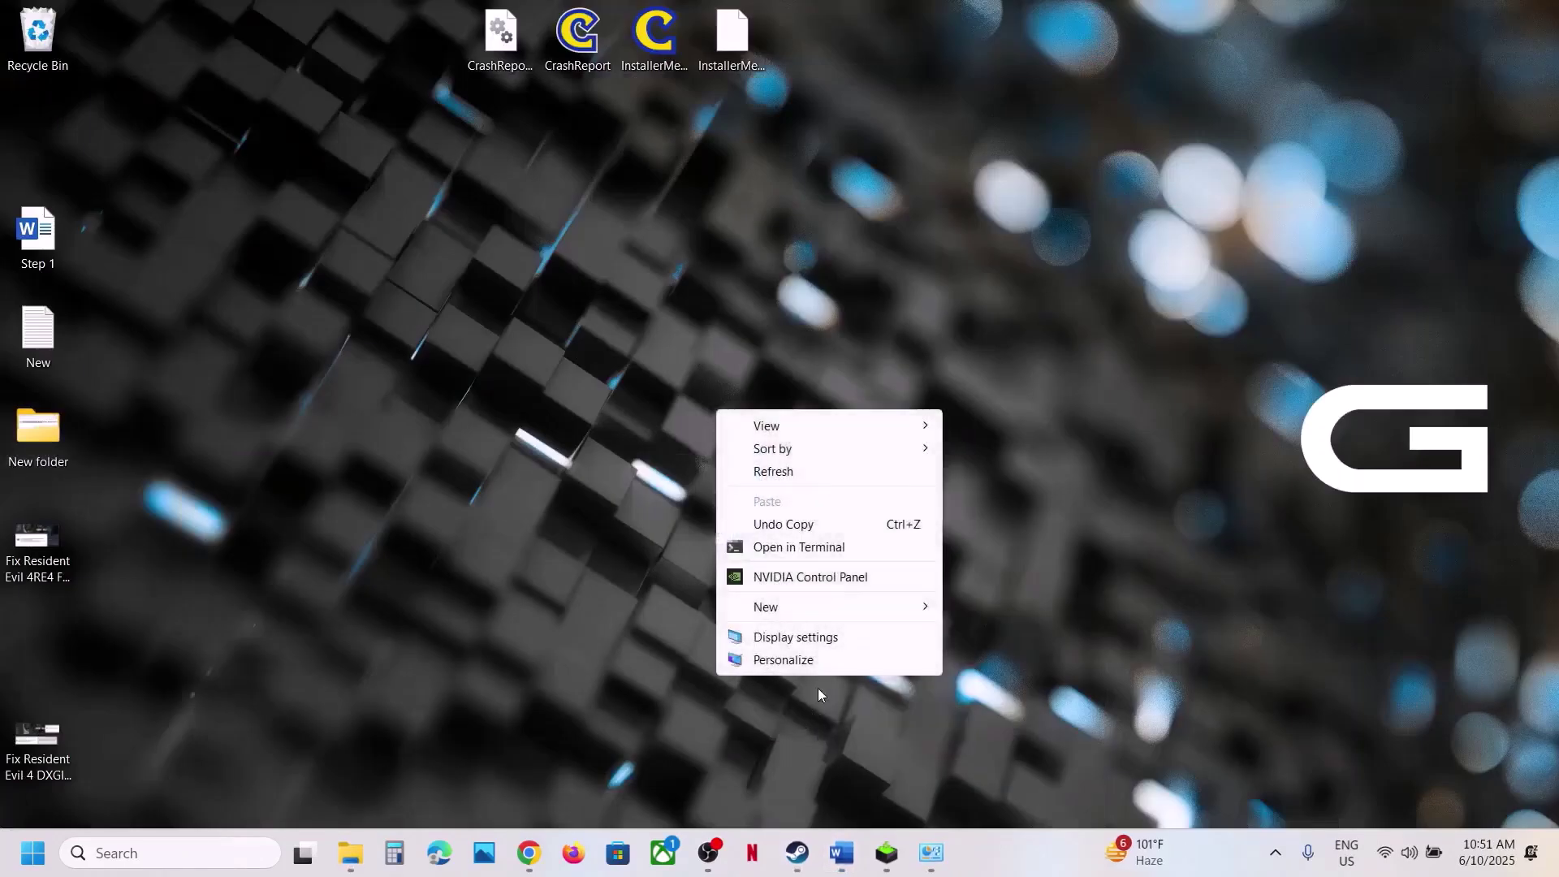
click(774, 583)
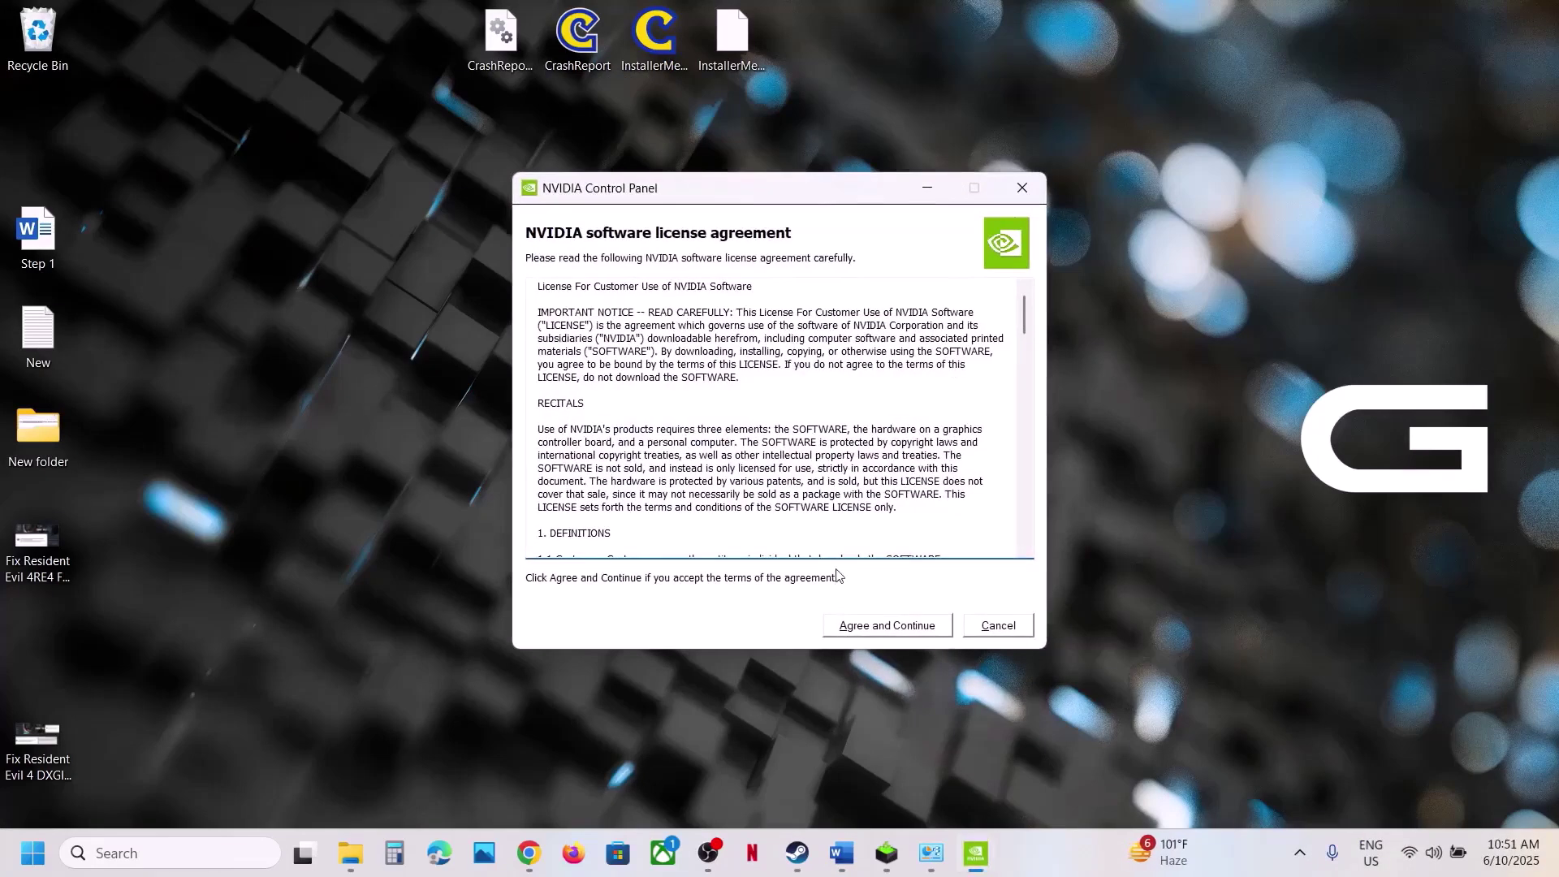
click(879, 625)
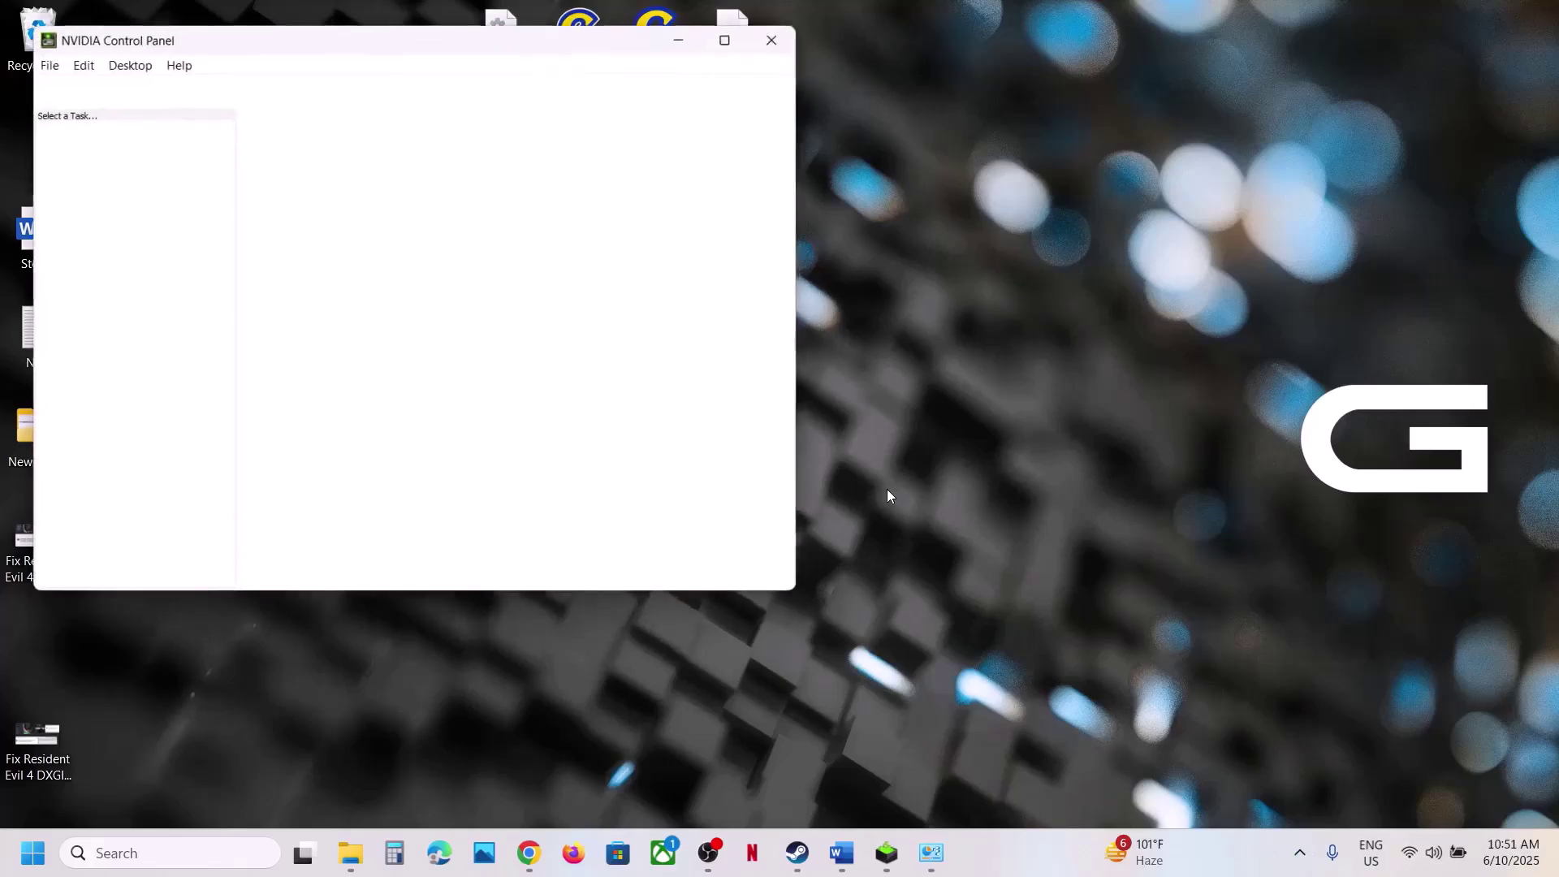
click(728, 45)
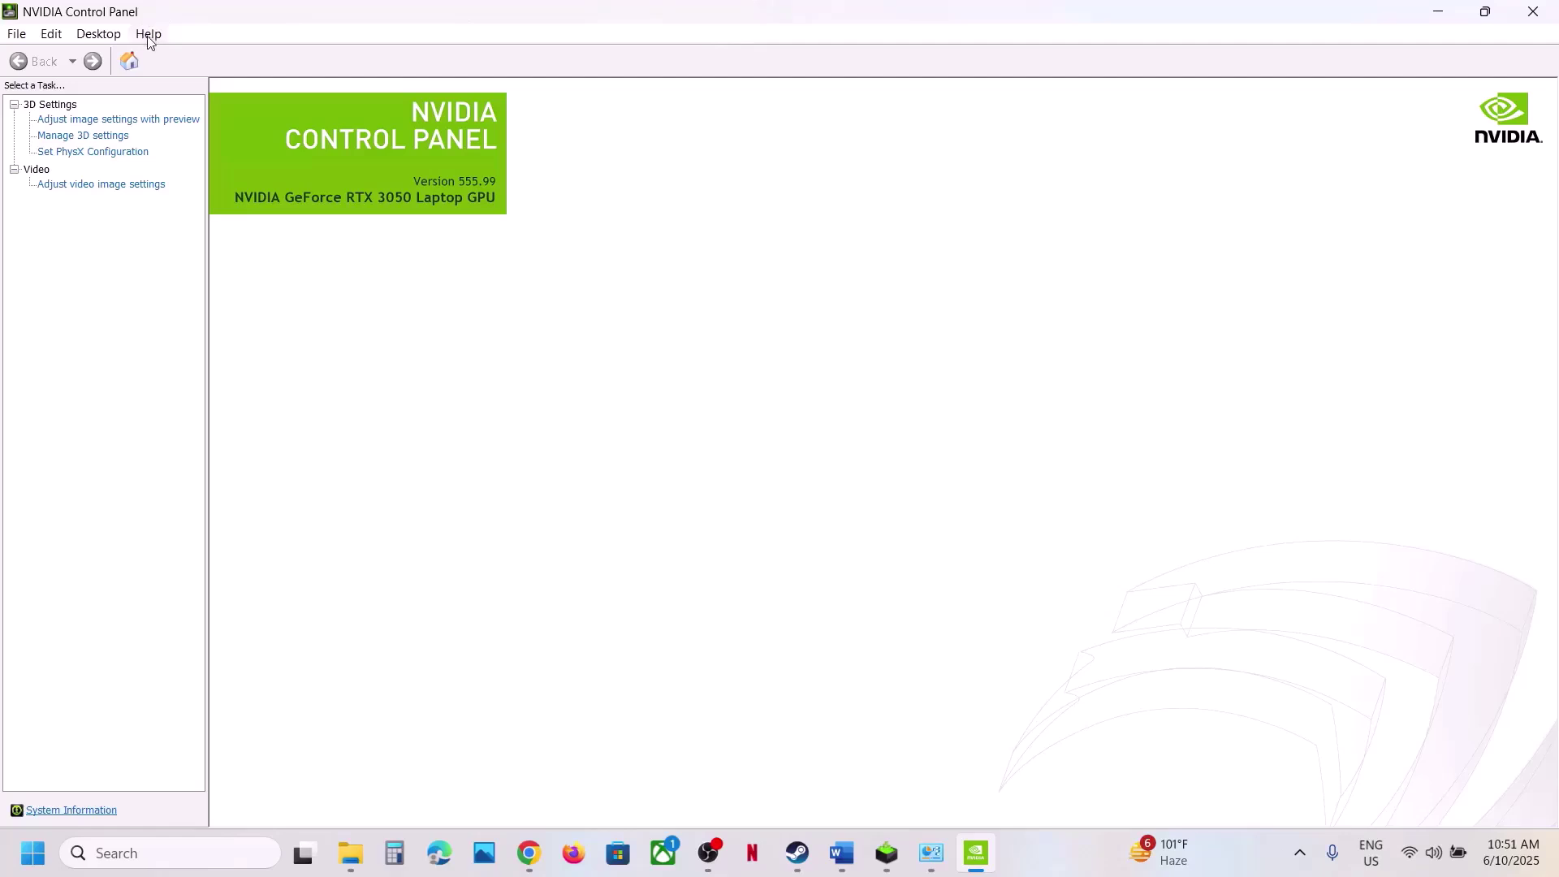
Enable Debug Mode in NVIDIA Control Panel and check that the option is ticked
click(149, 36)
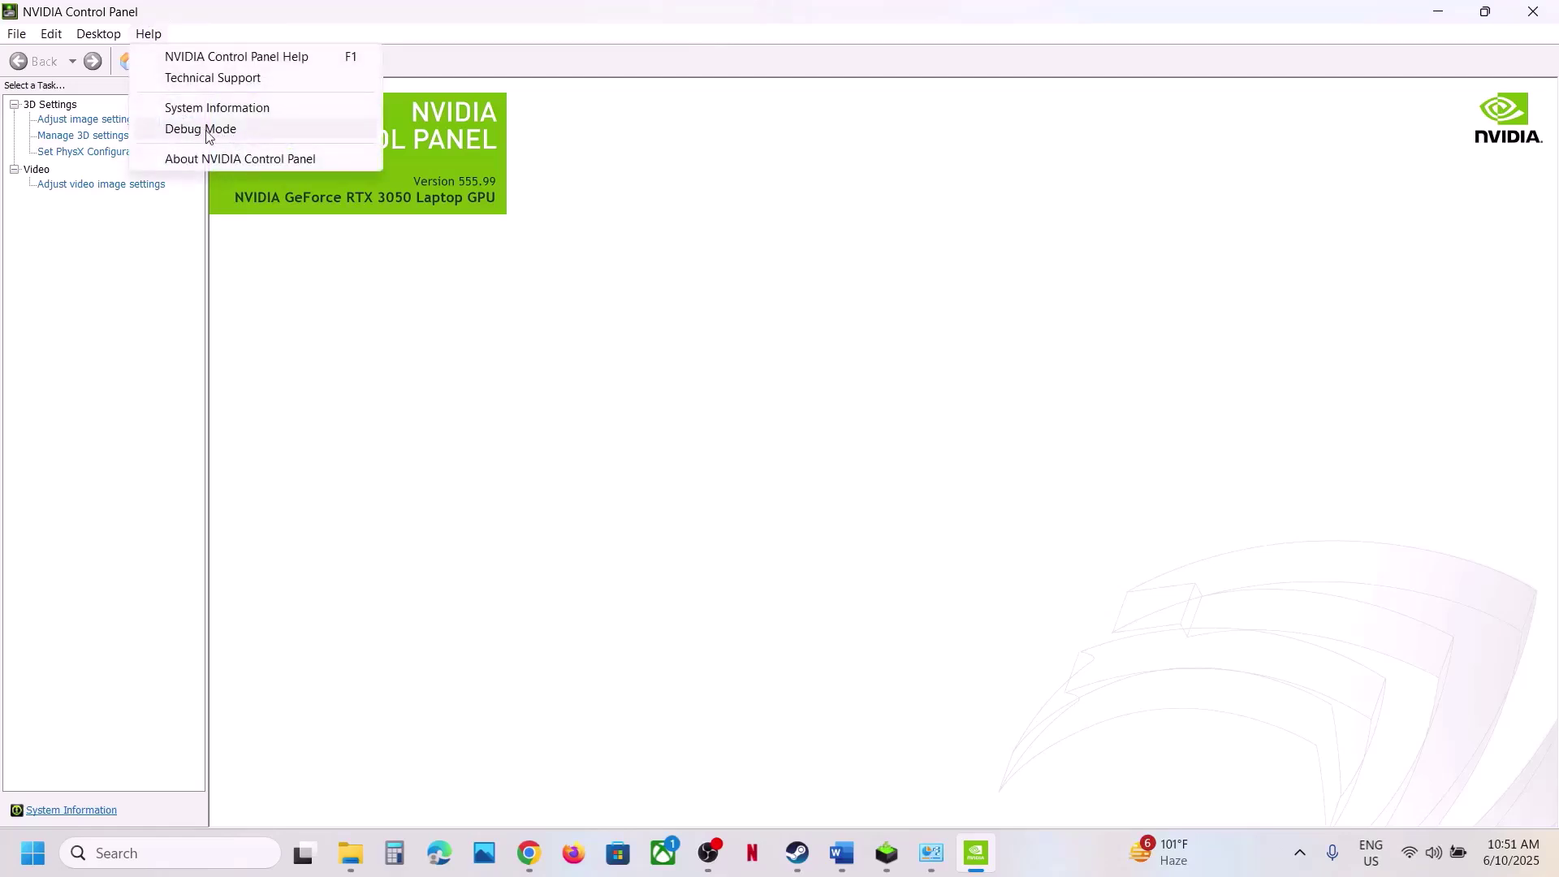
click(208, 136)
click(152, 36)
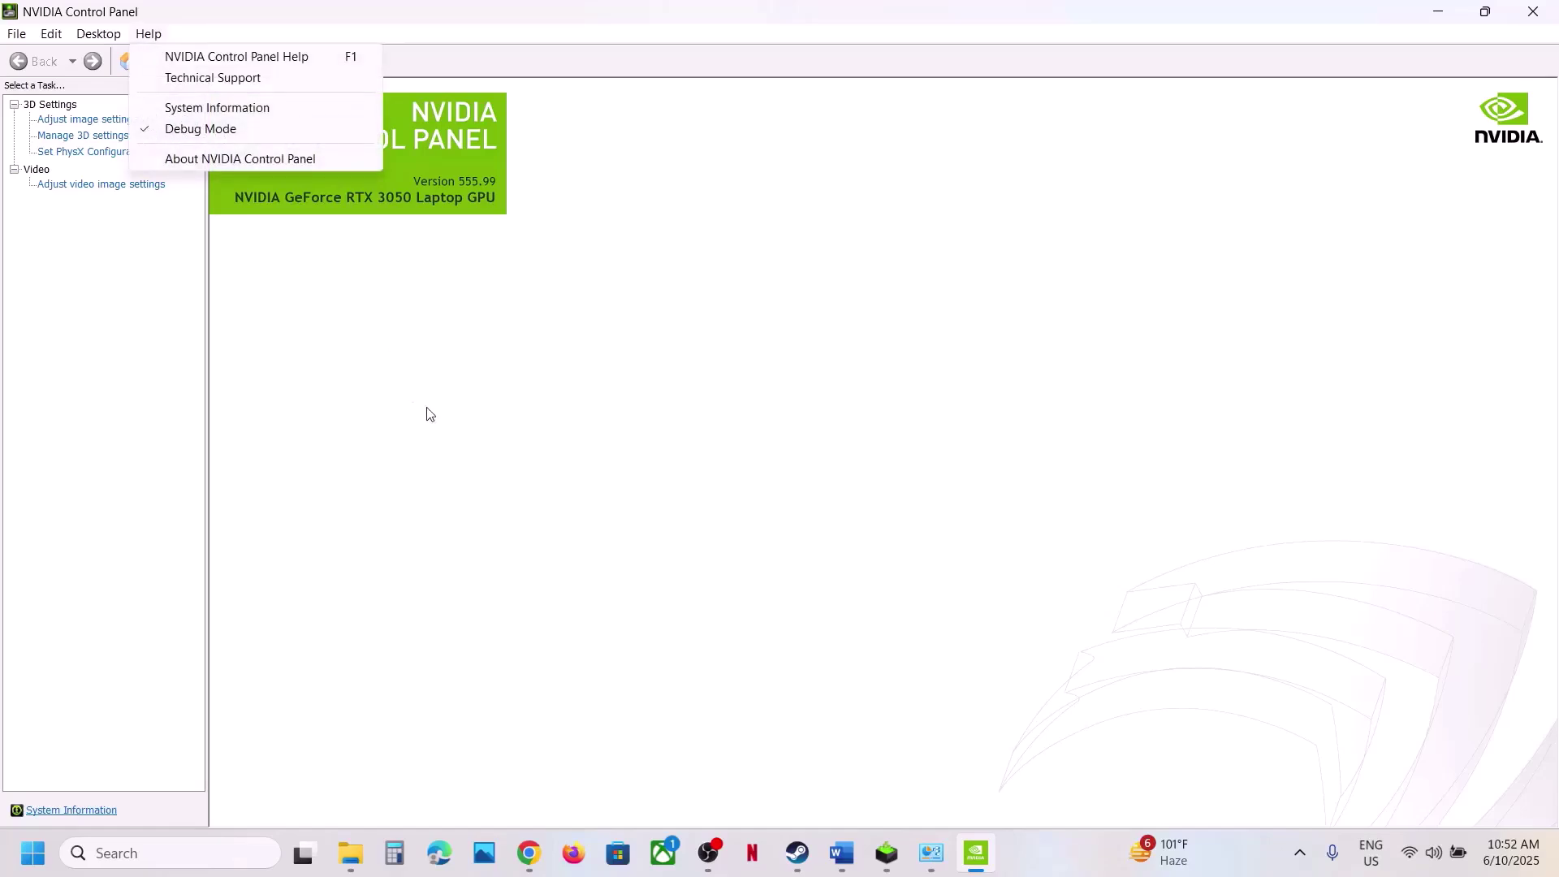
click(451, 416)
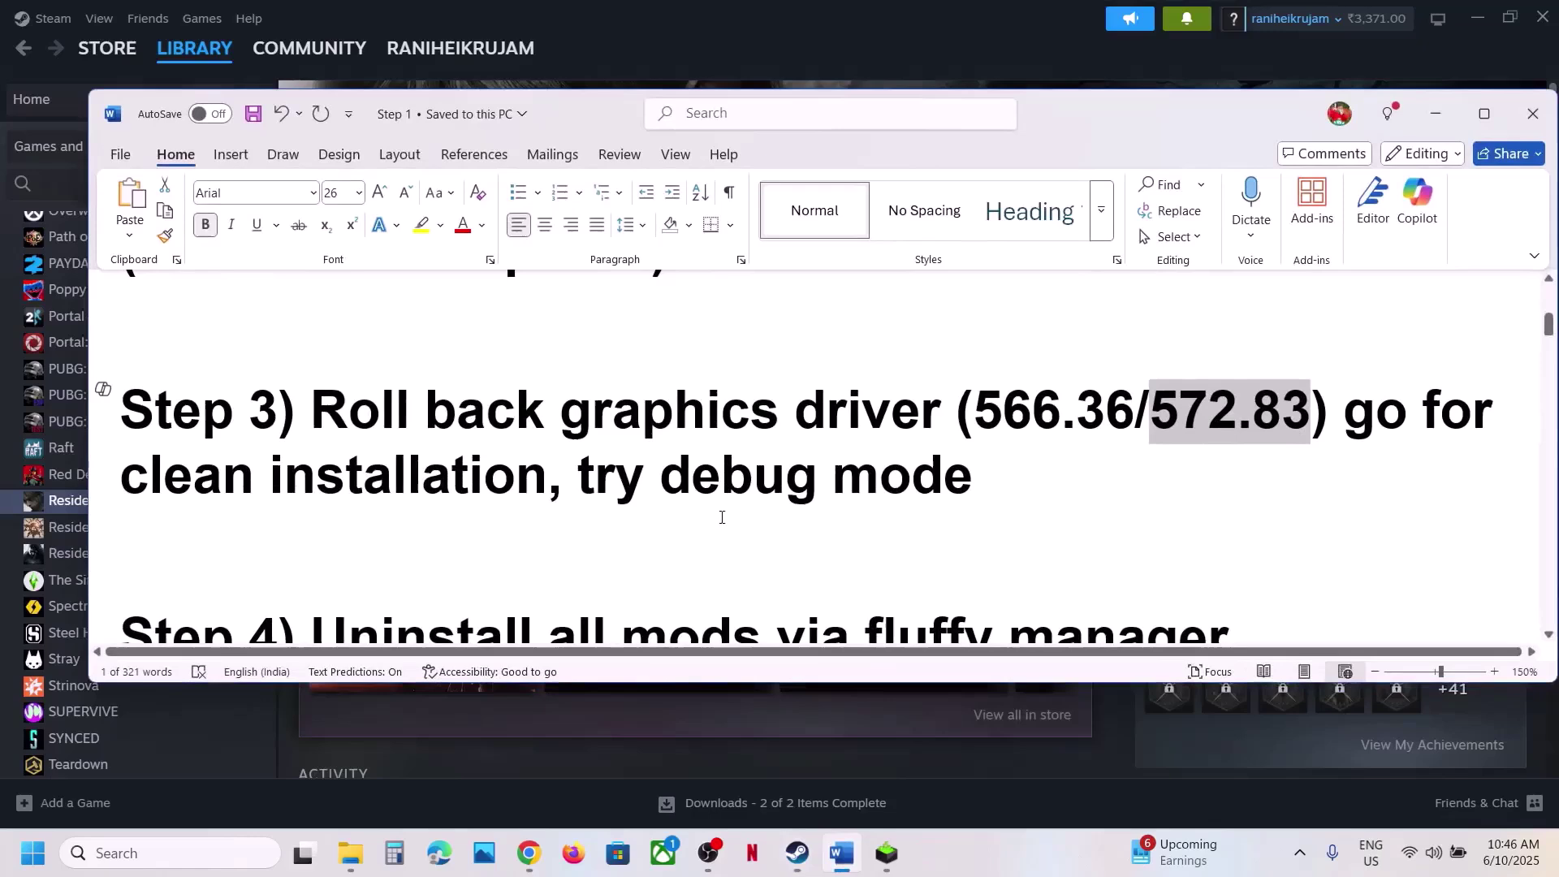
In the Word document, highlight Step 4 "Uninstall all mods via fluffy manager" and Step 5 "Try power saving mode"
scroll(722, 517, down, 2)
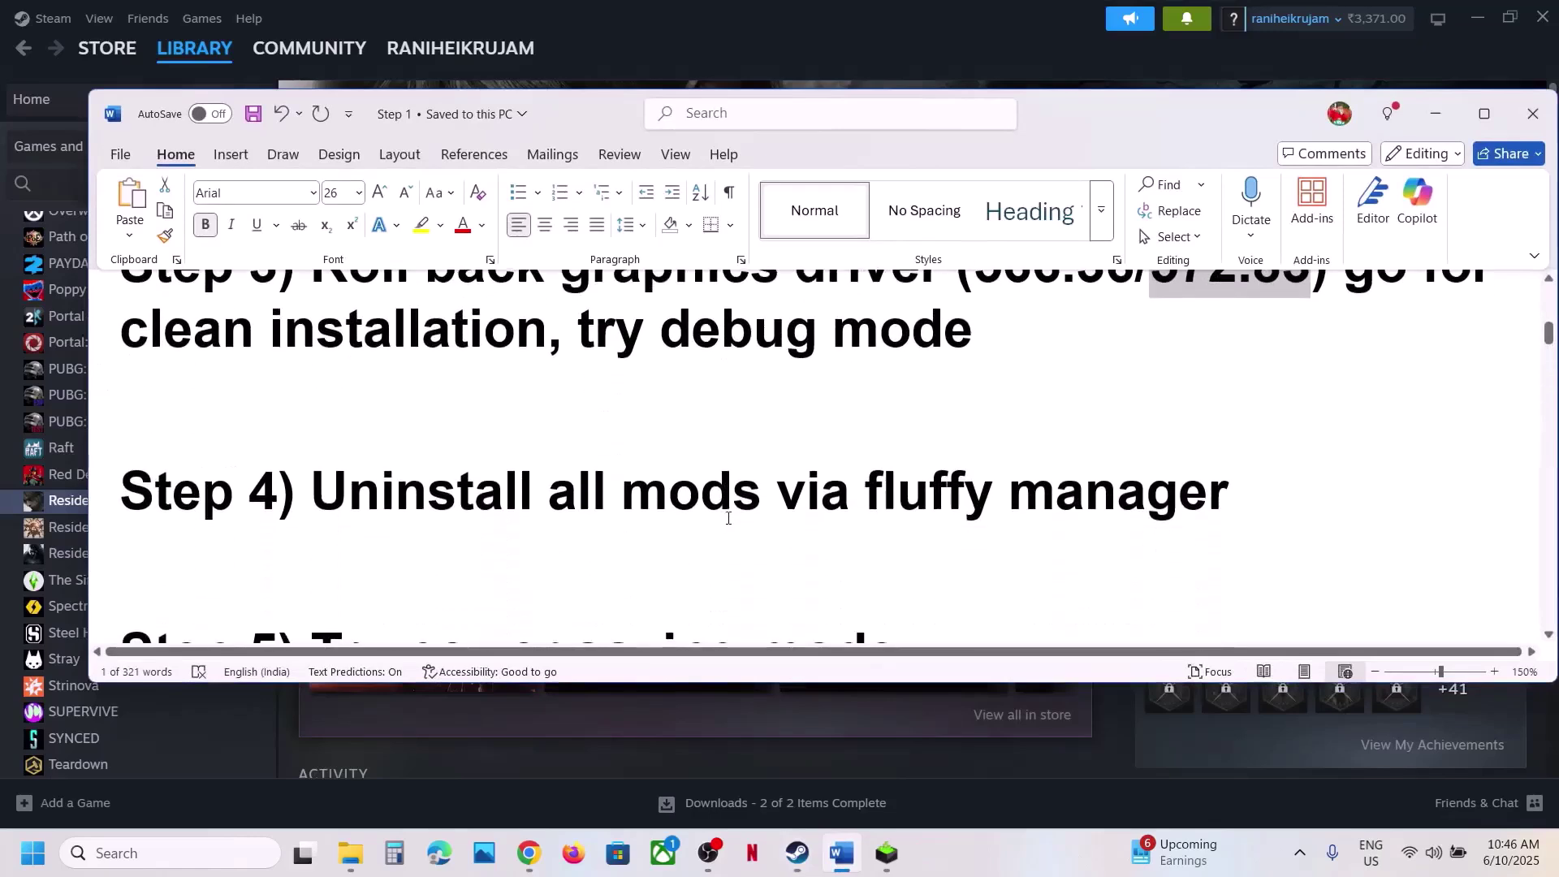
drag(335, 493, 1235, 484)
triple_click(1440, 488)
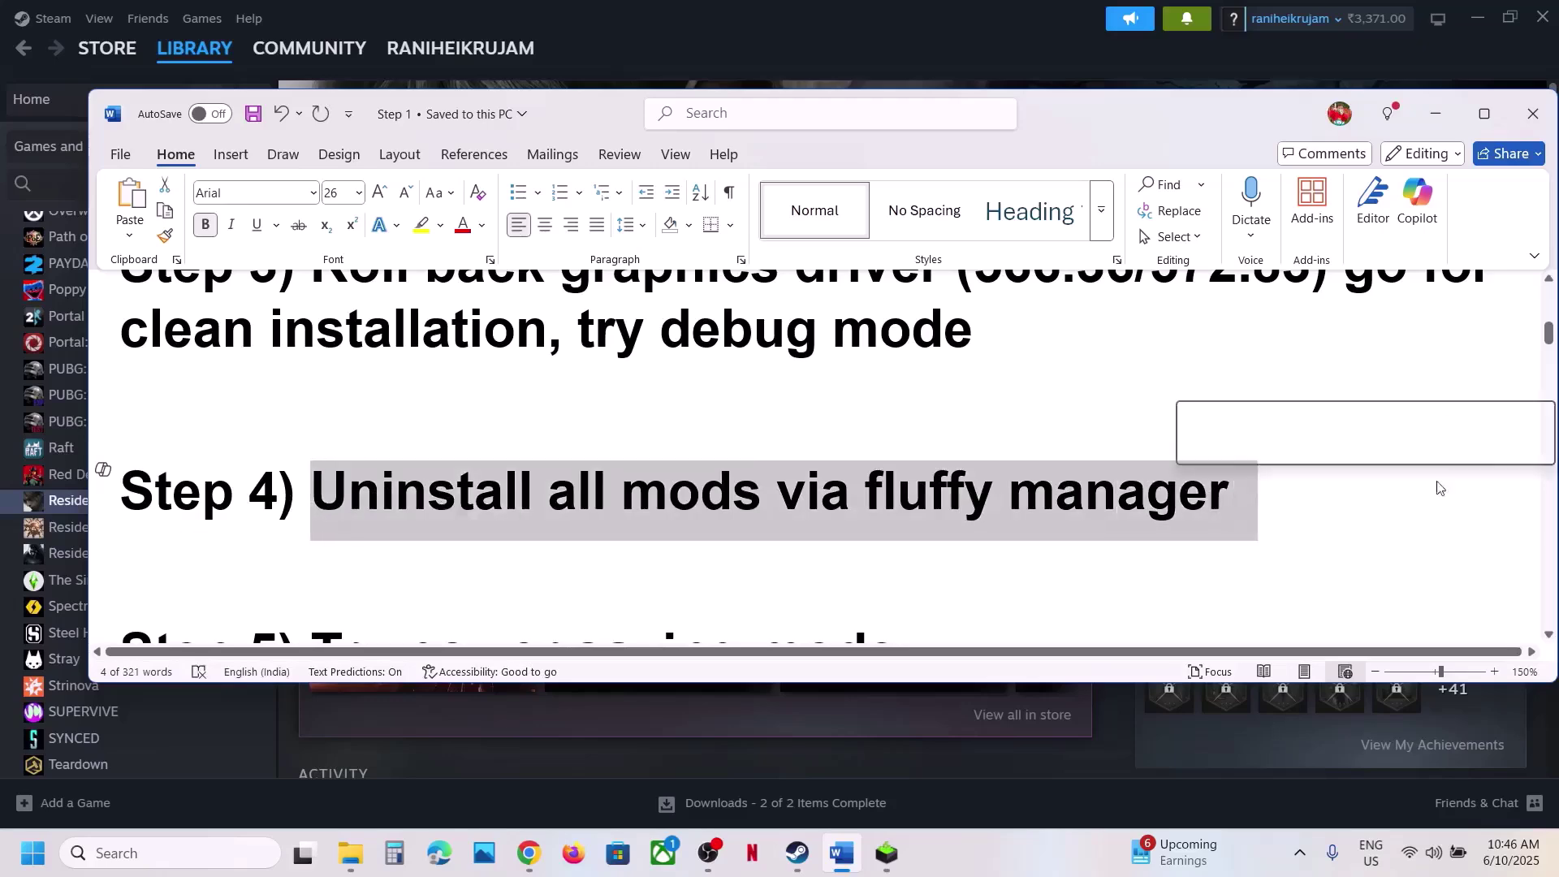
scroll(283, 442, down, 2)
triple_click(909, 511)
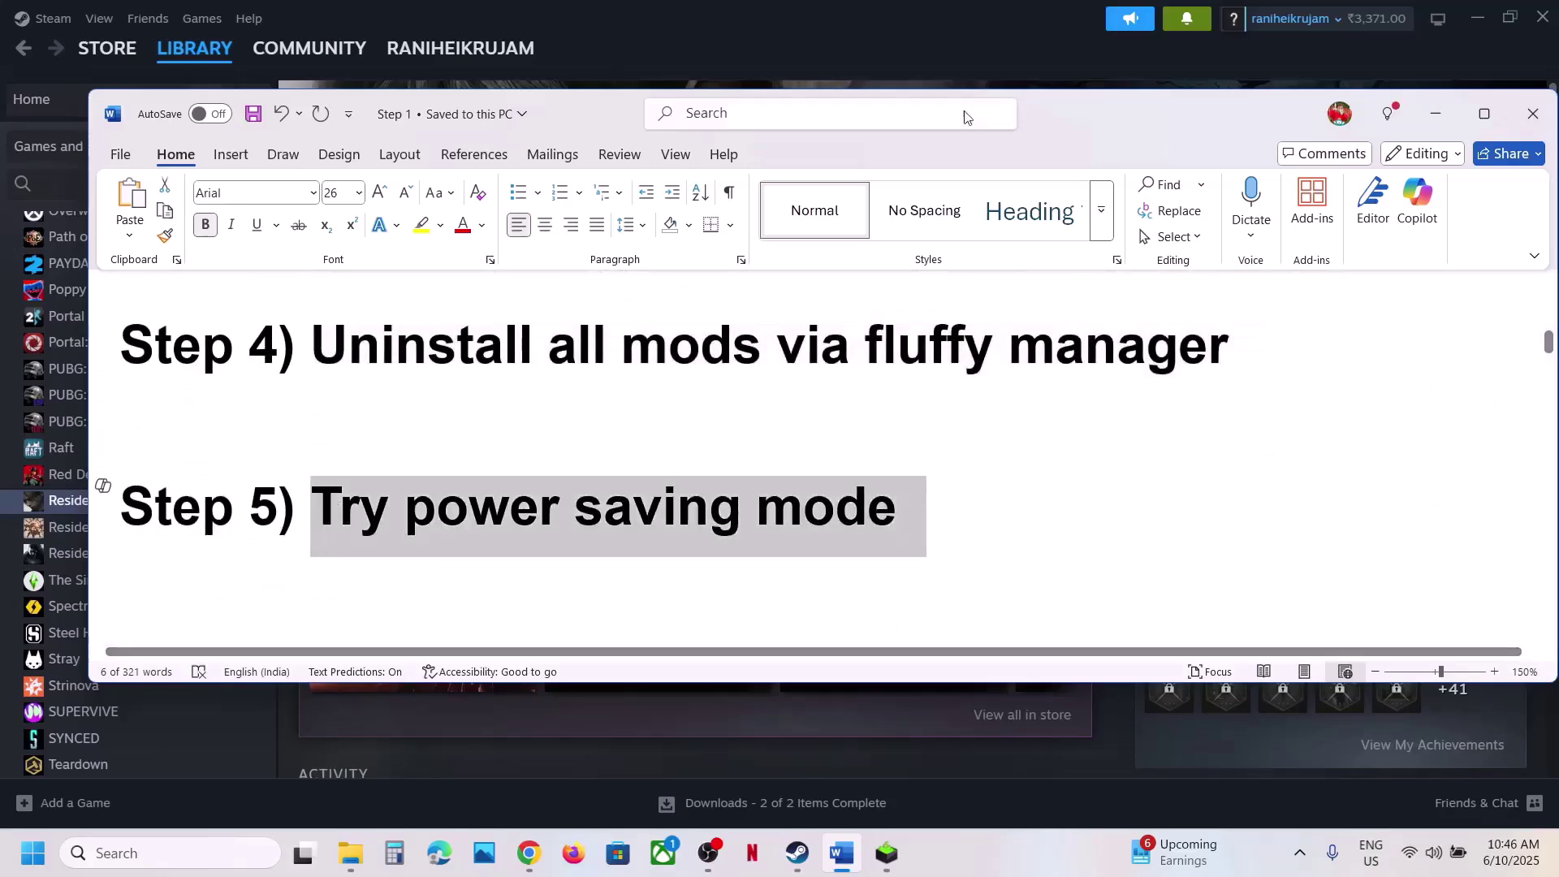
Open Power Options under Hardware and Sound in the Windows Control Panel, and view the example image Power Saver.jpg
key(alt+Tab)
click(154, 853)
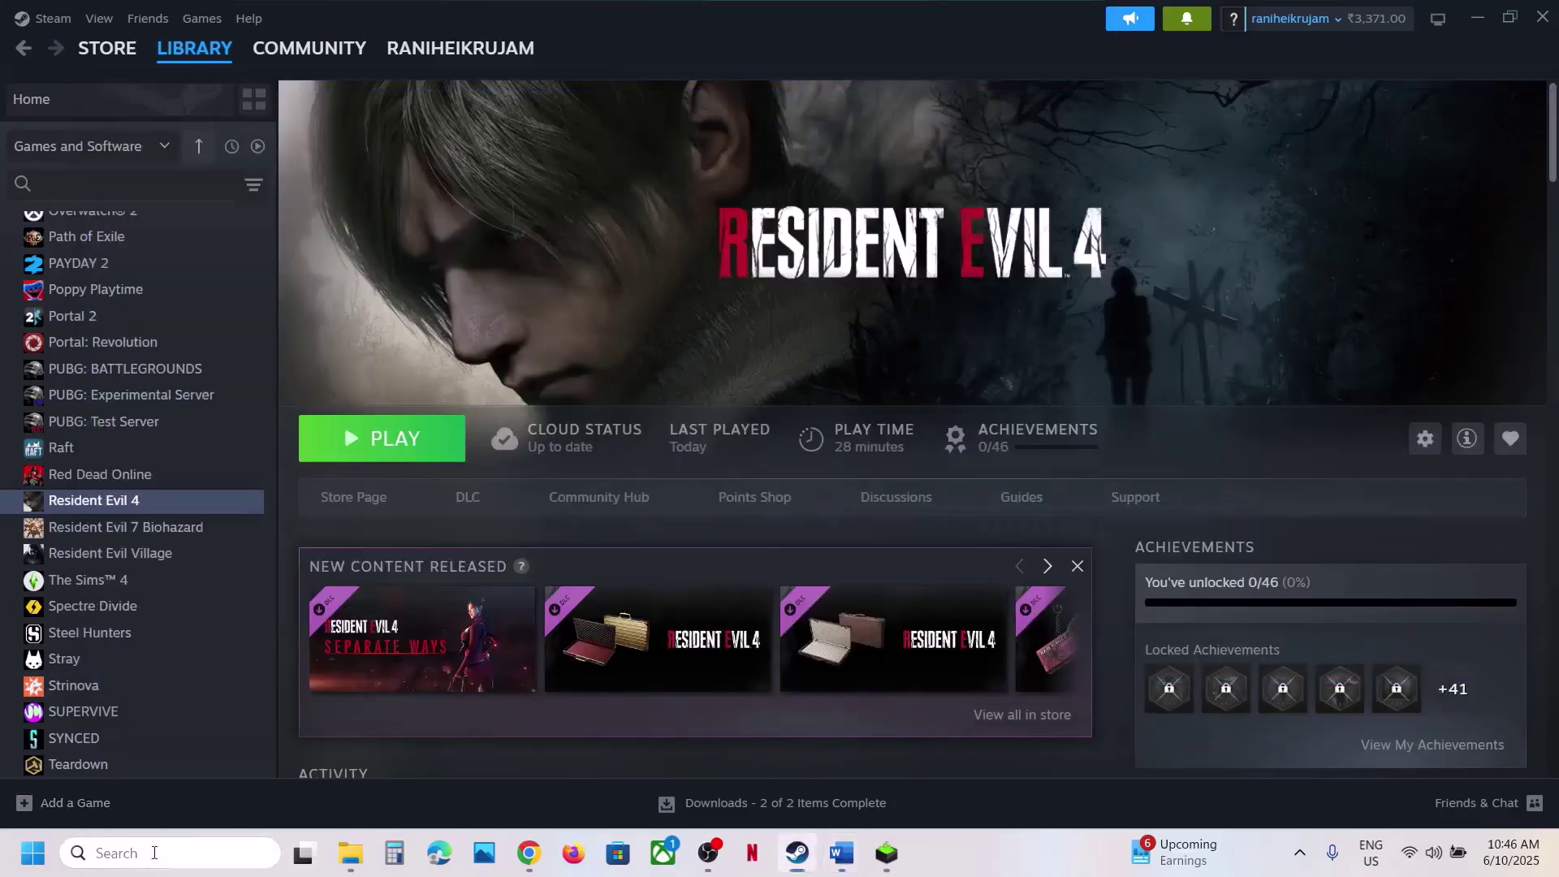
text(control)
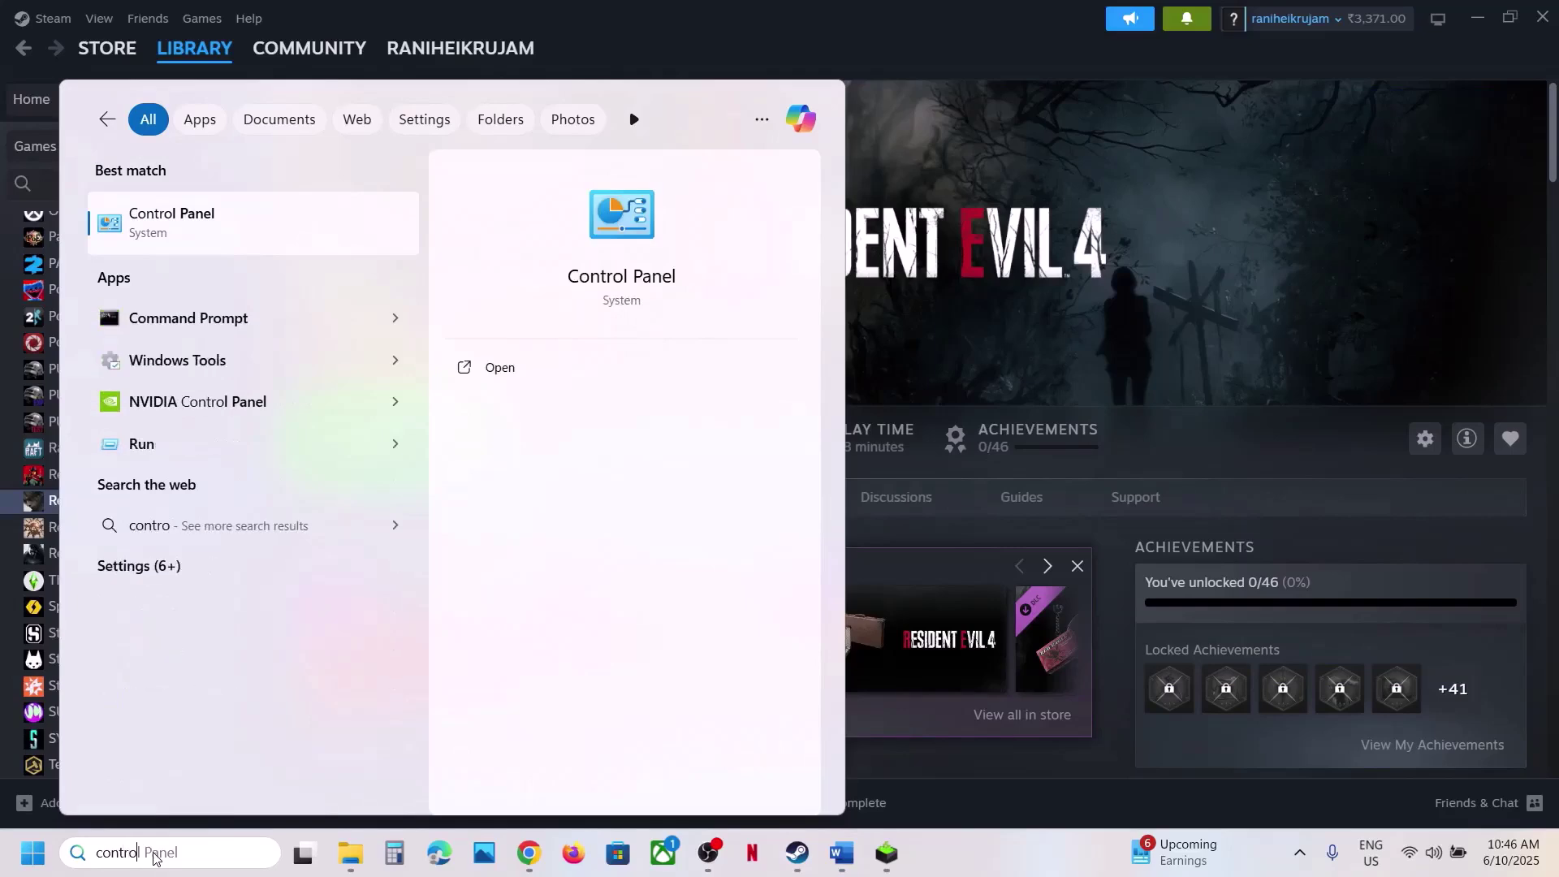
click(212, 242)
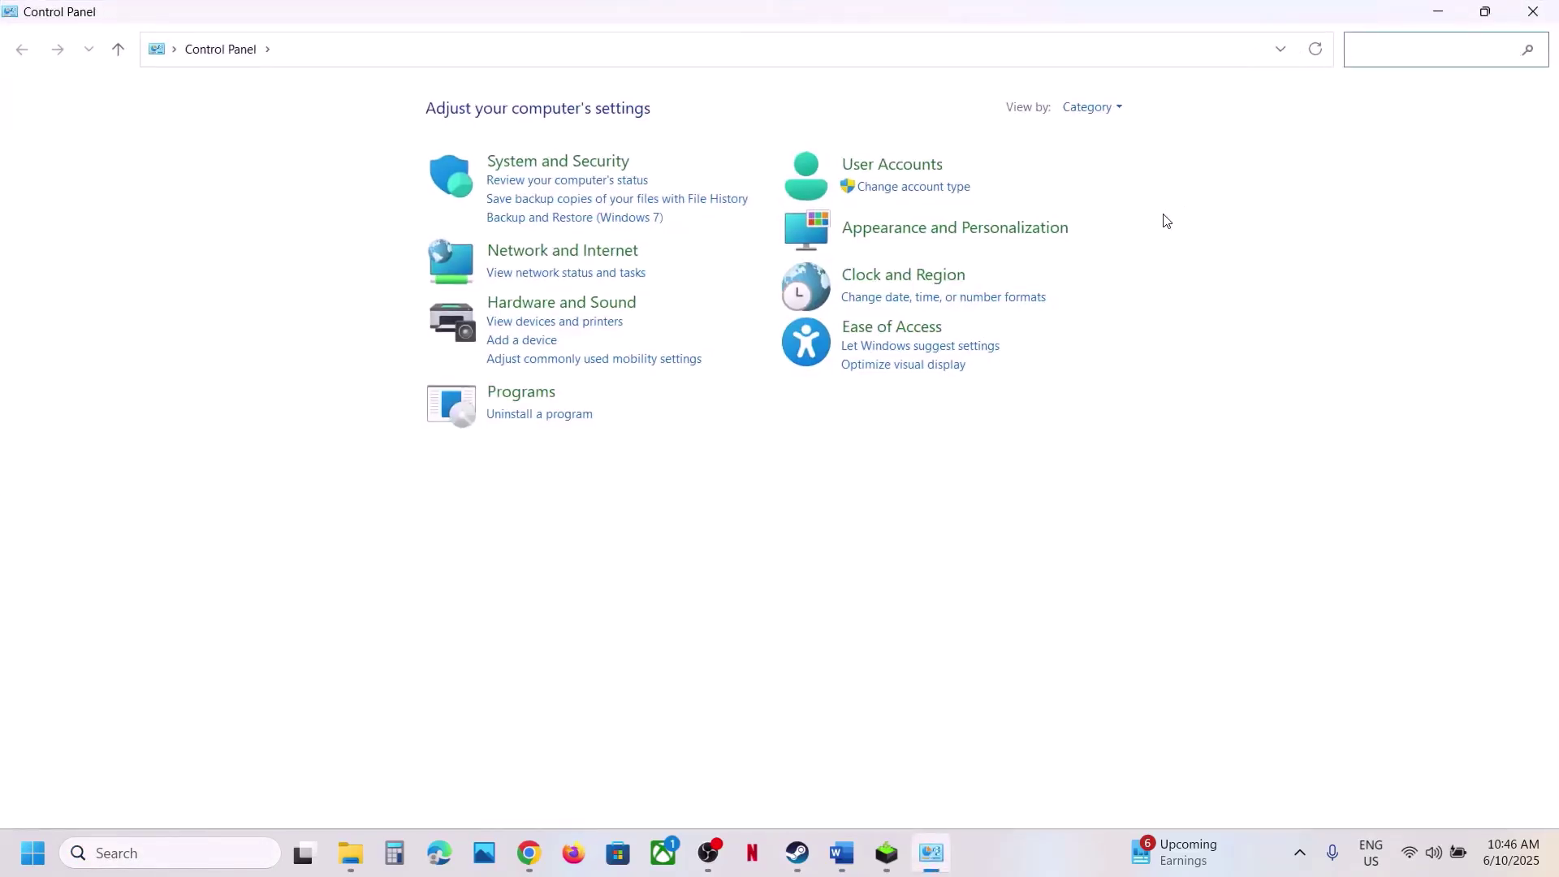
click(584, 306)
click(308, 276)
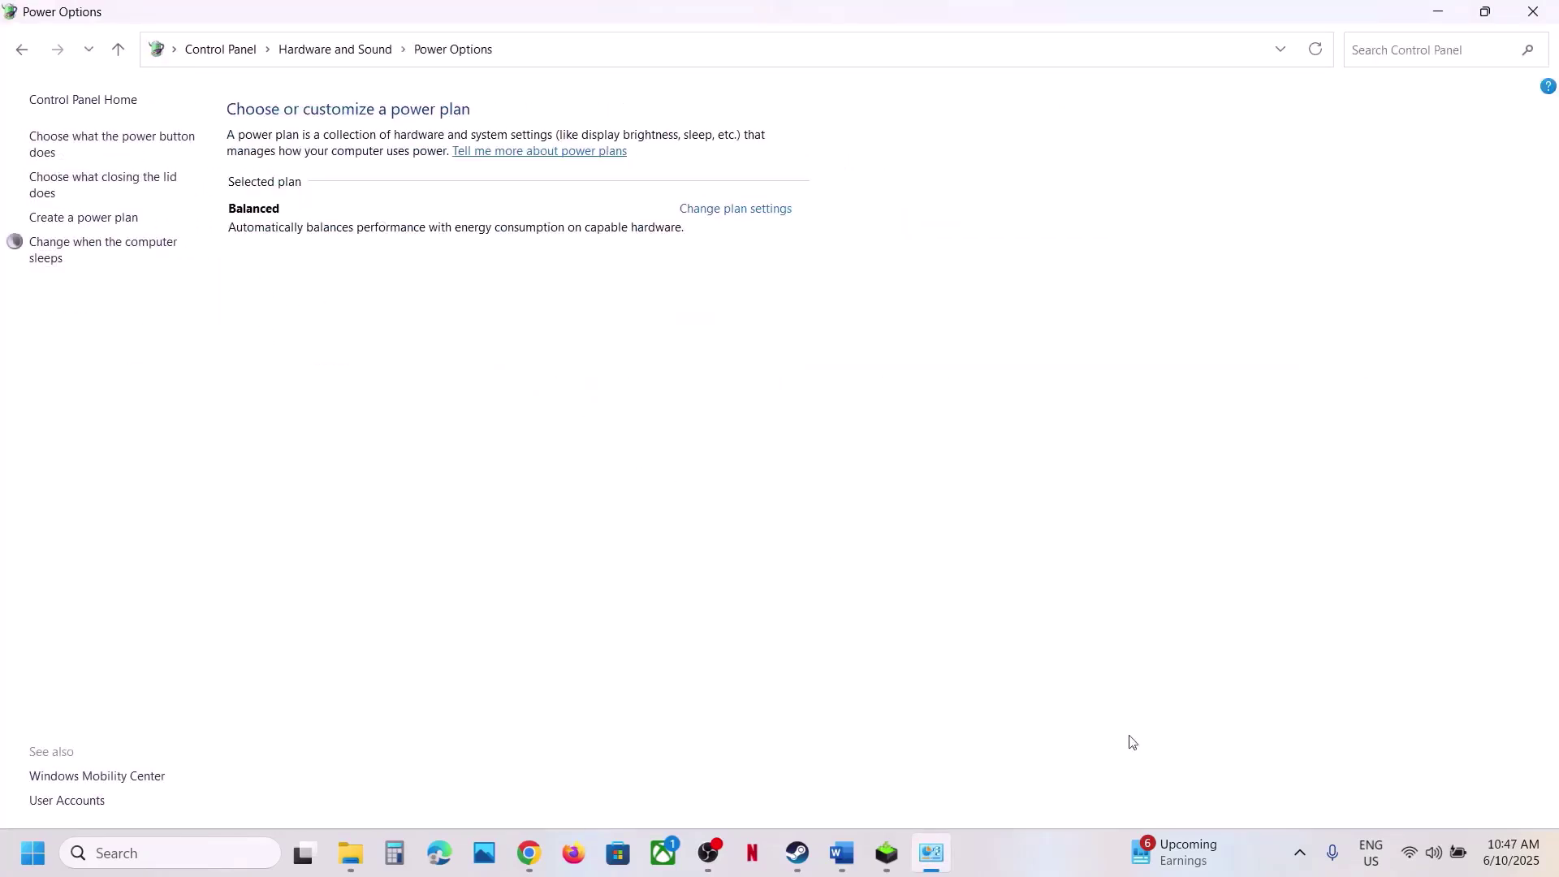
click(1024, 862)
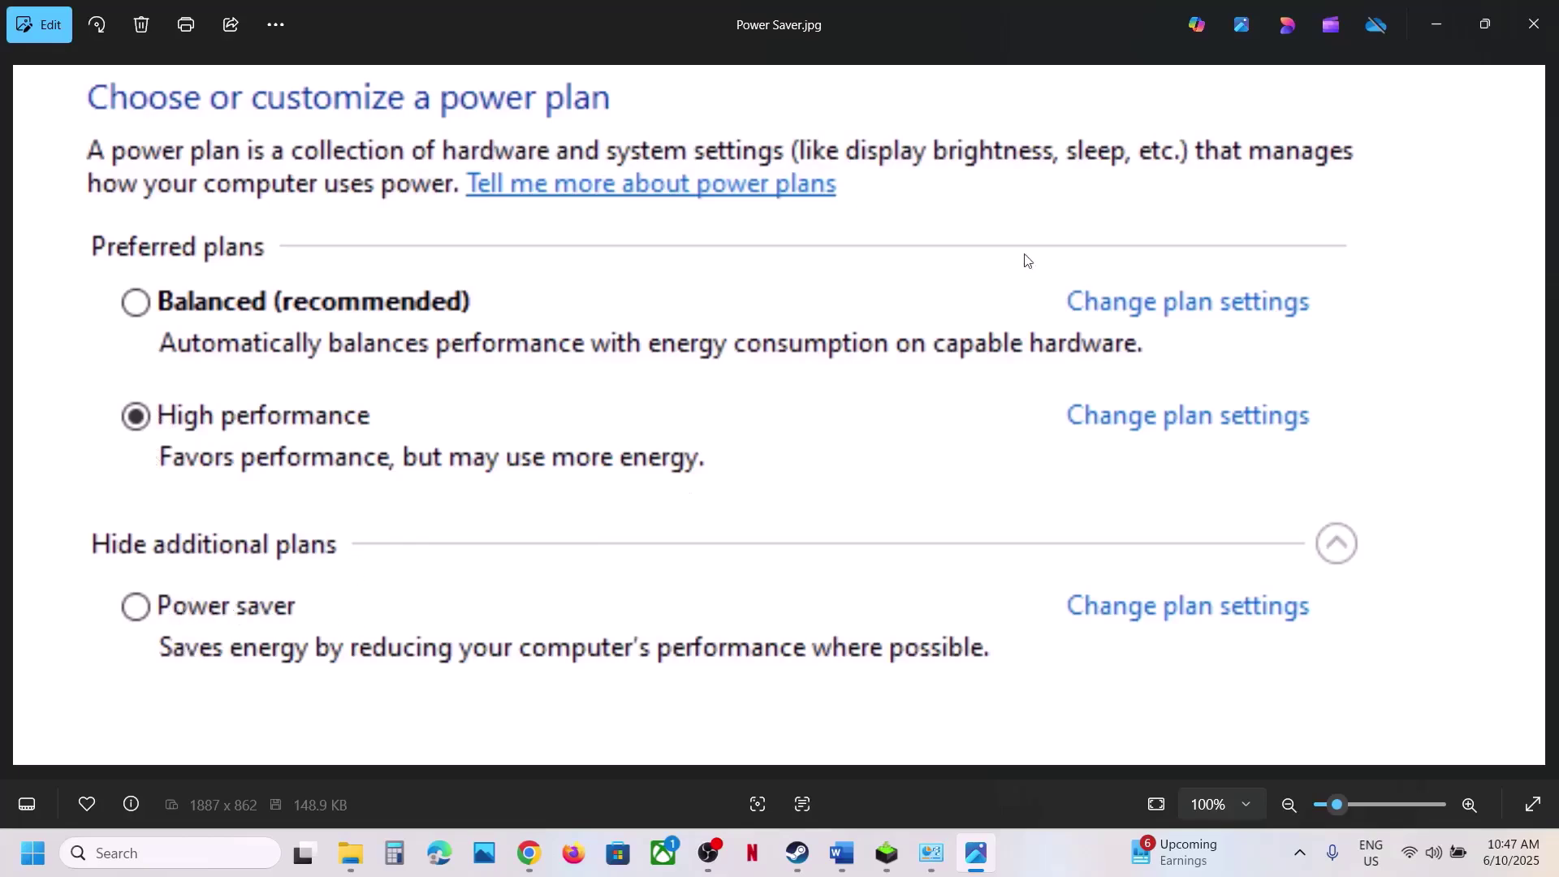
click(1534, 25)
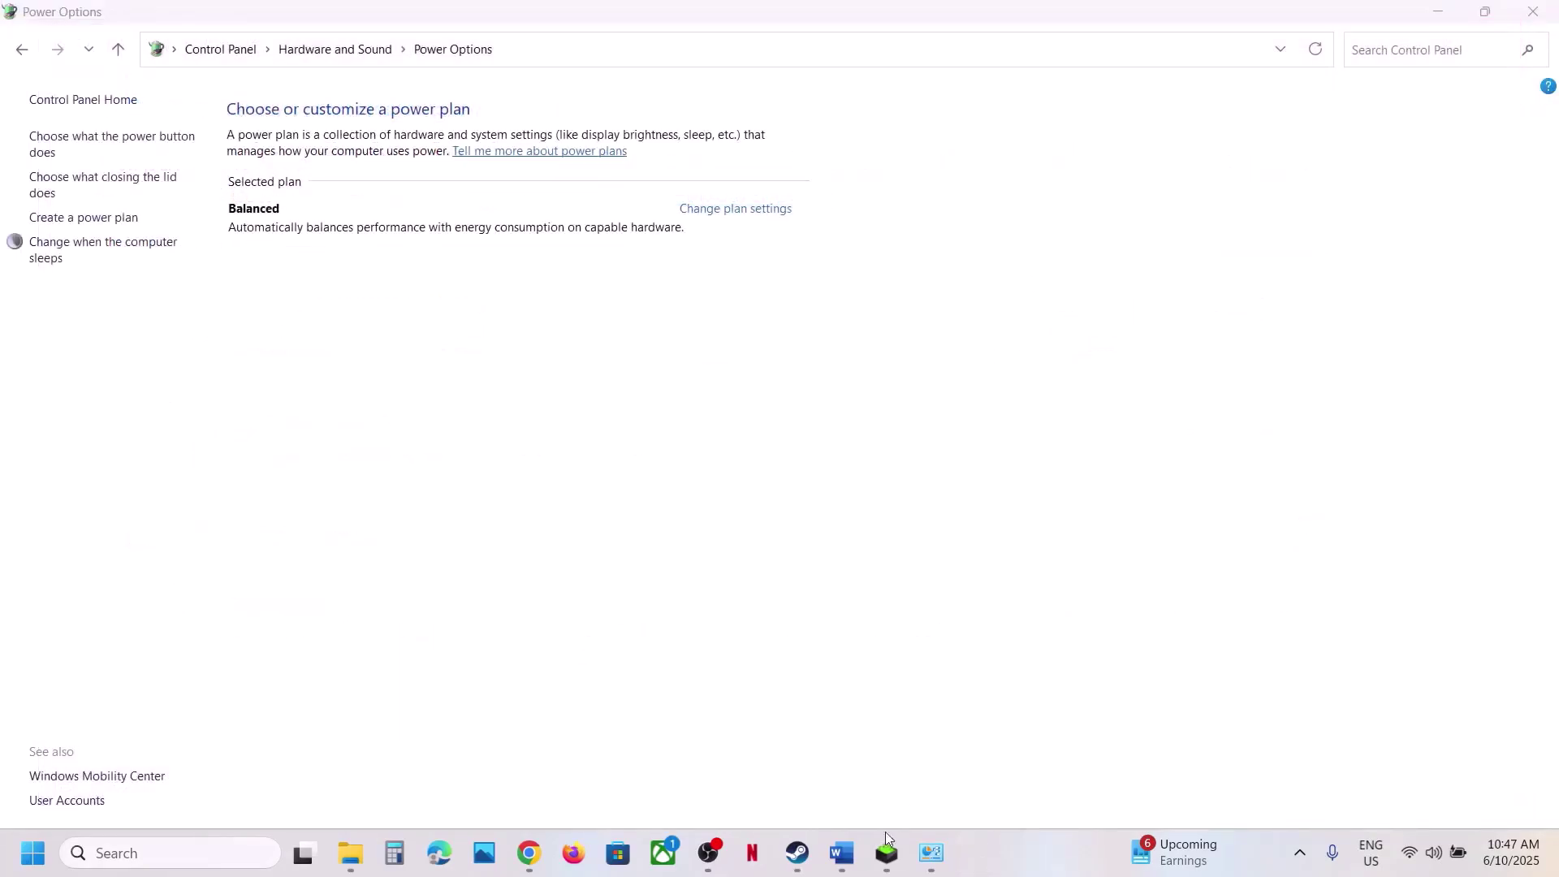
Return to the Word document and highlight the start of Step 6 about trying -dx11/-dx12
click(842, 852)
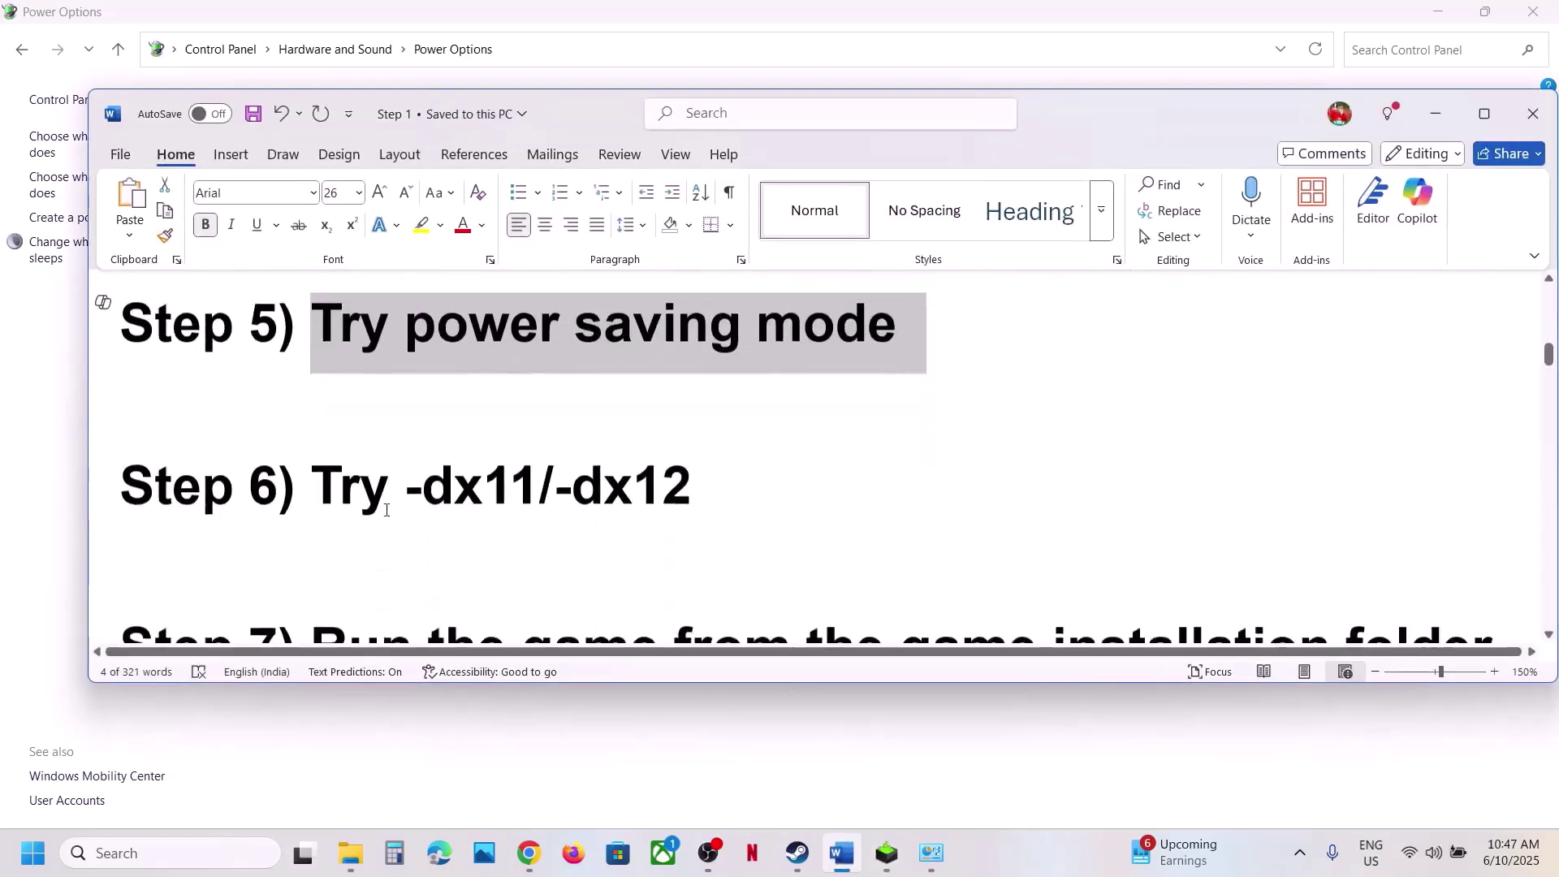
scroll(386, 510, down, 1)
scroll(387, 510, up, 2)
drag(122, 431, 404, 532)
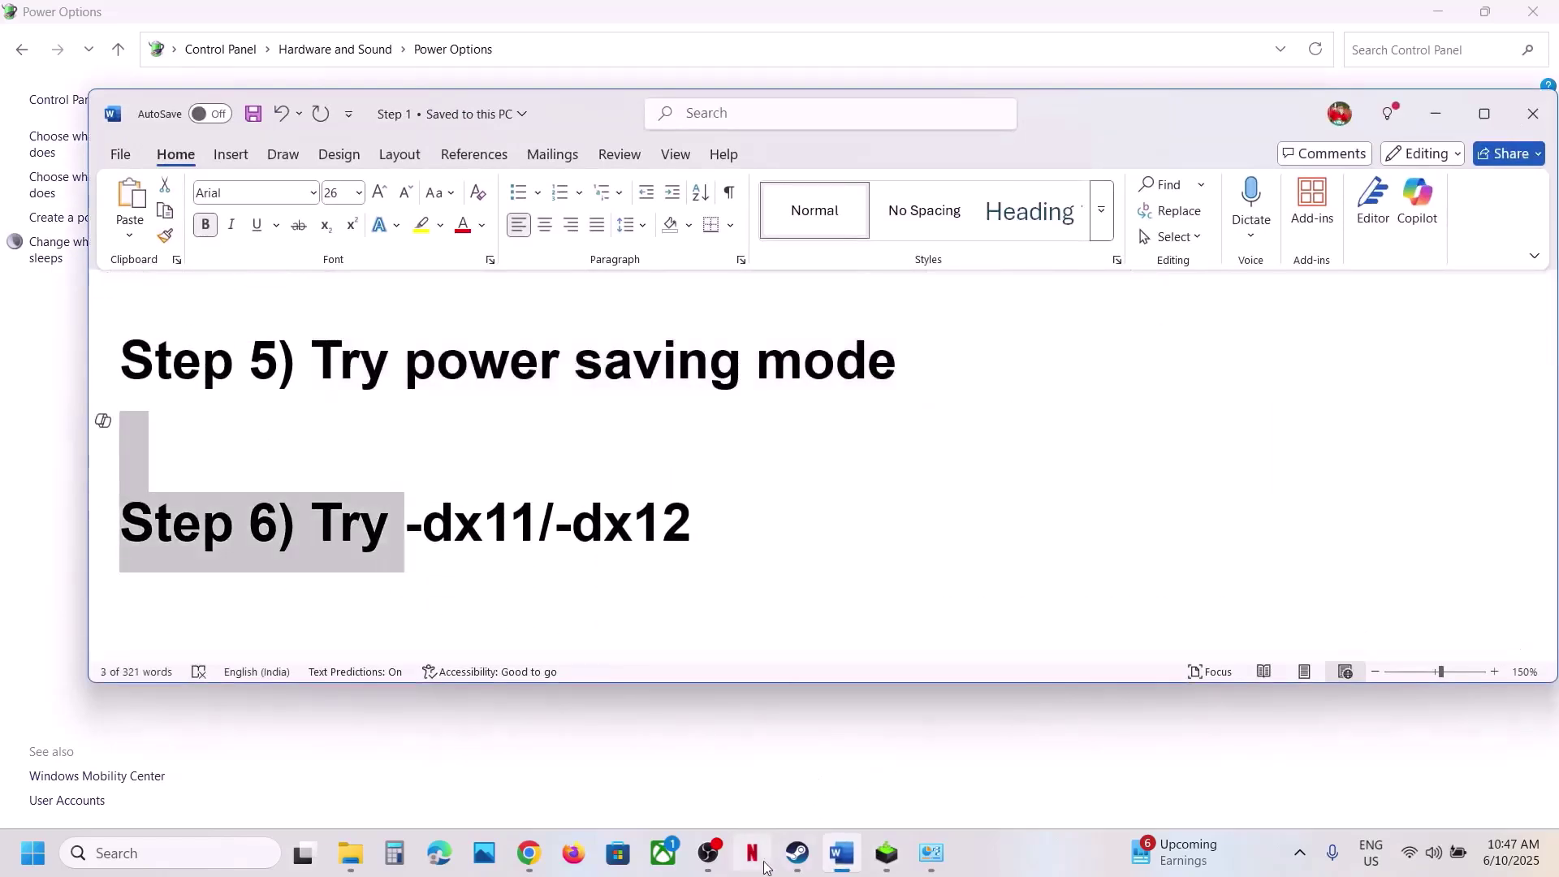
Switch to Steam, open the properties of Resident Evil 4 and set its launch options to -dx11
click(798, 853)
right_click(123, 500)
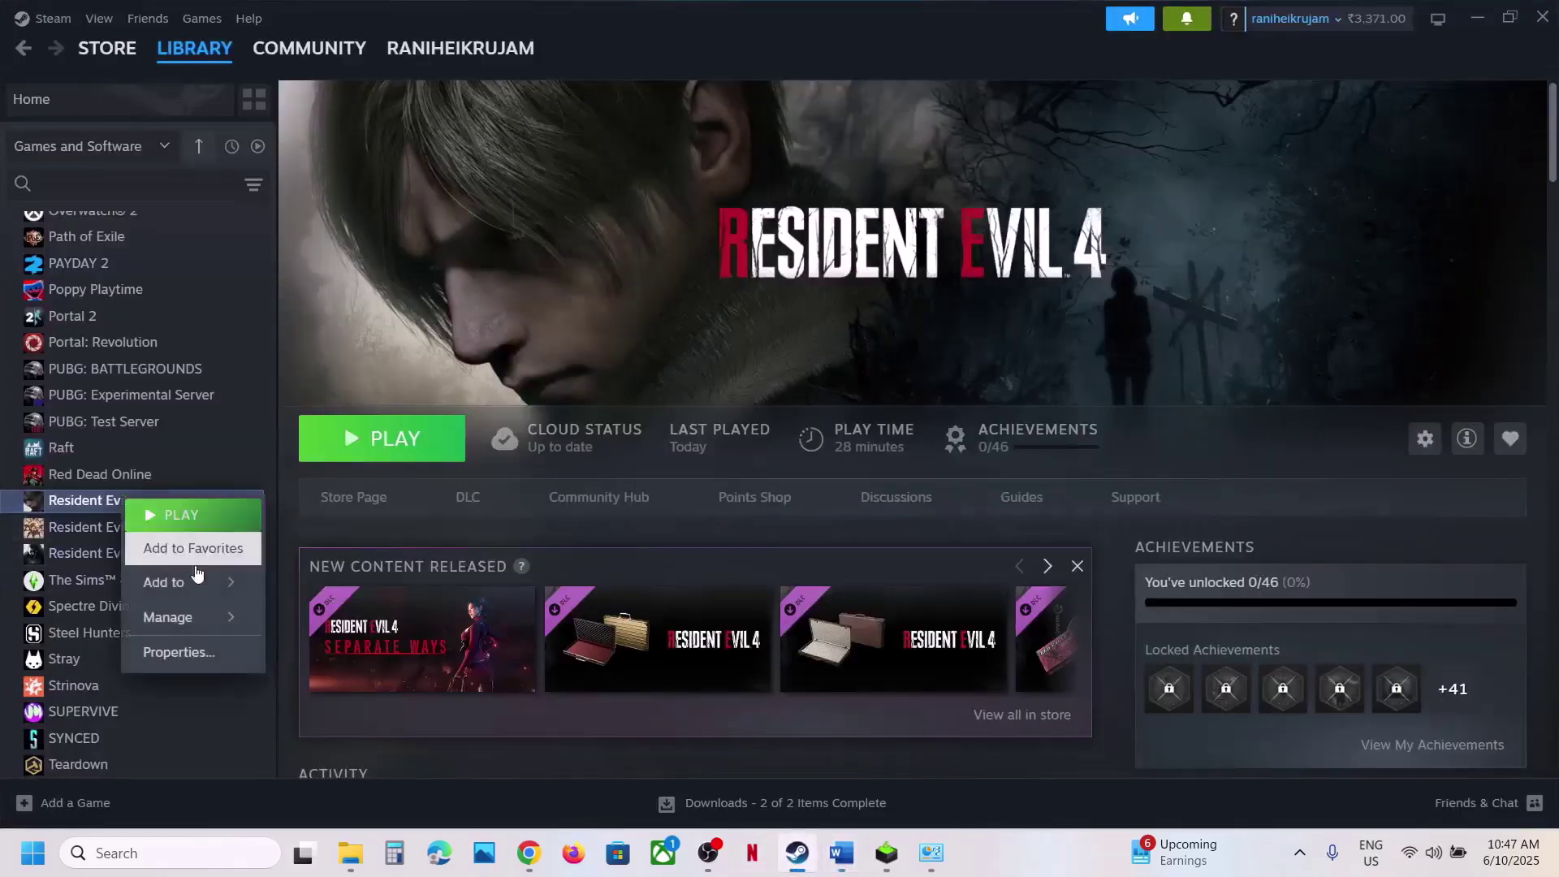
click(182, 652)
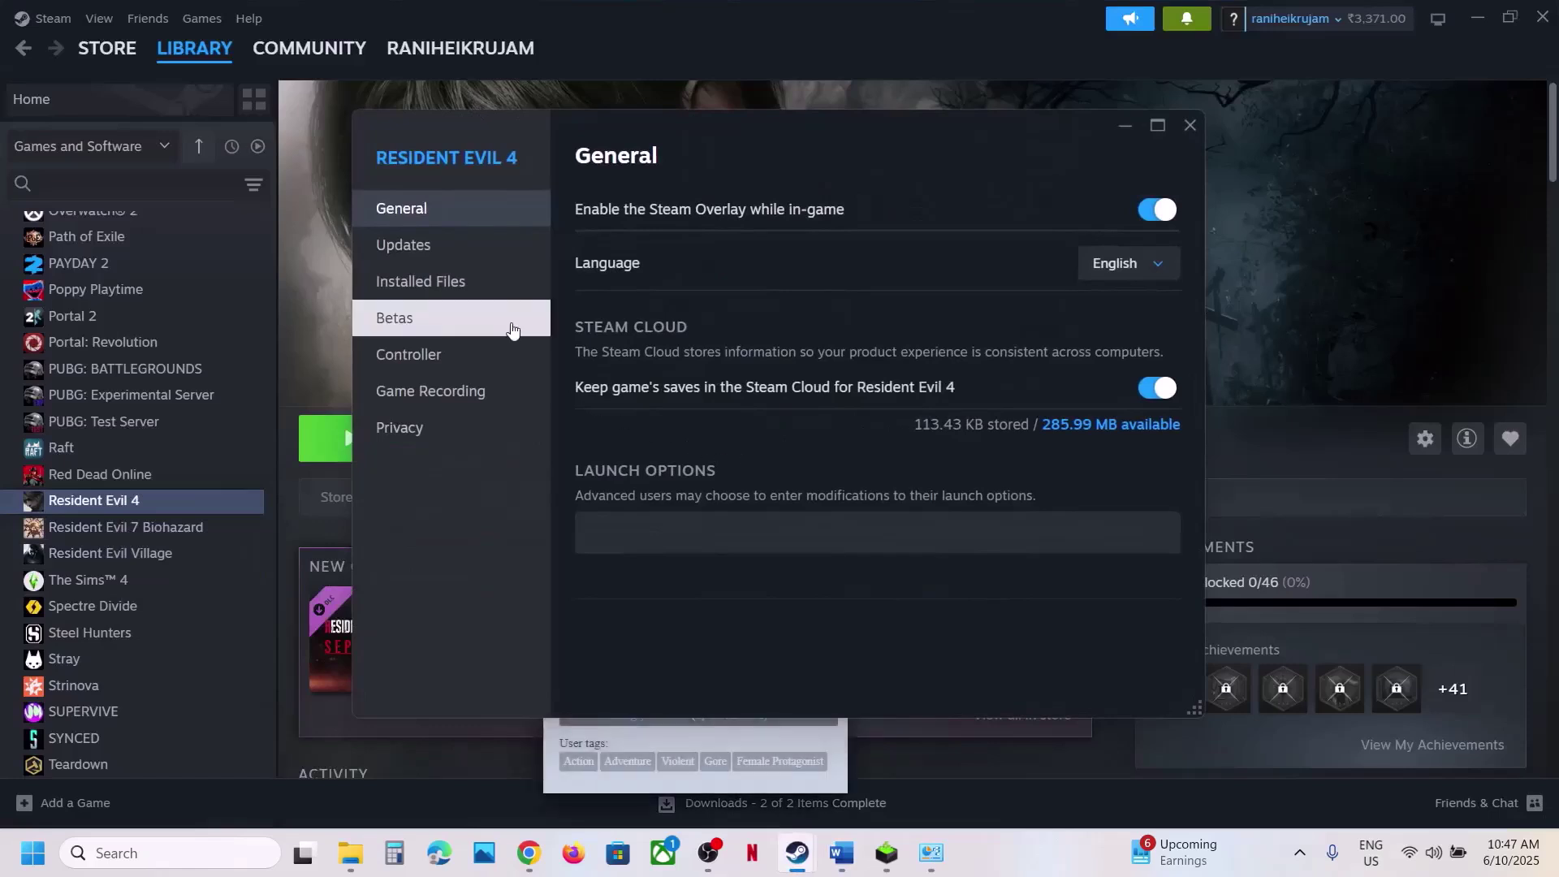
click(654, 522)
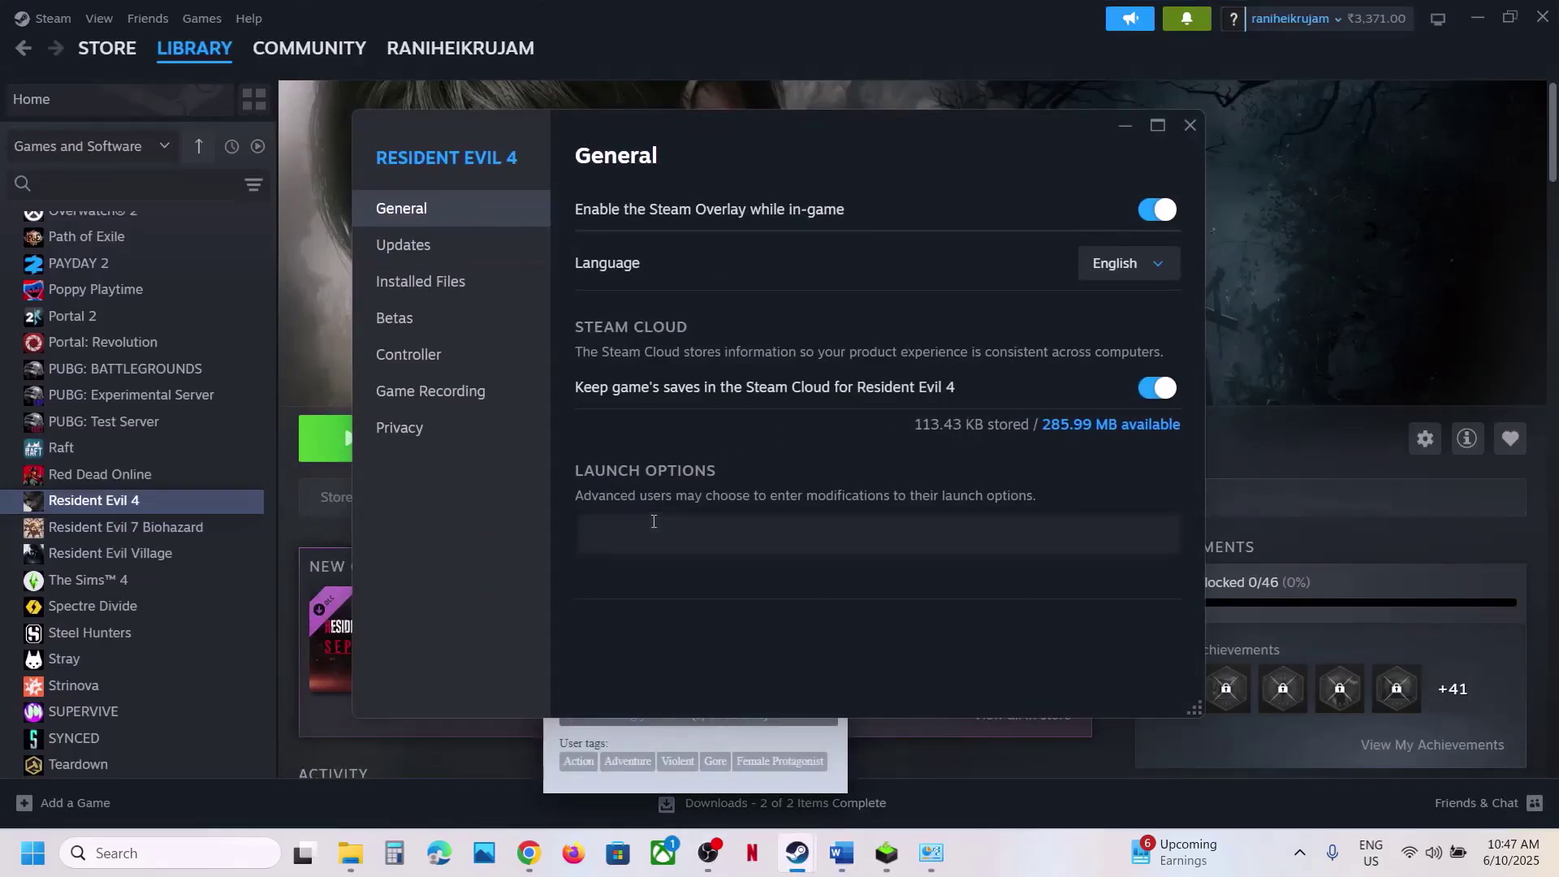
text(-dx11)
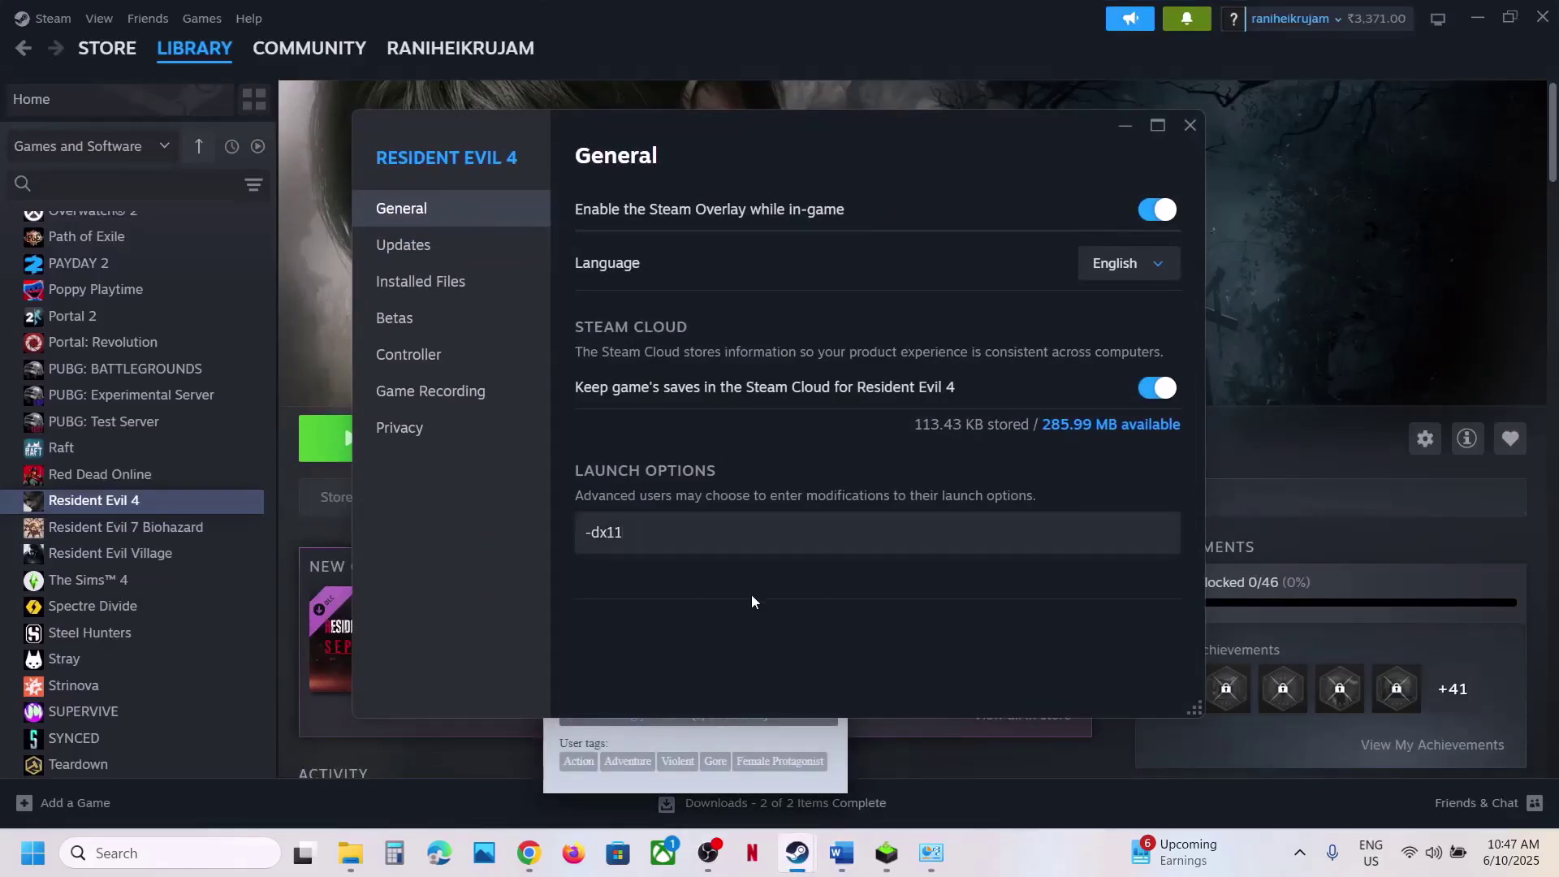
Replace the launch option with -dx12, and clear the launch options again before closing the game's properties
key(ctrl+a)
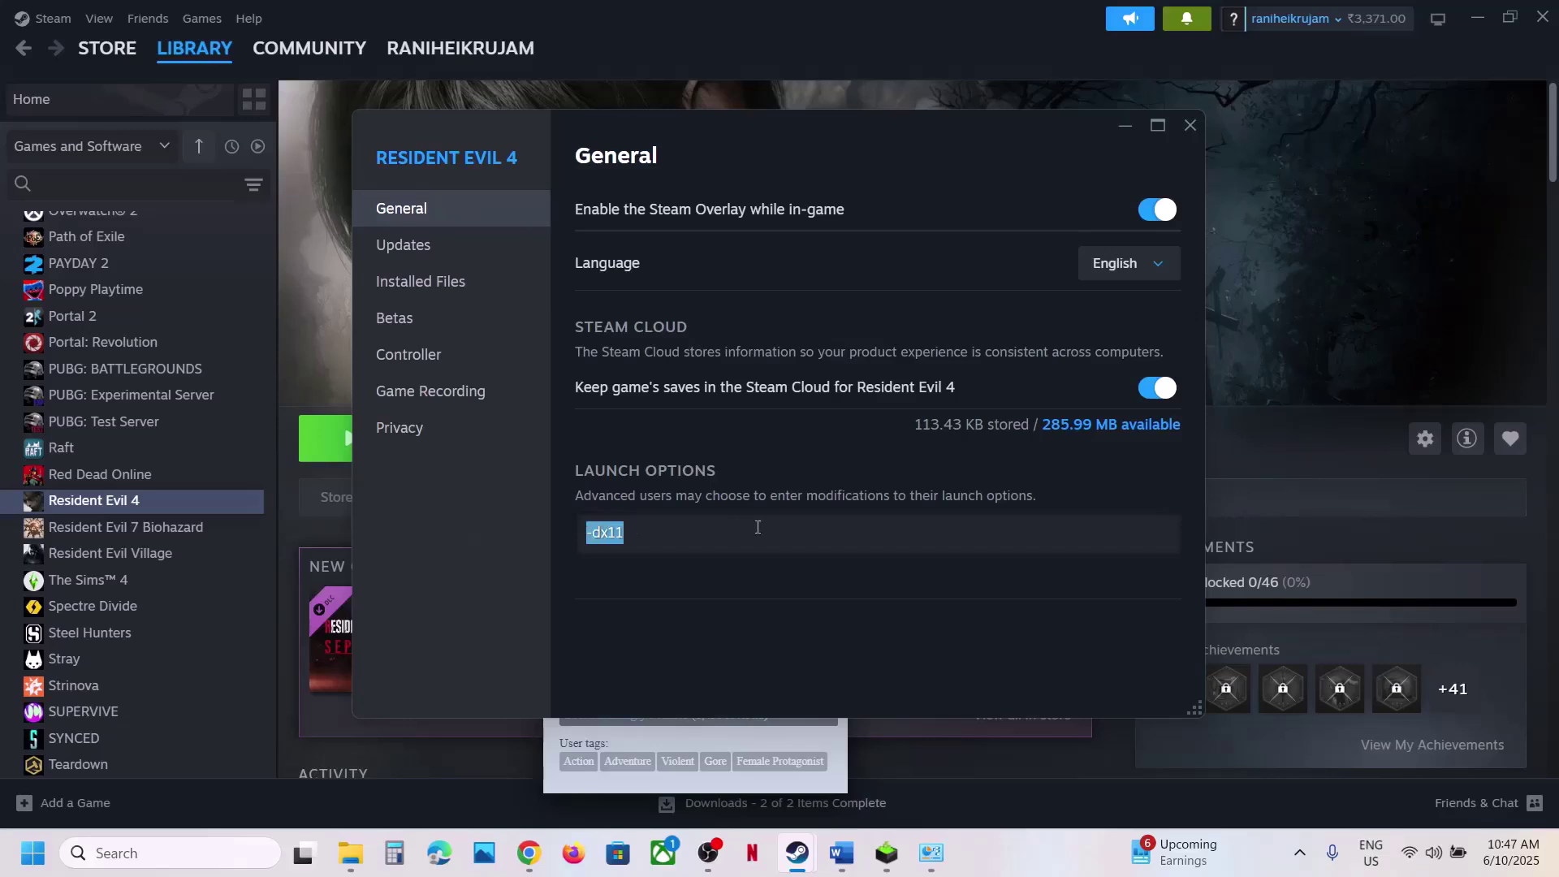
key(BackSpace)
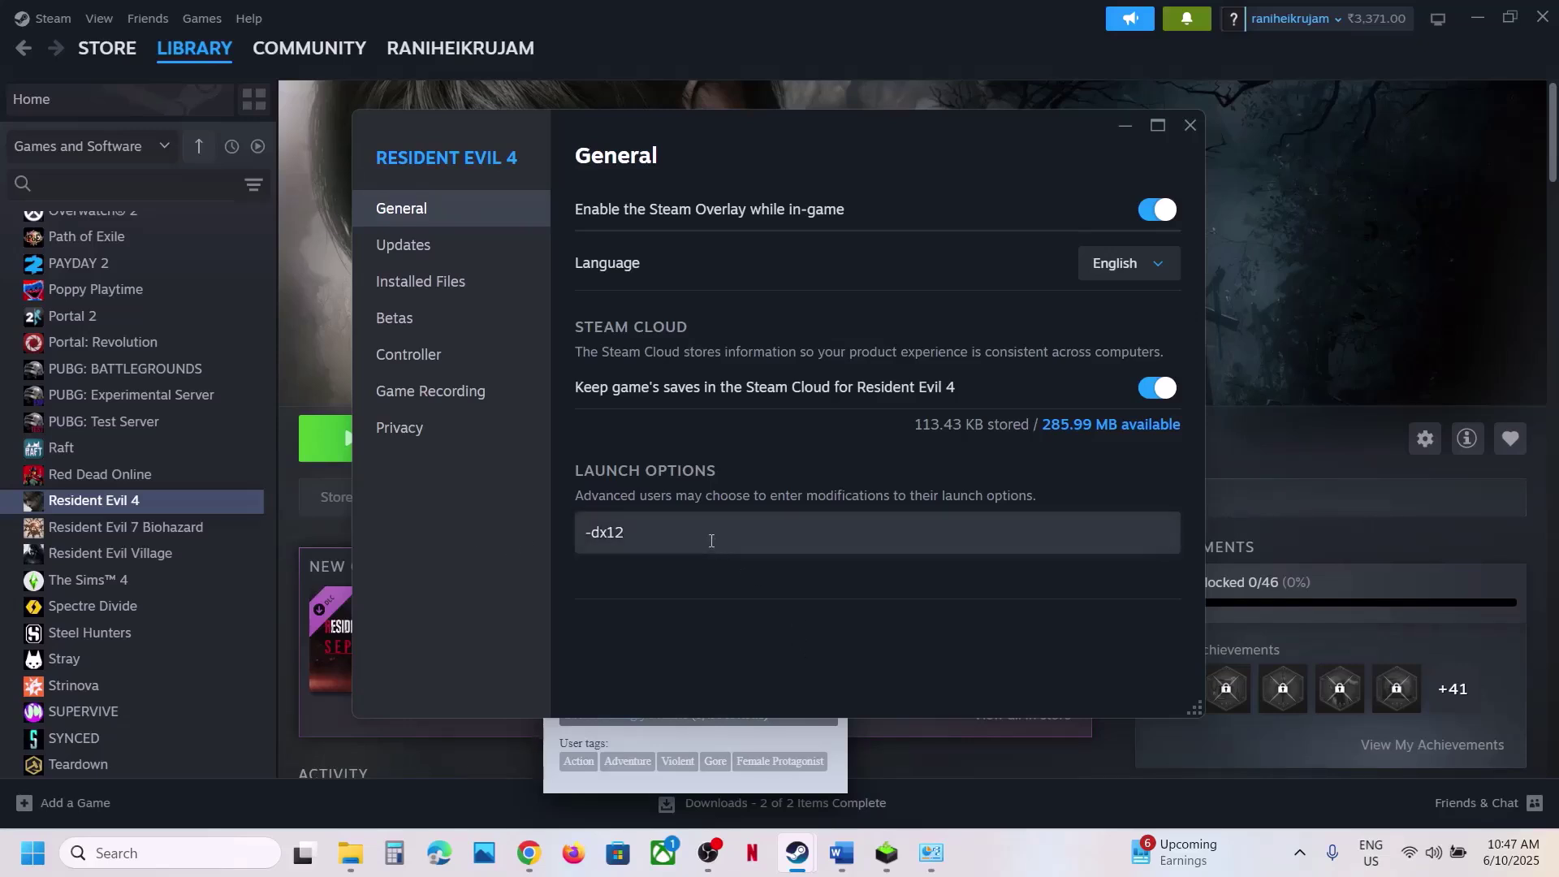
key(ctrl+a)
key(BackSpace)
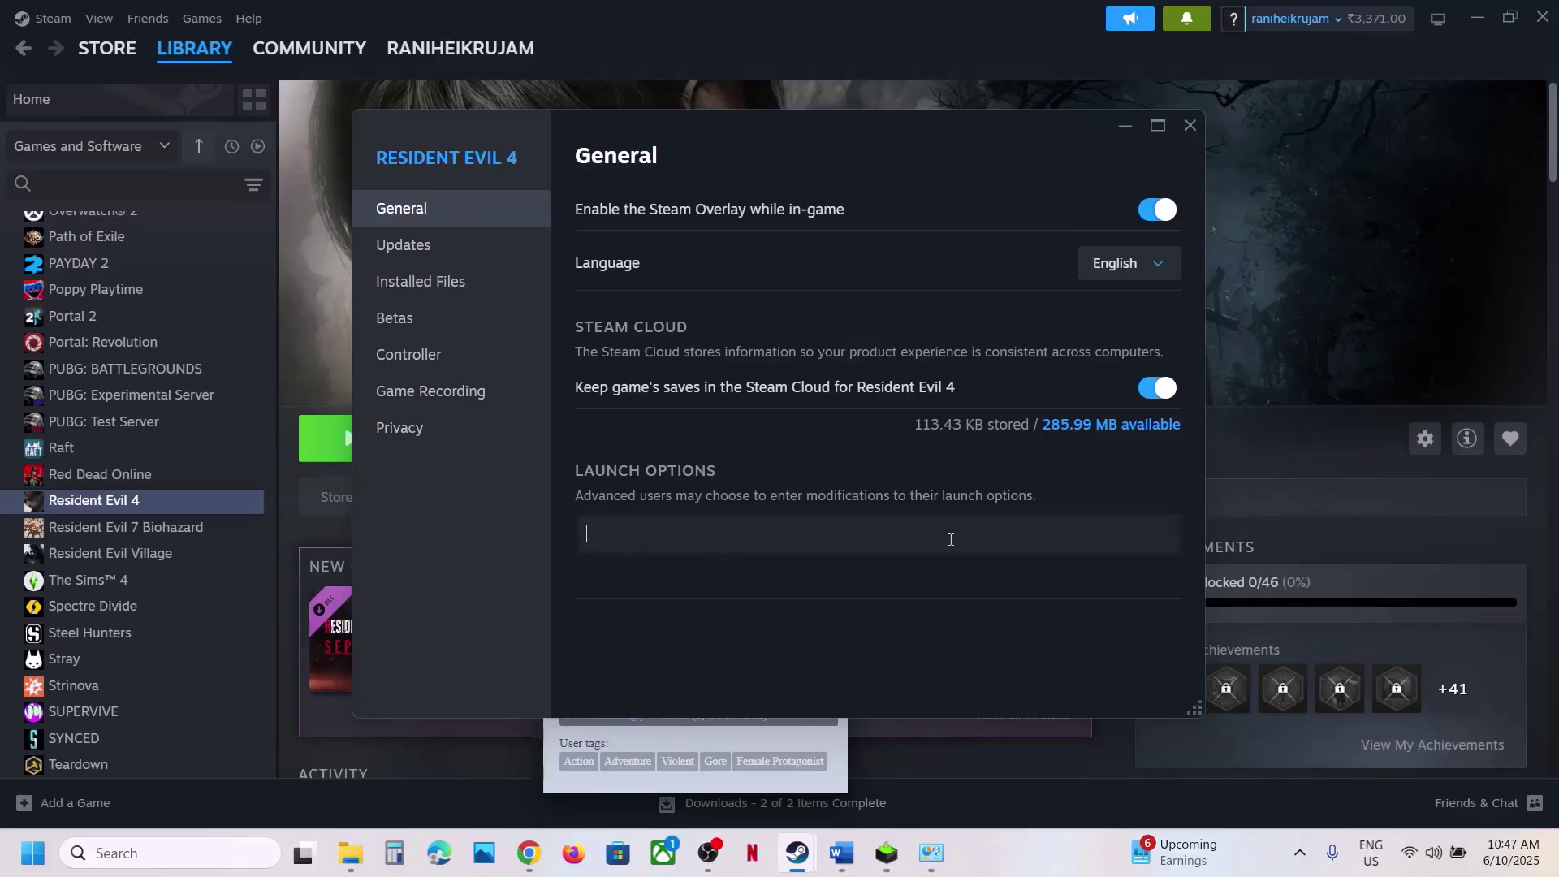
click(1190, 126)
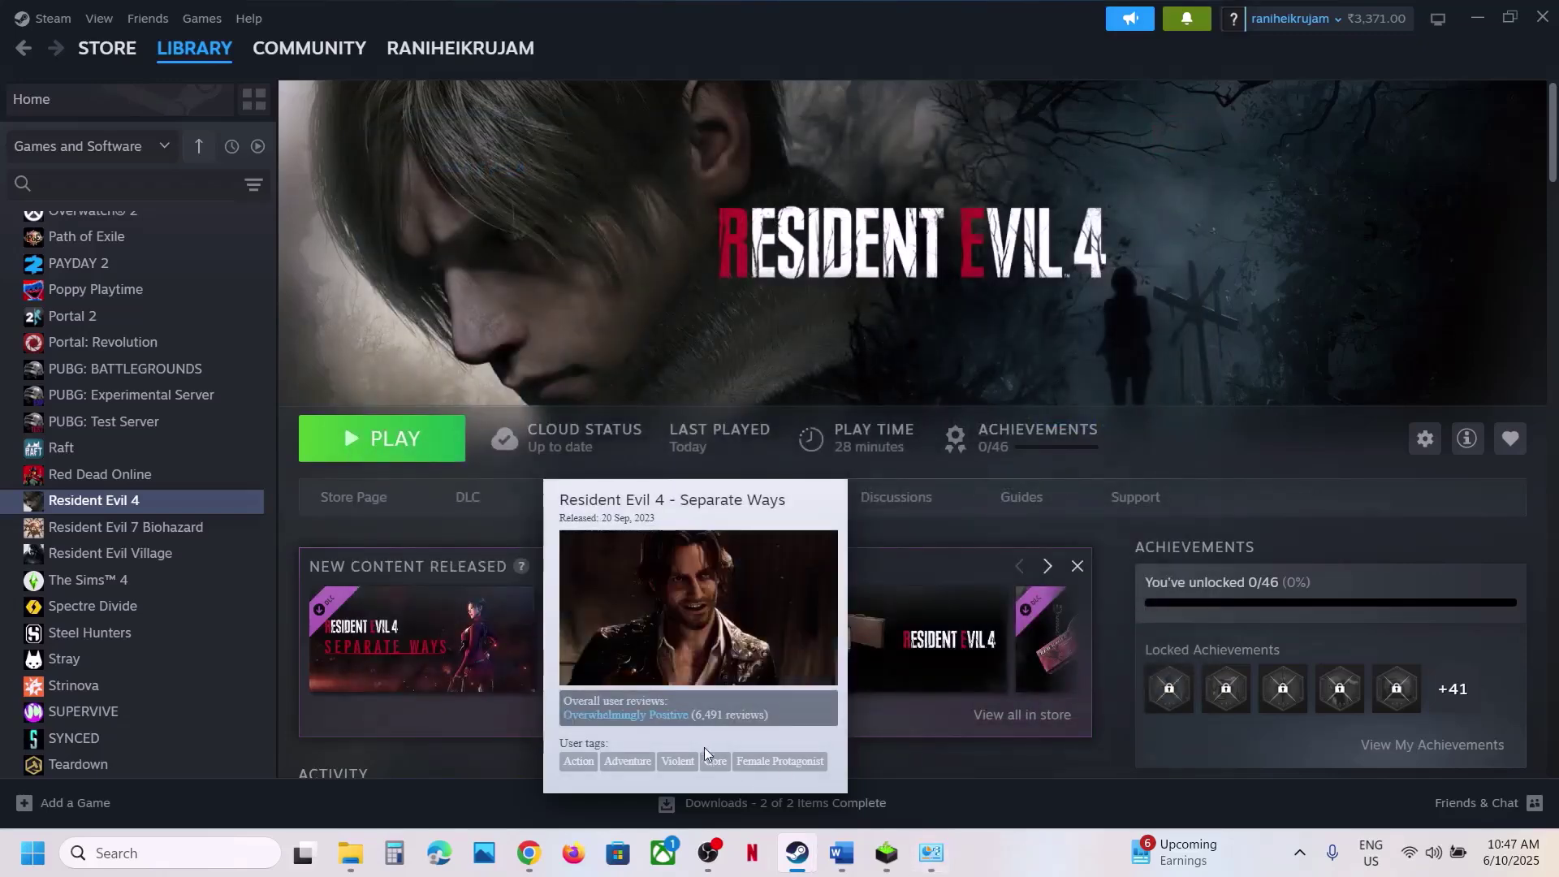
Return to the Word document and highlight "Run the game from the game installation folder" in Step 7
click(841, 852)
scroll(519, 505, down, 3)
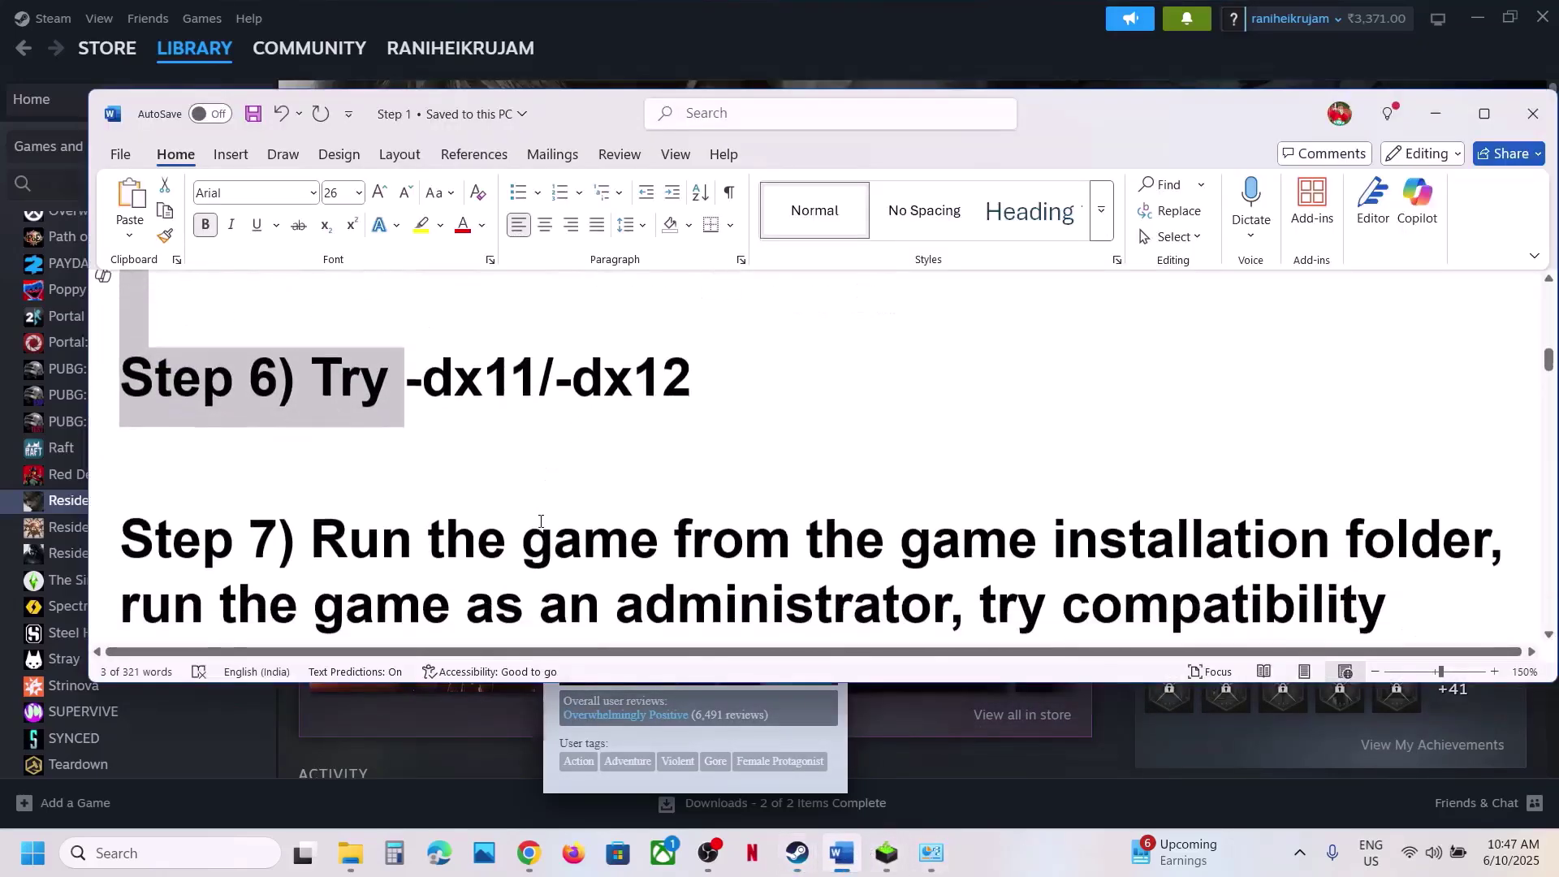
click(648, 464)
drag(312, 466, 1489, 466)
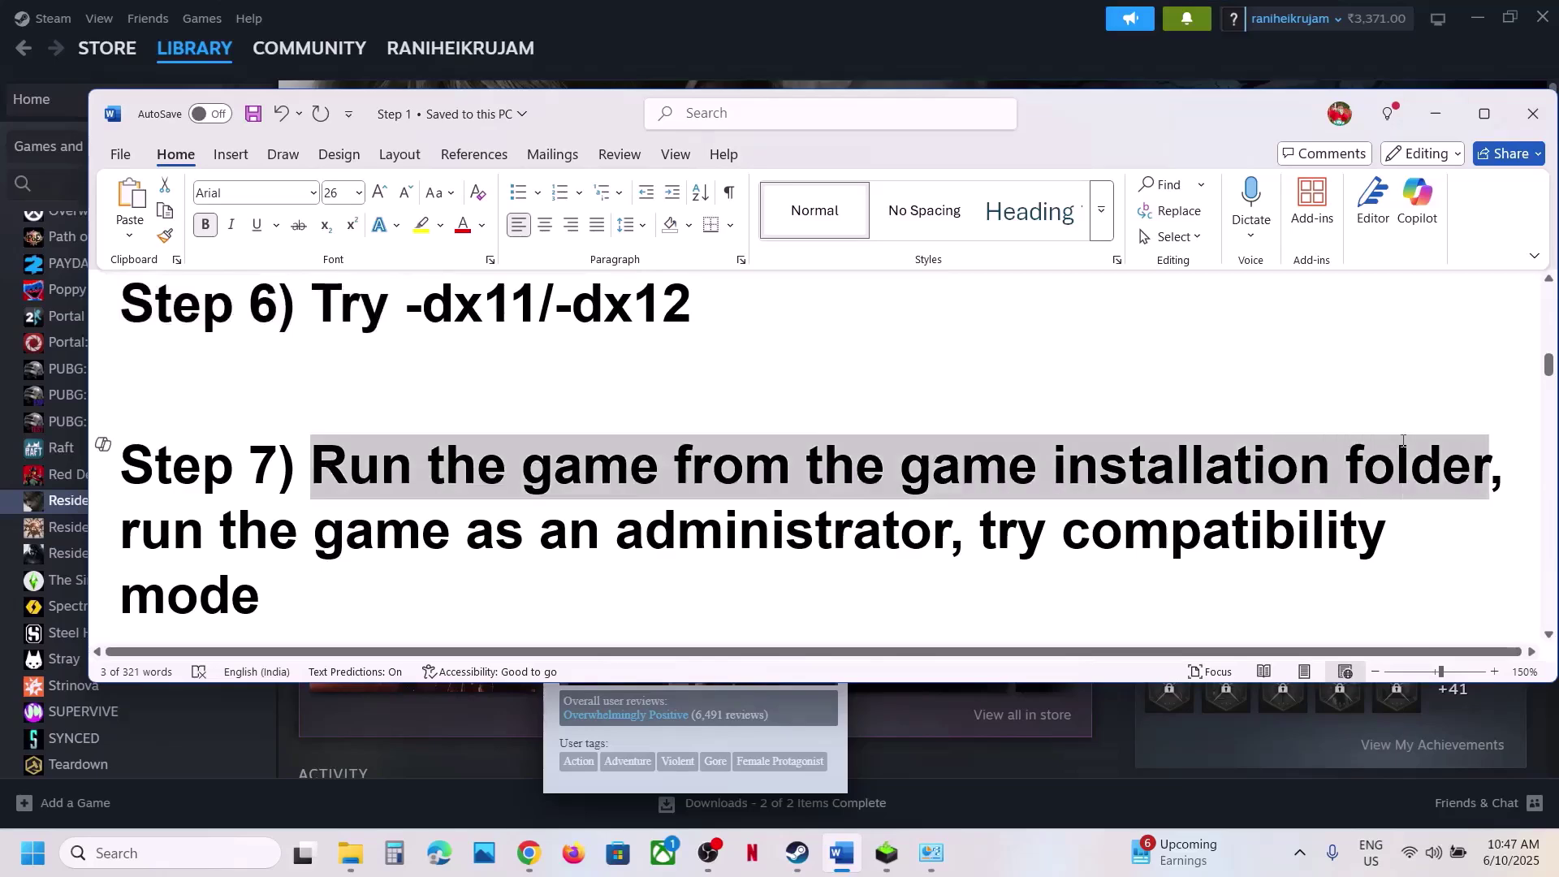
From the Steam library, open the local installation folder of Resident Evil 4 and maximize its window
click(840, 27)
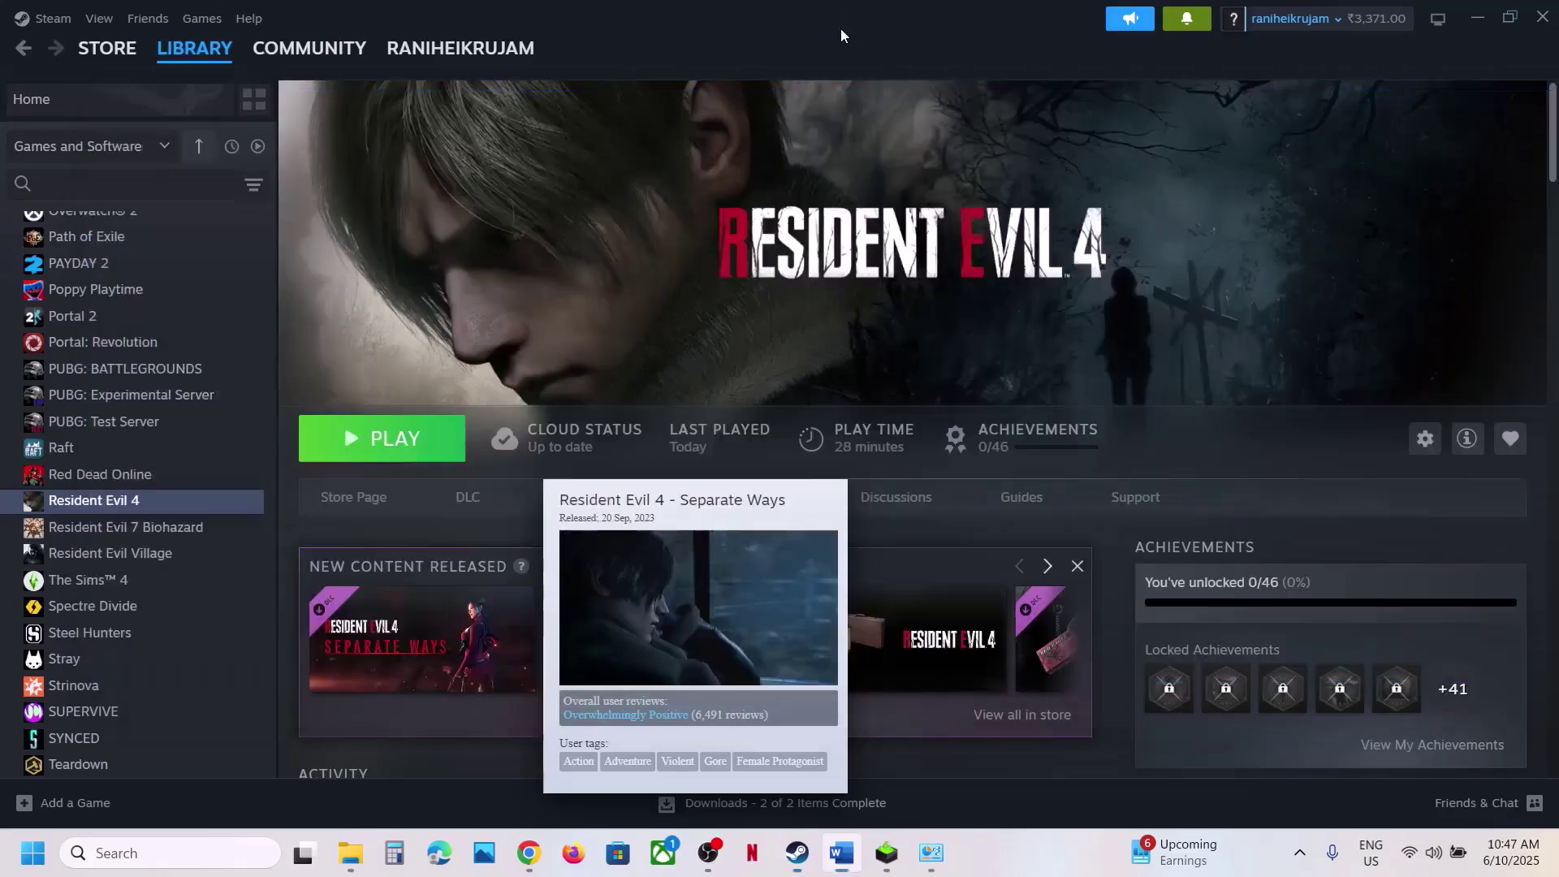
click(126, 474)
click(126, 501)
right_click(125, 505)
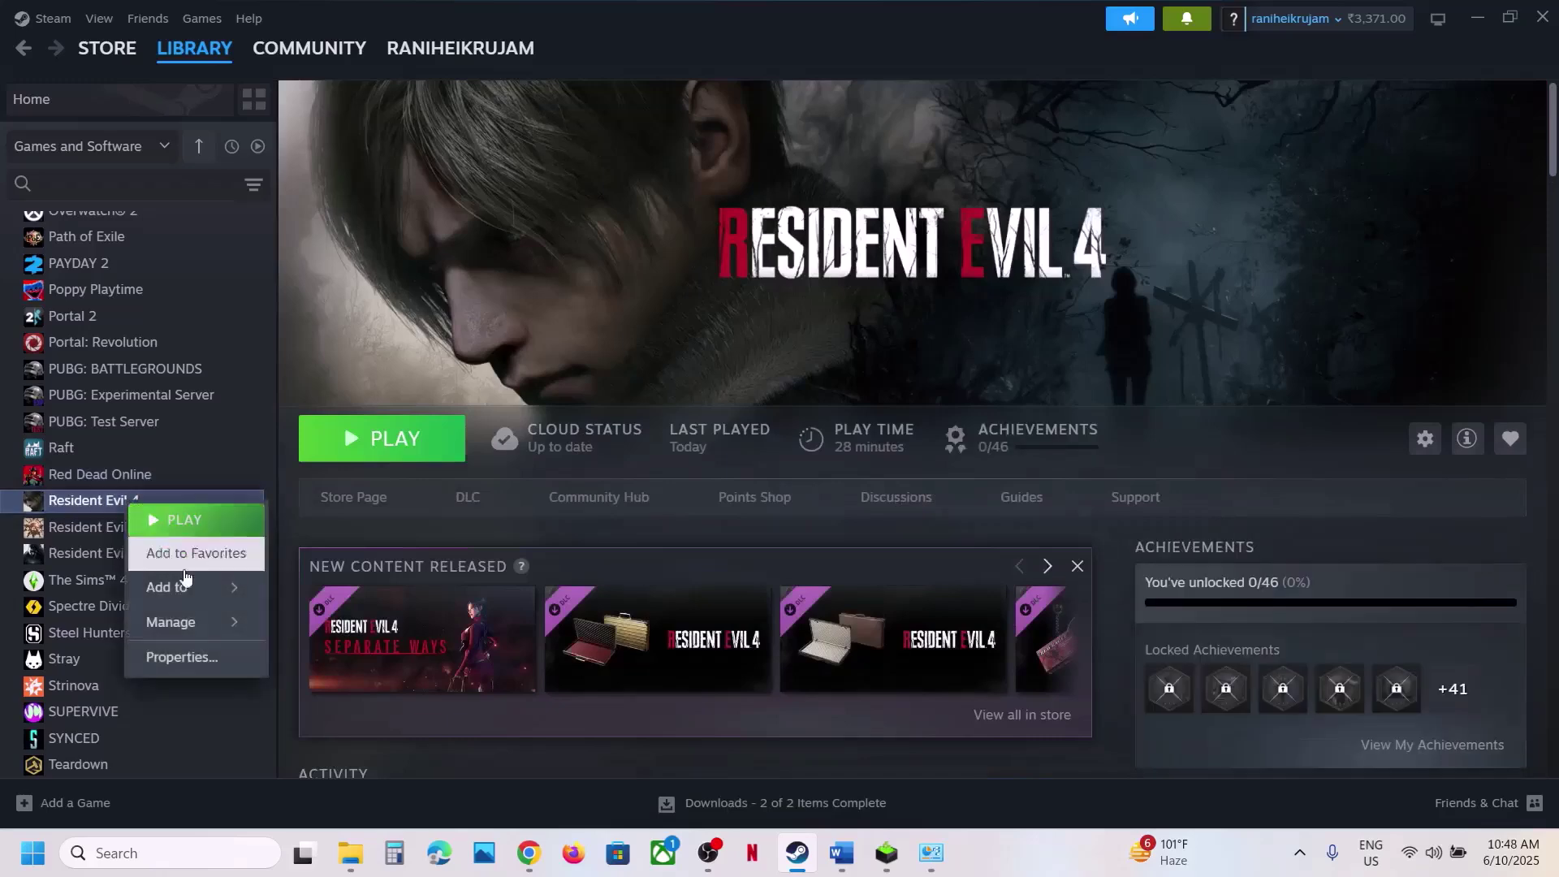
mouse_move(204, 626)
click(357, 655)
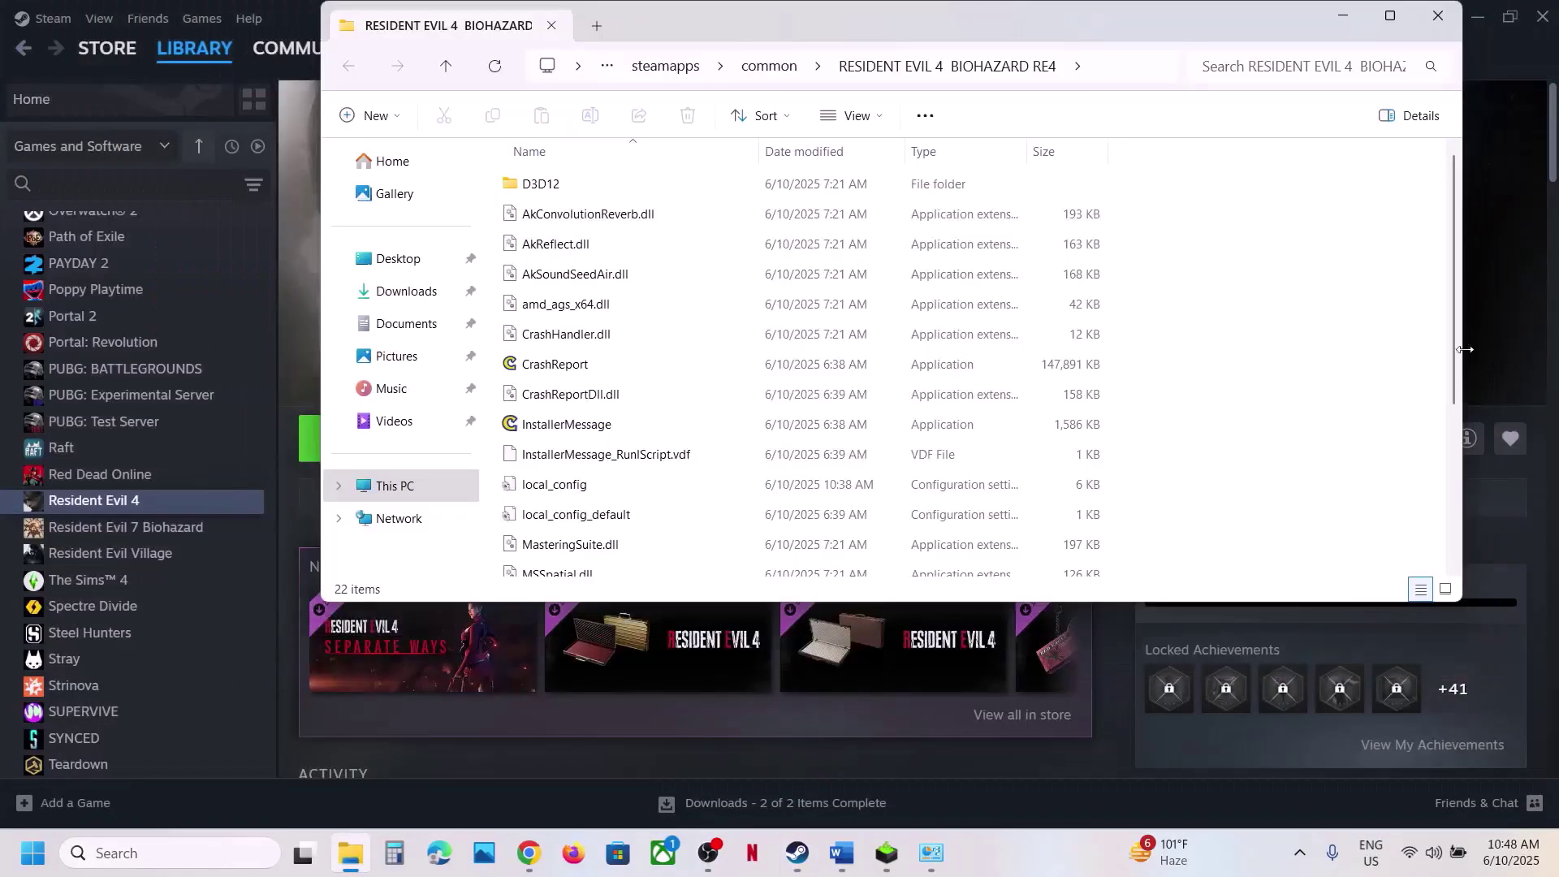
click(1386, 25)
scroll(324, 487, down, 1)
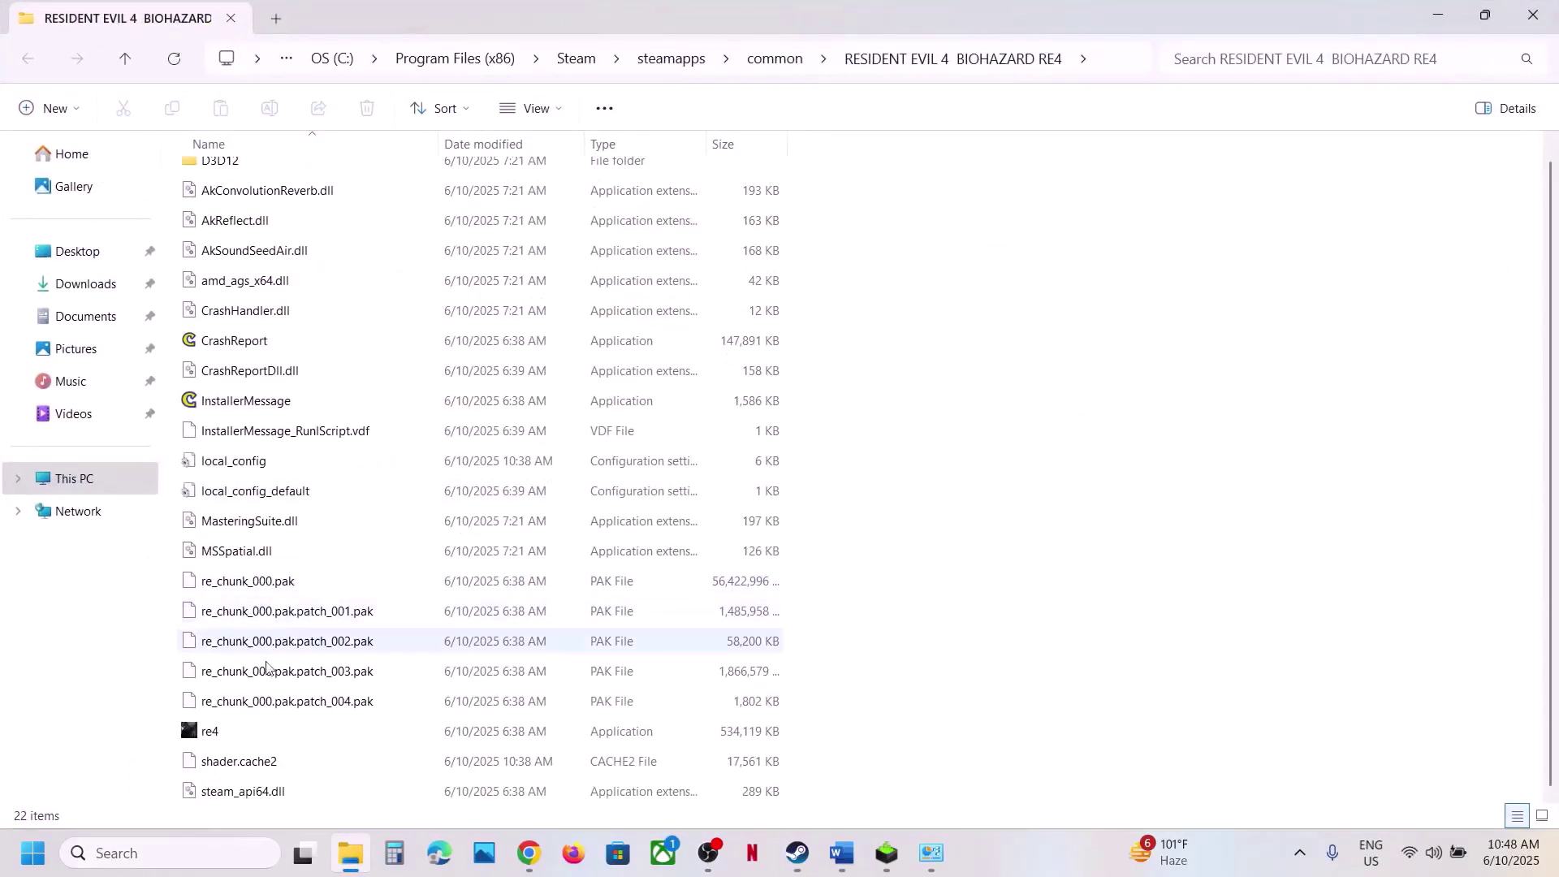
Set the re4 application to run as an administrator in its compatibility properties and save the change
click(296, 733)
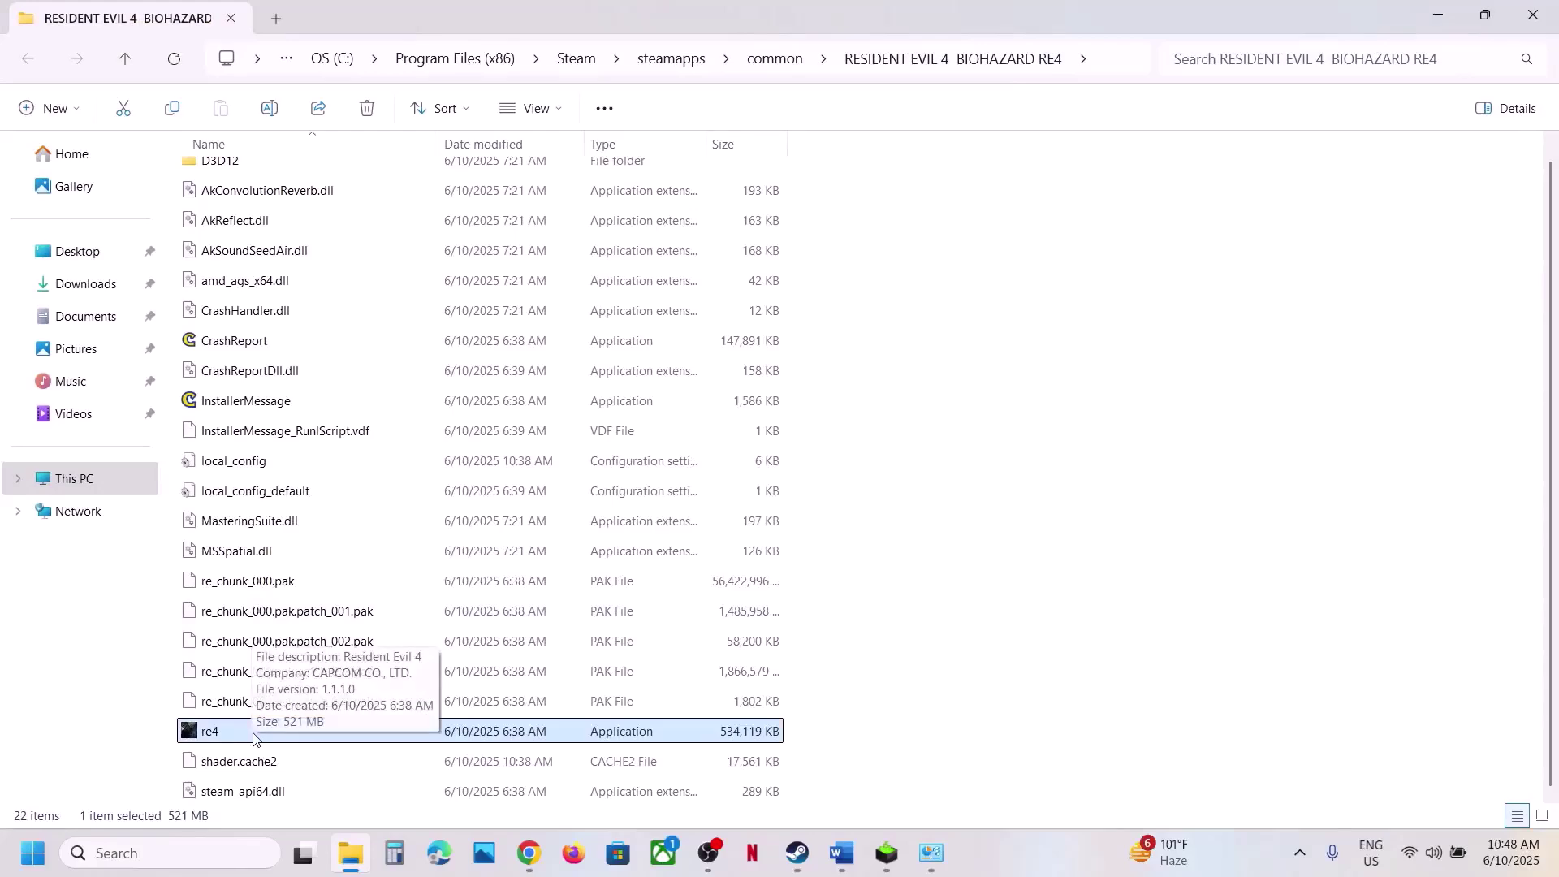
right_click(246, 739)
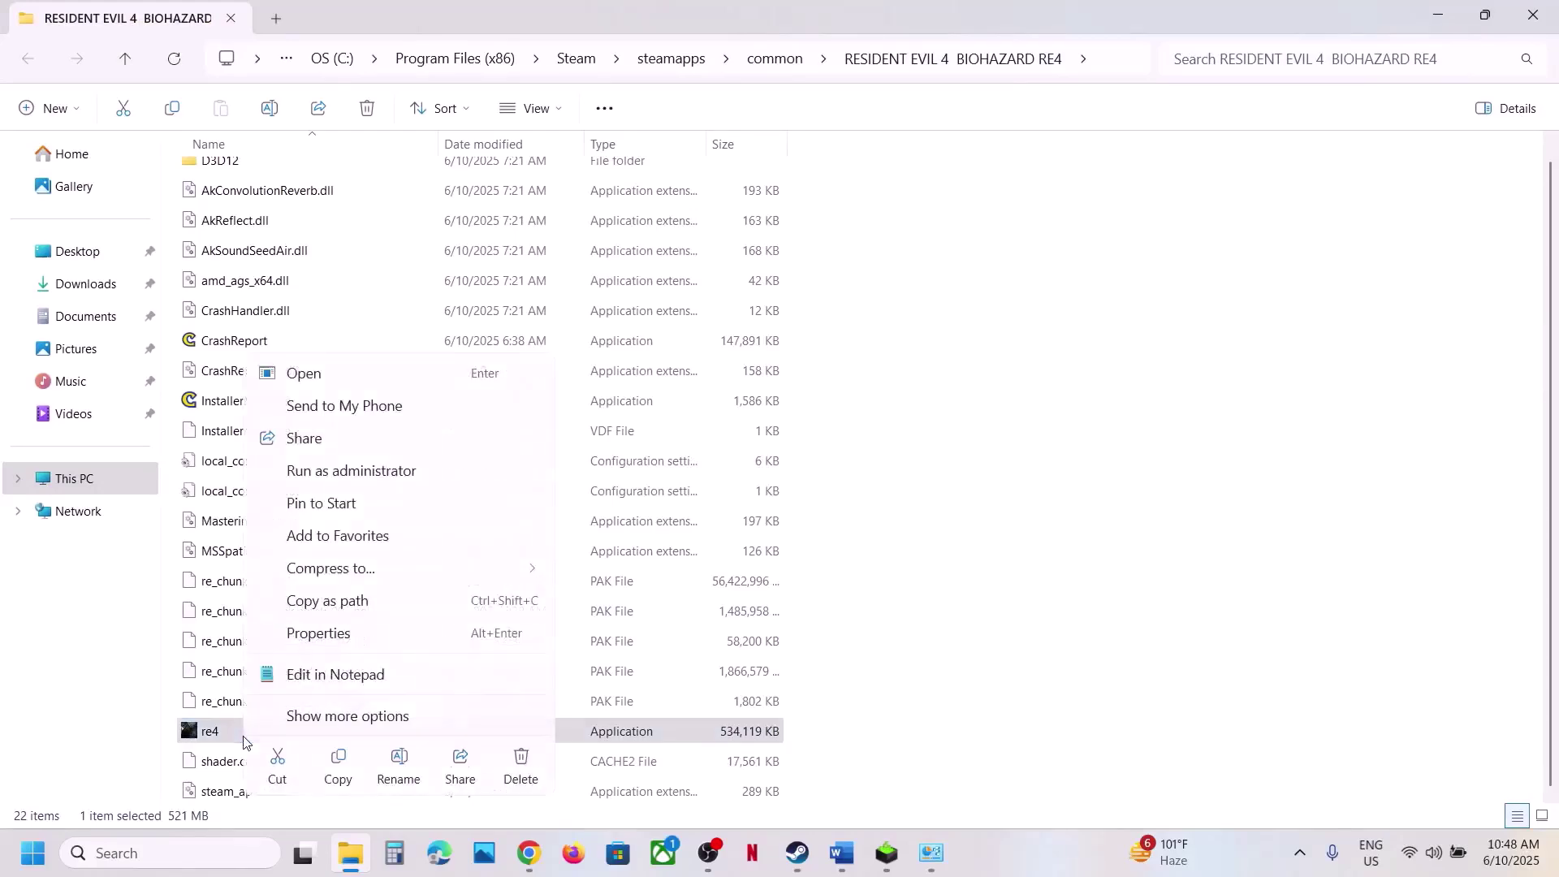
click(318, 633)
click(463, 320)
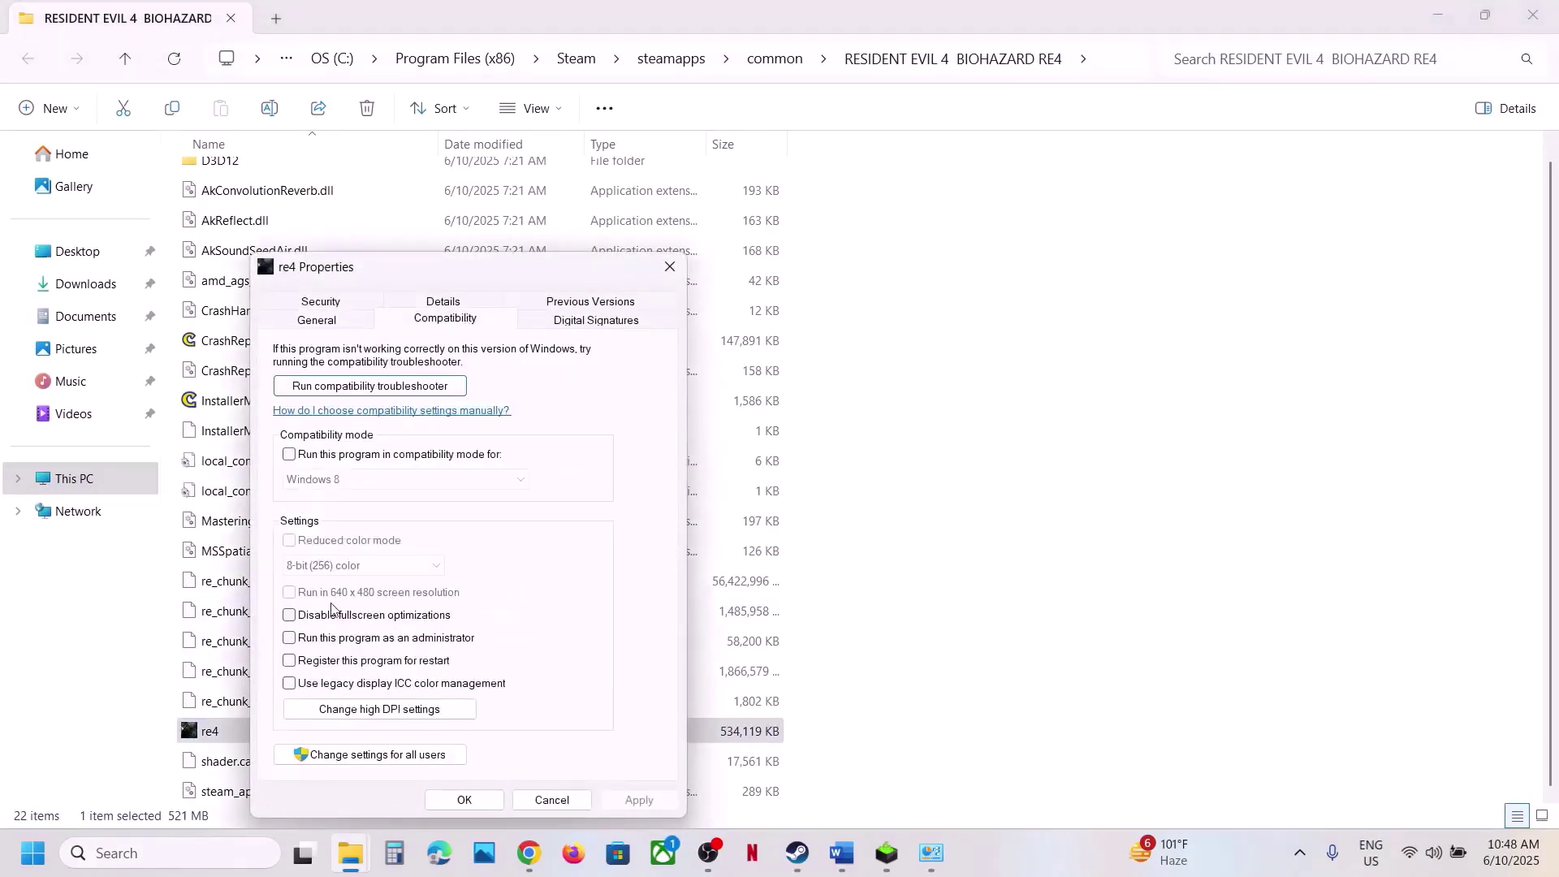
click(295, 641)
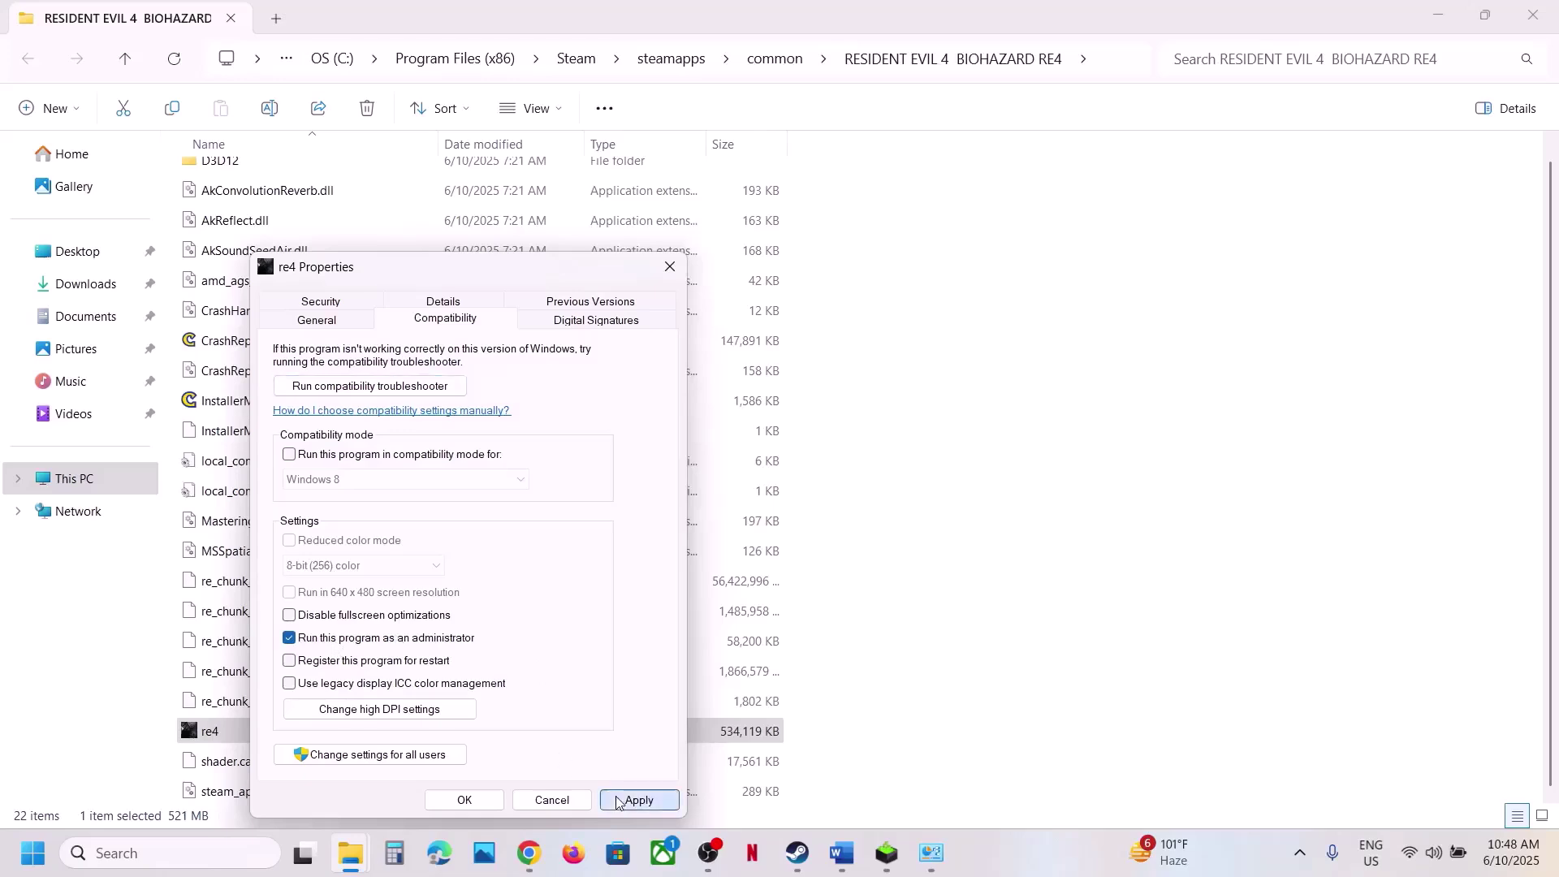
click(617, 802)
click(474, 803)
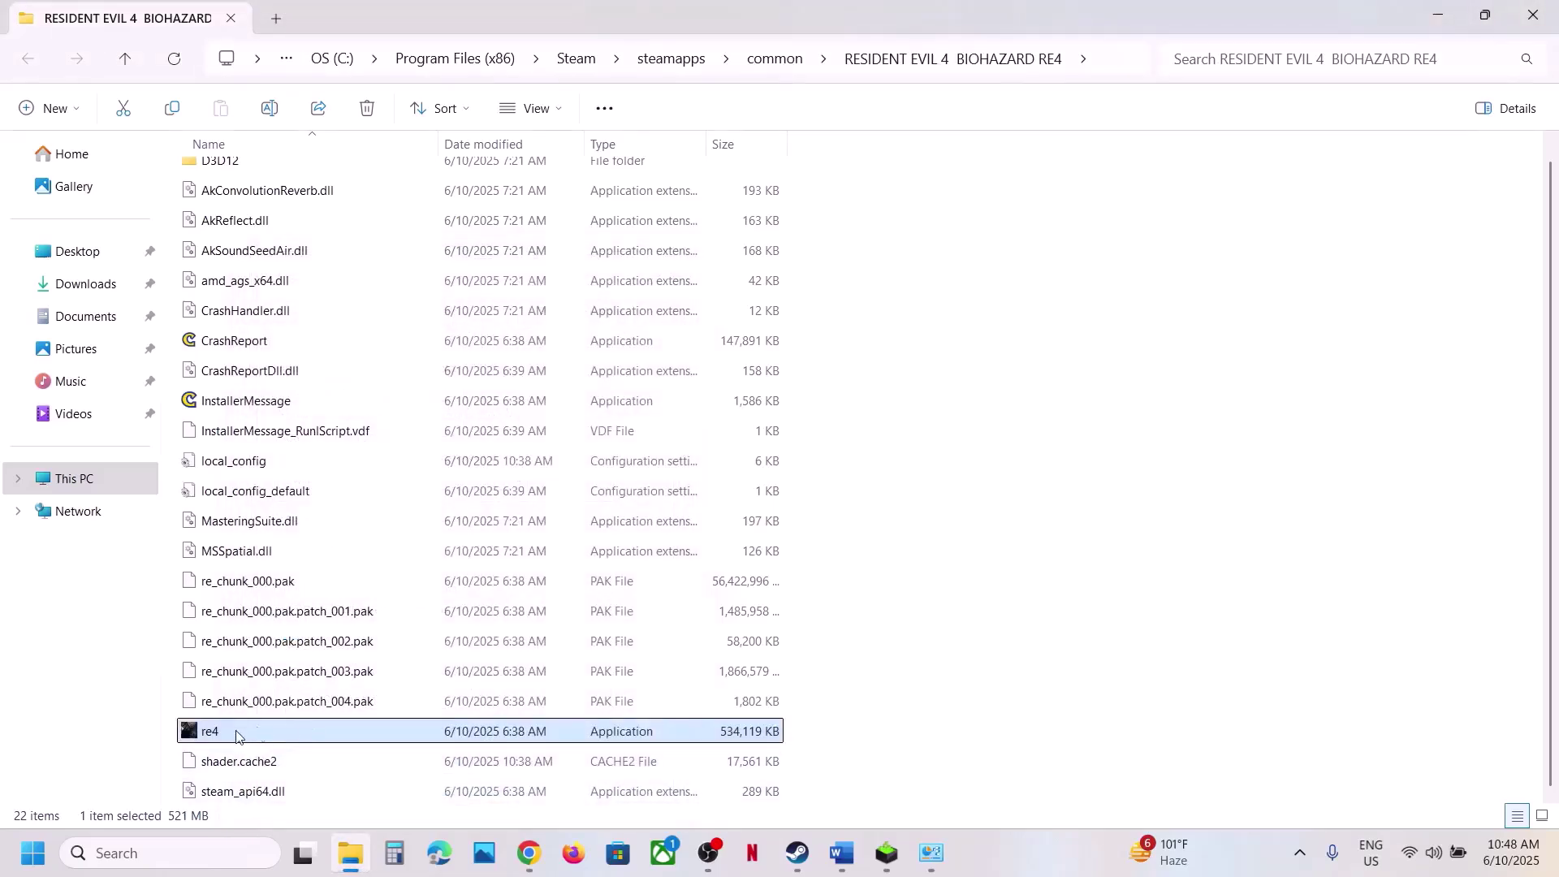
Reopen the re4 compatibility properties, enable compatibility mode for Windows 8 and save the change
right_click(233, 736)
click(324, 638)
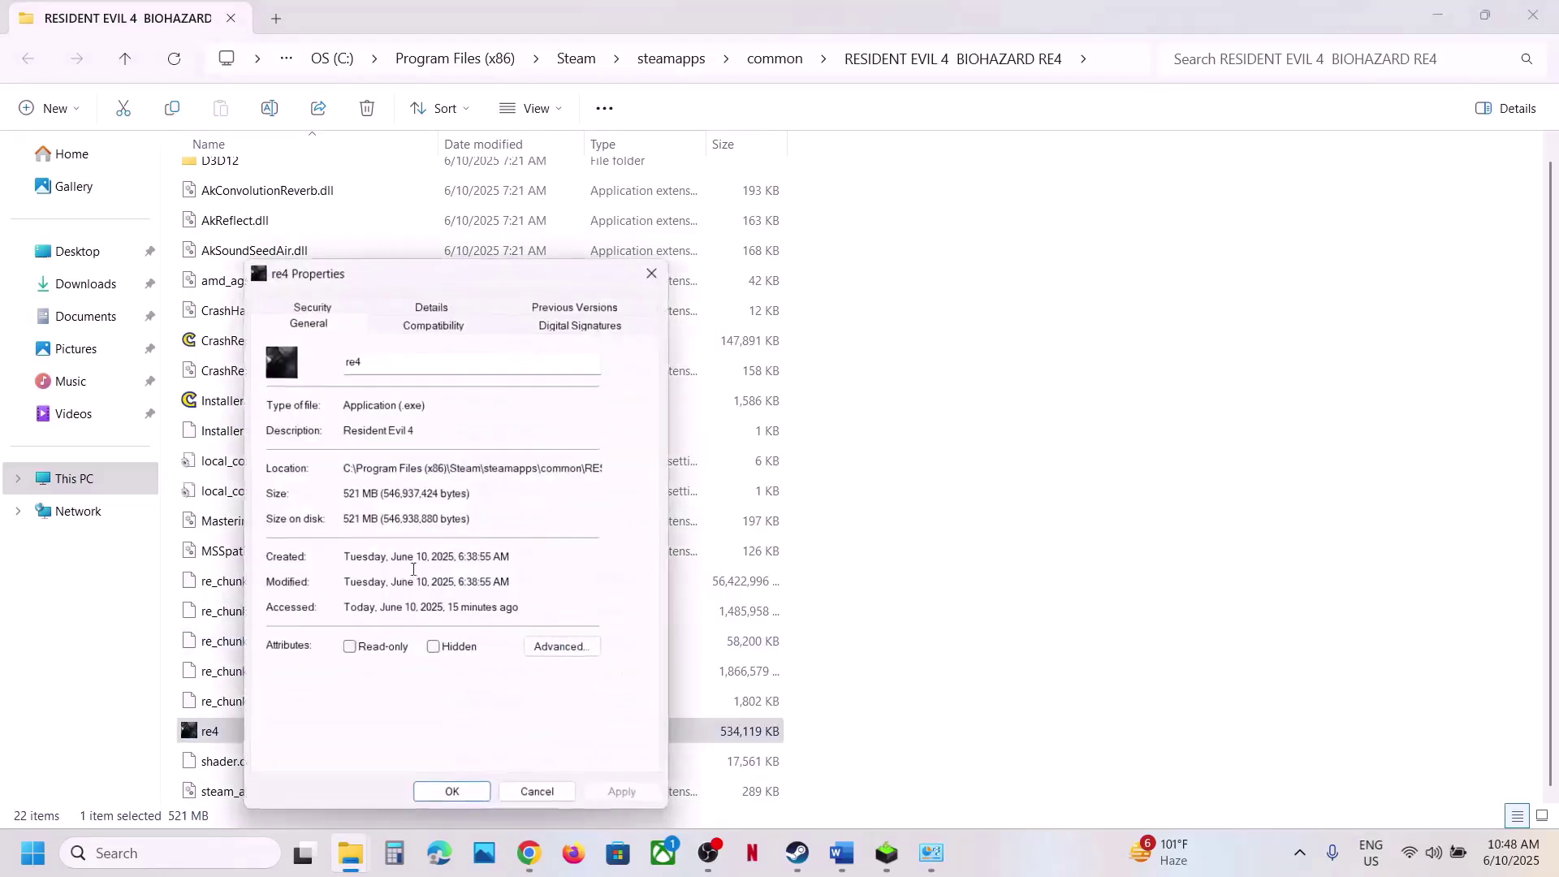
click(414, 325)
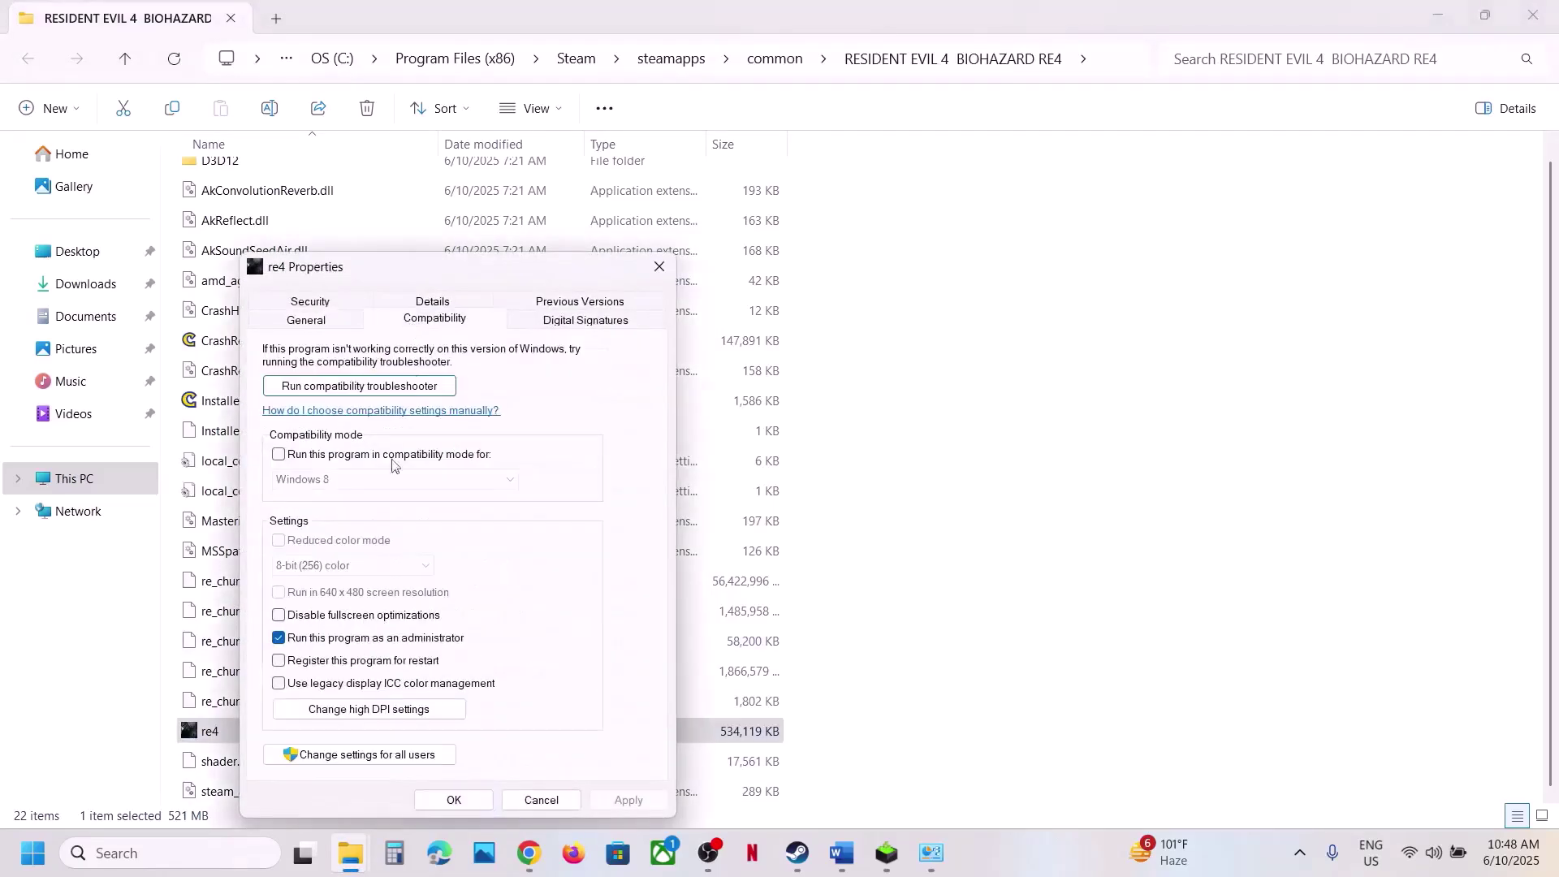
click(274, 460)
click(628, 801)
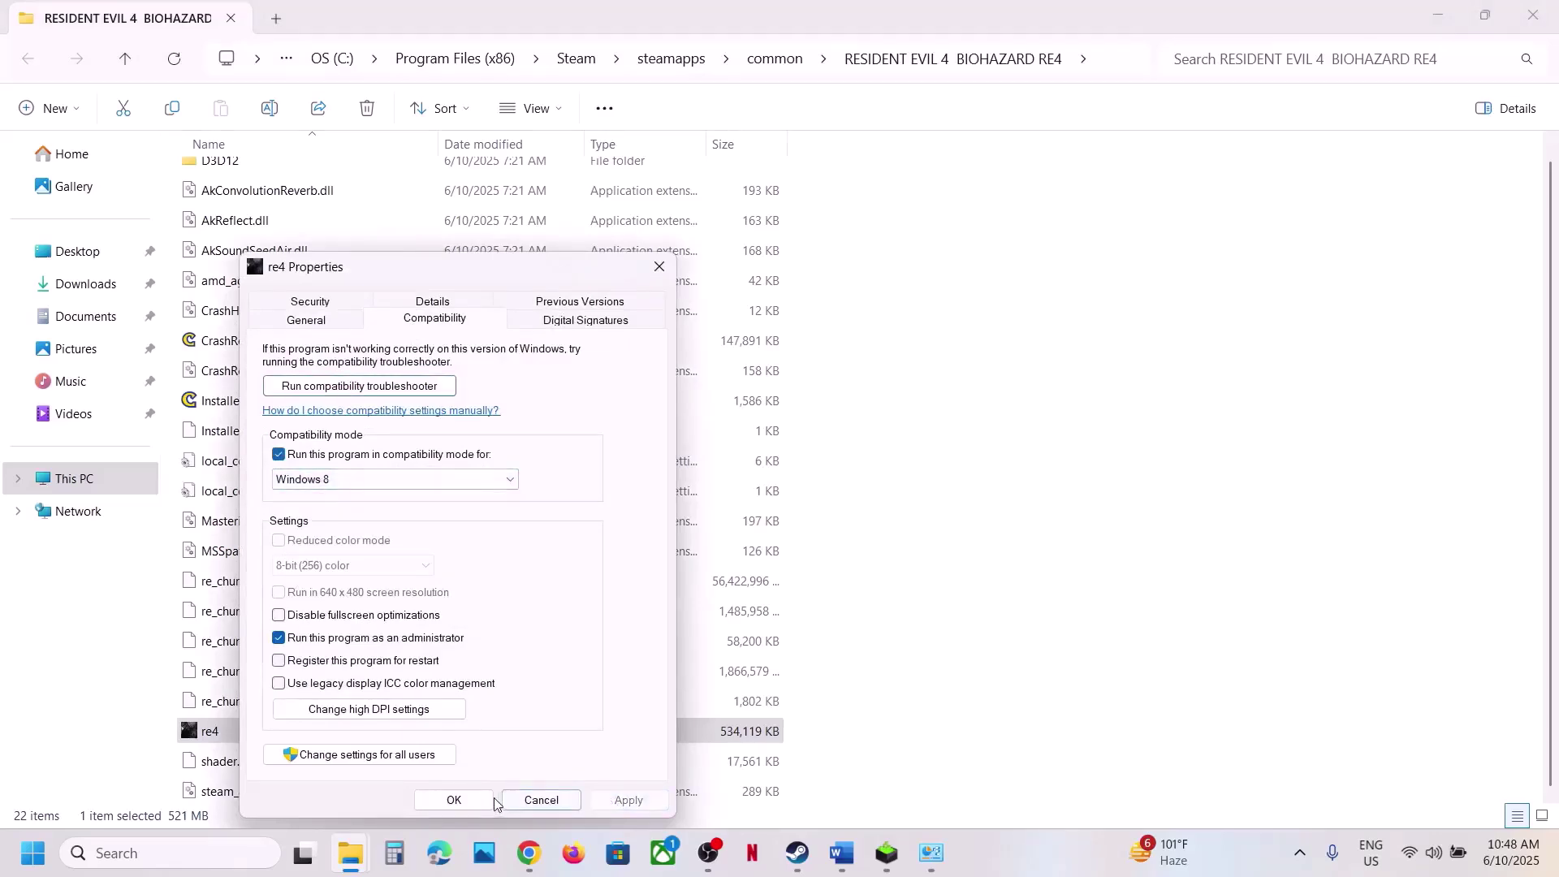
click(455, 801)
Change the compatibility mode of the re4 application to Windows 7 and apply it
right_click(258, 737)
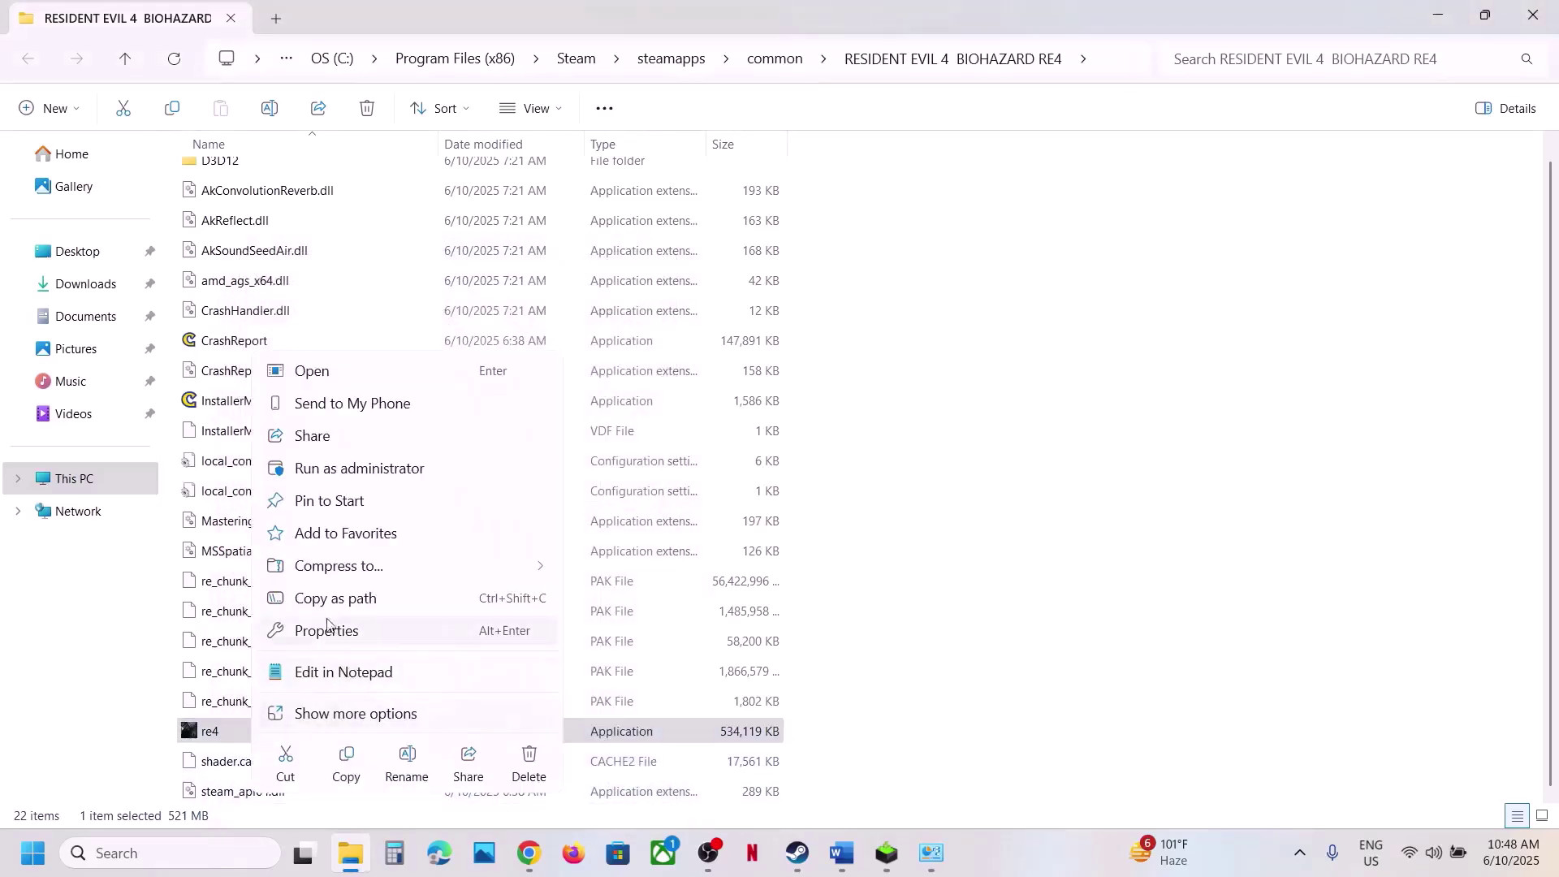
click(325, 639)
click(443, 325)
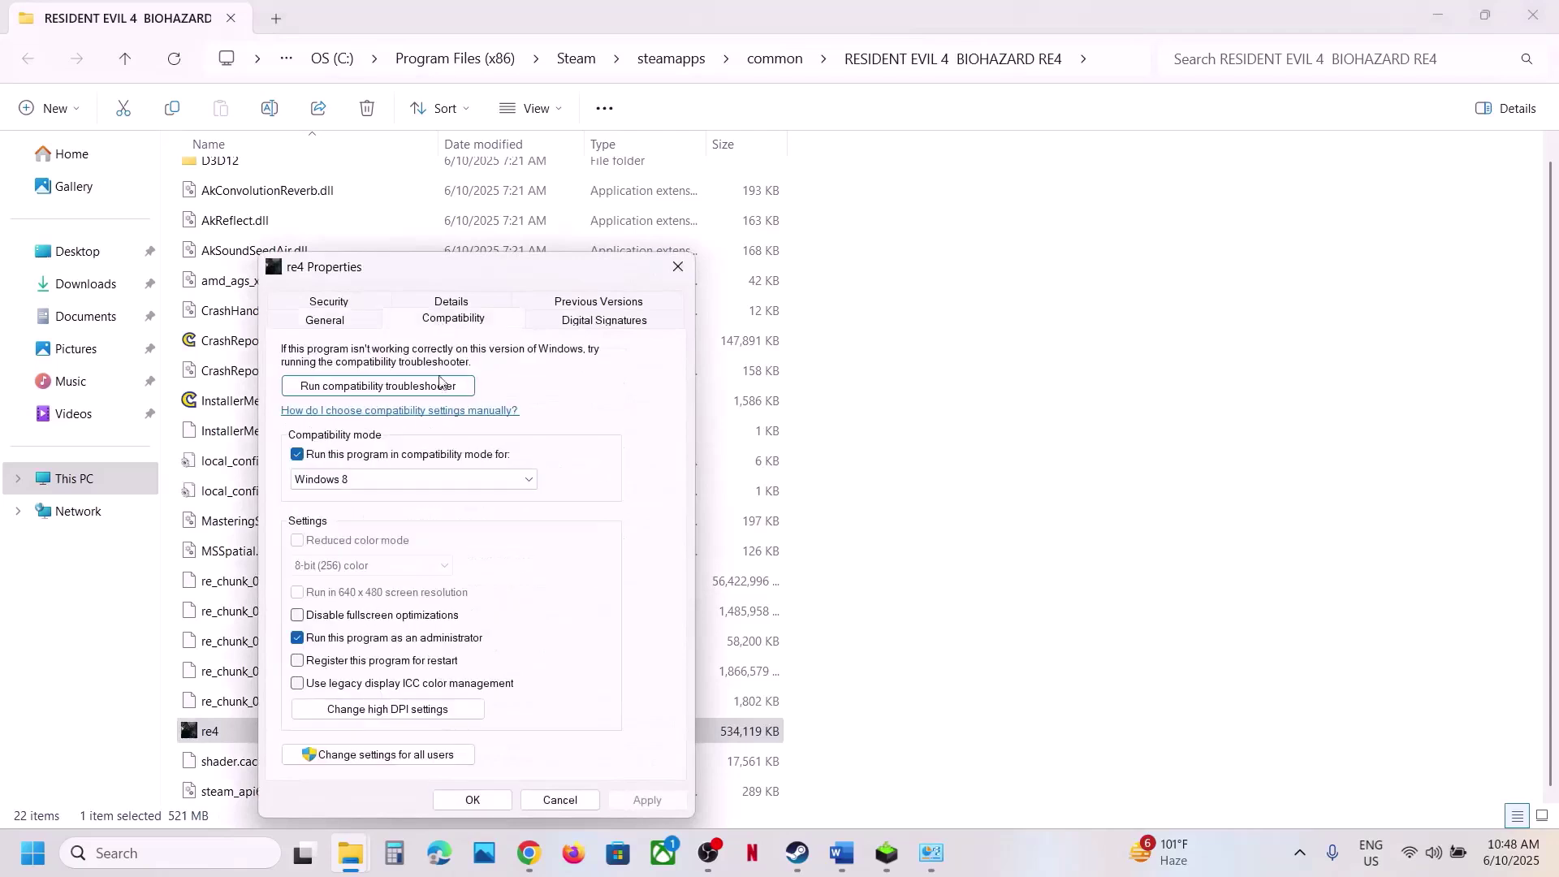
click(358, 480)
click(345, 537)
click(648, 800)
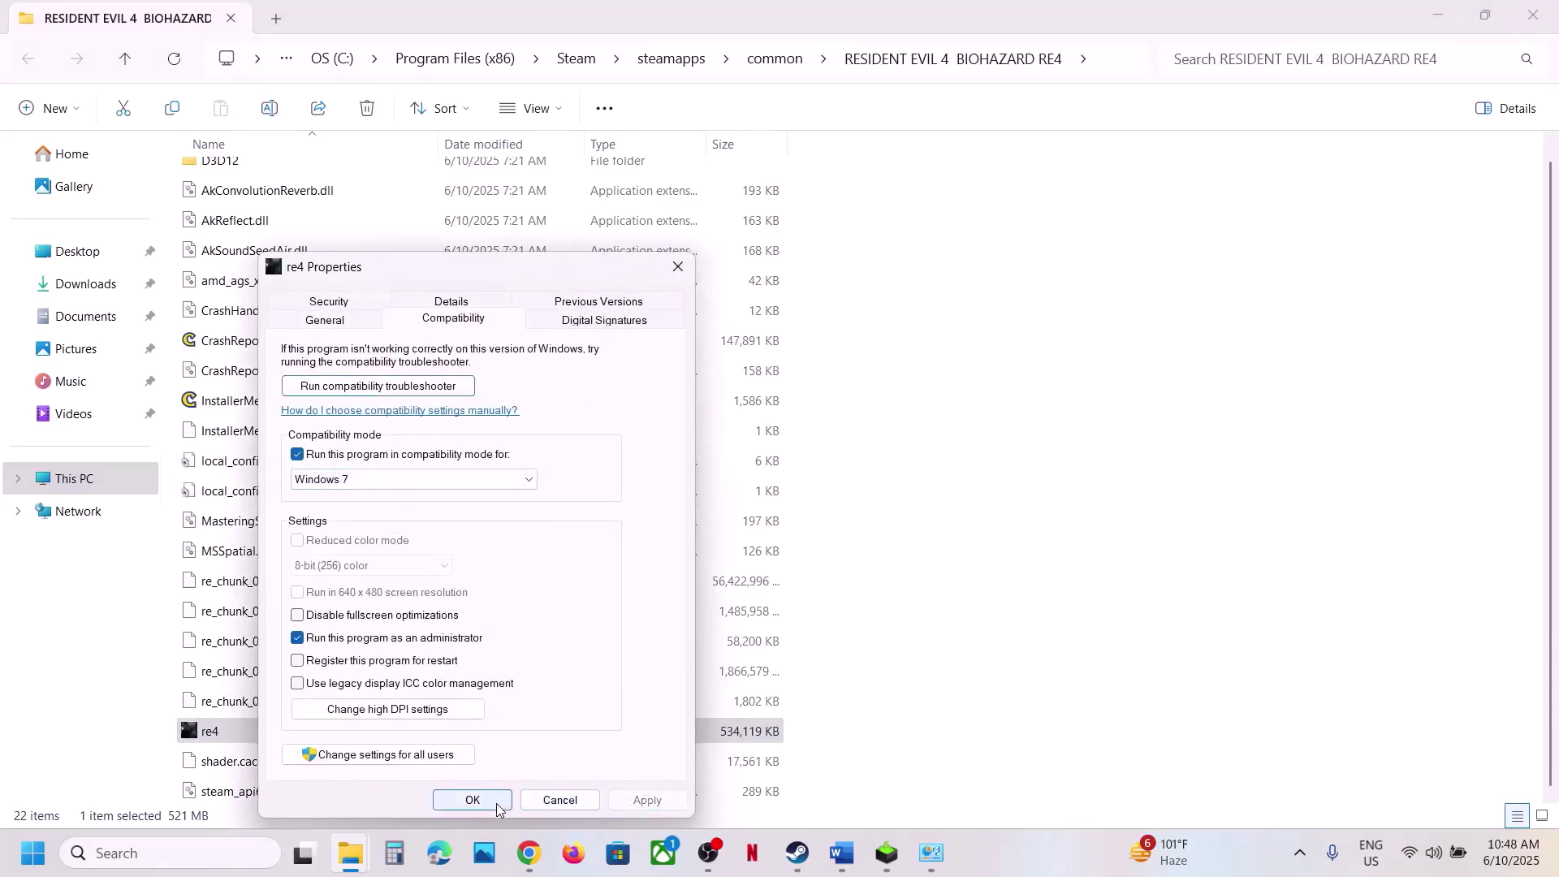
Disable fullscreen optimizations for the re4 application, apply the change and close its properties
click(342, 617)
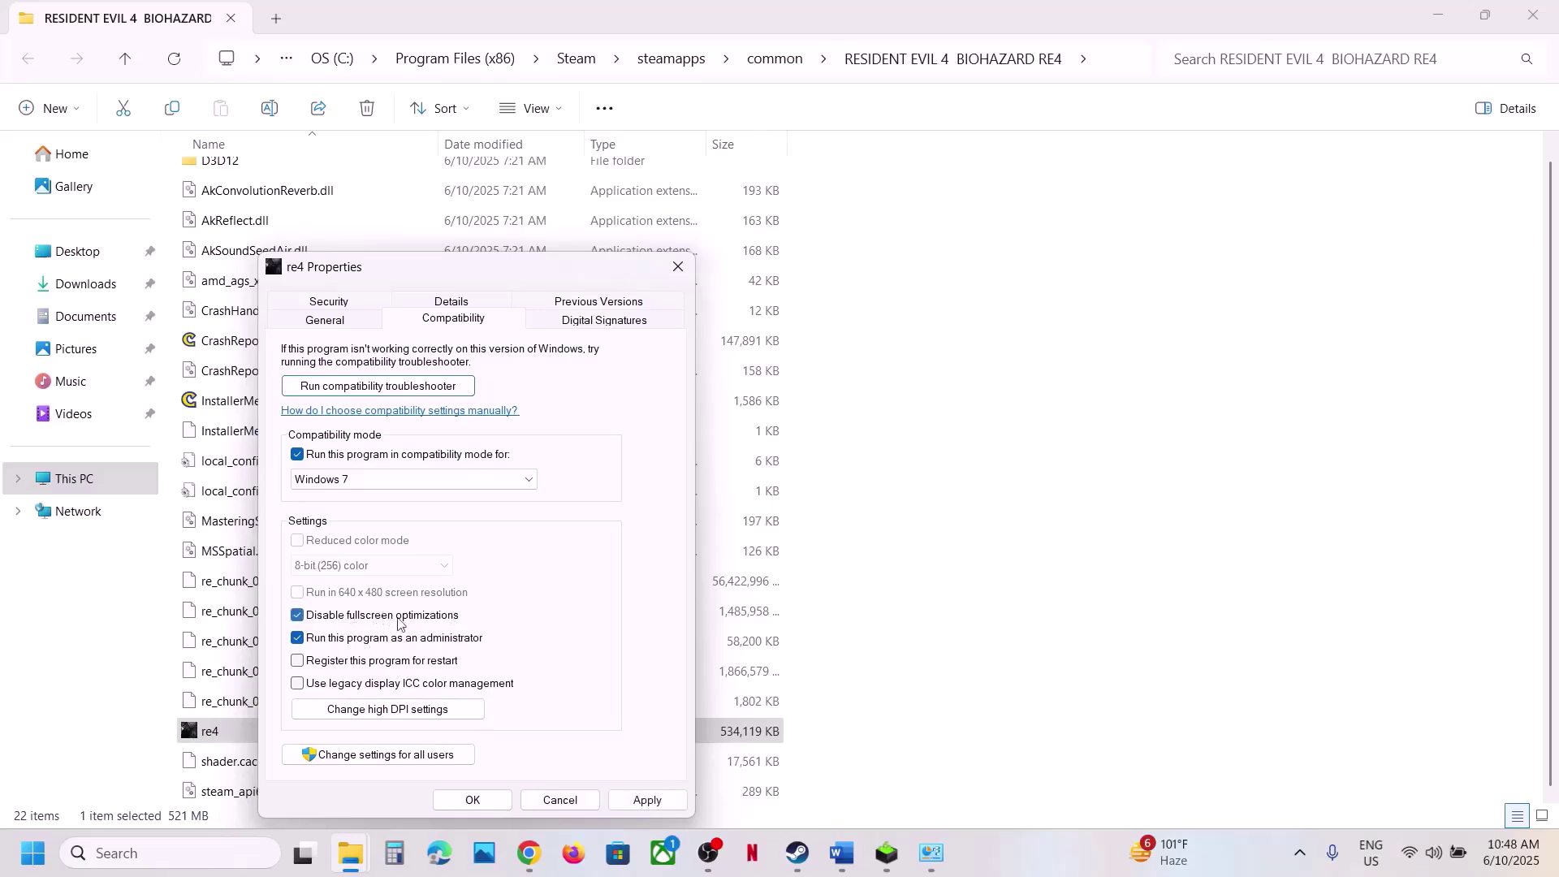
click(648, 801)
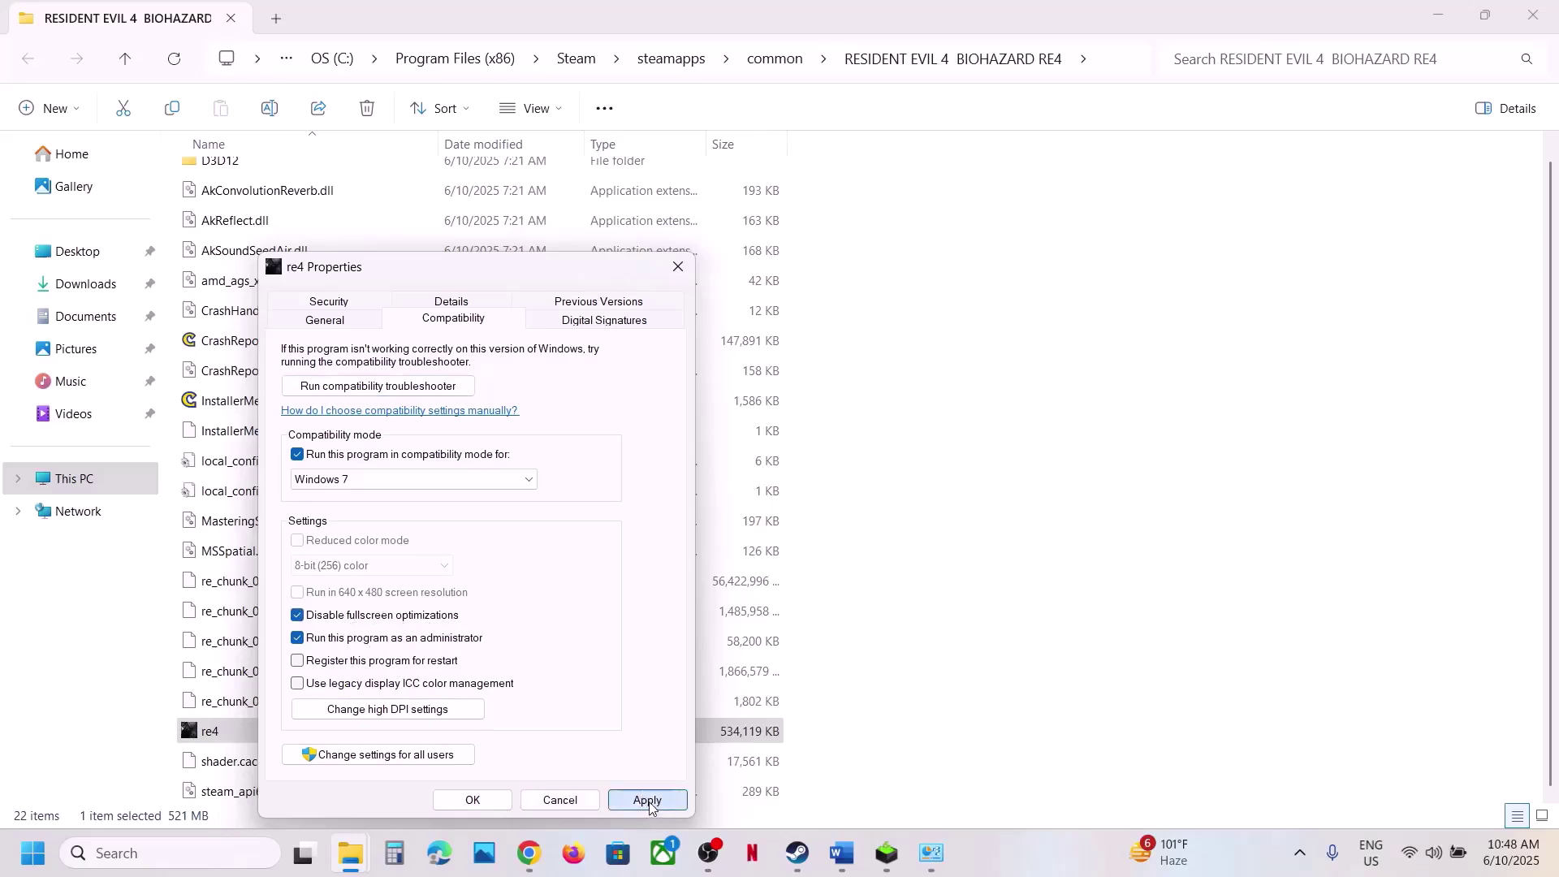
click(487, 803)
Clear compatibility mode, Disable fullscreen optimizations and Run this program as an administrator for re4, and save the properties
right_click(243, 740)
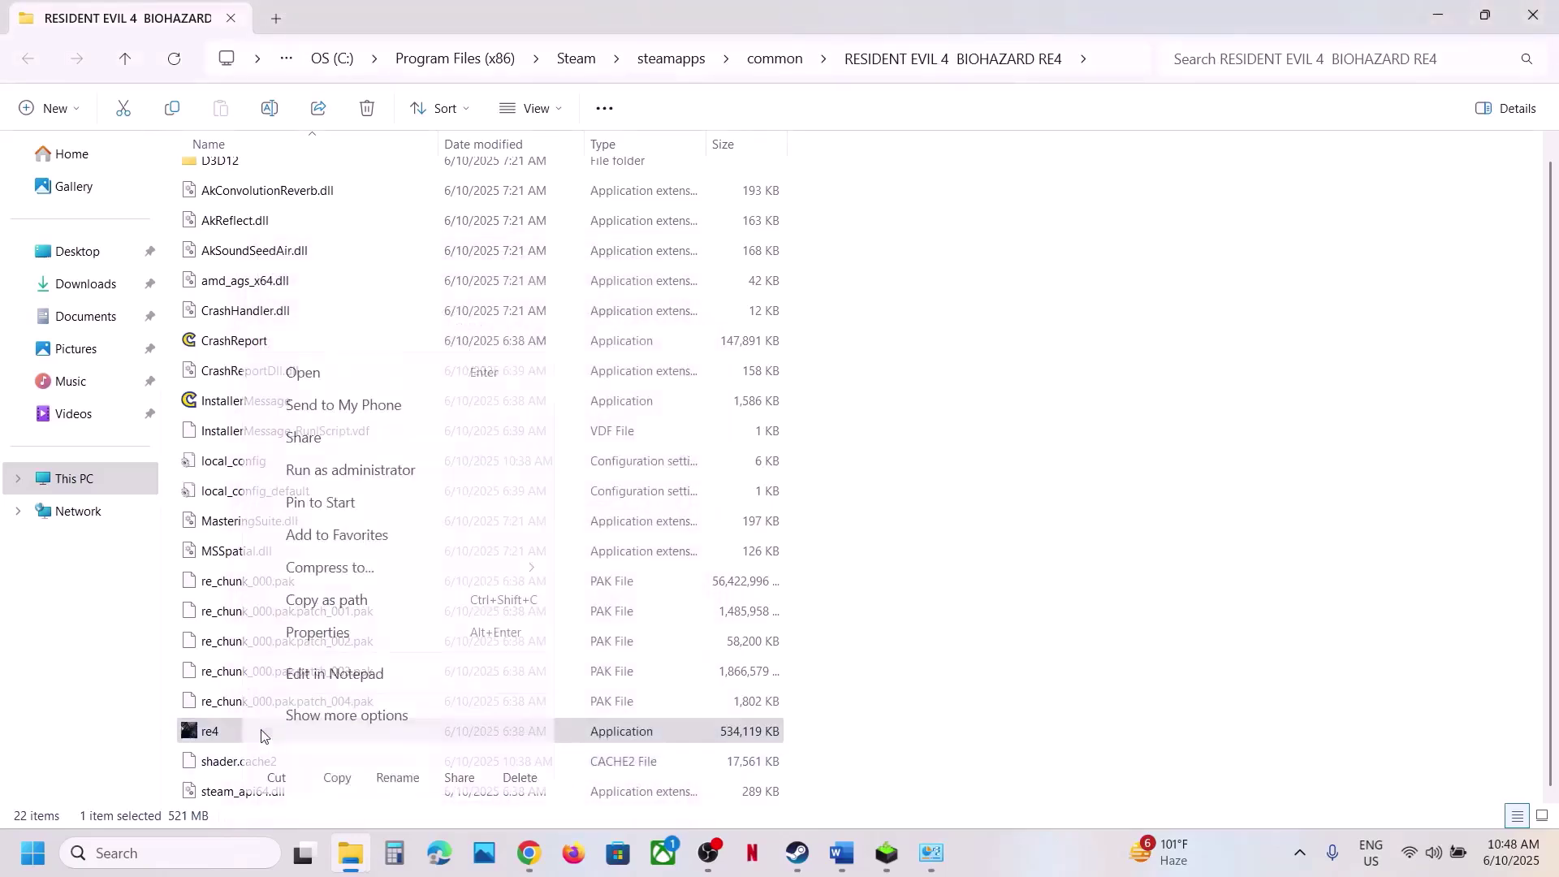
click(366, 635)
click(485, 323)
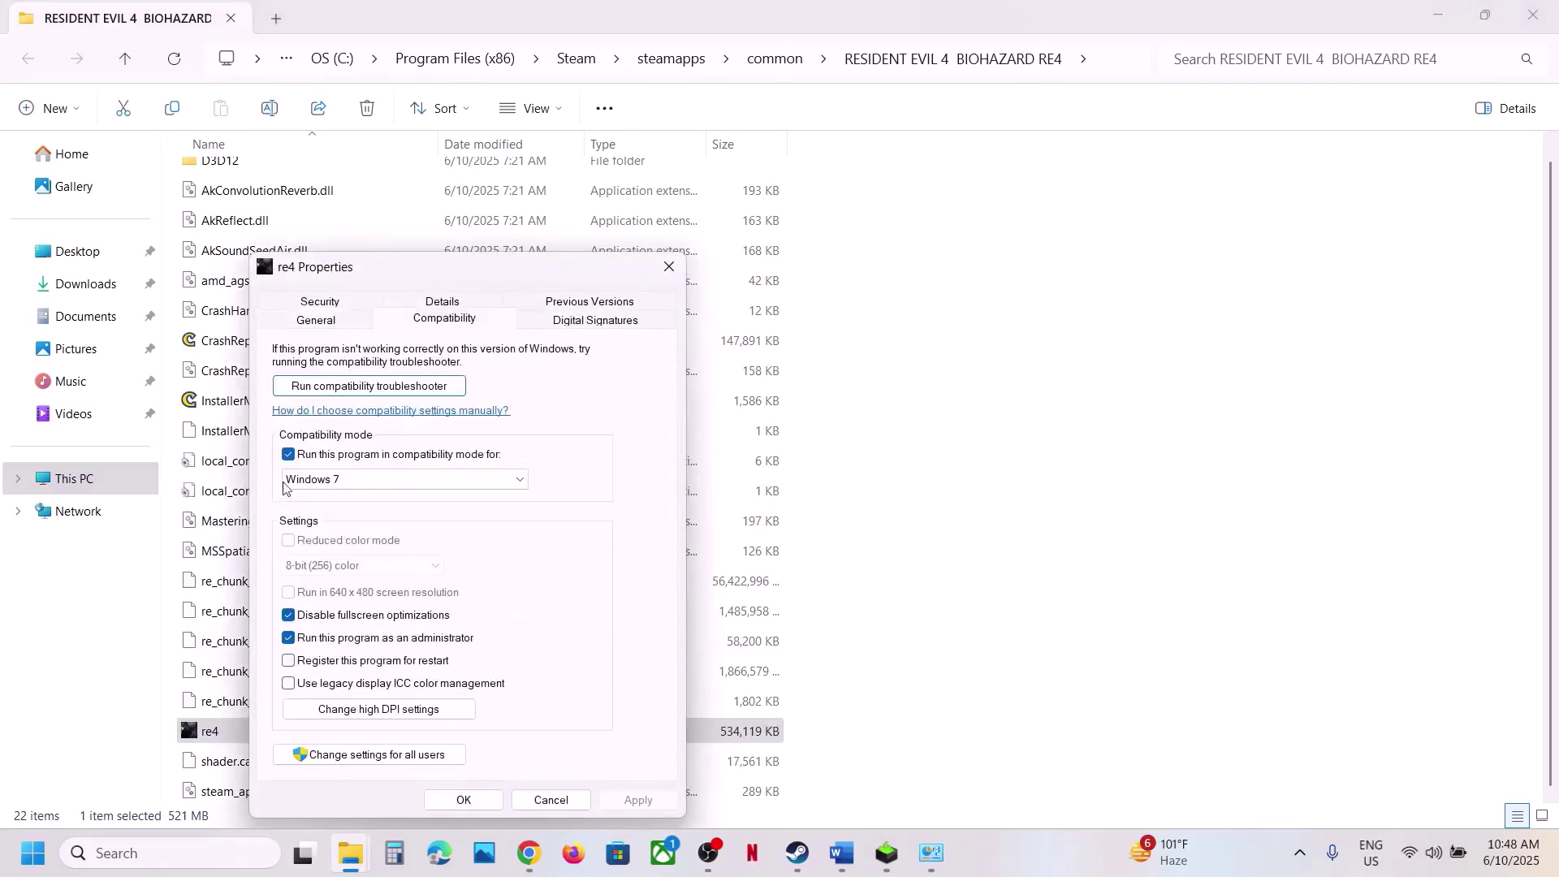
click(288, 455)
click(288, 615)
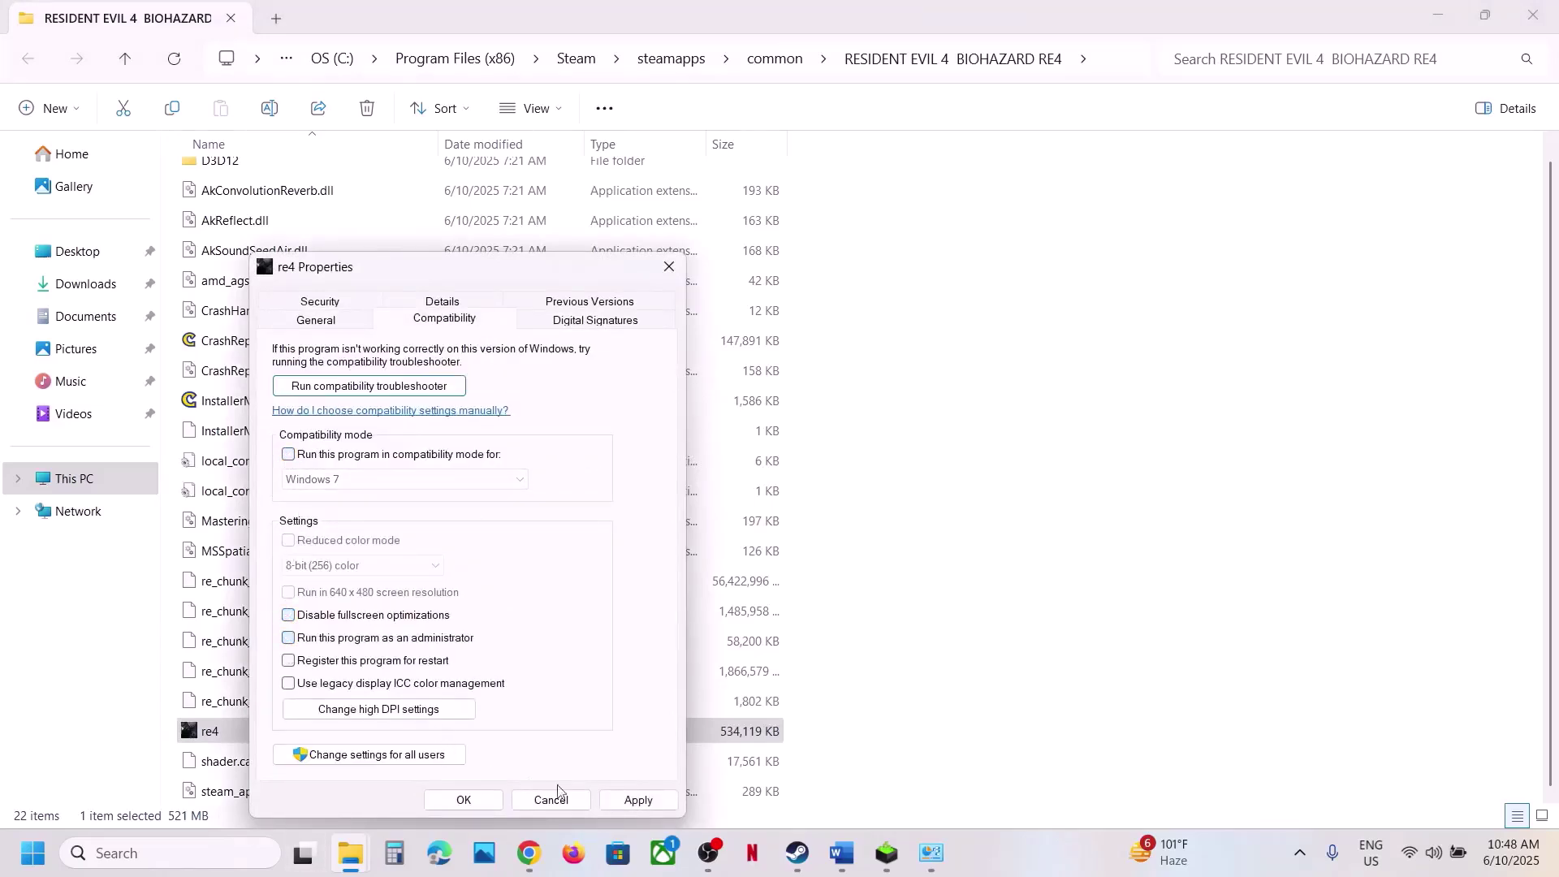
click(629, 802)
click(464, 800)
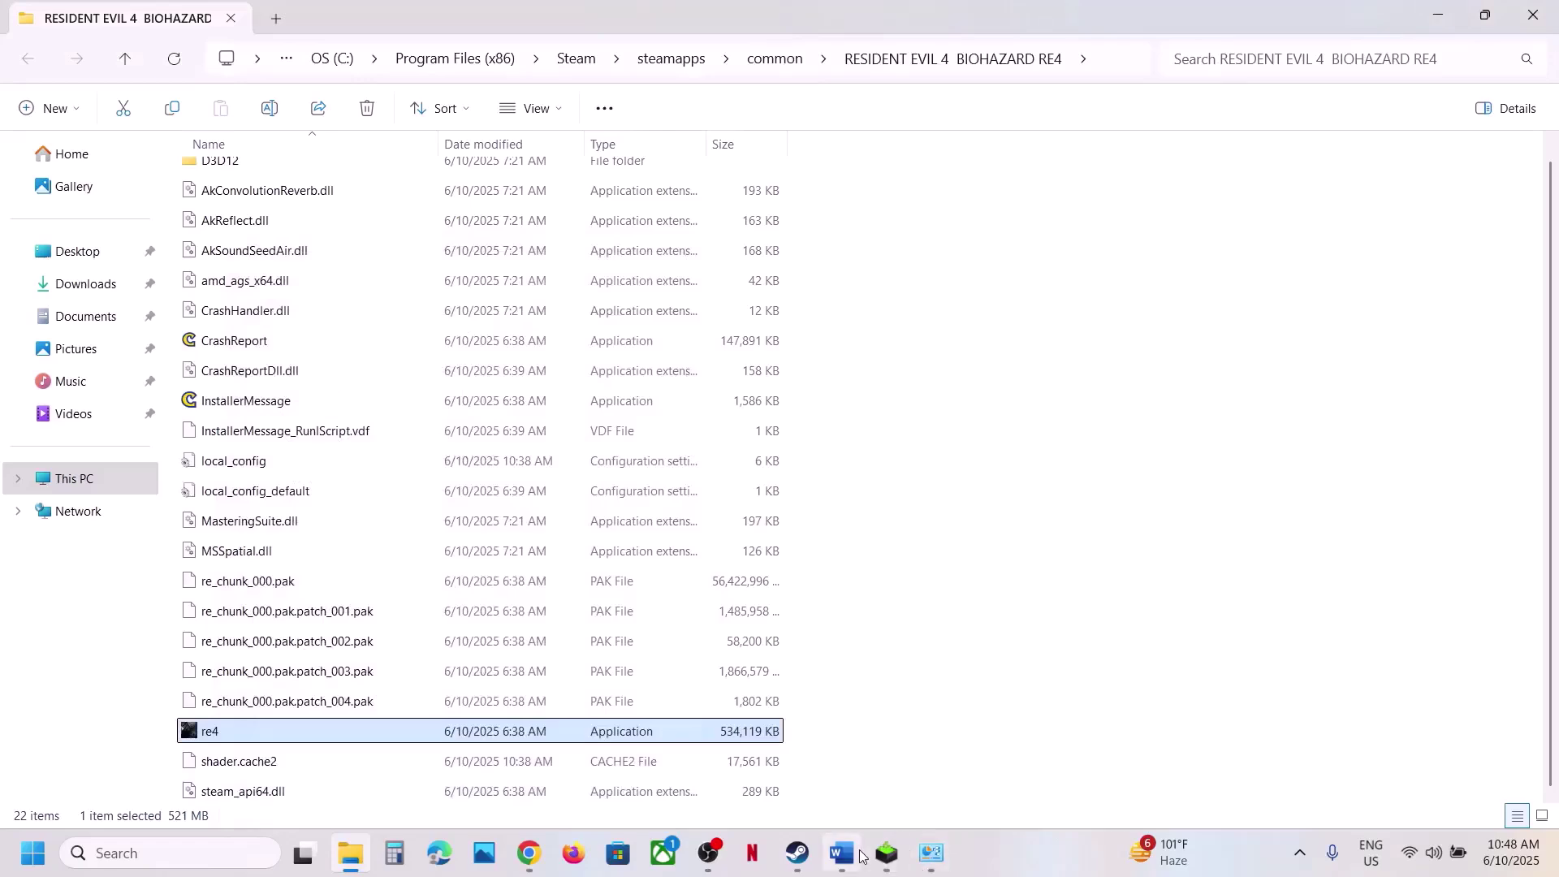
In the Word document, highlight Step 8 about turning off HDR and Ray Tracing, and return to the Steam library
click(797, 853)
click(845, 867)
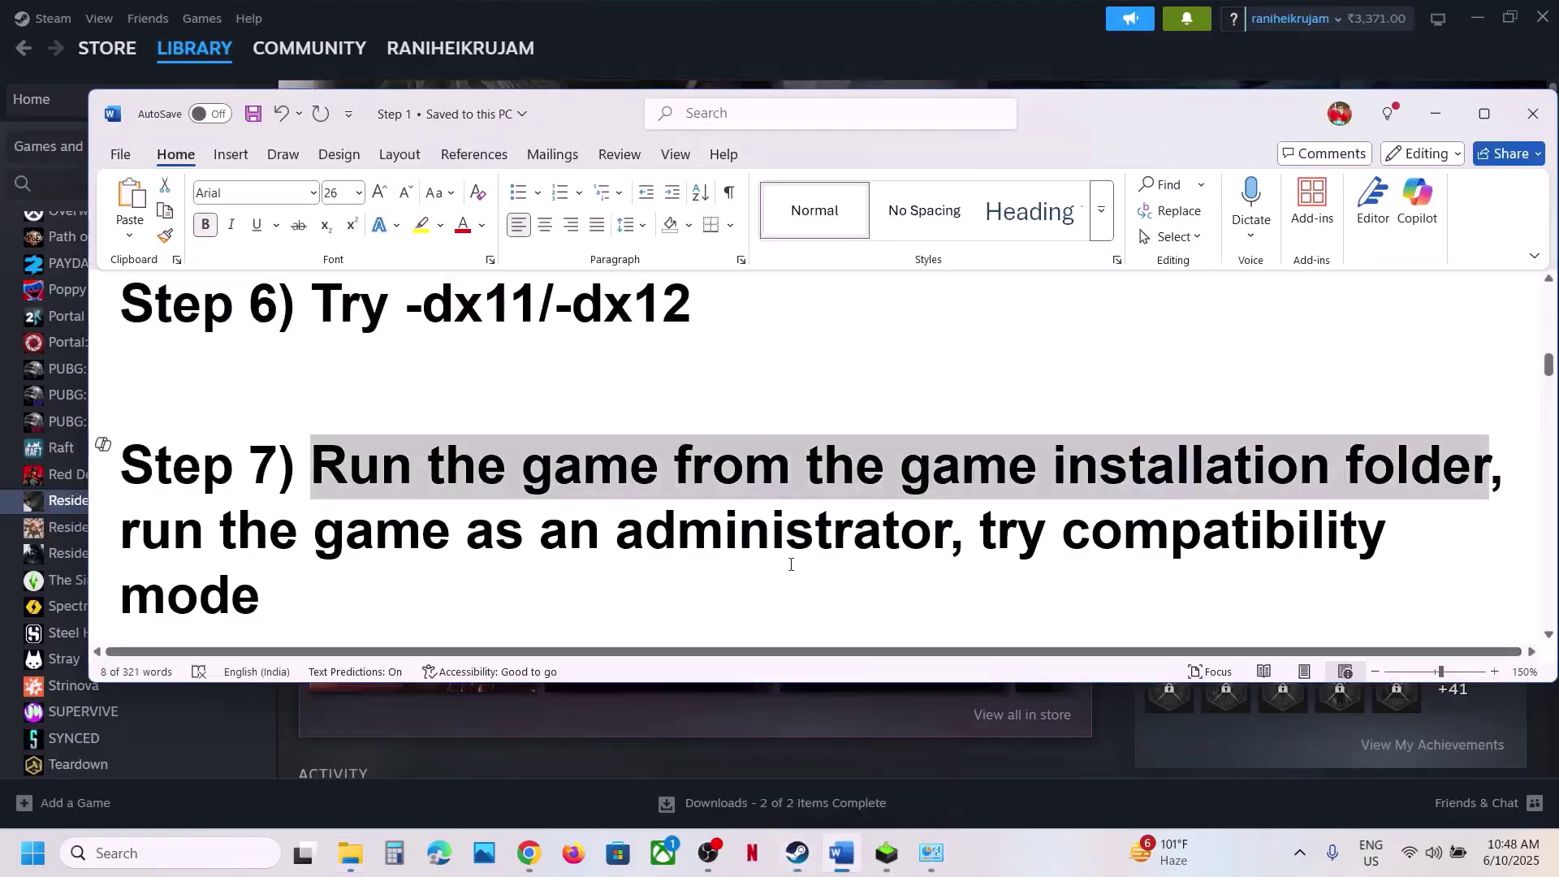
scroll(703, 588, down, 3)
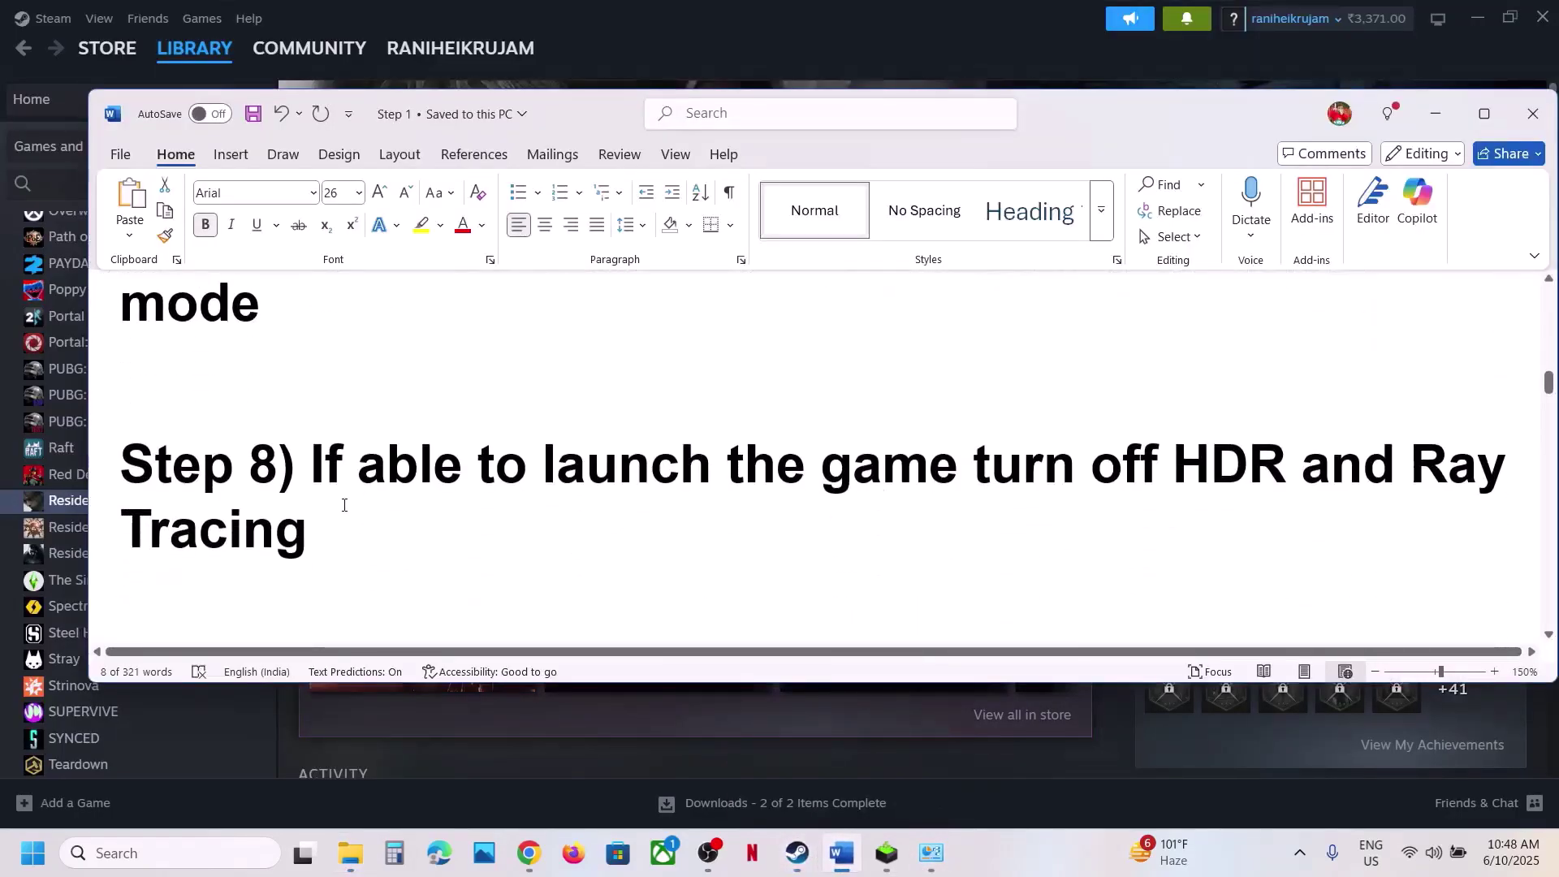
mouse_move(300, 465)
mouse_down()
mouse_move(1523, 479)
mouse_move(547, 543)
mouse_up()
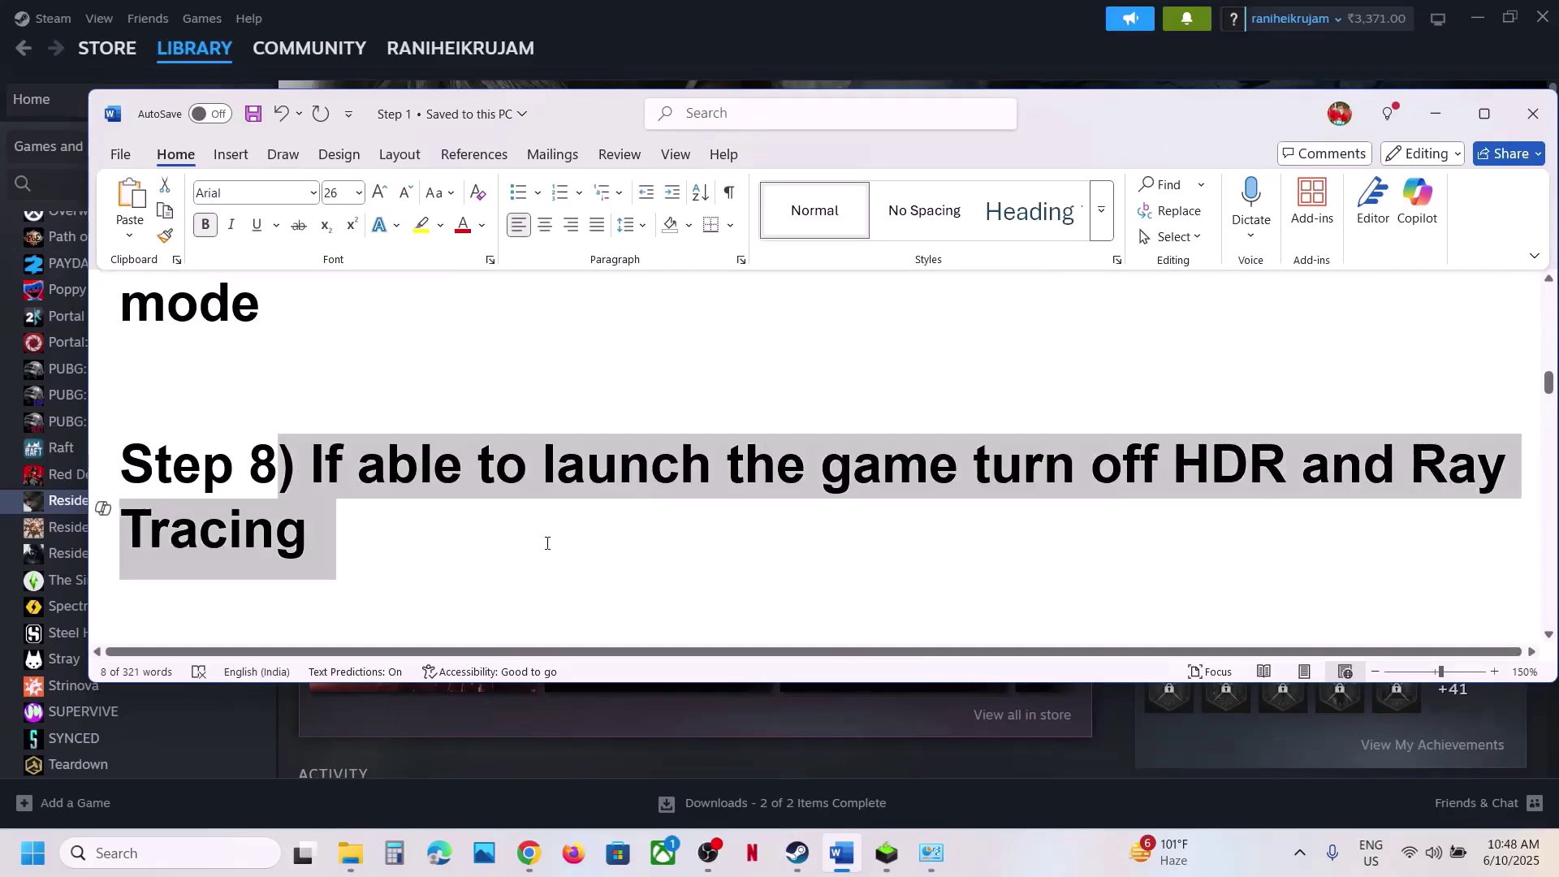
click(764, 52)
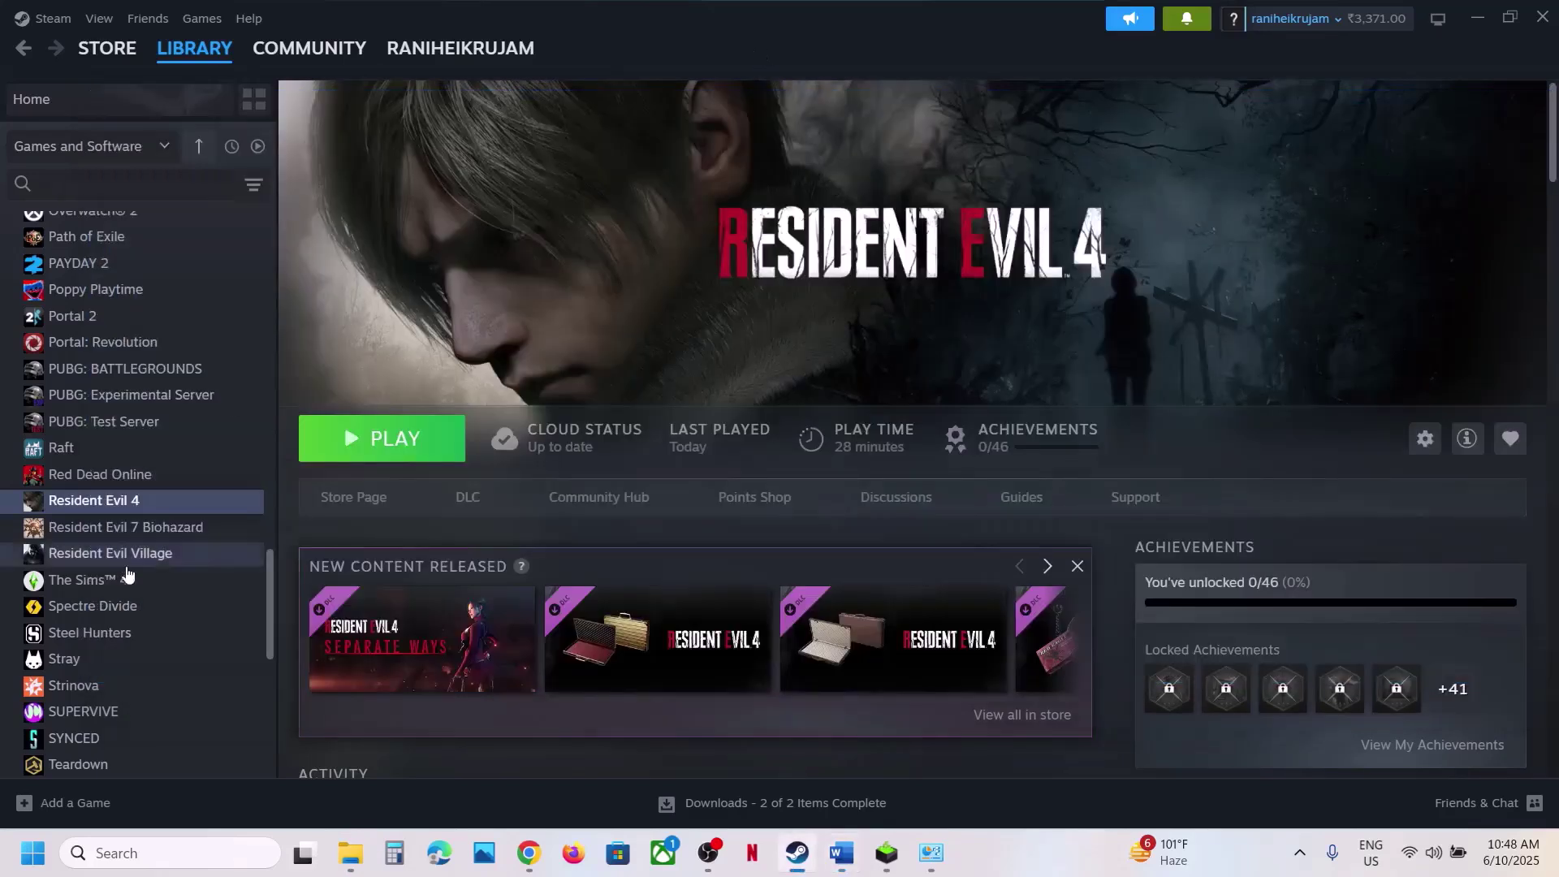
Browse Resident Evil 4's local files from the Steam library and open the local_config file
right_click(127, 501)
mouse_move(172, 622)
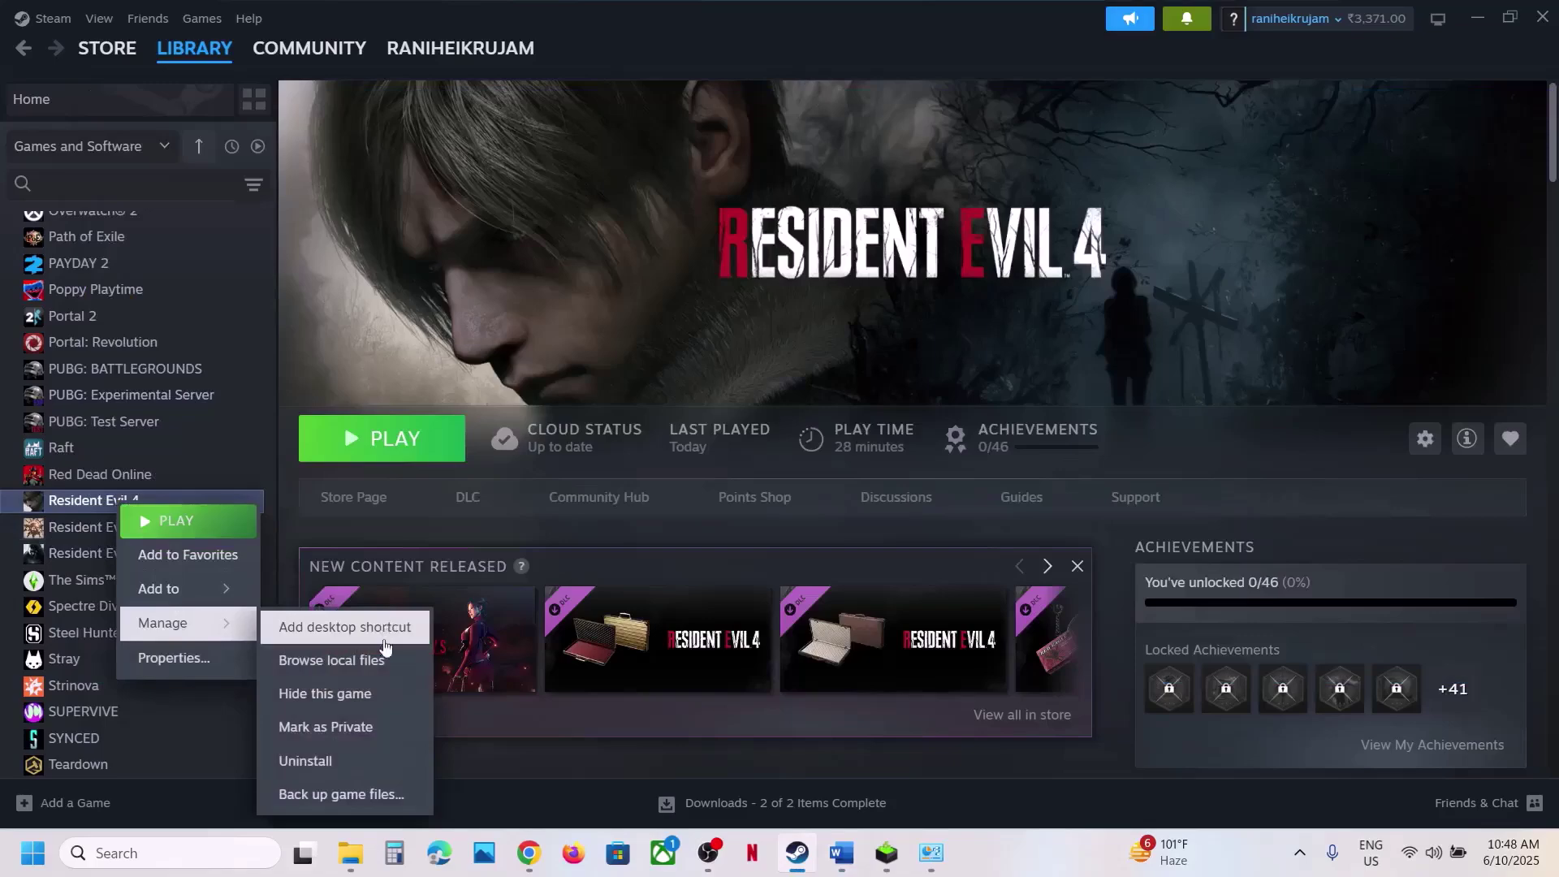
click(341, 658)
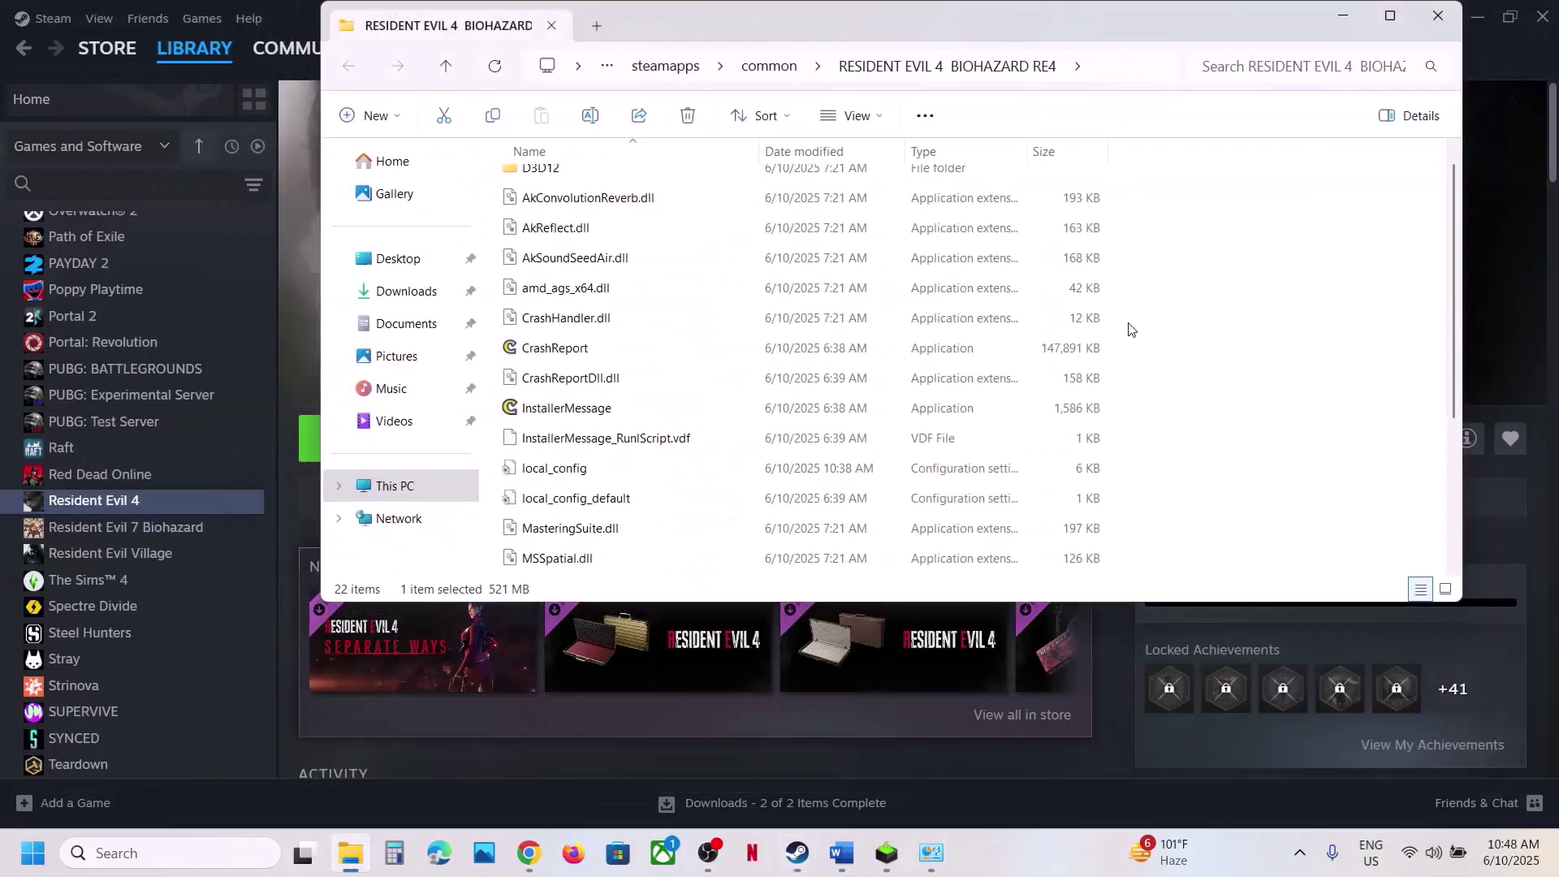
click(1390, 16)
click(218, 468)
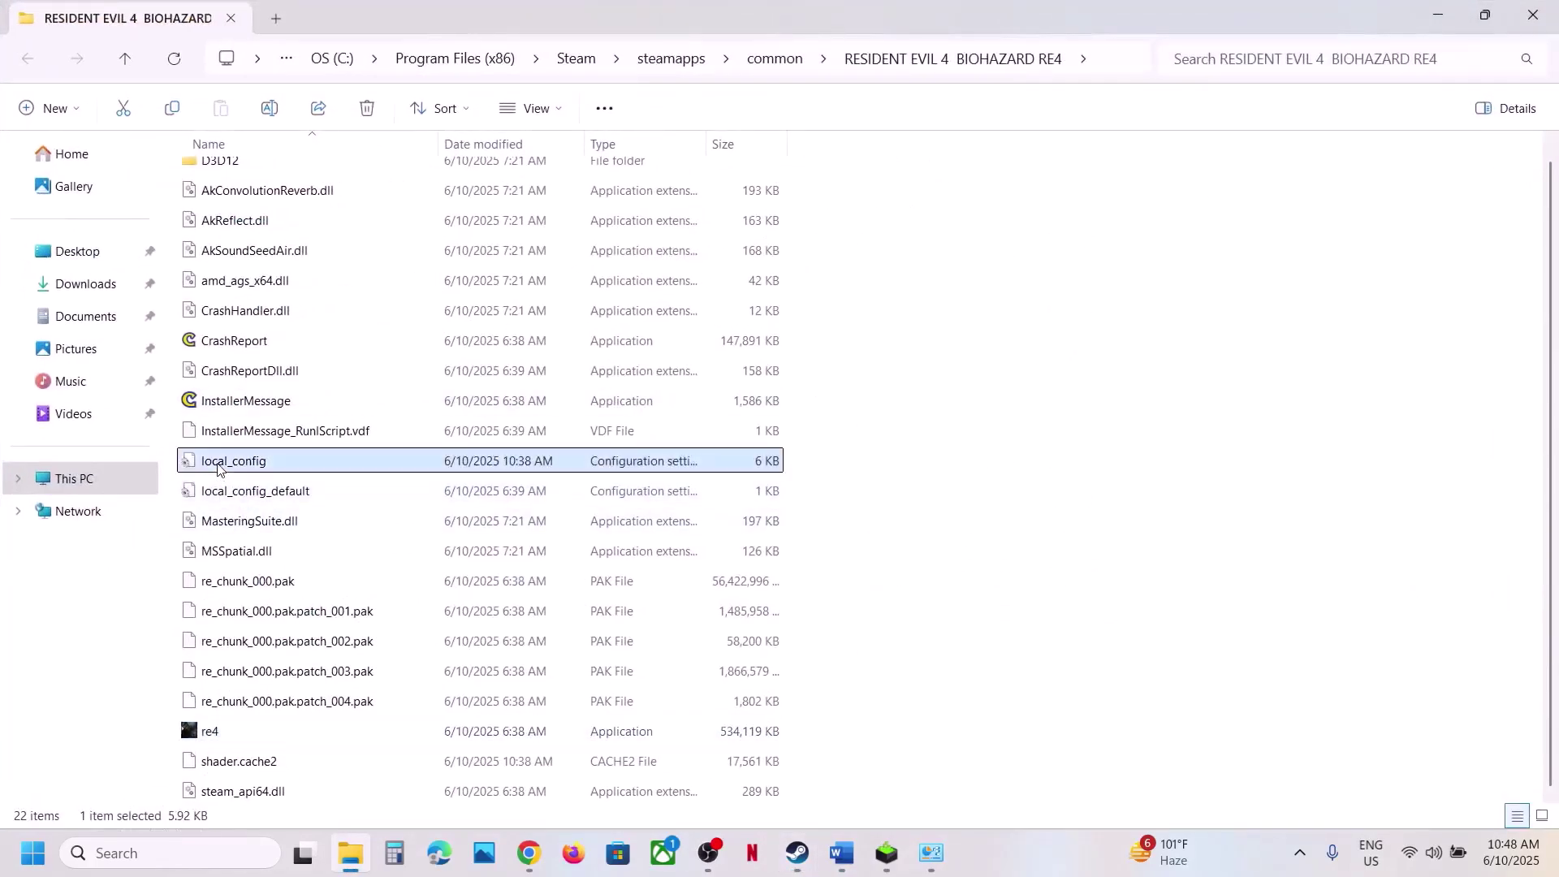
double_click(262, 469)
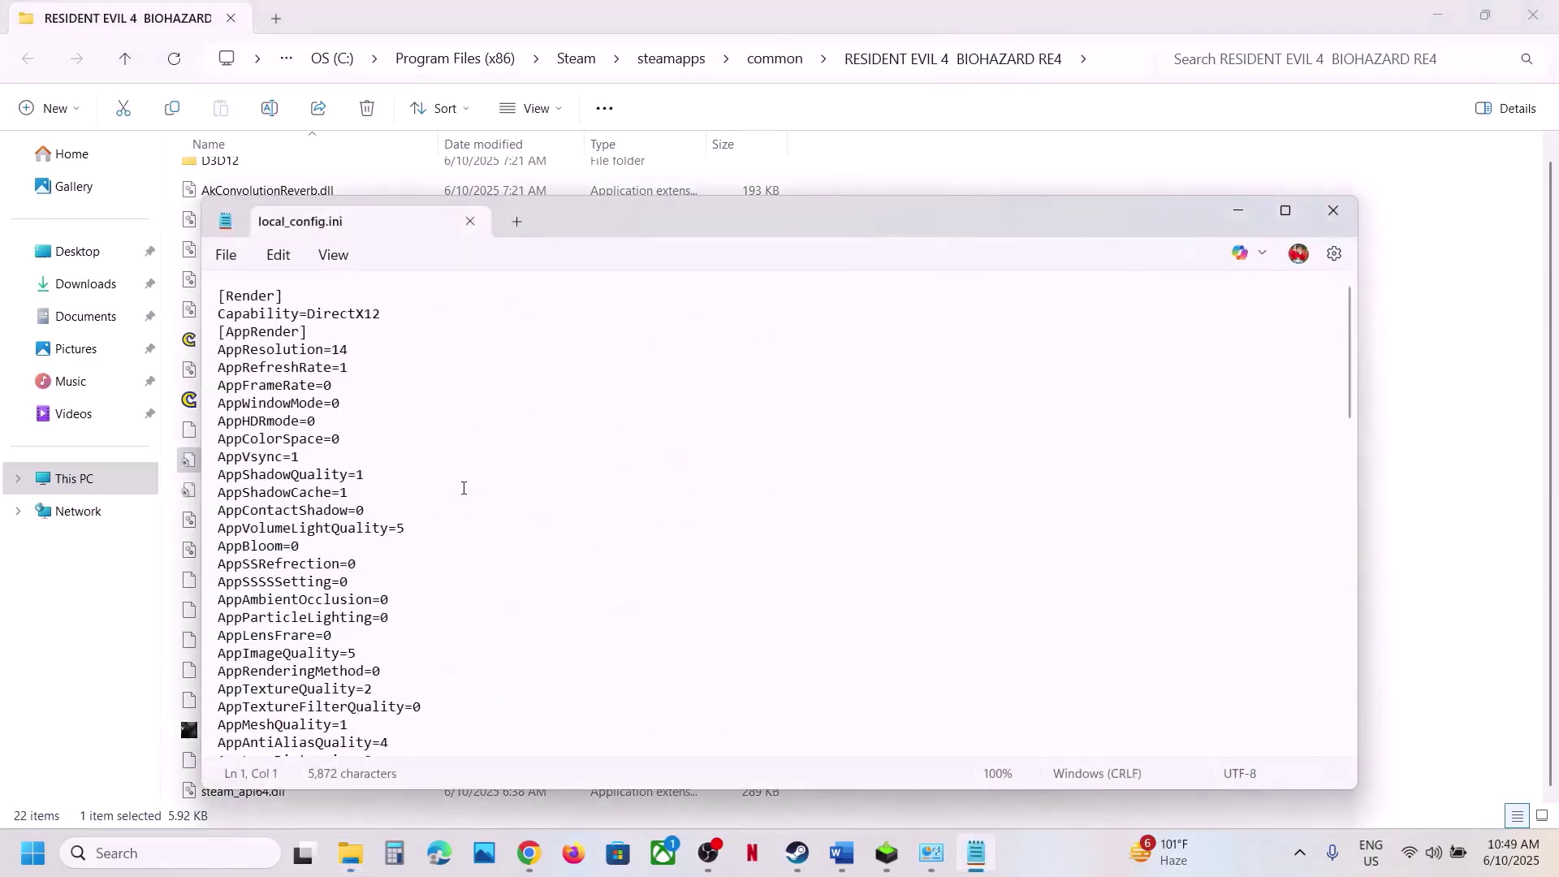
Search local_config.ini for HDR, set AppHDRmode to 0 and save the file
key(ctrl+f)
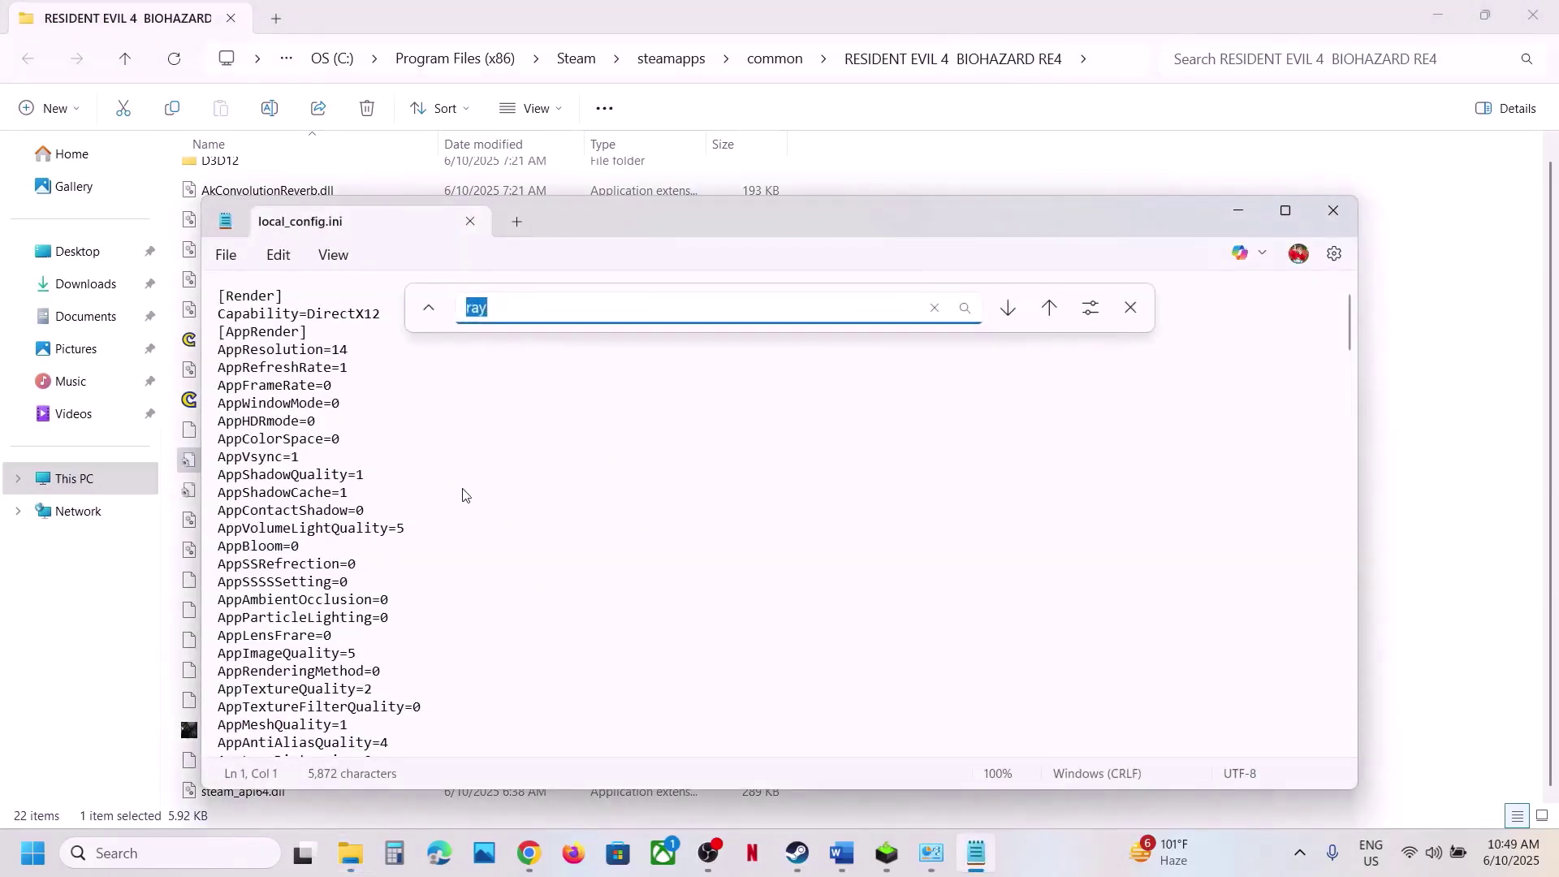
text(HDR)
key(Return)
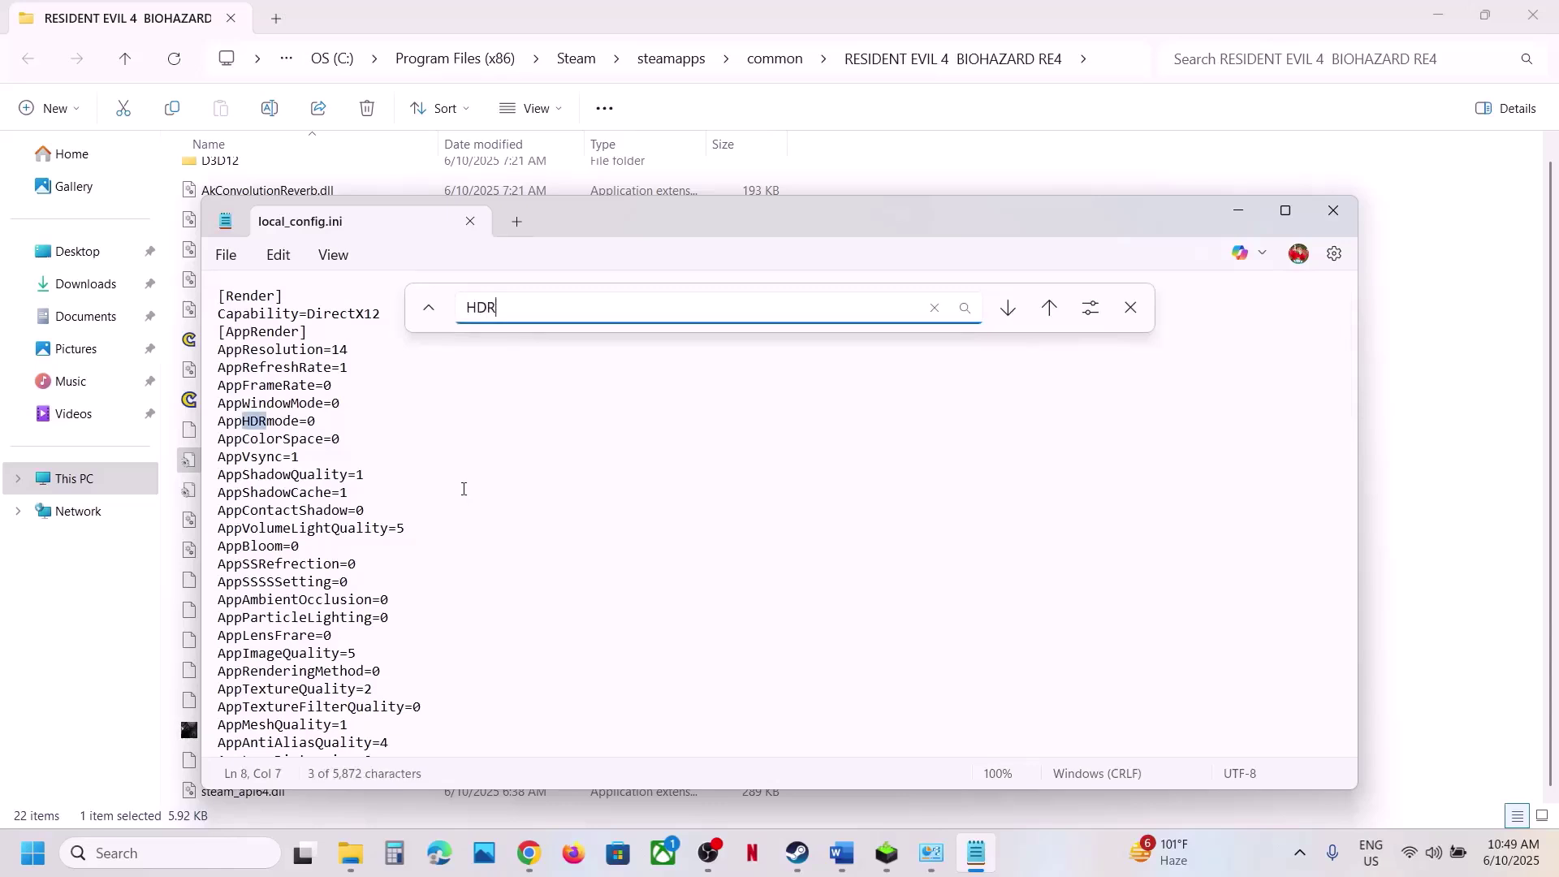
click(344, 424)
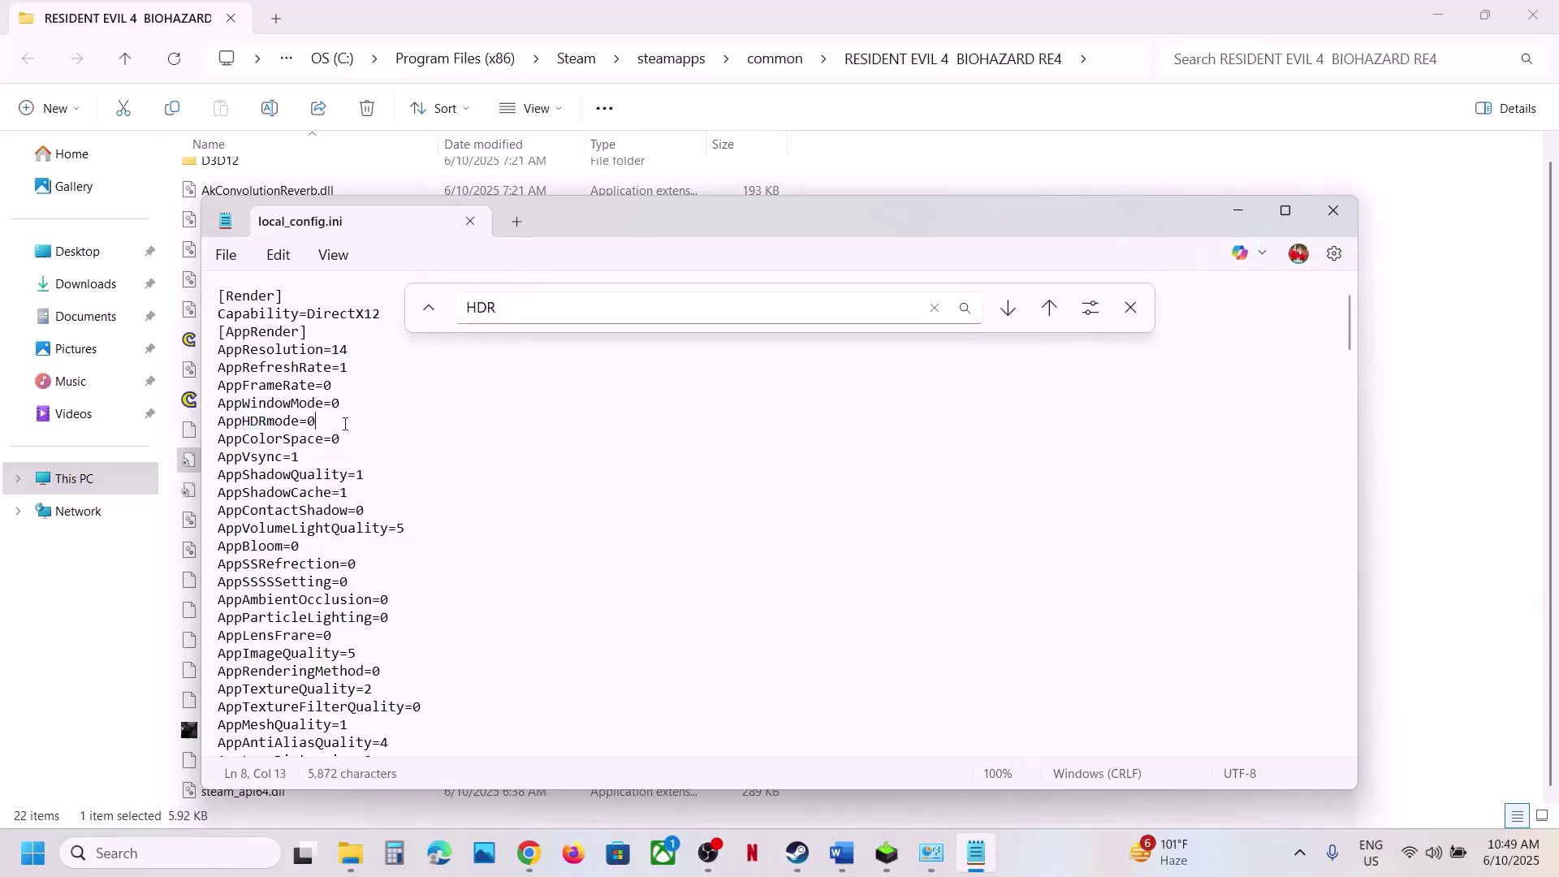
key(BackSpace)
text(1)
key(BackSpace)
text(0)
click(226, 255)
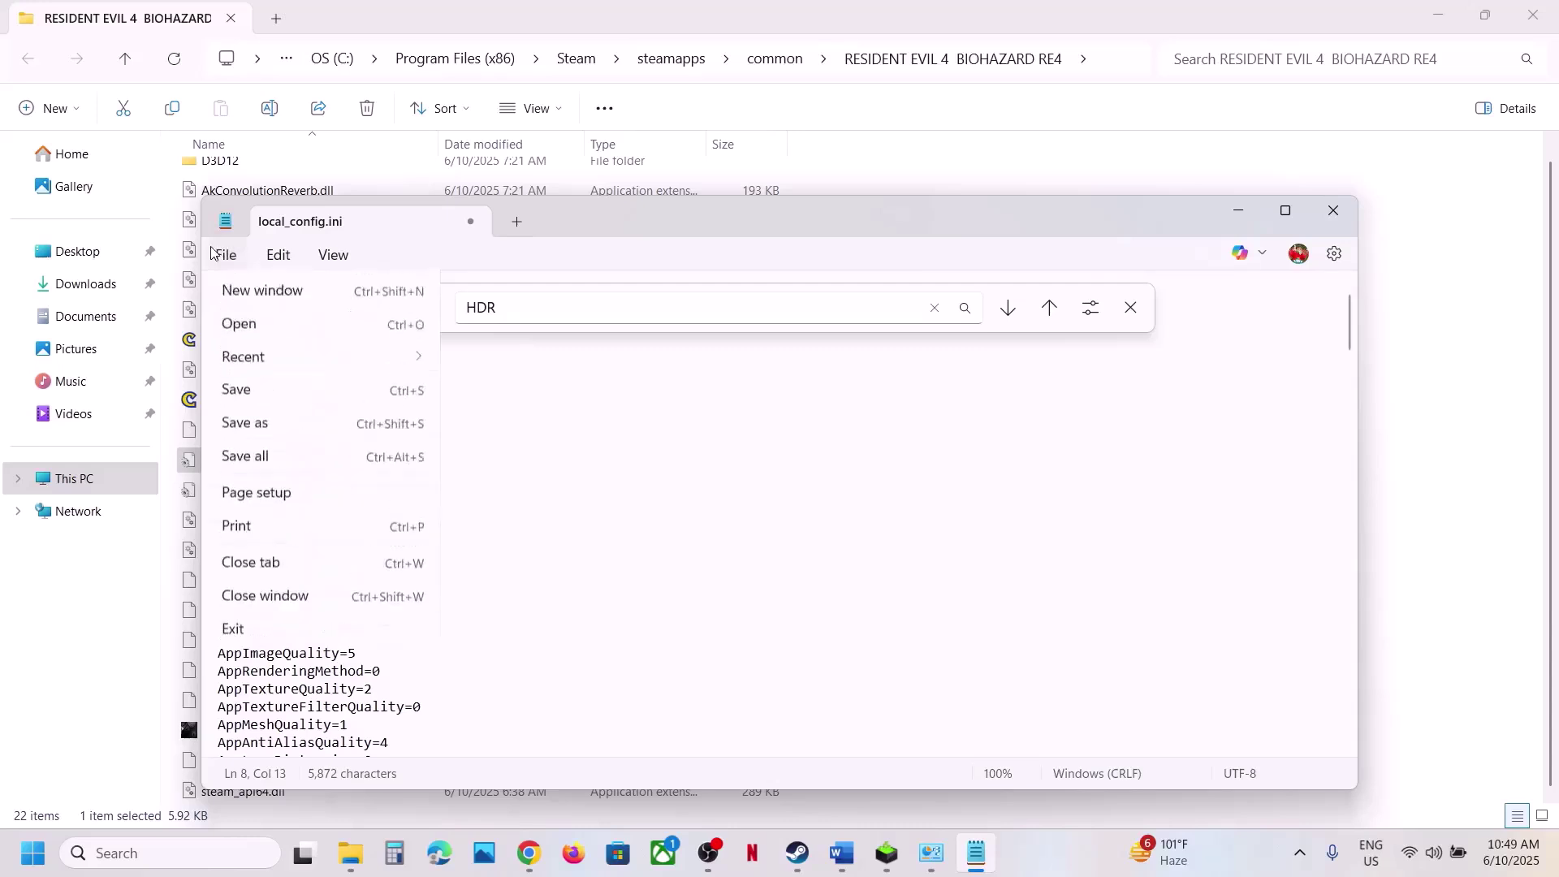
click(255, 418)
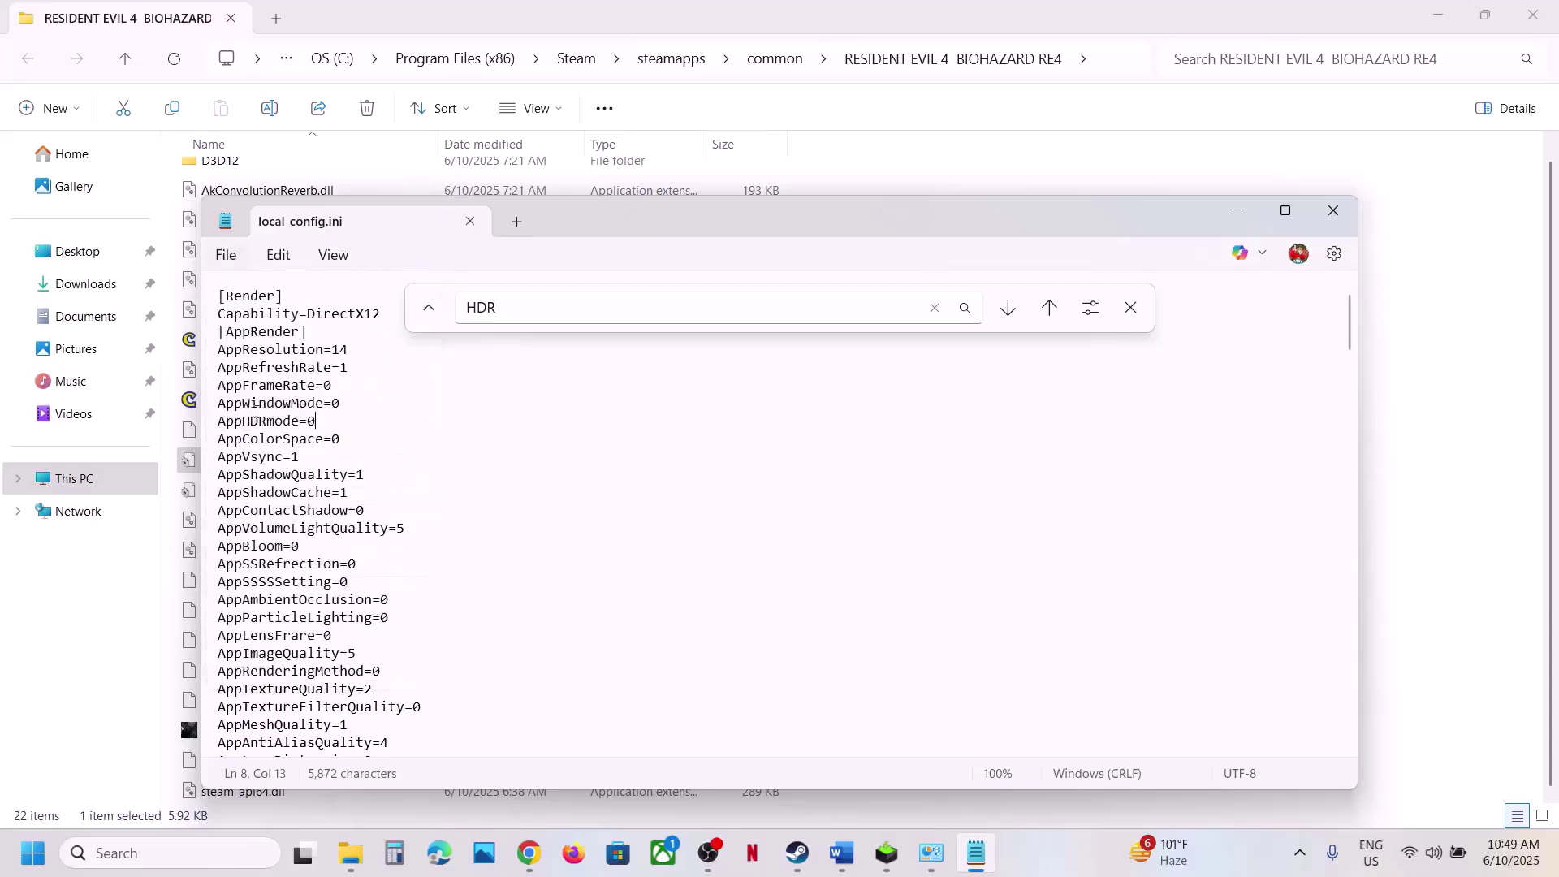
Search local_config.ini for ray, set AppRayTraceOnOff to 0, then save and close the file
click(528, 311)
text(ray)
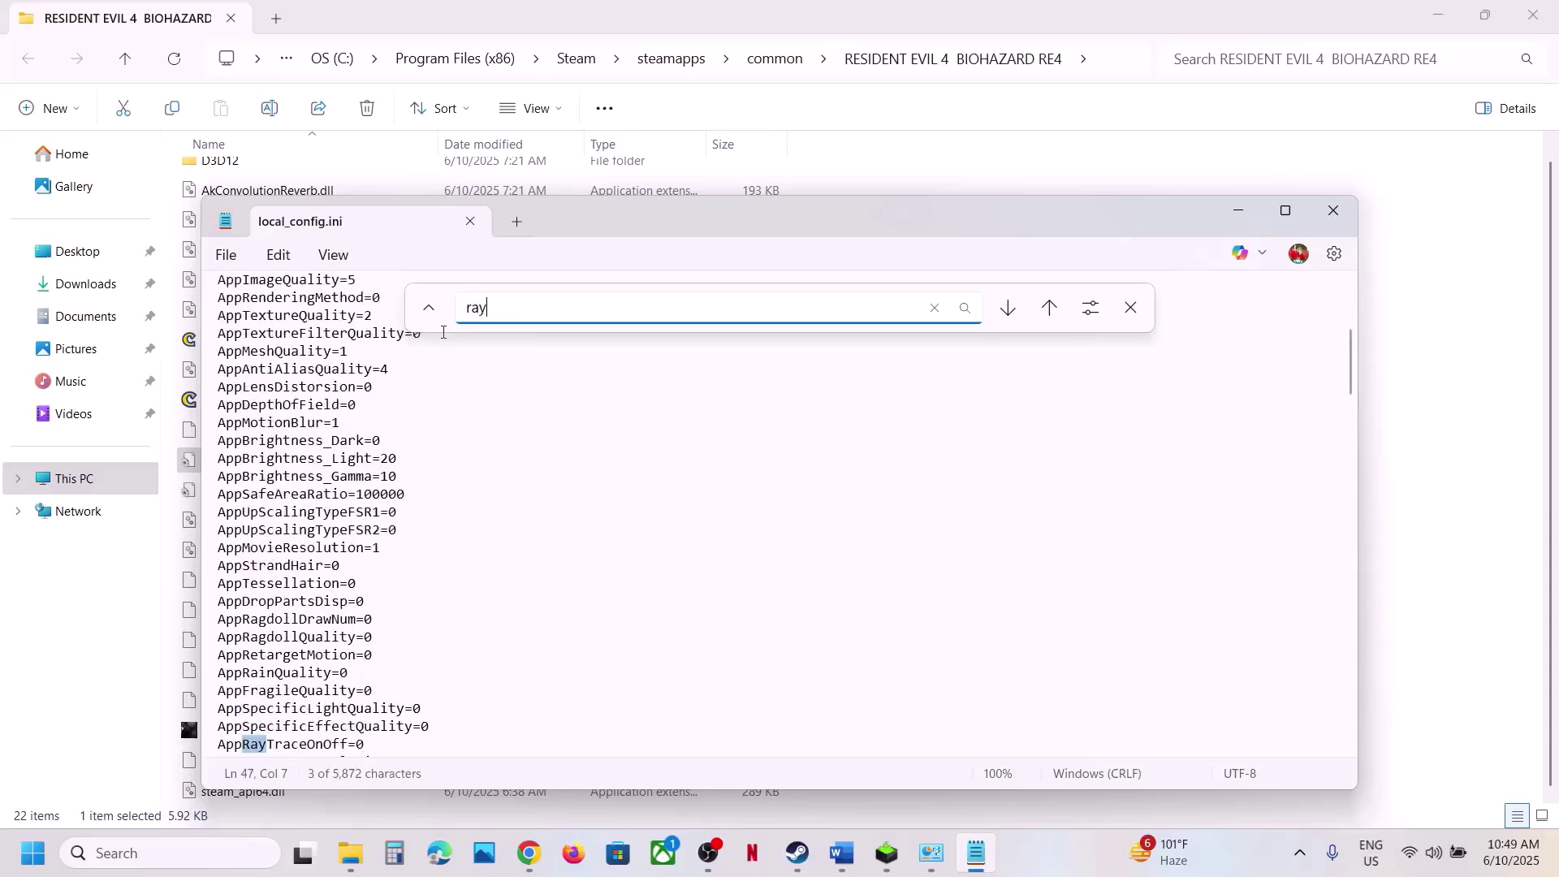
scroll(319, 660, down, 2)
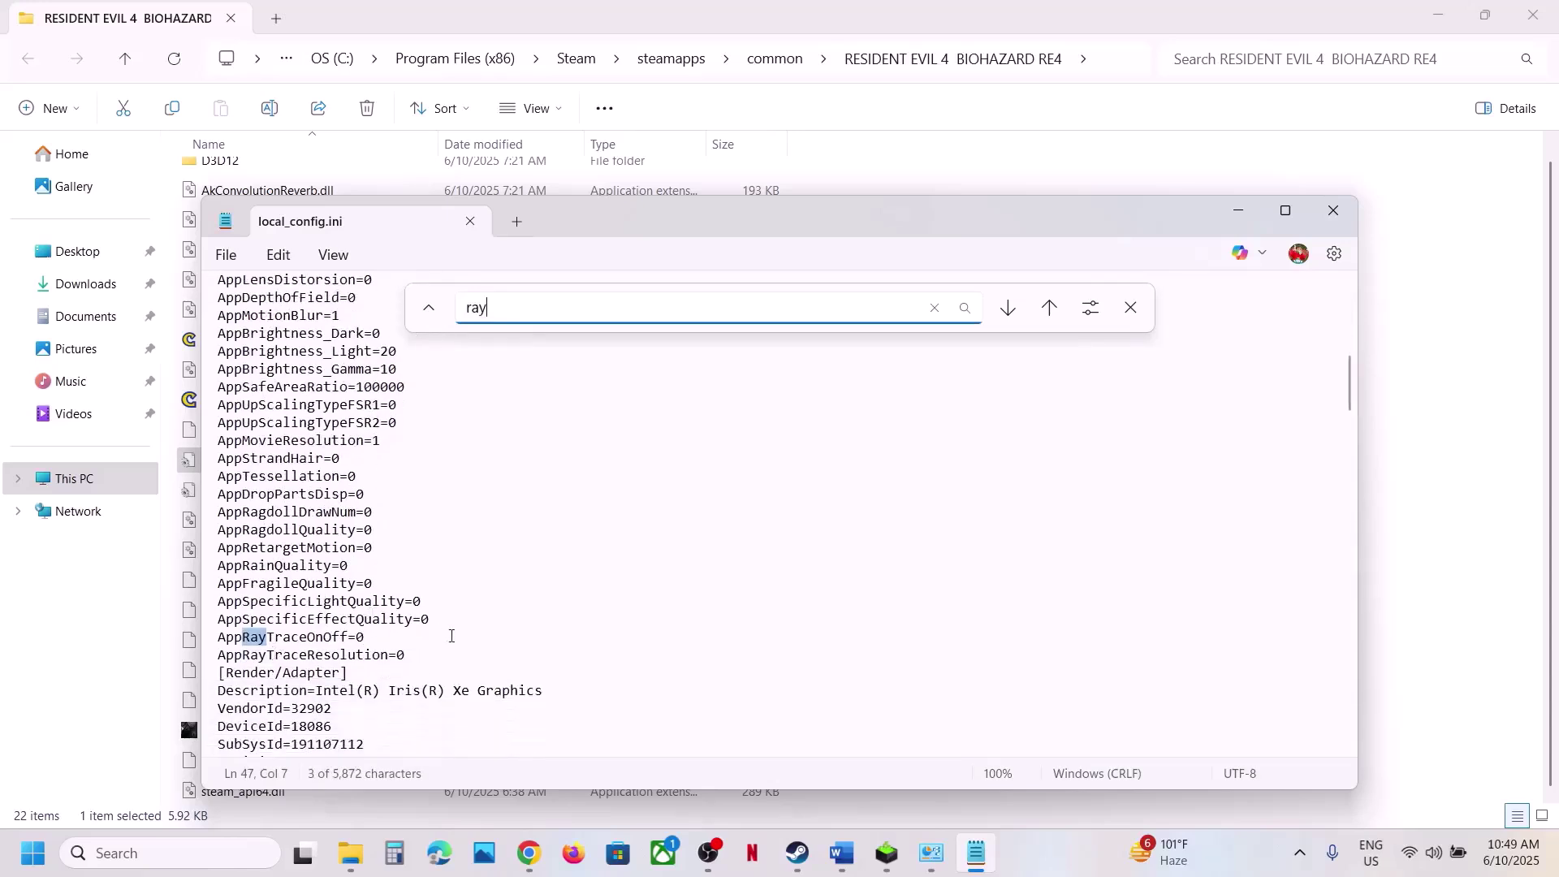
click(376, 638)
key(BackSpace)
text(1)
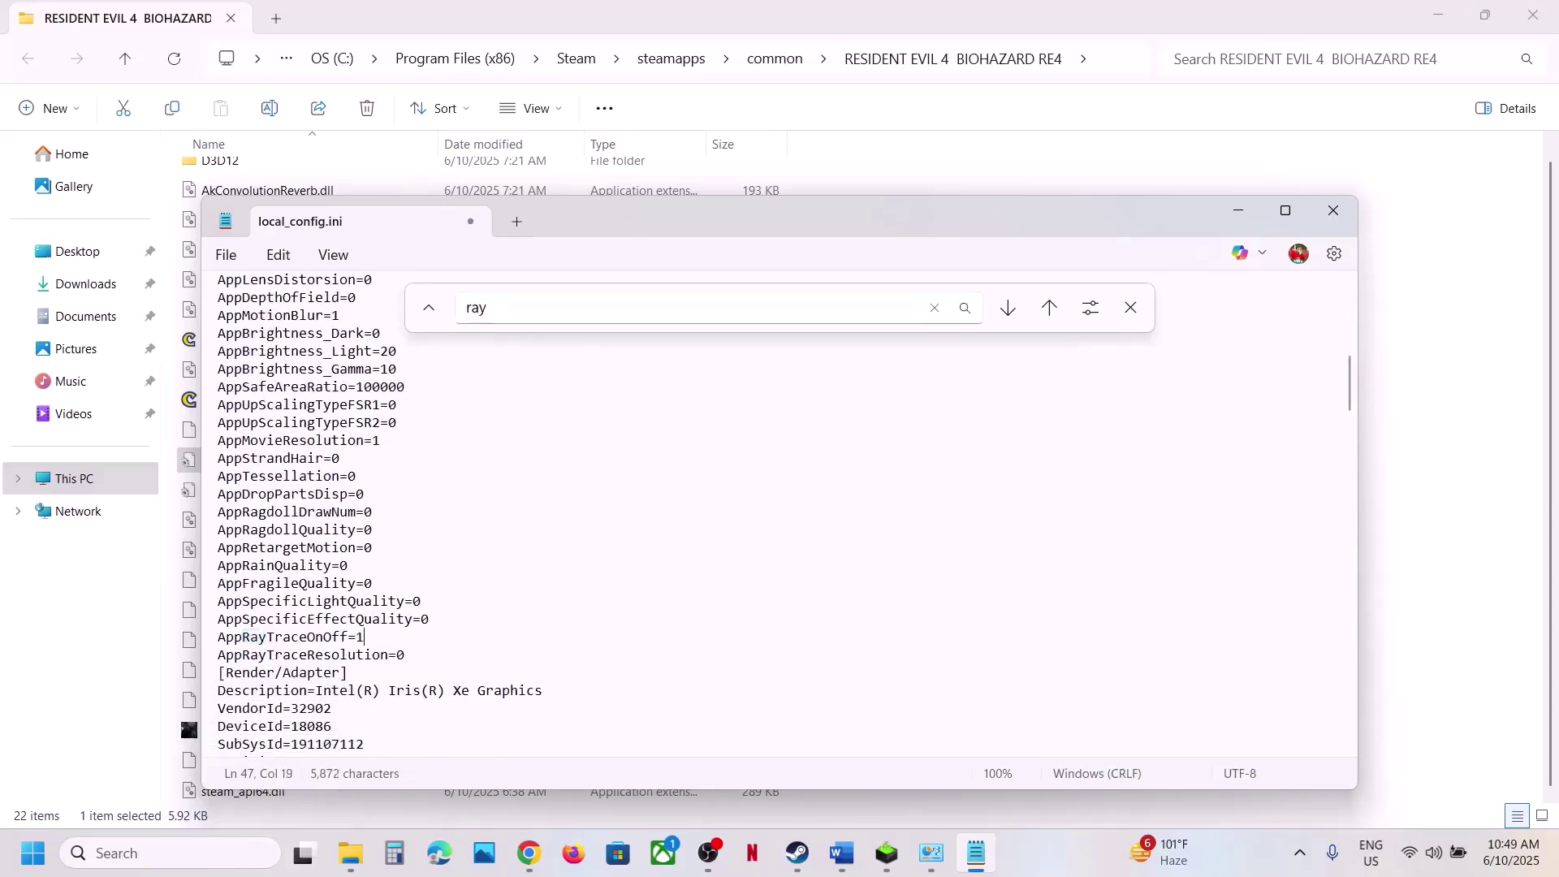
key(BackSpace)
text(0)
click(225, 255)
click(254, 425)
click(1333, 210)
Make the local_config file read-only in its properties and apply the change
right_click(259, 461)
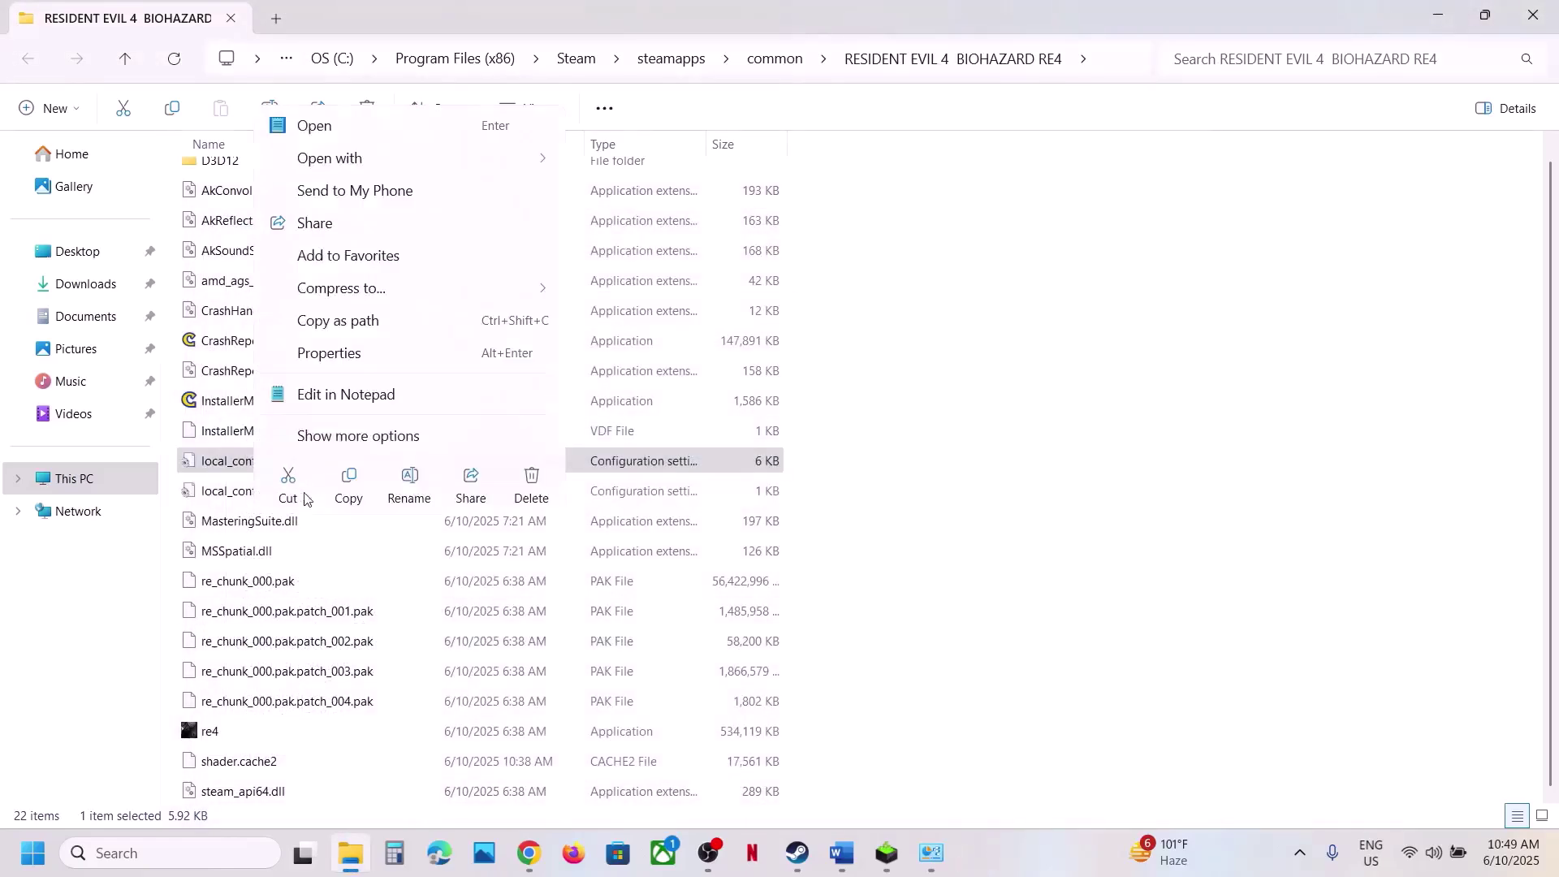
click(333, 356)
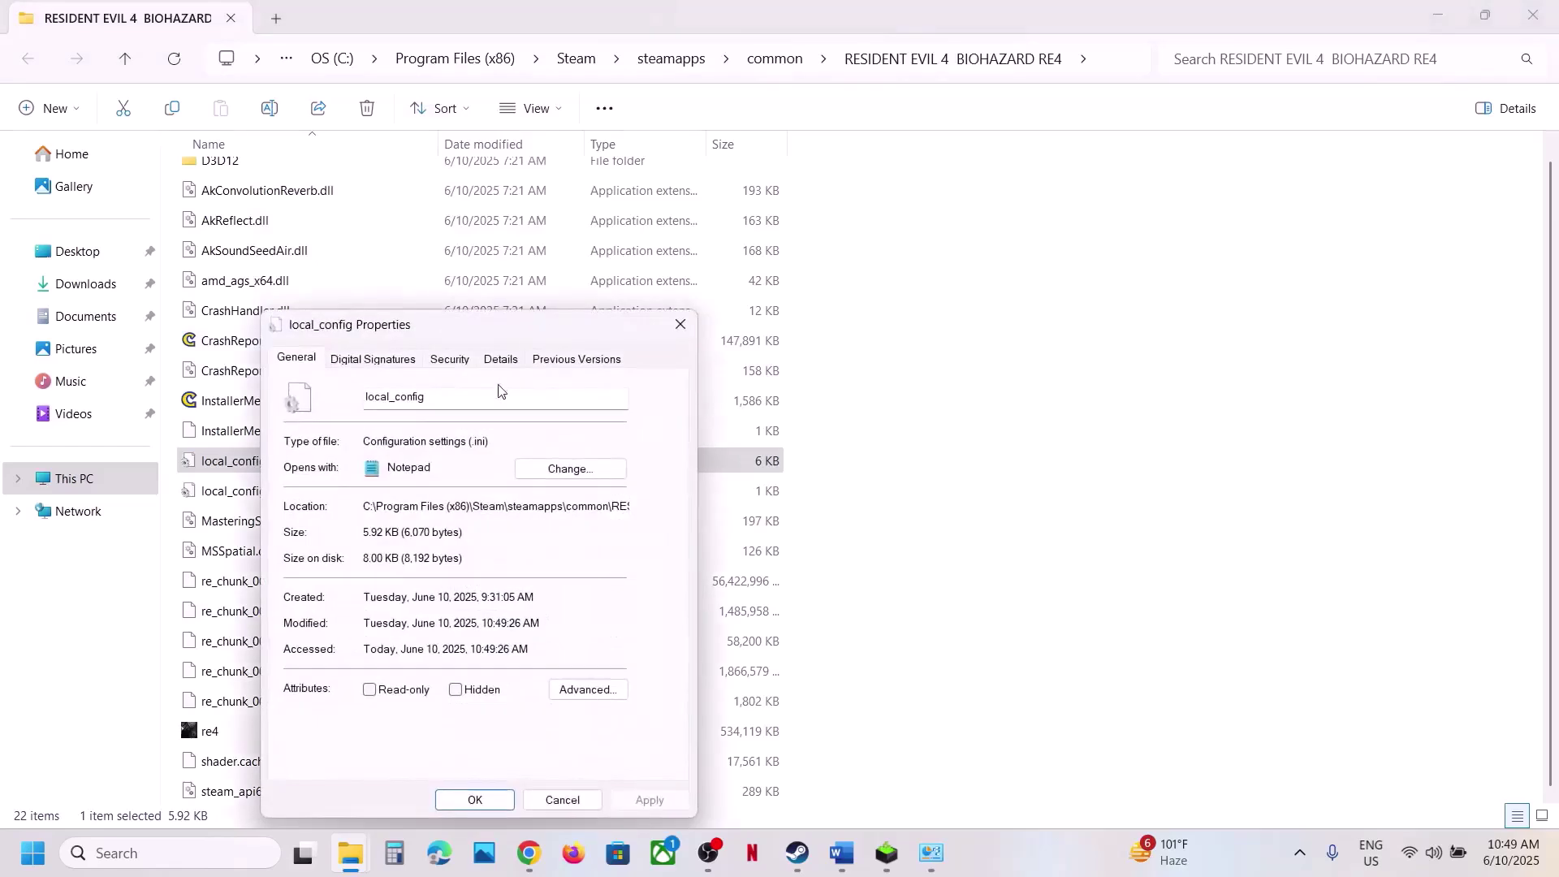
click(371, 691)
click(650, 800)
click(475, 800)
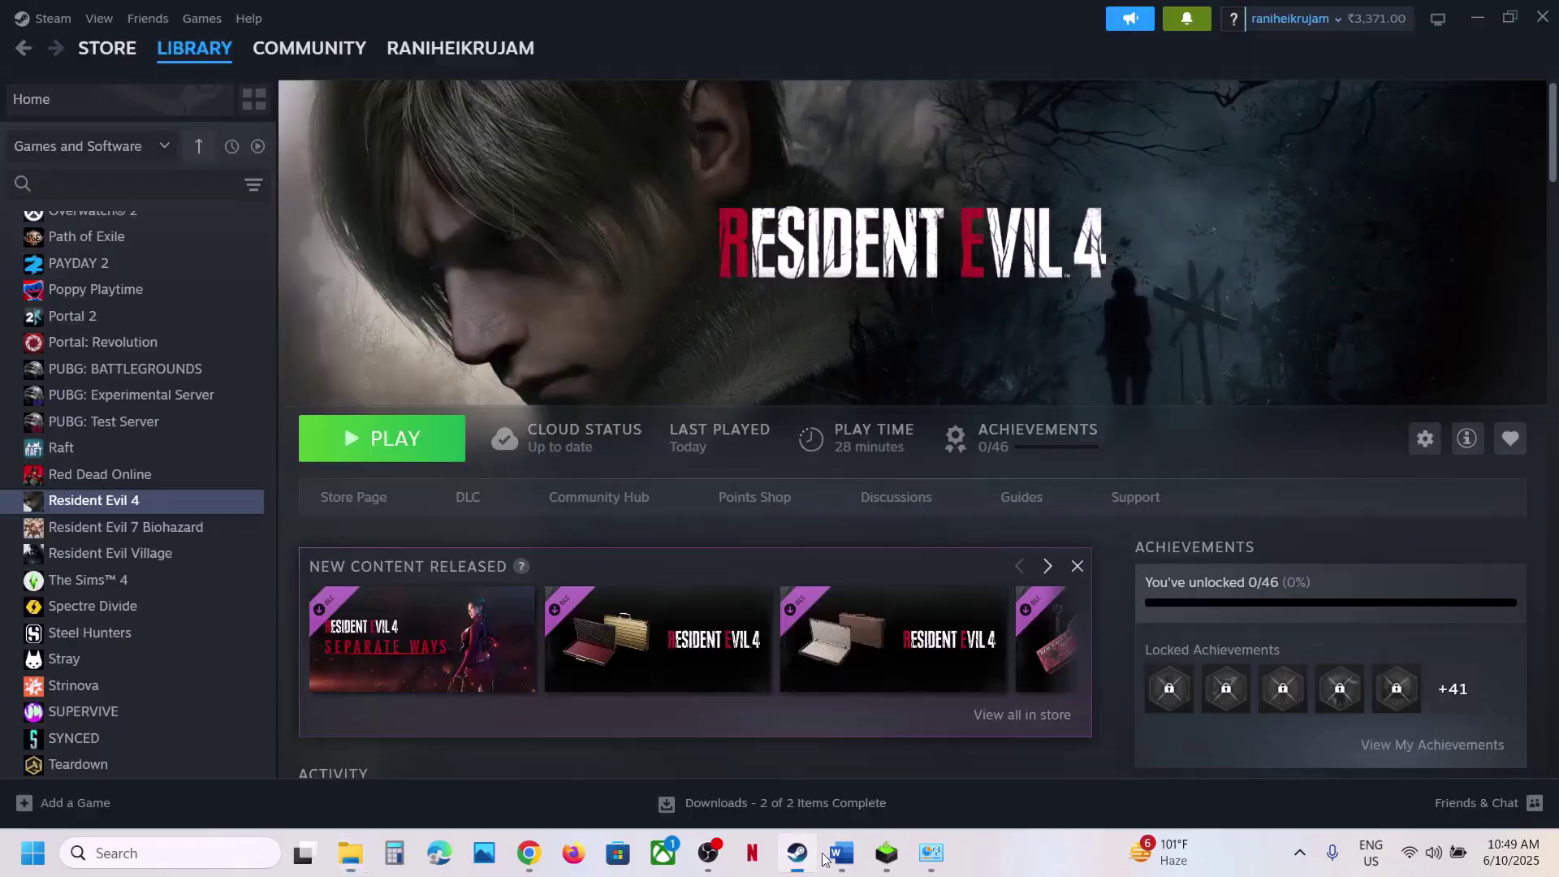
In the Word document, append ",Windows HDR" to the end of Step 8
click(841, 772)
click(711, 582)
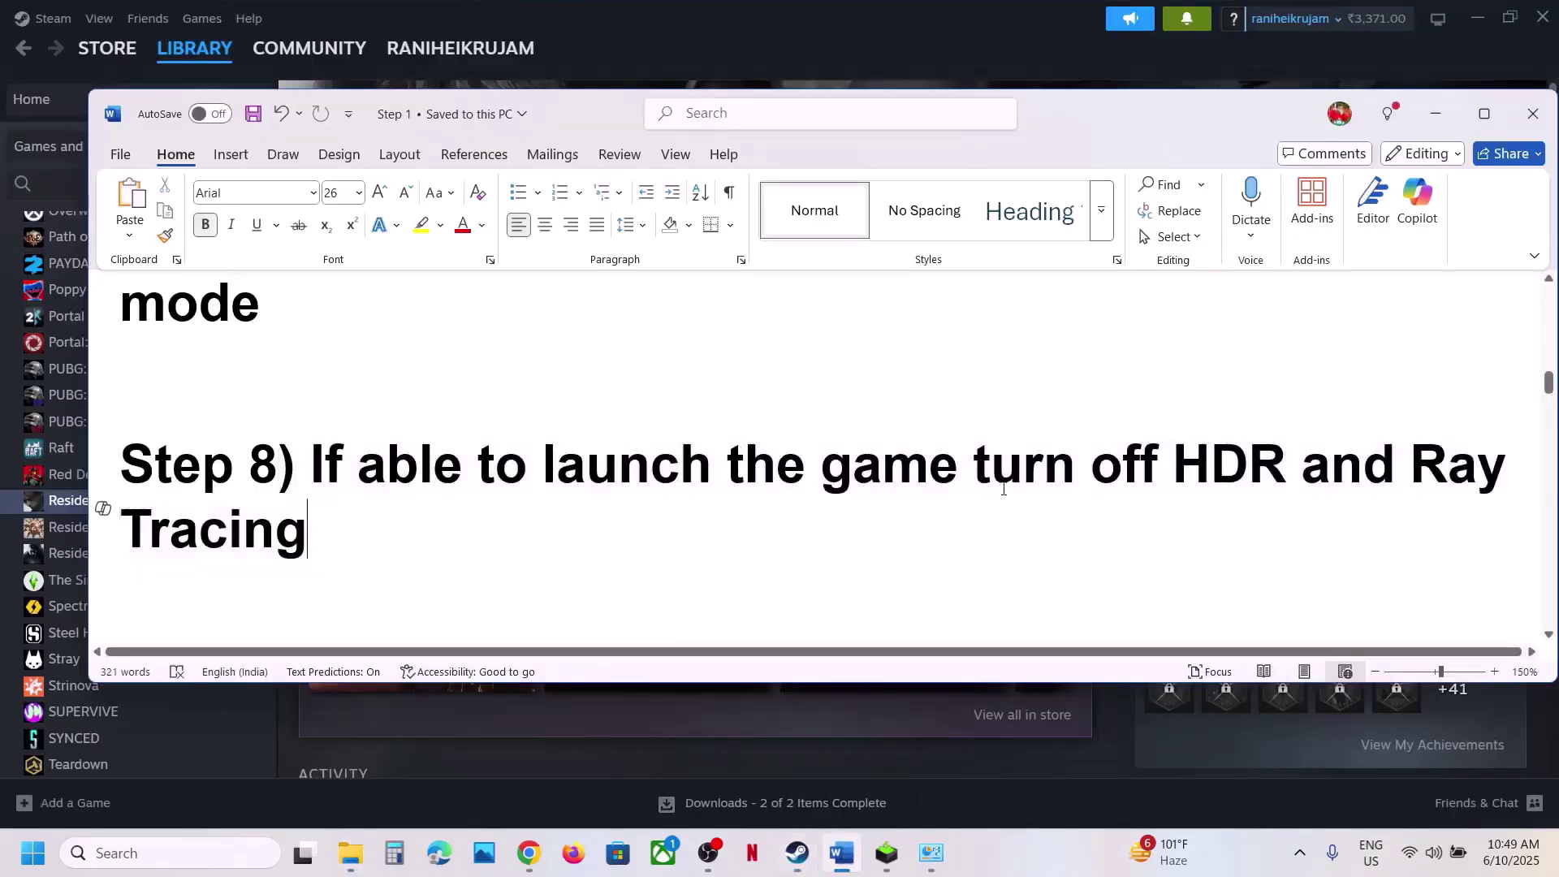
drag(982, 468, 1291, 471)
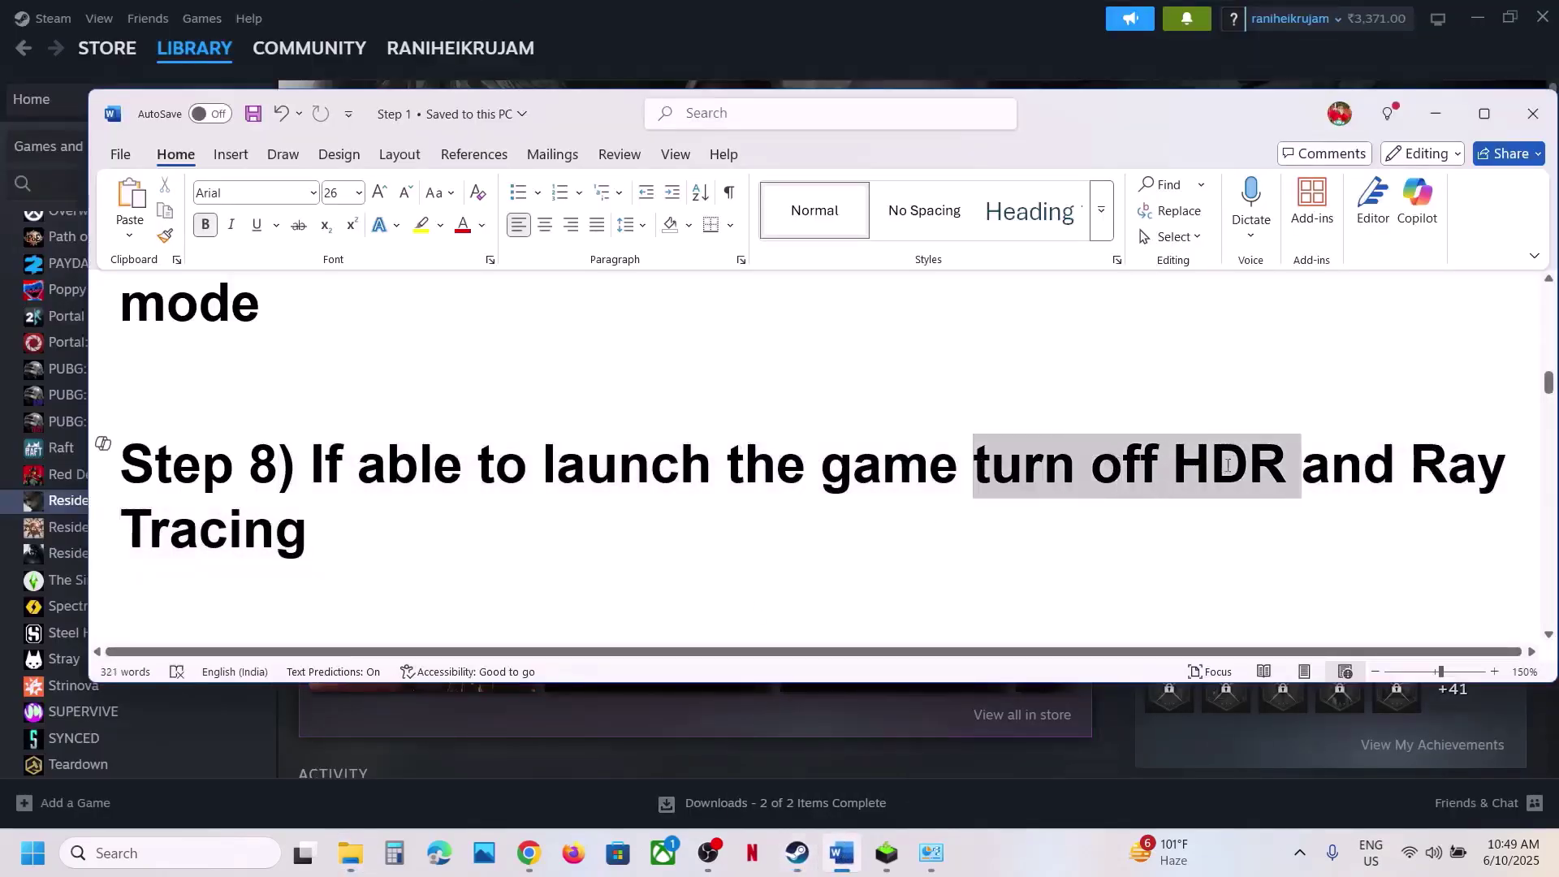
click(371, 515)
text(,)
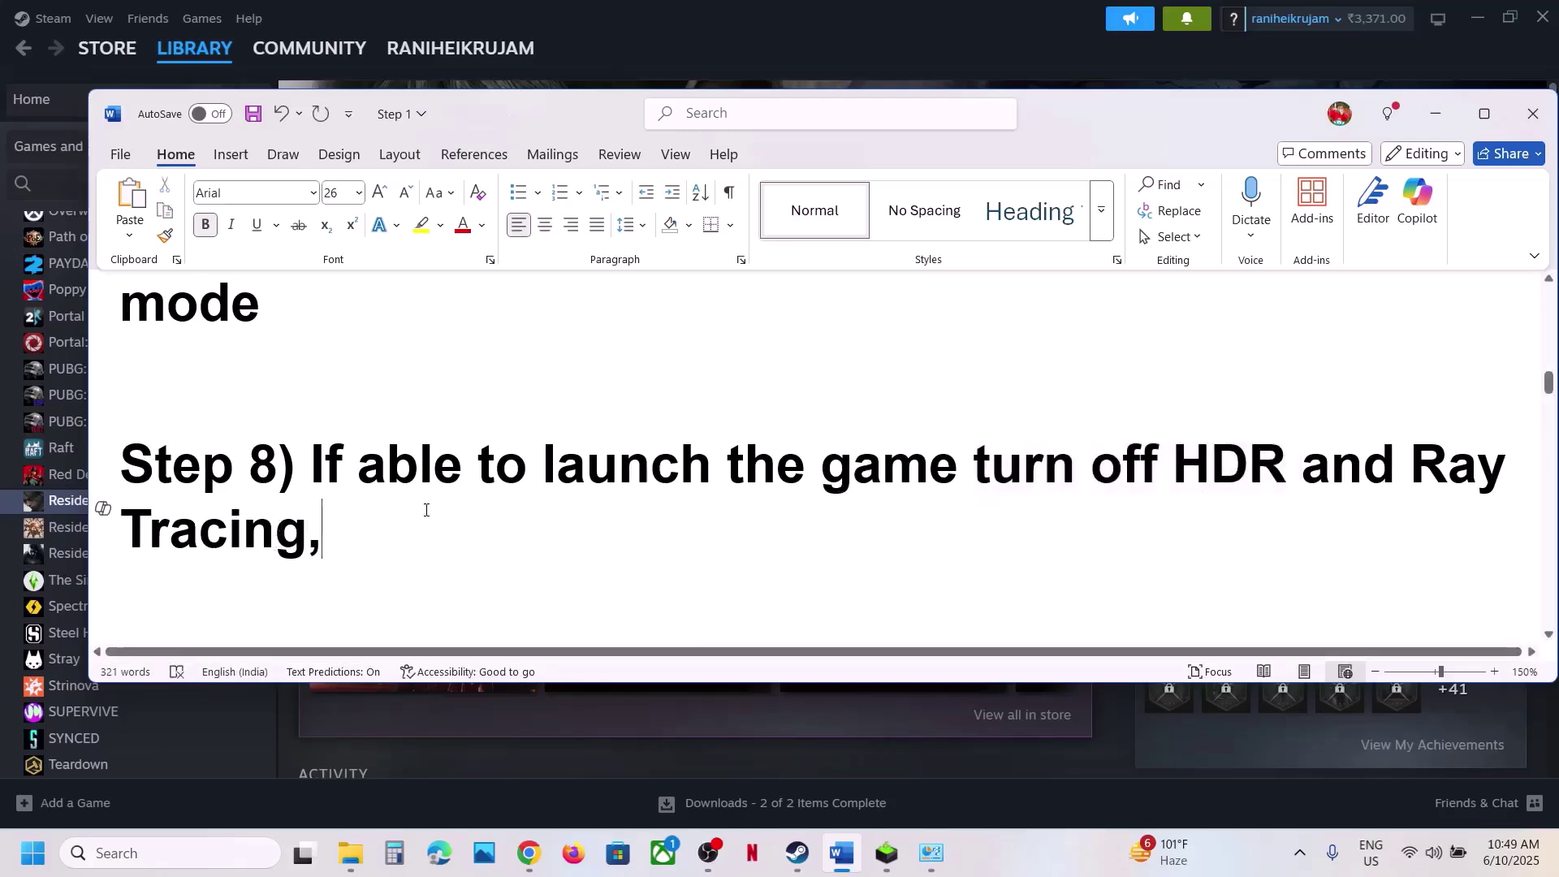
text(Wi)
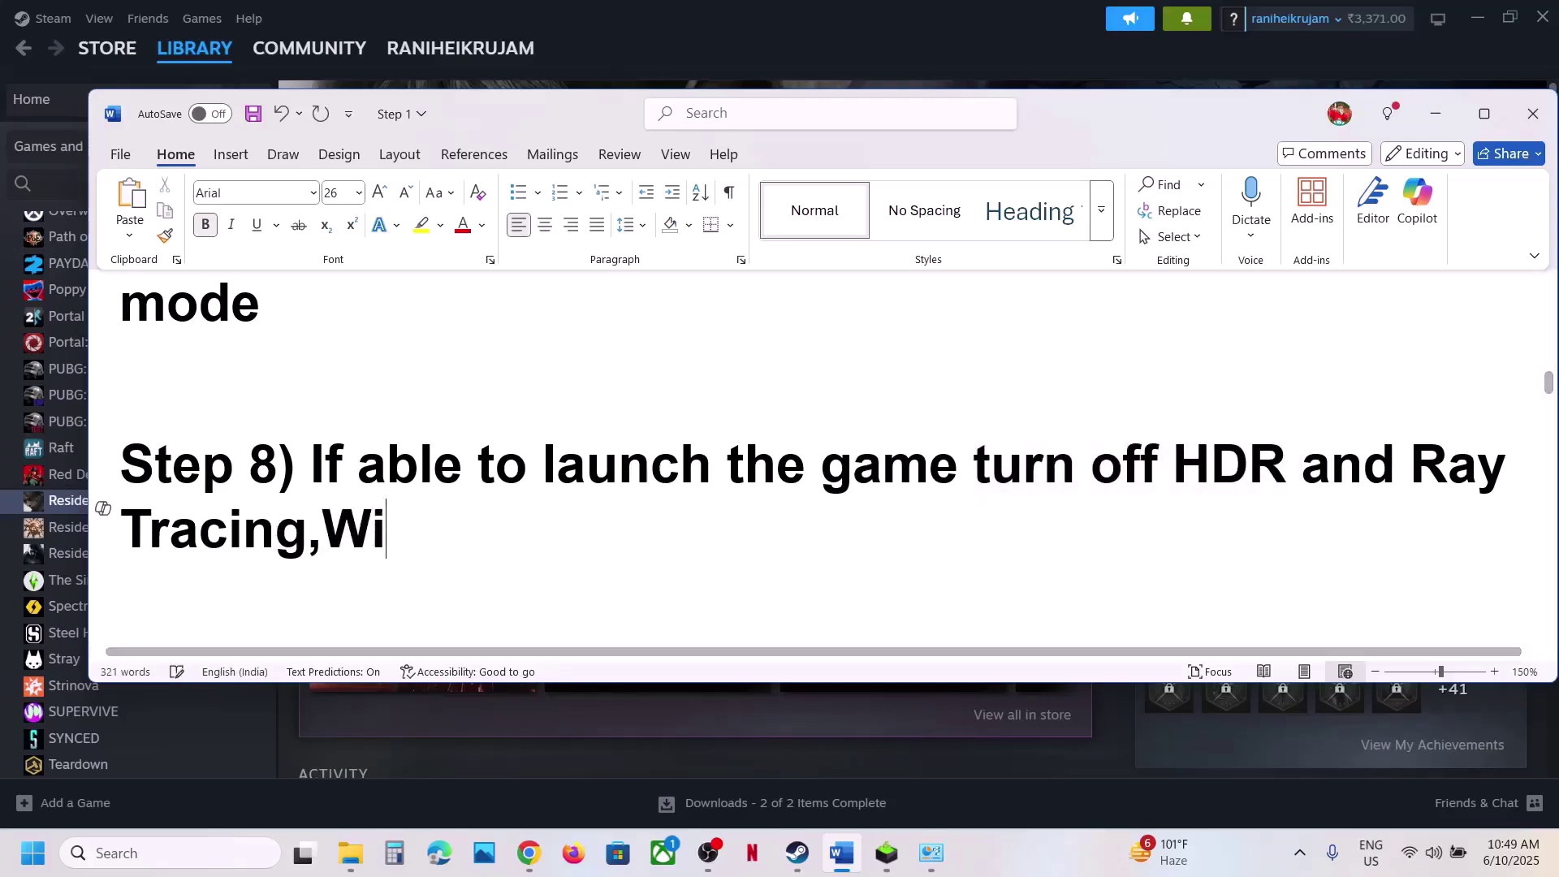
text(ndows HDR)
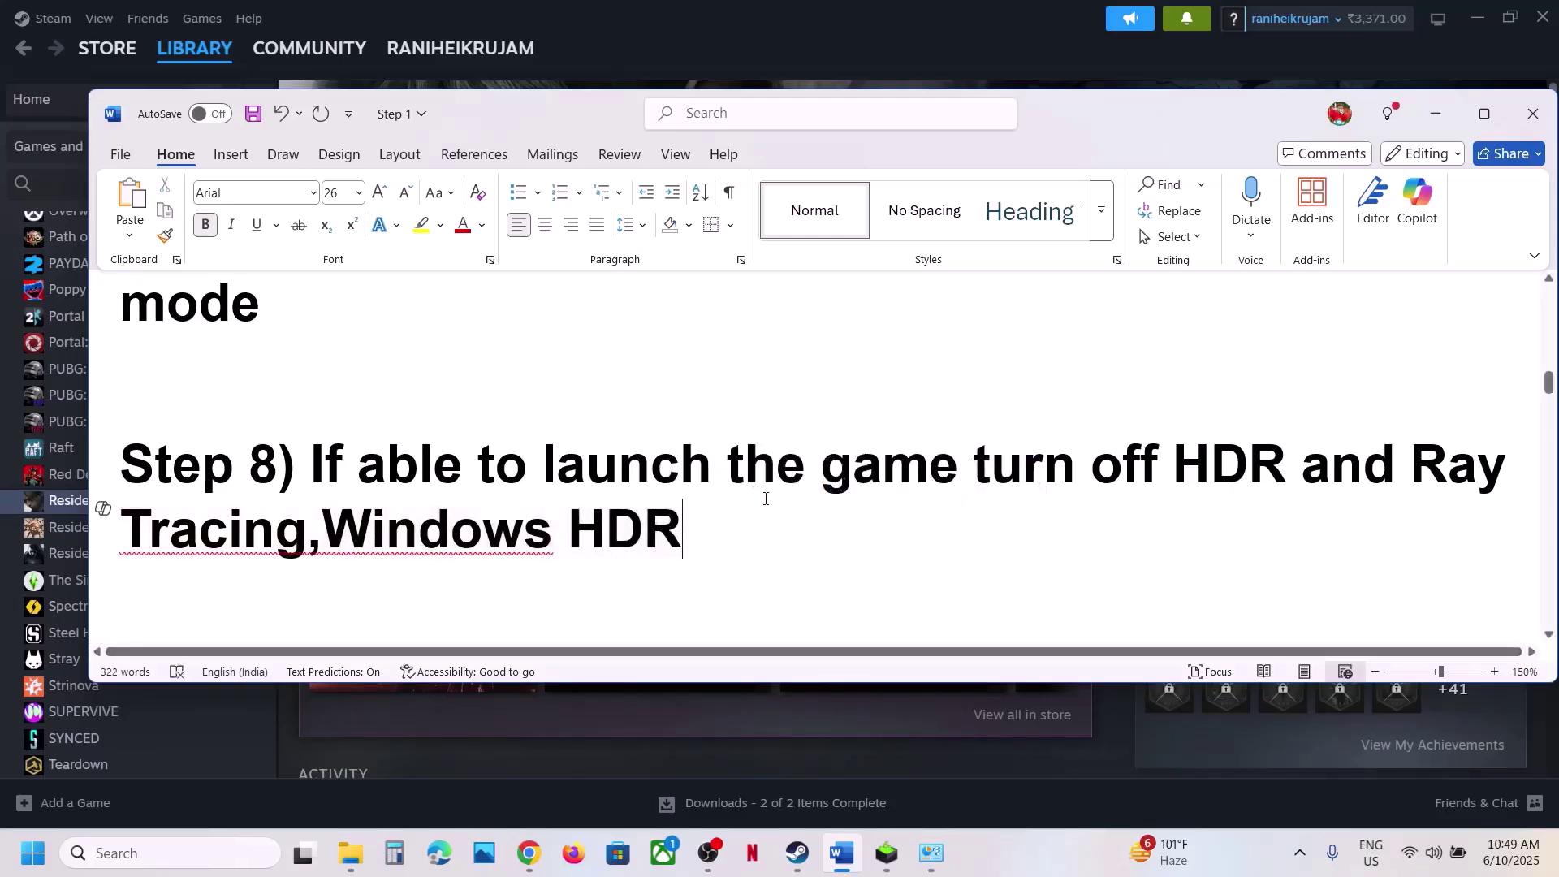
Highlight Windows HDR in Step 8, followed by the words about turning off HDR and Ray Tracing
drag(684, 532, 325, 532)
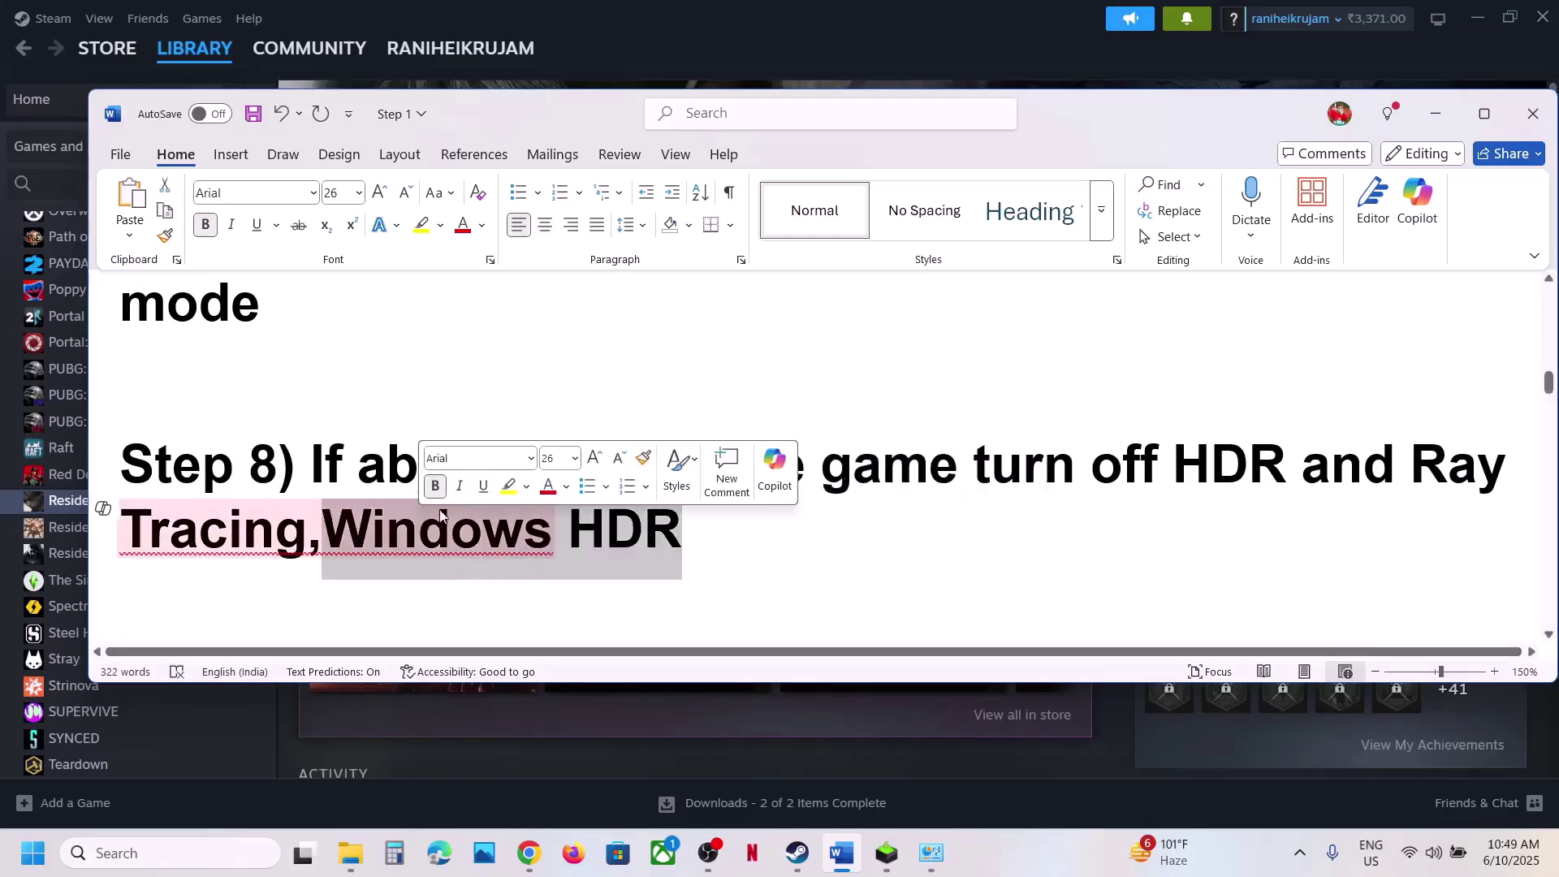
click(344, 467)
drag(877, 469, 1519, 470)
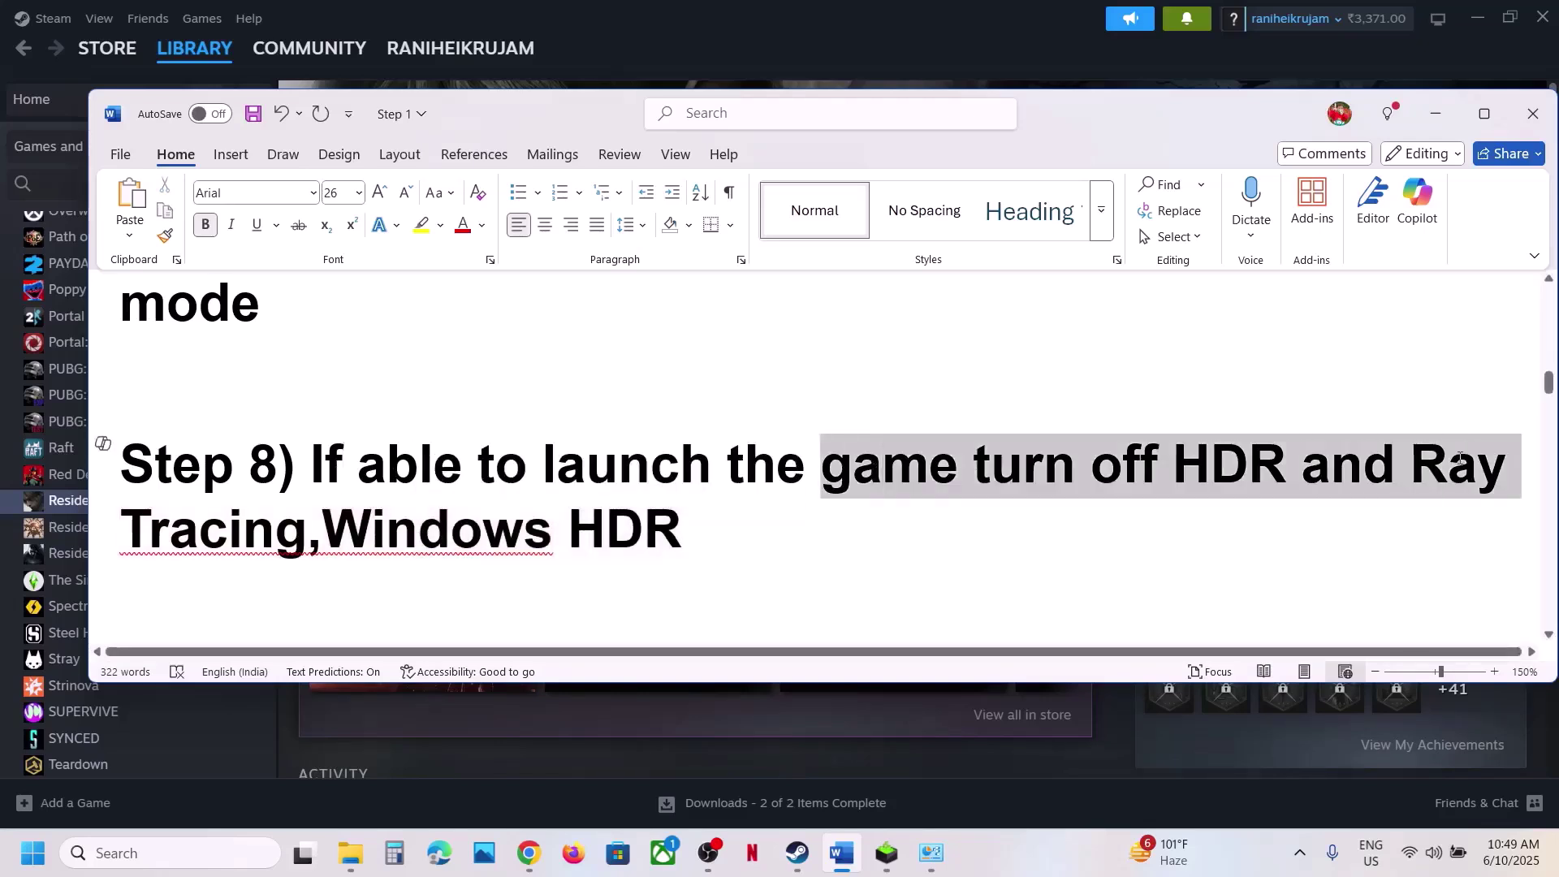
mouse_move(317, 537)
mouse_down()
mouse_move(853, 519)
mouse_move(1121, 470)
mouse_move(978, 470)
mouse_up()
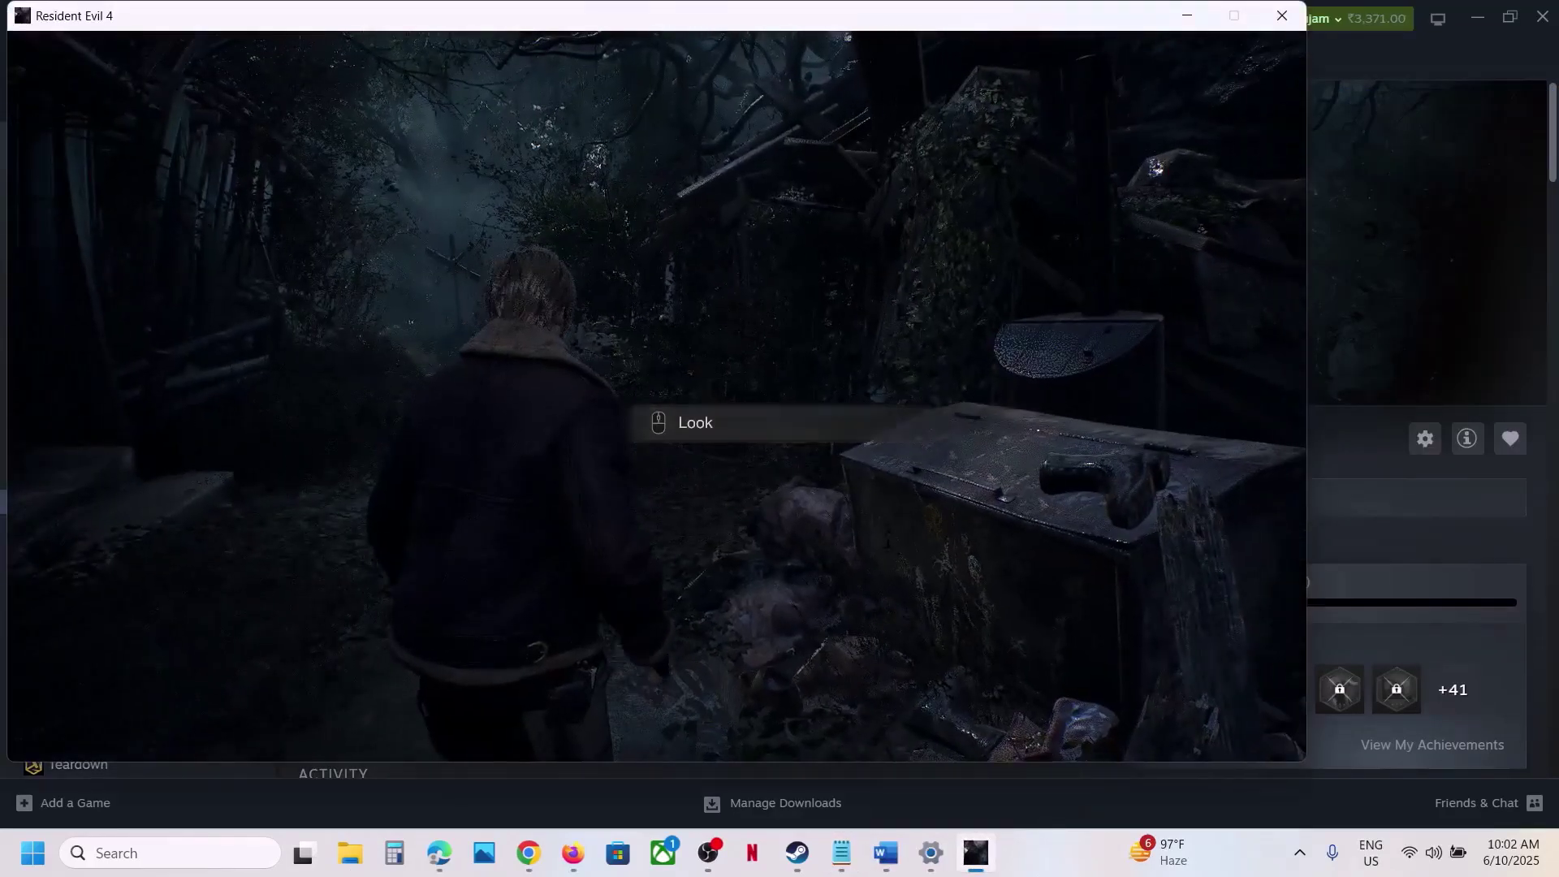
In the Resident Evil 4 options, check HDR Mode in the display settings and Ray Tracing in the graphics settings
key(Escape)
click(173, 311)
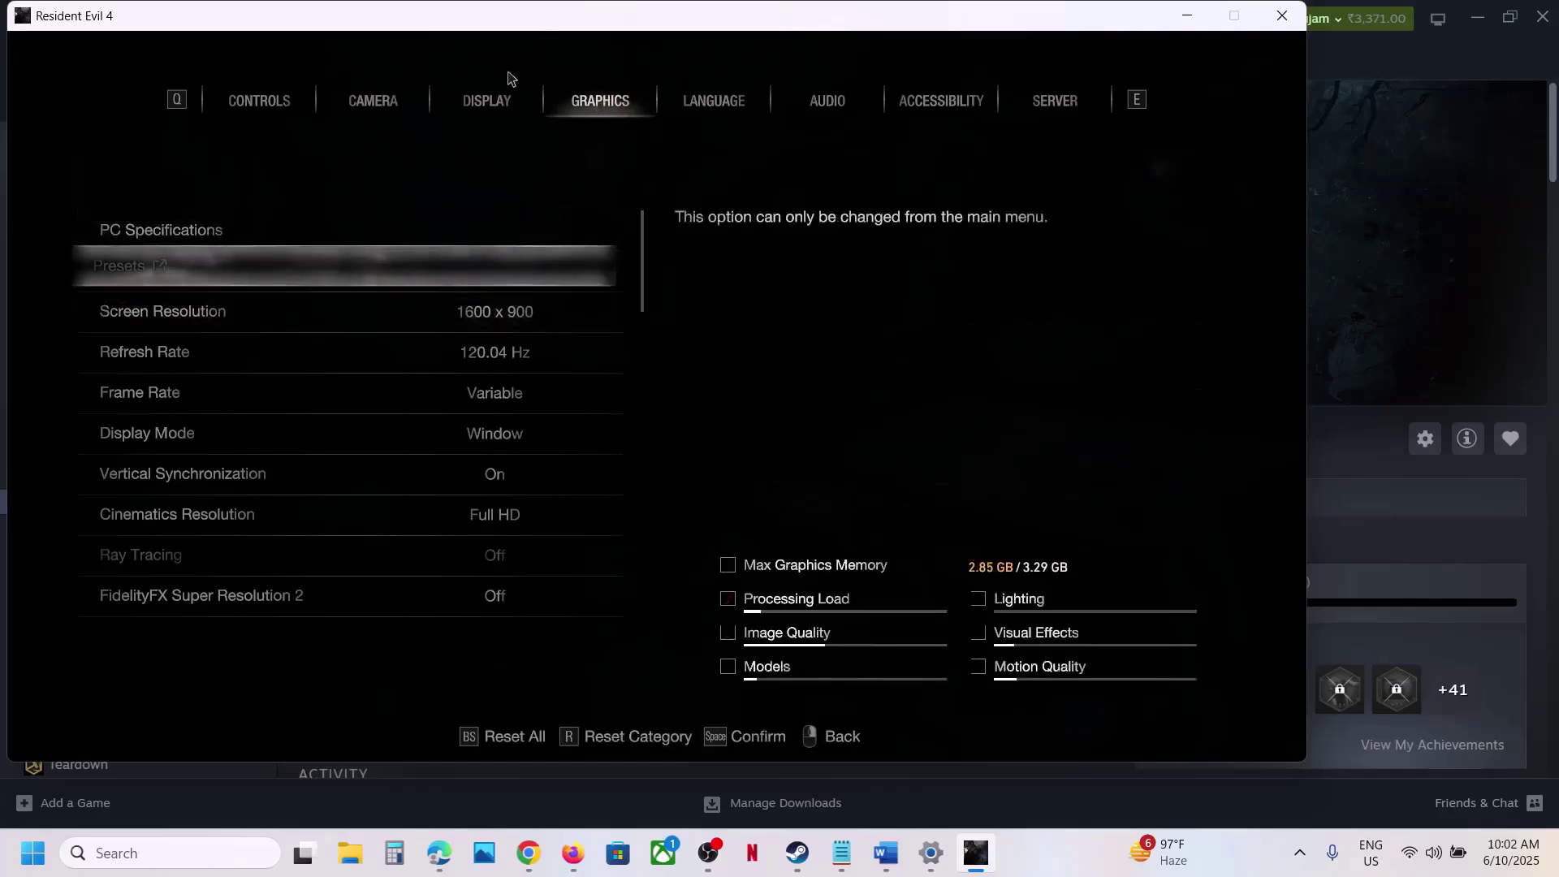
click(486, 104)
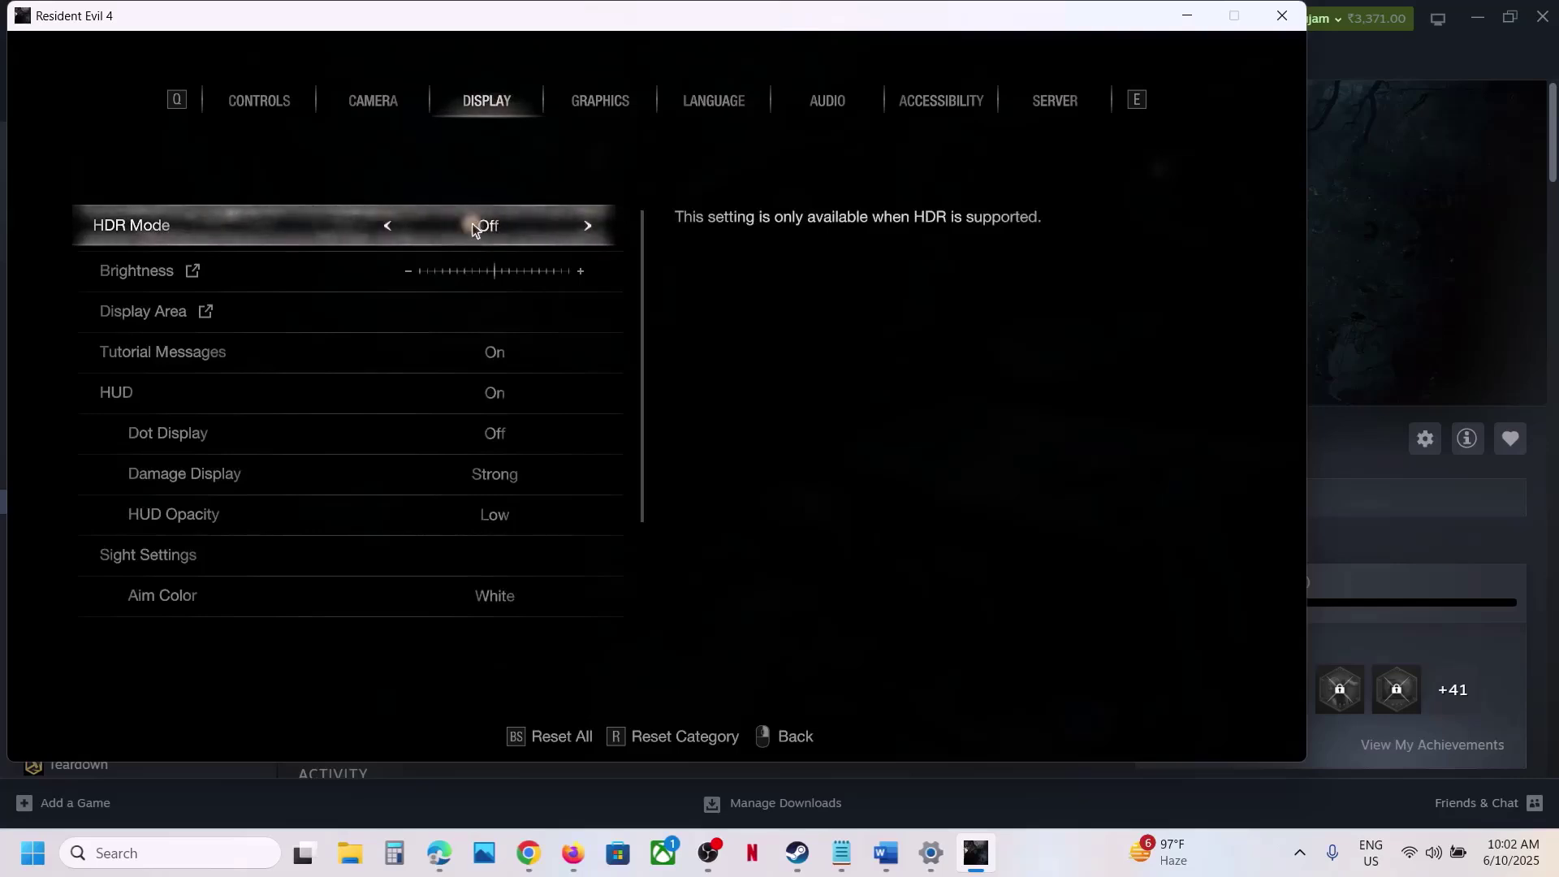
click(588, 103)
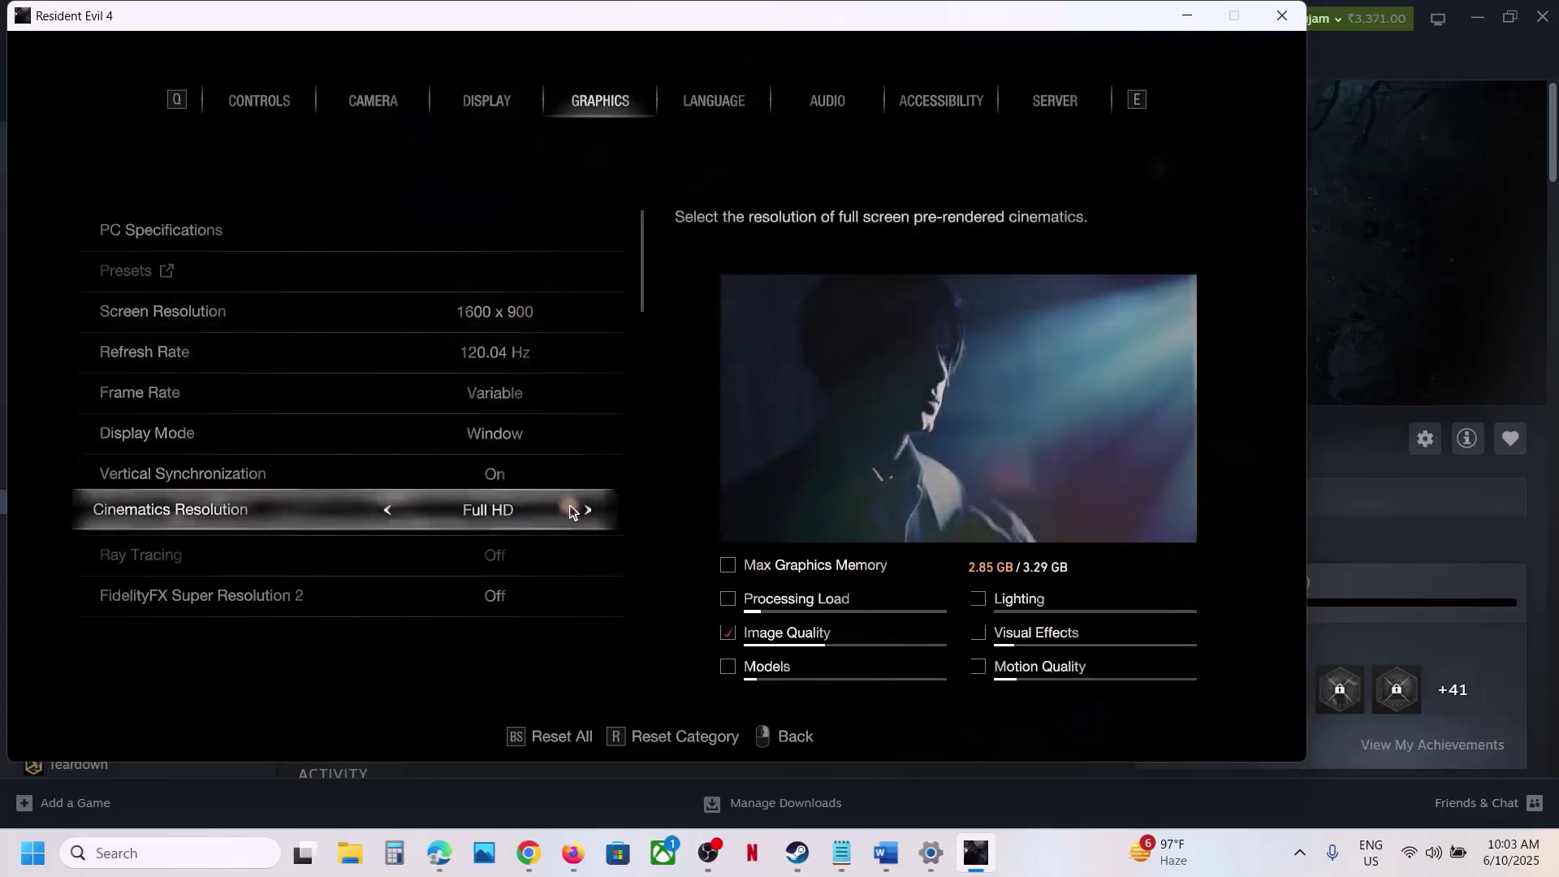
right_click(570, 512)
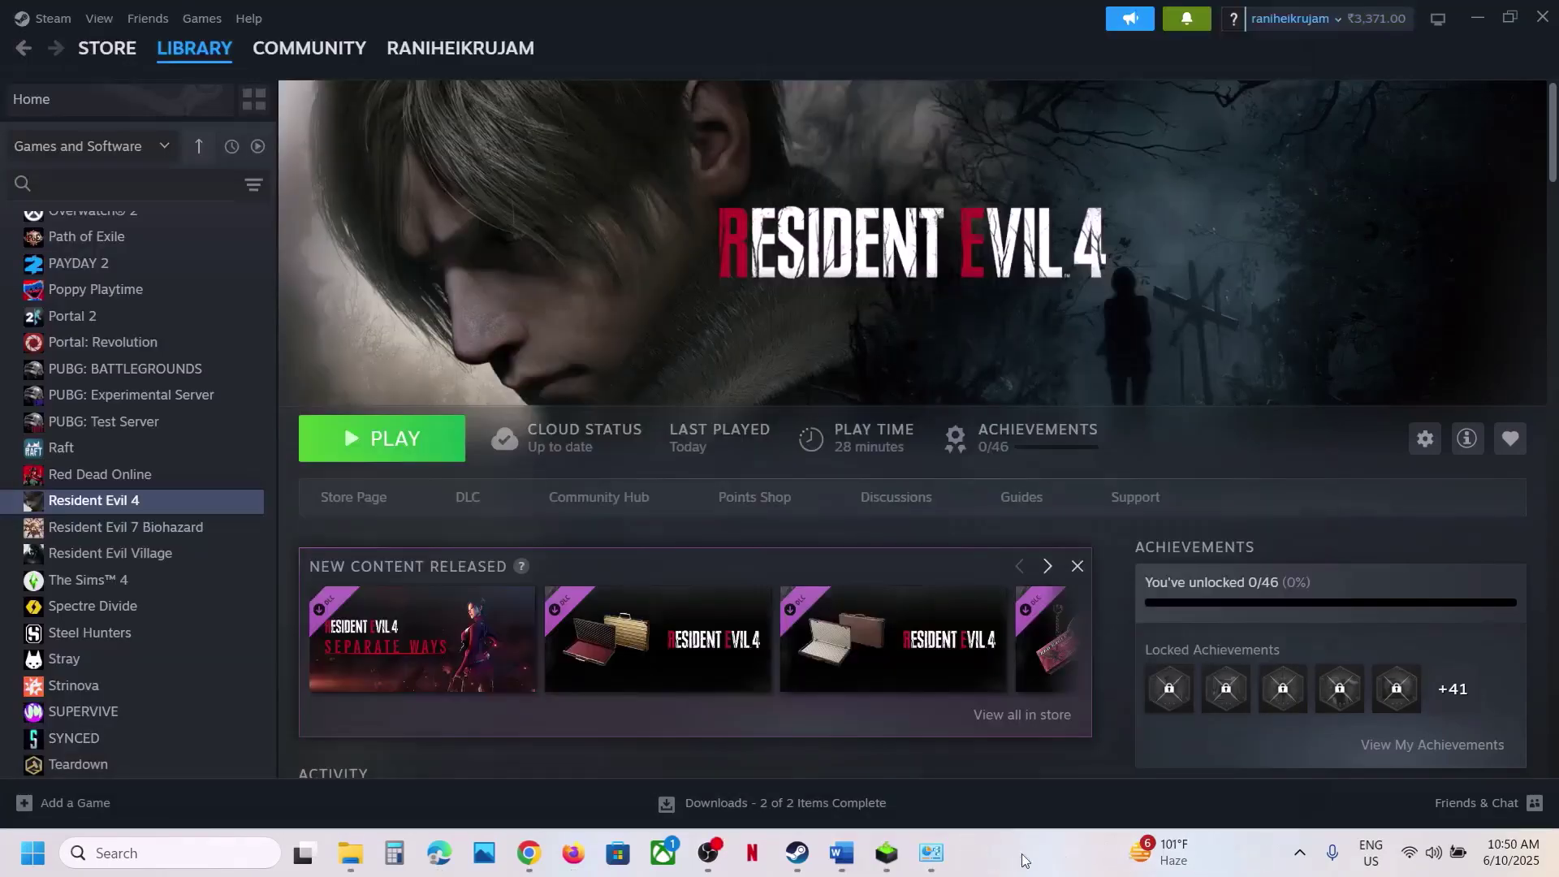
In the Word document, highlight Step 9 about issues after updating Windows, and return to the Steam library
click(841, 853)
scroll(286, 520, down, 3)
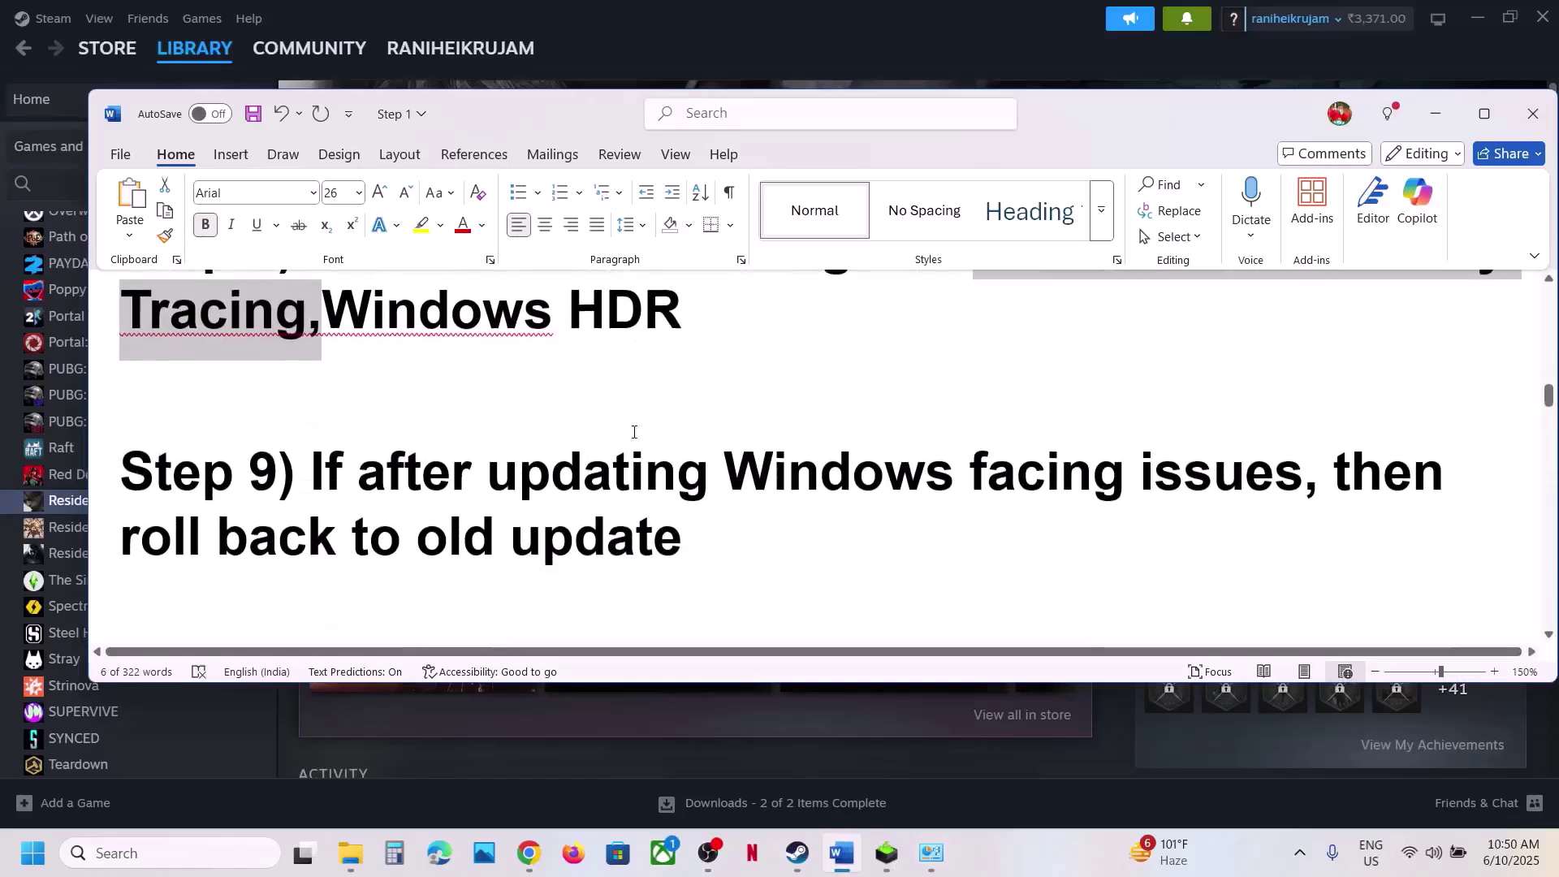
drag(323, 481, 1009, 467)
drag(1115, 471, 1295, 473)
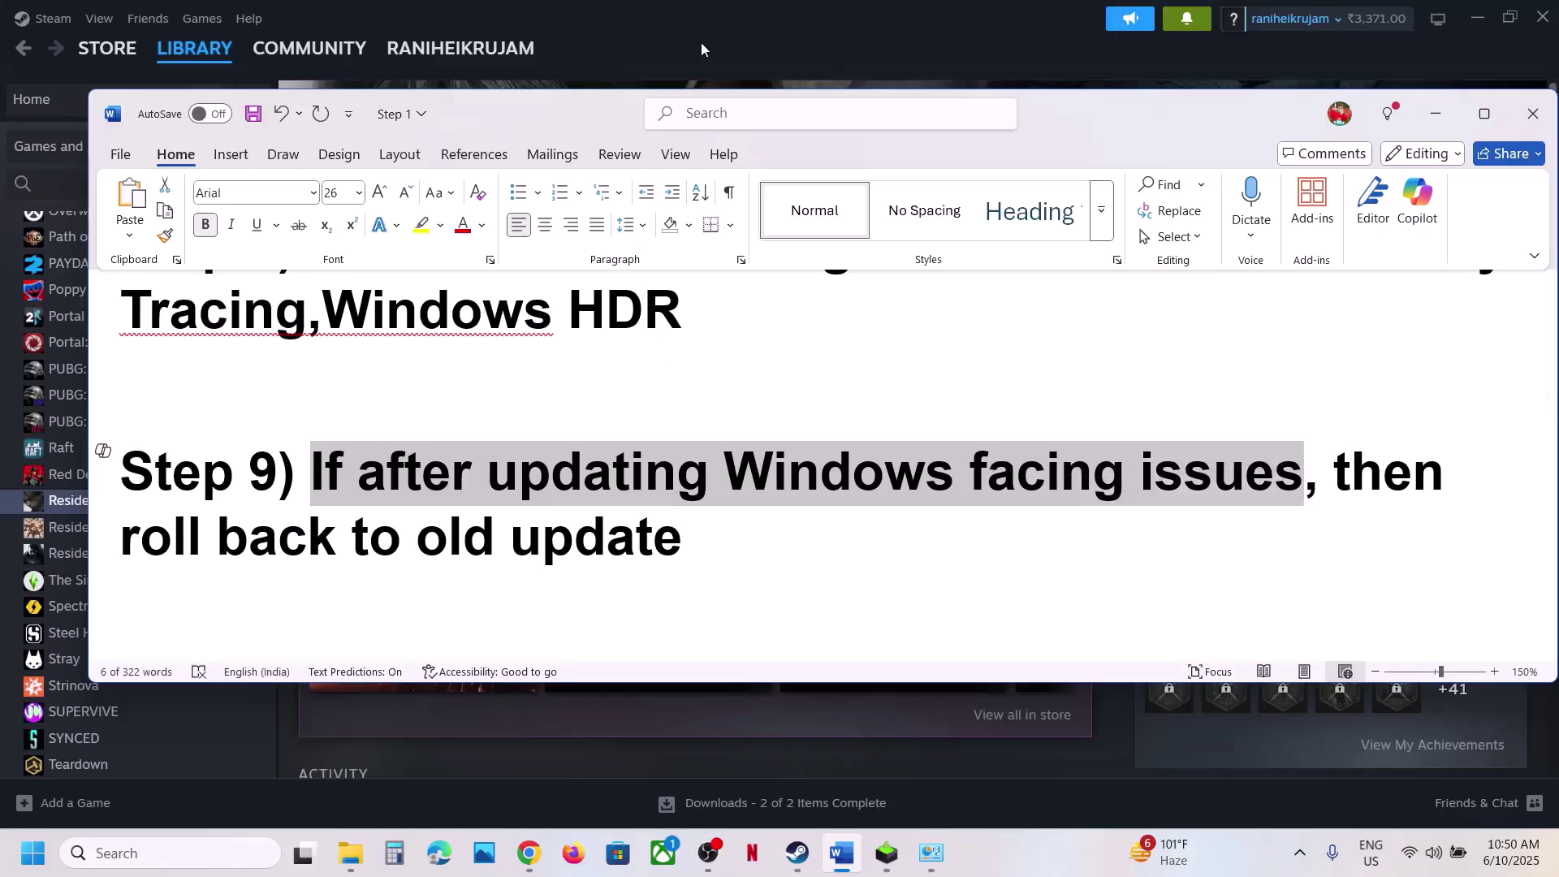
click(698, 22)
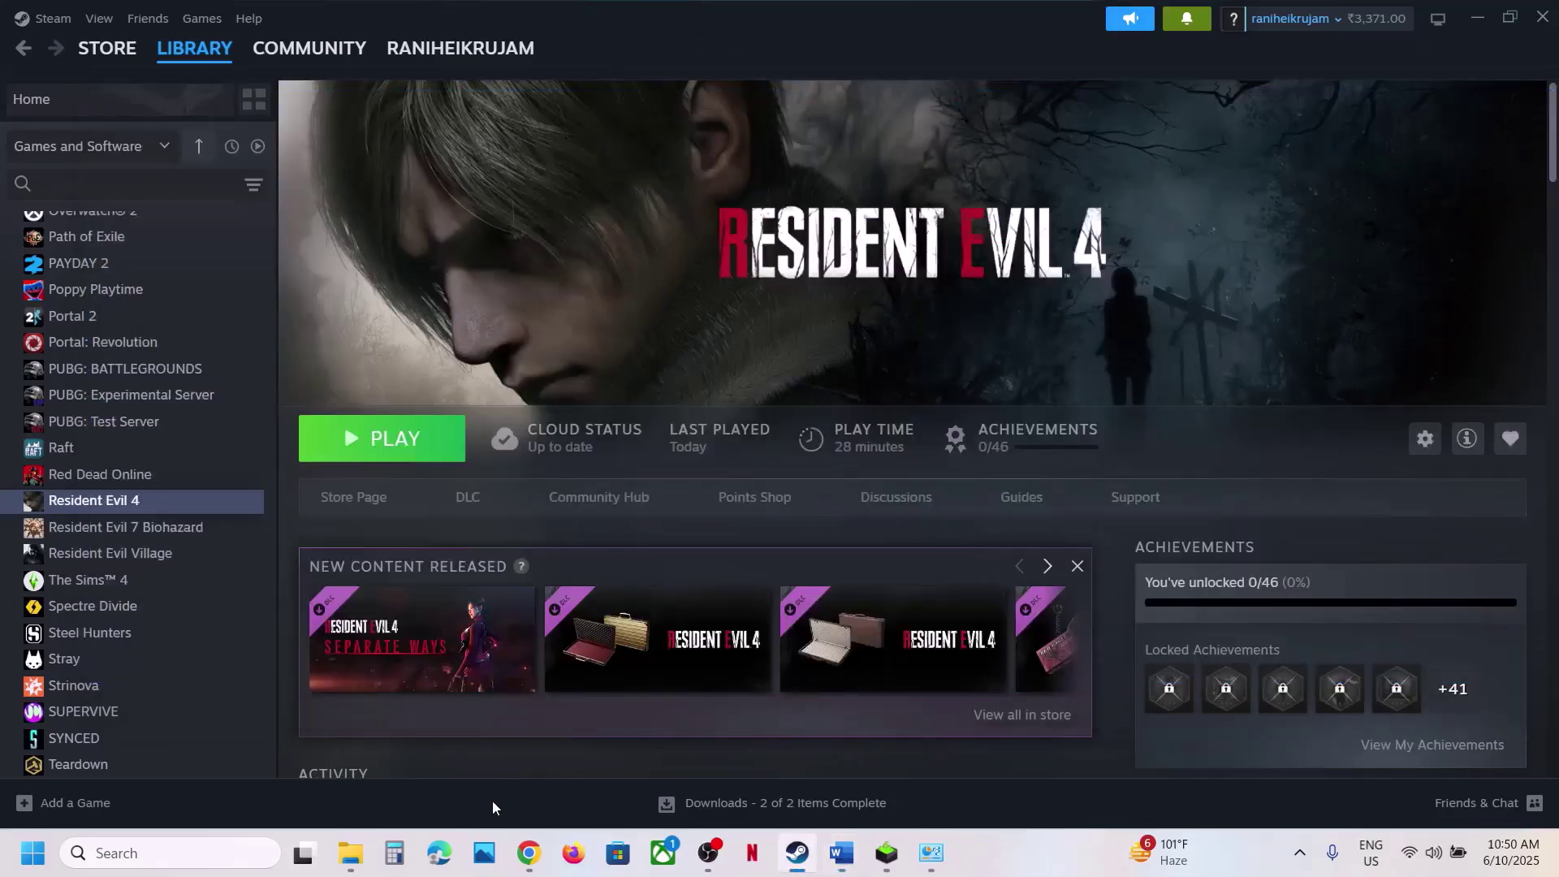
In Windows Settings, open the list of uninstallable updates from the Windows Update history, and return to the Word document
key(super+i)
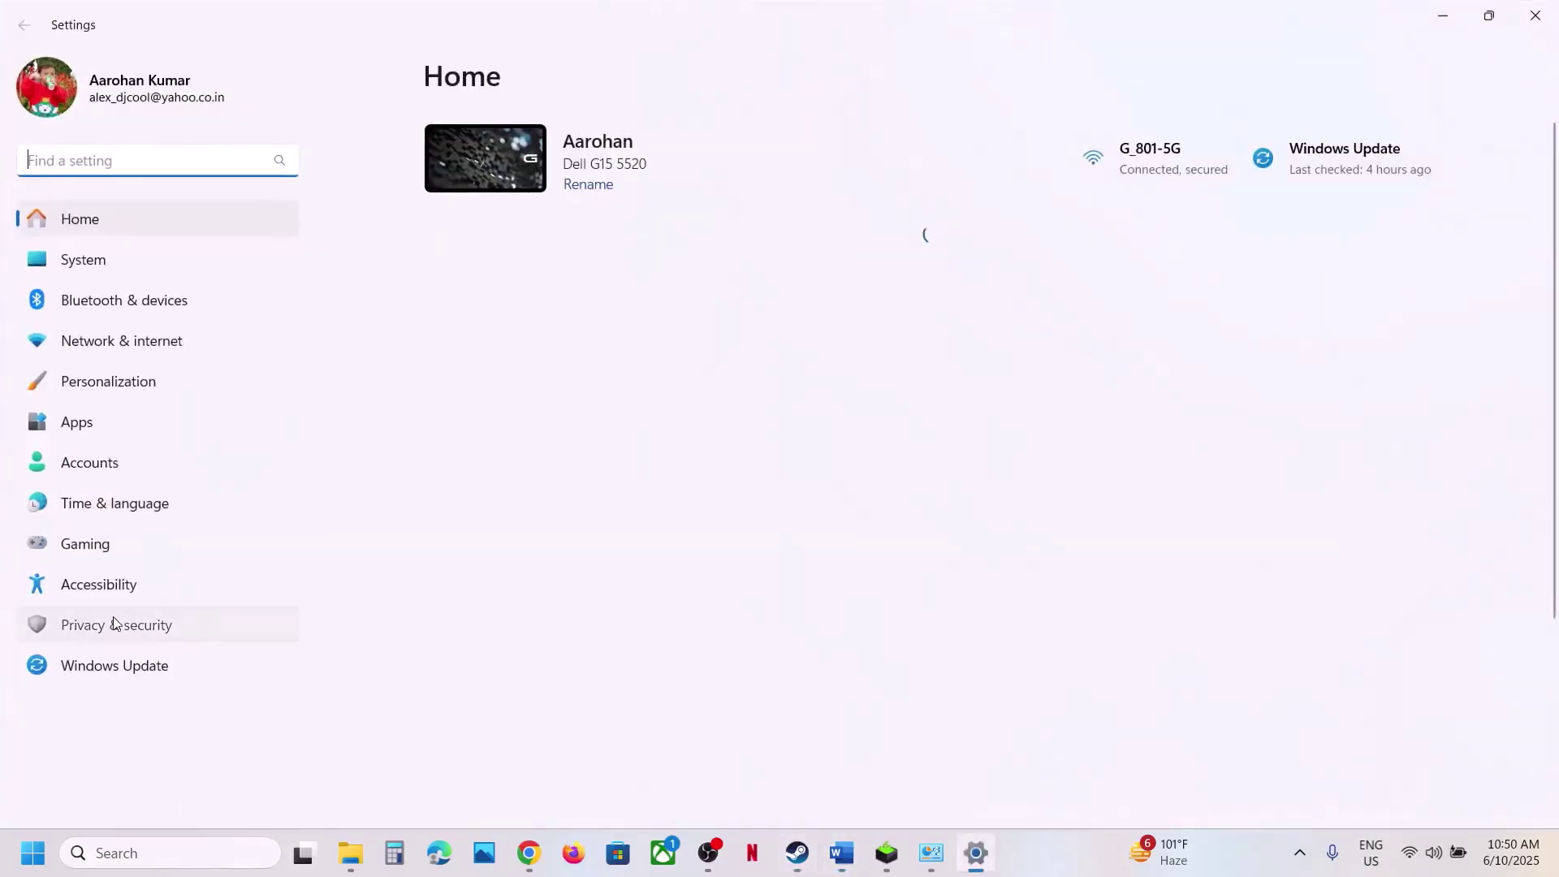
click(114, 623)
click(121, 670)
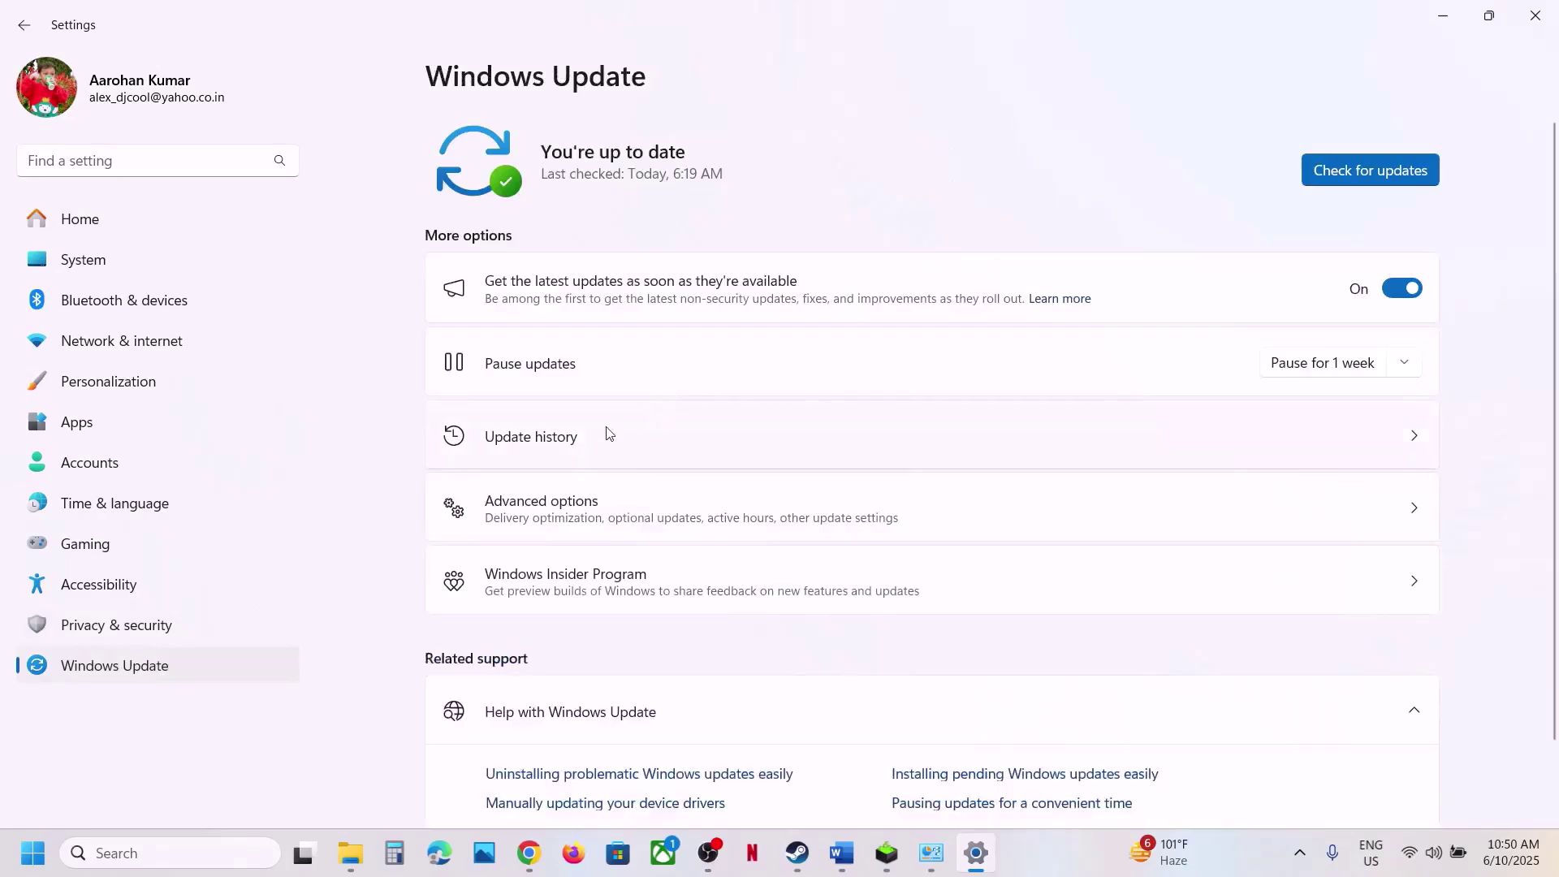
click(559, 454)
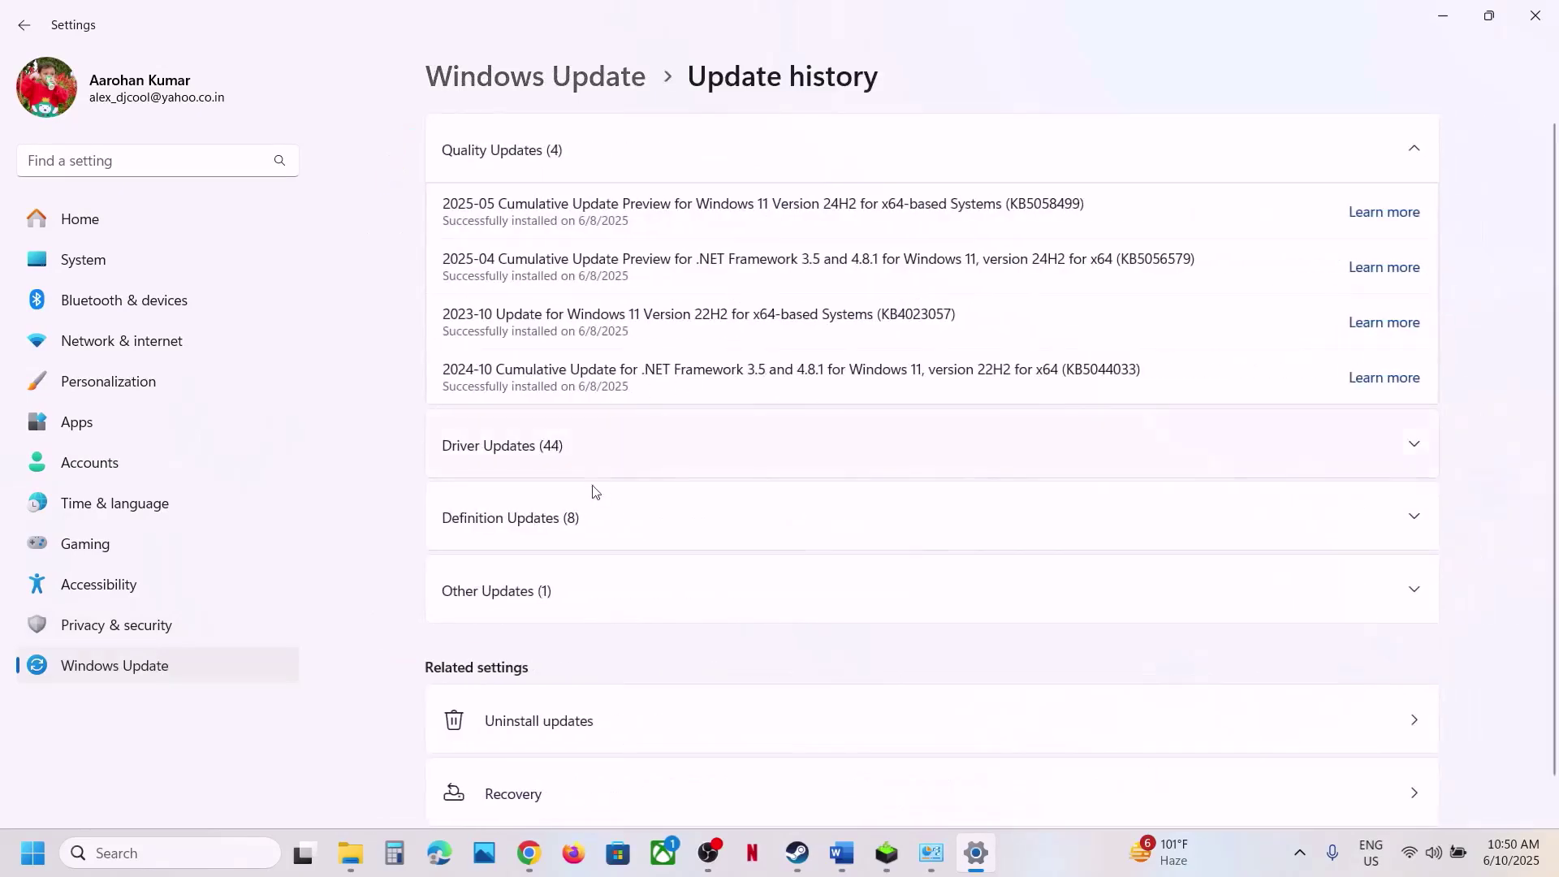
scroll(597, 491, down, 1)
click(516, 655)
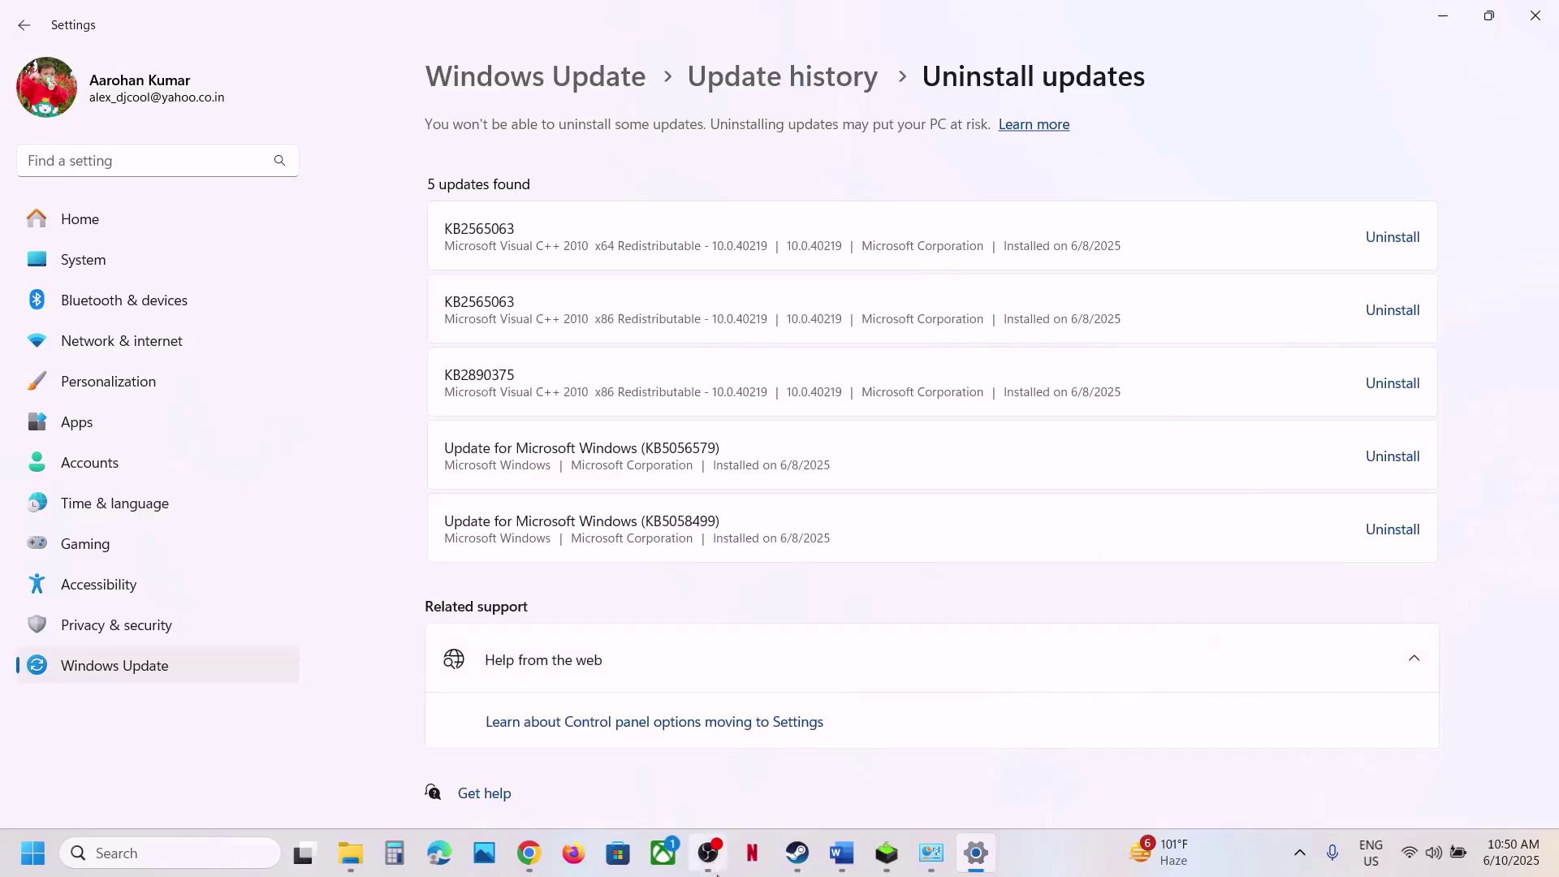
key(alt+Tab)
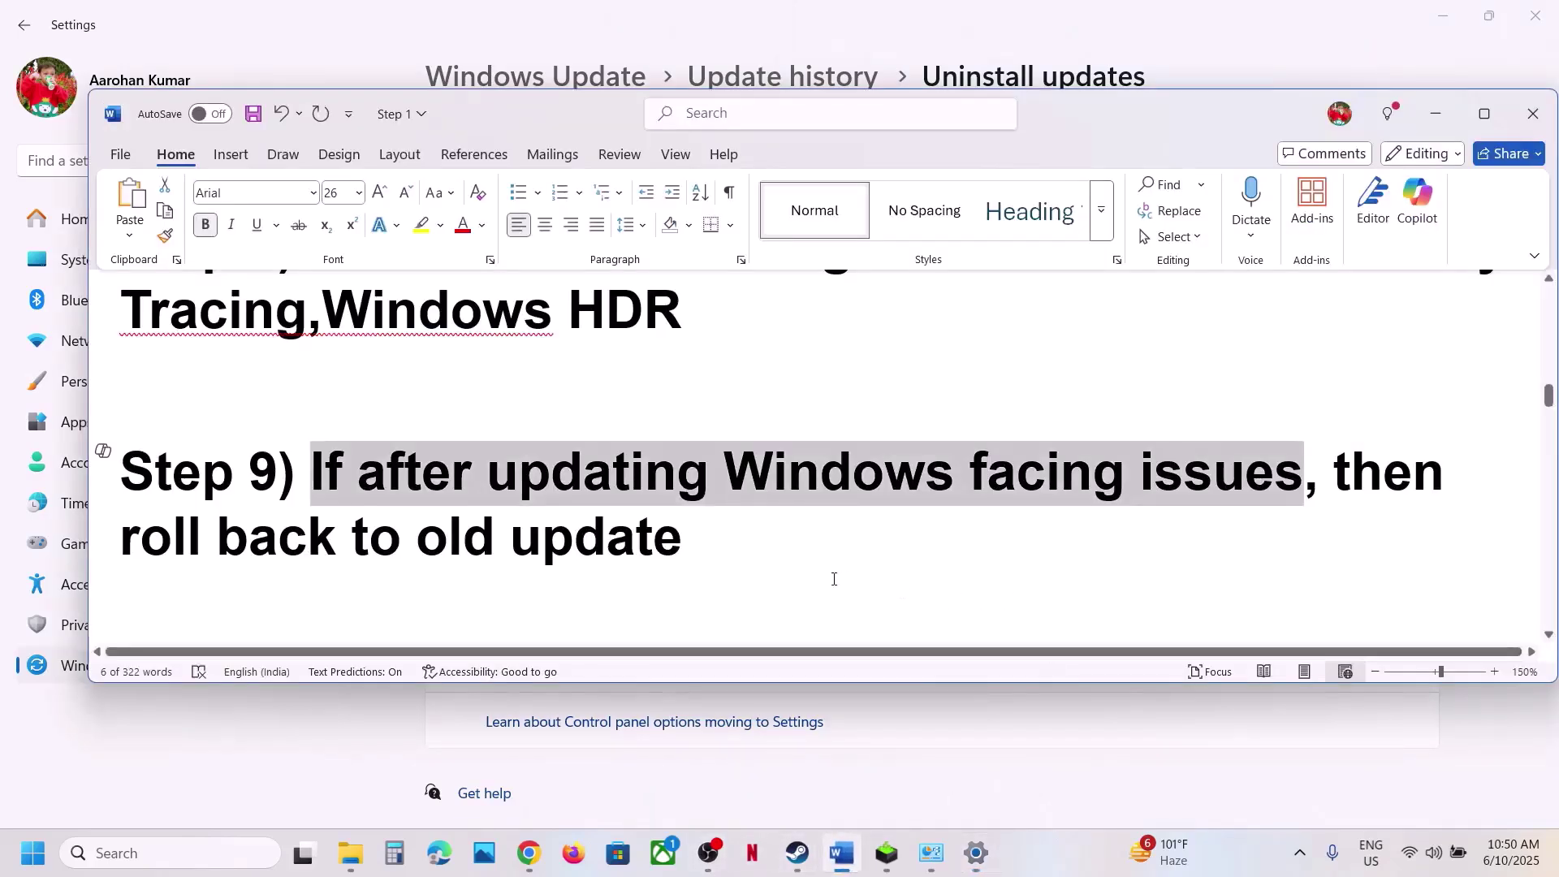
Highlight the Step 9 words about updating Windows and the start of the rollback advice, and return to Windows Settings
click(769, 543)
drag(488, 483, 875, 487)
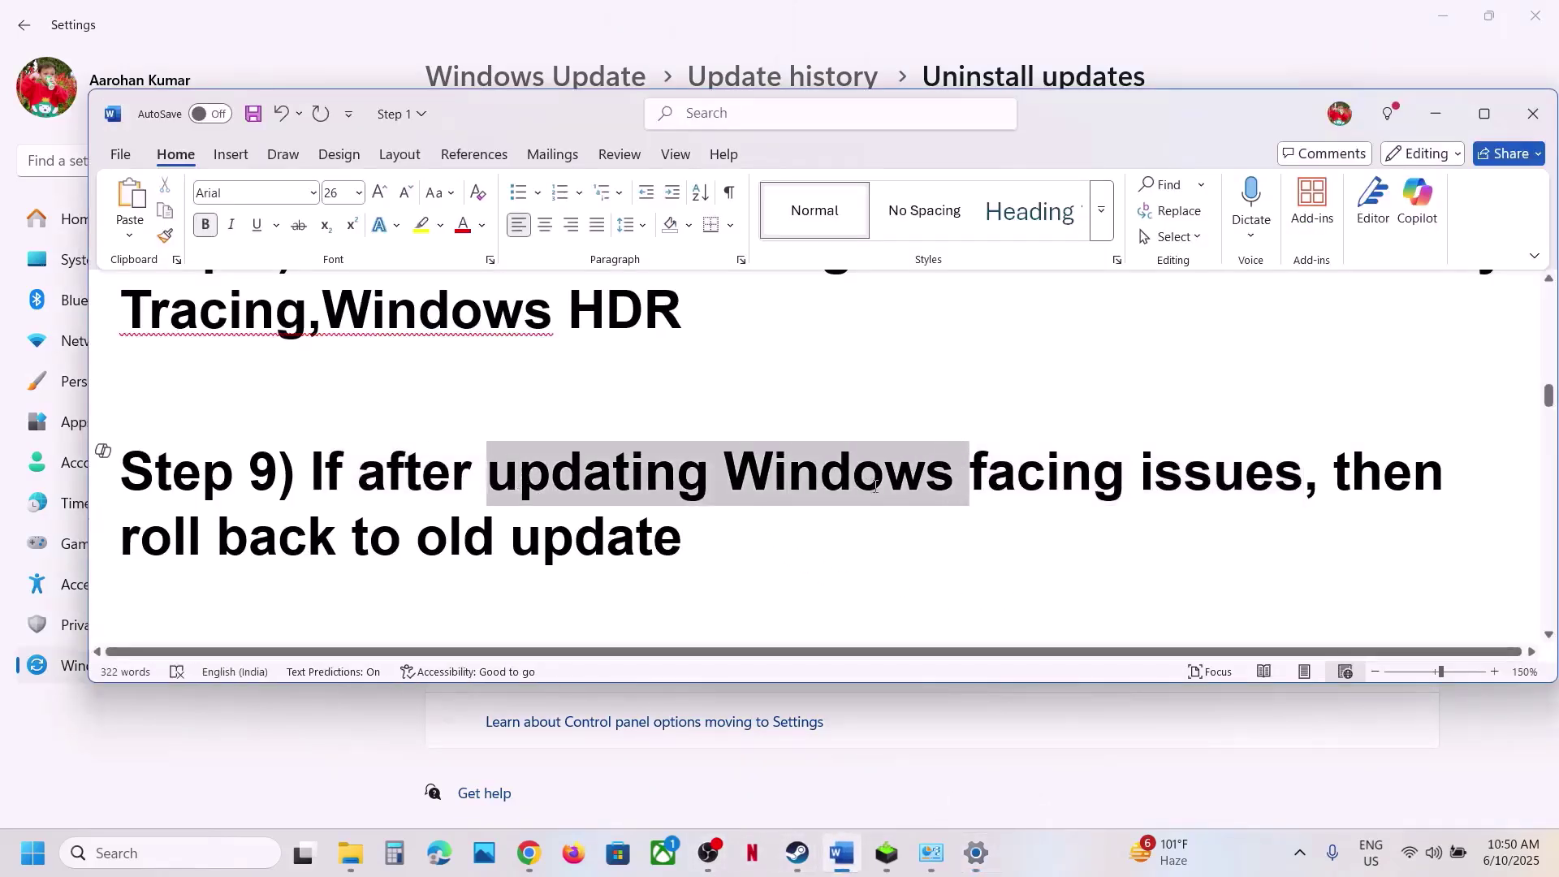
click(880, 539)
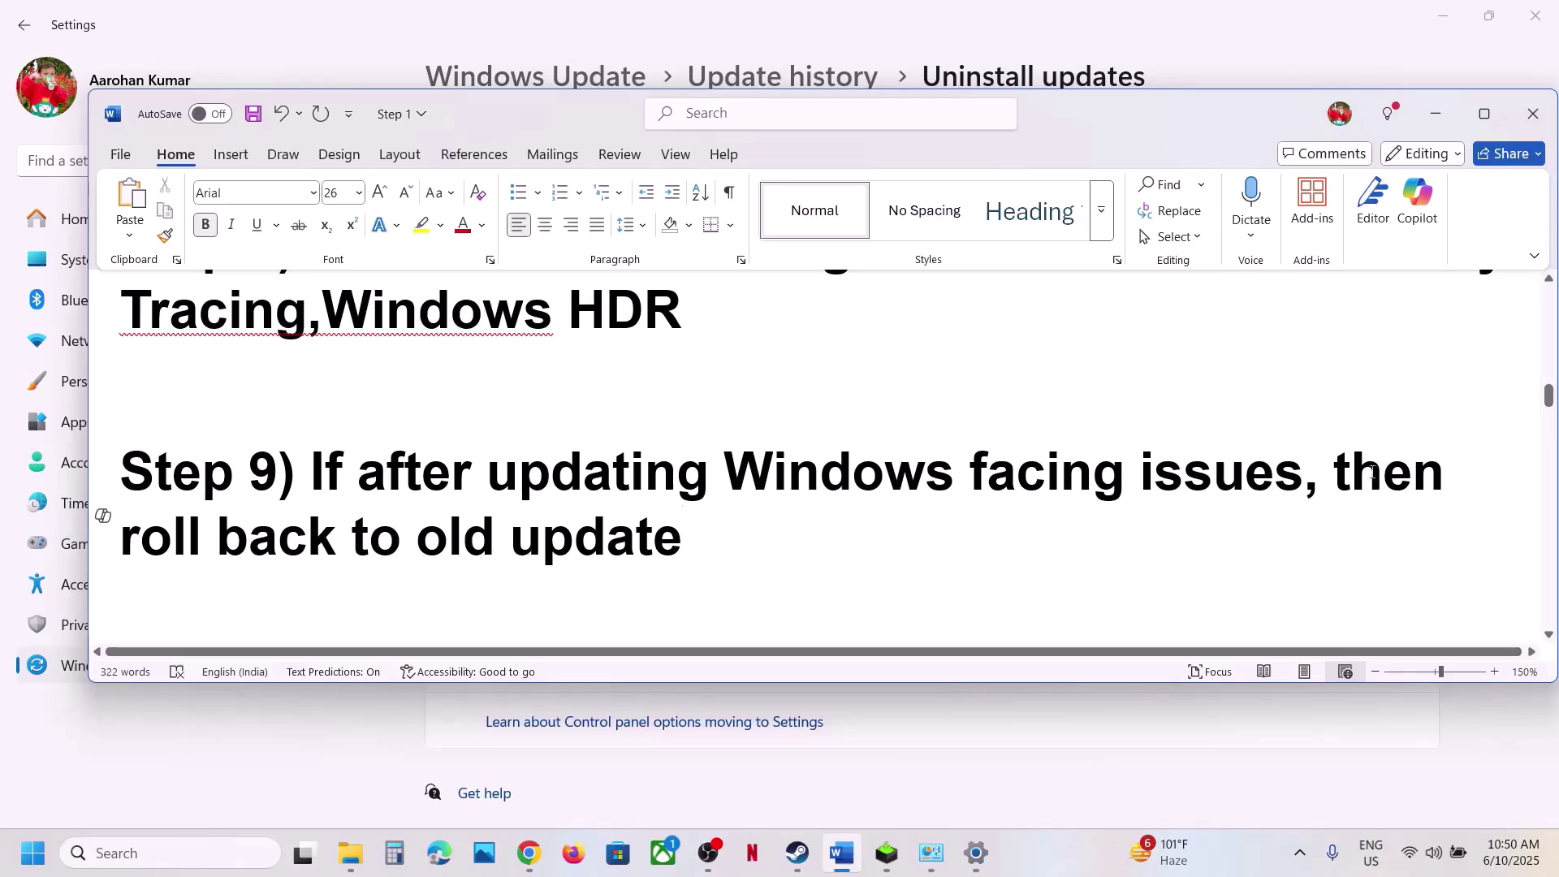
drag(1336, 474, 1427, 533)
click(731, 28)
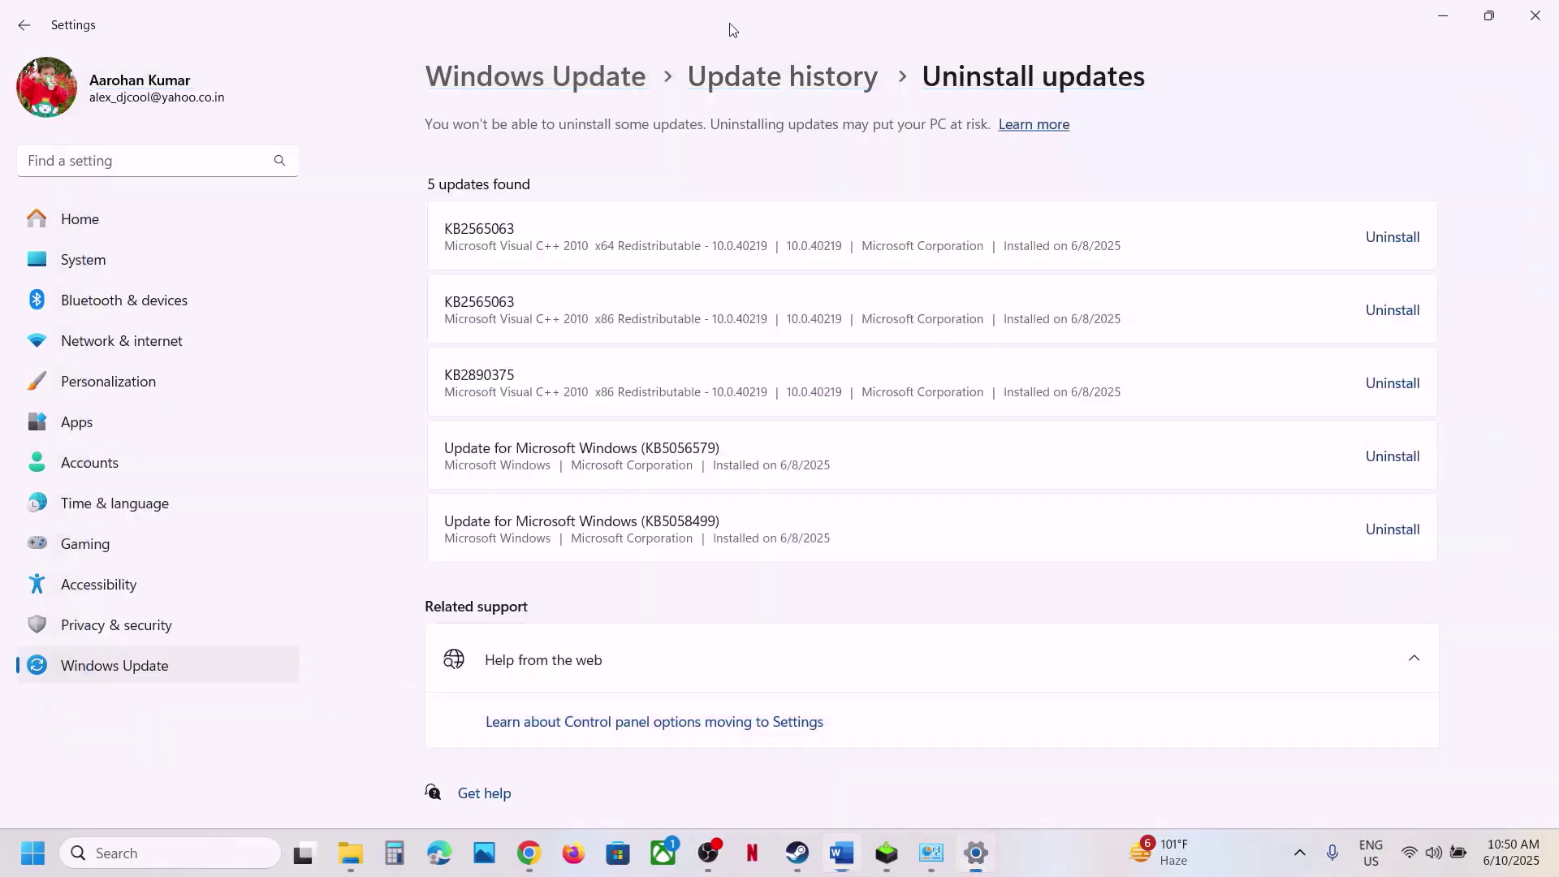
In the Windows Update advanced options, open Recovery to check the Go back option, and close Settings
click(147, 665)
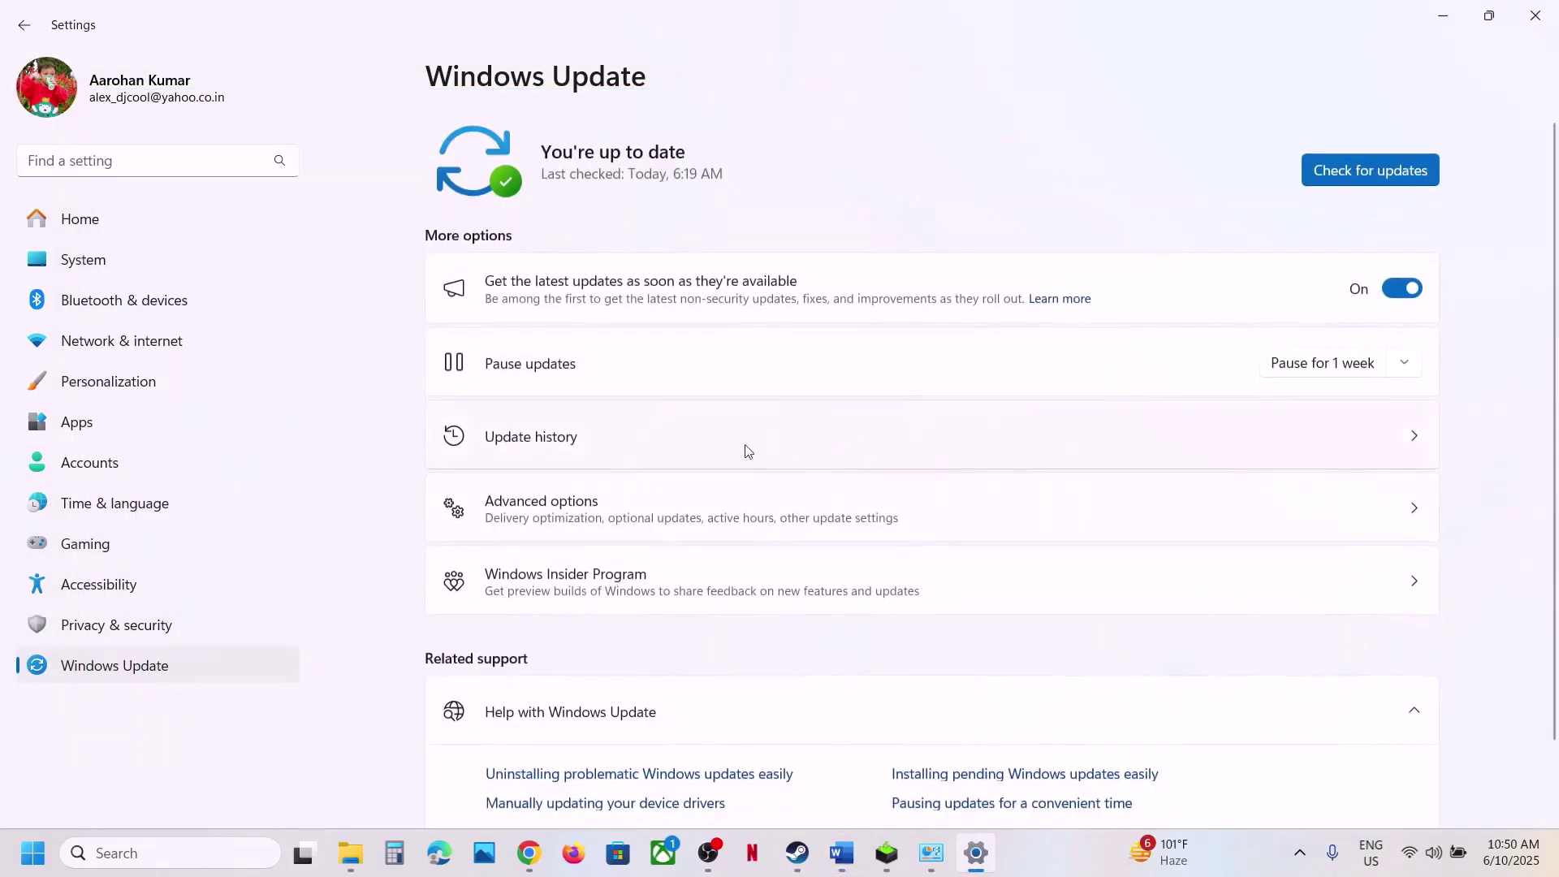
click(563, 534)
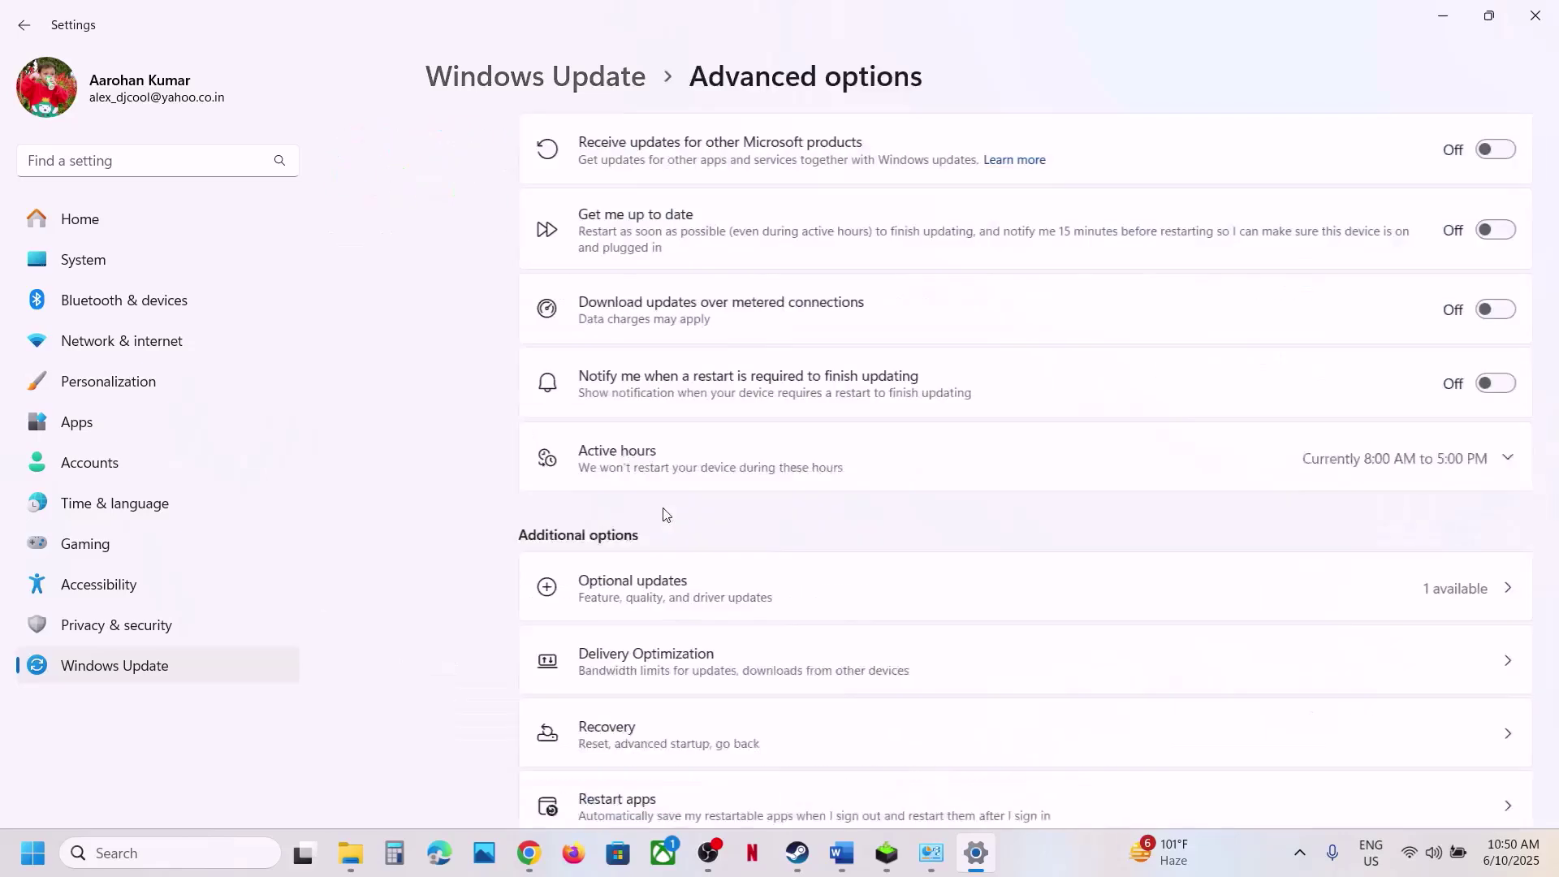
scroll(686, 529, down, 2)
click(625, 588)
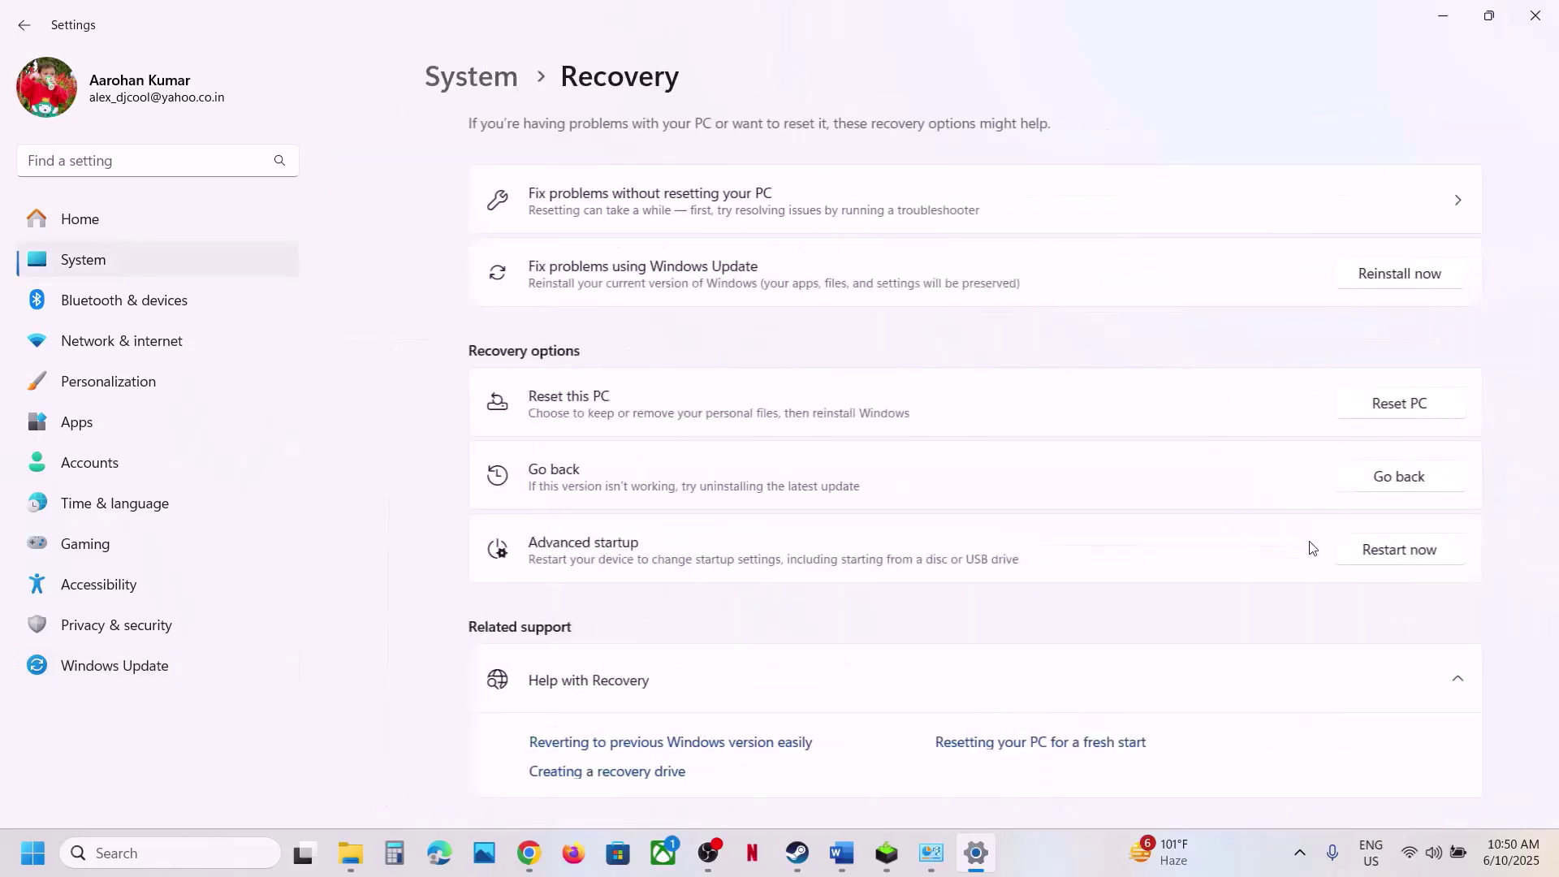
scroll(1324, 536, down, 1)
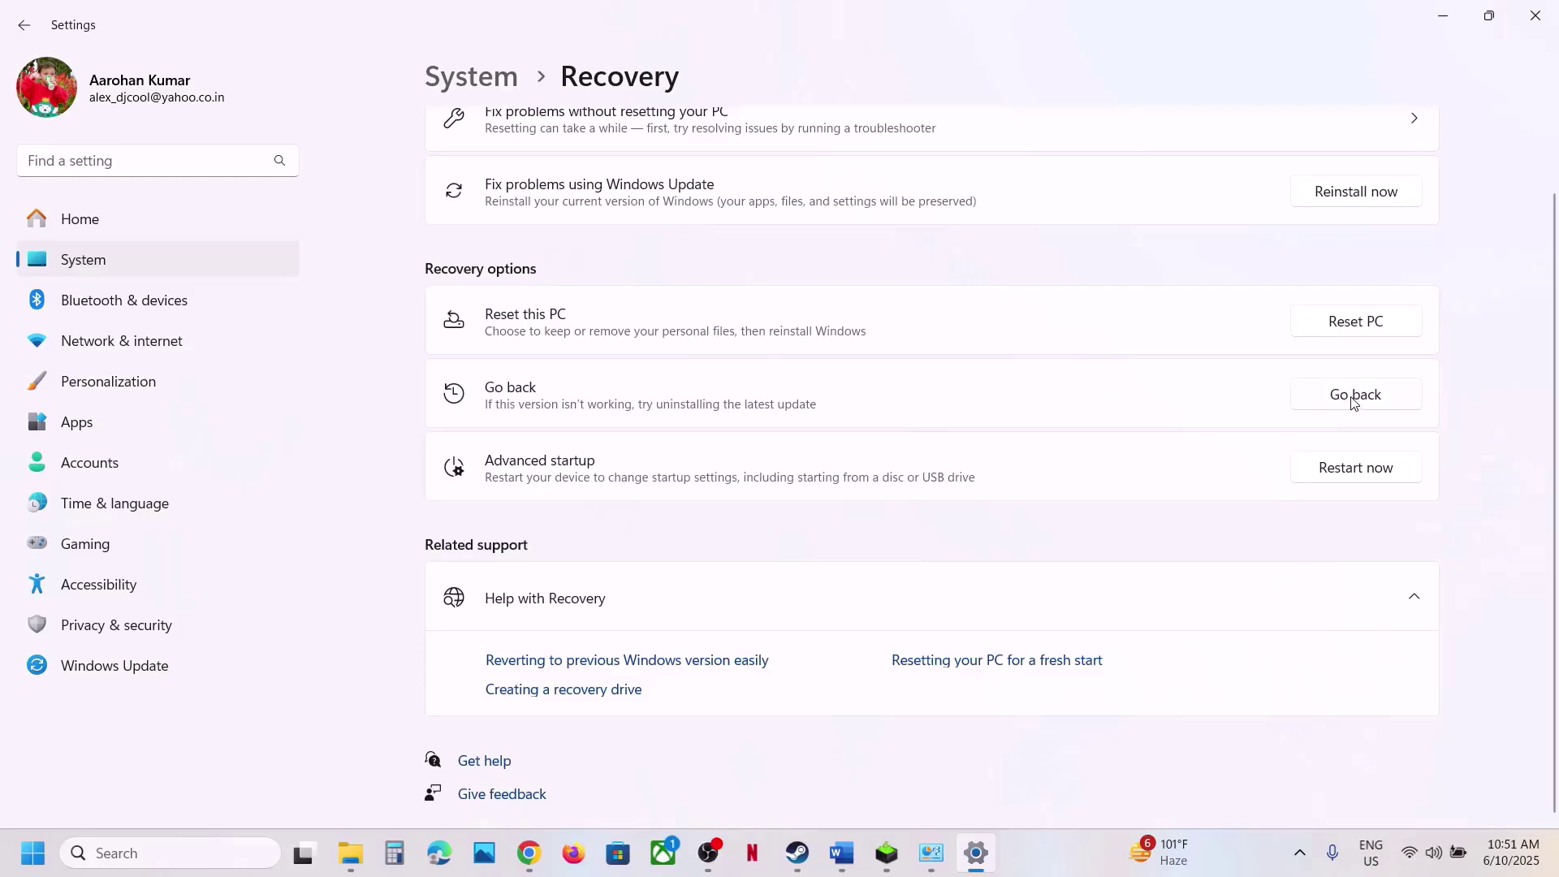
click(1550, 19)
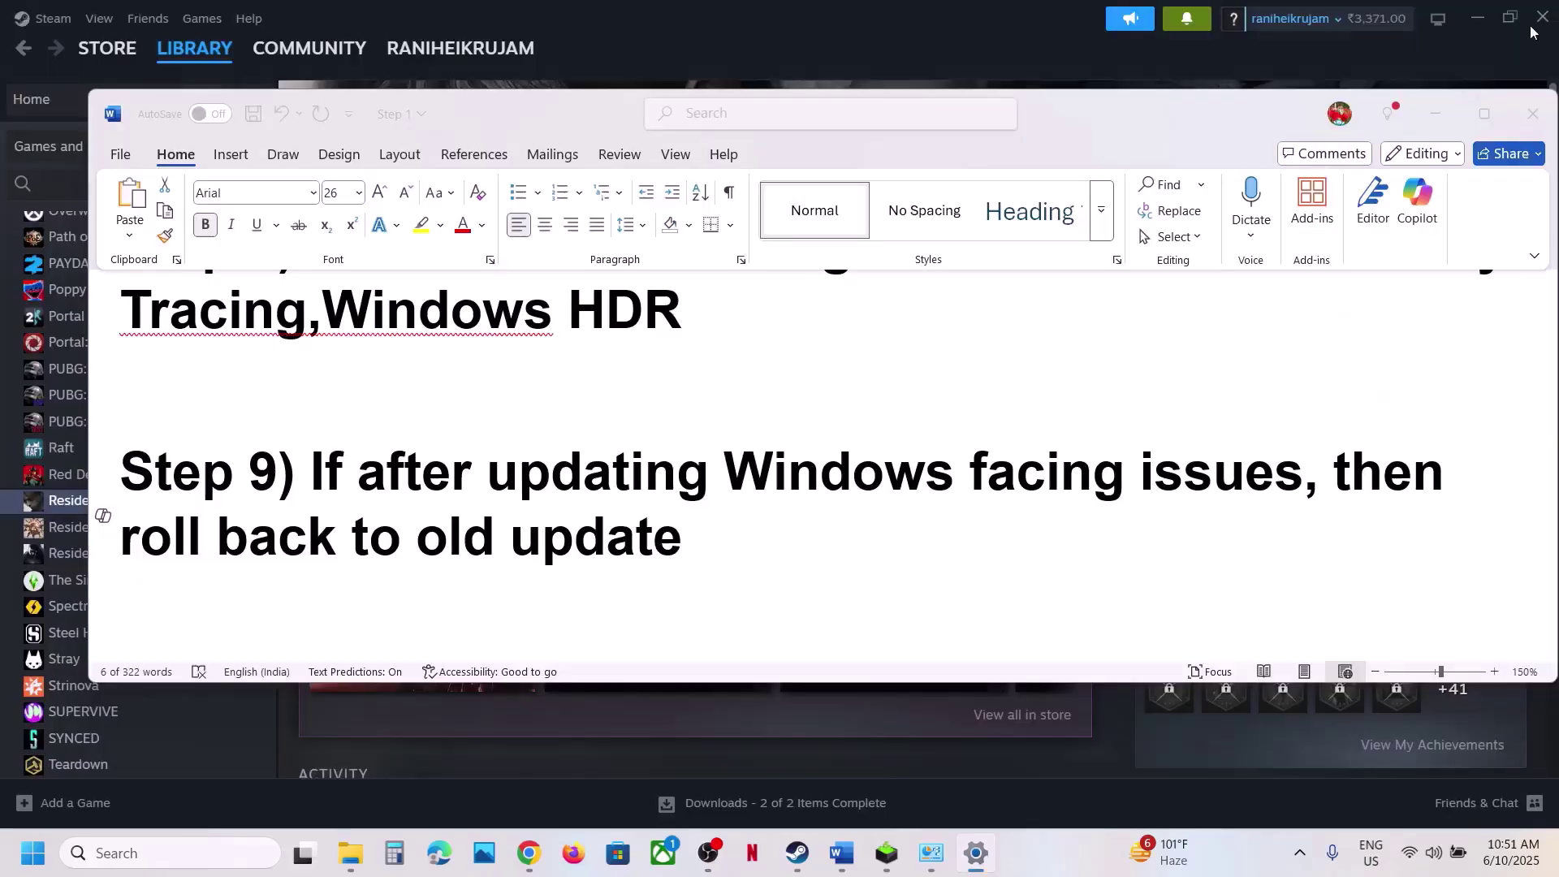
In the Word document, highlight the Step 10 words about the config folder and the note that saved settings will be lost
scroll(590, 520, down, 5)
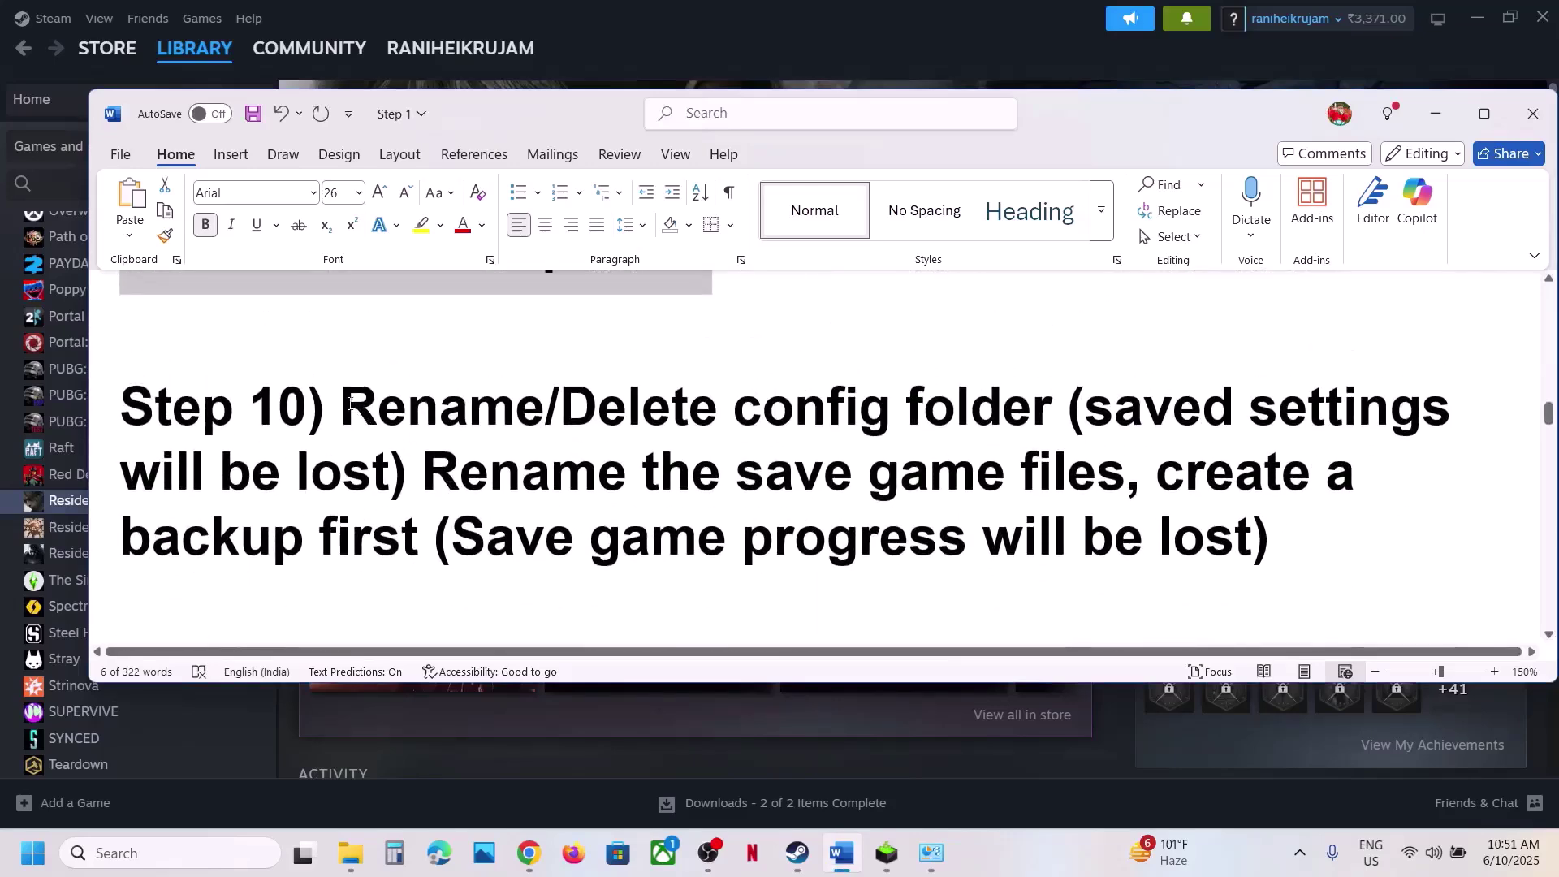
drag(350, 403, 1052, 408)
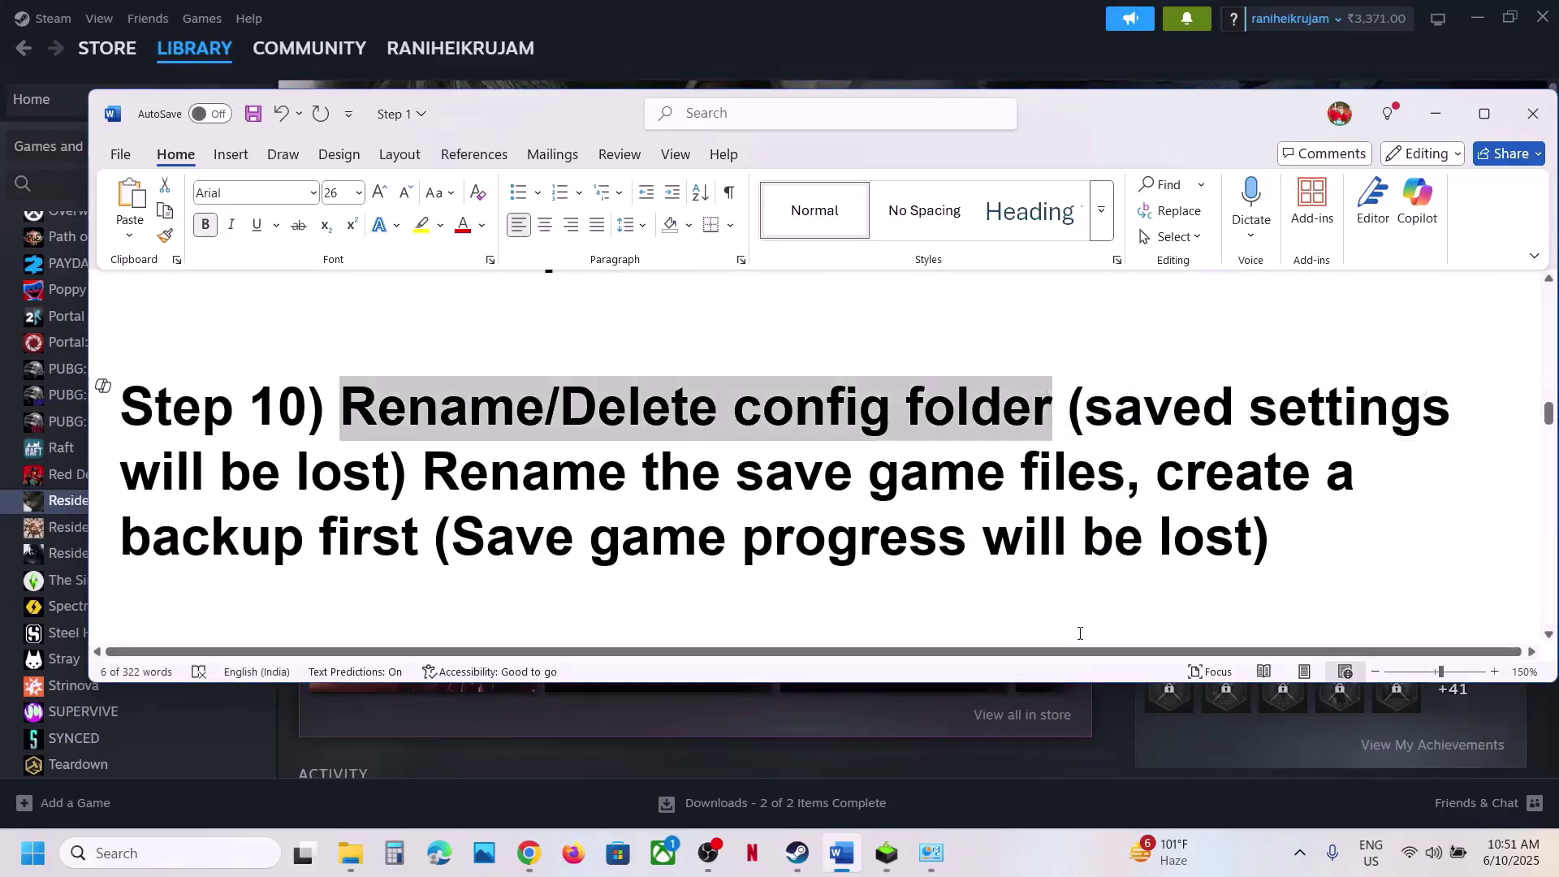
click(1066, 852)
click(540, 504)
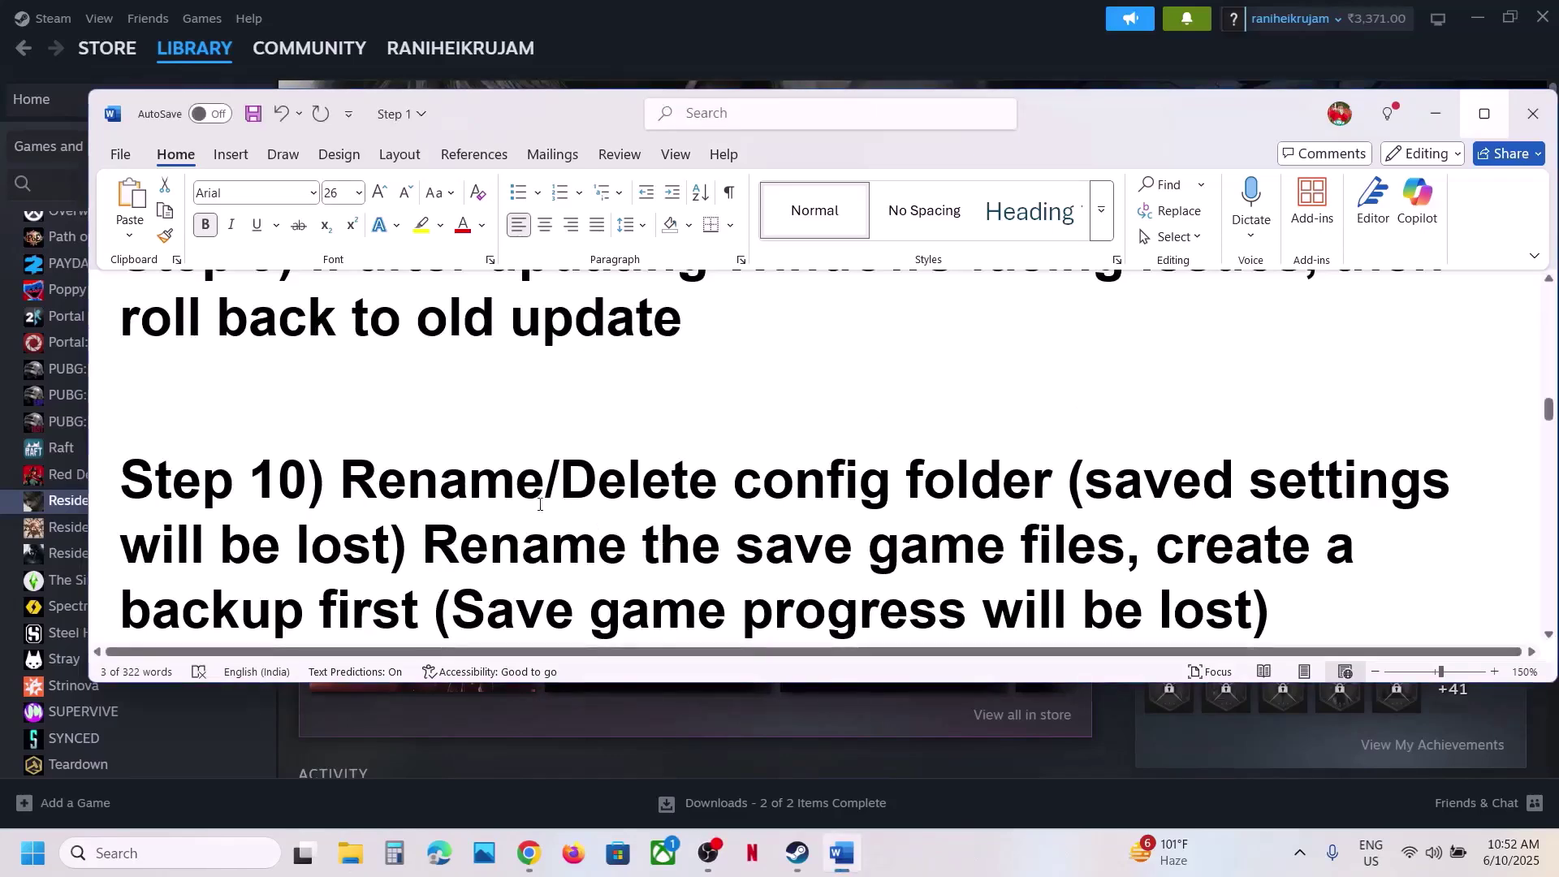
drag(376, 485, 901, 488)
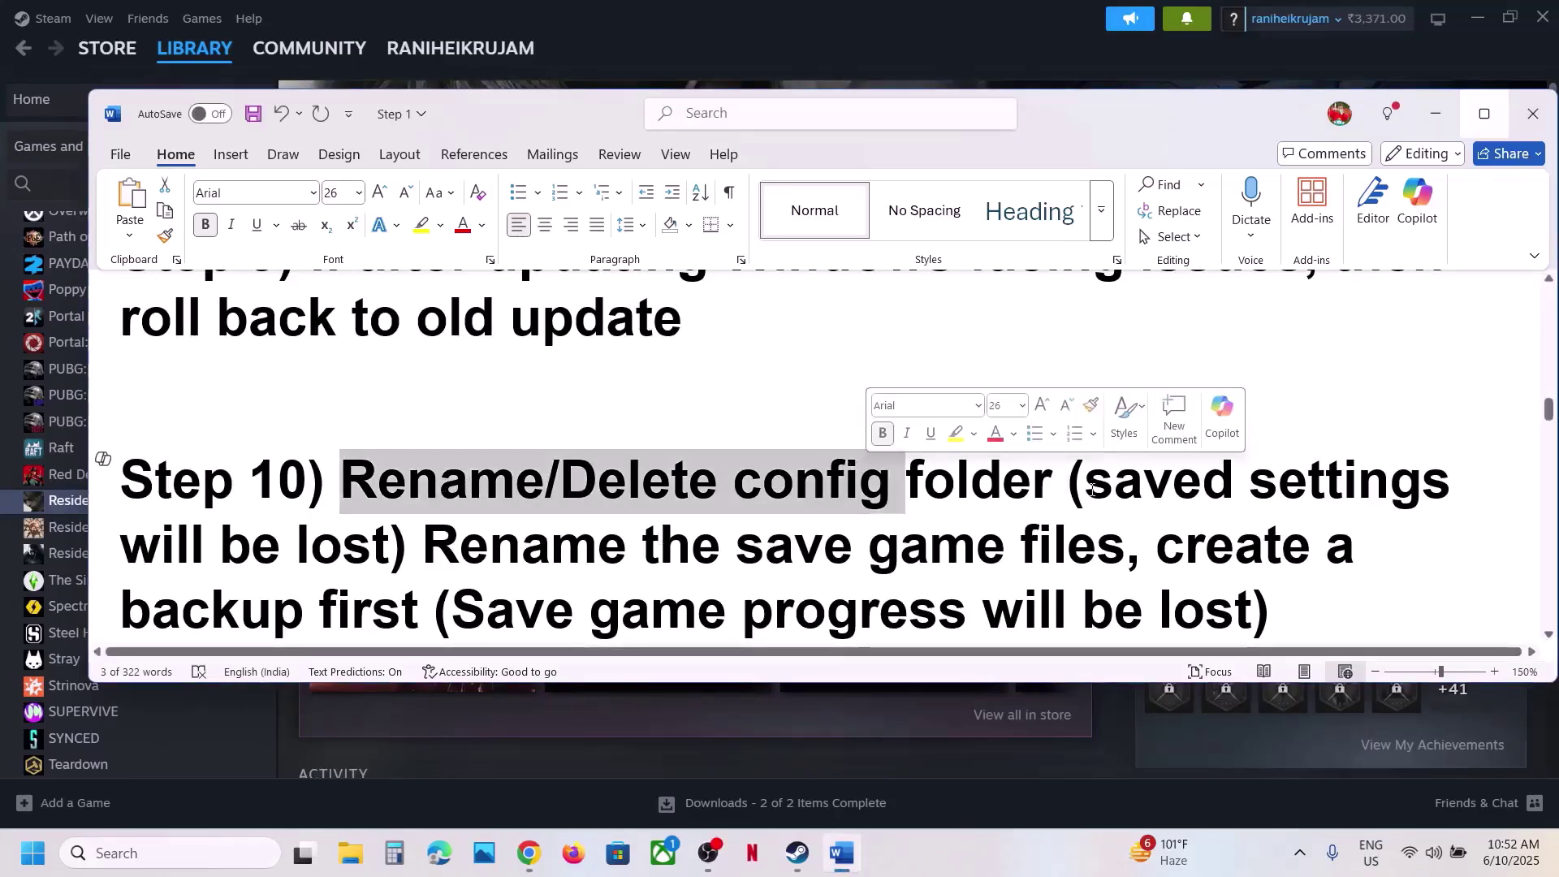
drag(1088, 487, 410, 552)
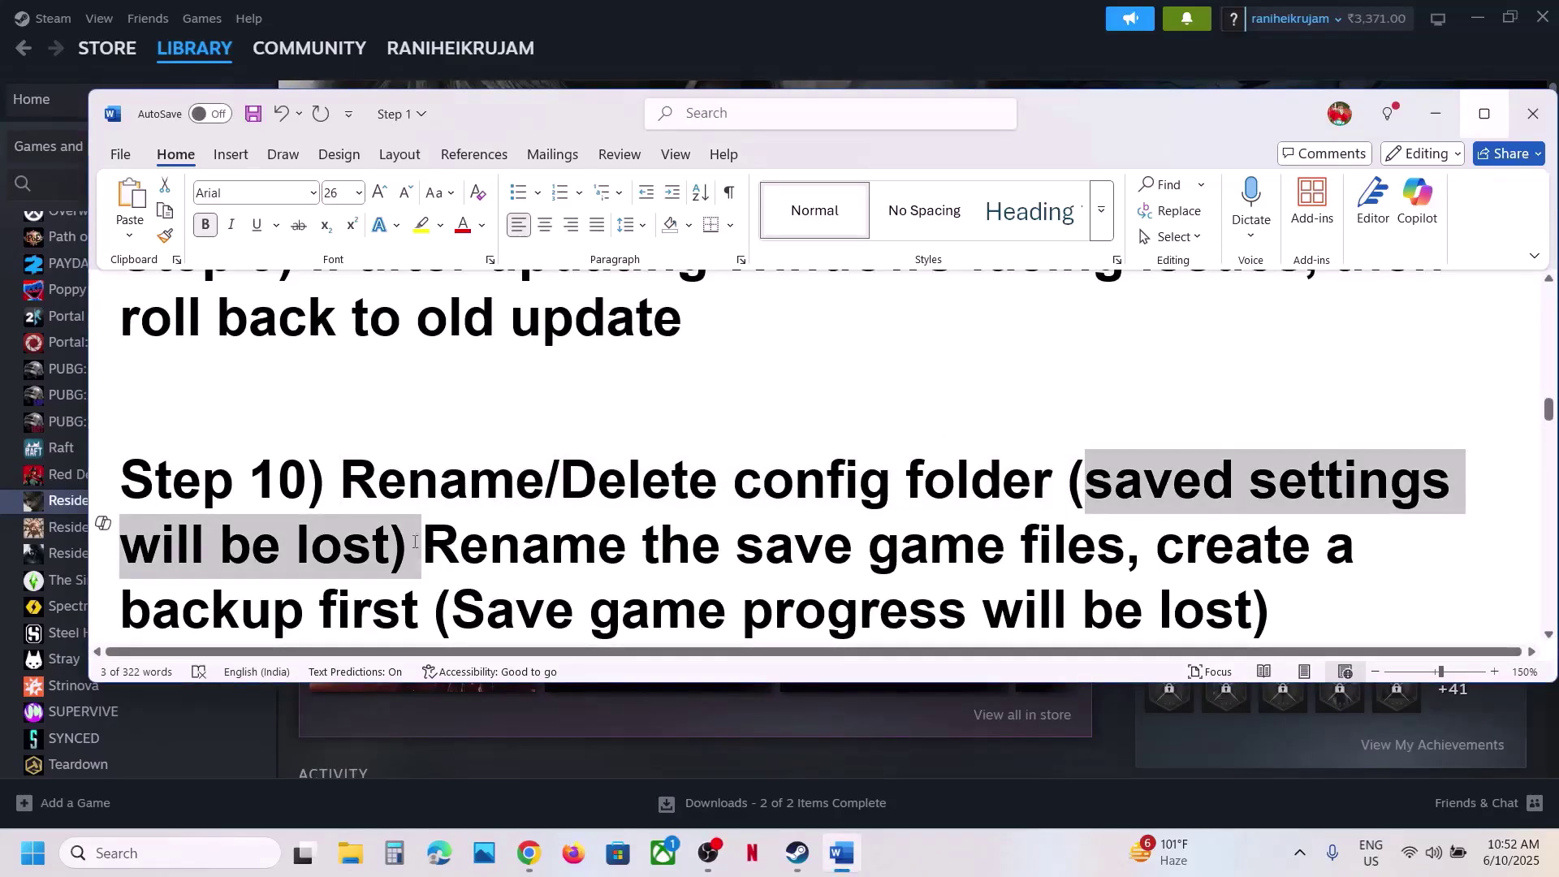
From the Steam library, open the local files folder of Resident Evil 4
click(627, 37)
right_click(134, 502)
mouse_move(178, 619)
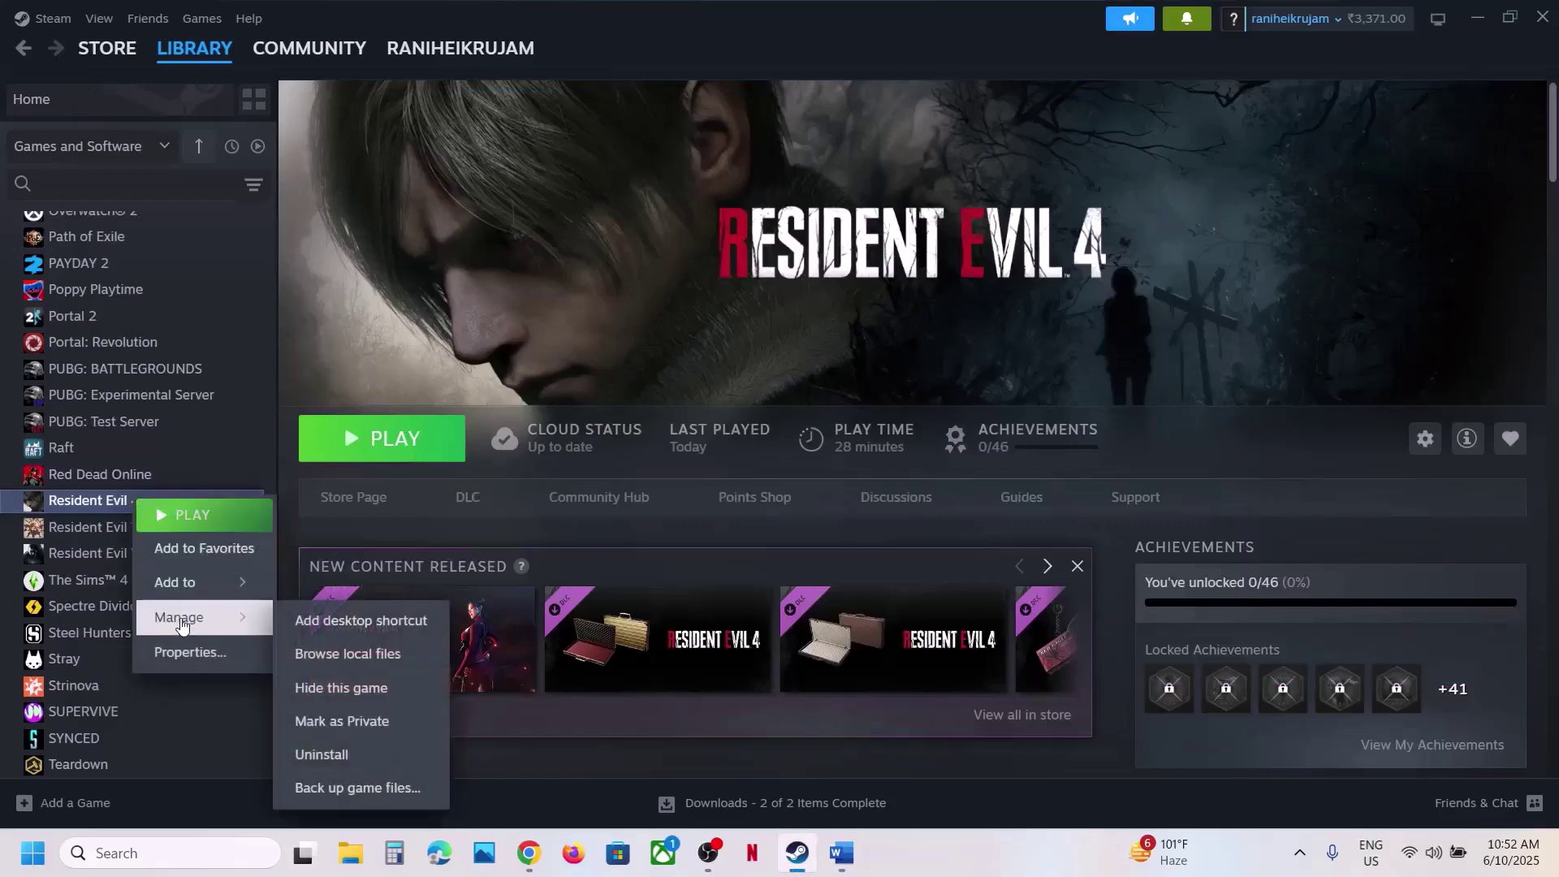
click(357, 650)
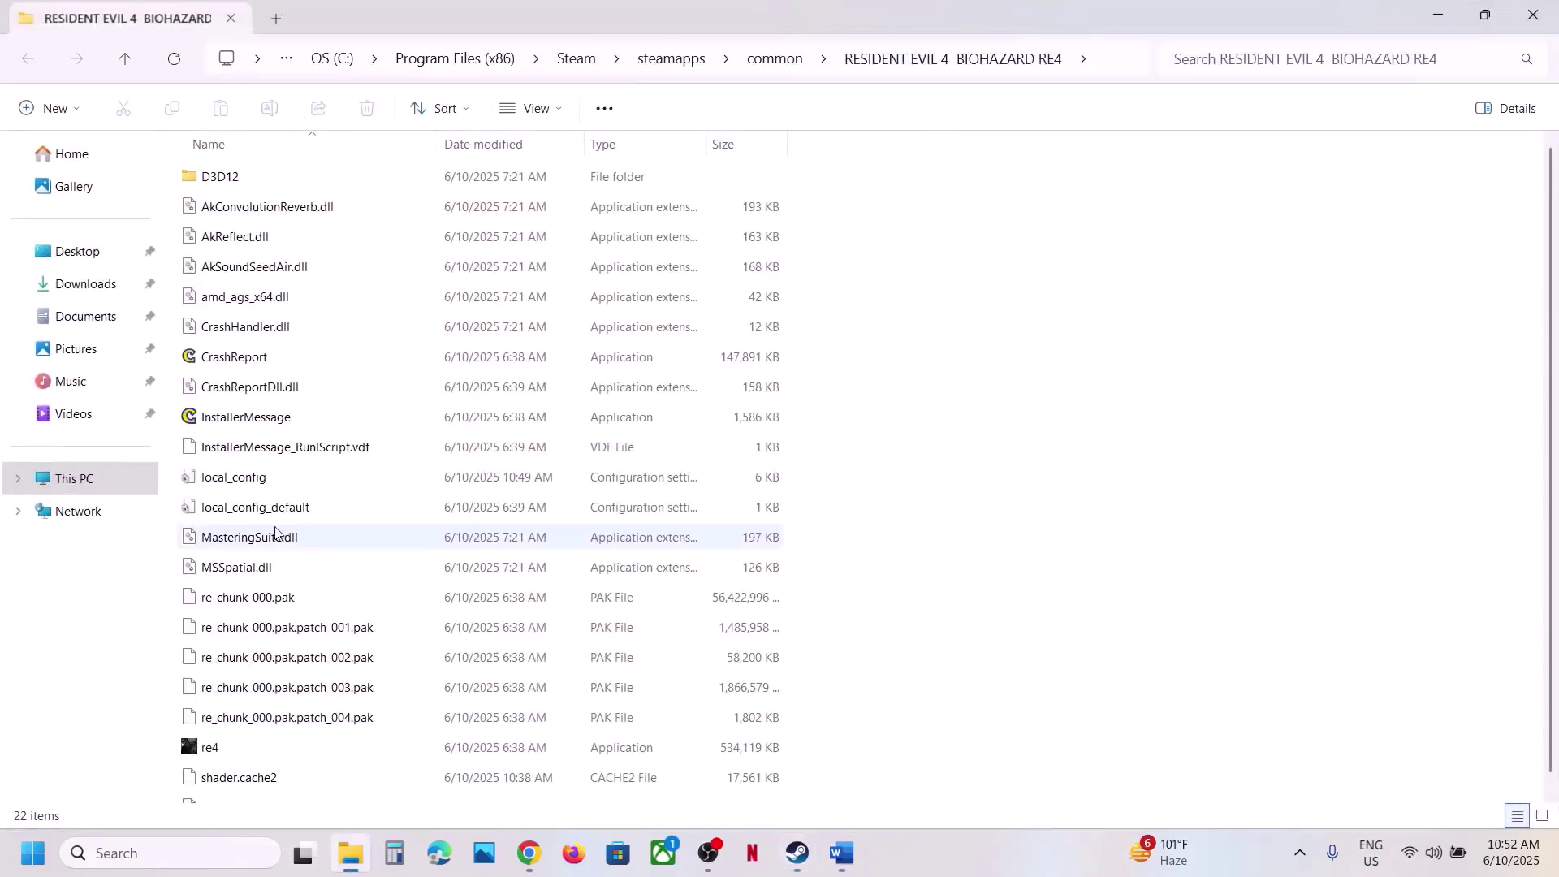
Copy the local_config file to the desktop as a backup and place it below the InstallerMessage icon
click(233, 480)
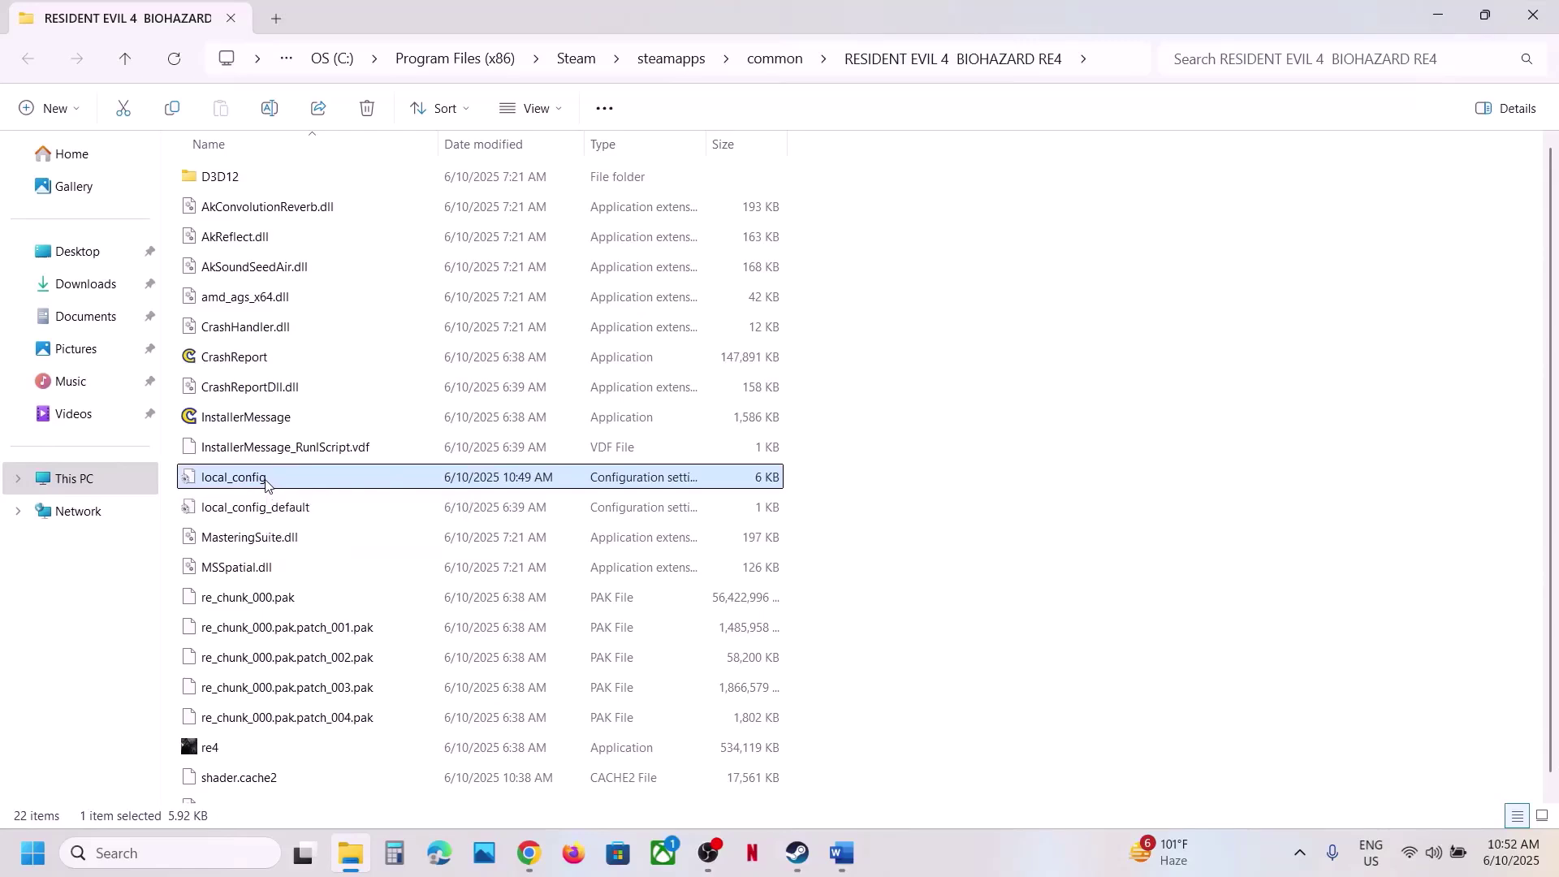
right_click(265, 485)
click(358, 509)
key(super+d)
key(ctrl+v)
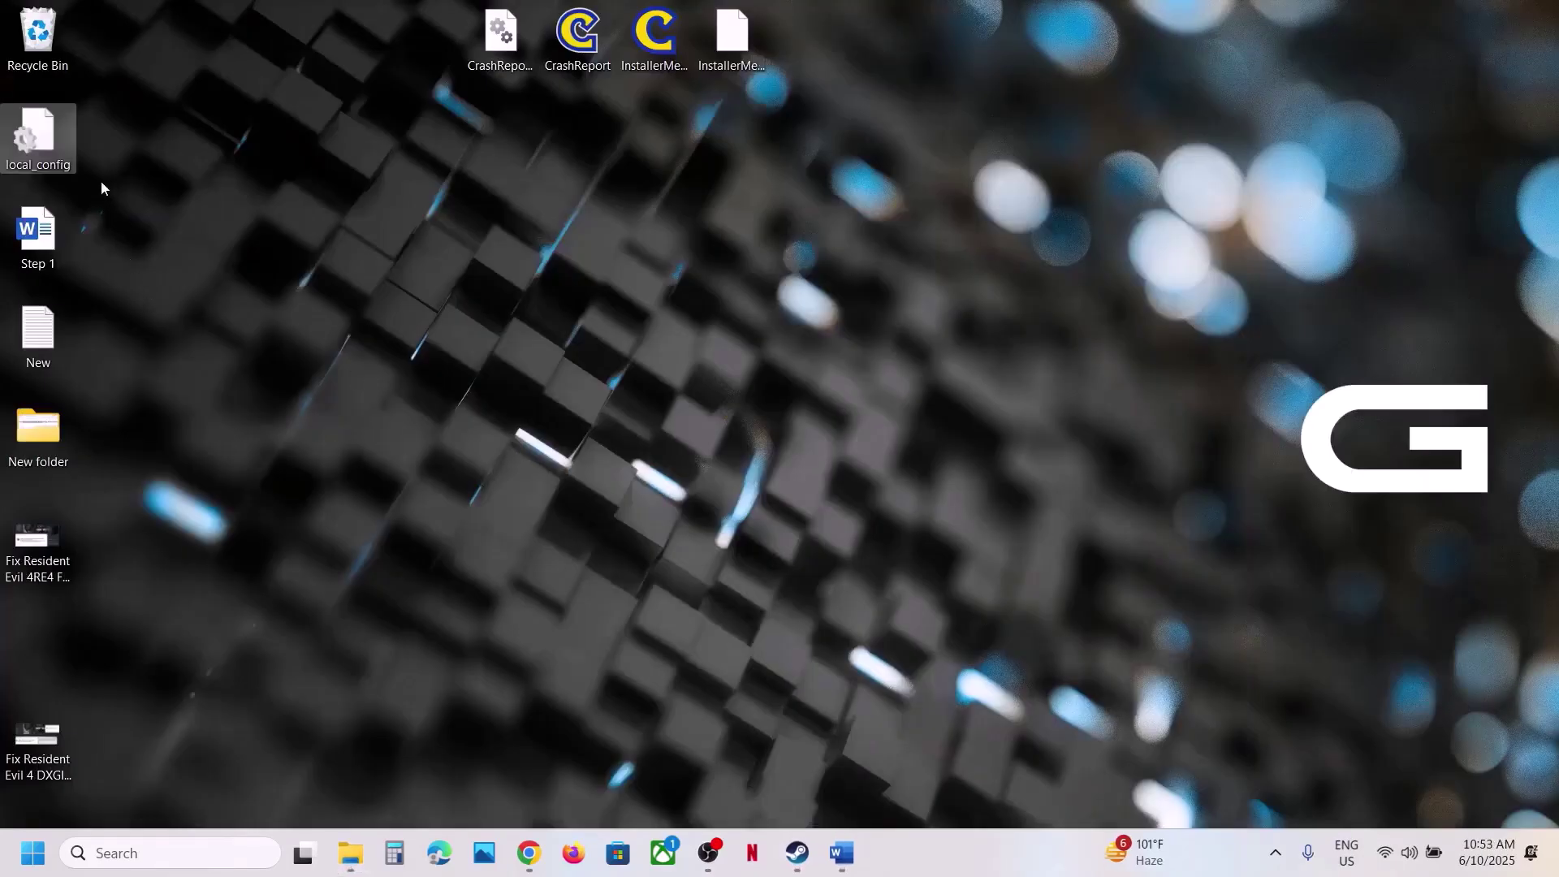
drag(65, 146, 100, 163)
drag(690, 167, 690, 169)
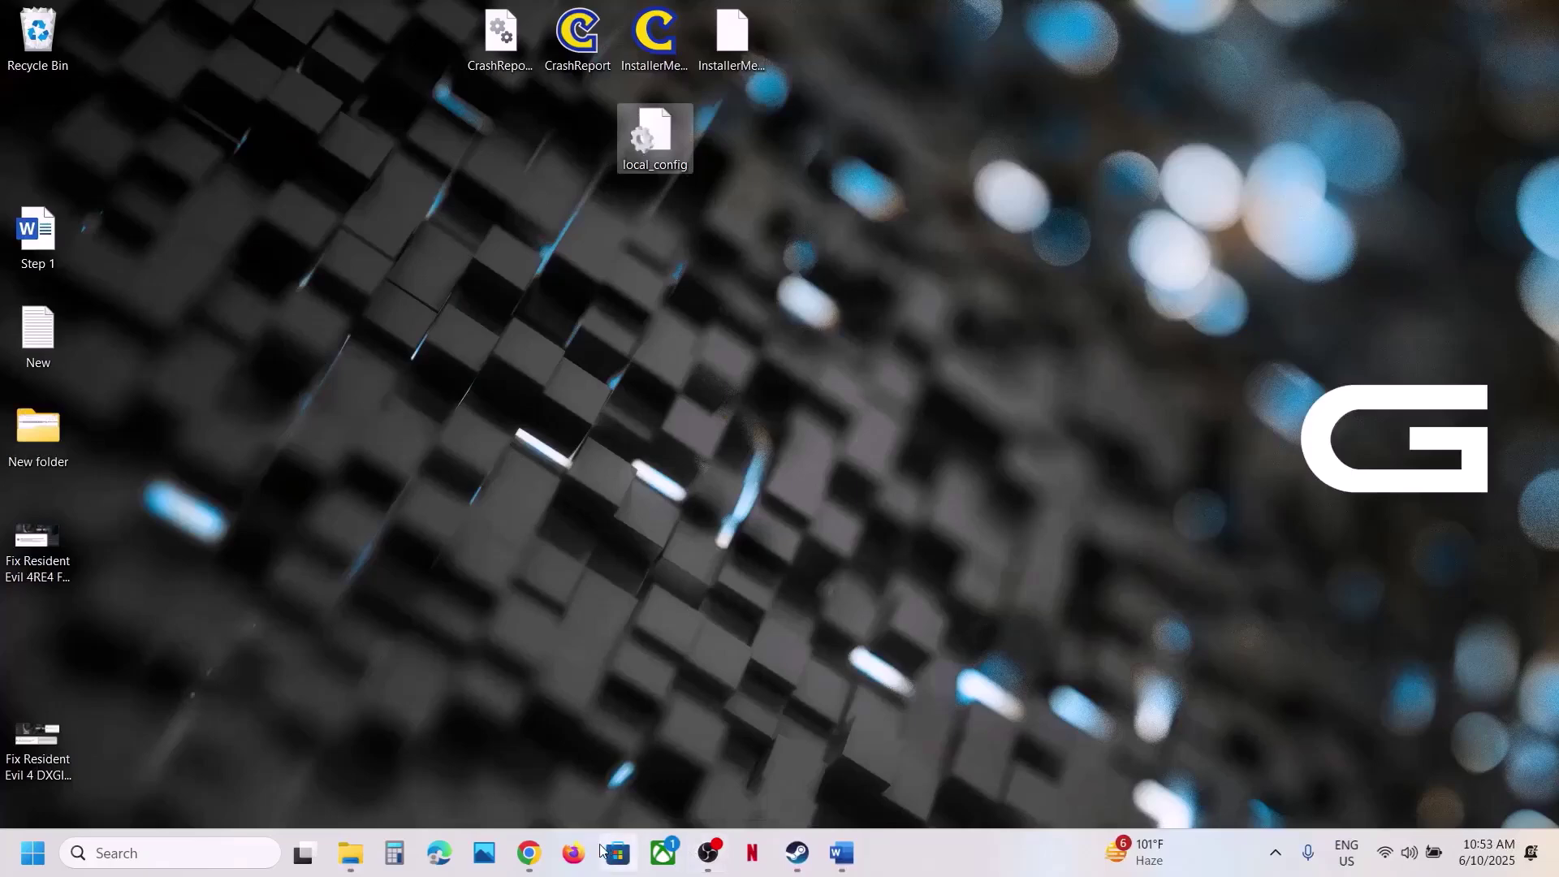
Return to the game folder, show the rename and delete options for local_config, and switch back to Steam
click(367, 867)
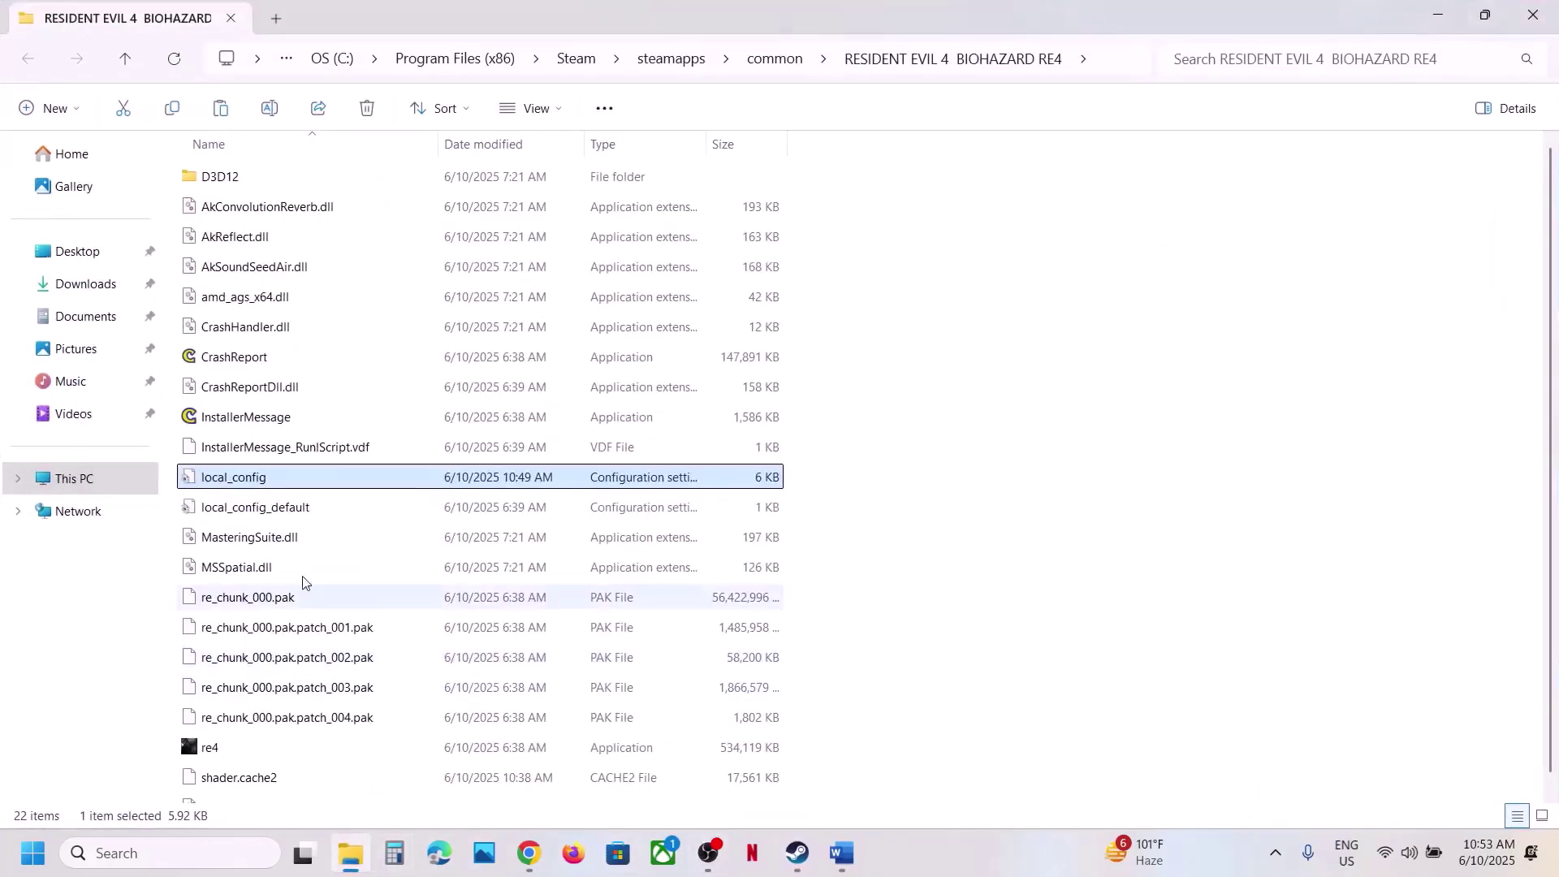
right_click(236, 479)
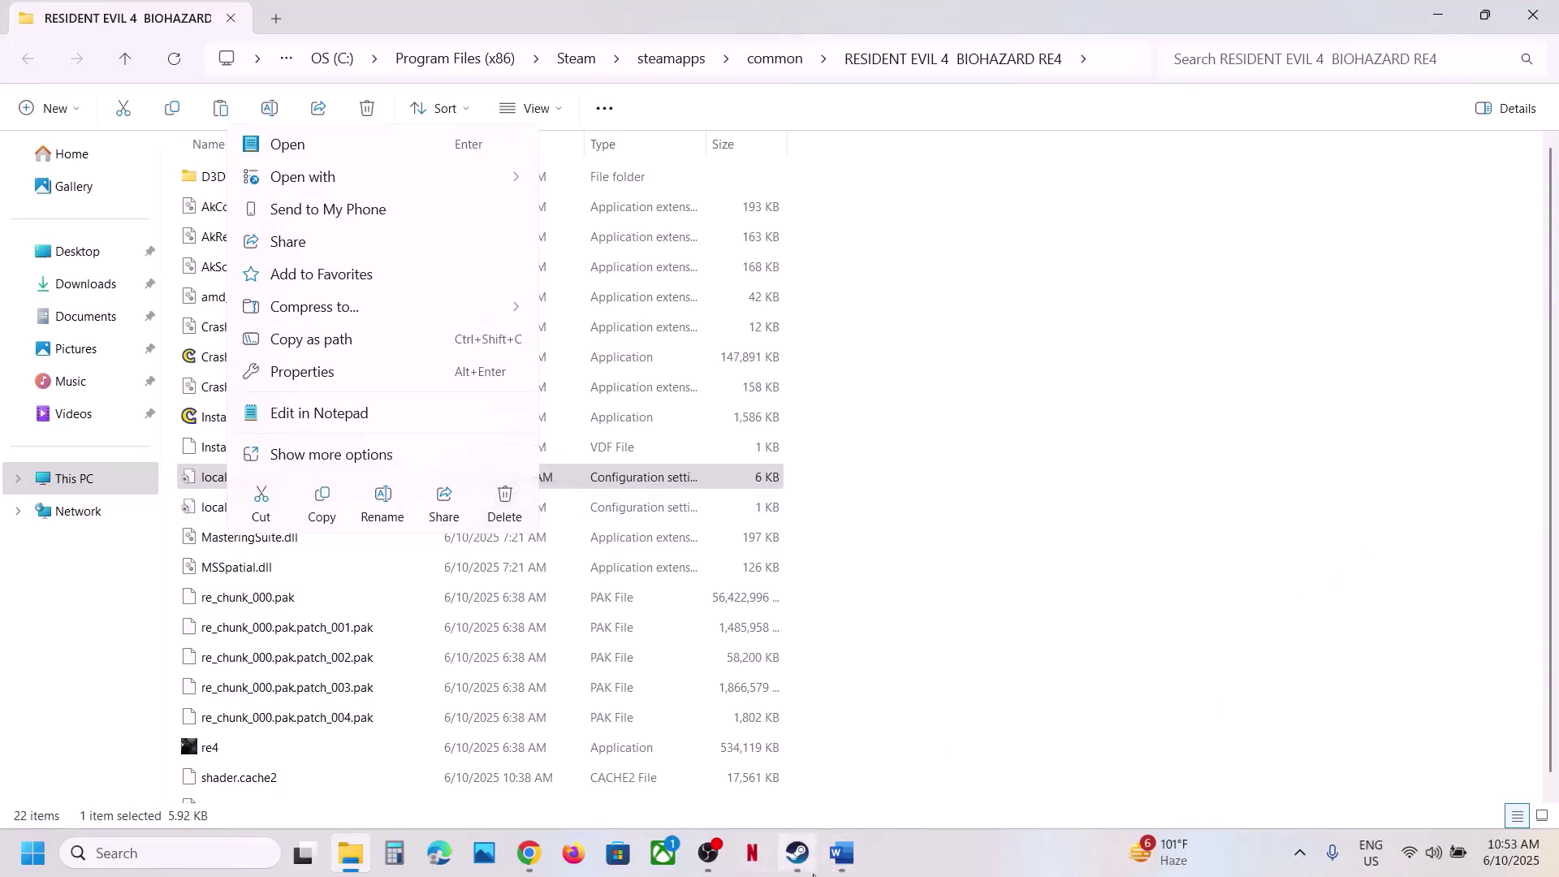
click(797, 852)
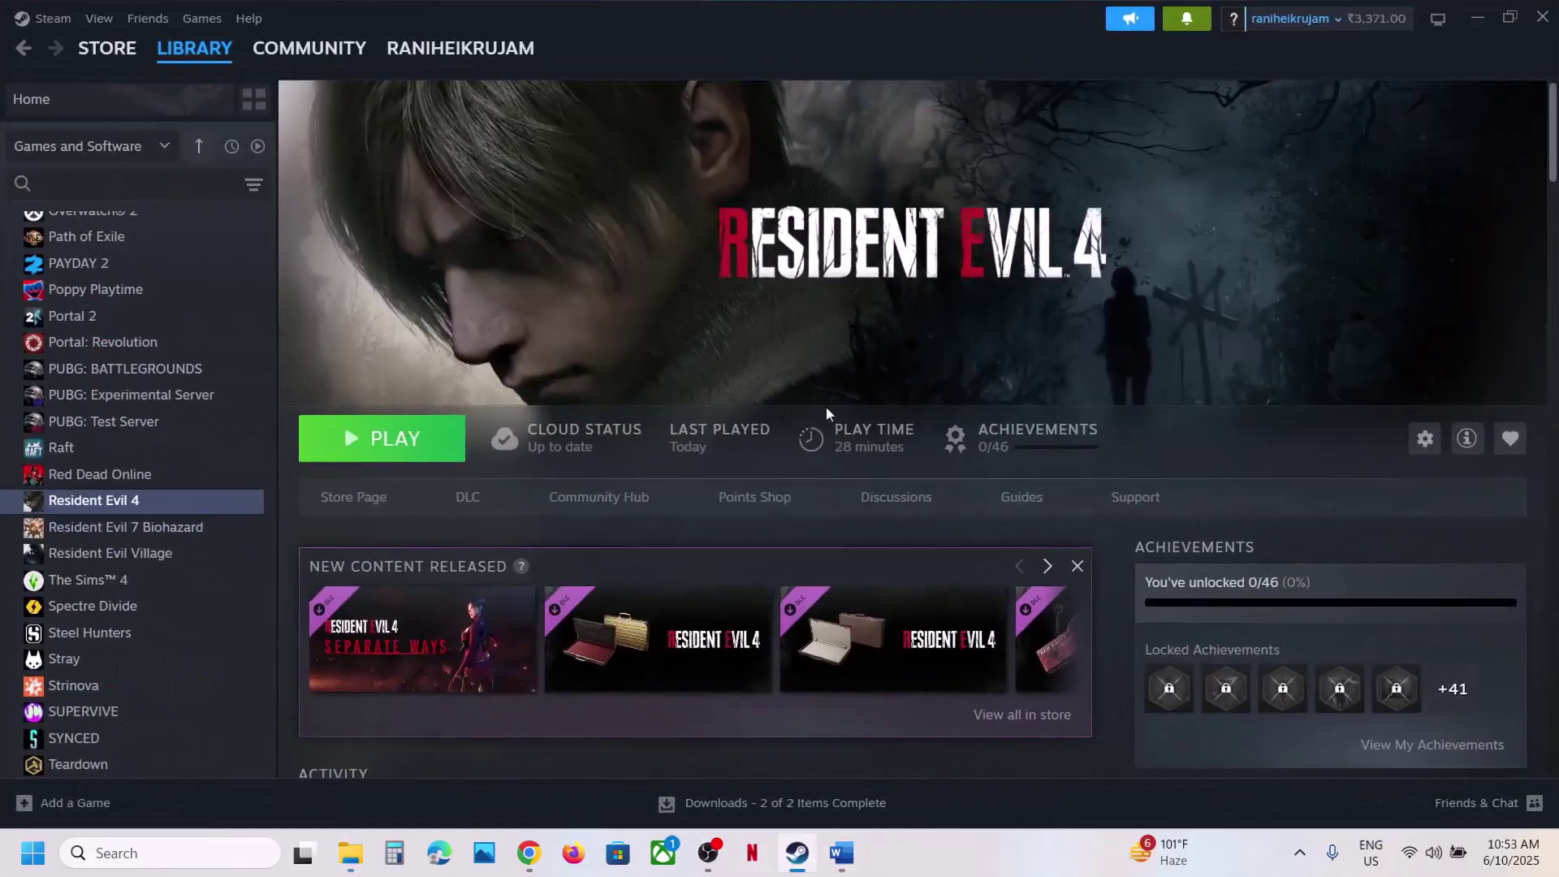
In the Word document, highlight the Step 10 words about renaming save game files, losing game progress and creating a backup first
click(841, 853)
scroll(739, 621, down, 1)
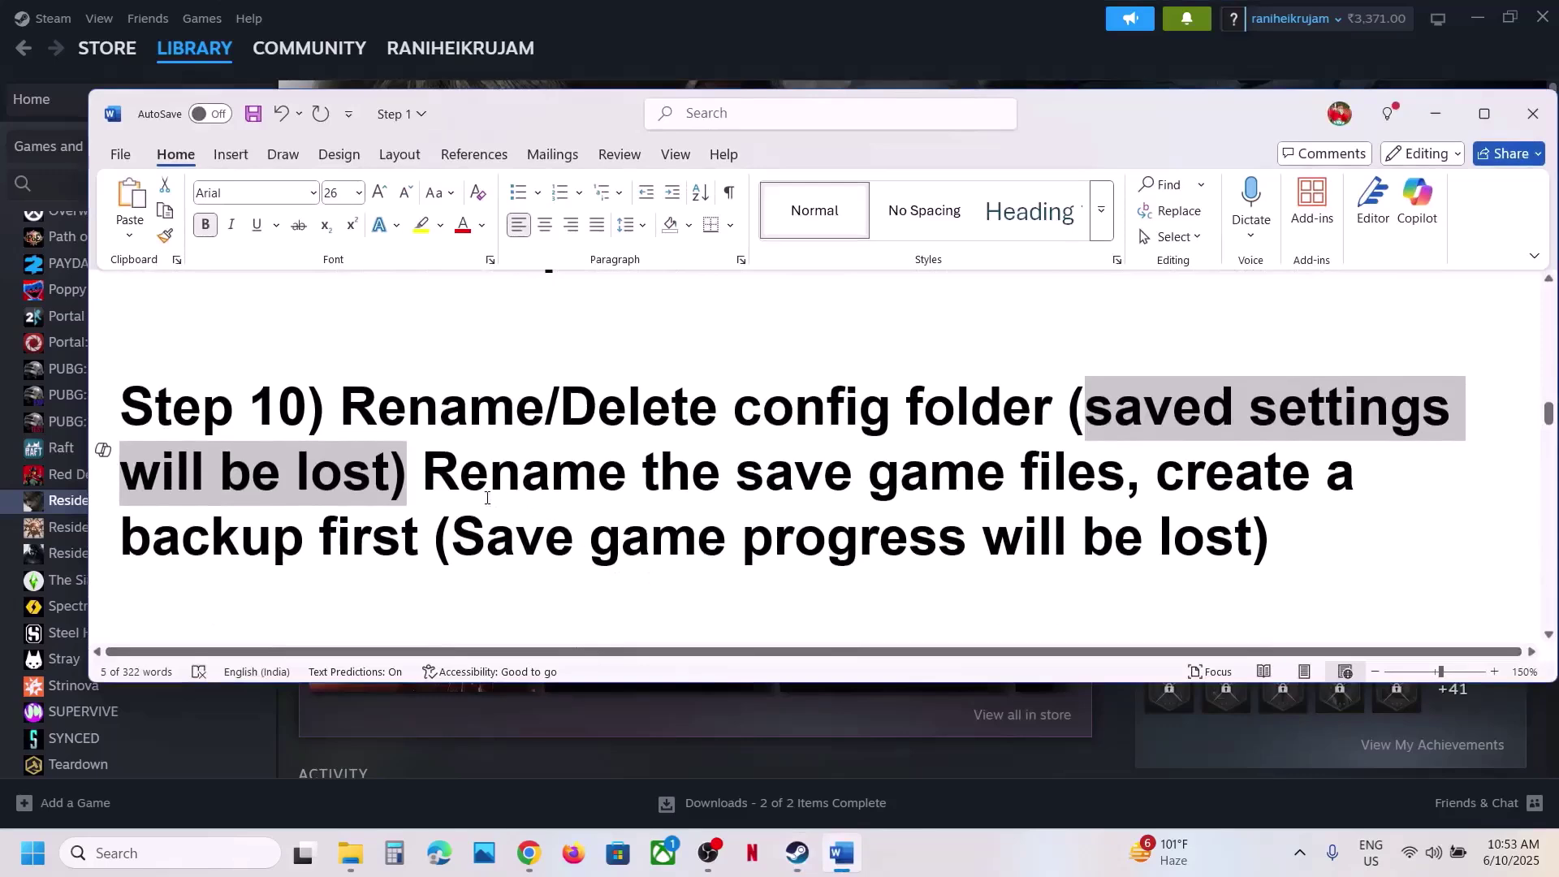
drag(431, 477, 1066, 496)
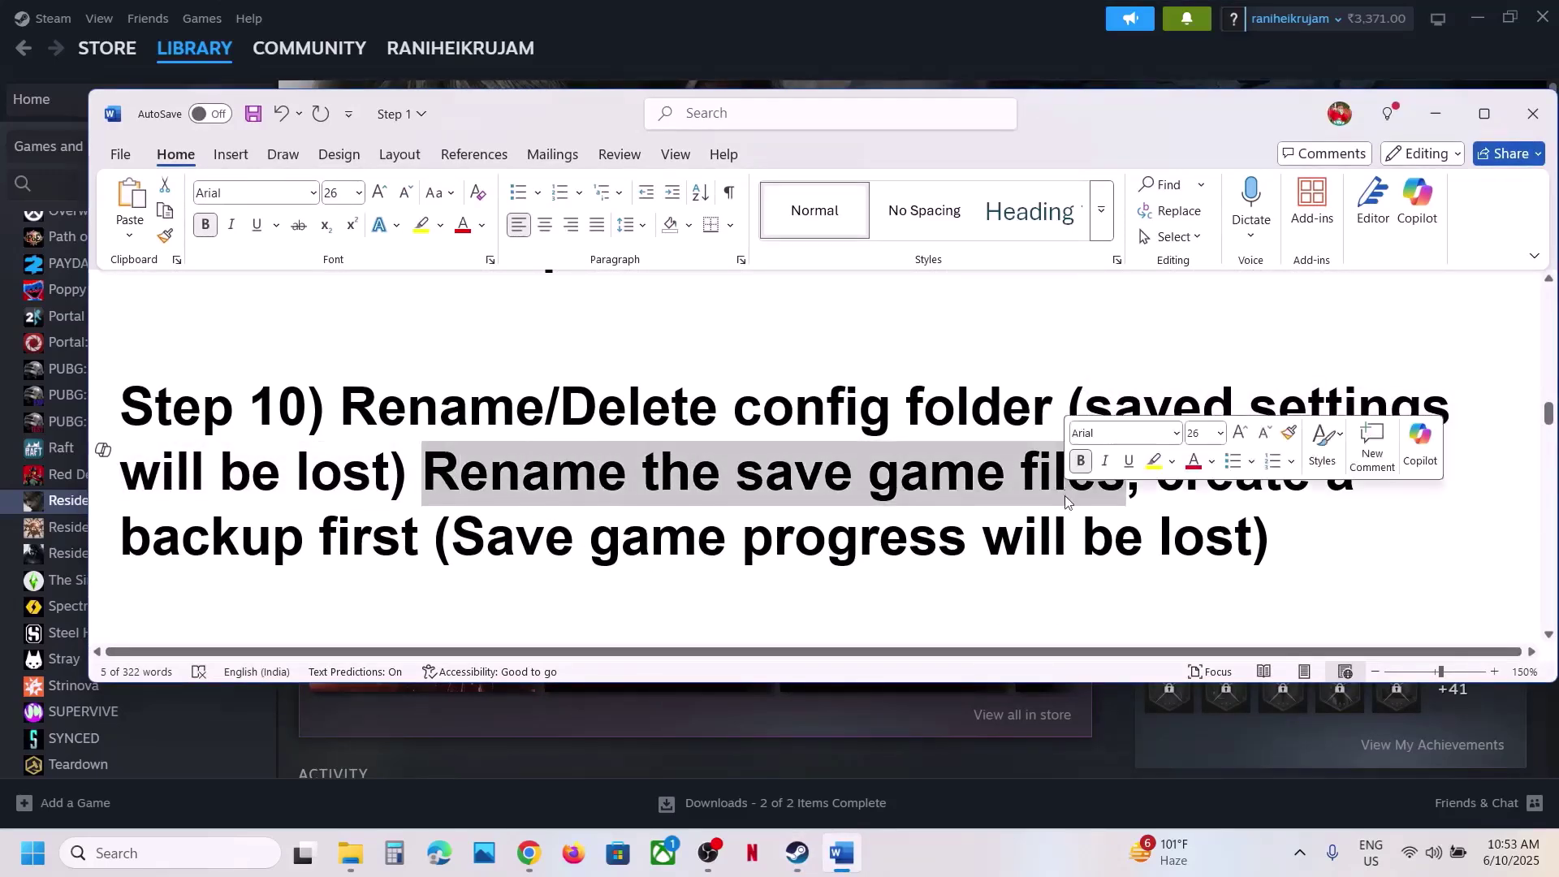
drag(454, 536, 1252, 540)
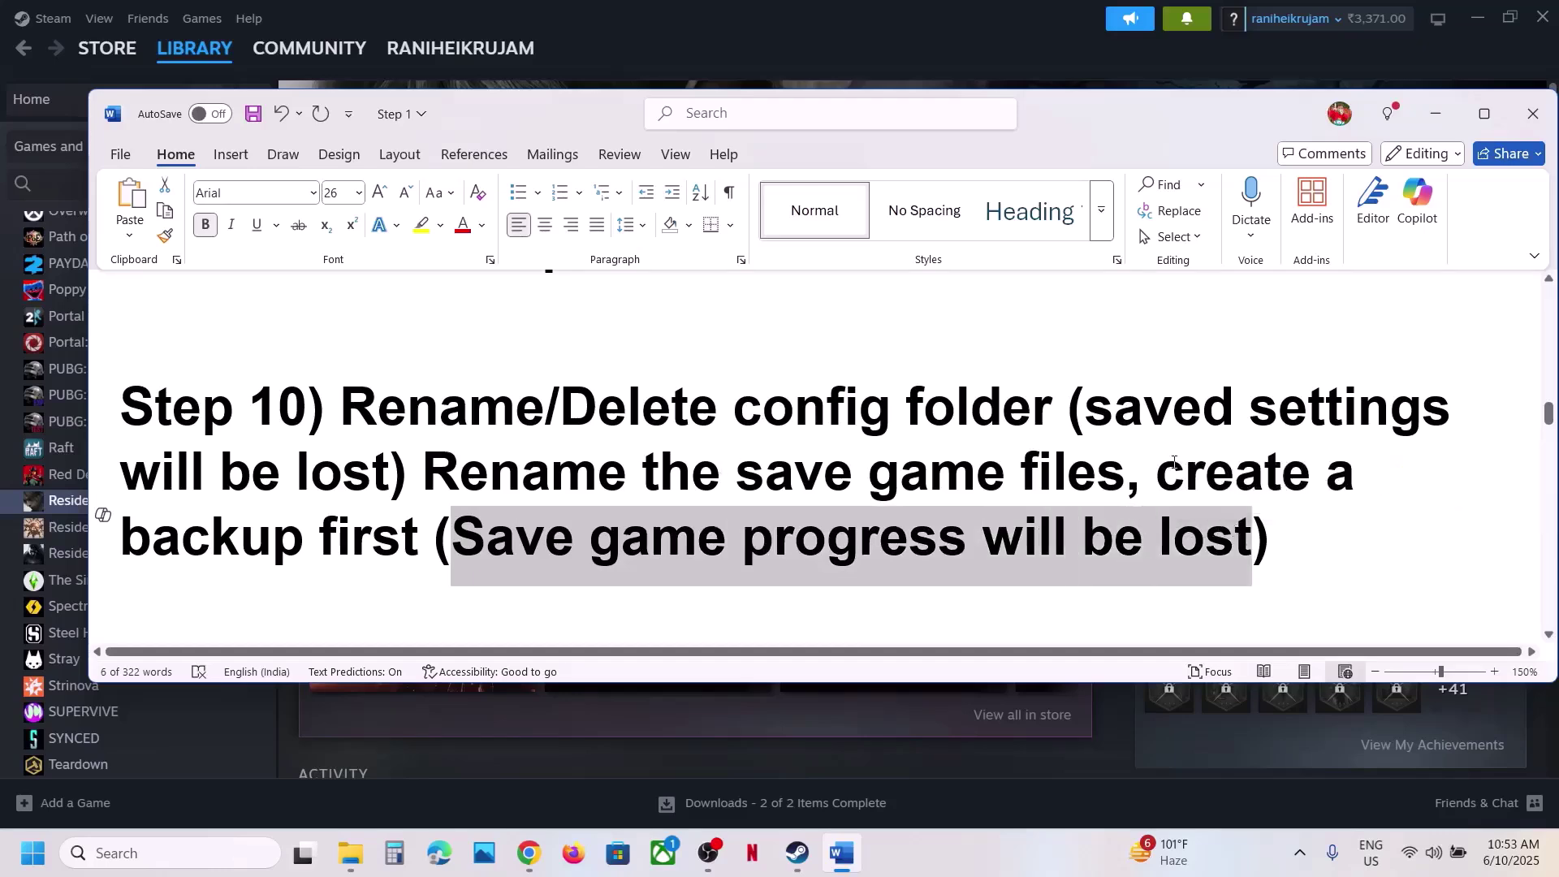
drag(1157, 473, 434, 540)
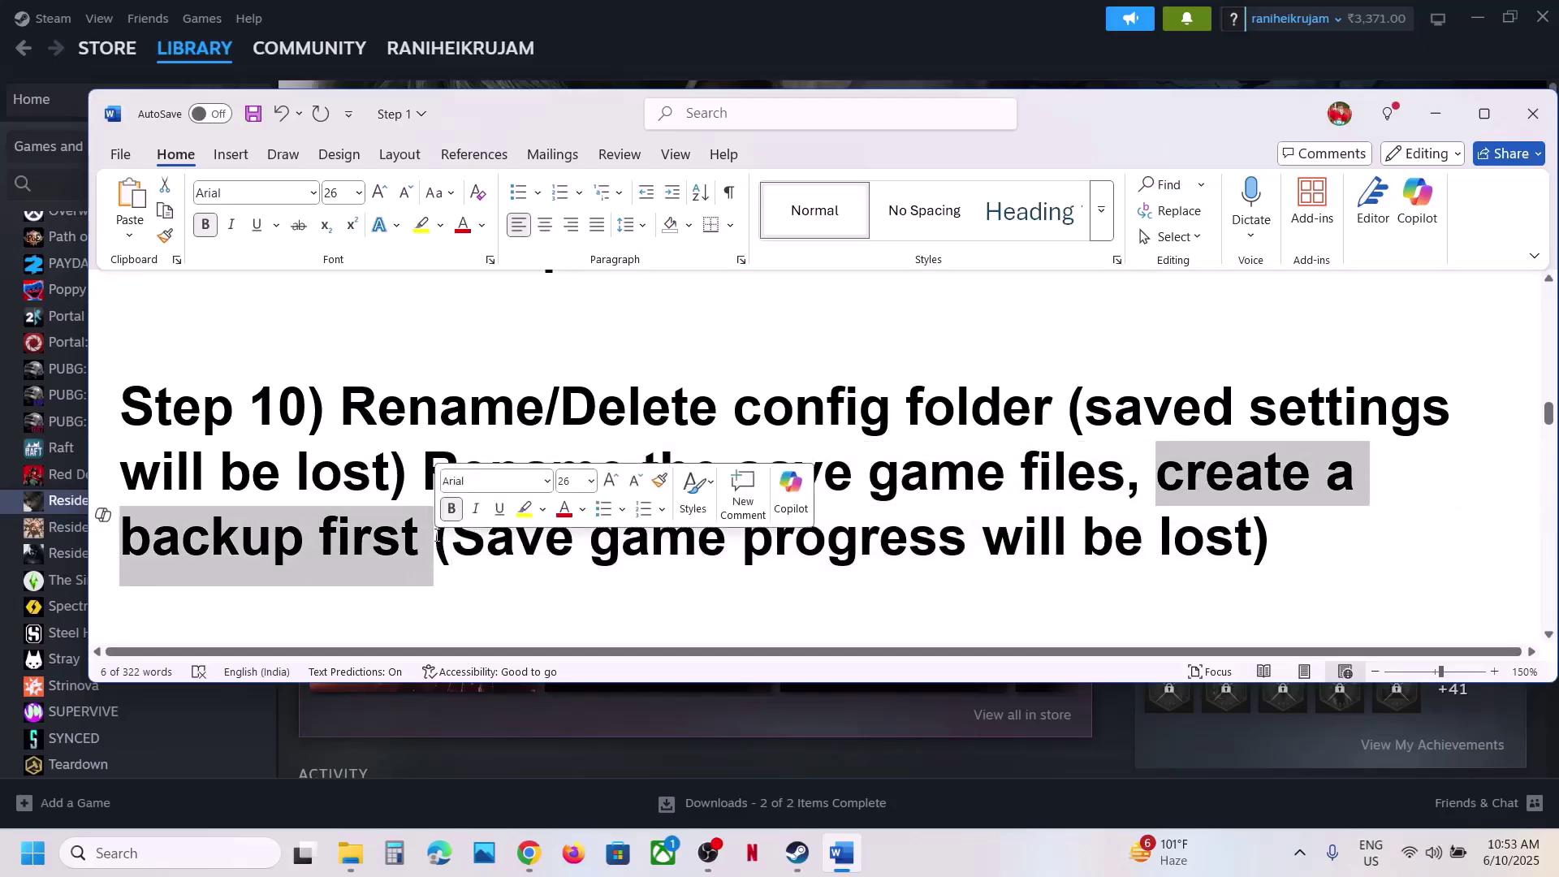
In File Explorer, go to the userdata folder inside Program Files (x86)\Steam on the C drive
click(856, 35)
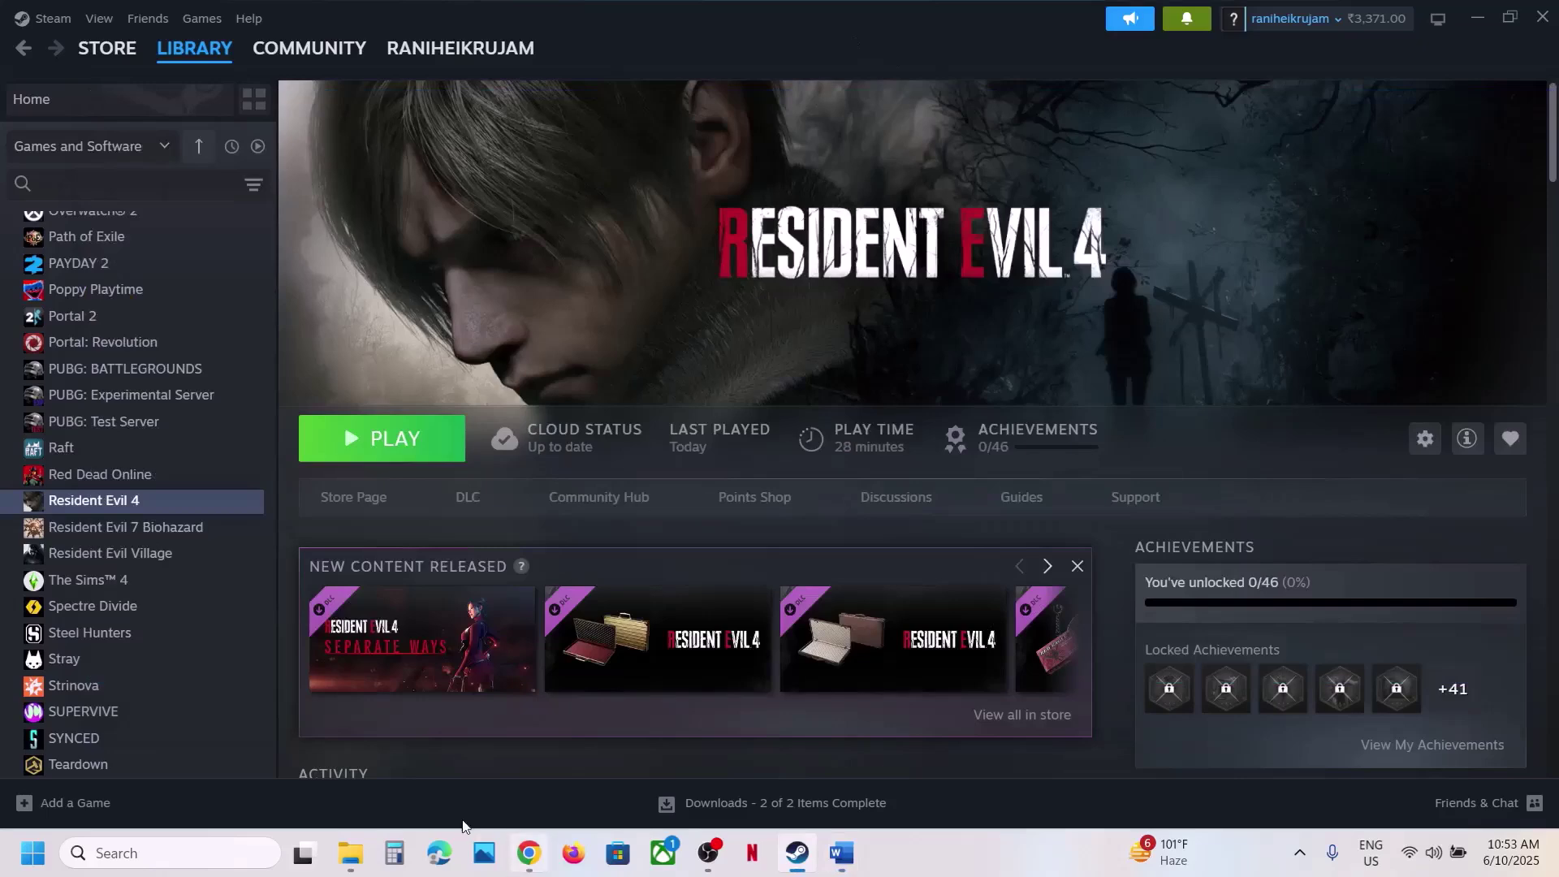
click(354, 859)
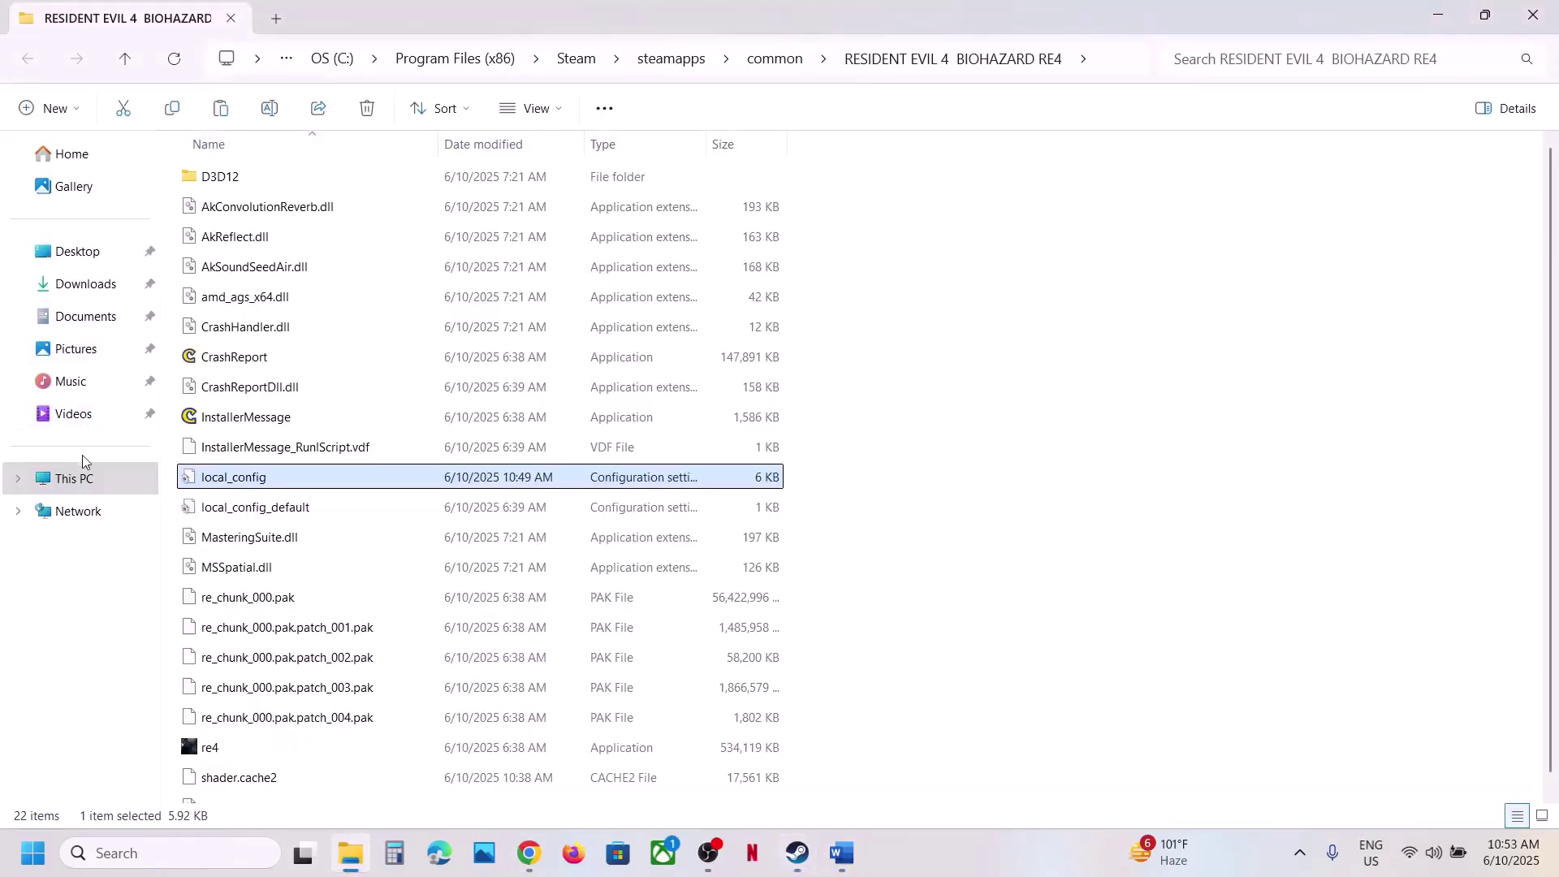
click(81, 479)
double_click(221, 184)
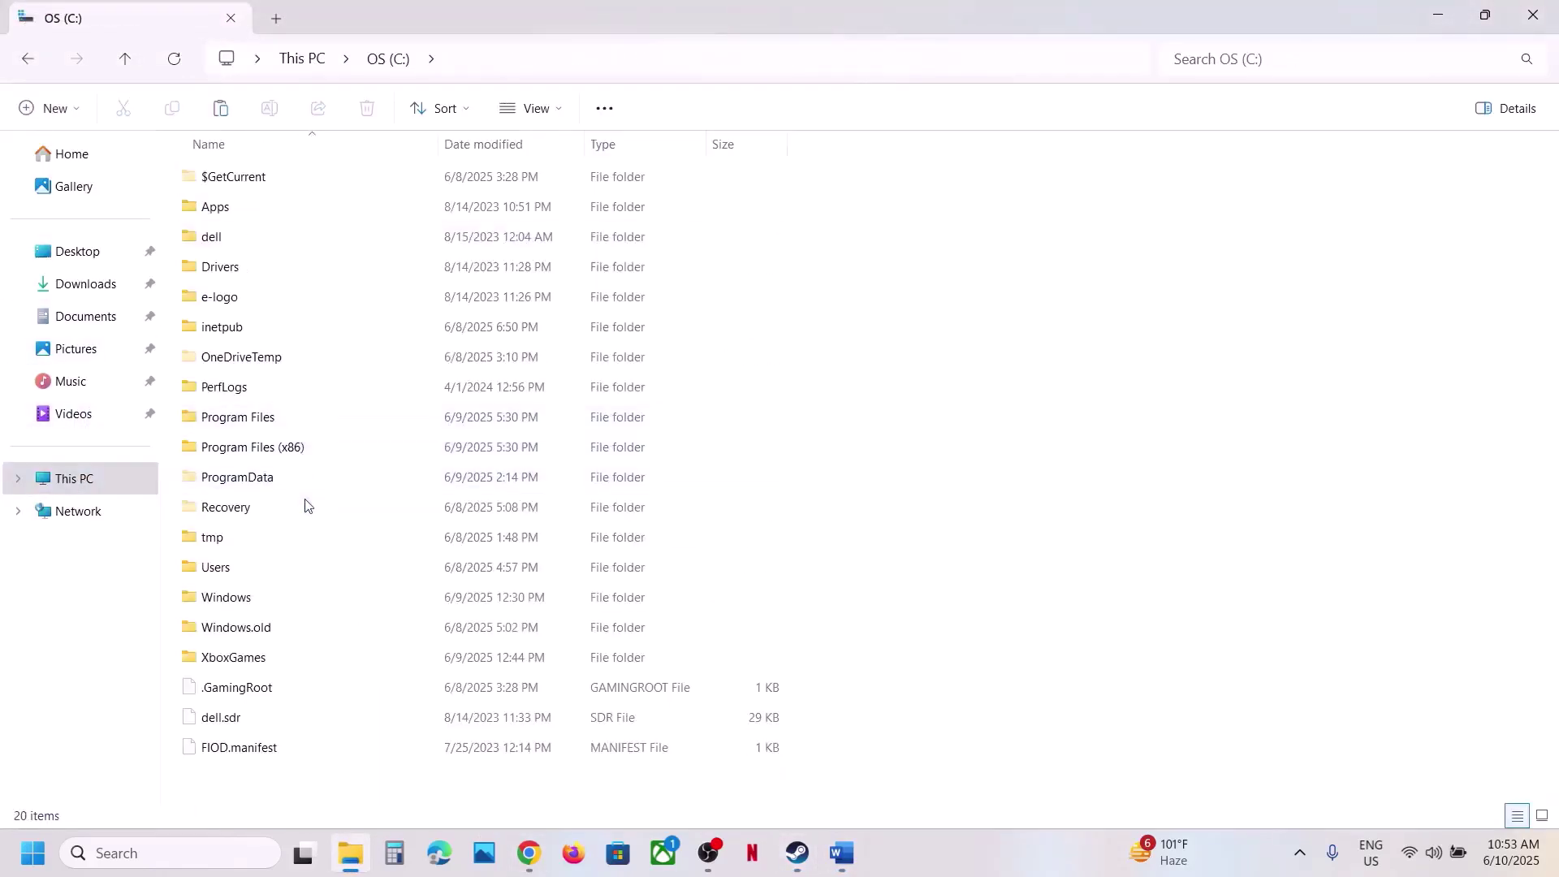
double_click(252, 447)
scroll(313, 520, down, 2)
double_click(240, 487)
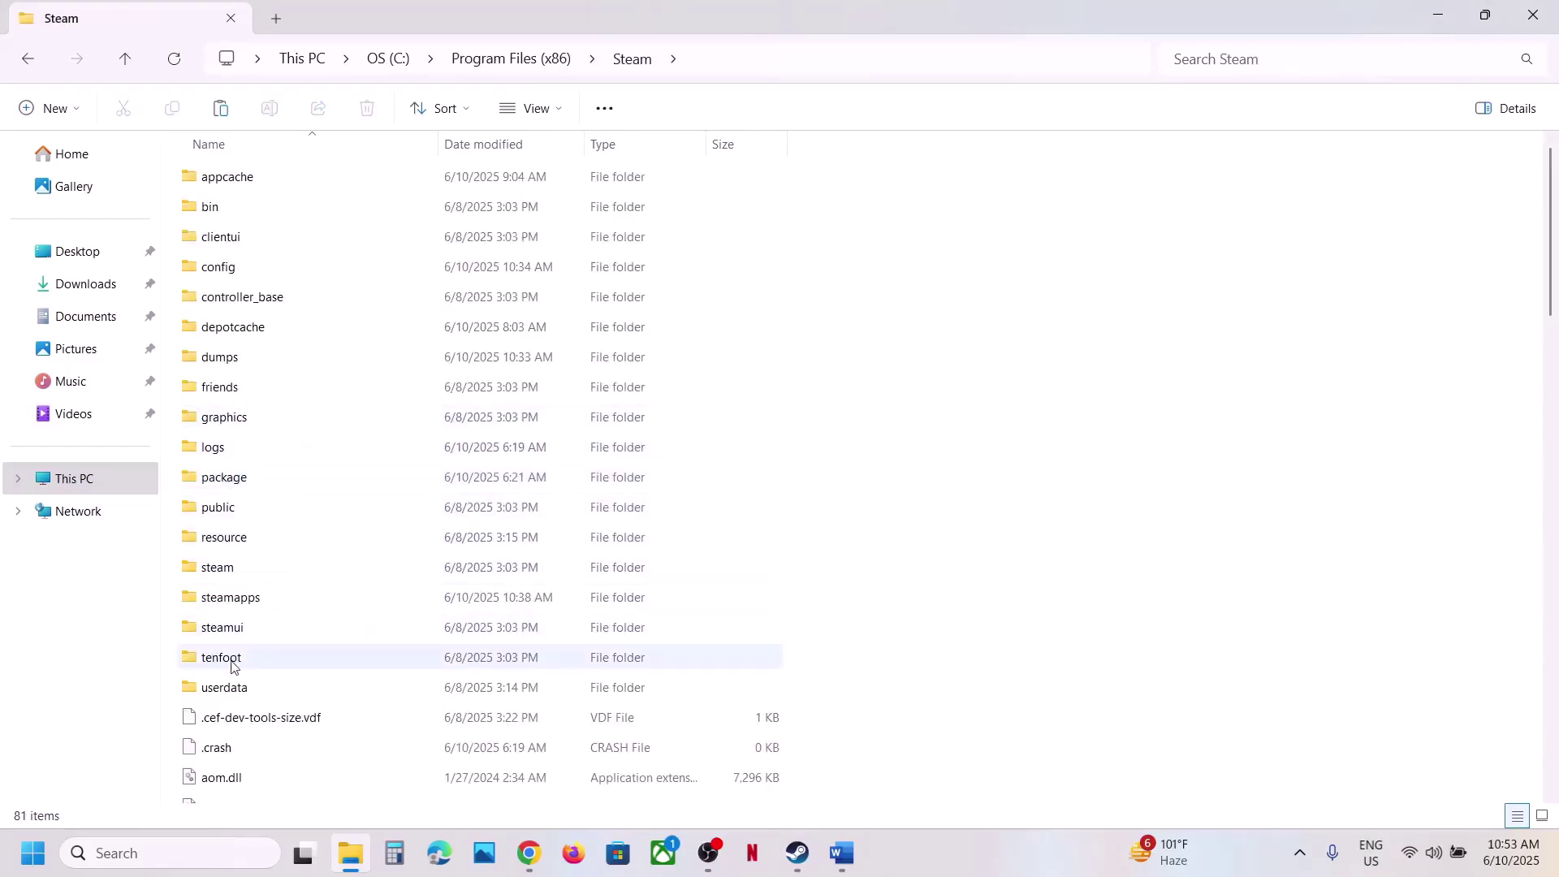
click(229, 688)
double_click(248, 689)
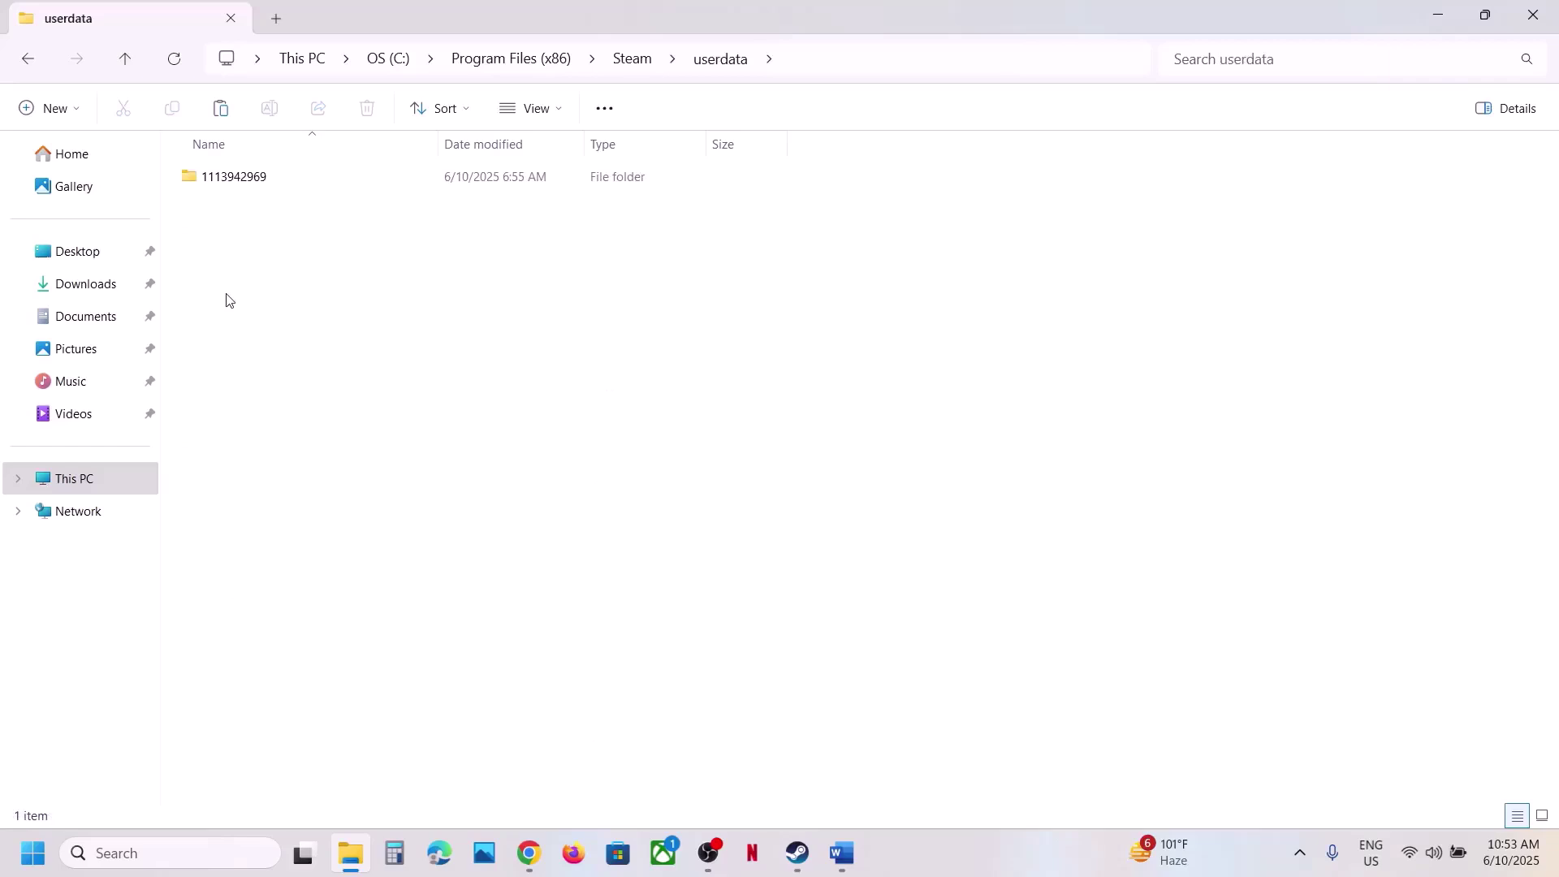
Browse through the Steam account folder to 2050650, remote and win64_save, and highlight the save file data00-1.bin
double_click(240, 180)
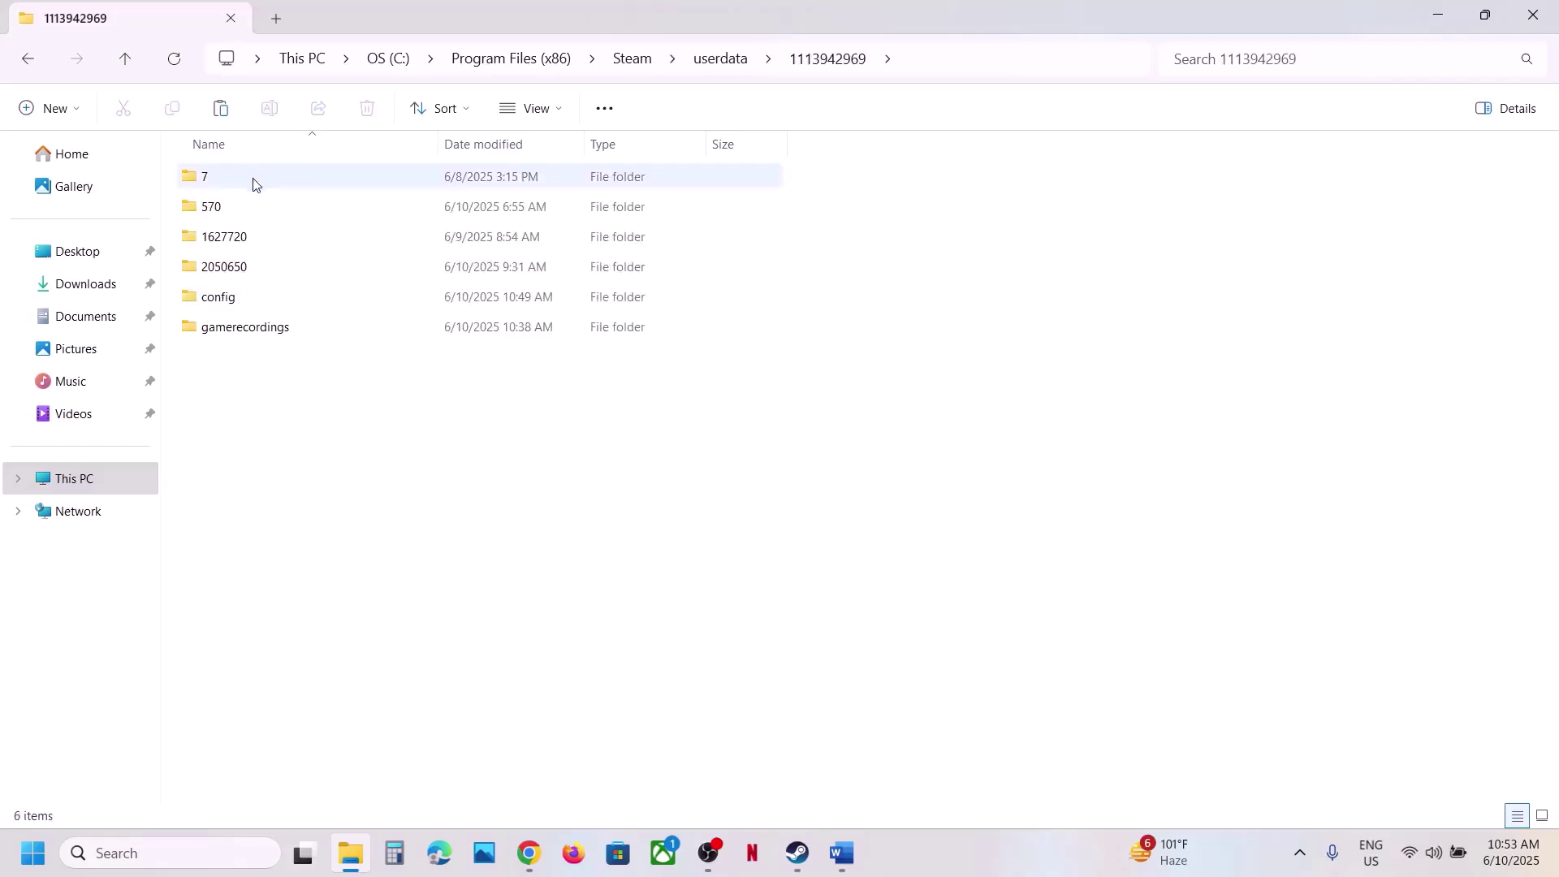
click(241, 278)
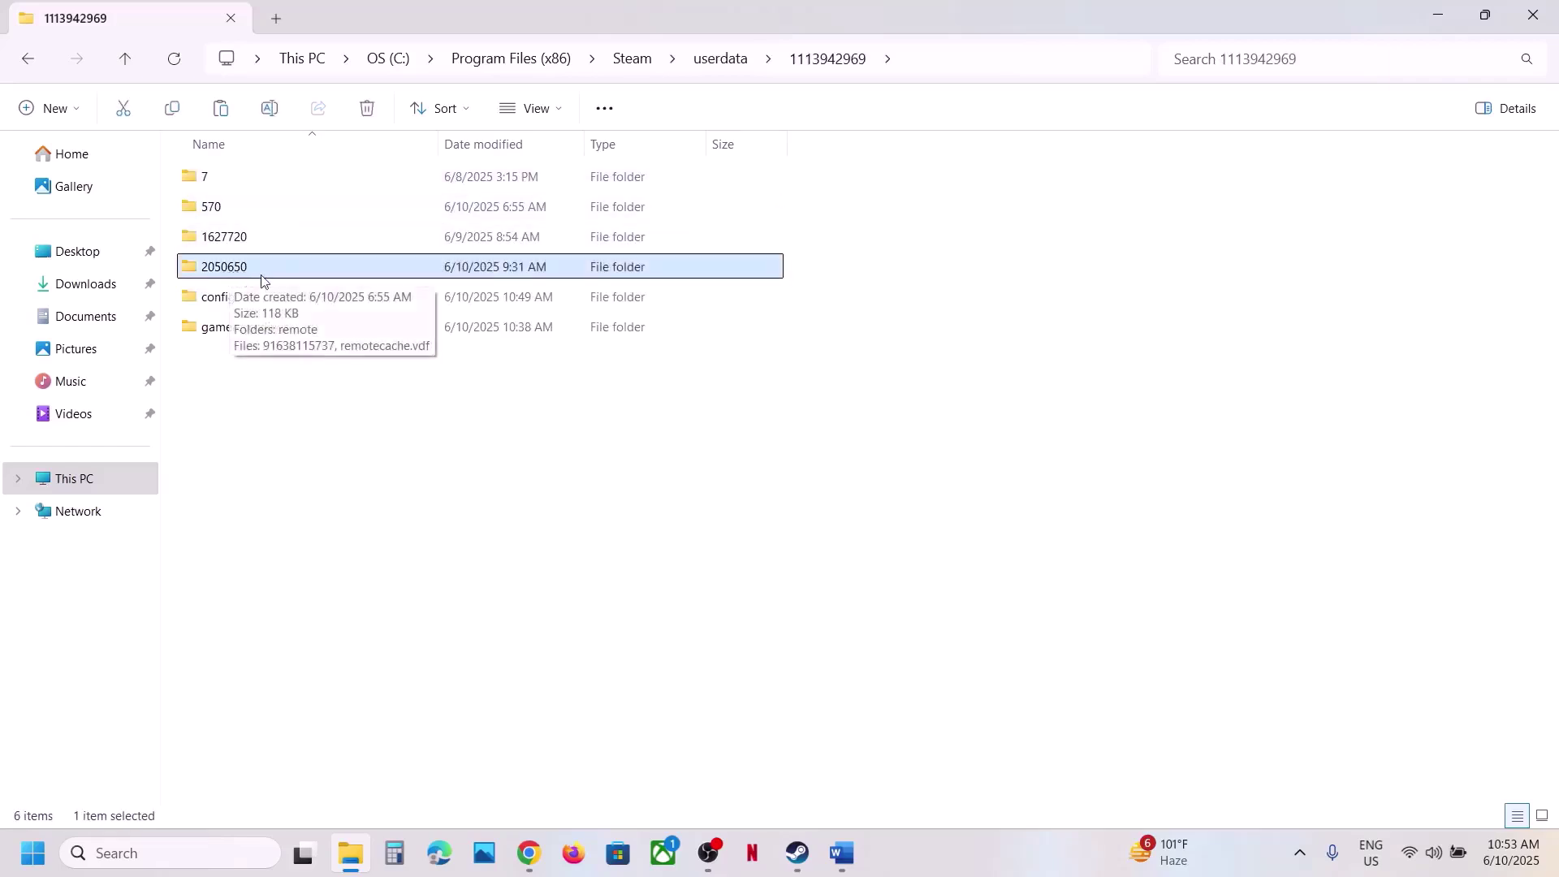
double_click(250, 273)
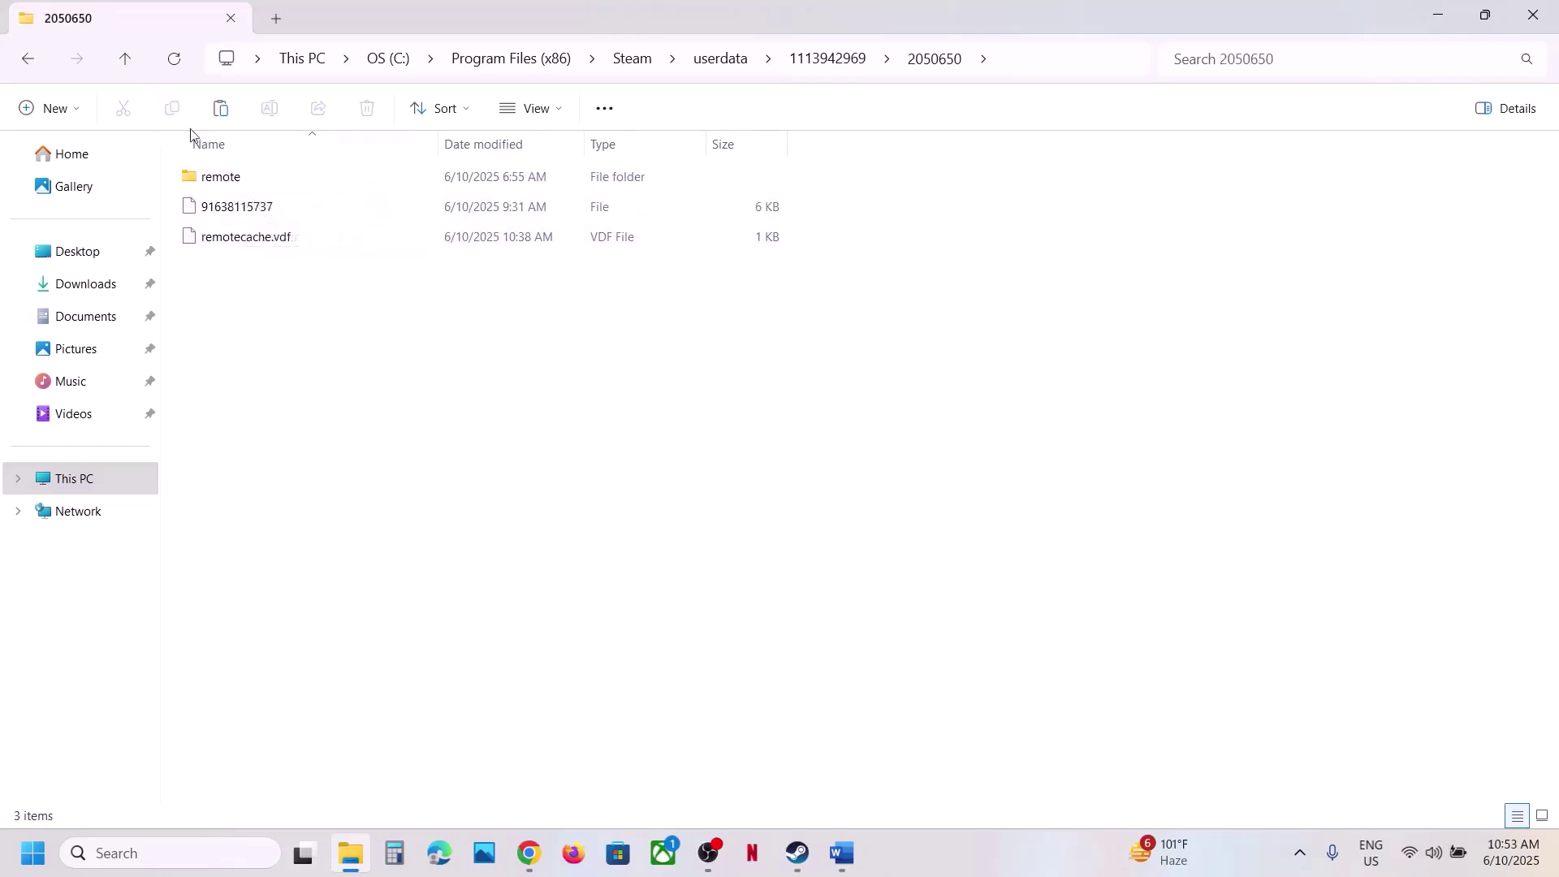
click(224, 183)
double_click(223, 183)
double_click(251, 176)
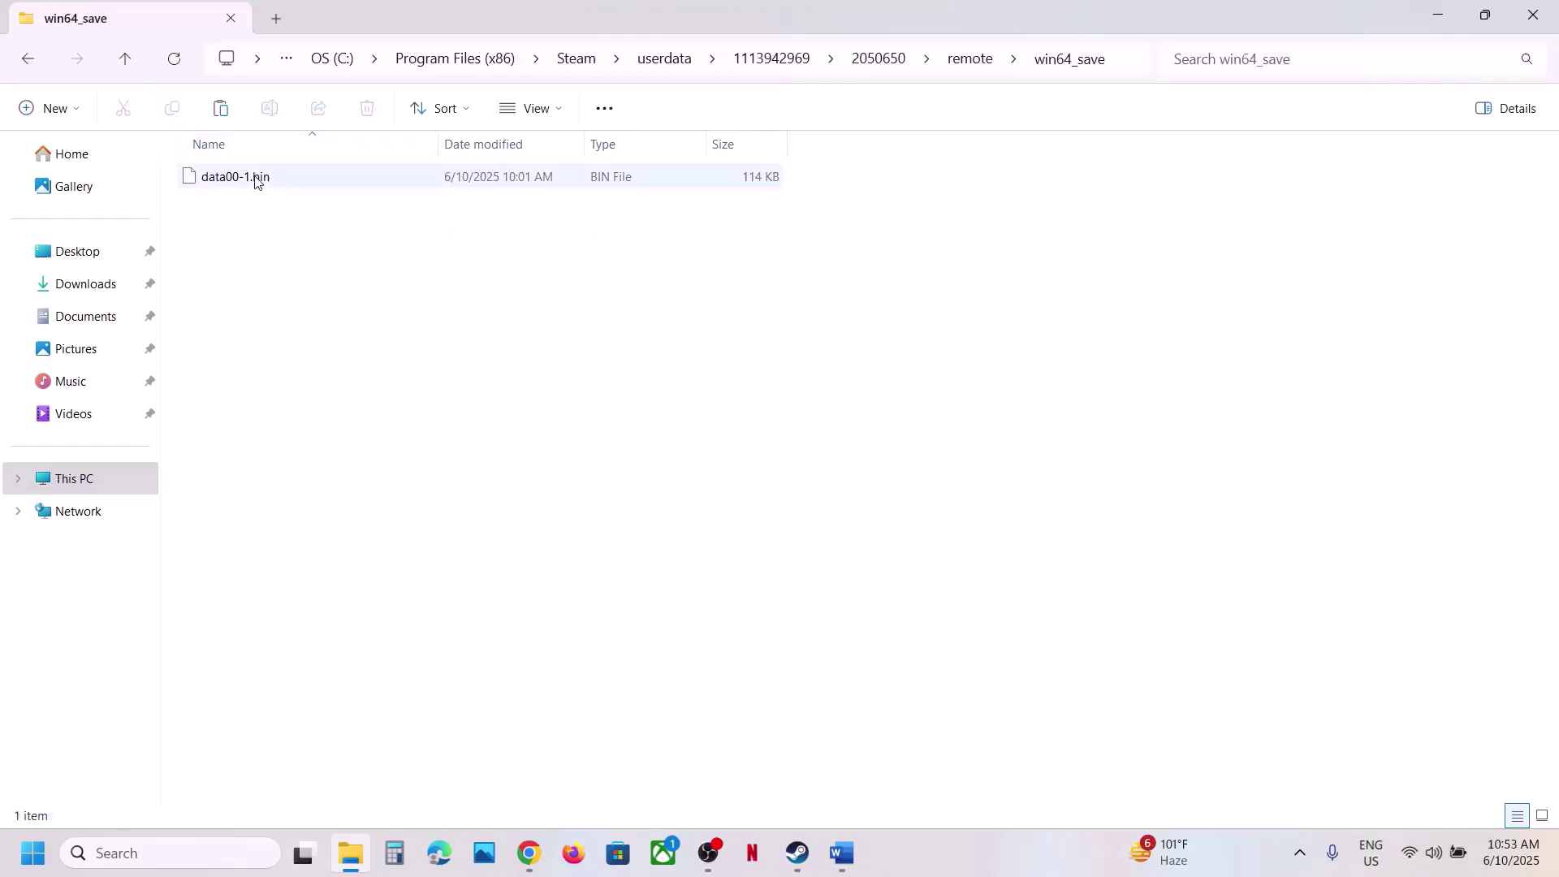
drag(382, 280, 235, 161)
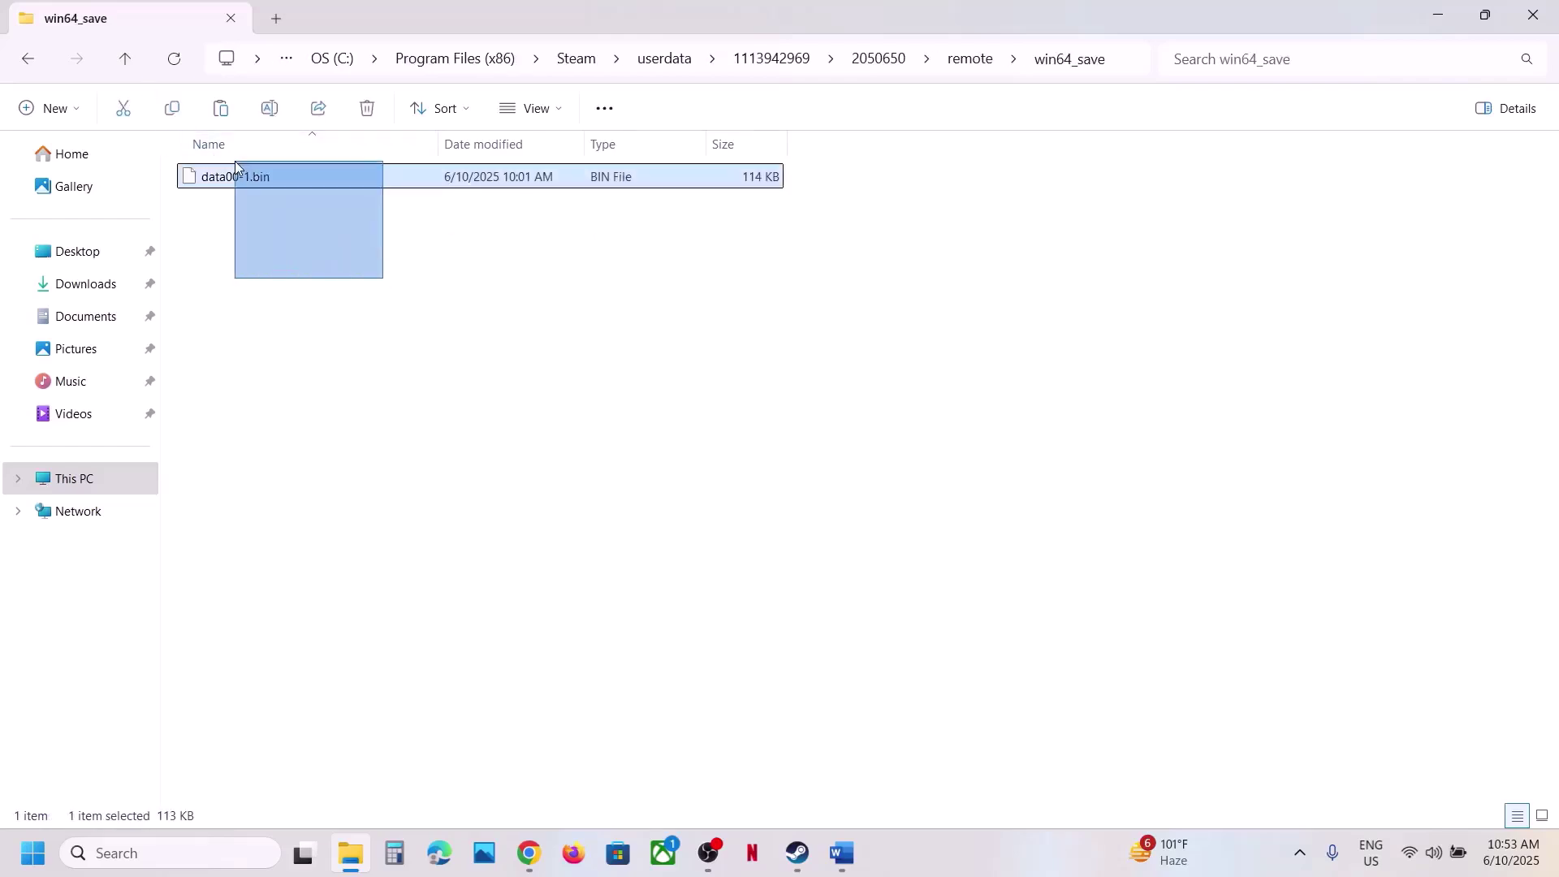
Return to the Steam account folder, copy the 2050650 folder to the desktop as a backup and place it beside local_config
click(130, 67)
click(130, 68)
click(130, 70)
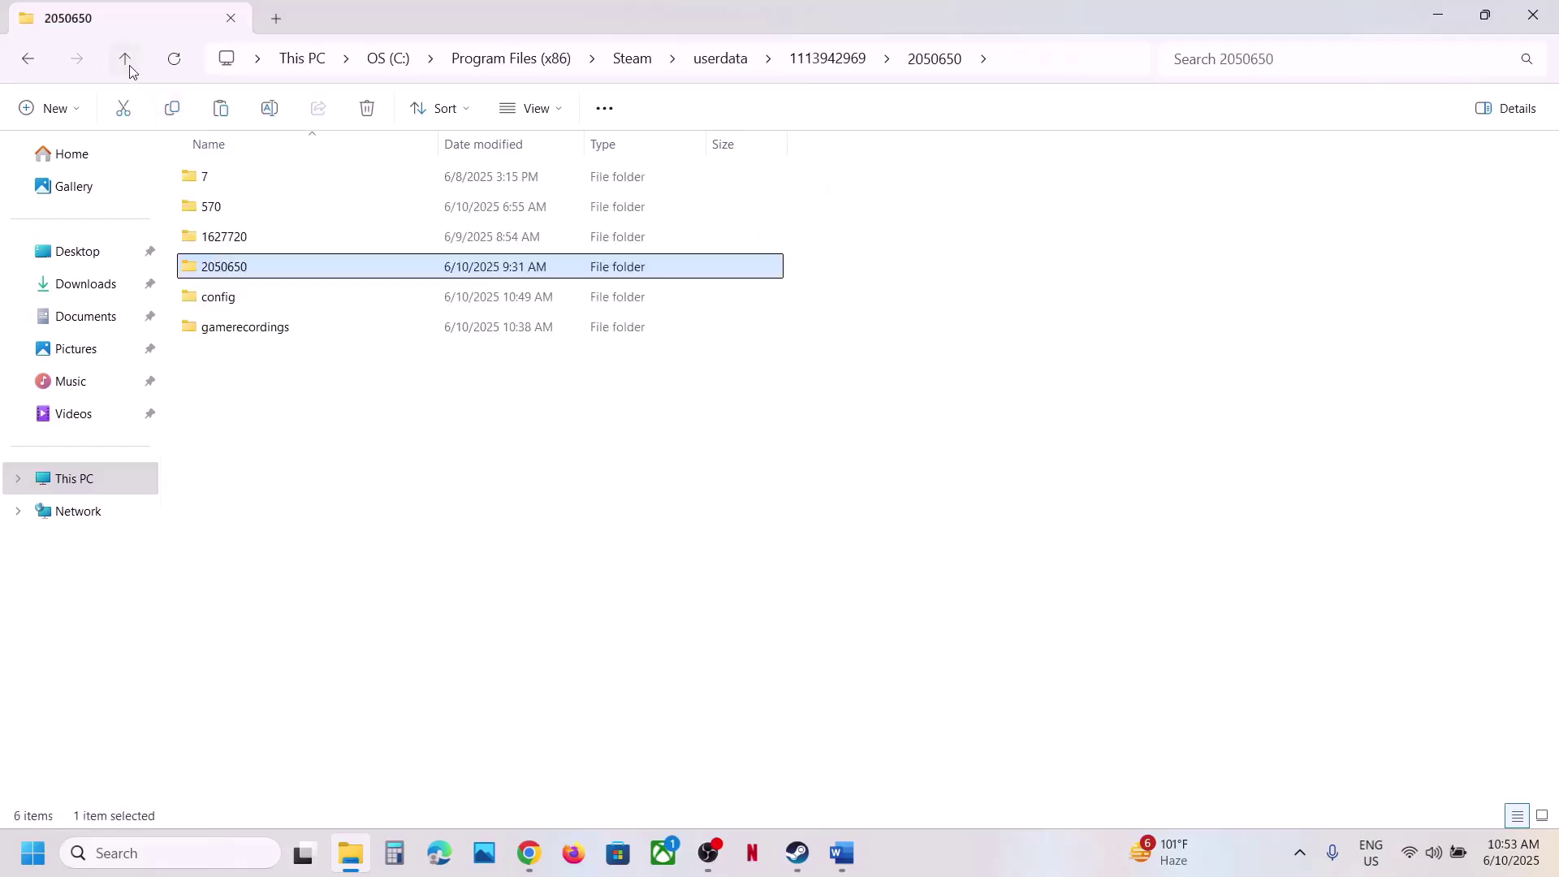
right_click(251, 277)
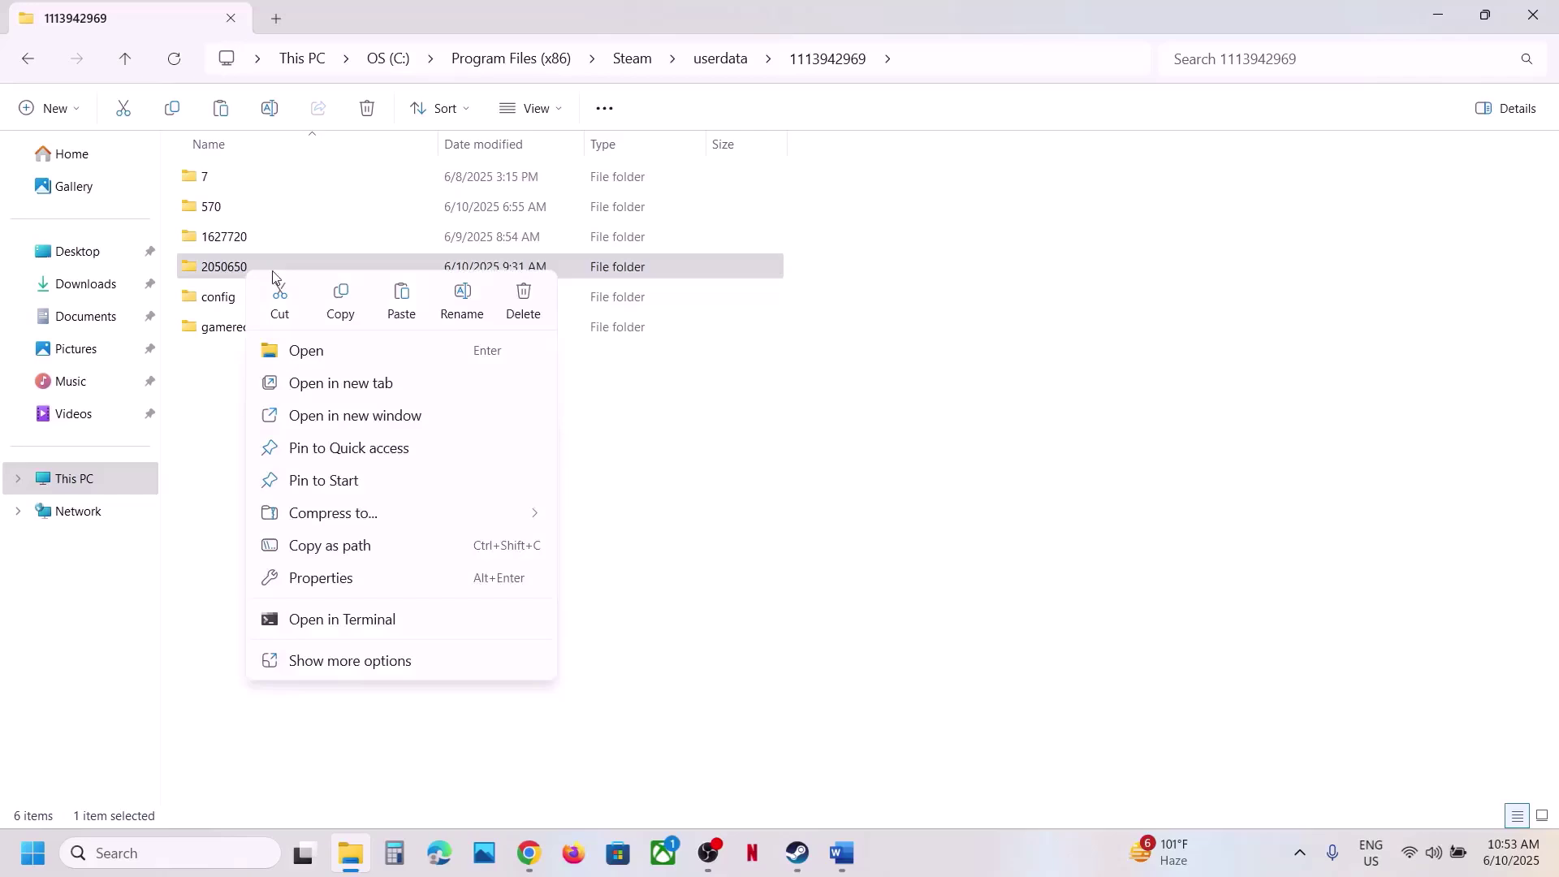
click(460, 303)
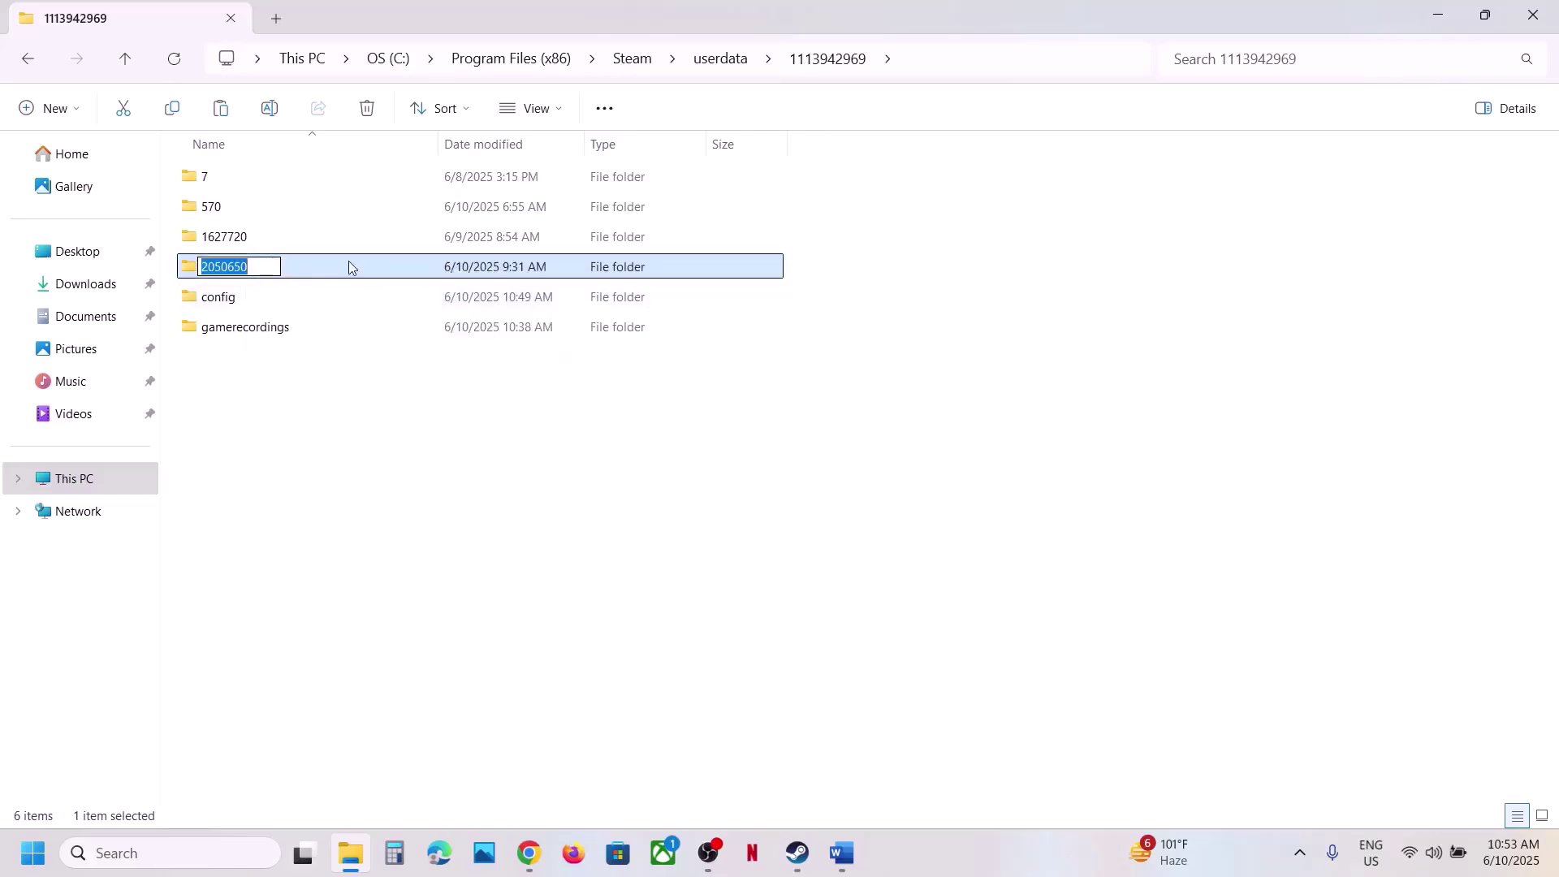
click(309, 274)
right_click(312, 273)
click(402, 294)
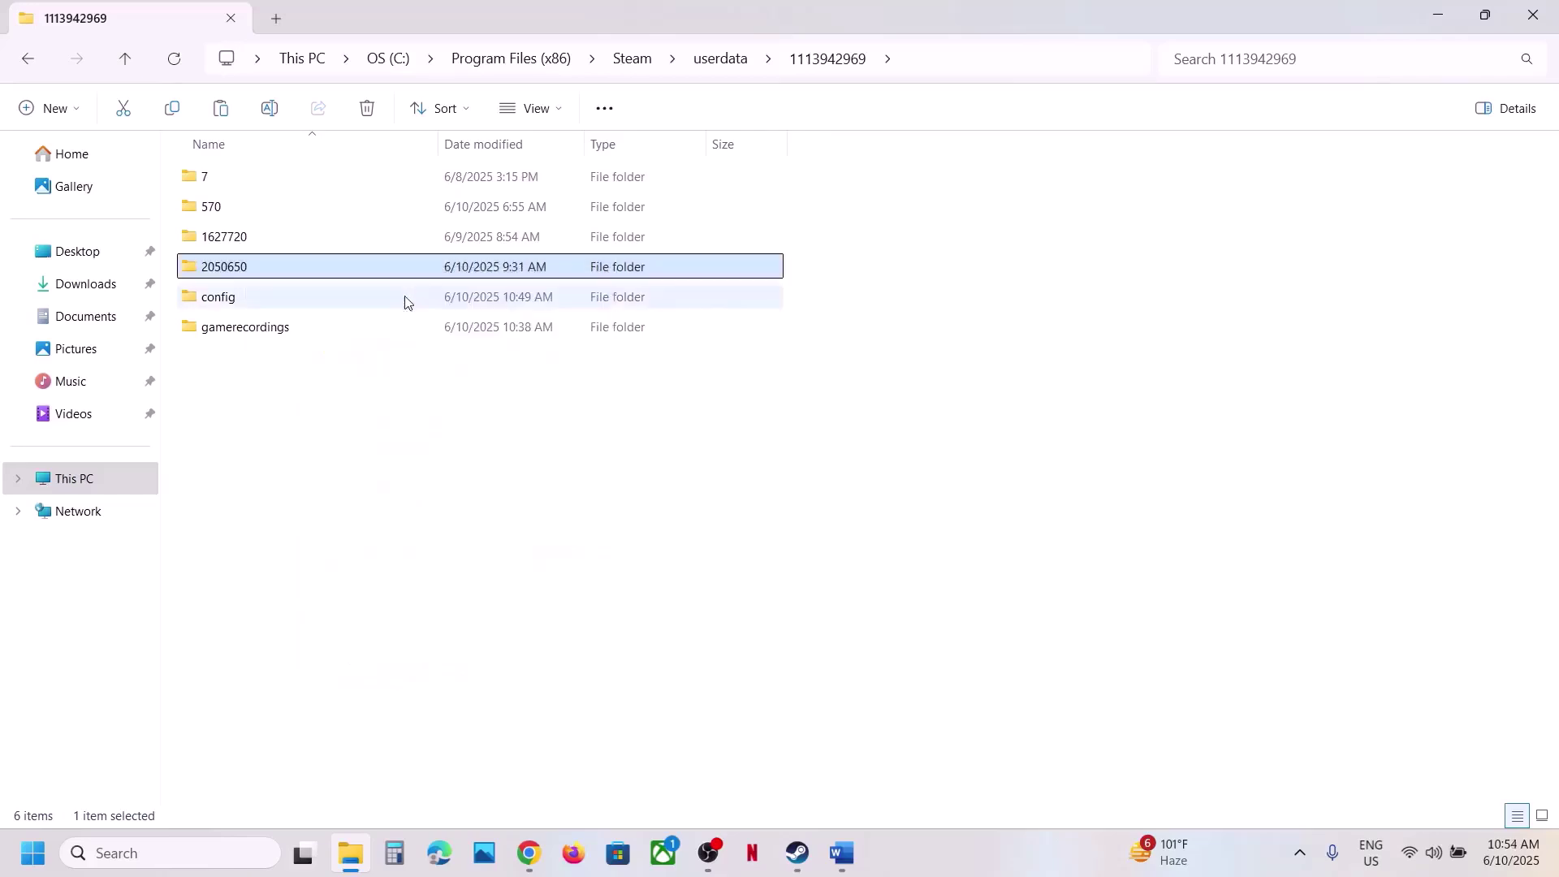
key(super+d)
key(ctrl+v)
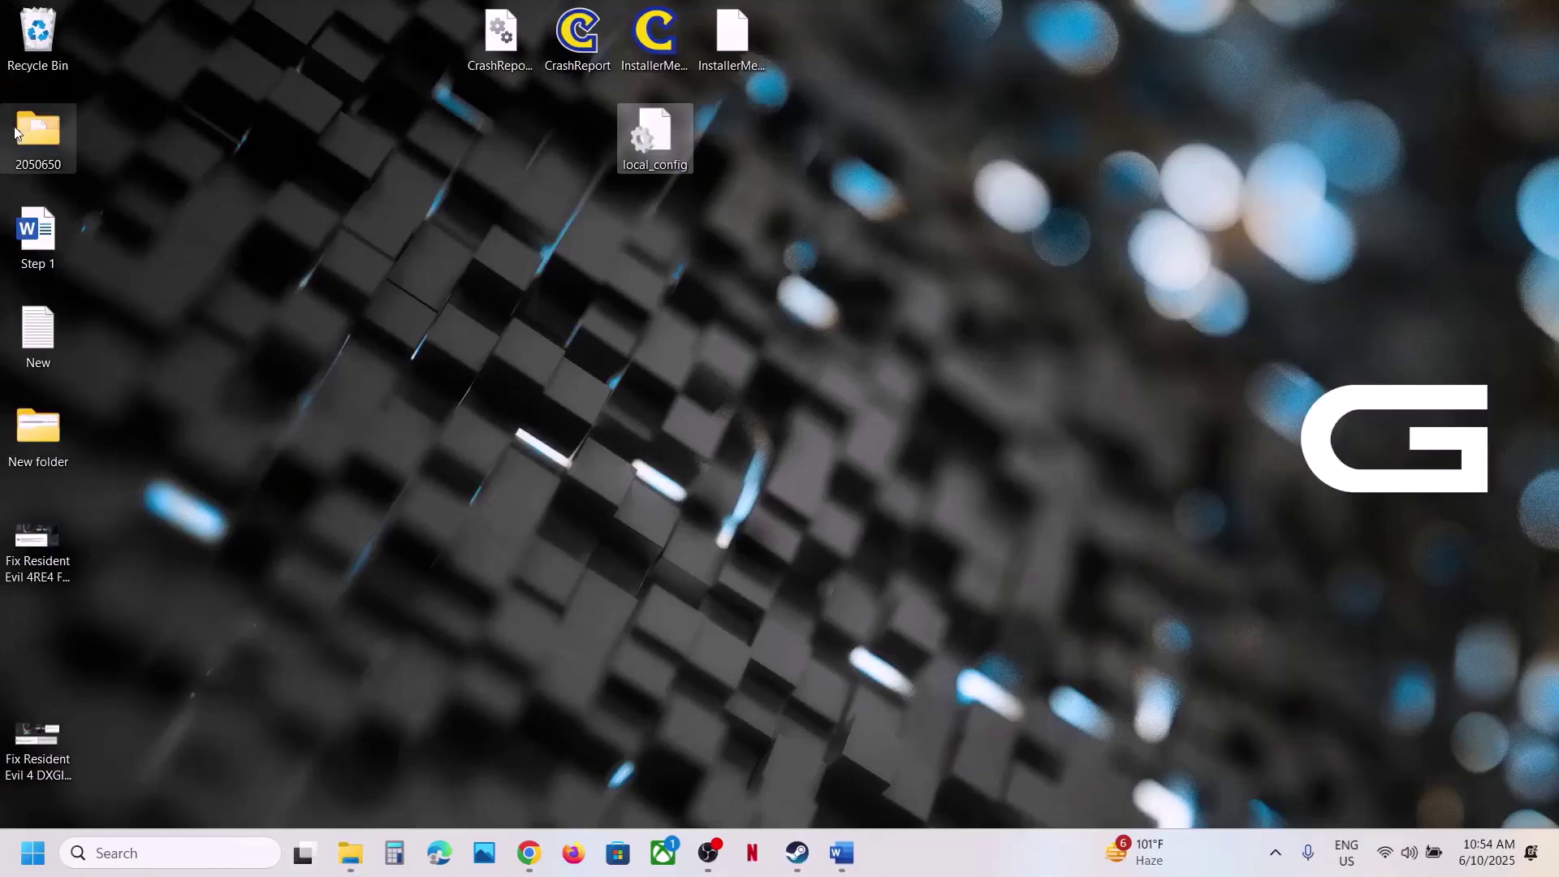
drag(39, 156, 742, 148)
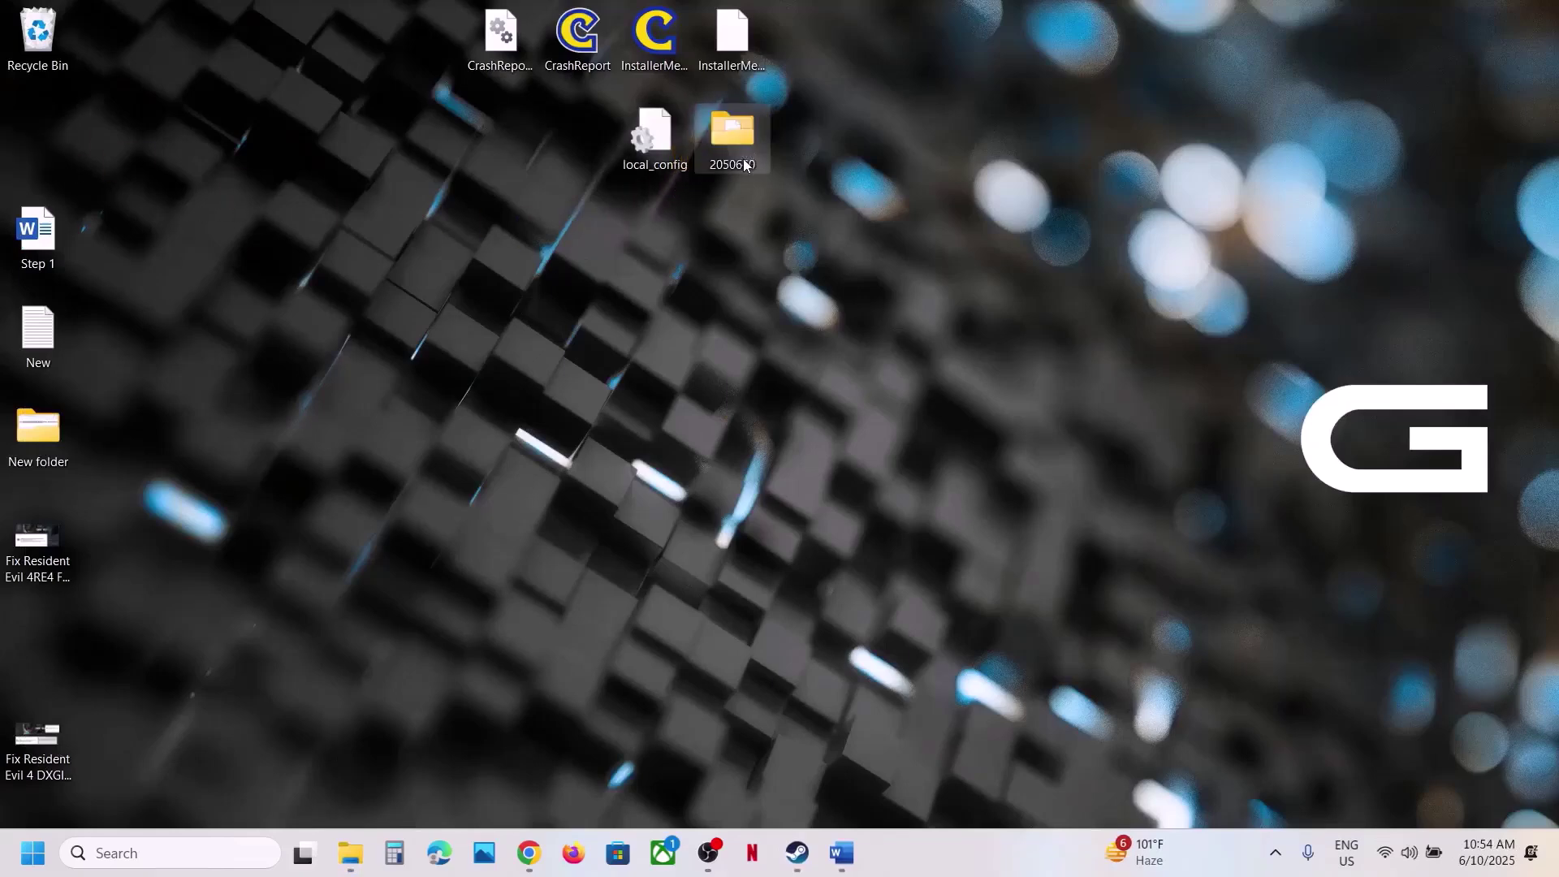
Back in File Explorer, rename the 2050650 folder in the Steam account folder to 2050650.old
click(350, 853)
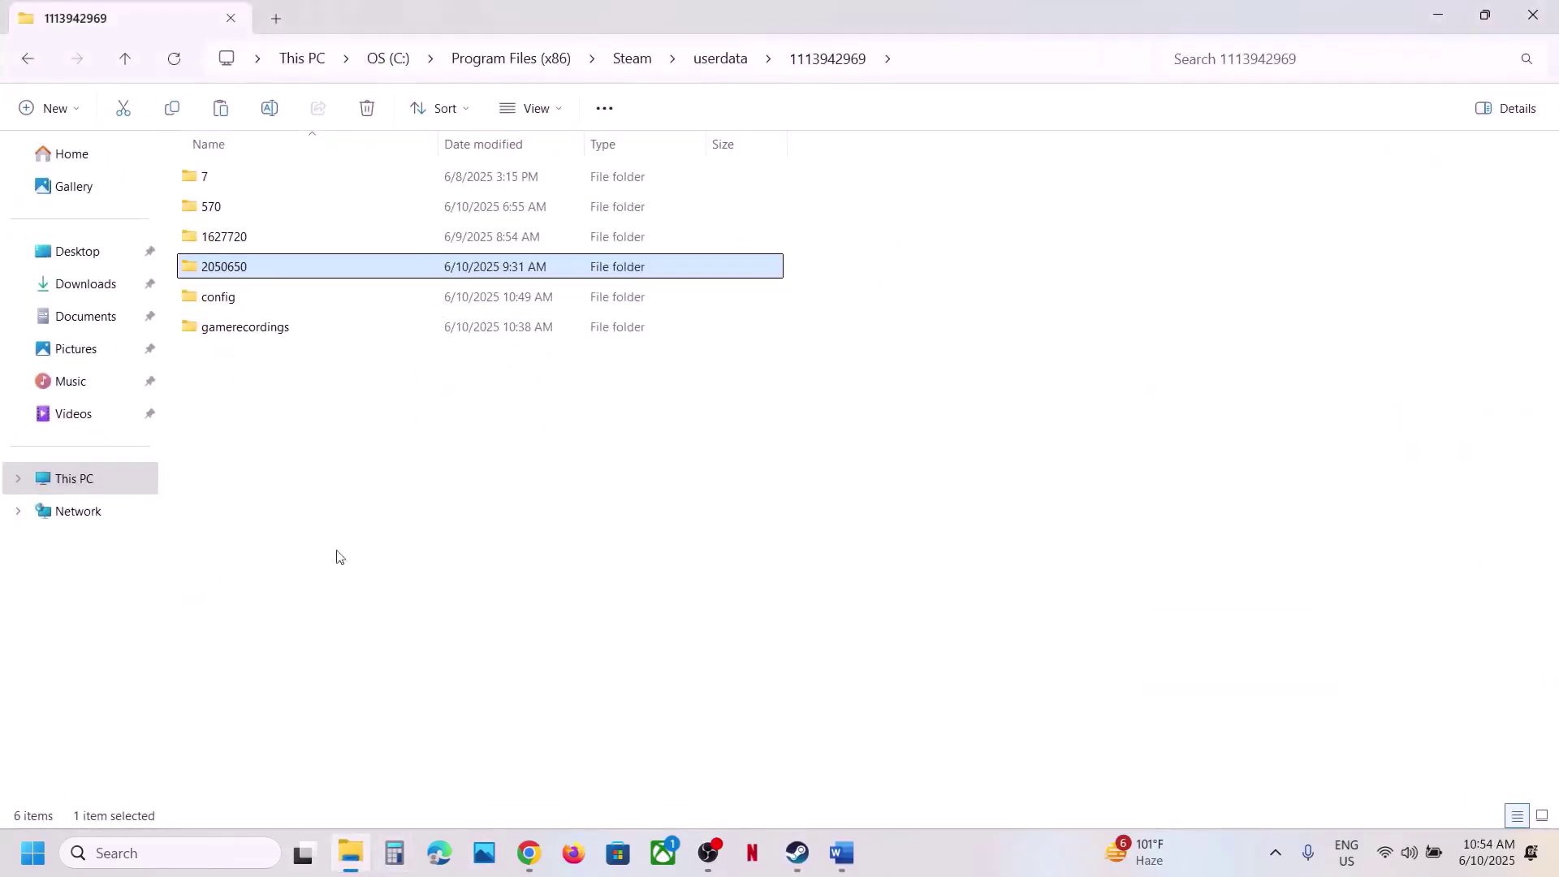
right_click(212, 274)
click(427, 295)
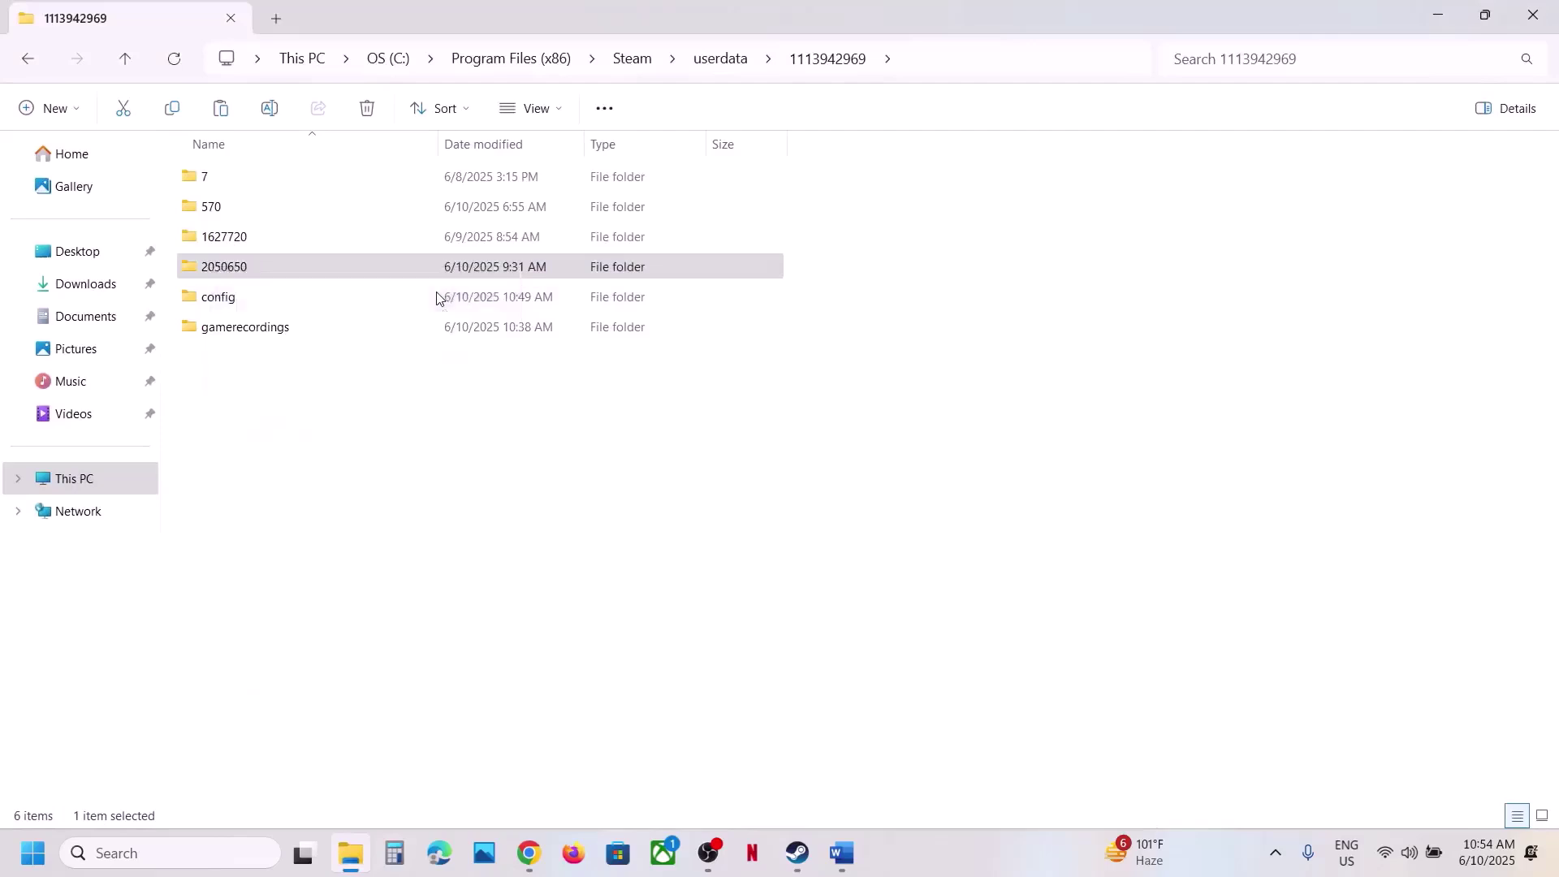
click(267, 267)
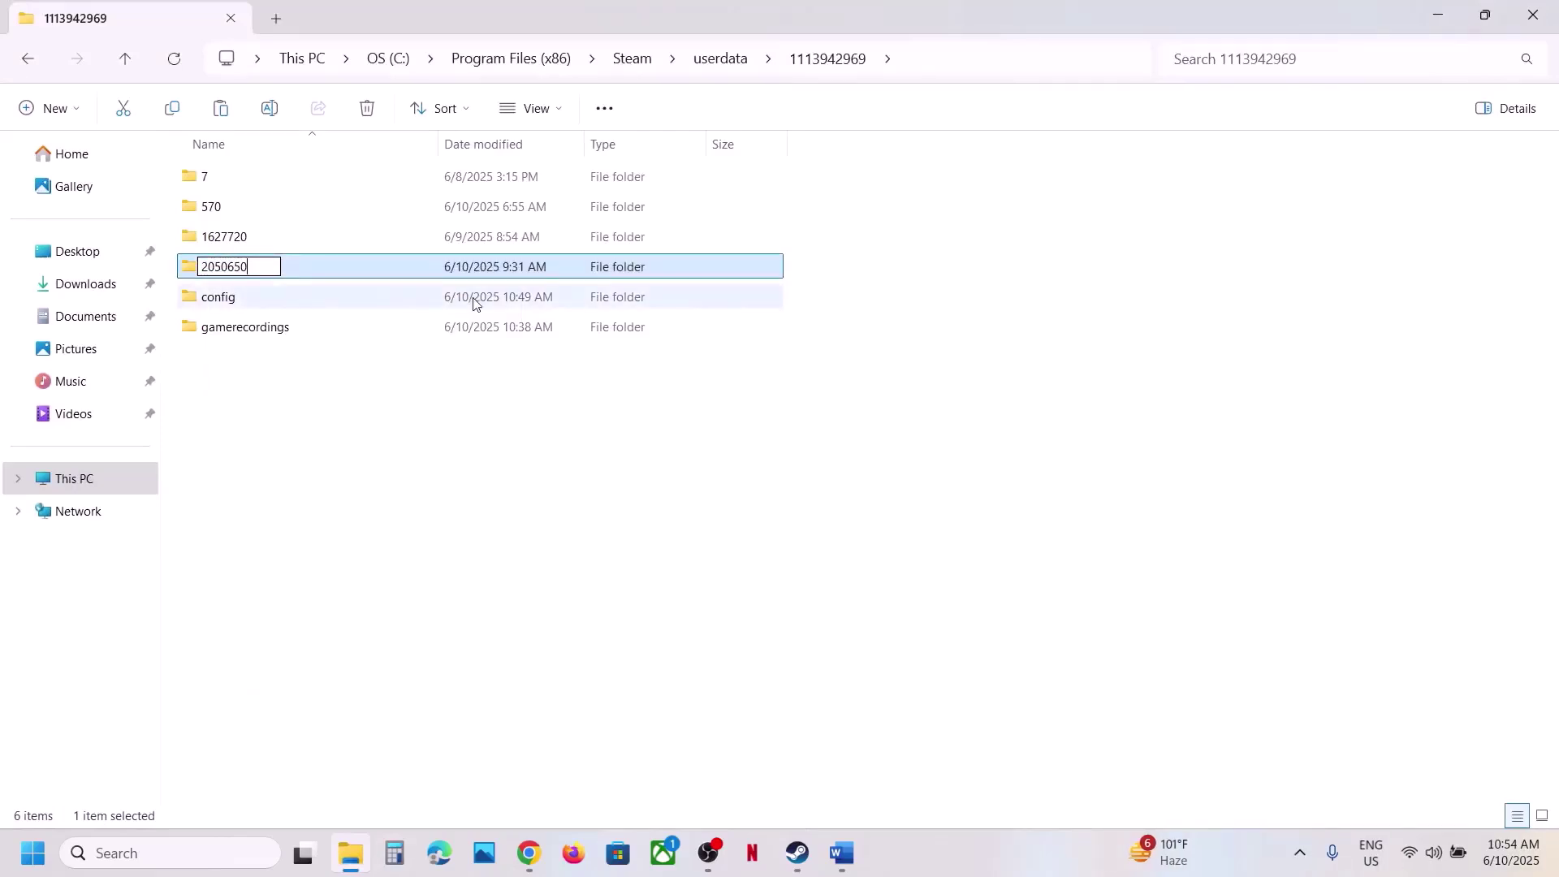
text(.old)
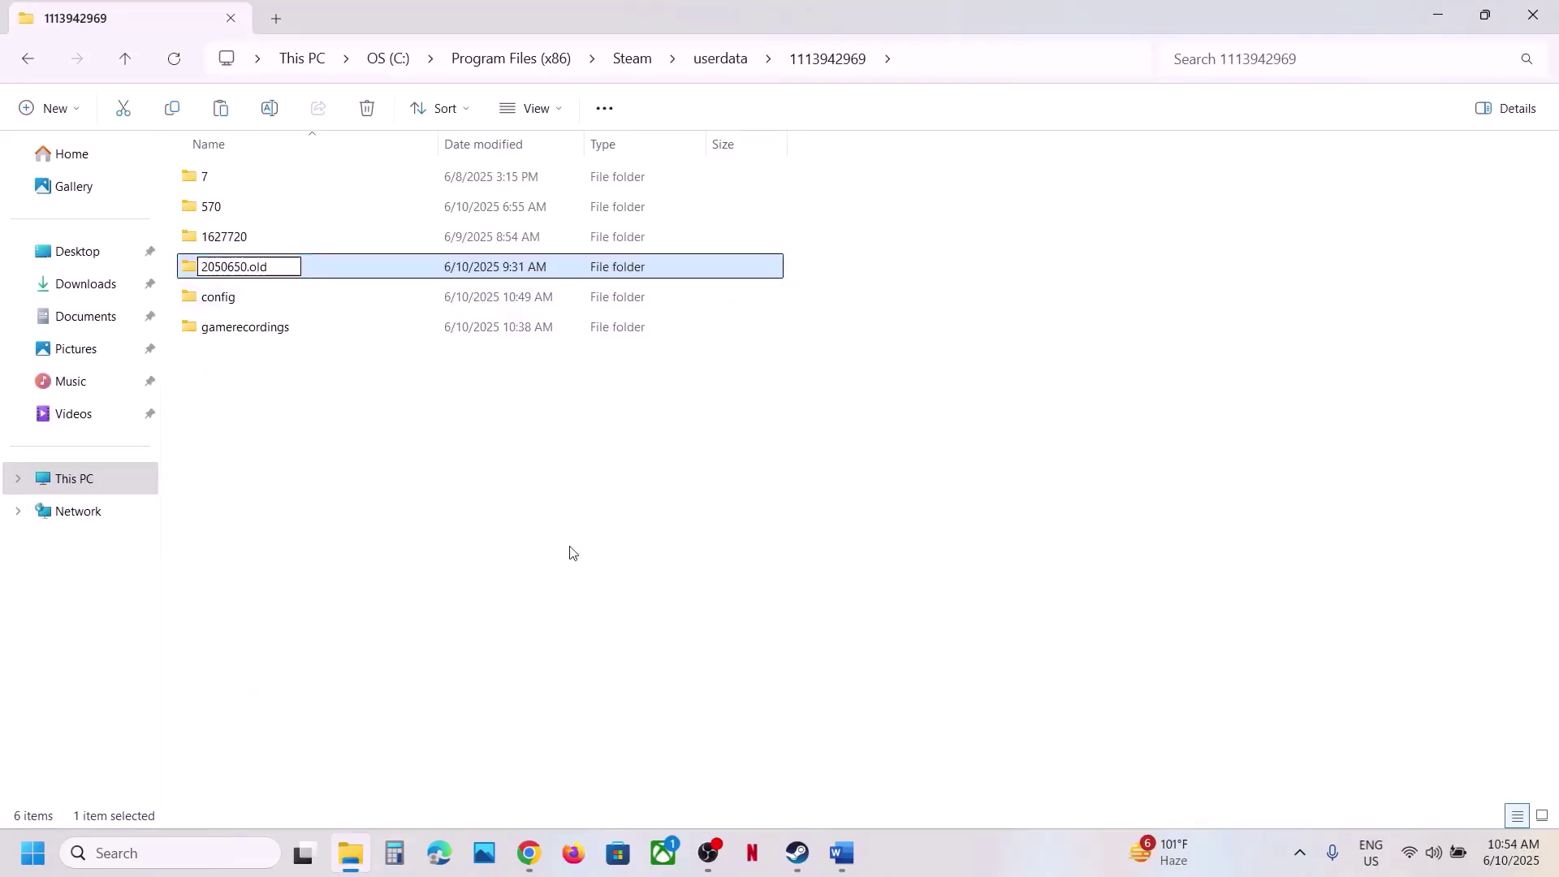
click(572, 553)
Switch to Steam and on to the Word document, and highlight the Step 10 save progress warning and Step 11's game exe antivirus wording
click(796, 852)
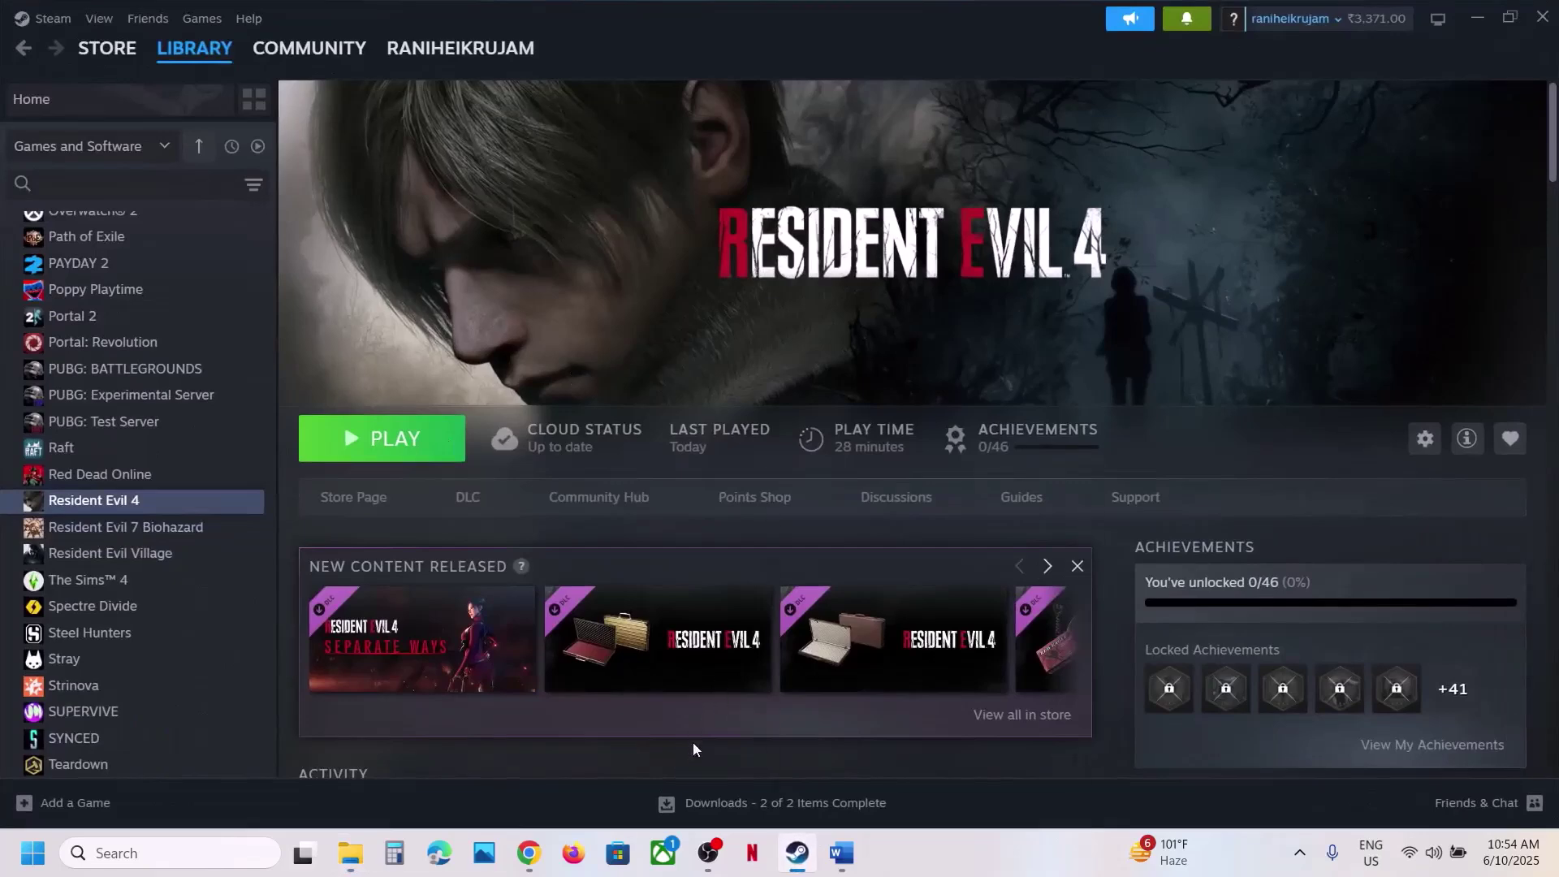
click(841, 853)
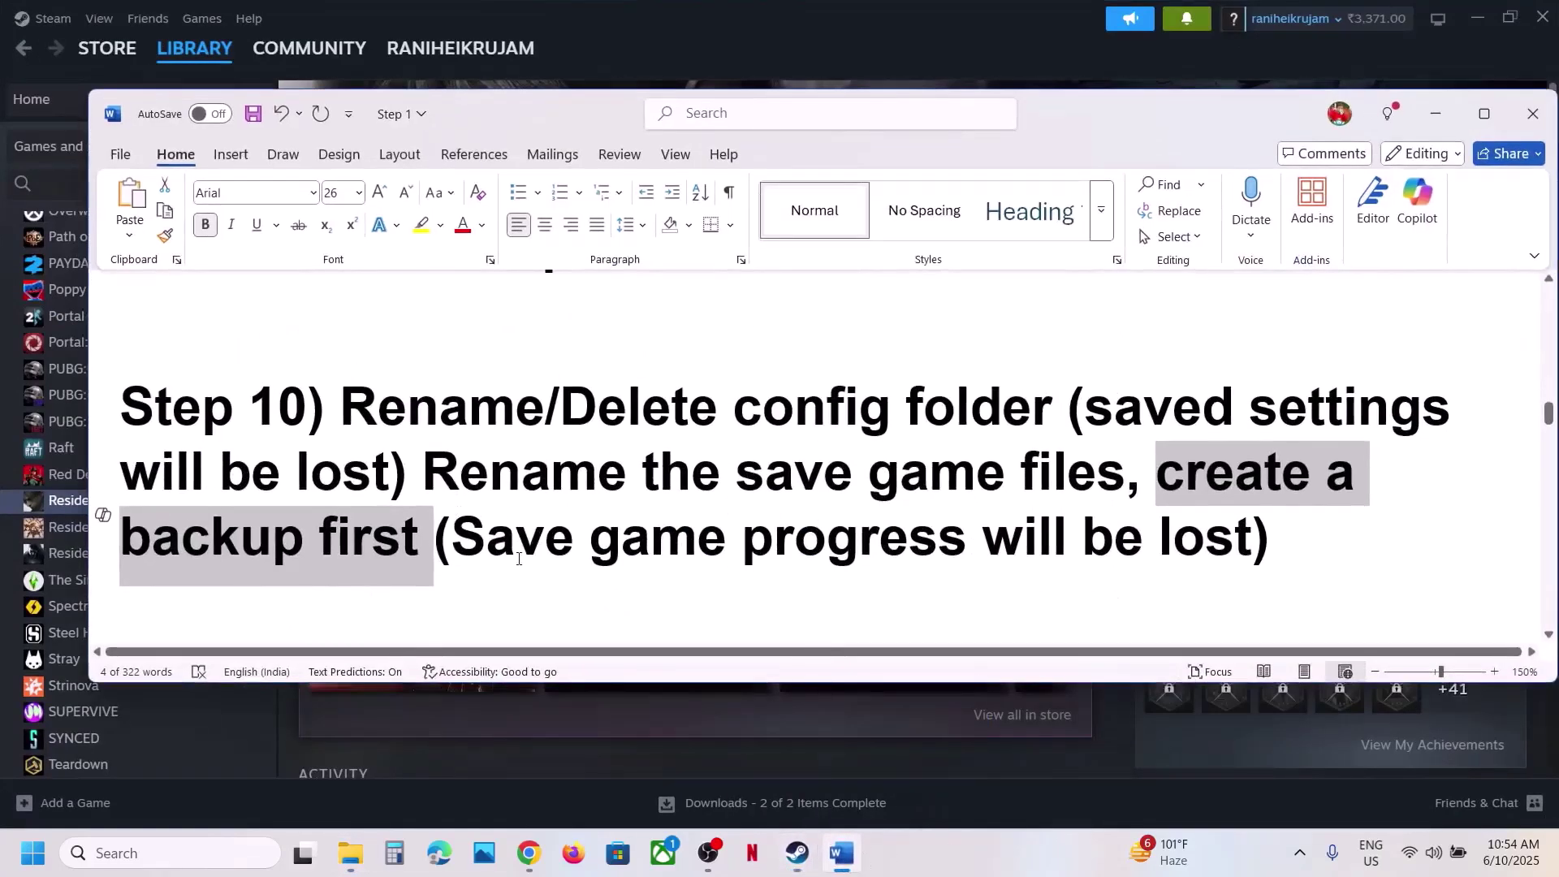
drag(499, 552, 1225, 549)
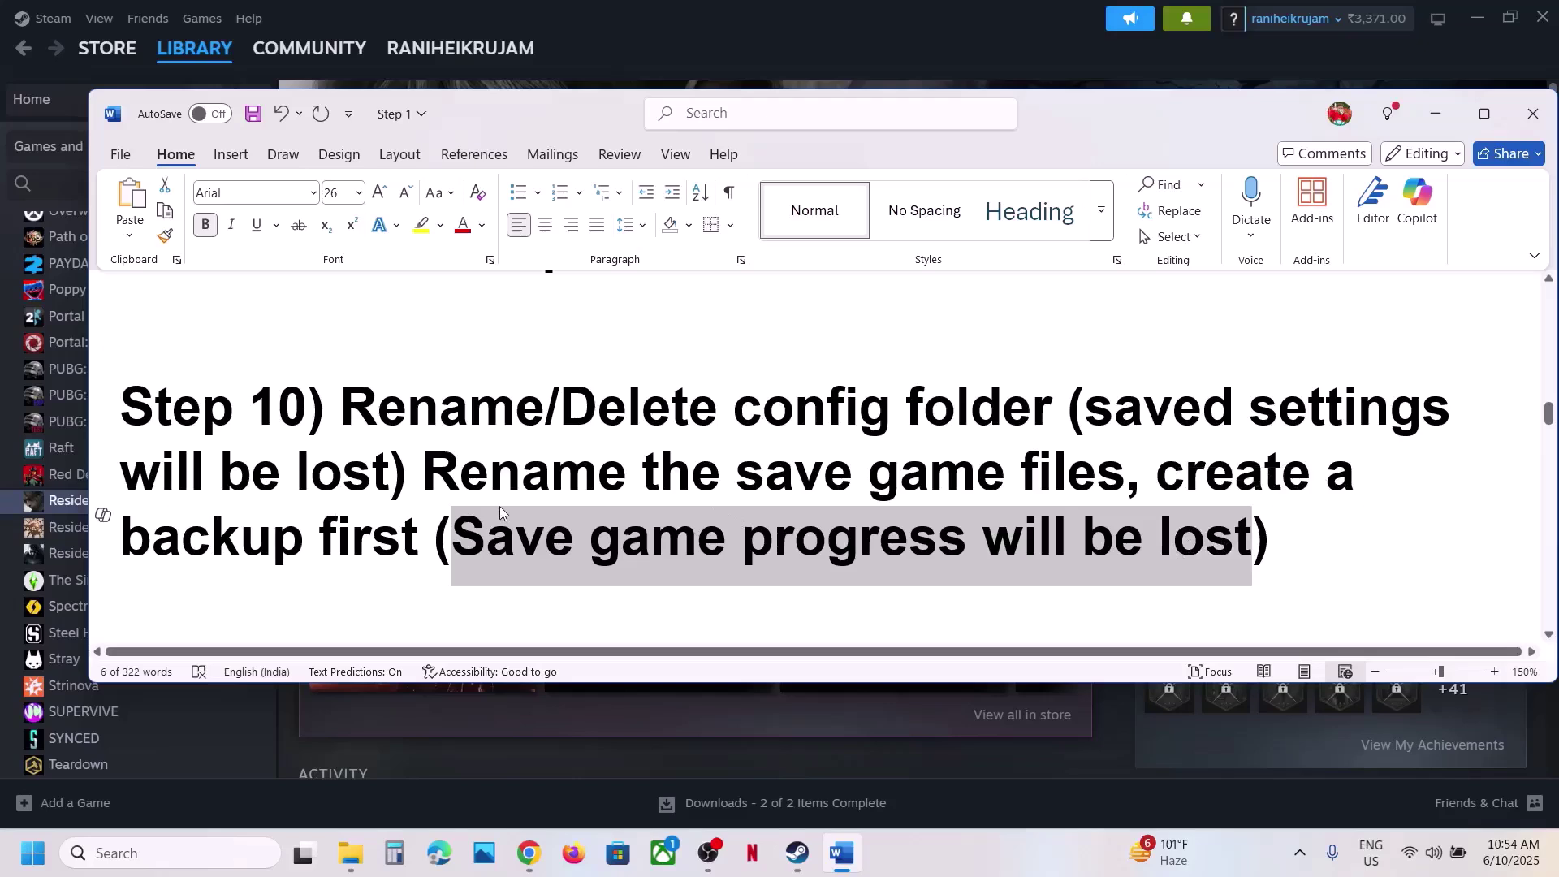
scroll(500, 506, down, 3)
drag(376, 485, 328, 552)
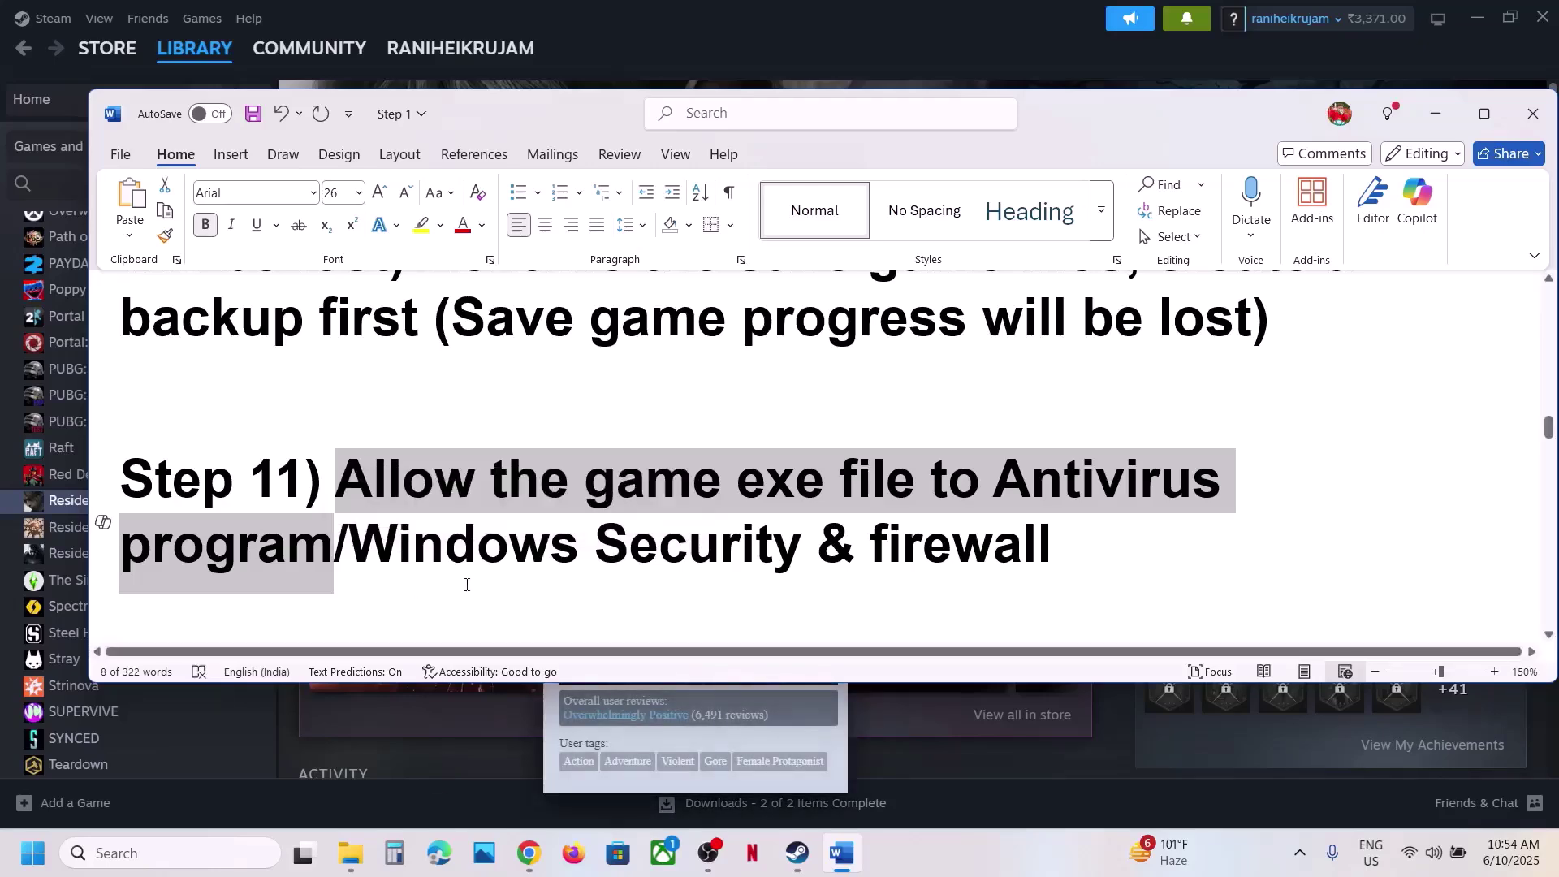
In Windows Settings, go to Windows Security under Privacy & security and open Virus & threat protection in a maximized window
key(super+i)
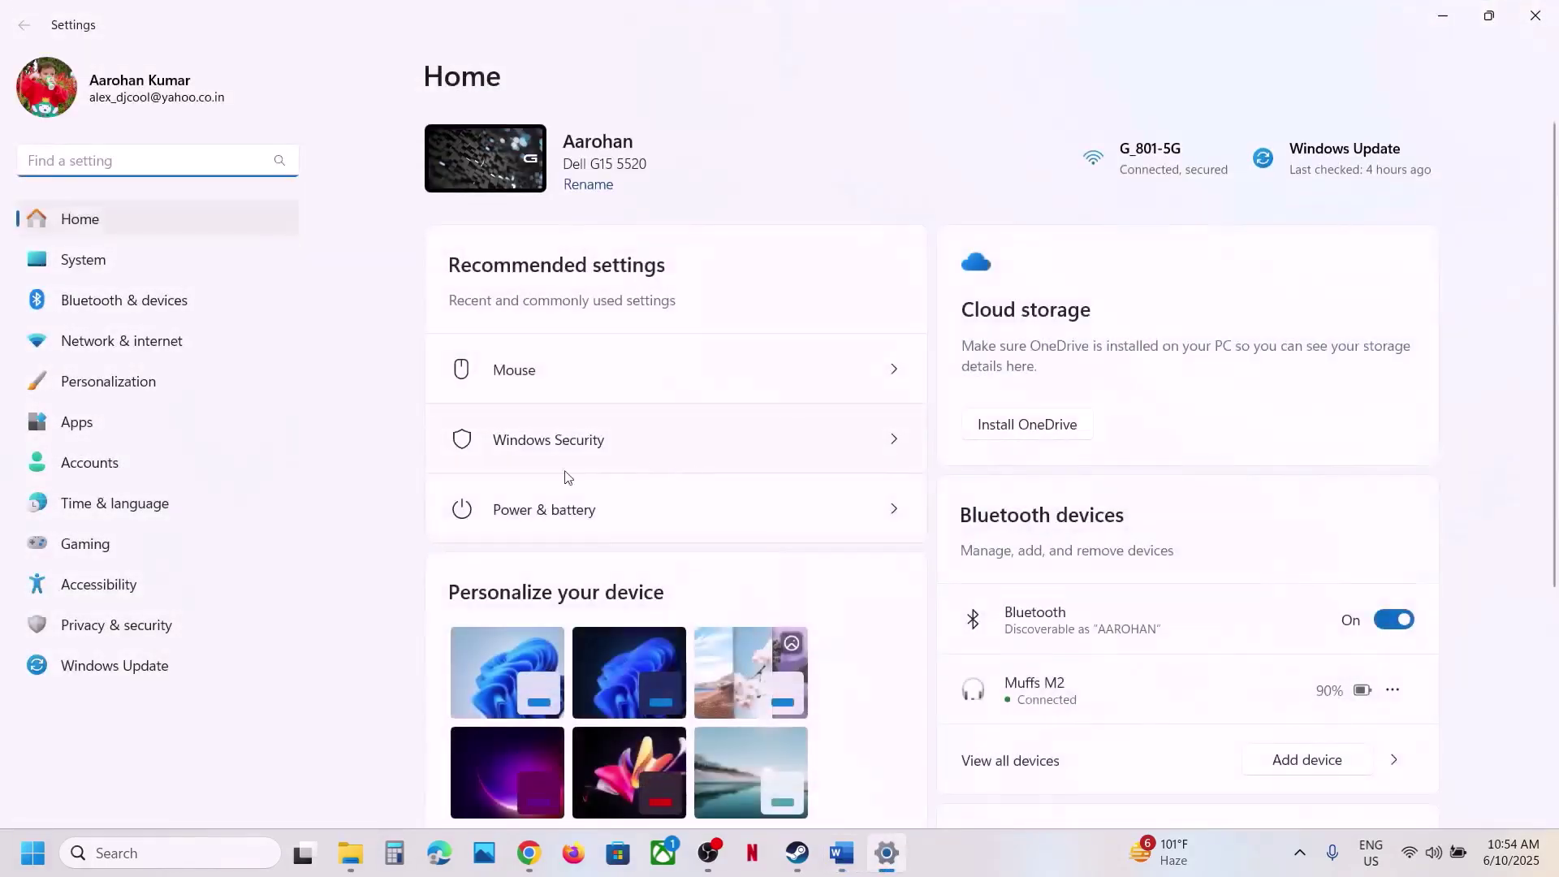
click(144, 617)
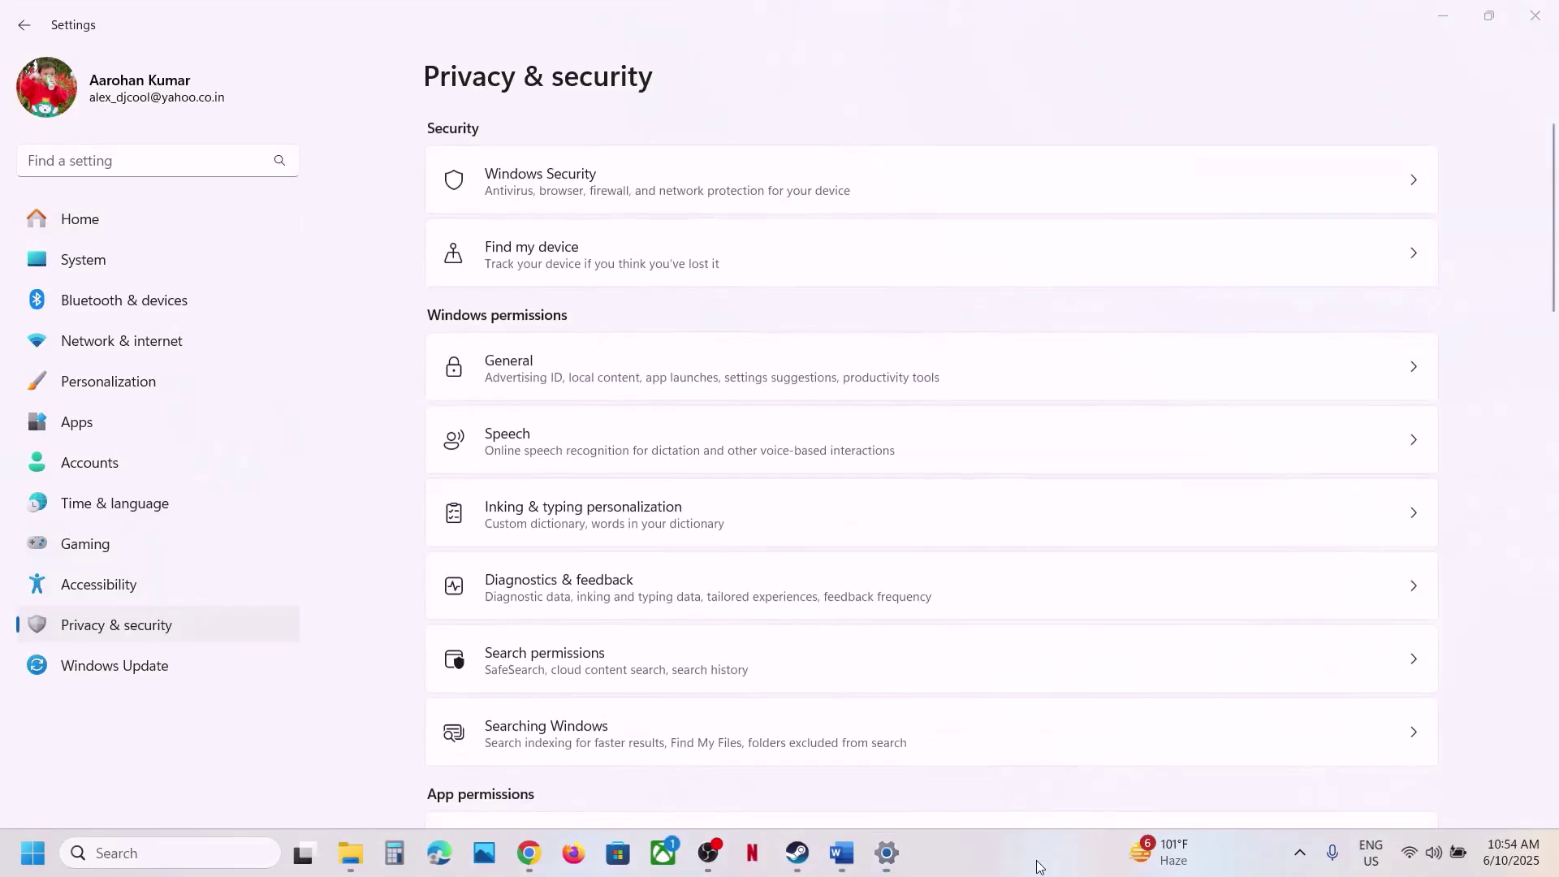
click(564, 184)
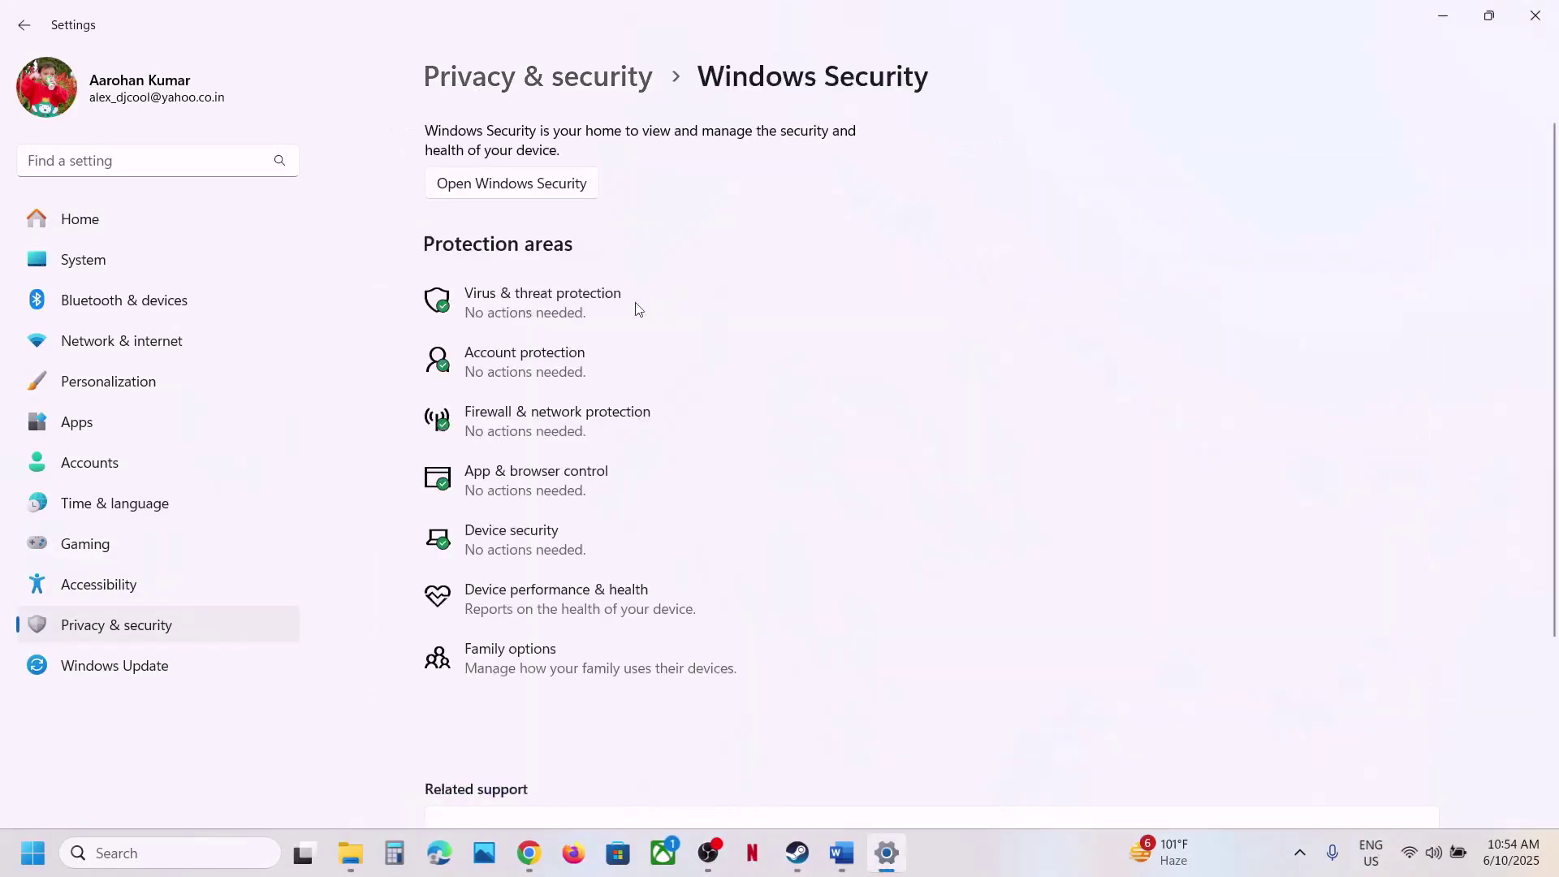
click(515, 309)
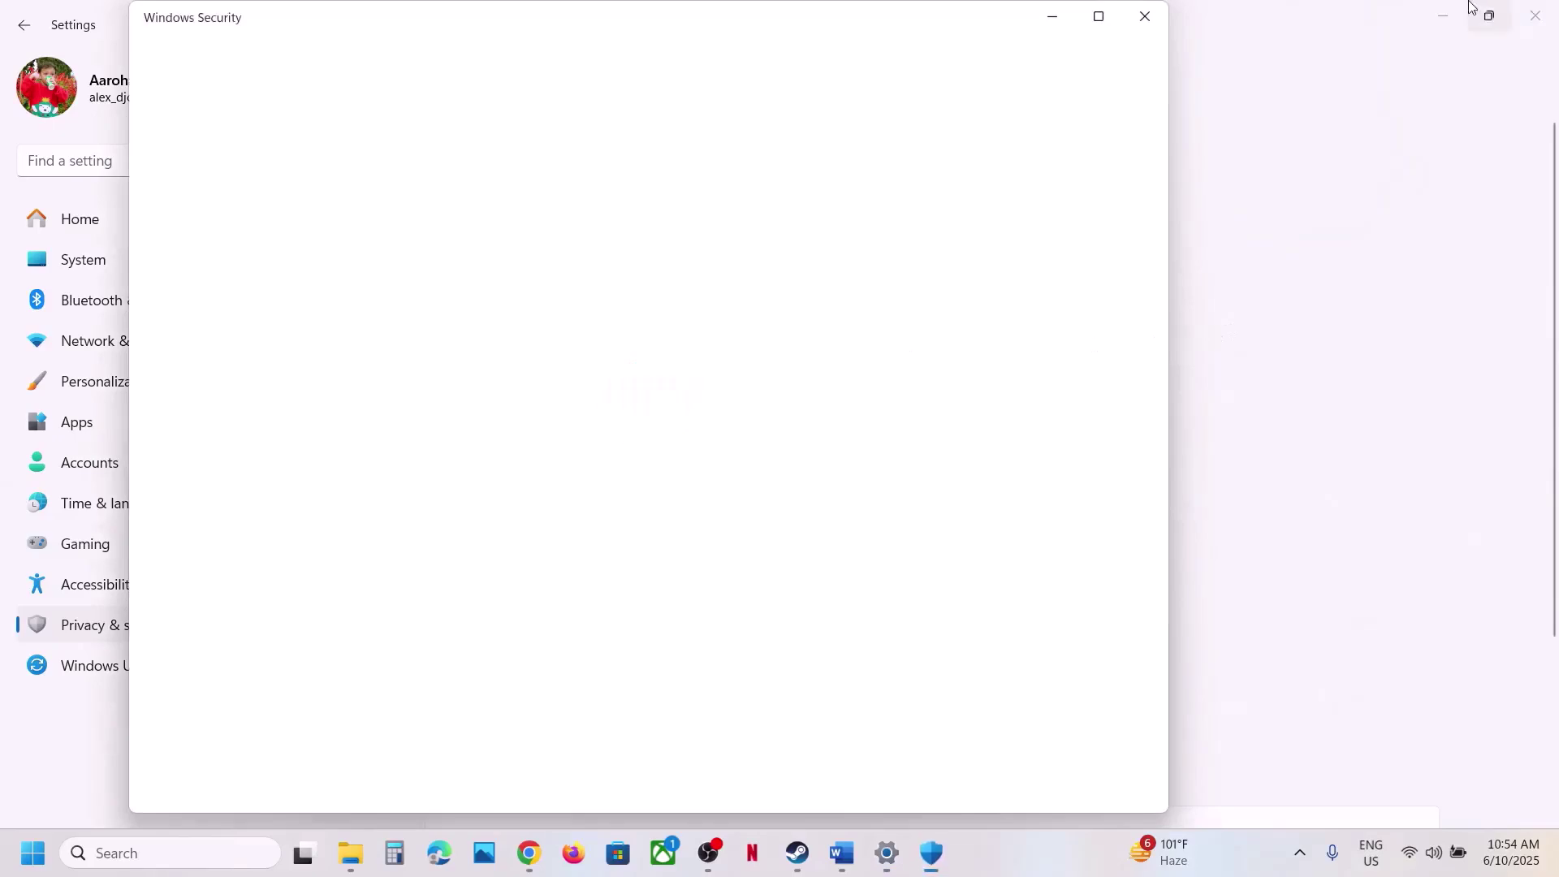
click(1099, 16)
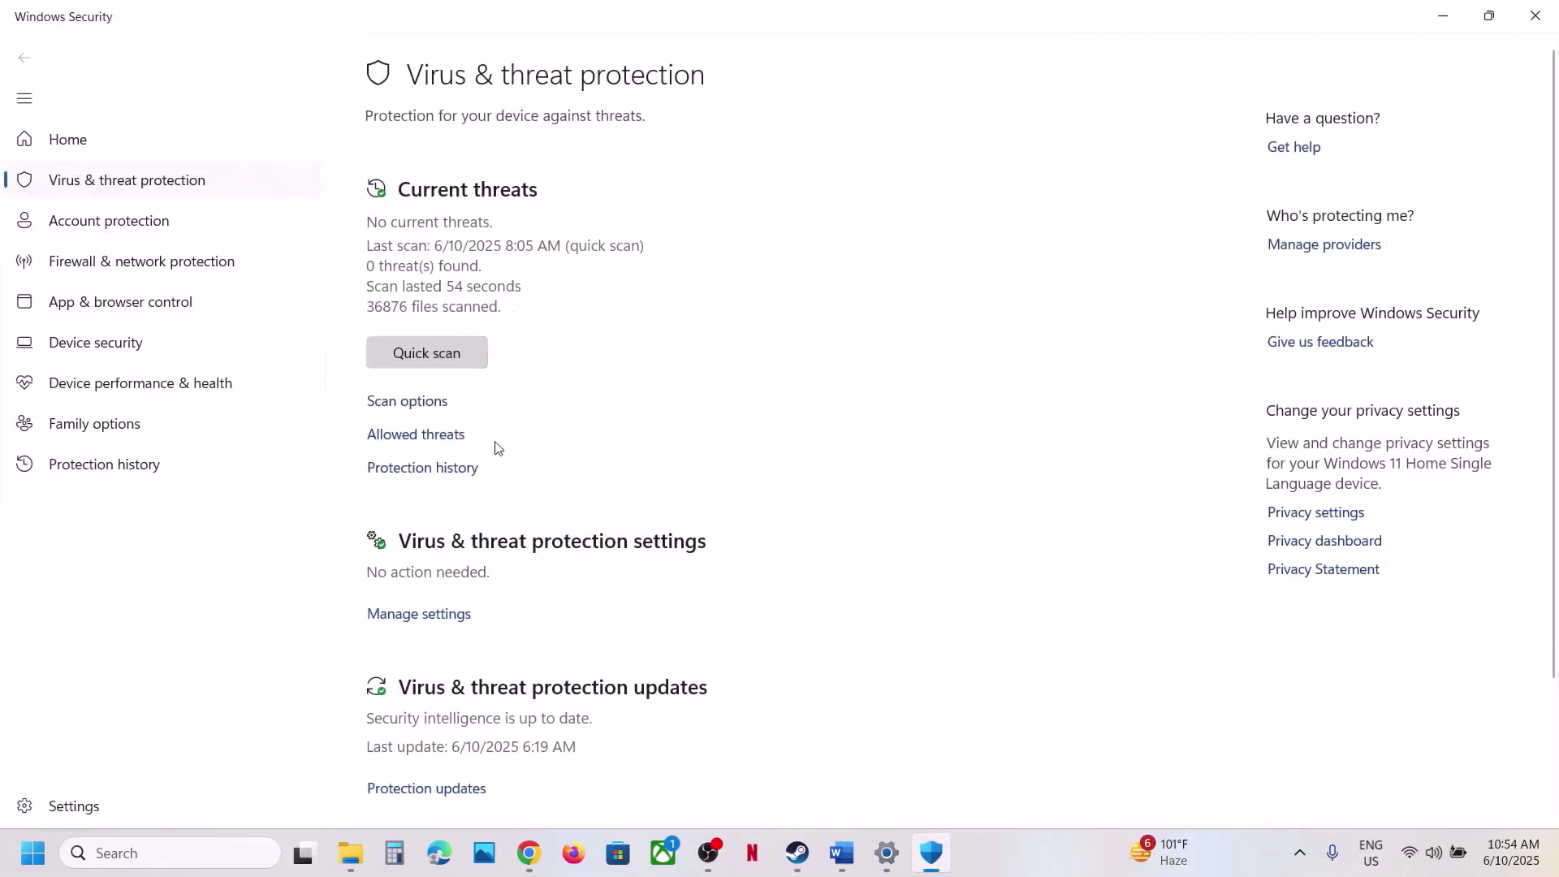
Go to Ransomware protection and open the list of apps allowed through Controlled folder access
scroll(498, 446, down, 2)
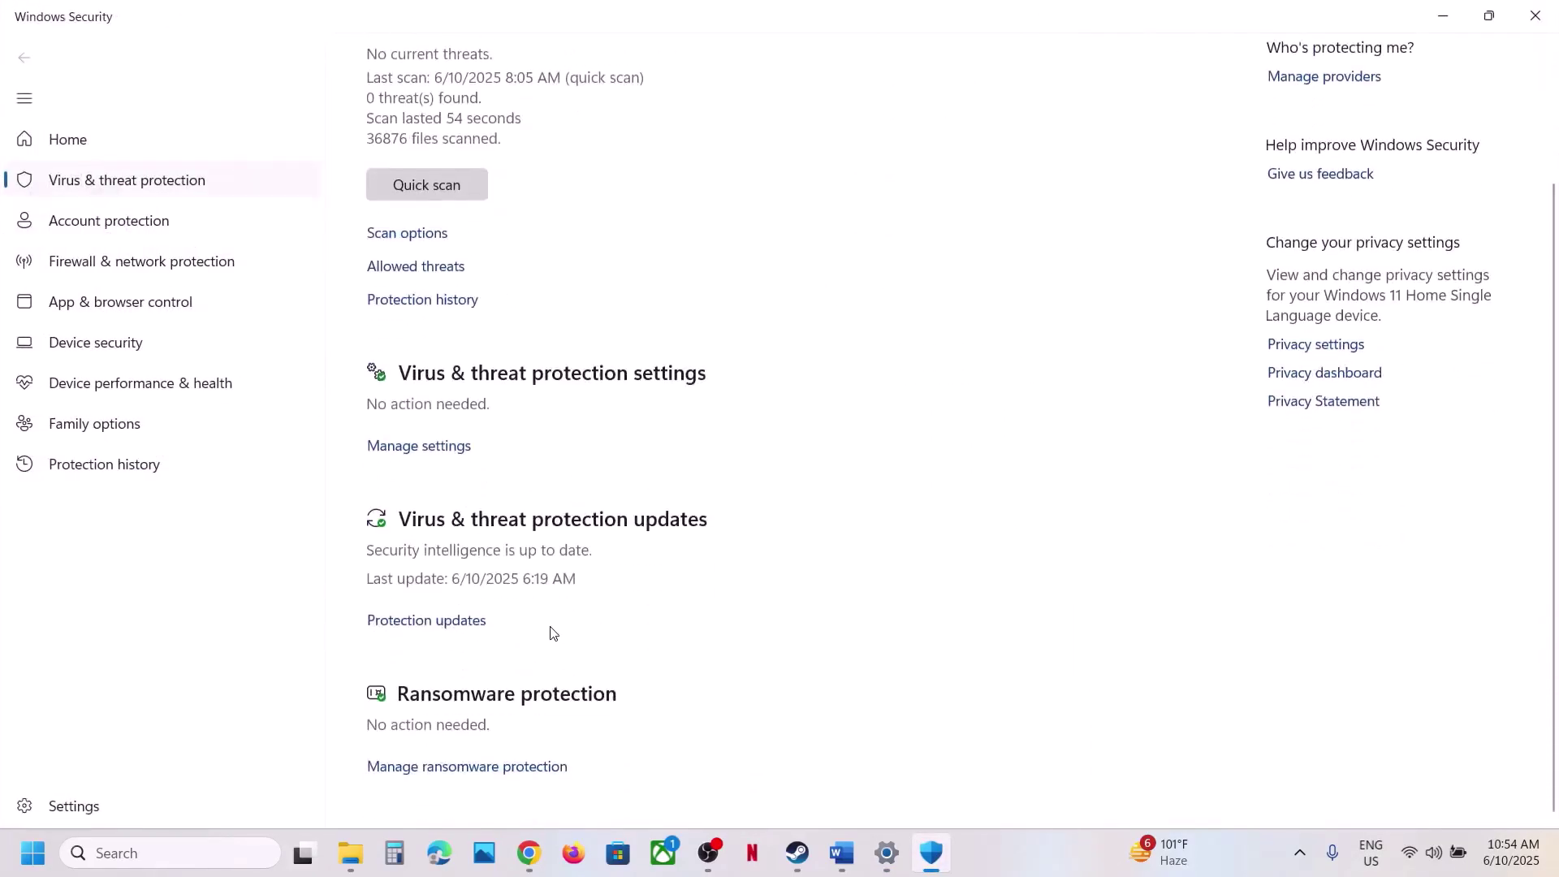
click(499, 768)
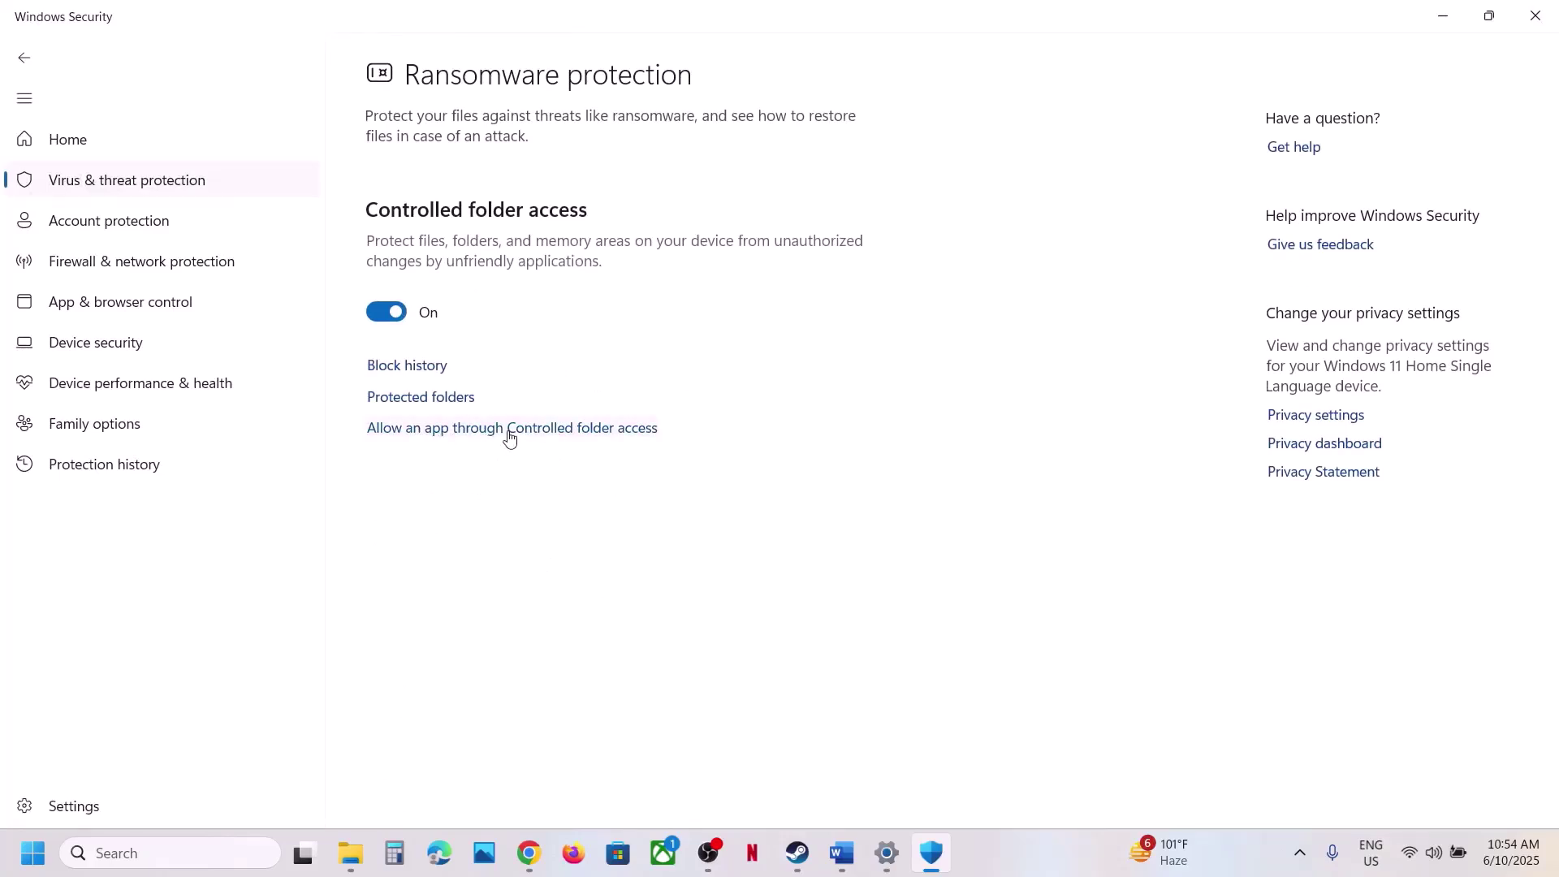
click(513, 437)
click(654, 586)
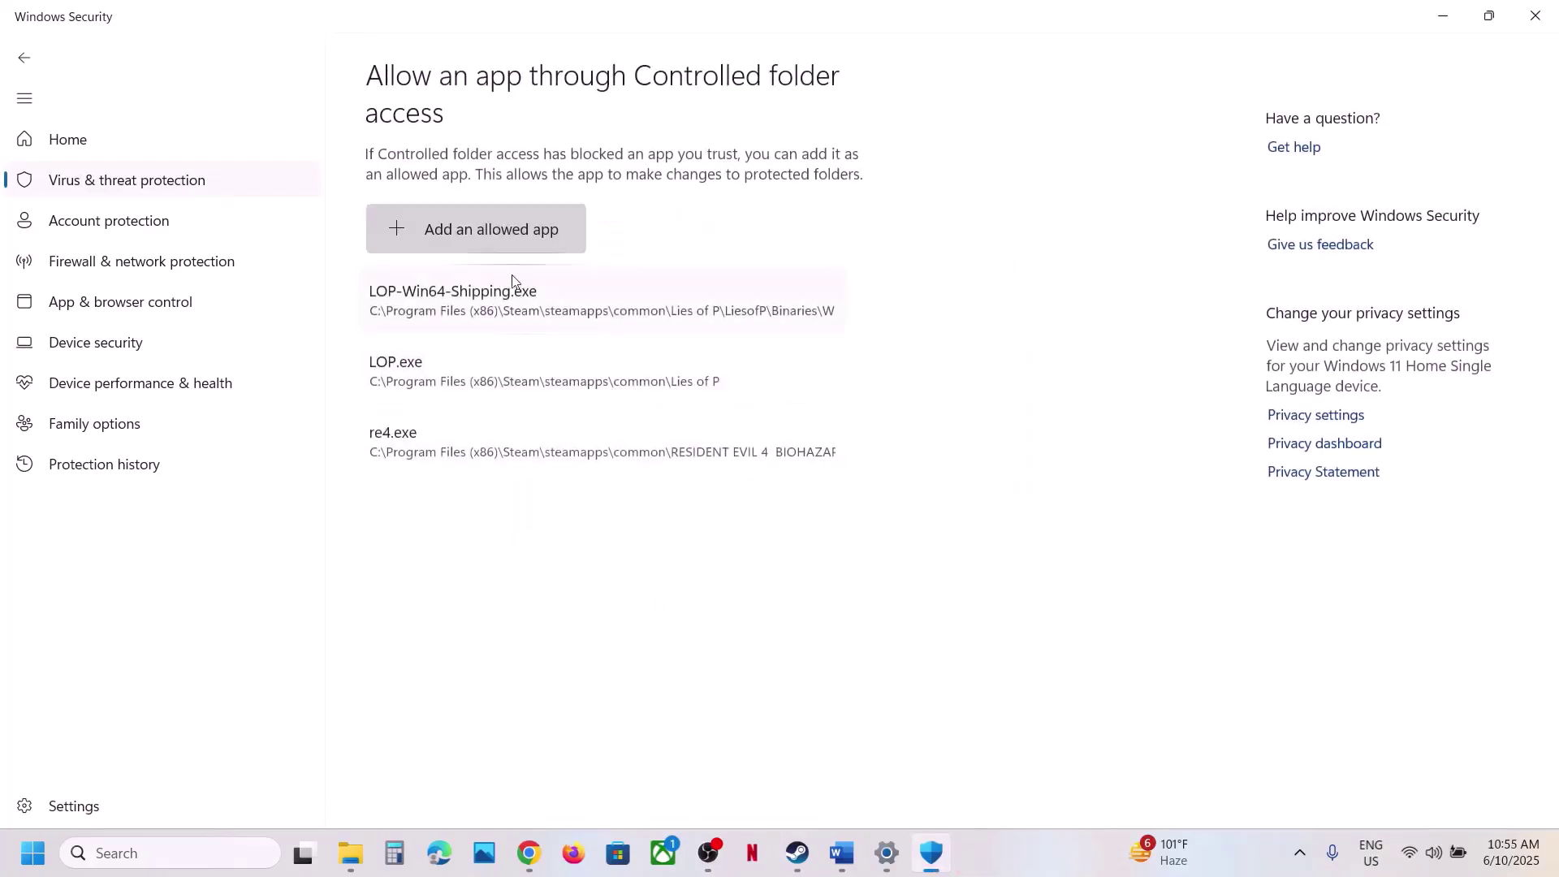
Add the re4 application from the RESIDENT EVIL 4 BIOHAZARD RE4 folder as an allowed app for Controlled folder access
click(470, 241)
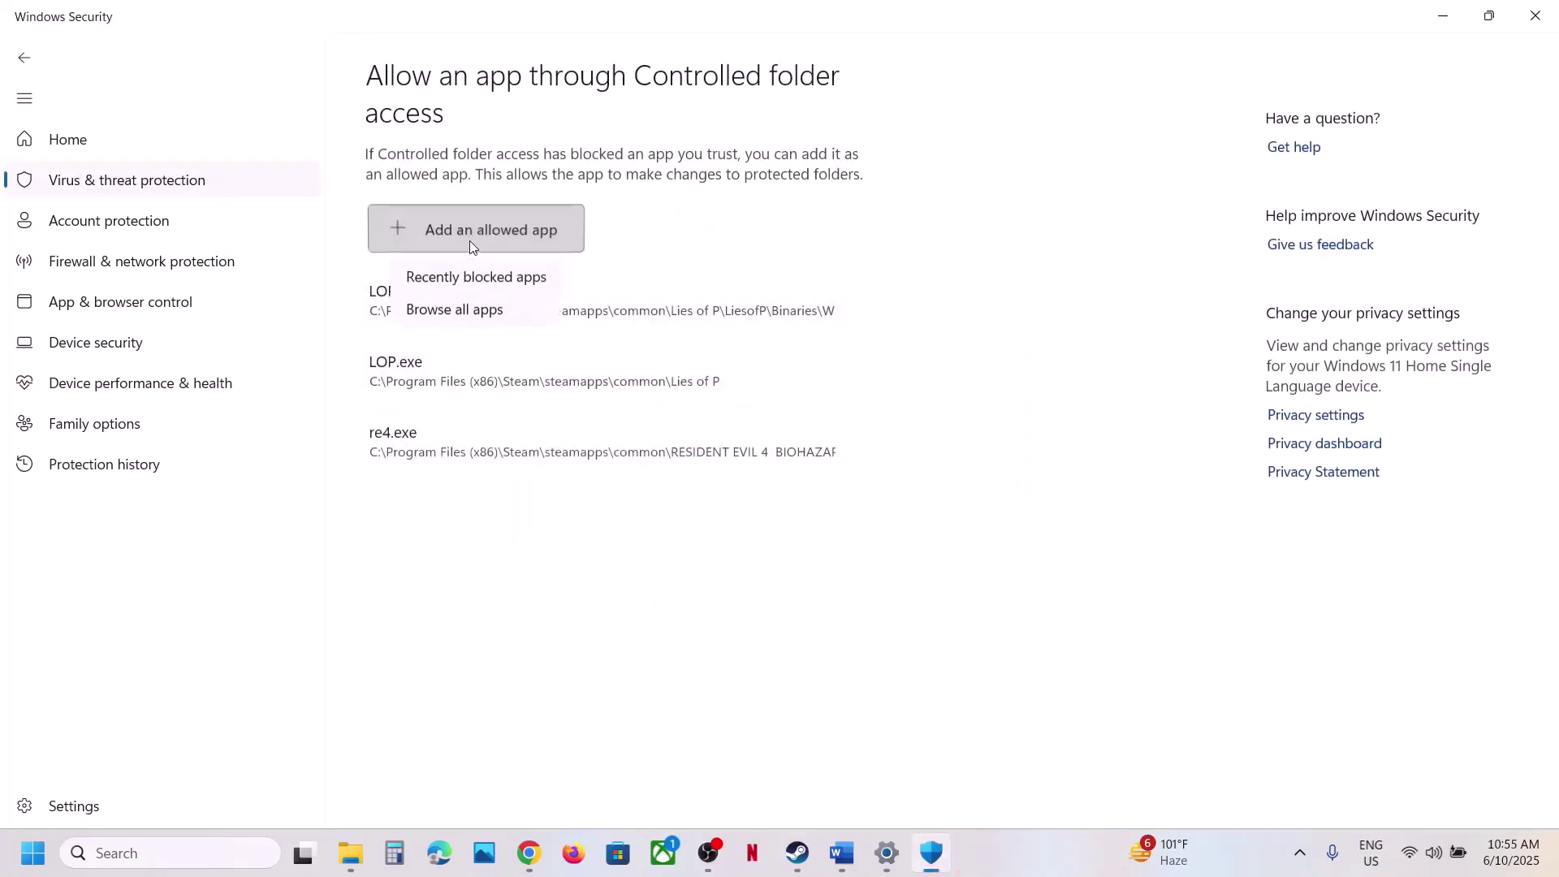
click(454, 311)
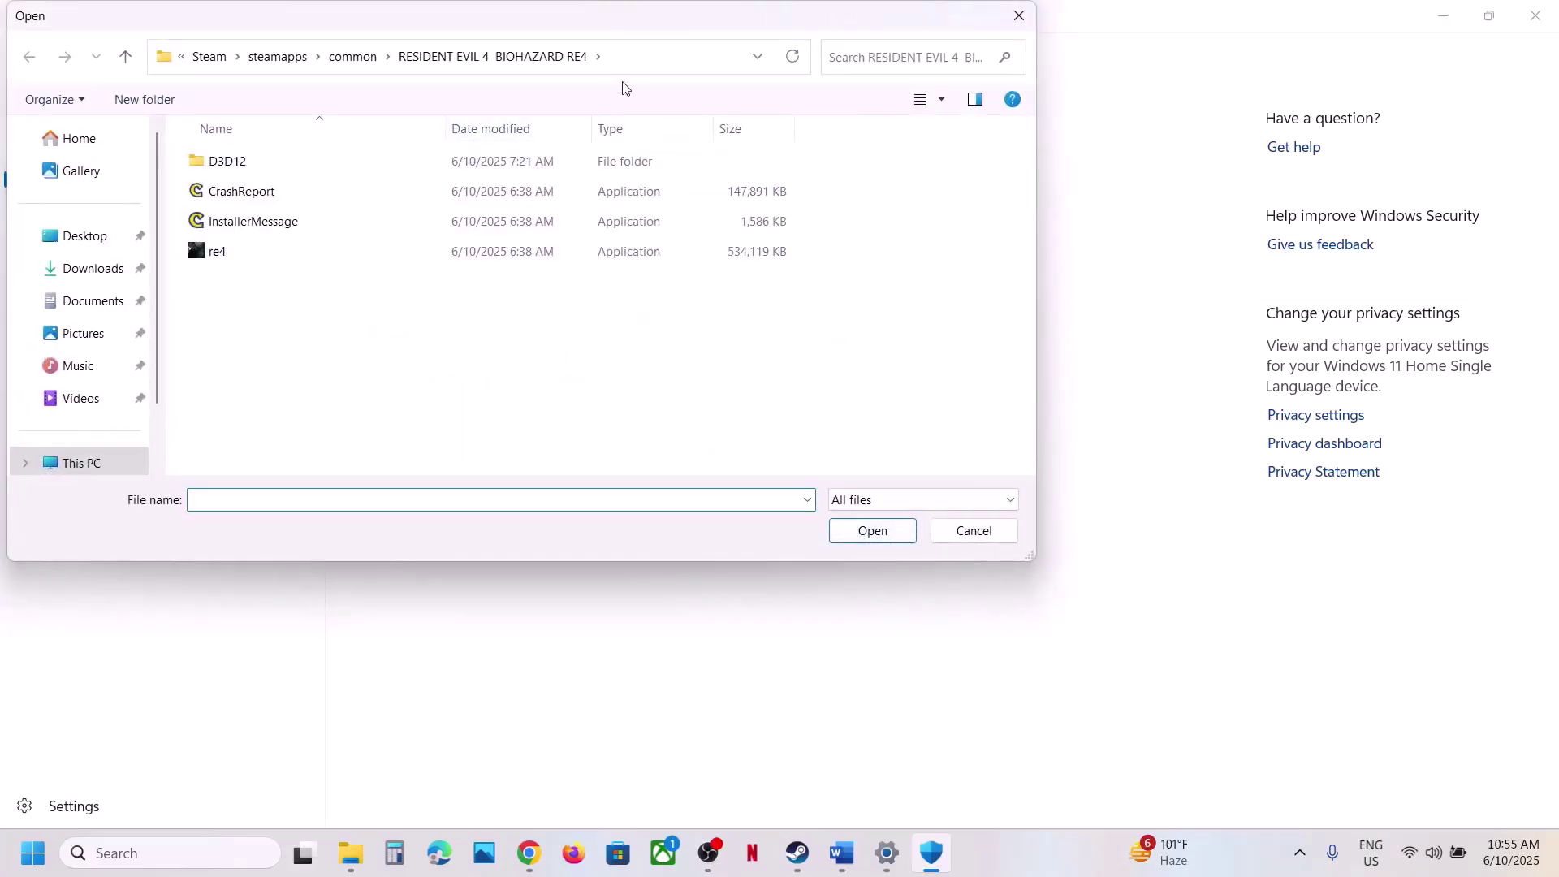
click(625, 52)
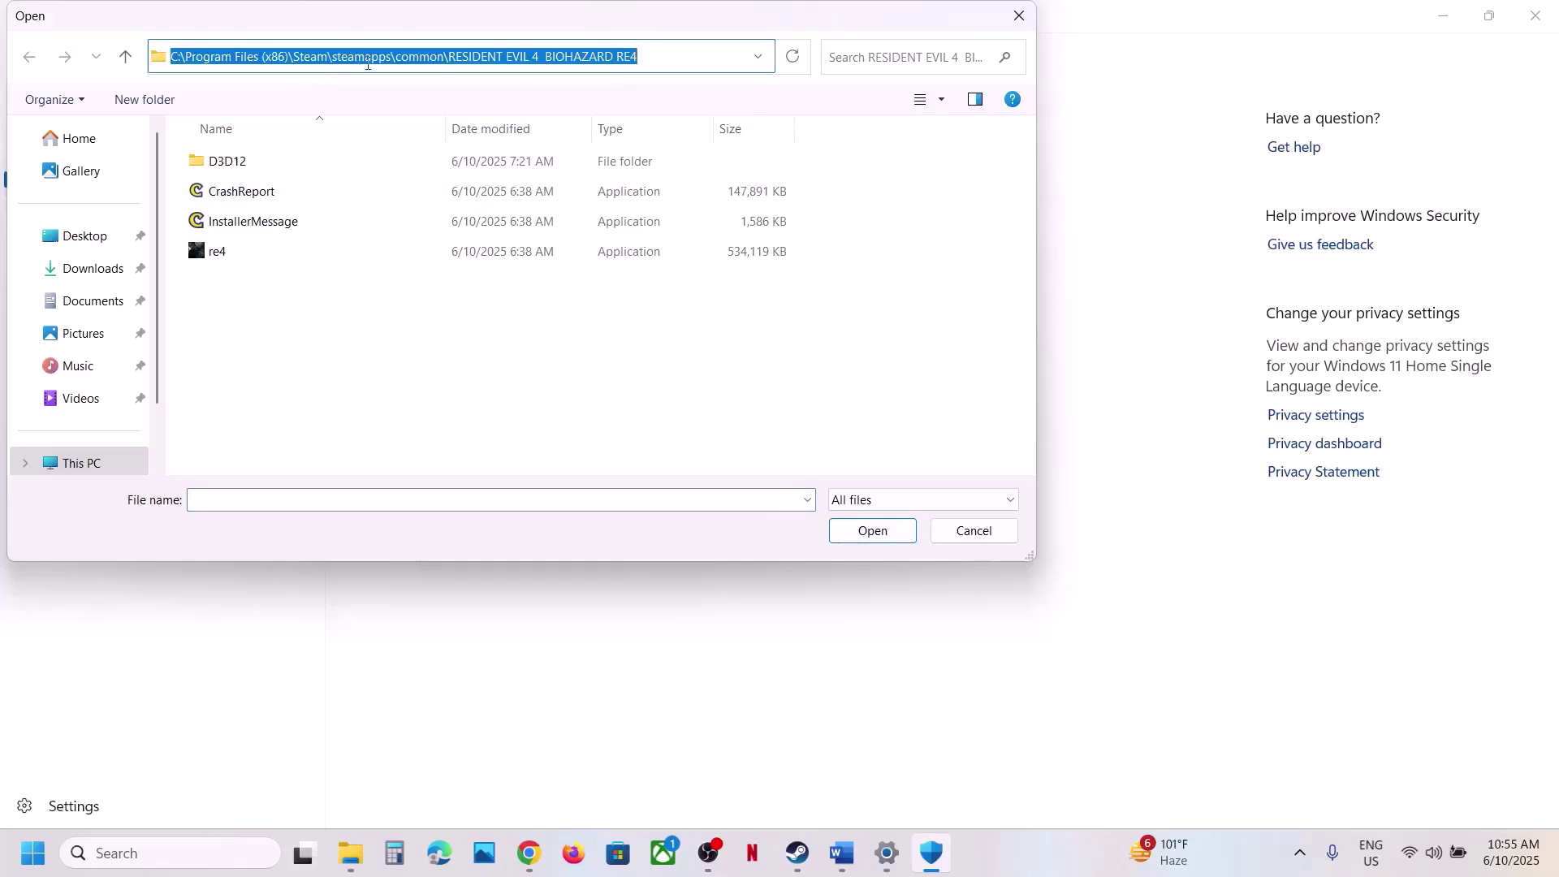
click(217, 260)
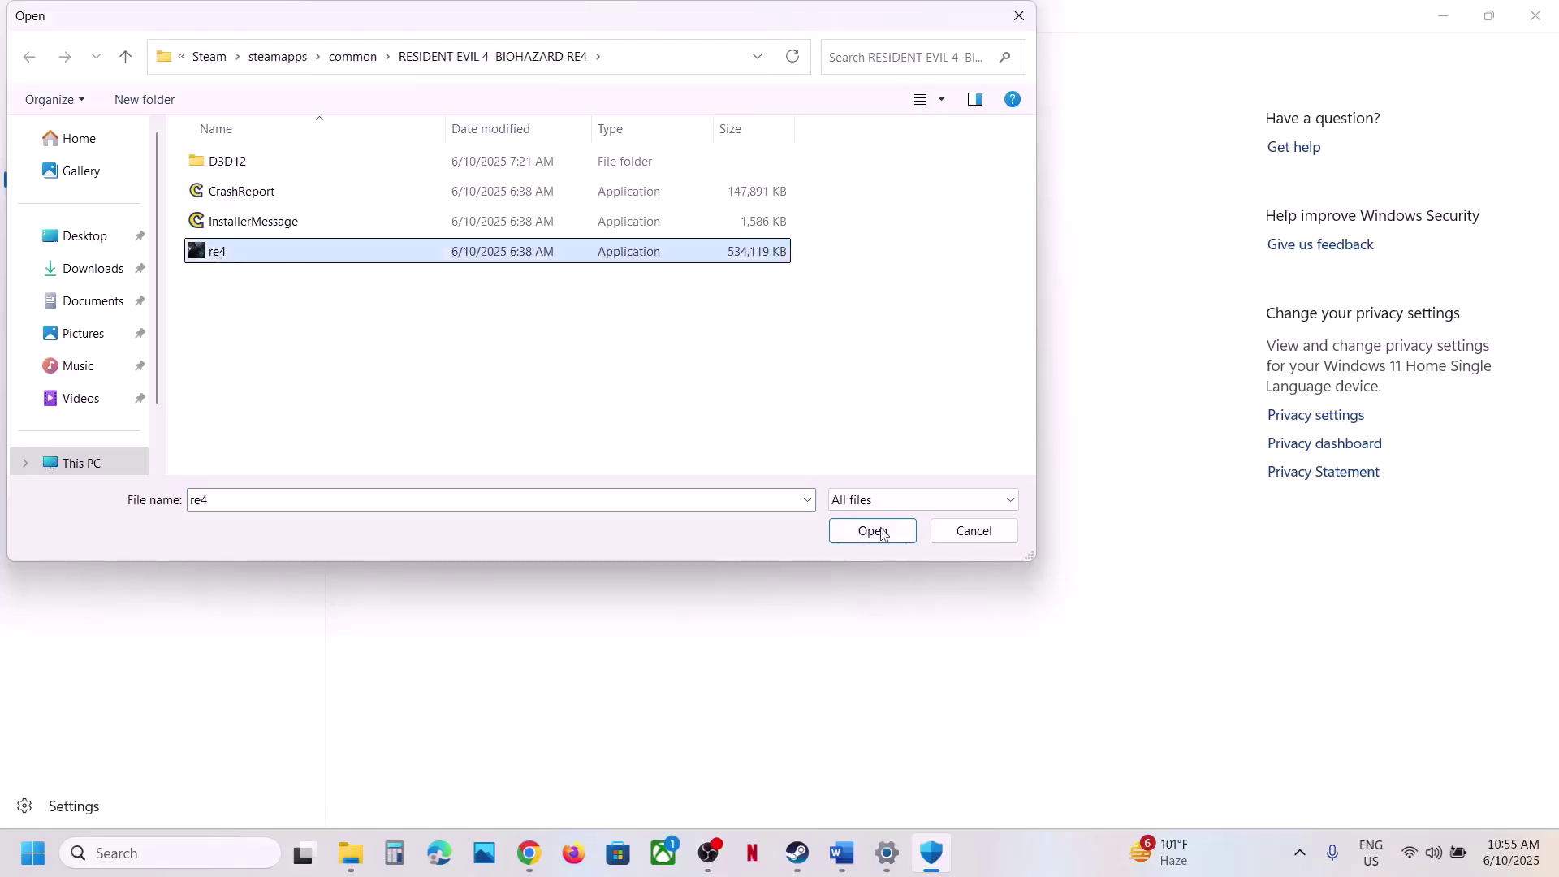
click(883, 537)
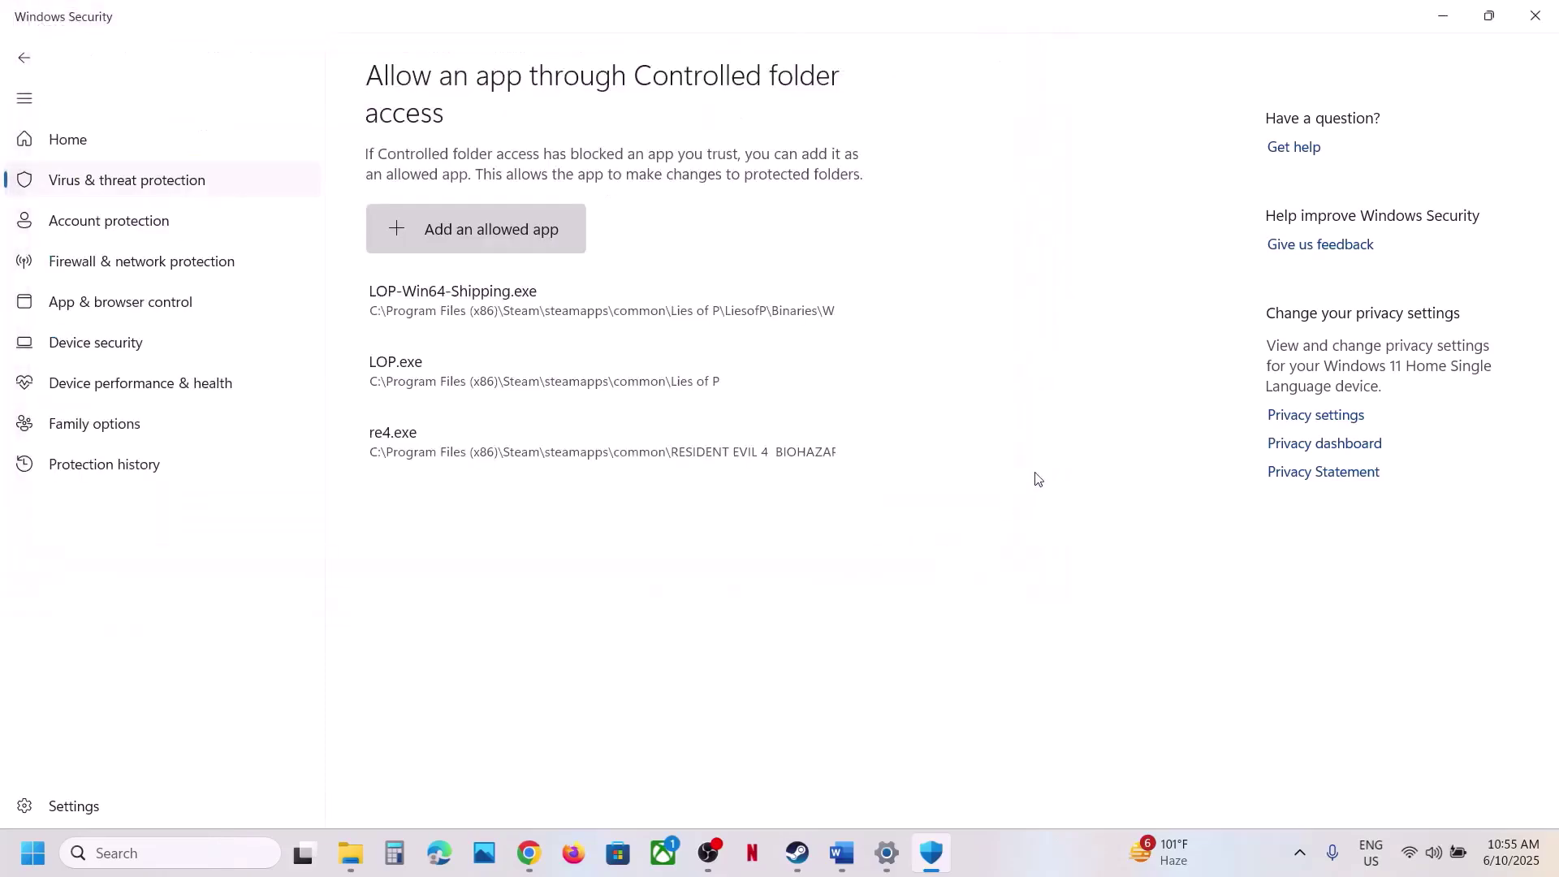
Search Windows for "control", launch Control Panel and open the System and Security category
click(145, 861)
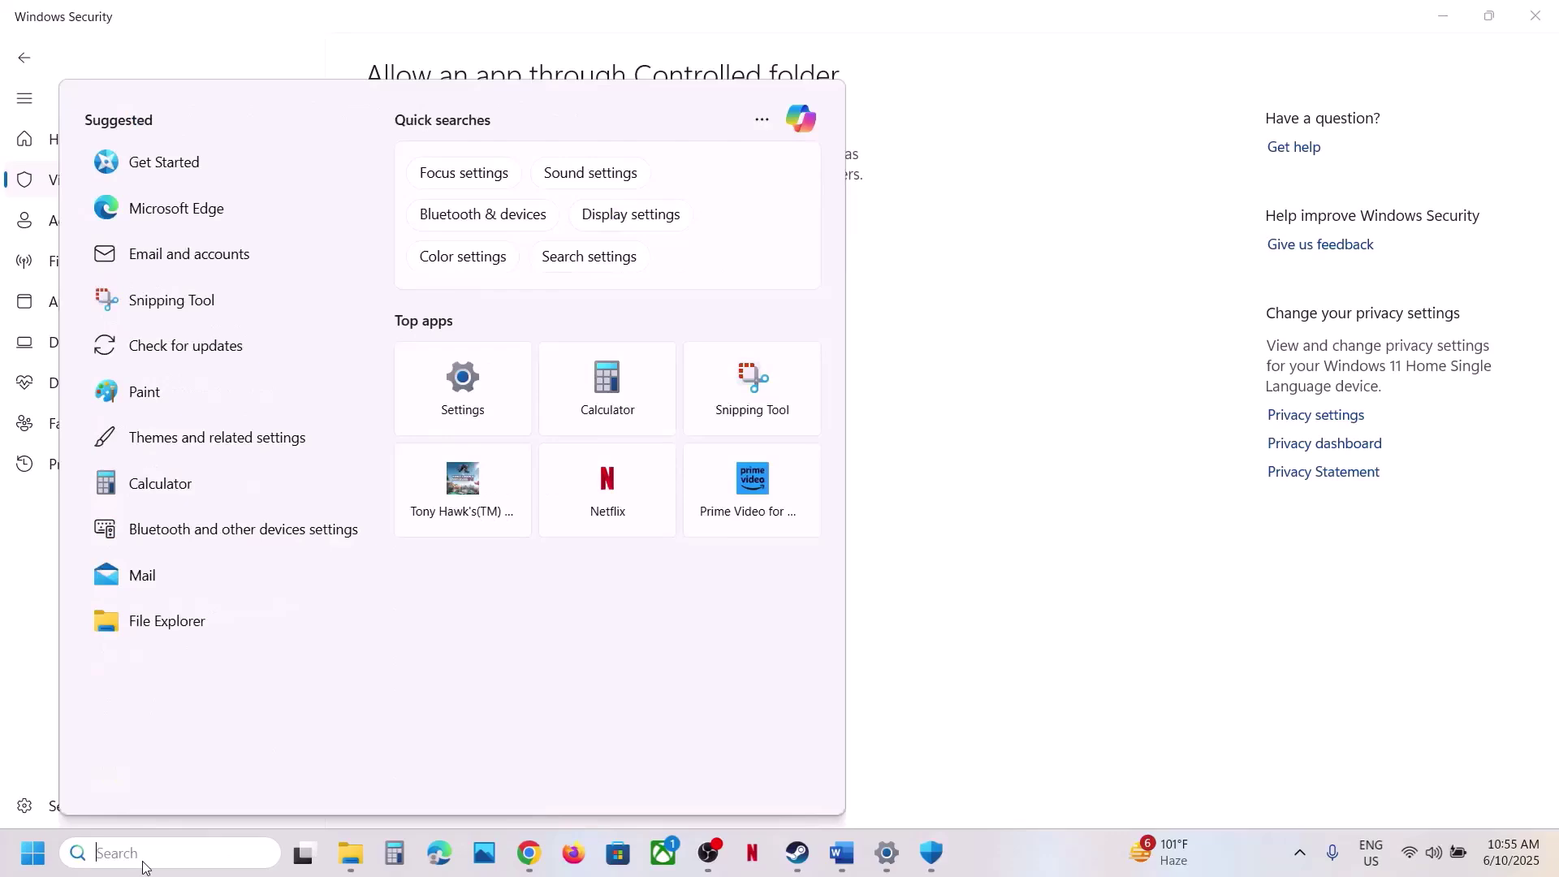
text(control)
key(Return)
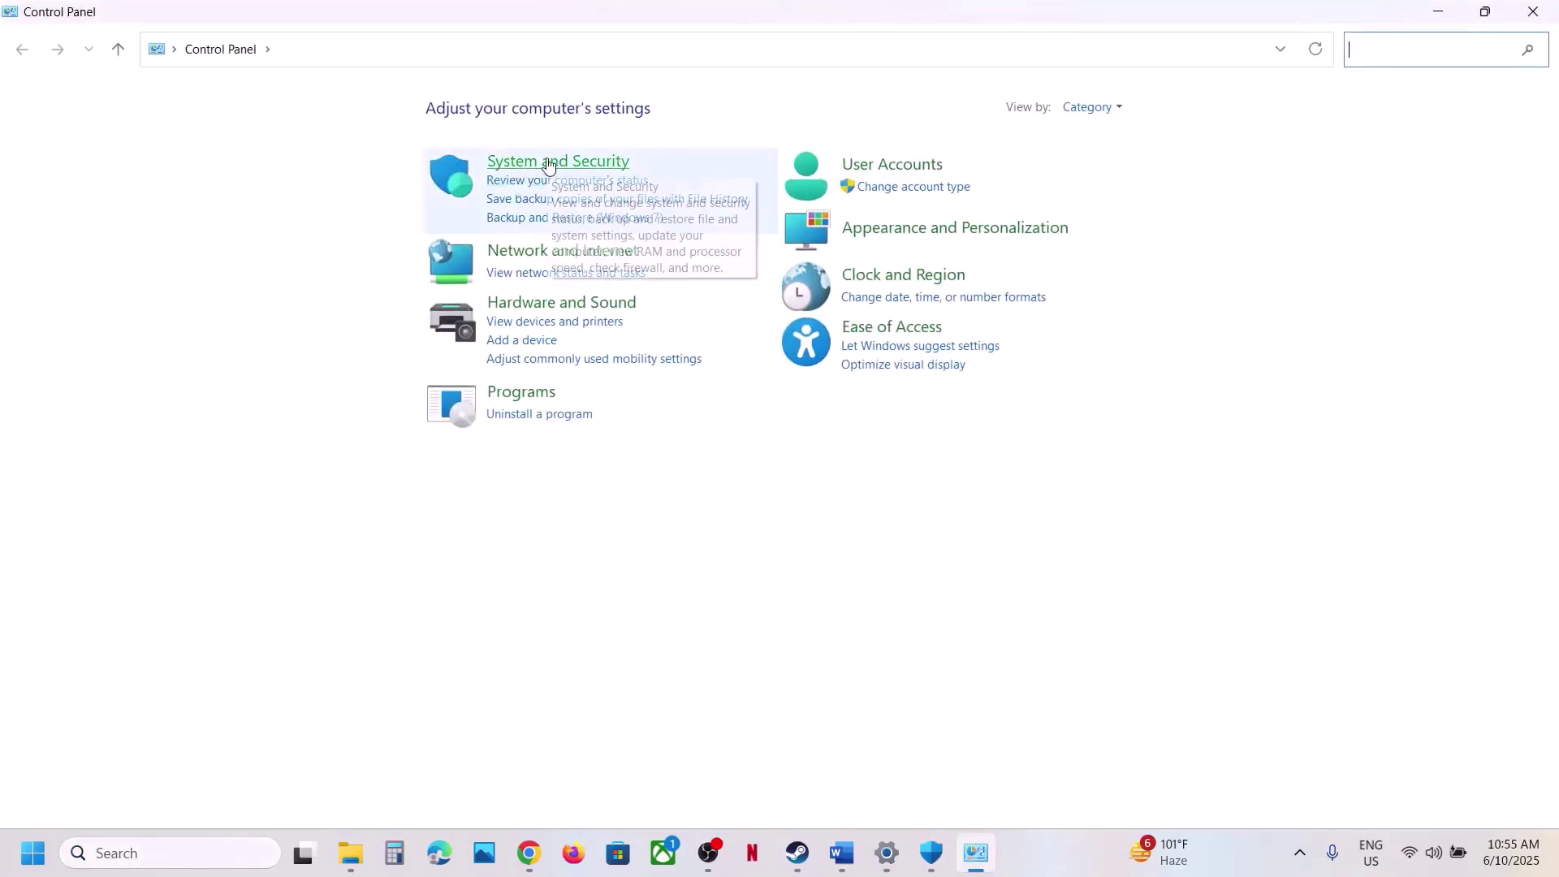
click(540, 167)
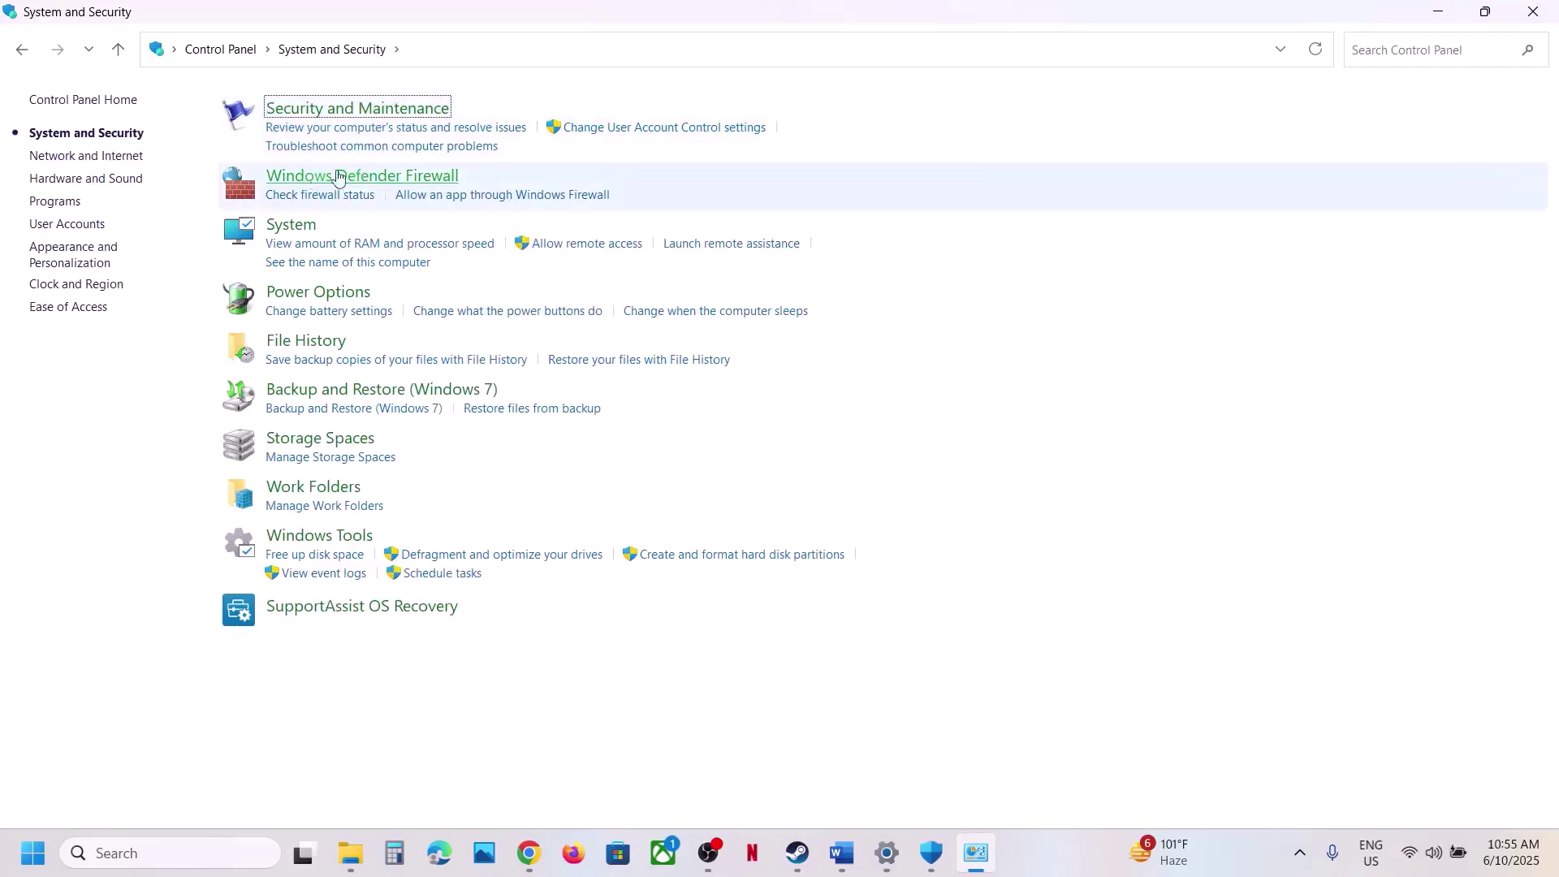
Open the apps allowed through Windows Defender Firewall and unlock the list for changes
click(341, 176)
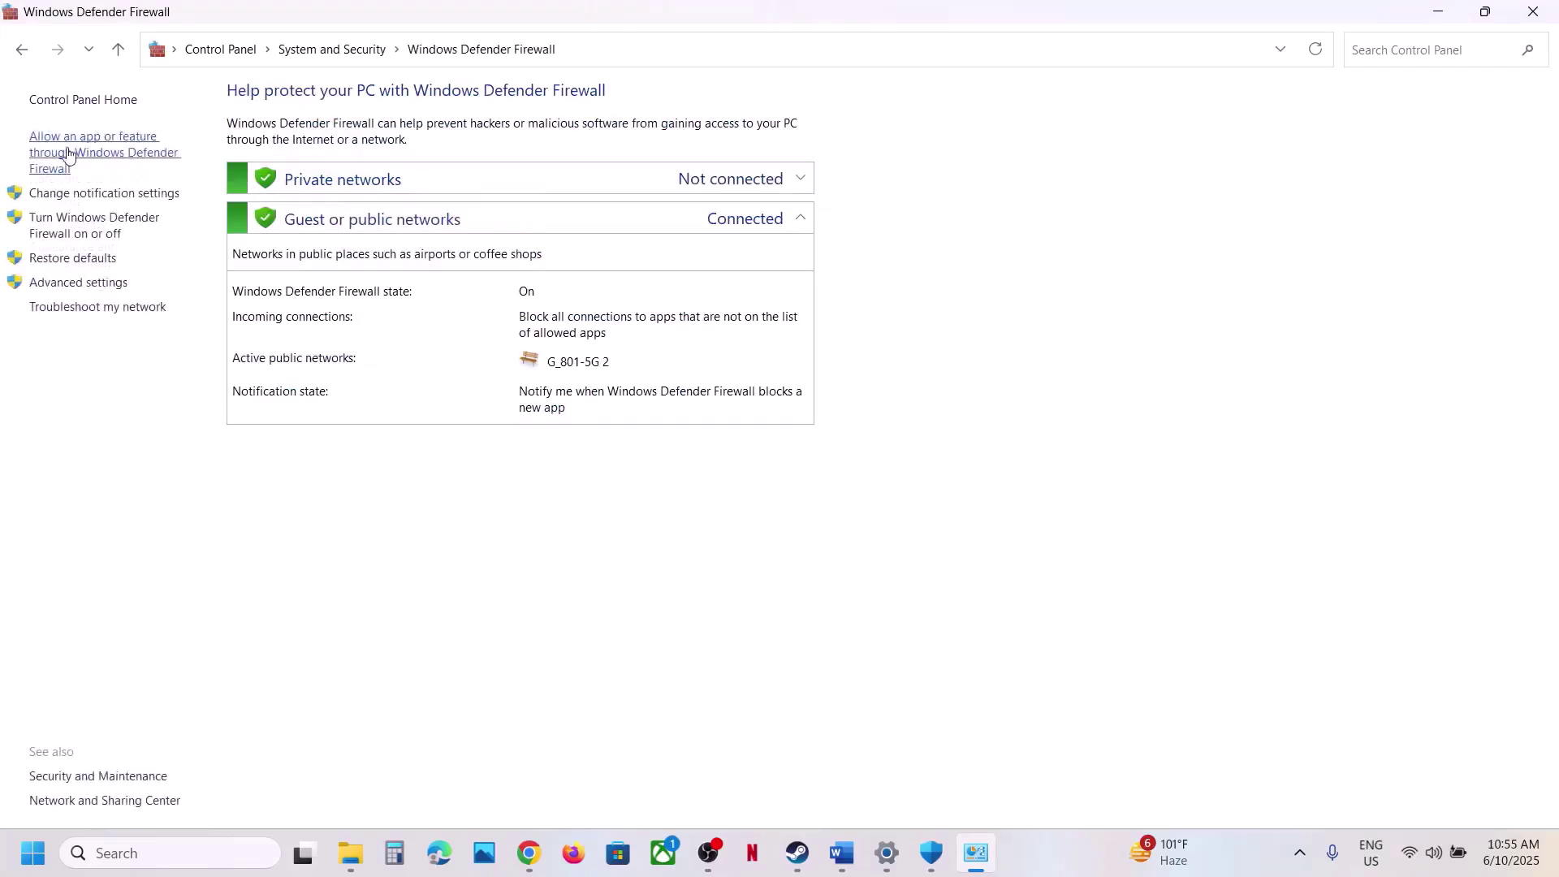
click(99, 157)
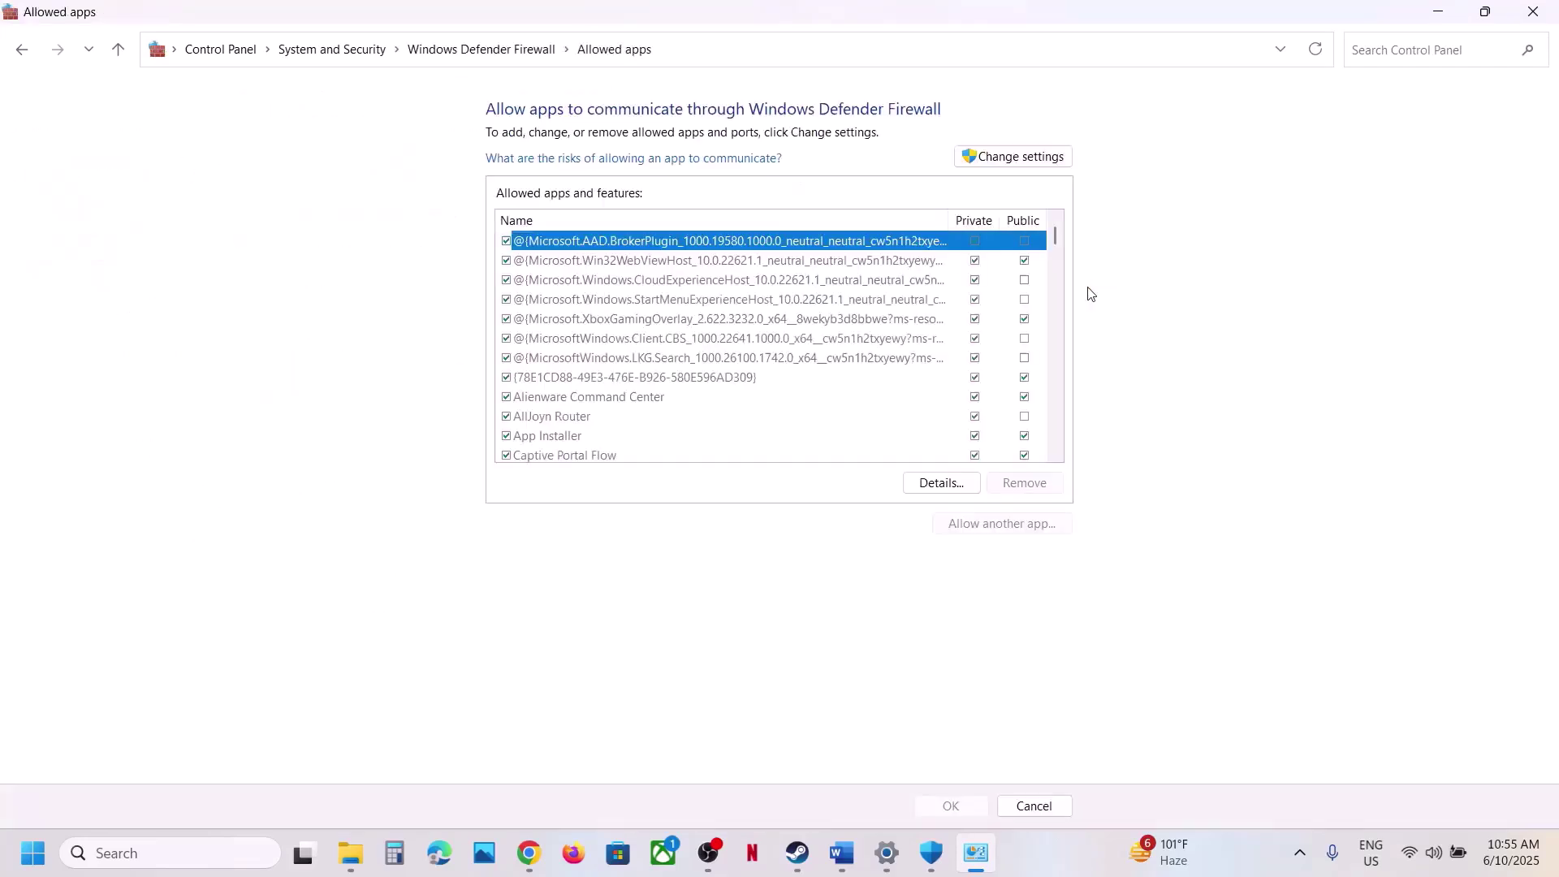
click(1028, 160)
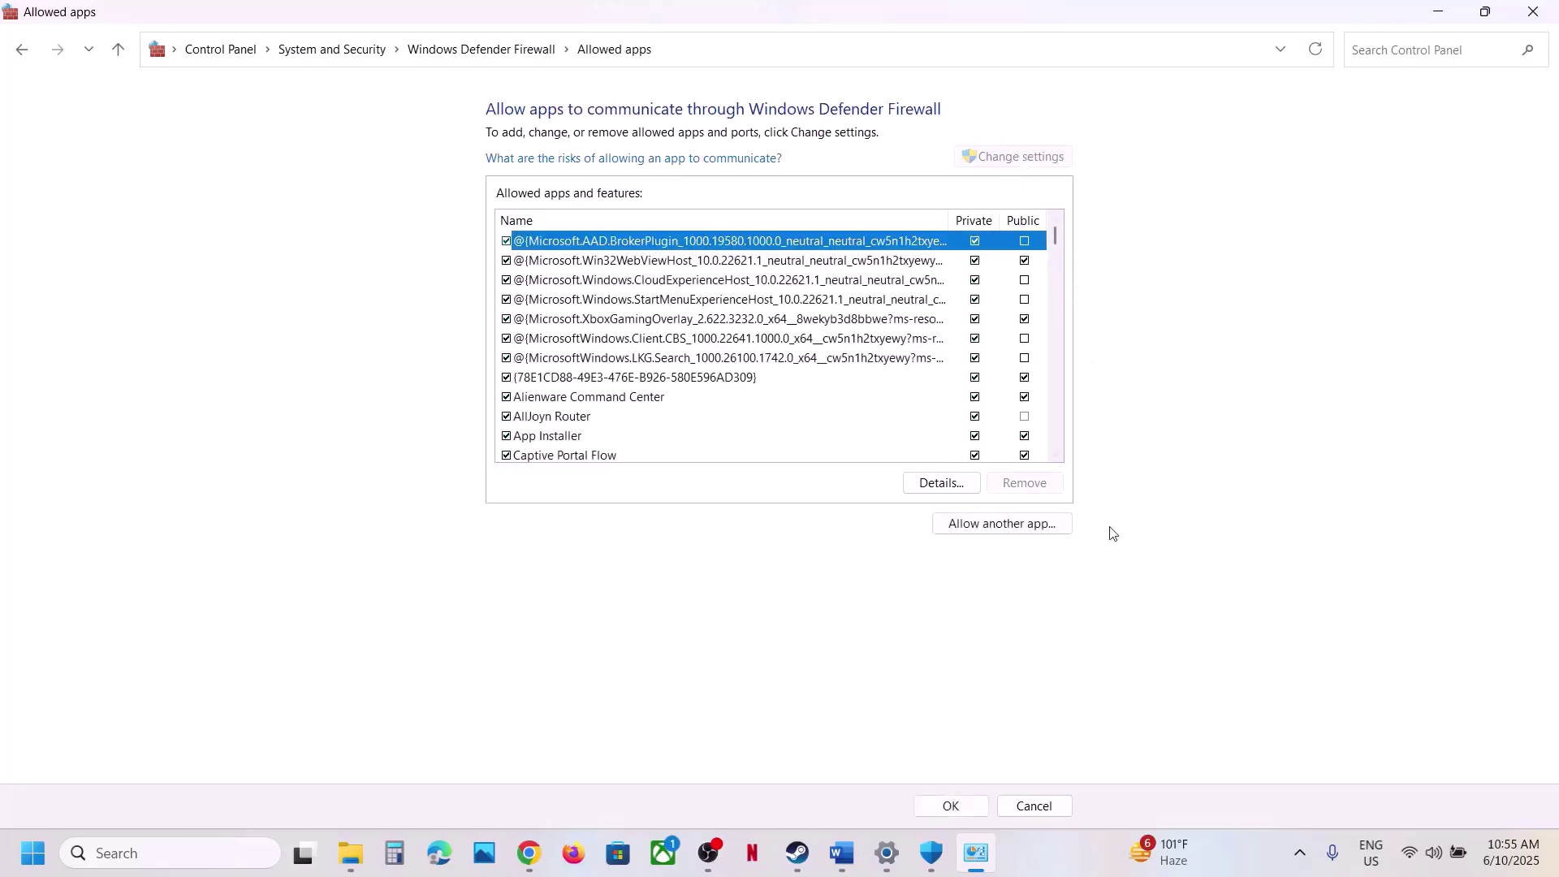
Add the re4 application from the RESIDENT EVIL 4 BIOHAZARD RE4 folder to the firewall's allowed apps
click(1005, 526)
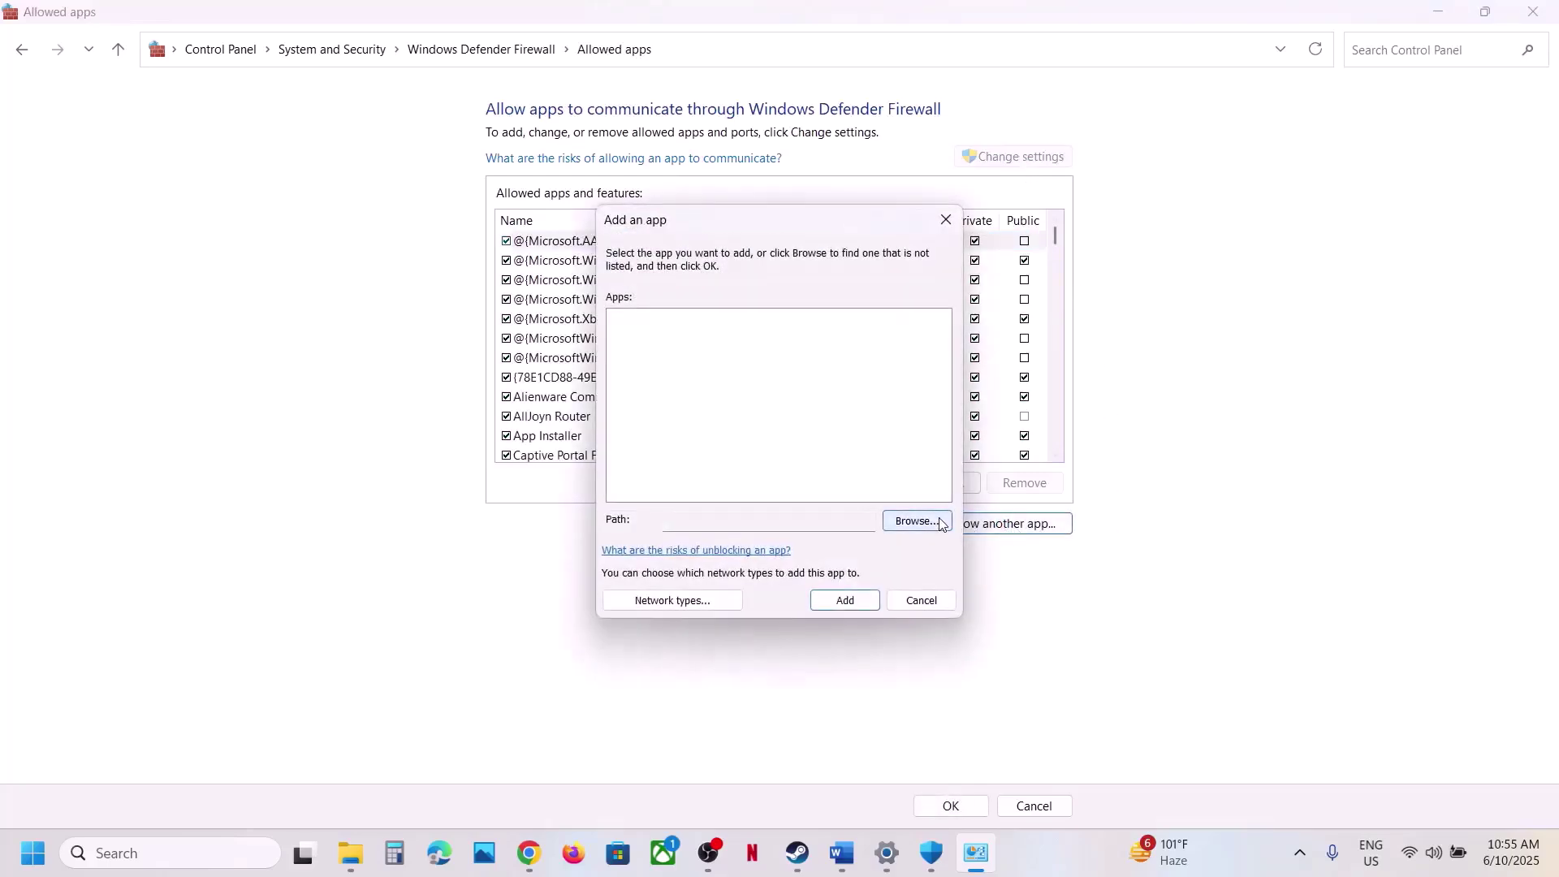
click(914, 520)
click(814, 487)
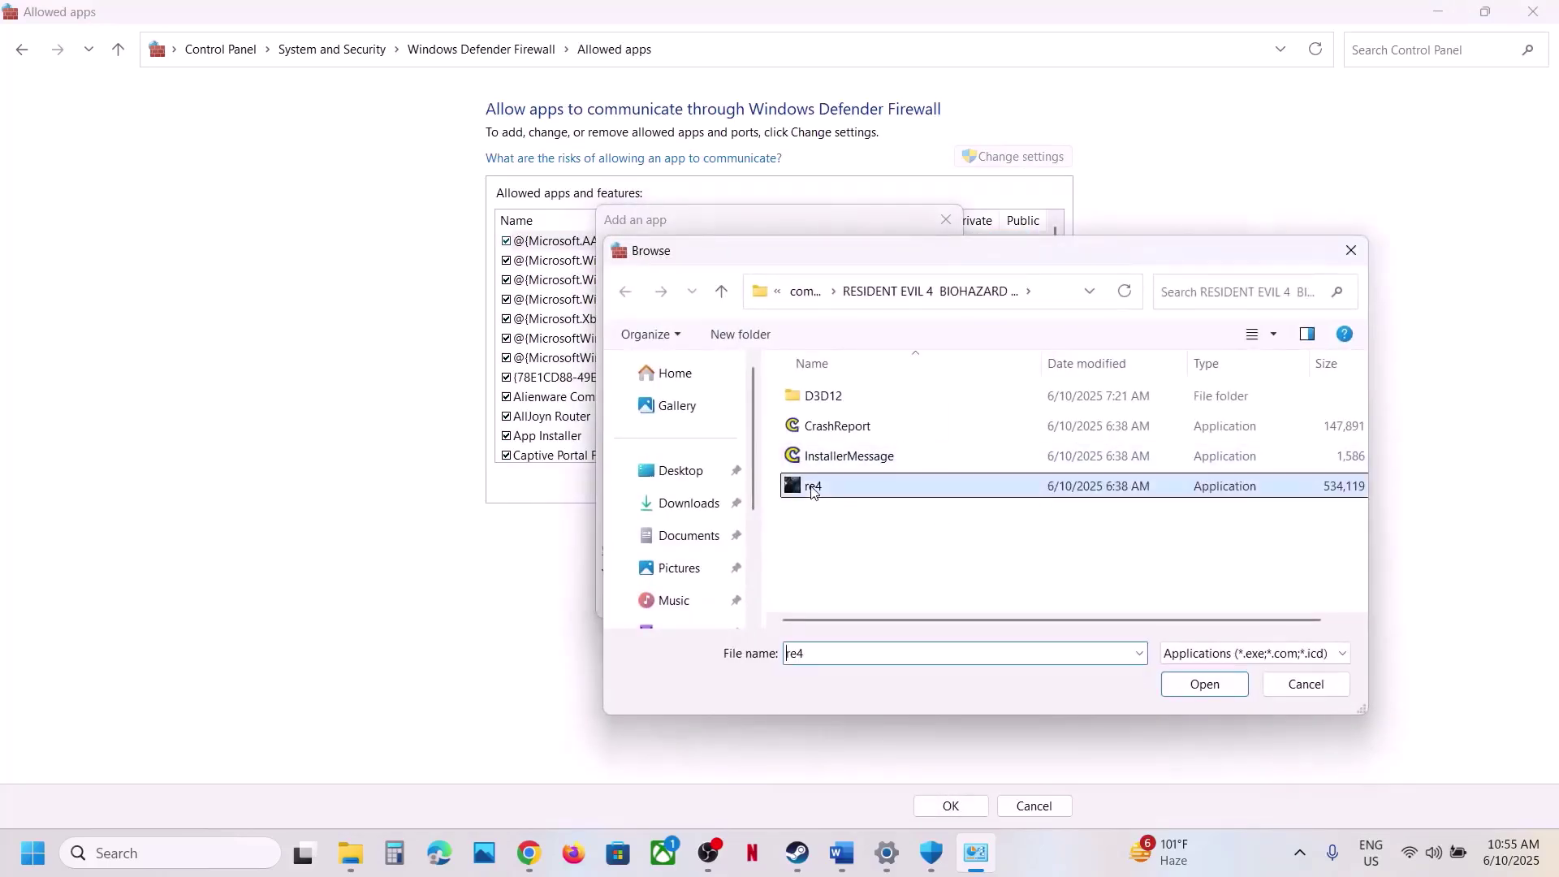
click(1206, 684)
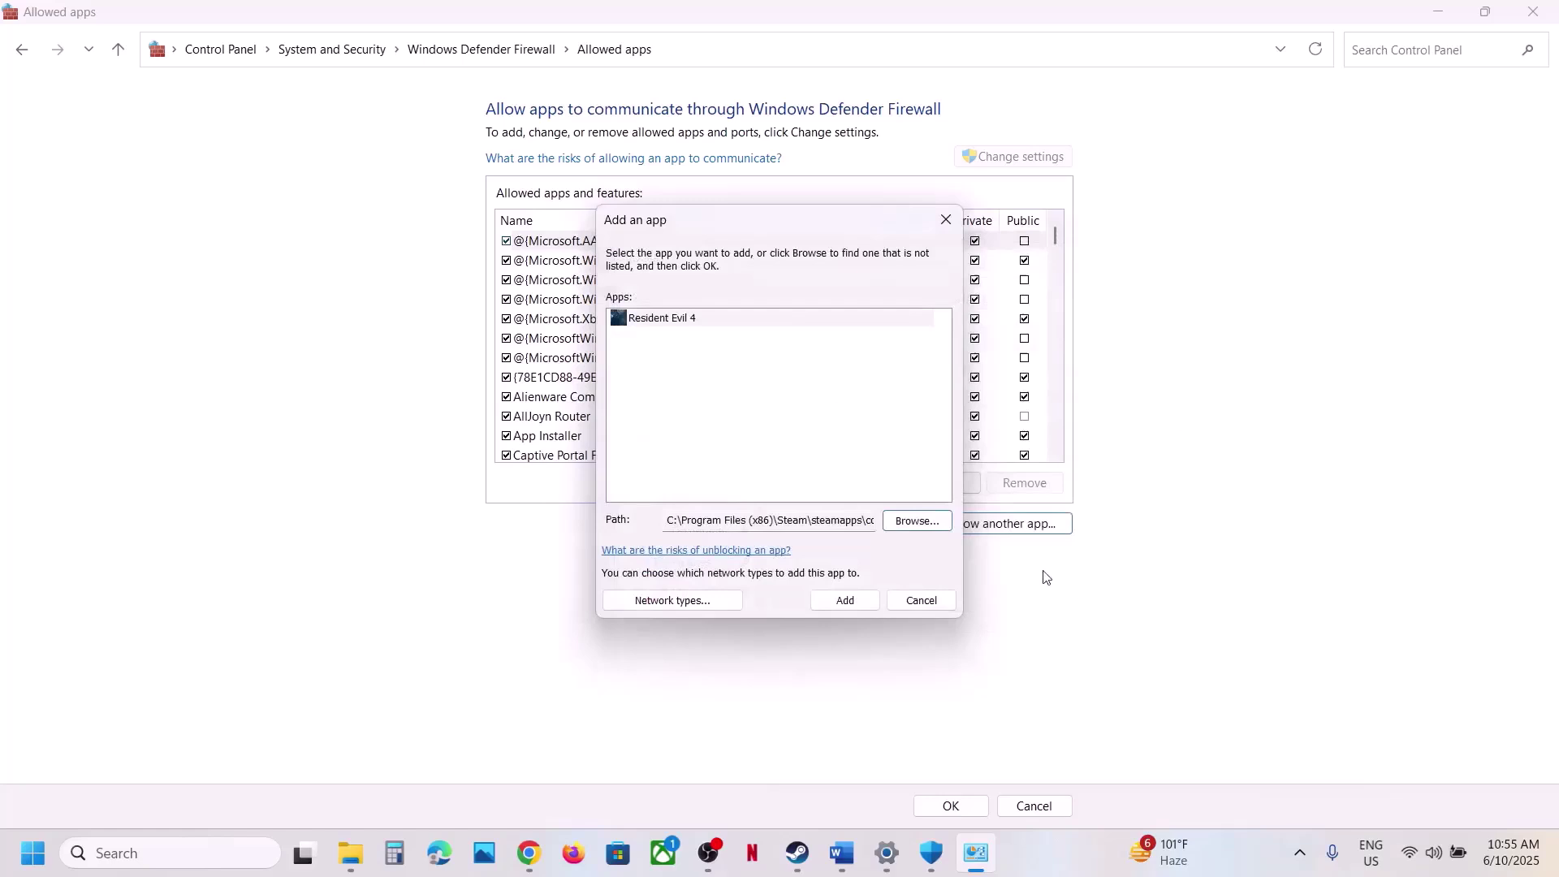
click(845, 600)
click(877, 512)
click(946, 219)
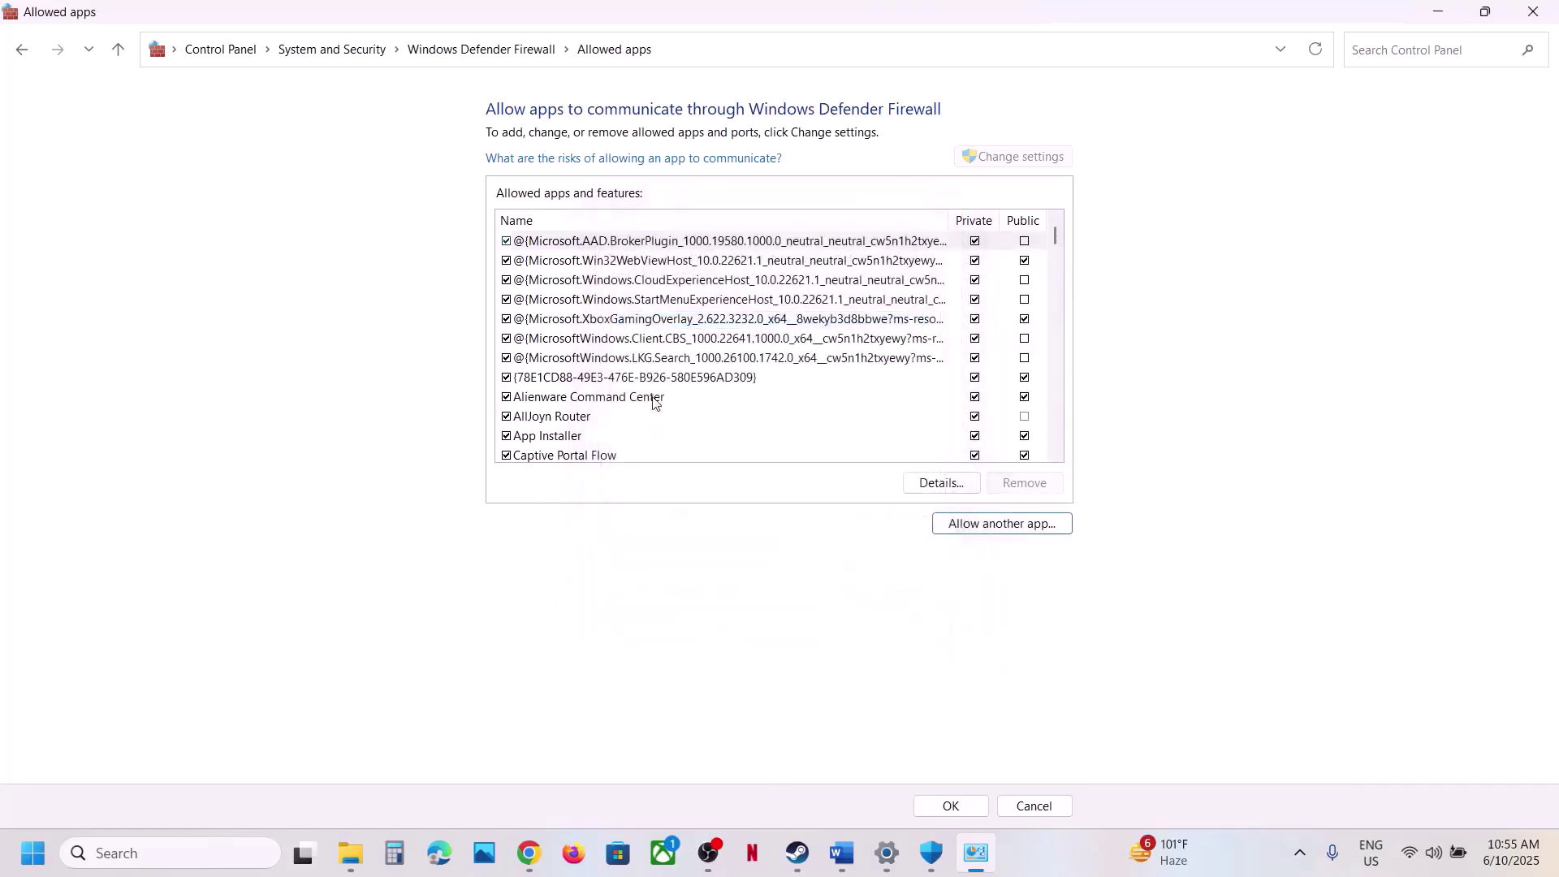
Locate Resident Evil 4 in the firewall's allowed apps, and close Control Panel, Windows Security and Settings
key(r)
key(e)
key(s)
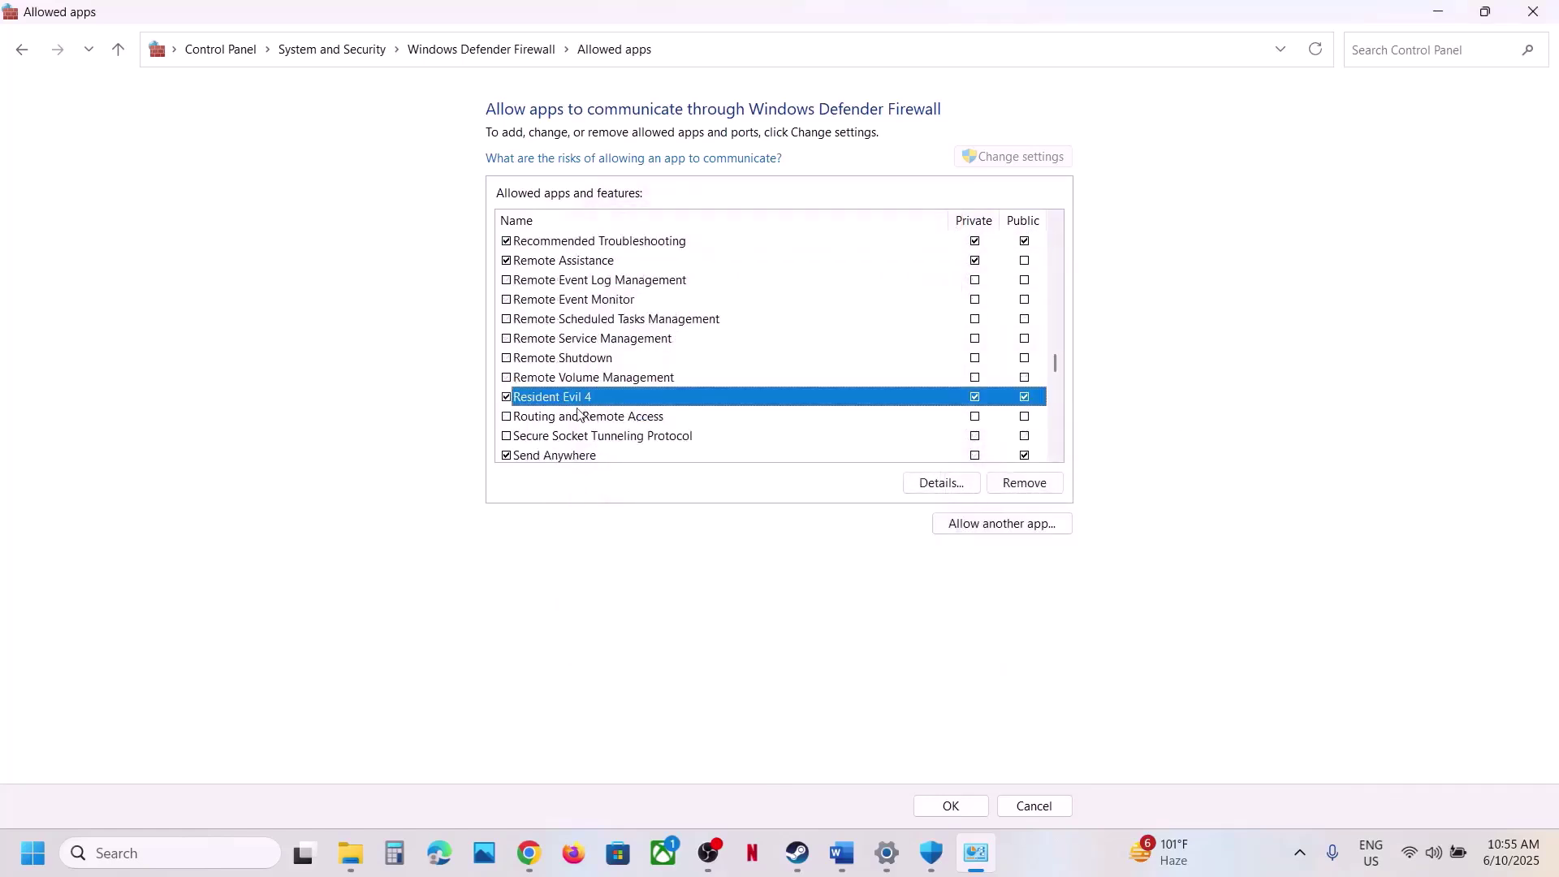
click(1539, 18)
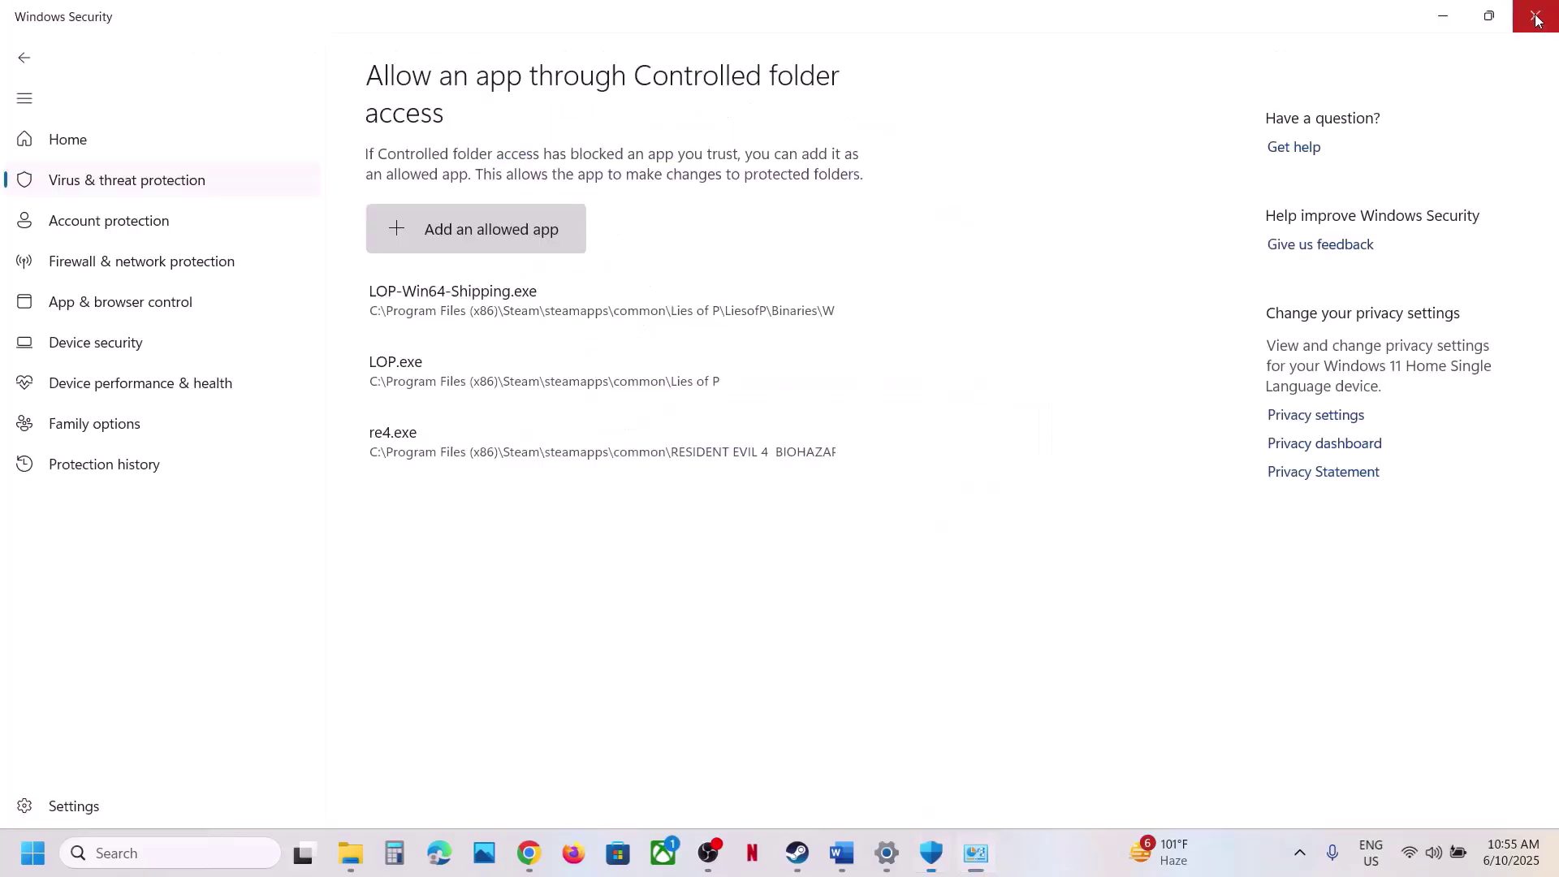
click(1537, 14)
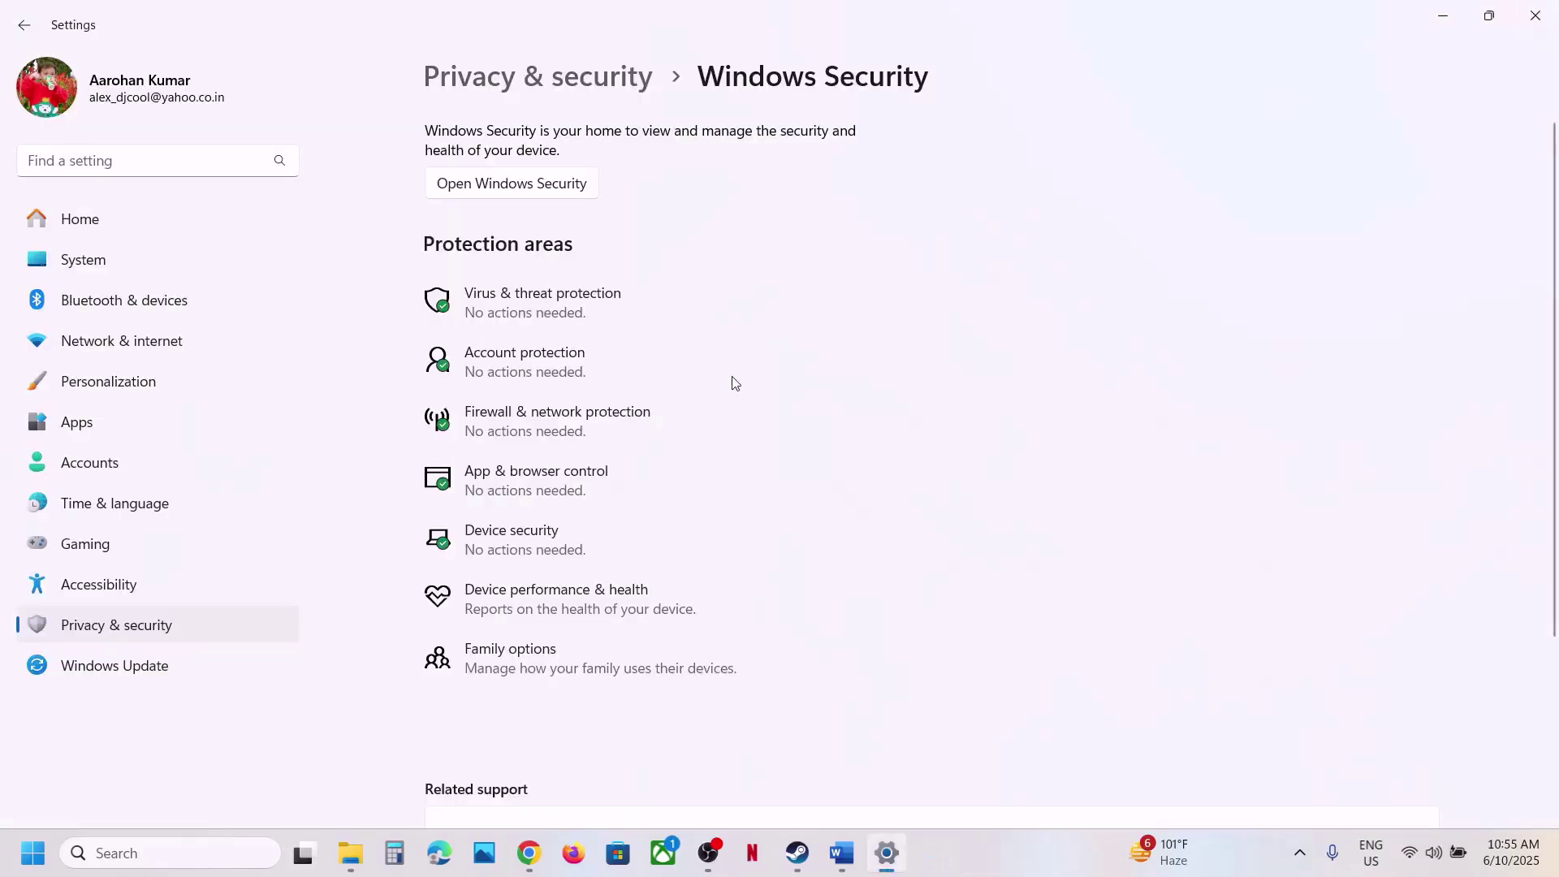
click(1536, 14)
In the Word document, highlight the Step 12 text on clean graphics driver installation and its NVIDIA and AMD links
scroll(646, 476, down, 1)
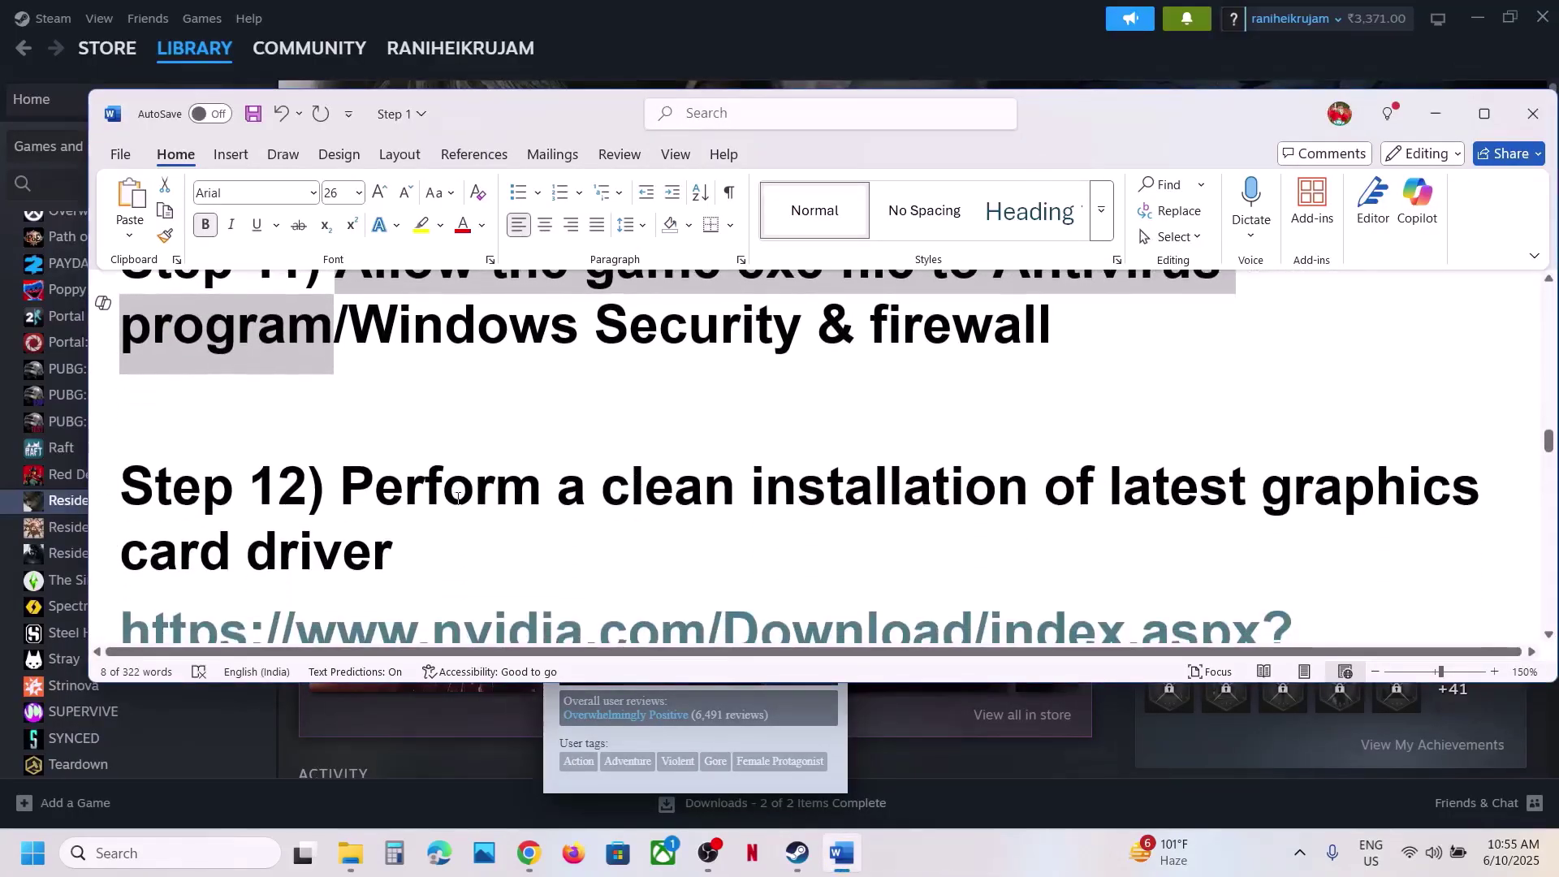
scroll(352, 493, down, 2)
drag(343, 340, 719, 399)
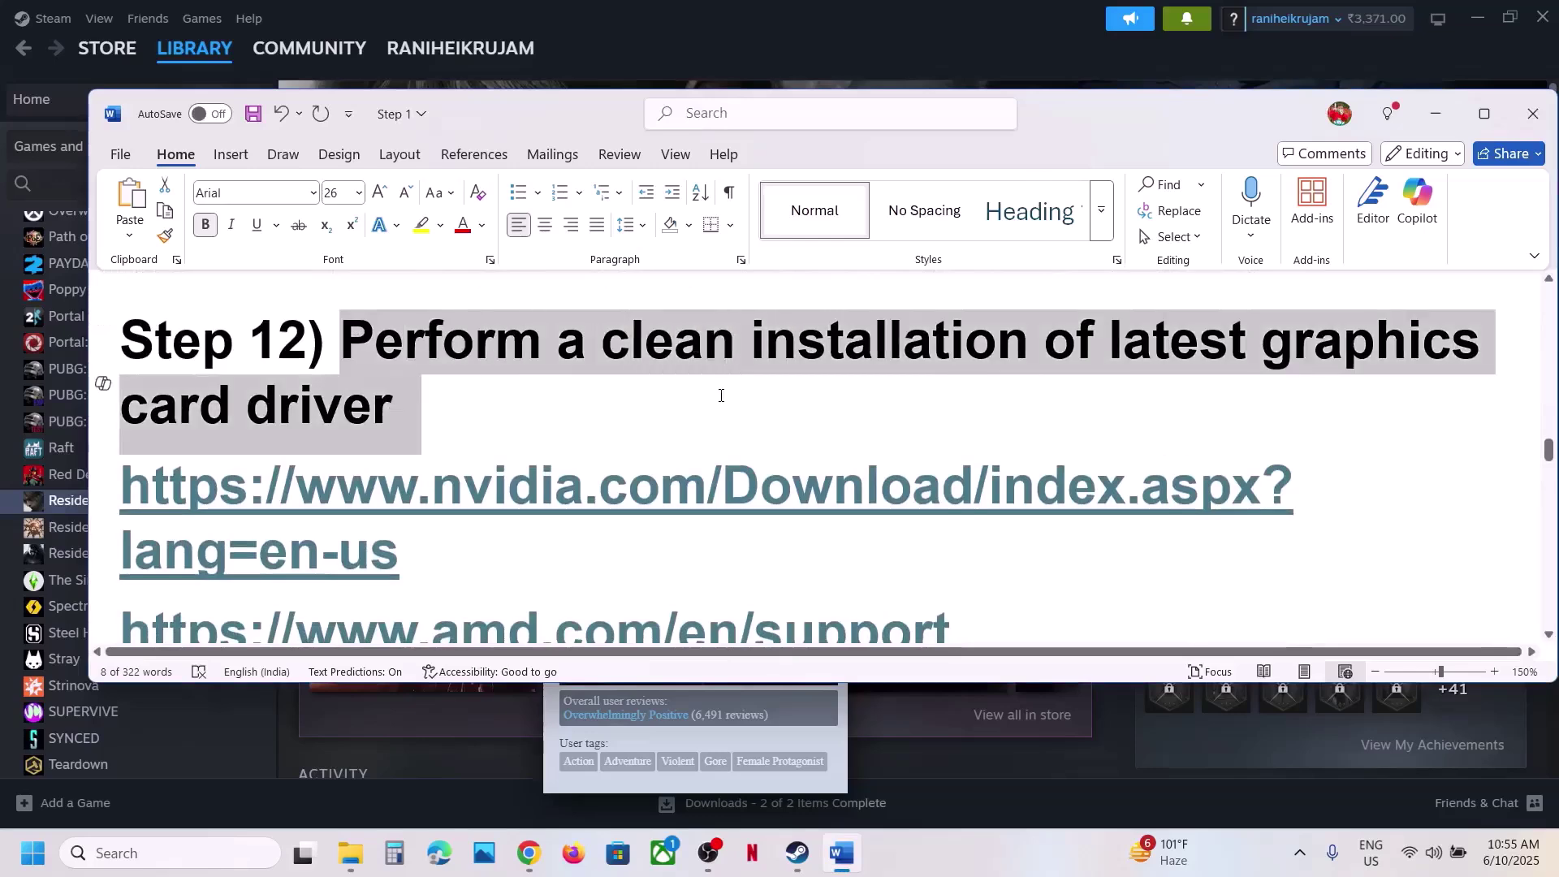
scroll(718, 399, down, 1)
drag(121, 410, 1301, 529)
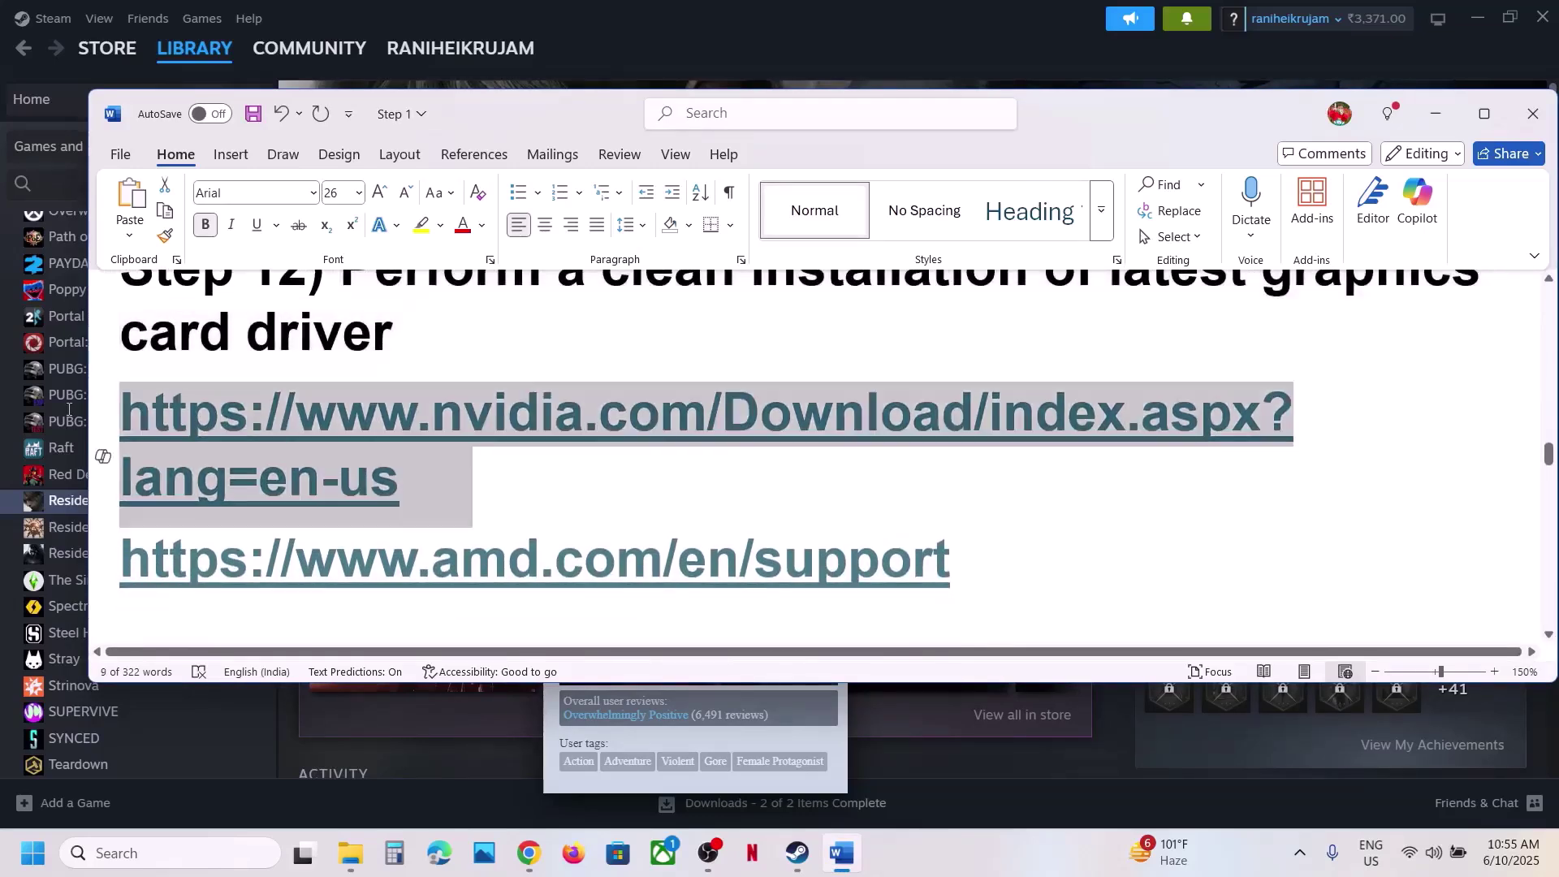
drag(1037, 551, 121, 561)
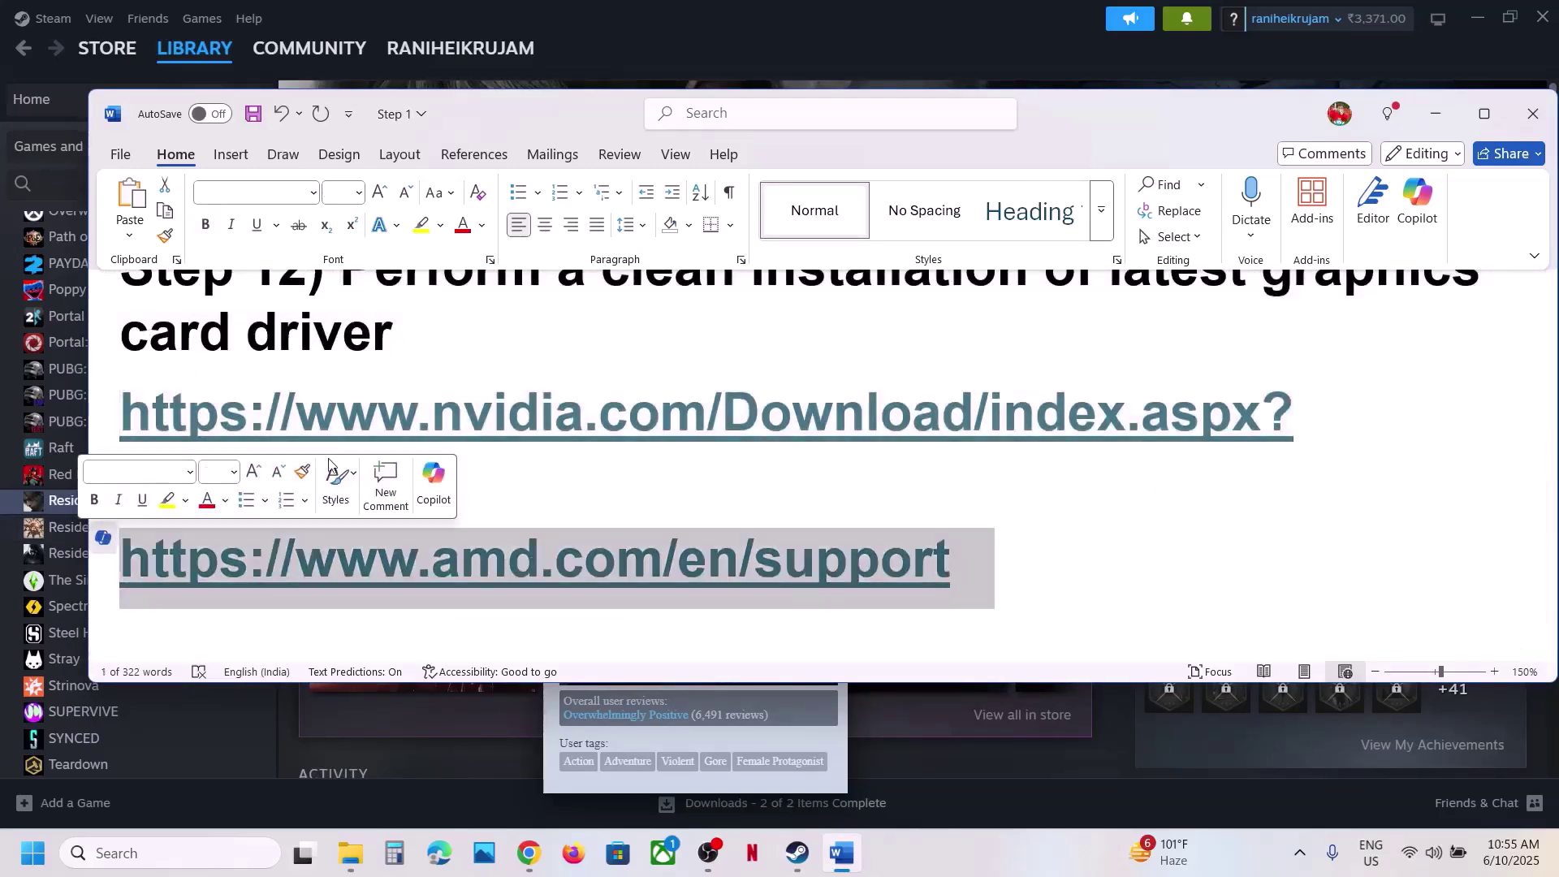
click(587, 473)
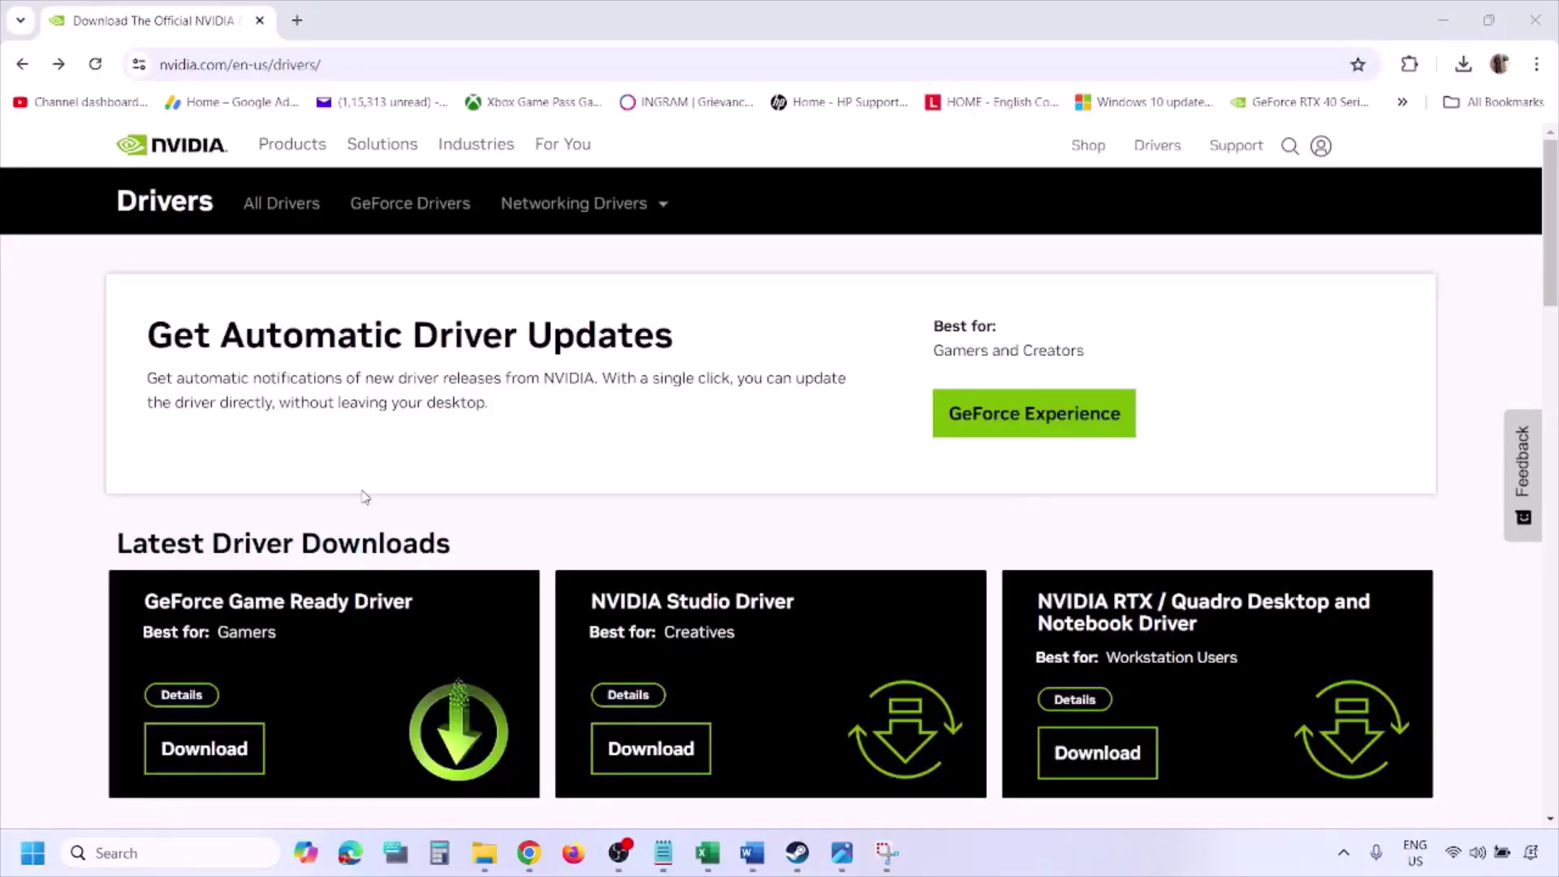
On NVIDIA's drivers page, search for the GeForce RTX 3050 Laptop GPU driver with Windows 11 as the operating system
scroll(364, 497, down, 9)
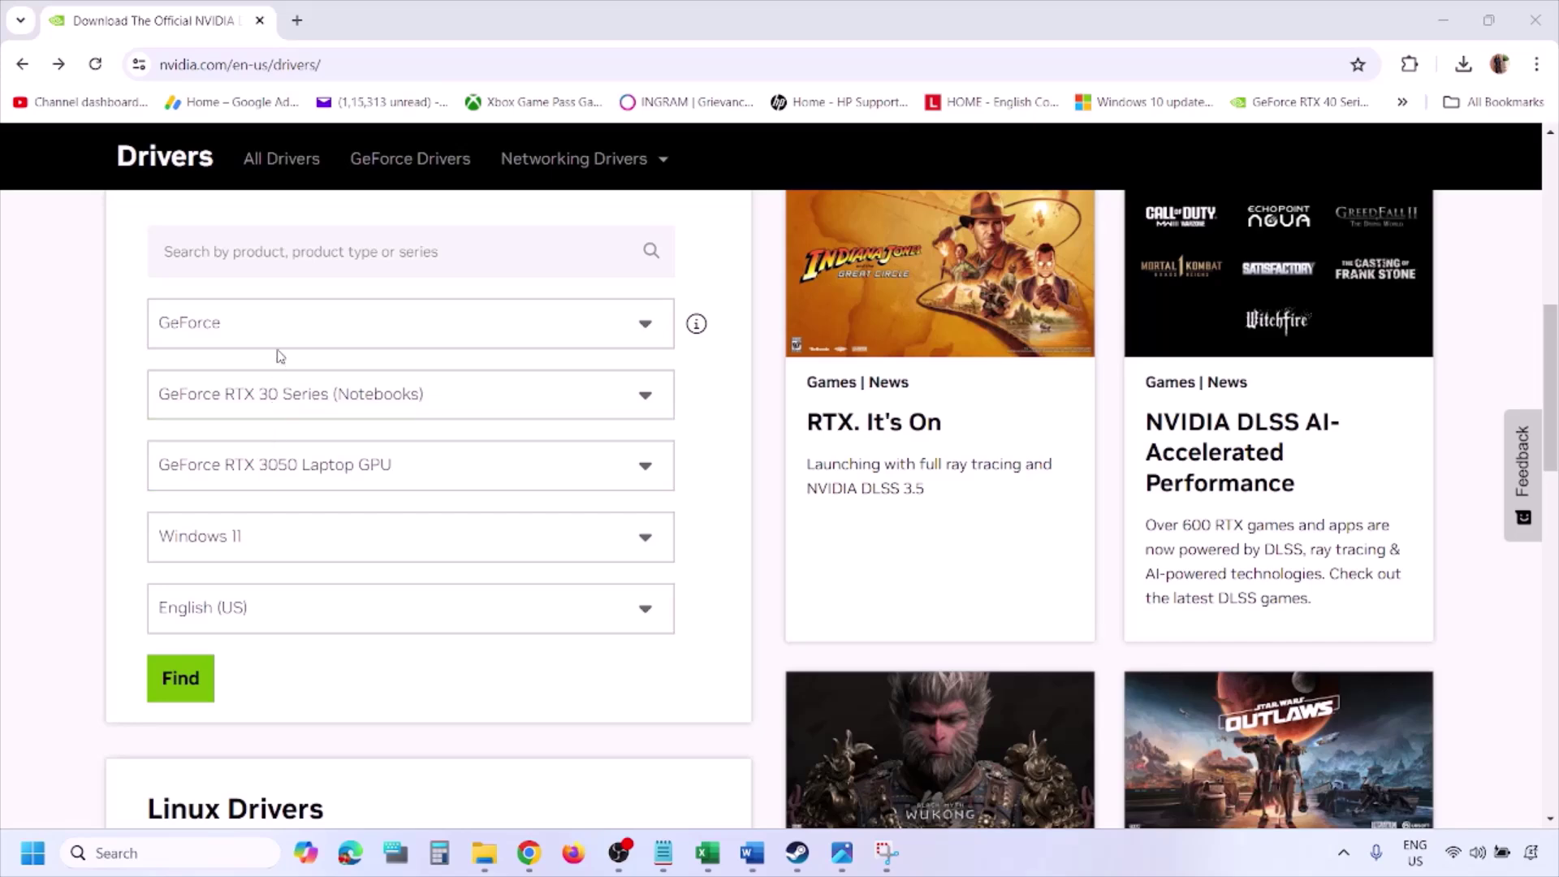
click(258, 543)
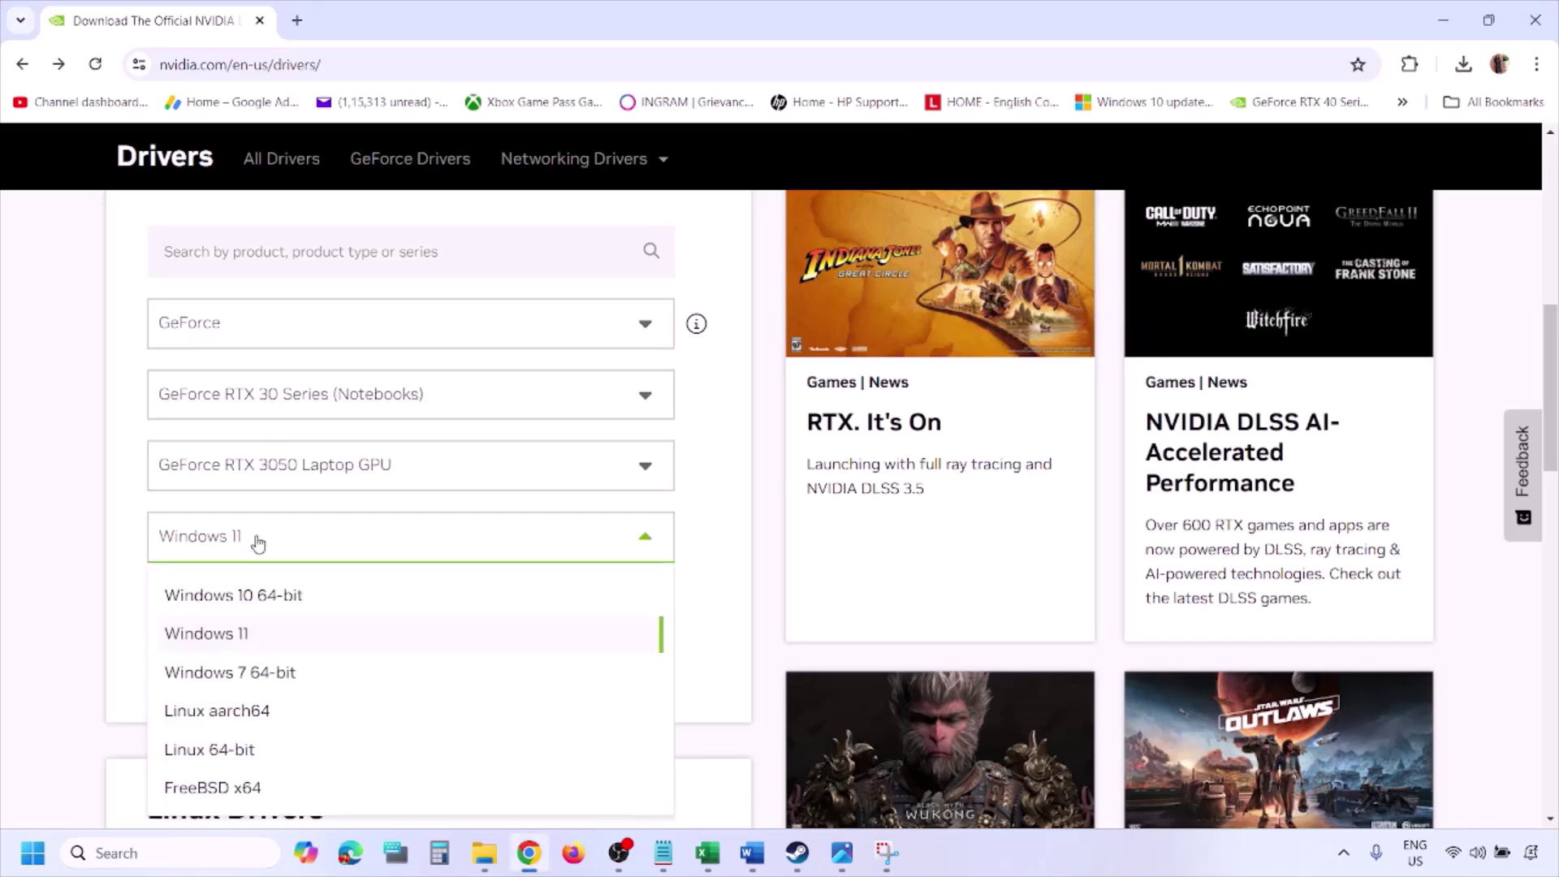
click(228, 635)
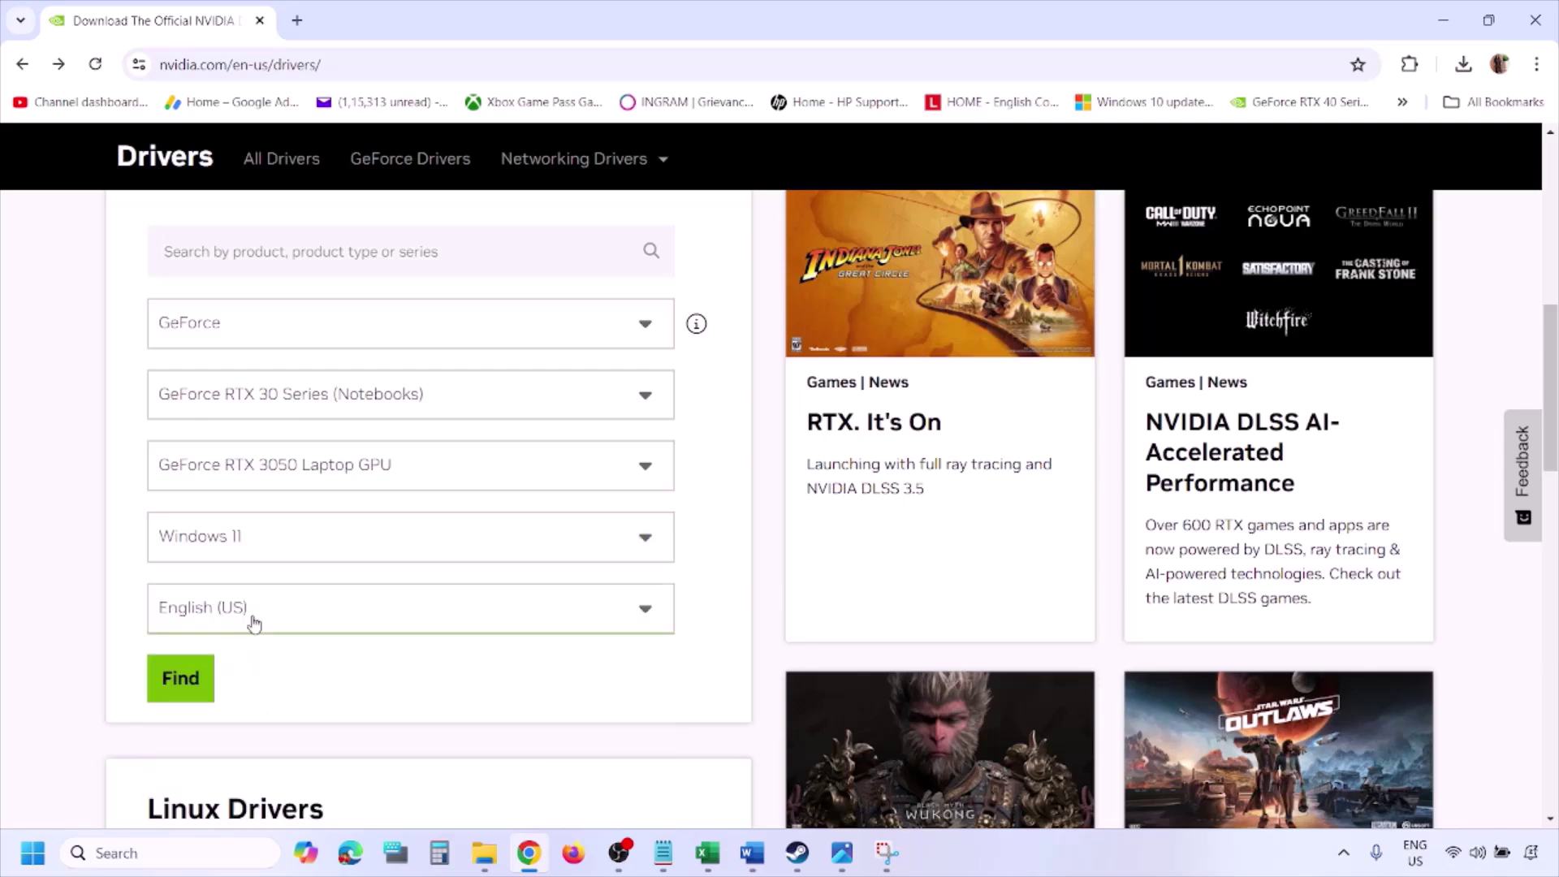
click(185, 684)
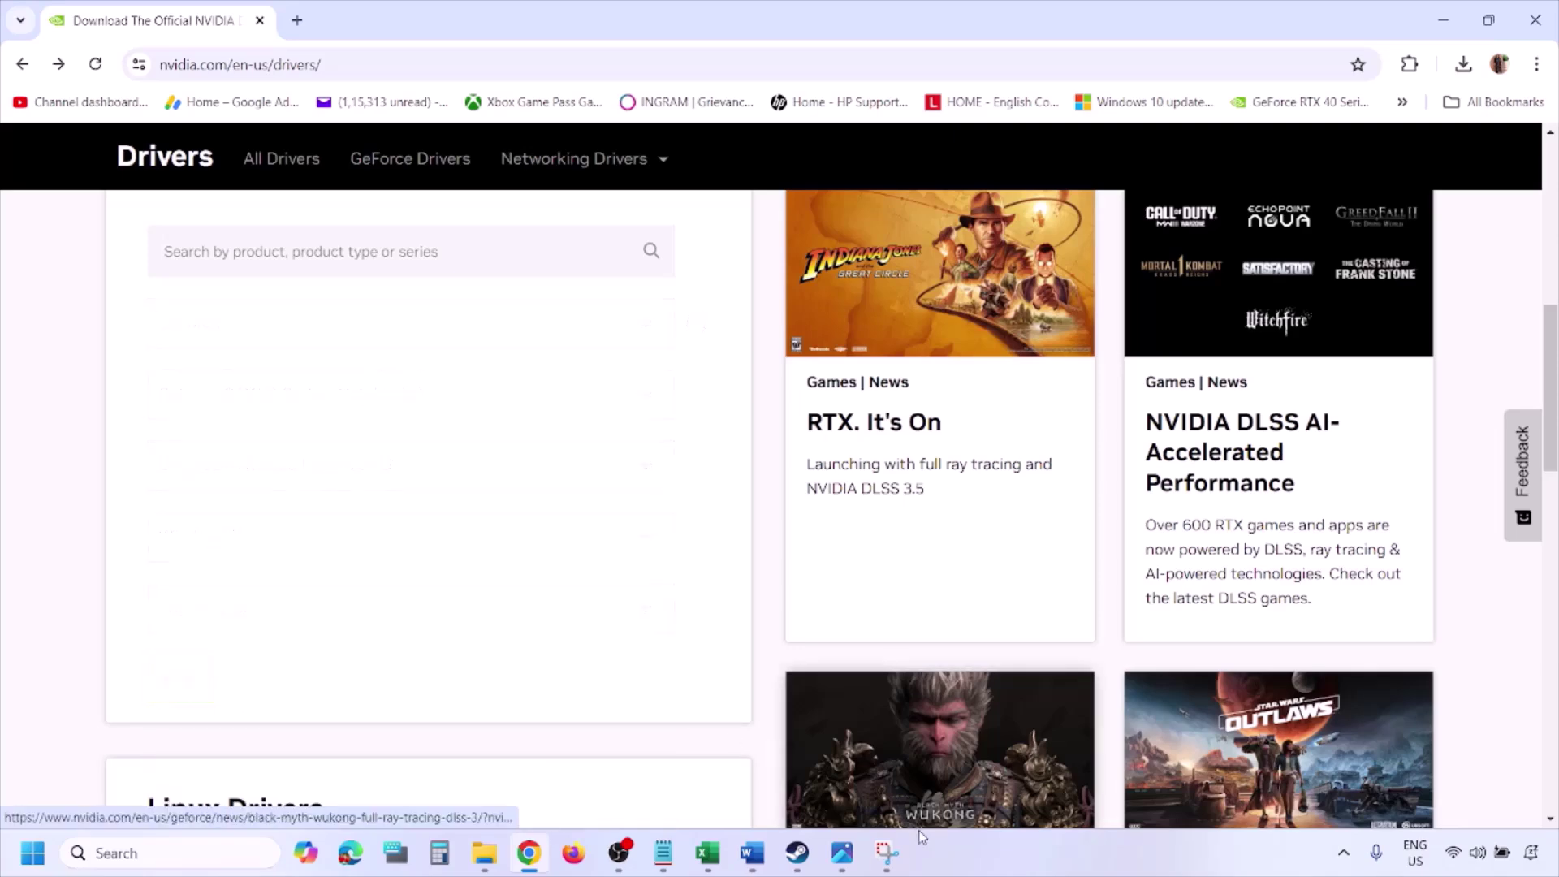
Switch to Photos and view the driver installation screenshots from 1.png through 5.png
click(844, 859)
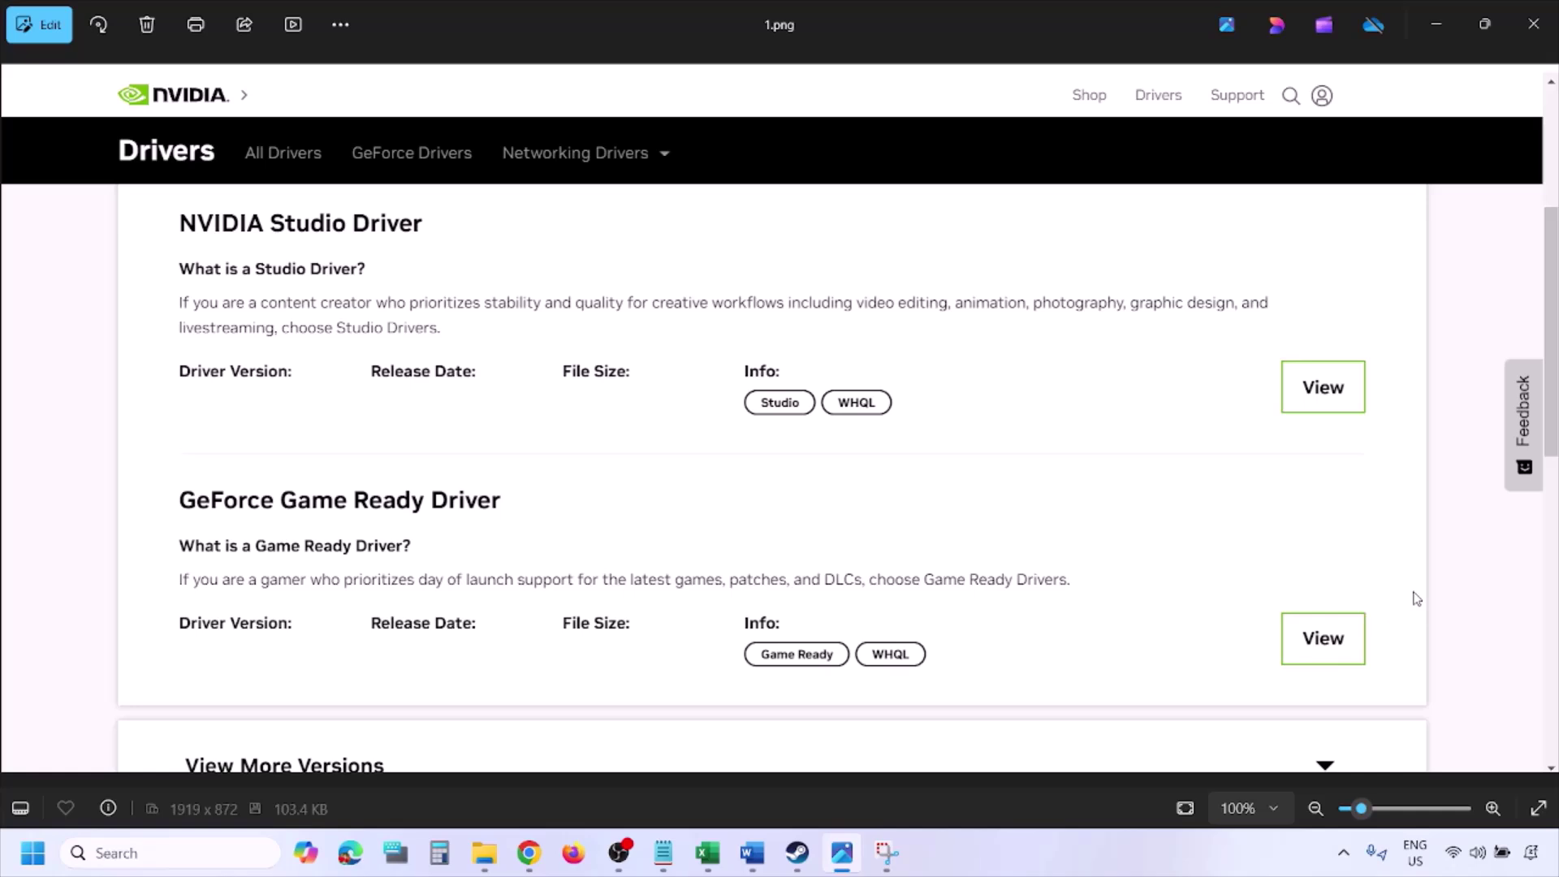
key(Right)
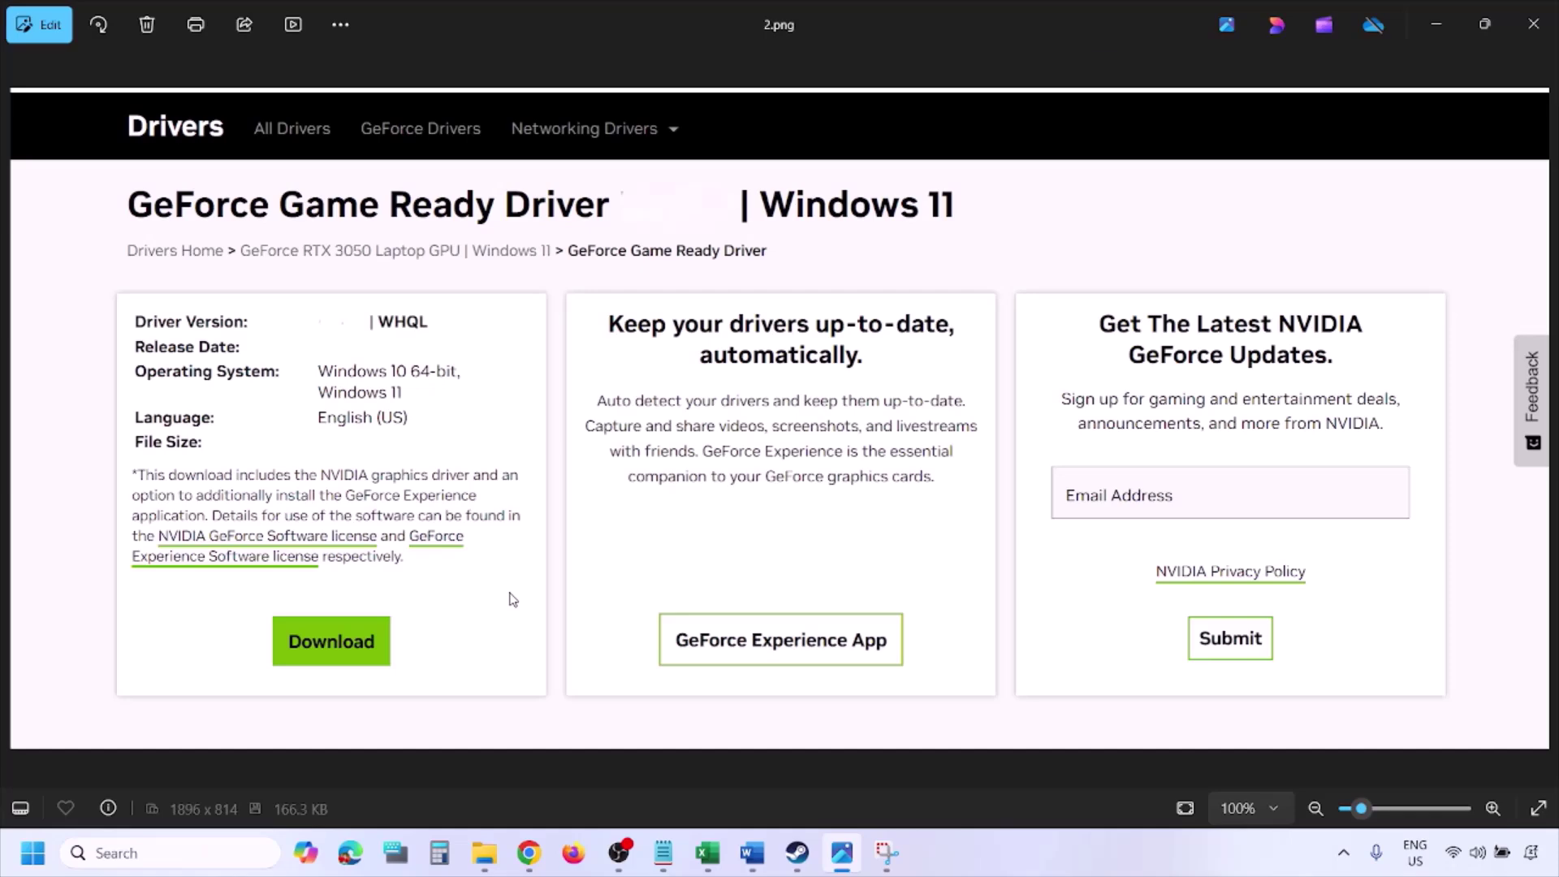
key(Right)
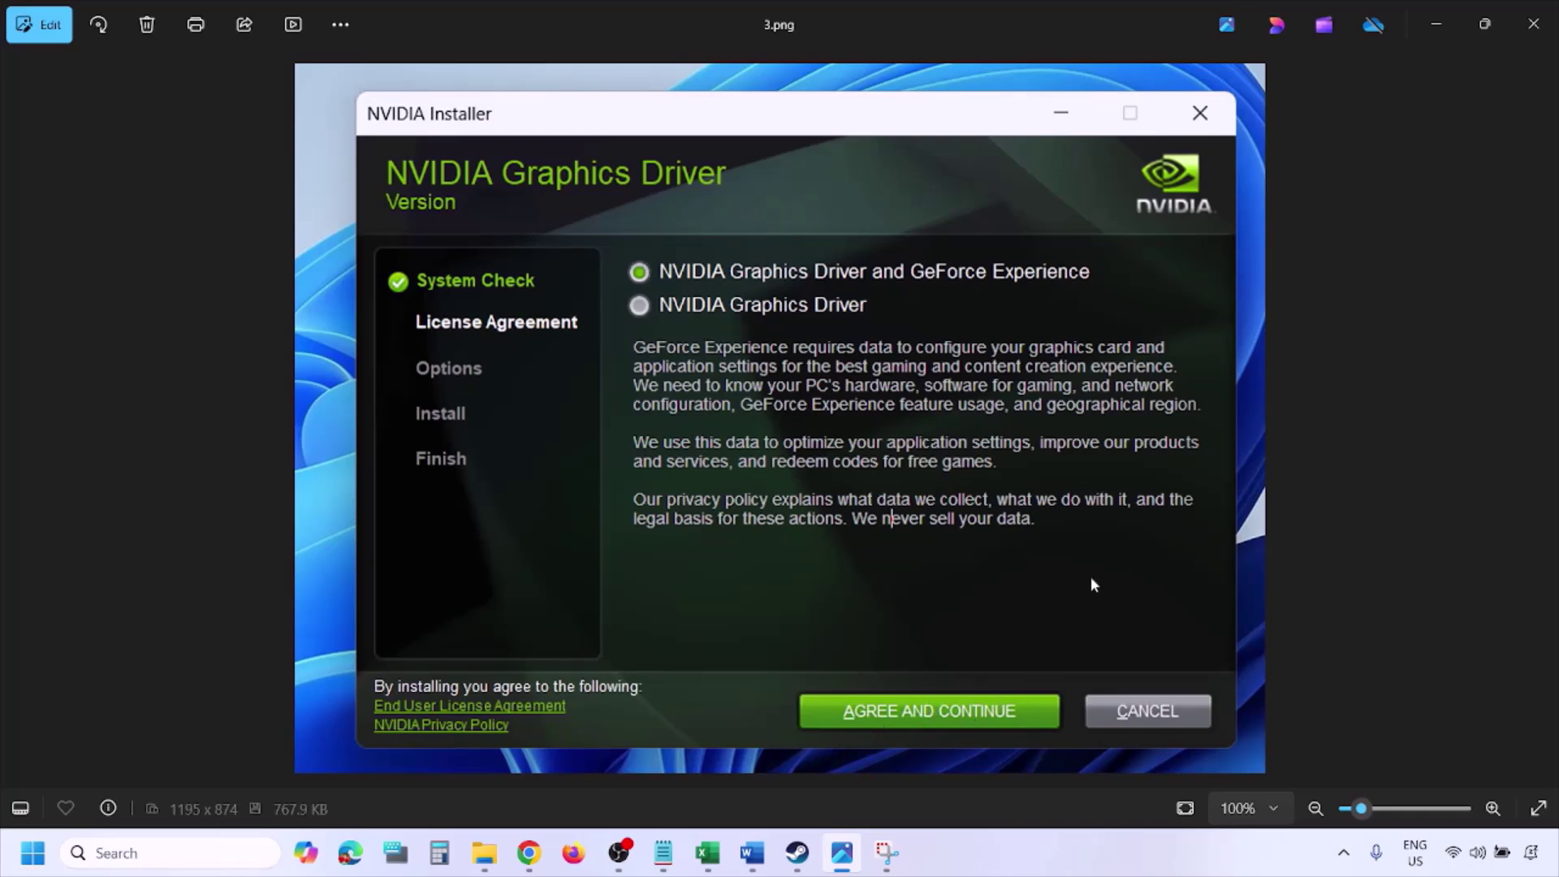
key(Right)
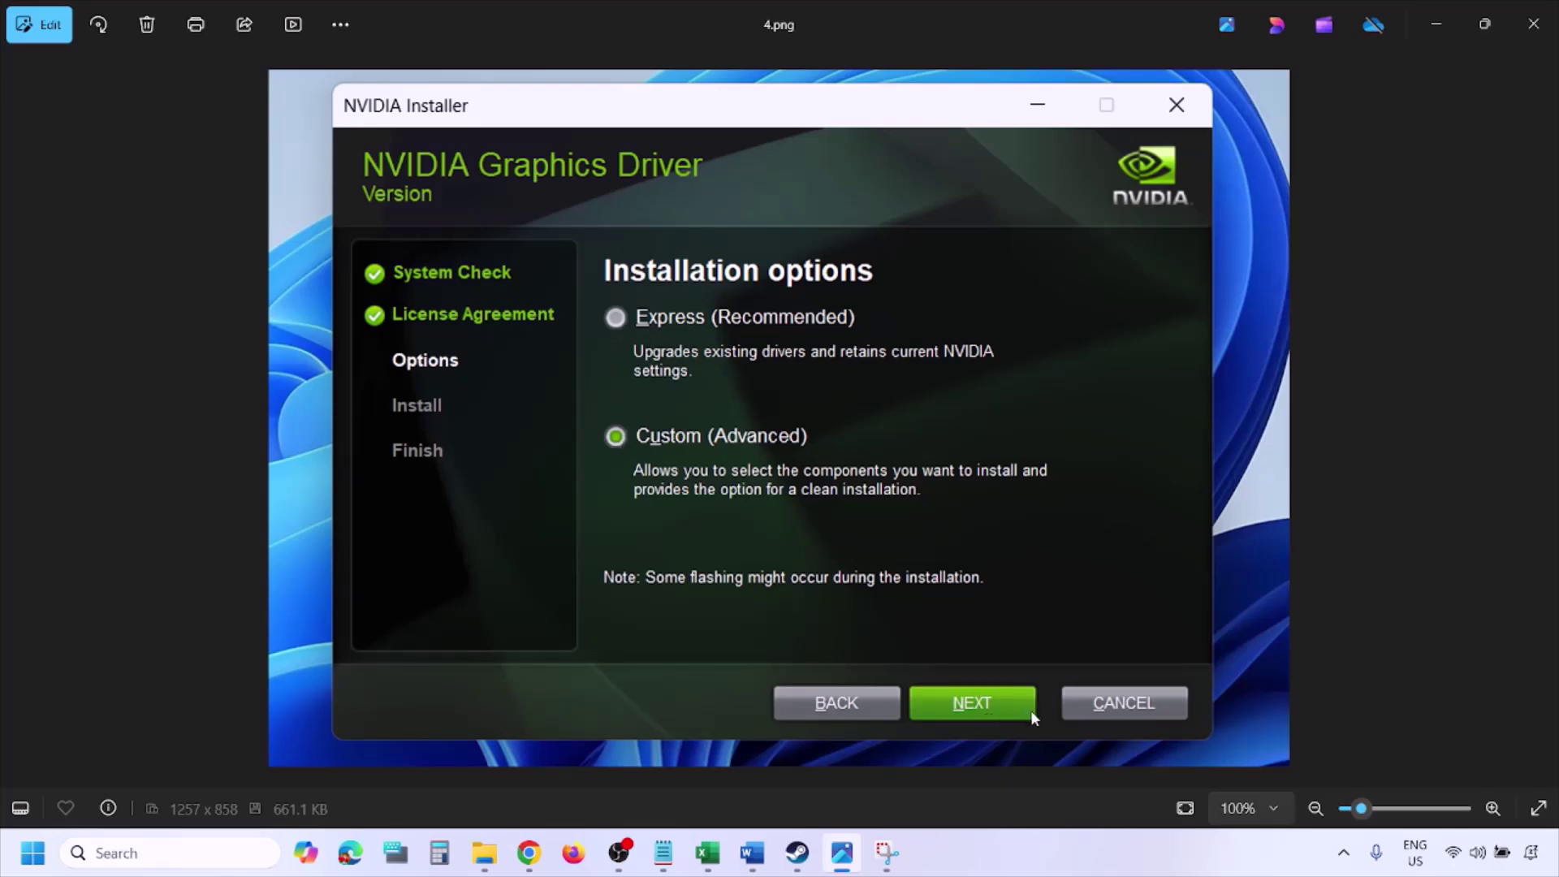
key(Right)
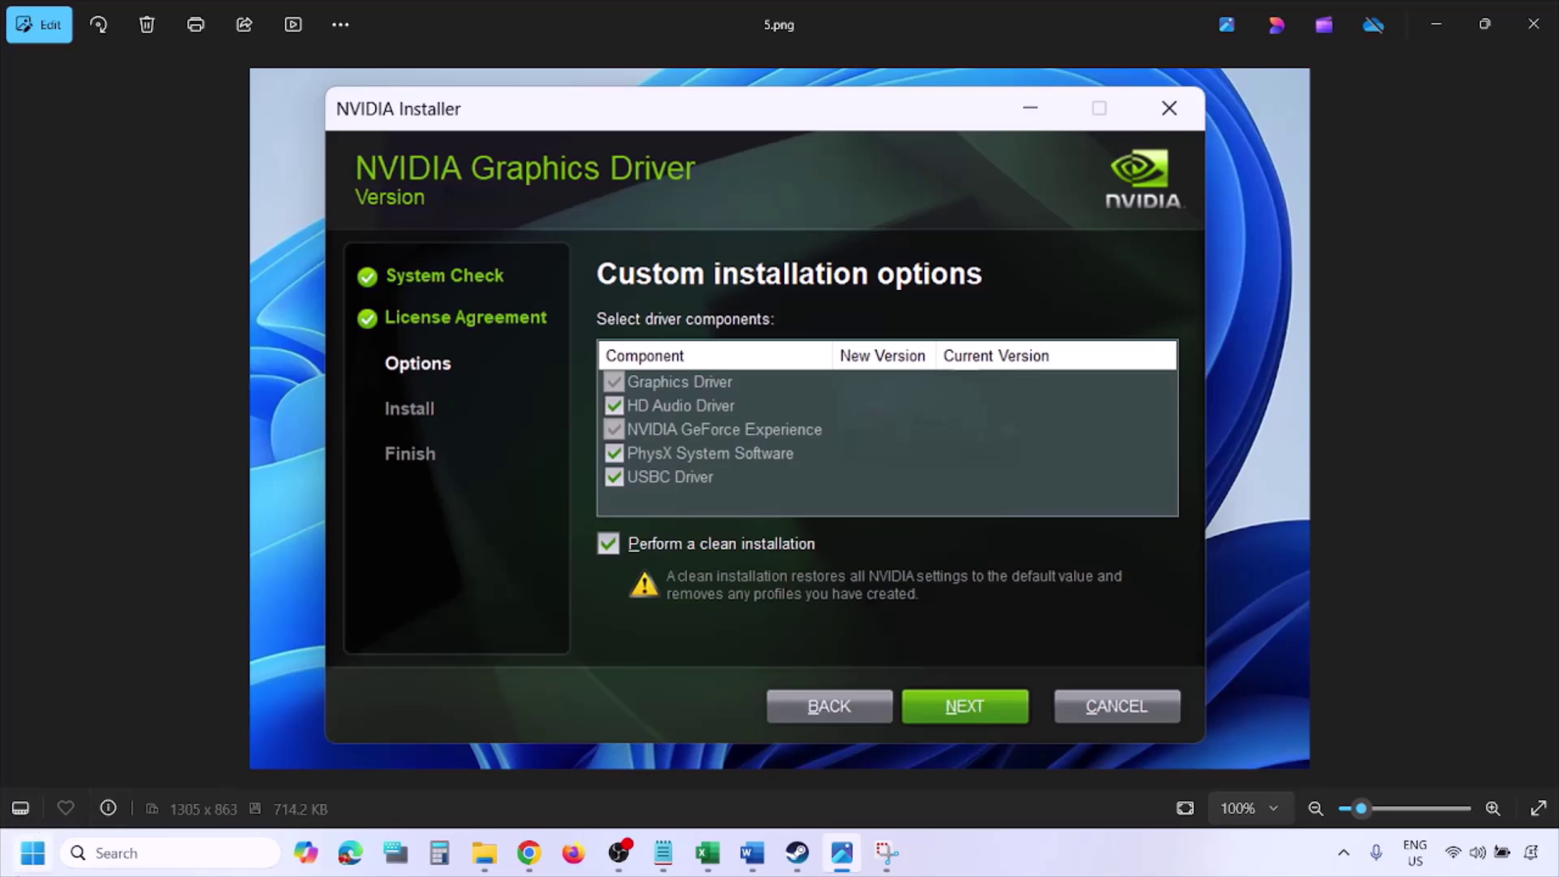
Restart the computer from the Windows power options
click(32, 853)
click(593, 784)
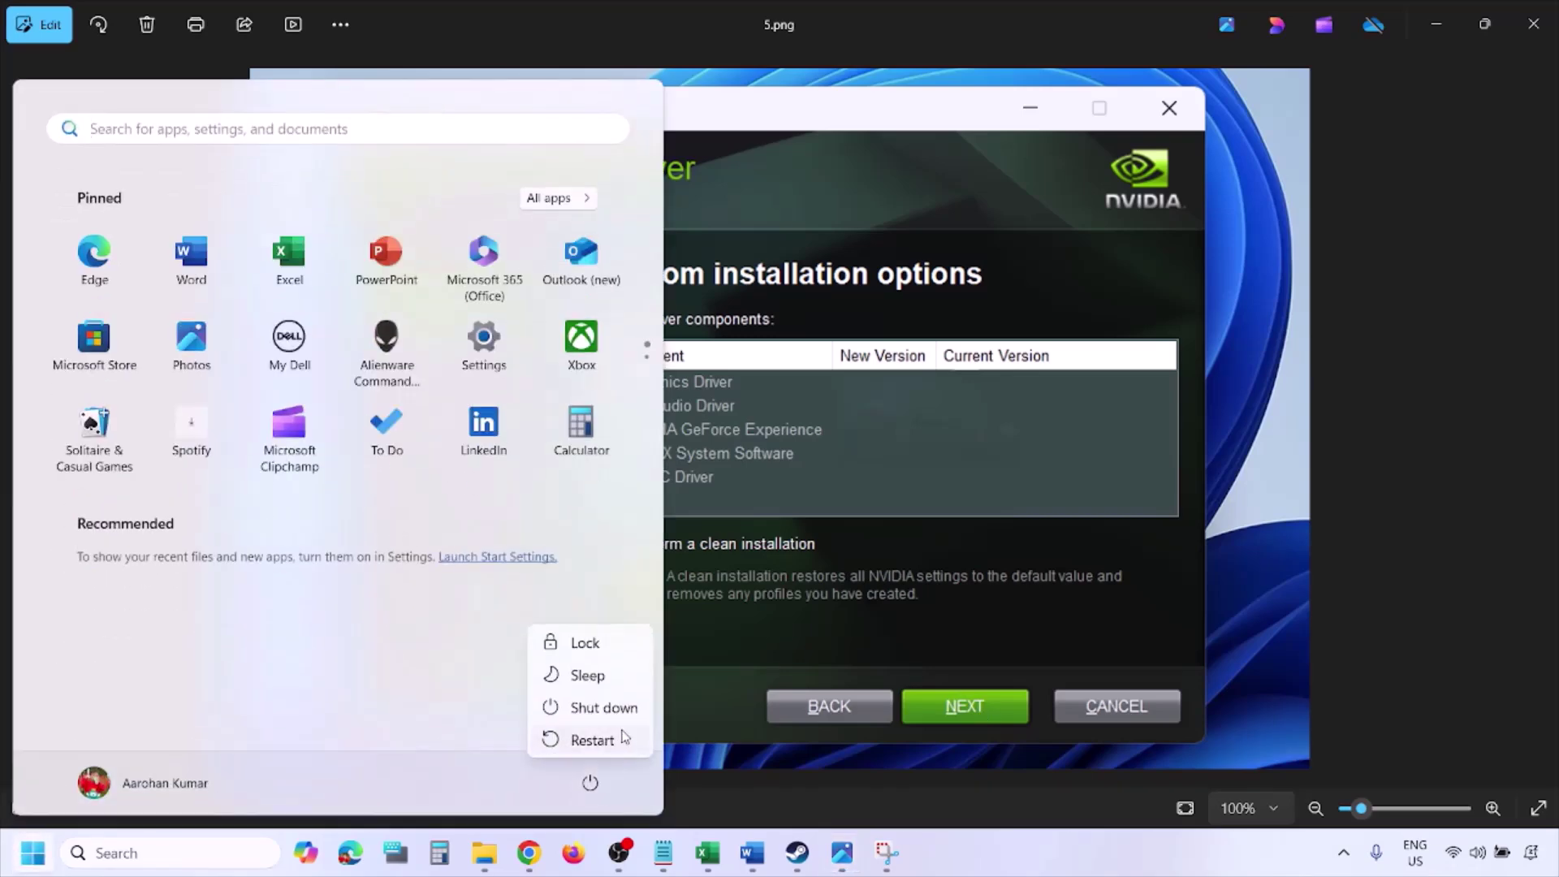
click(593, 741)
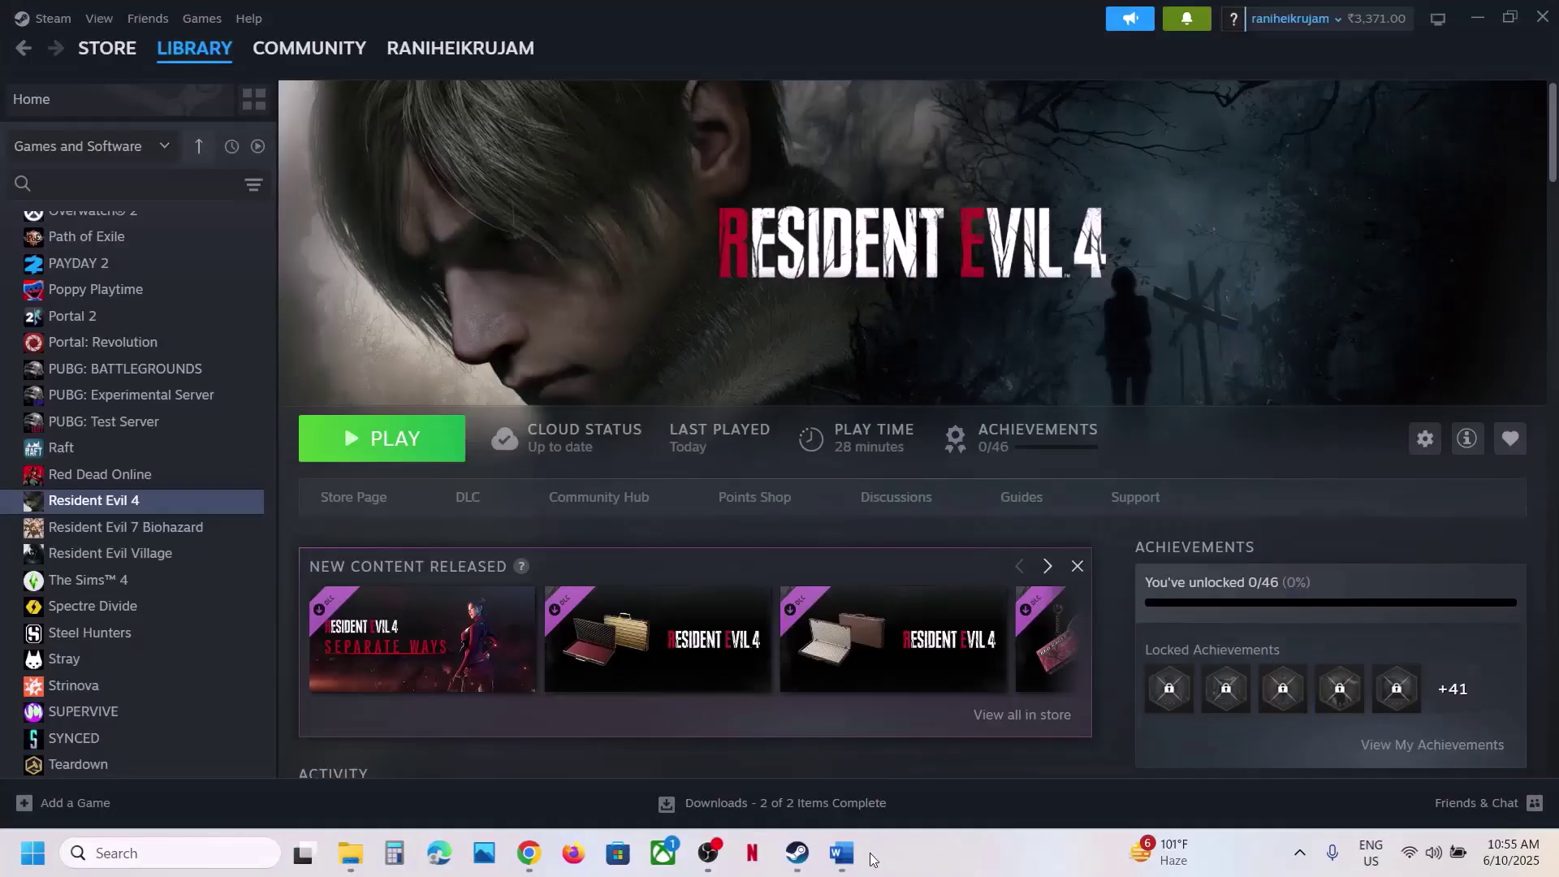
Return to the Word document and review Step 13 on running the game on the dedicated graphics card
click(843, 852)
scroll(1125, 513, down, 5)
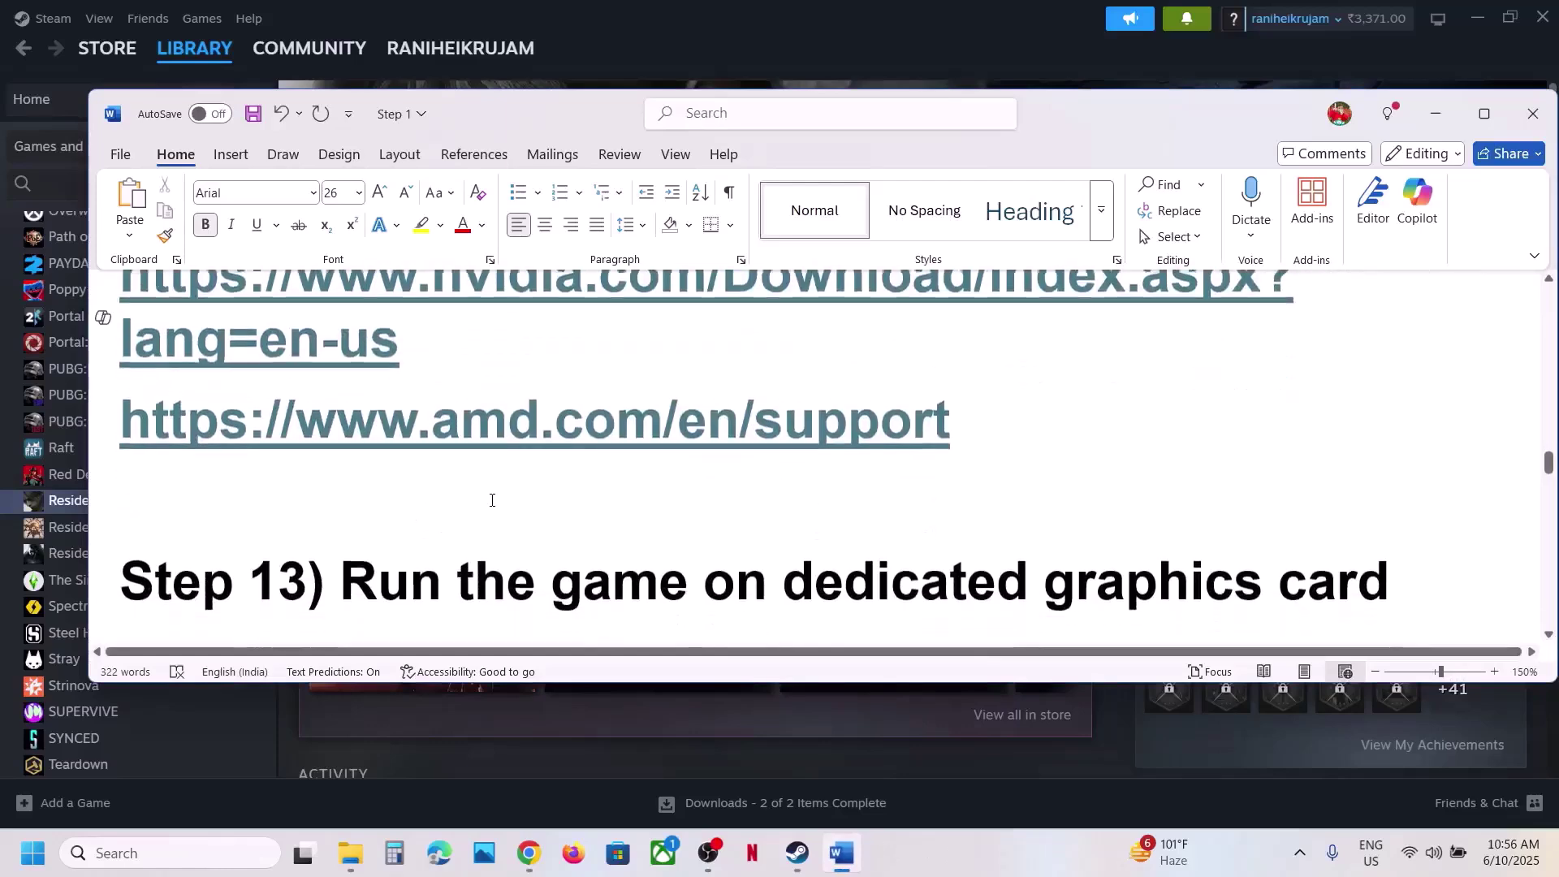
double_click(1125, 513)
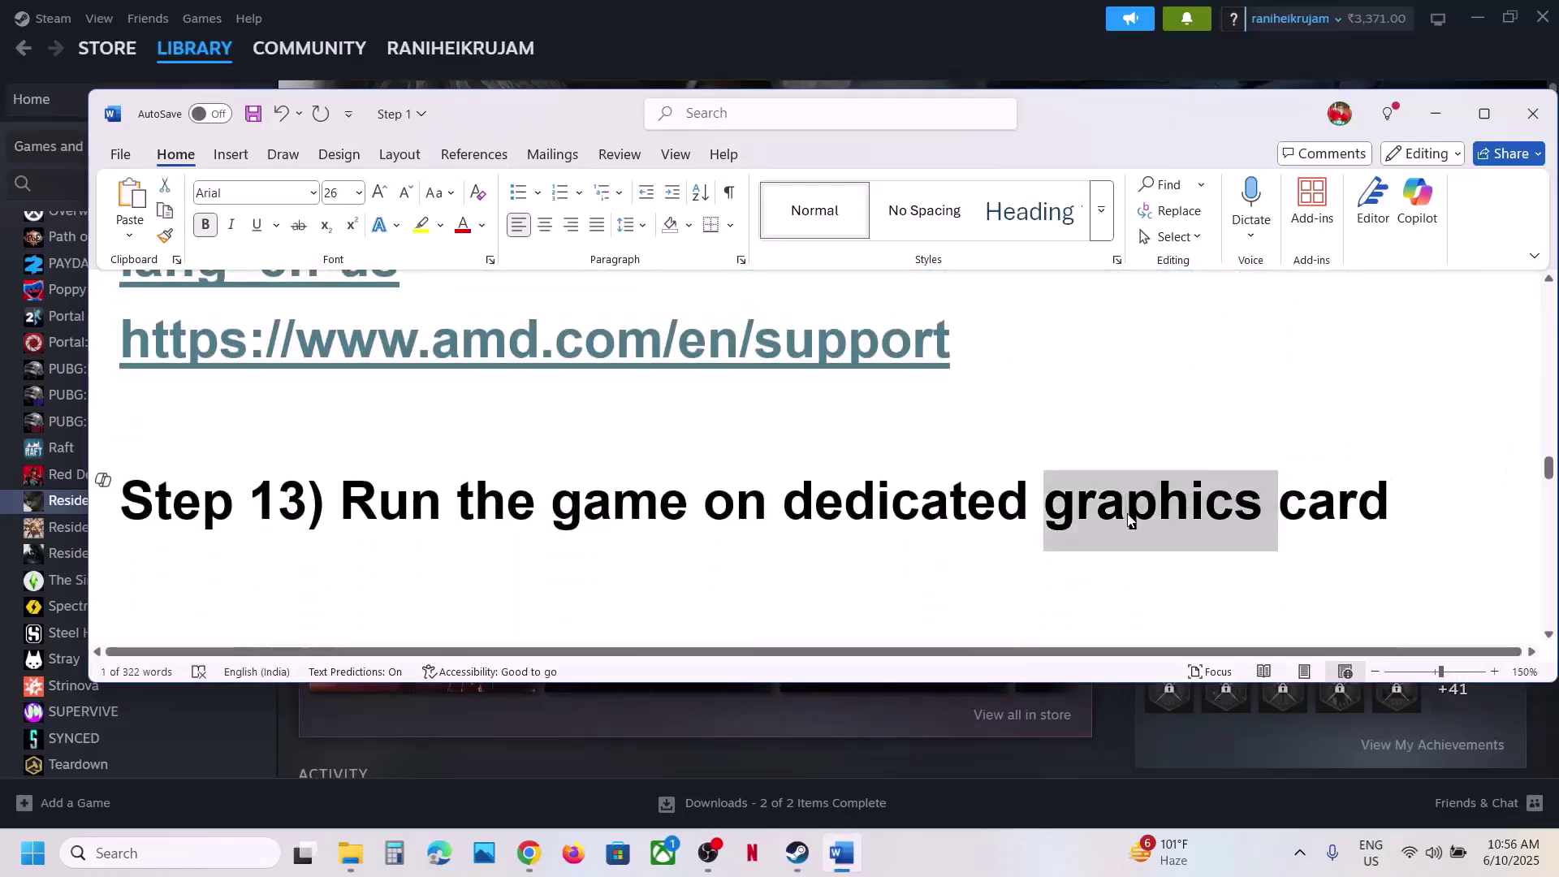
Search Windows for "graphics" and open Graphics settings
click(243, 838)
text(graphics)
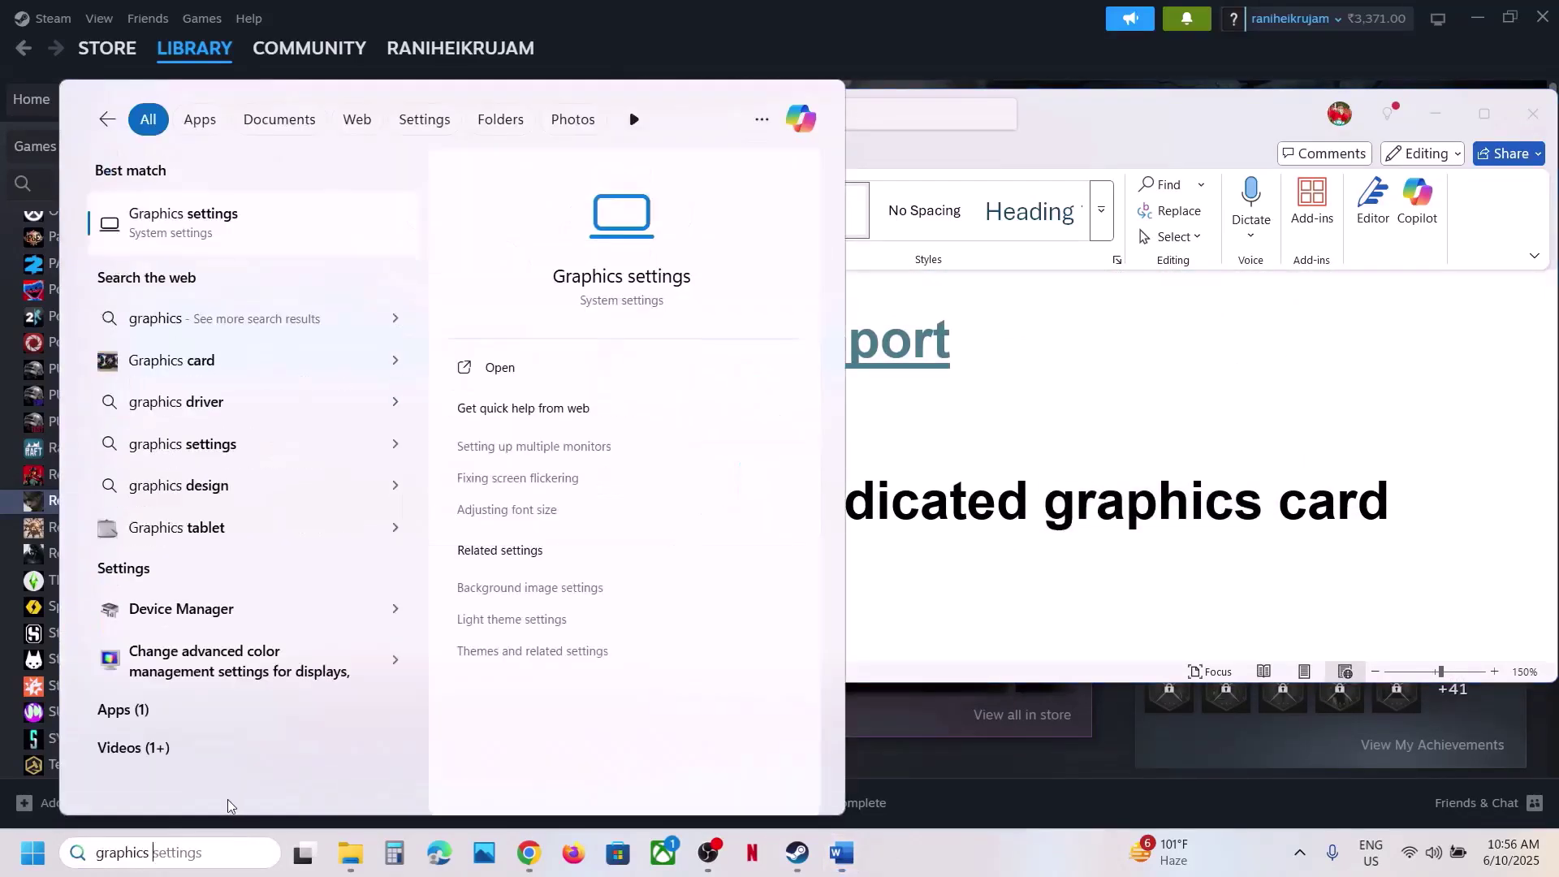
click(251, 236)
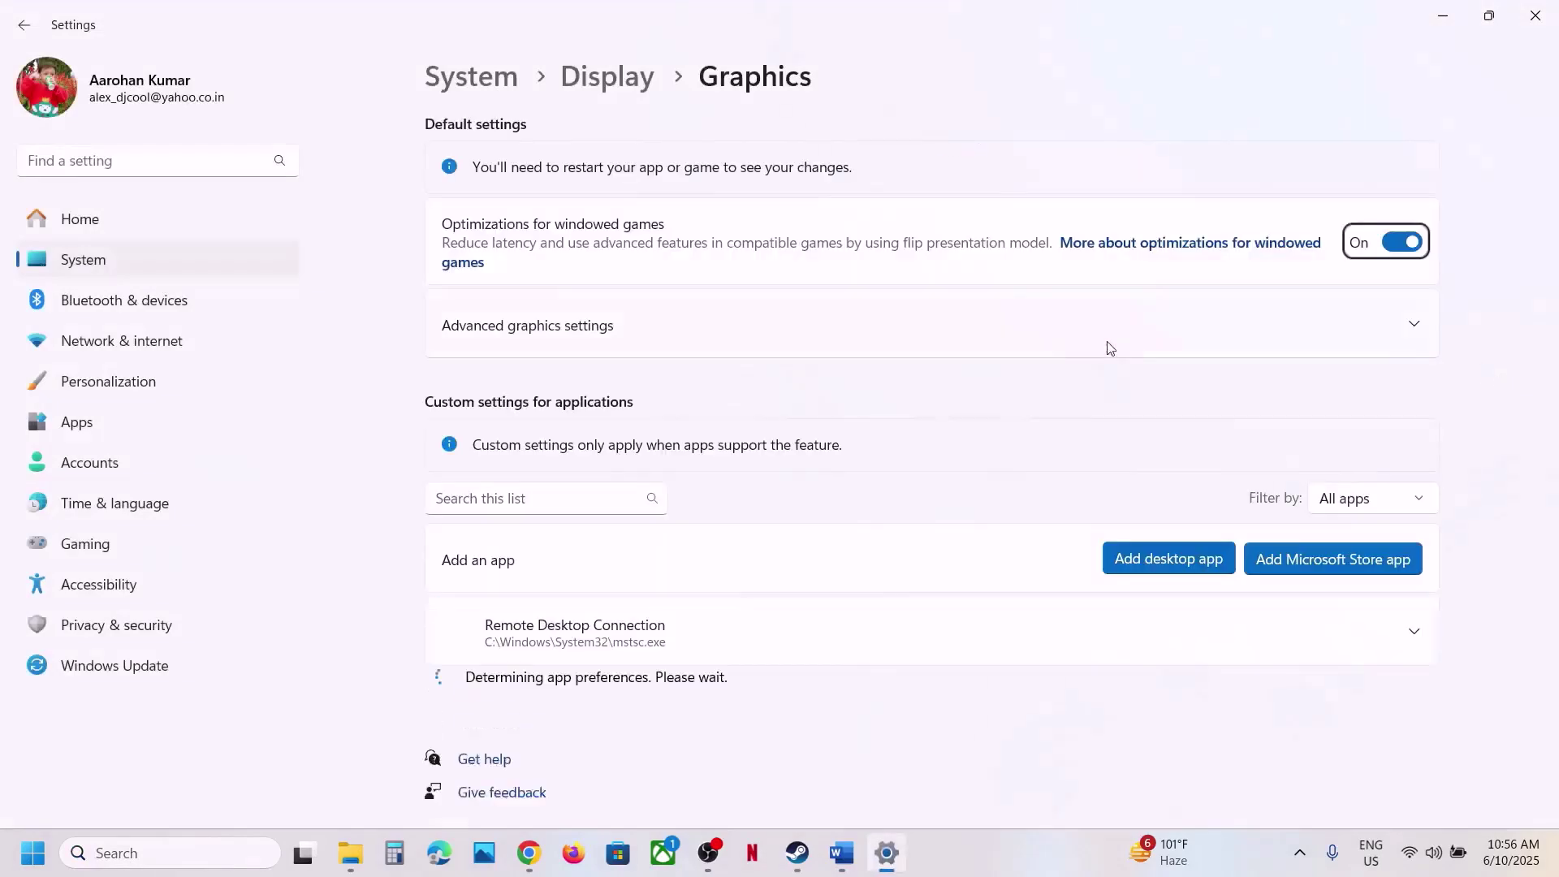
Add the re4 desktop application from the RESIDENT EVIL 4 BIOHAZARD RE4 folder to the custom graphics settings
click(1135, 564)
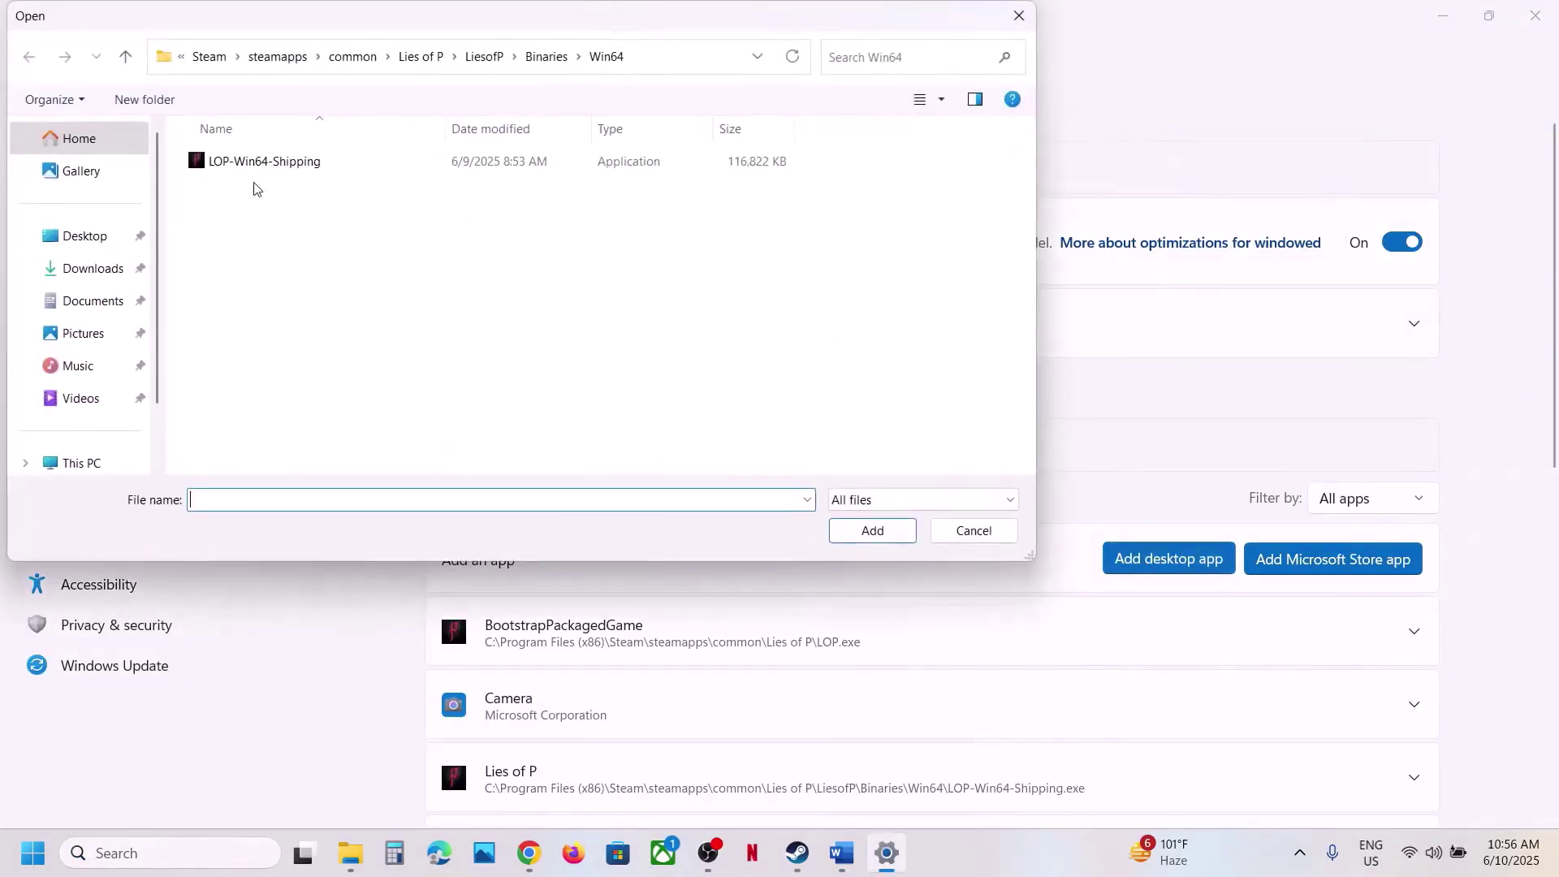
click(351, 56)
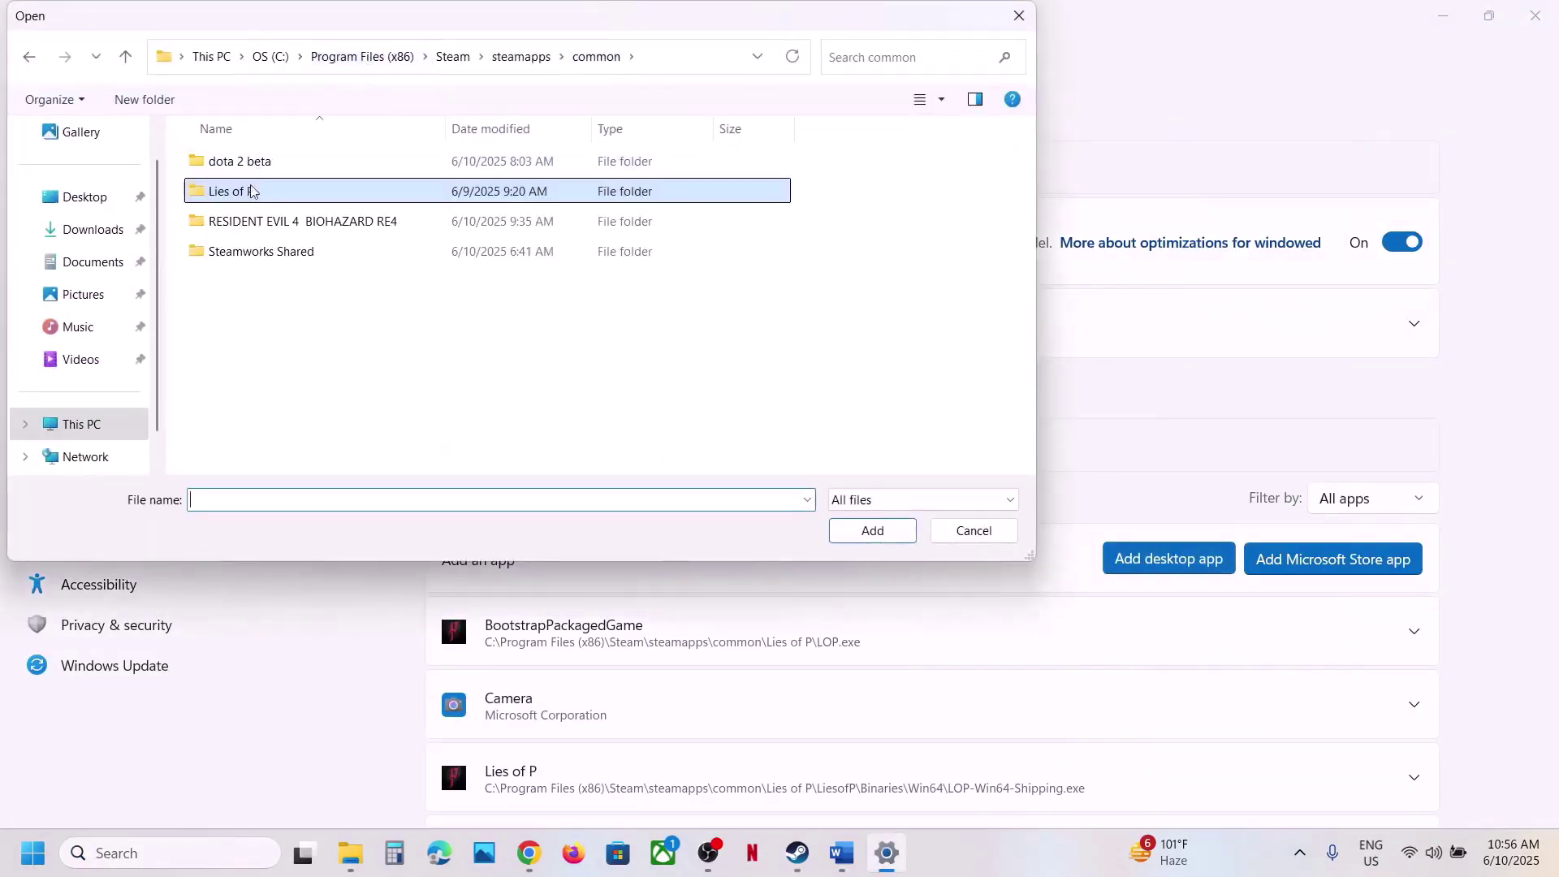
double_click(246, 222)
click(241, 252)
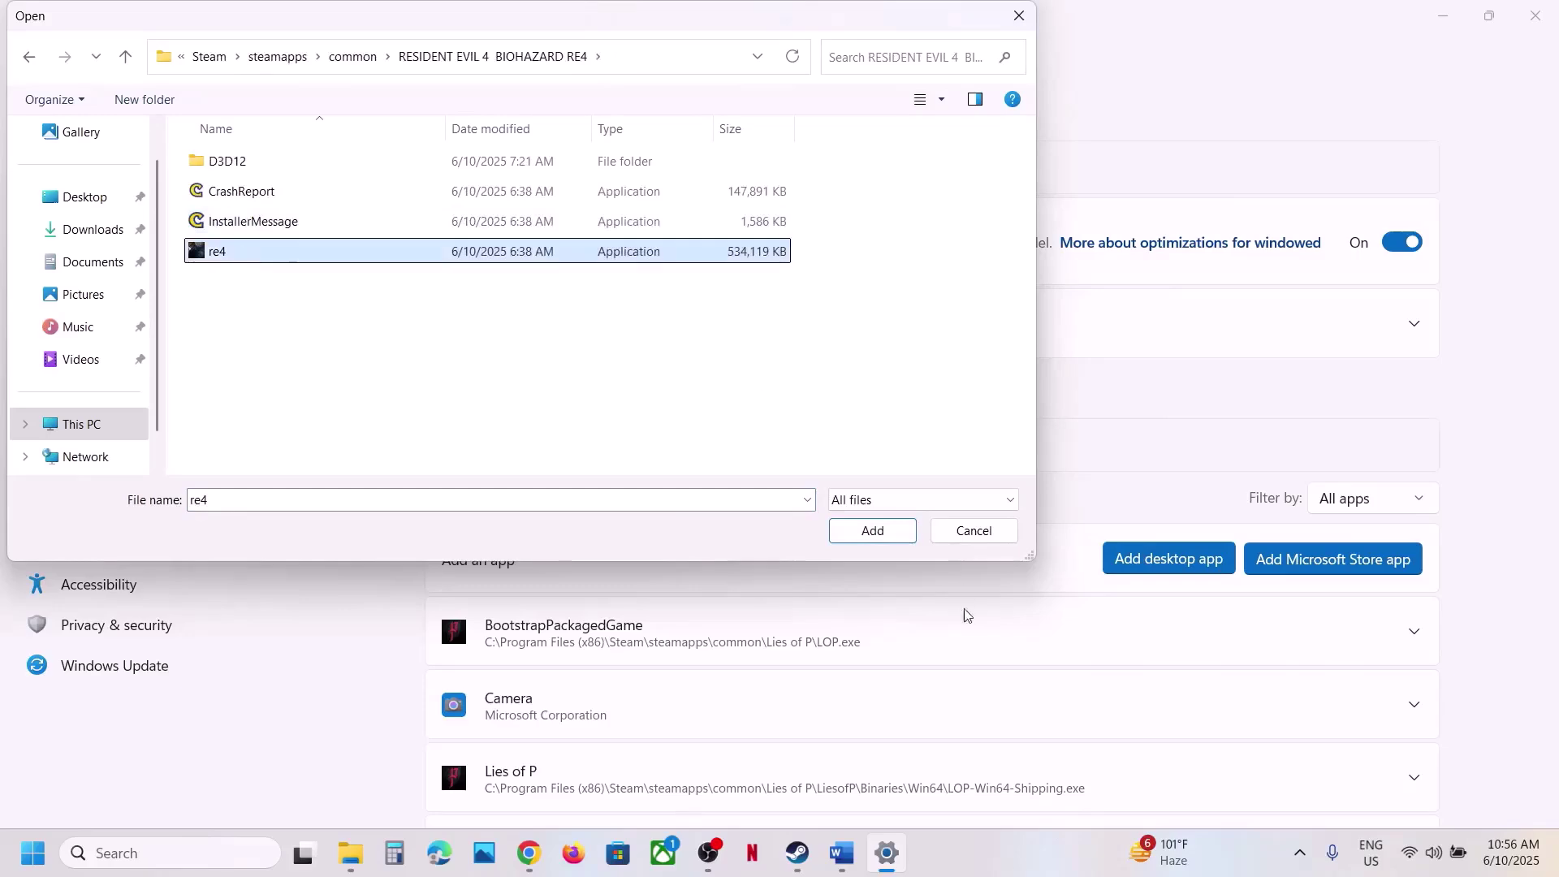
click(871, 531)
Set Resident Evil 4's GPU preference to High Performance (NVIDIA GeForce RTX 3050 Laptop GPU) and close Settings
scroll(735, 622, down, 5)
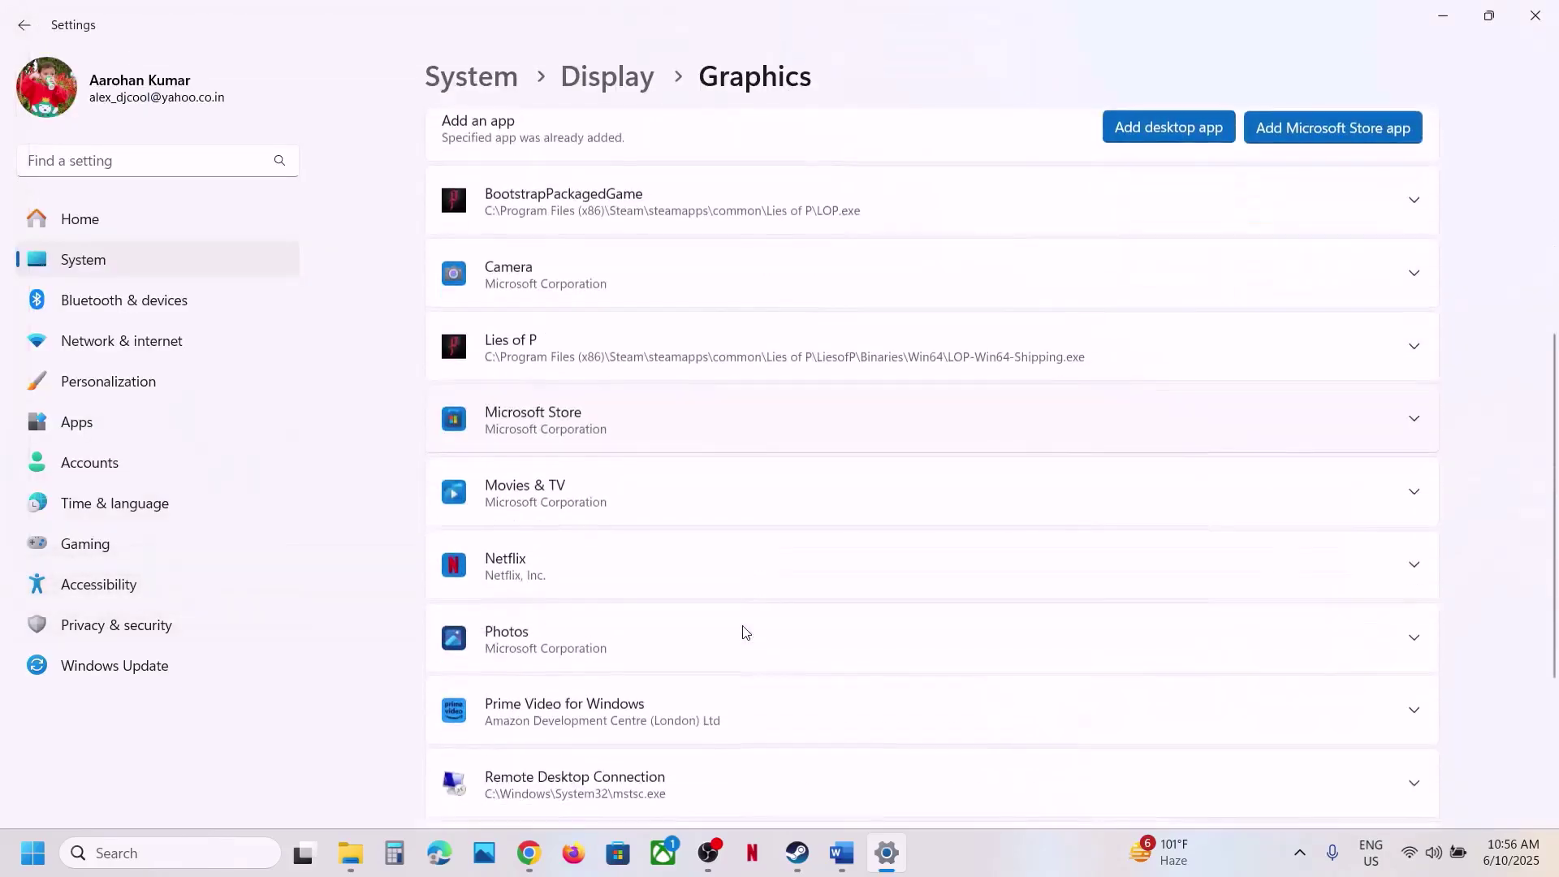
scroll(745, 632, down, 3)
click(616, 597)
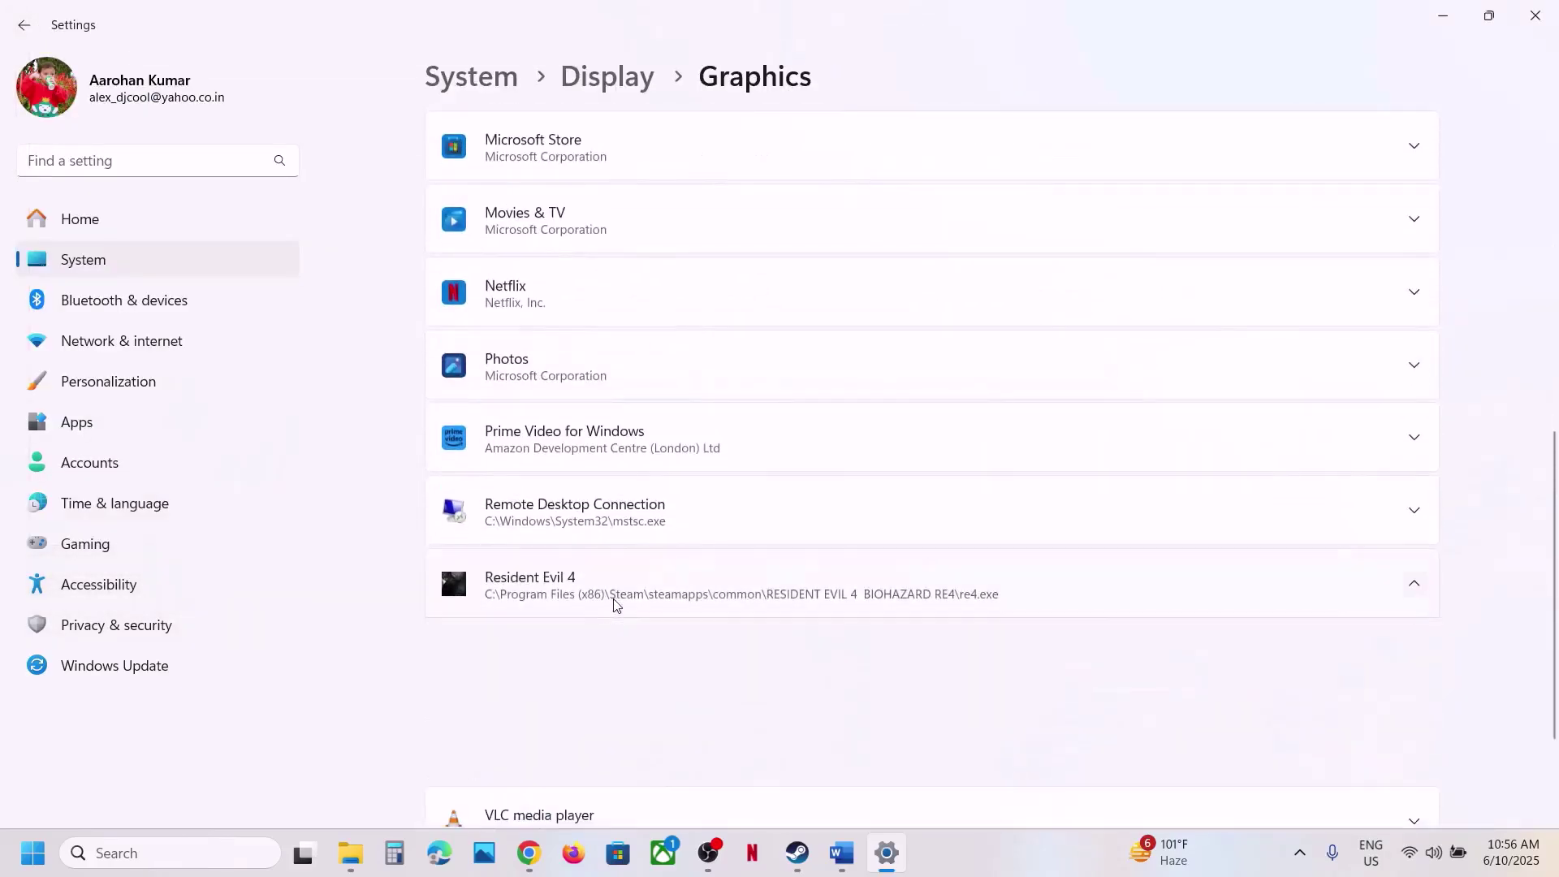
click(1239, 485)
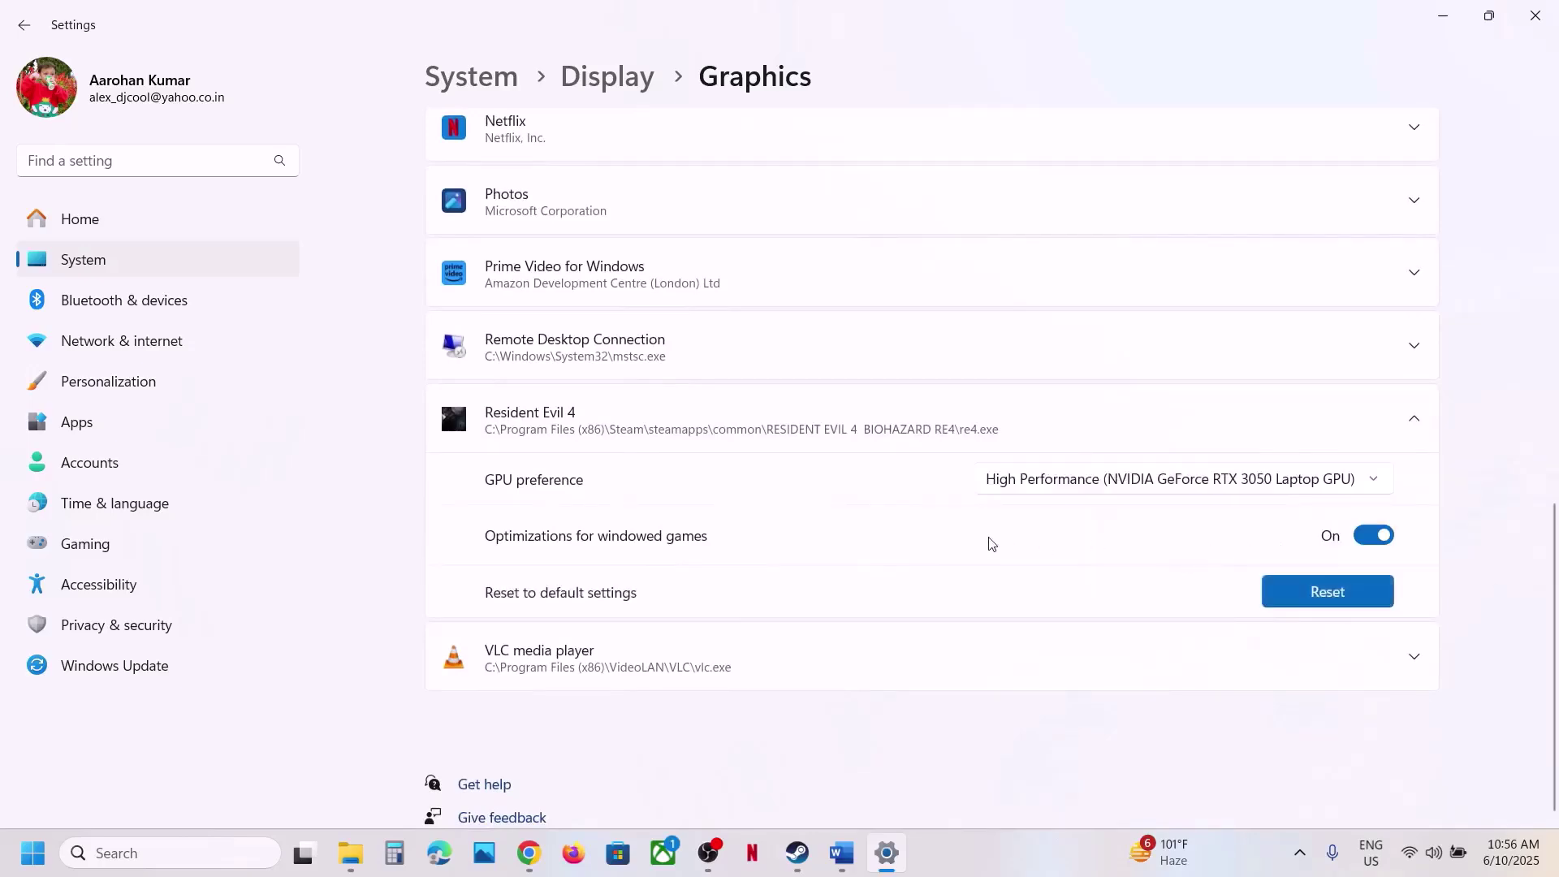
click(1535, 15)
Following Step 14 in the document, switch to Steam and disable the Steam Overlay in Resident Evil 4's properties
scroll(714, 569, down, 5)
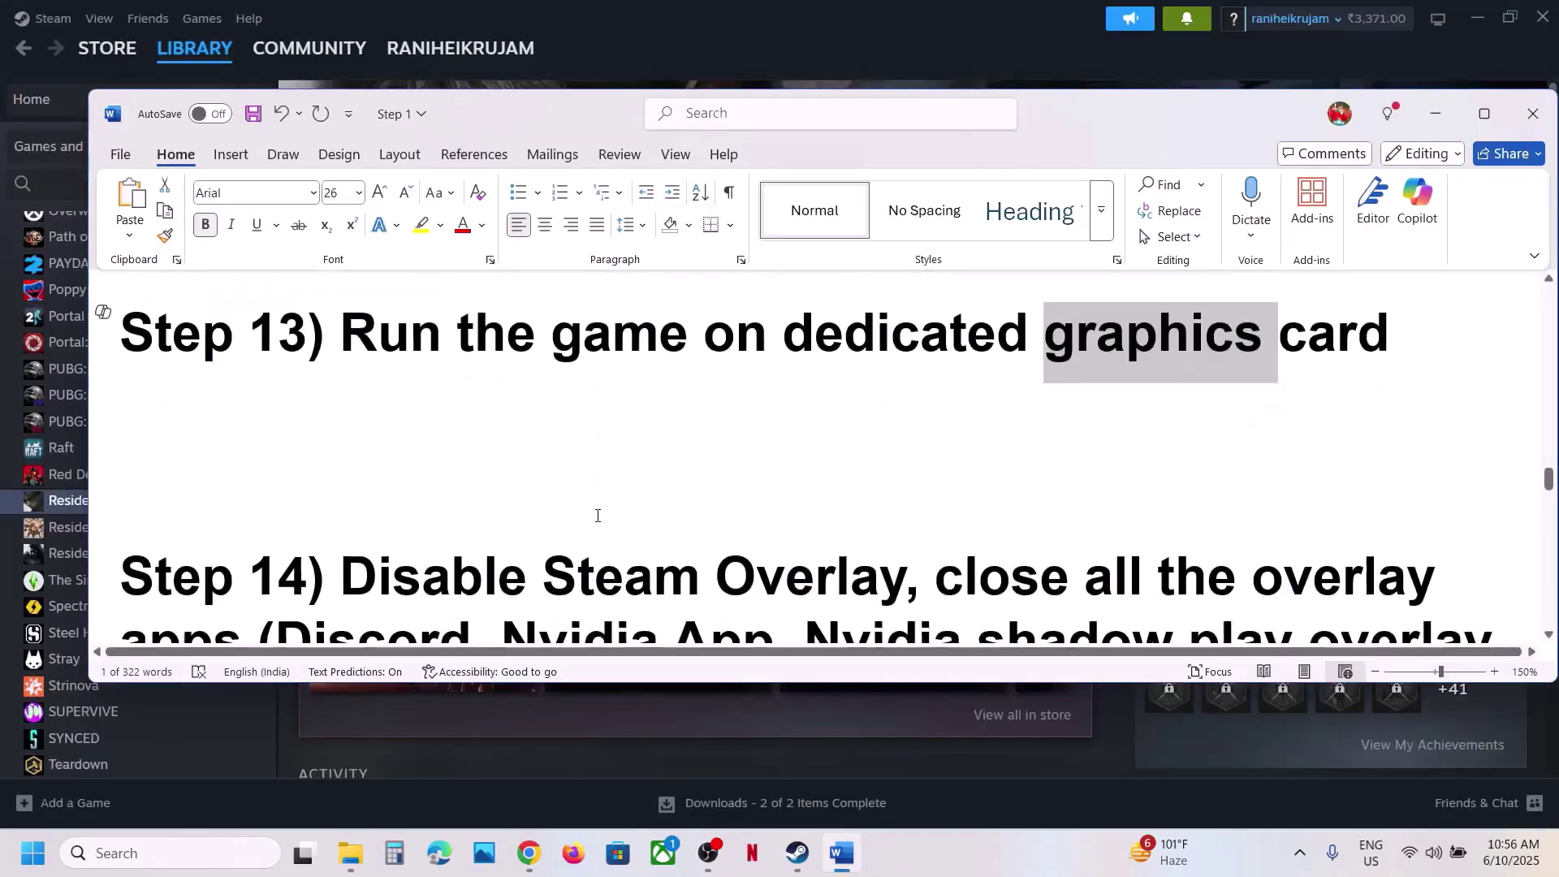
drag(340, 319, 700, 319)
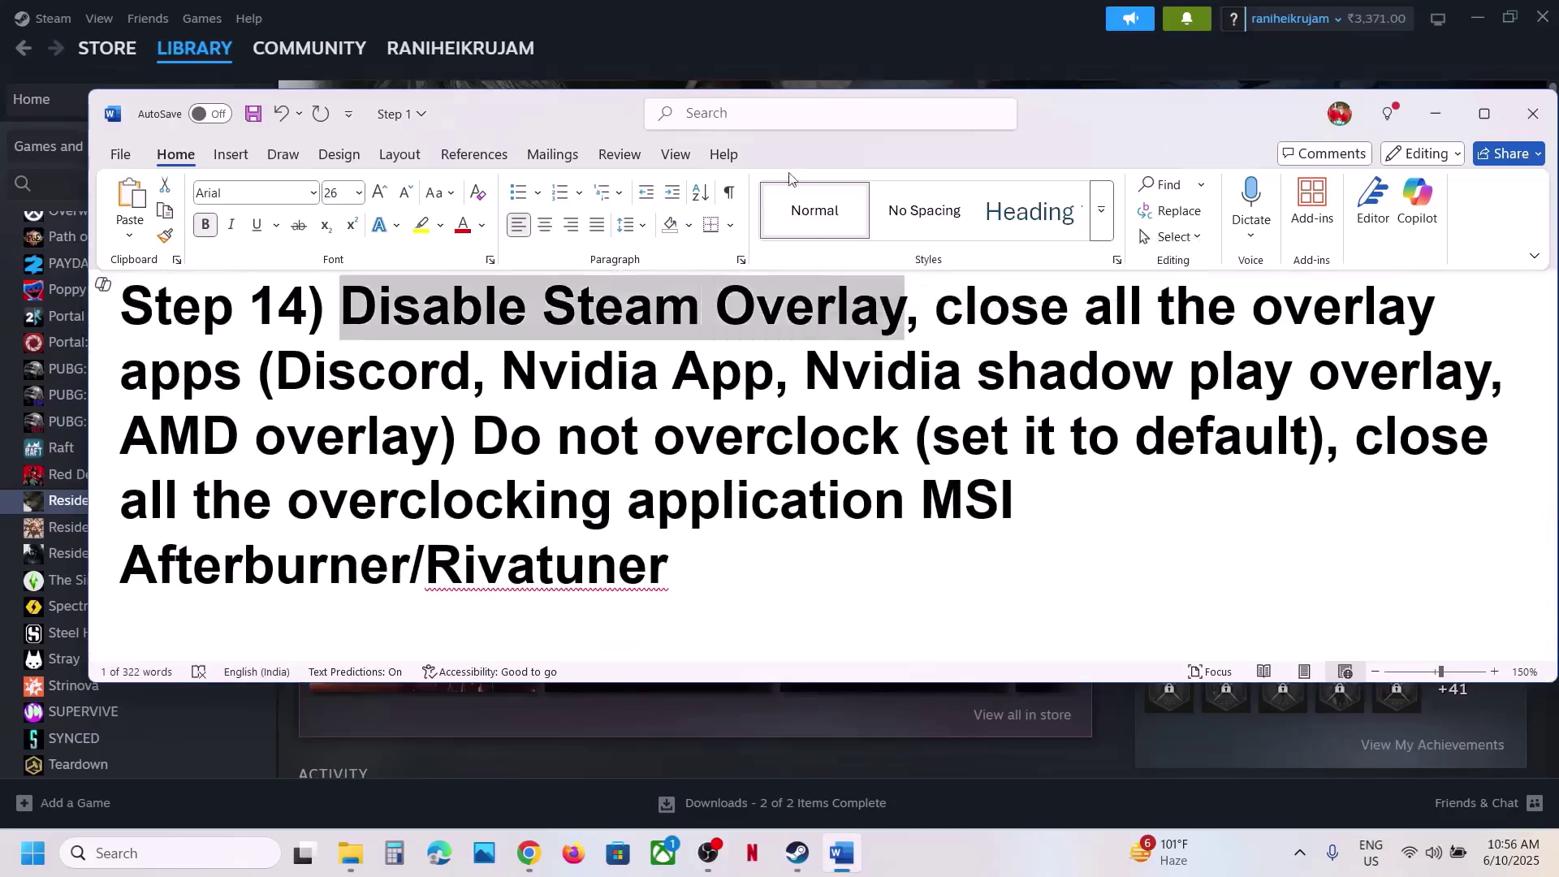
click(732, 41)
right_click(65, 495)
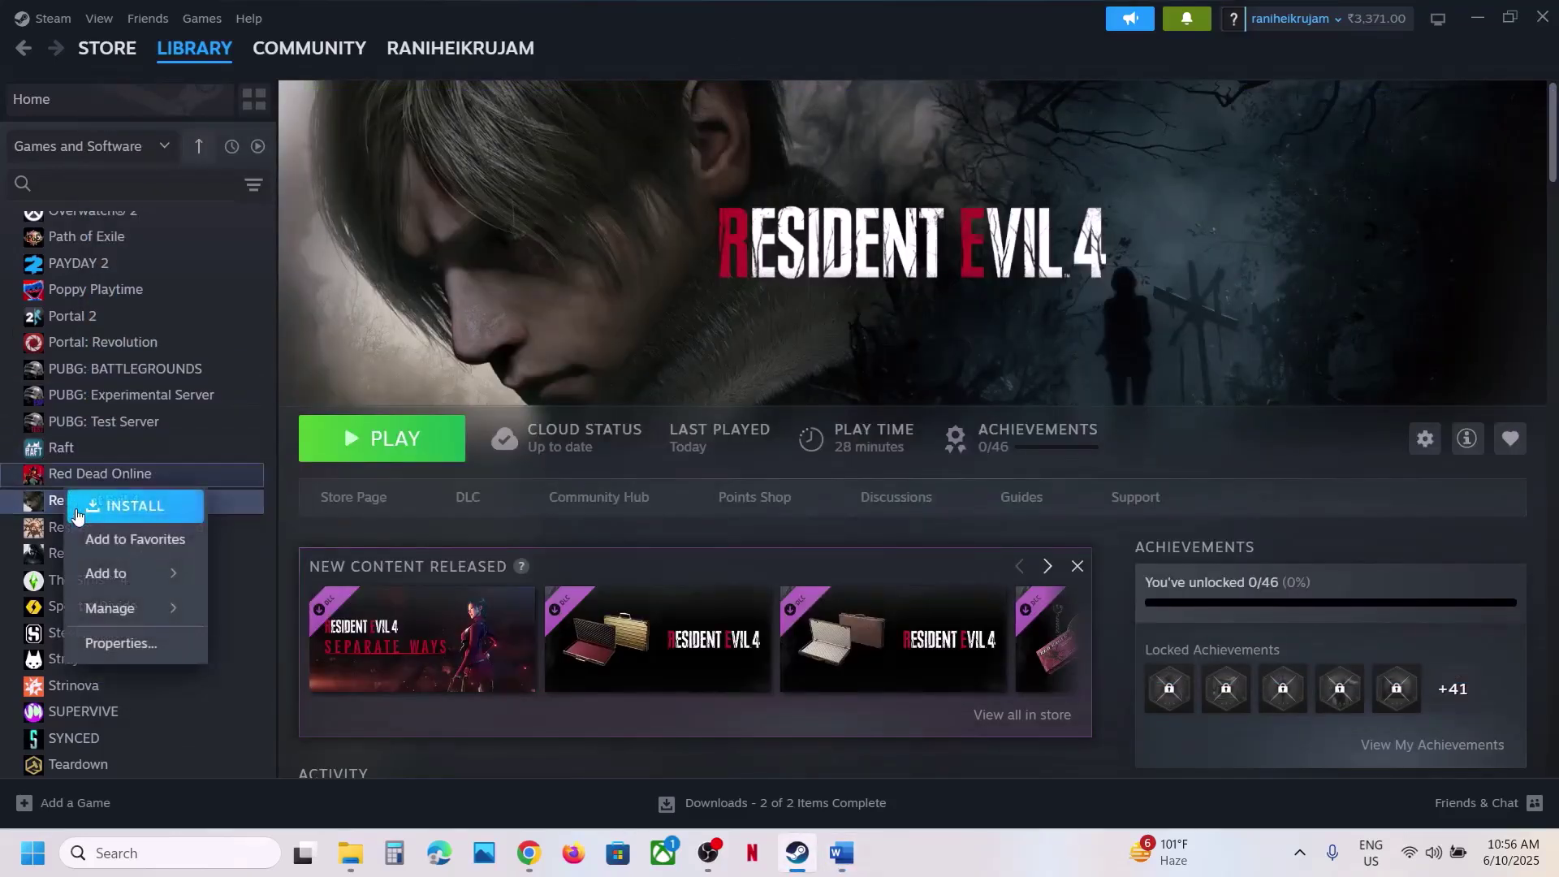
click(115, 655)
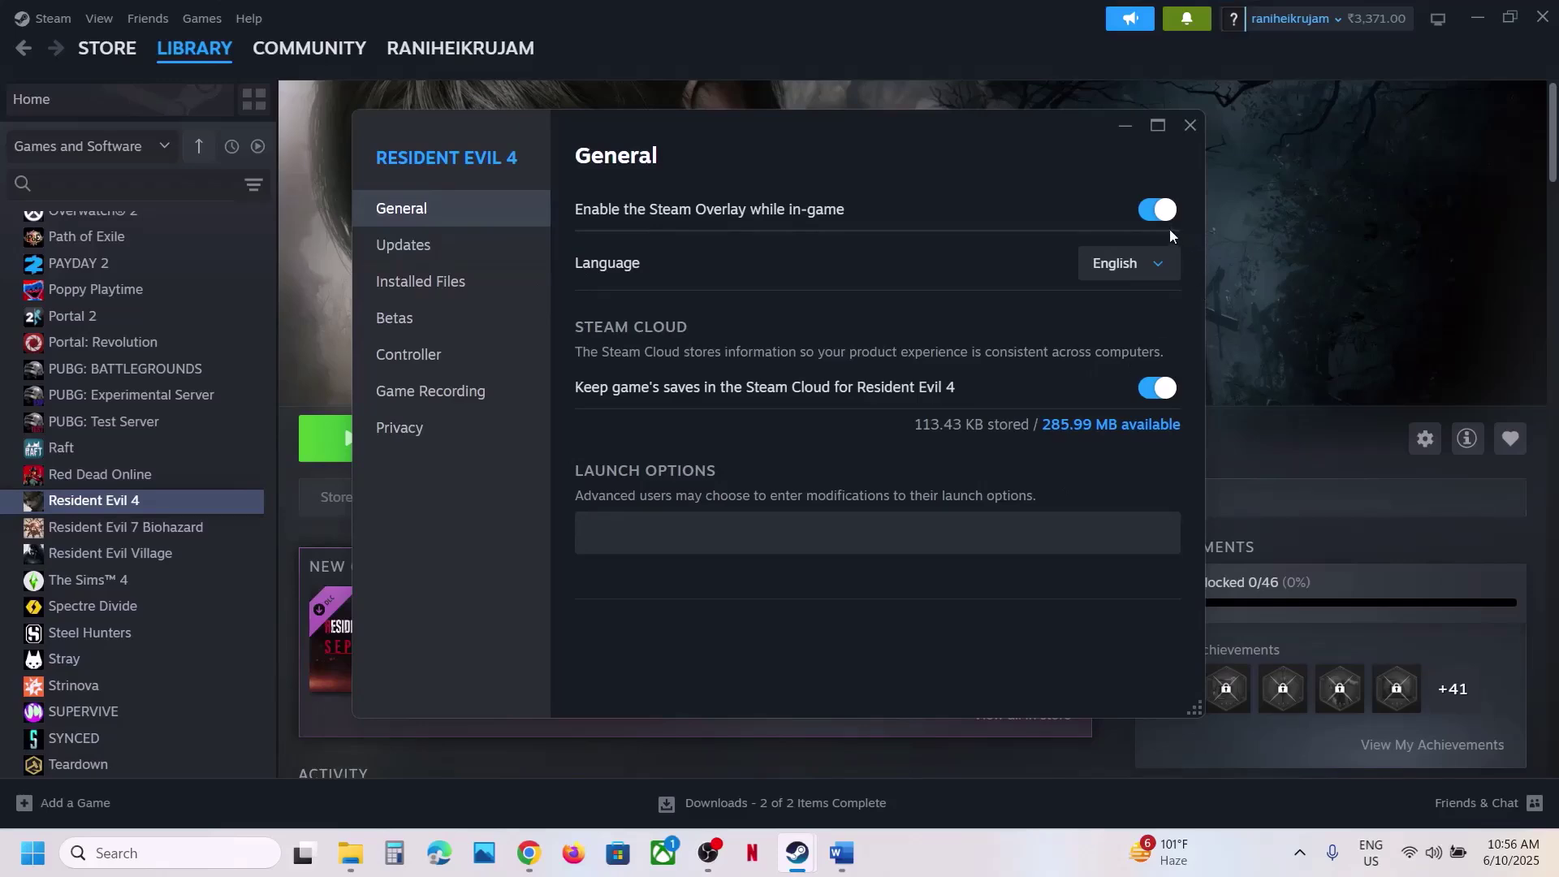
click(1147, 212)
click(1191, 124)
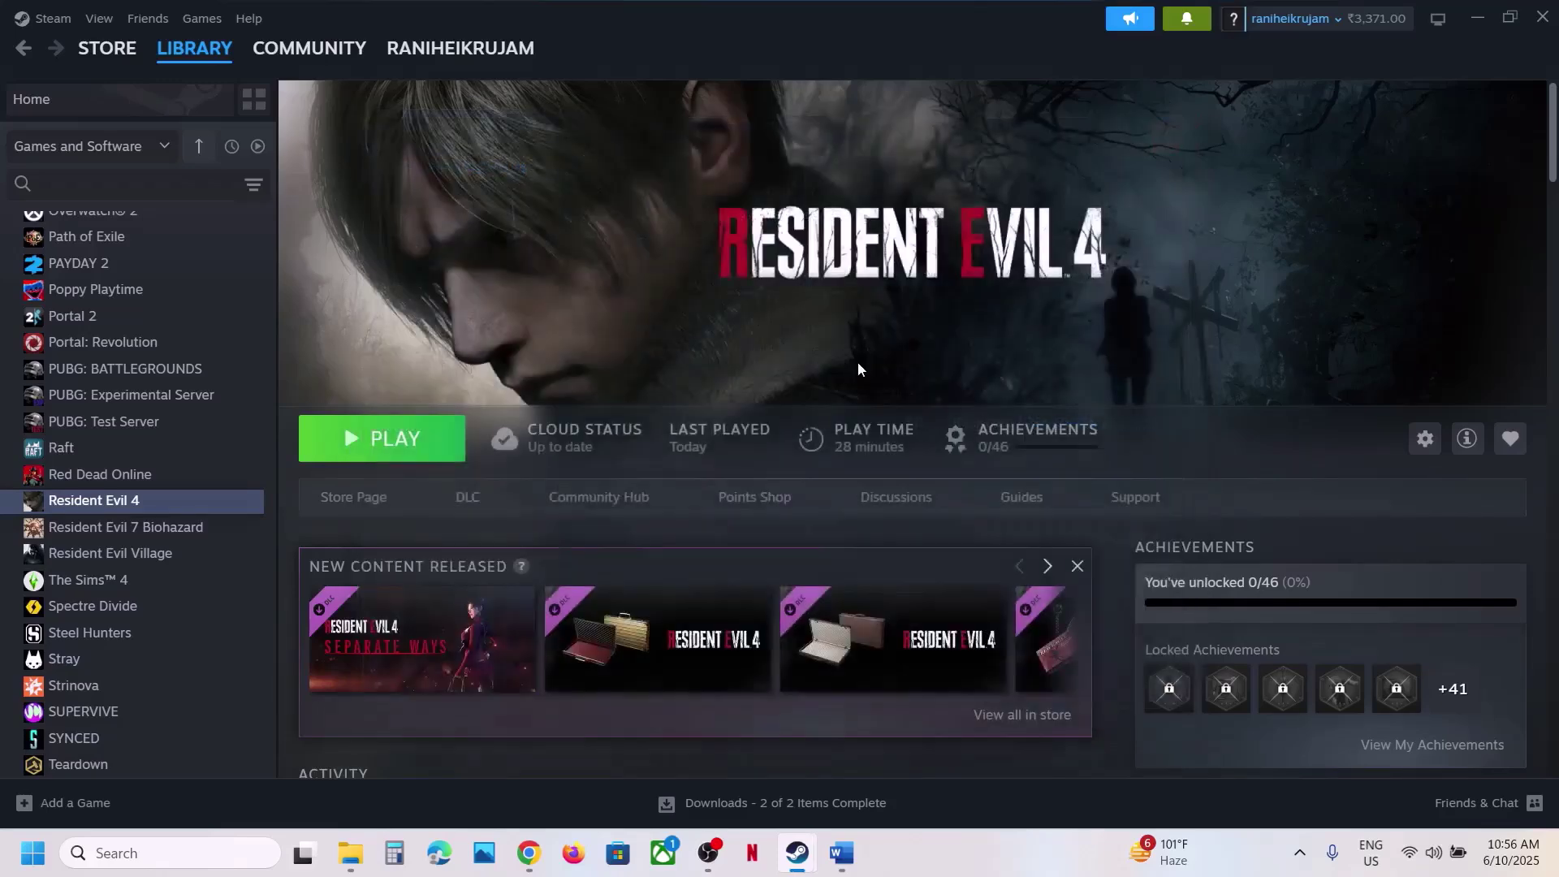
Return to the Word document and review the rest of Step 14 on closing overlay apps and overclocking applications
click(842, 852)
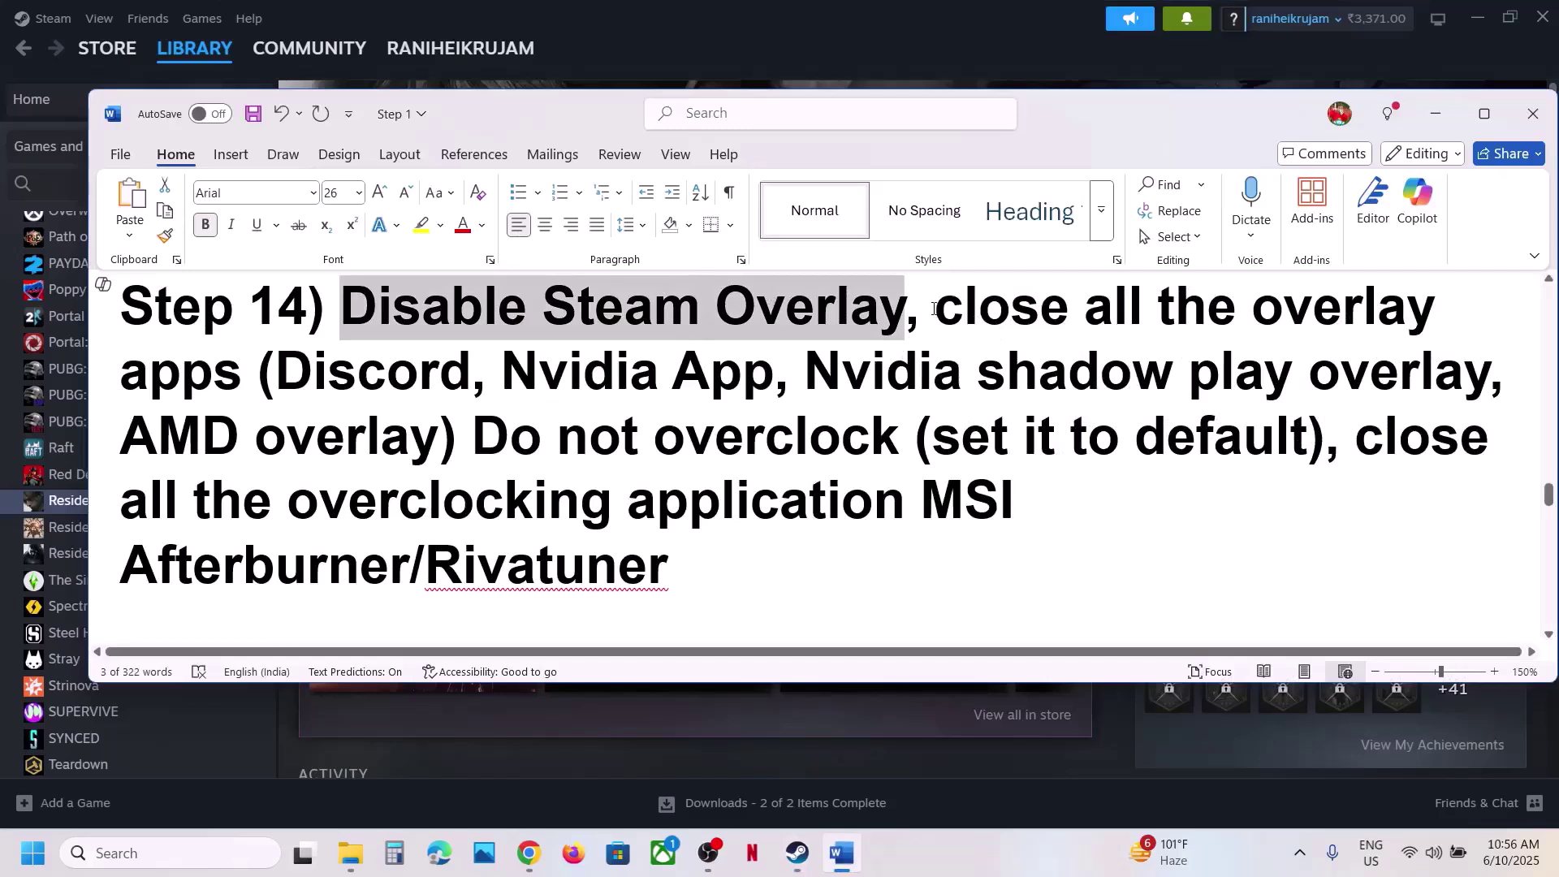
drag(937, 308, 222, 386)
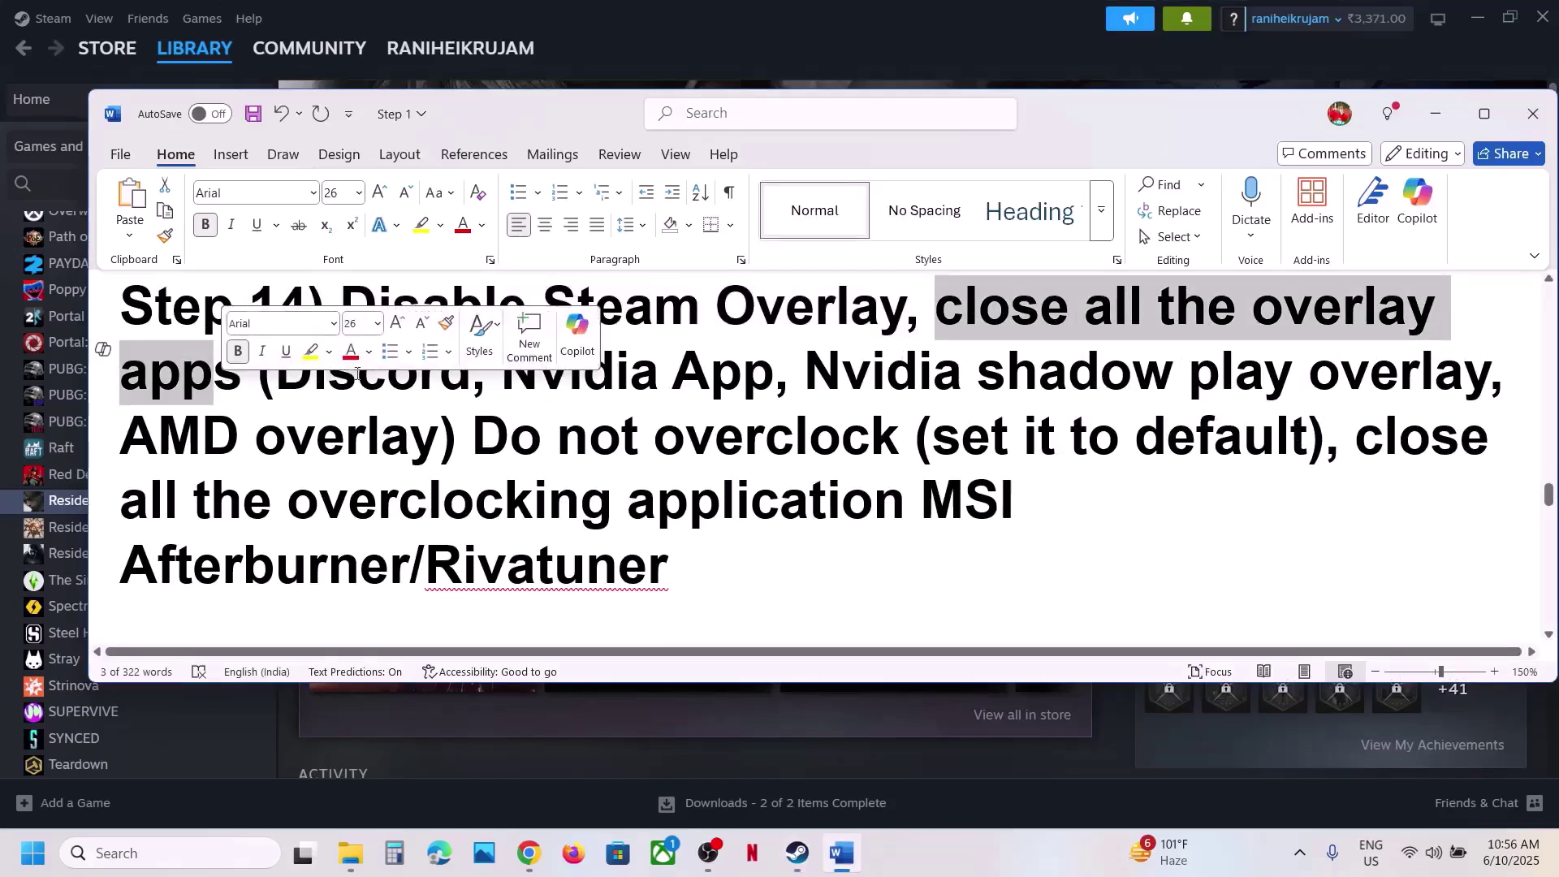
double_click(391, 404)
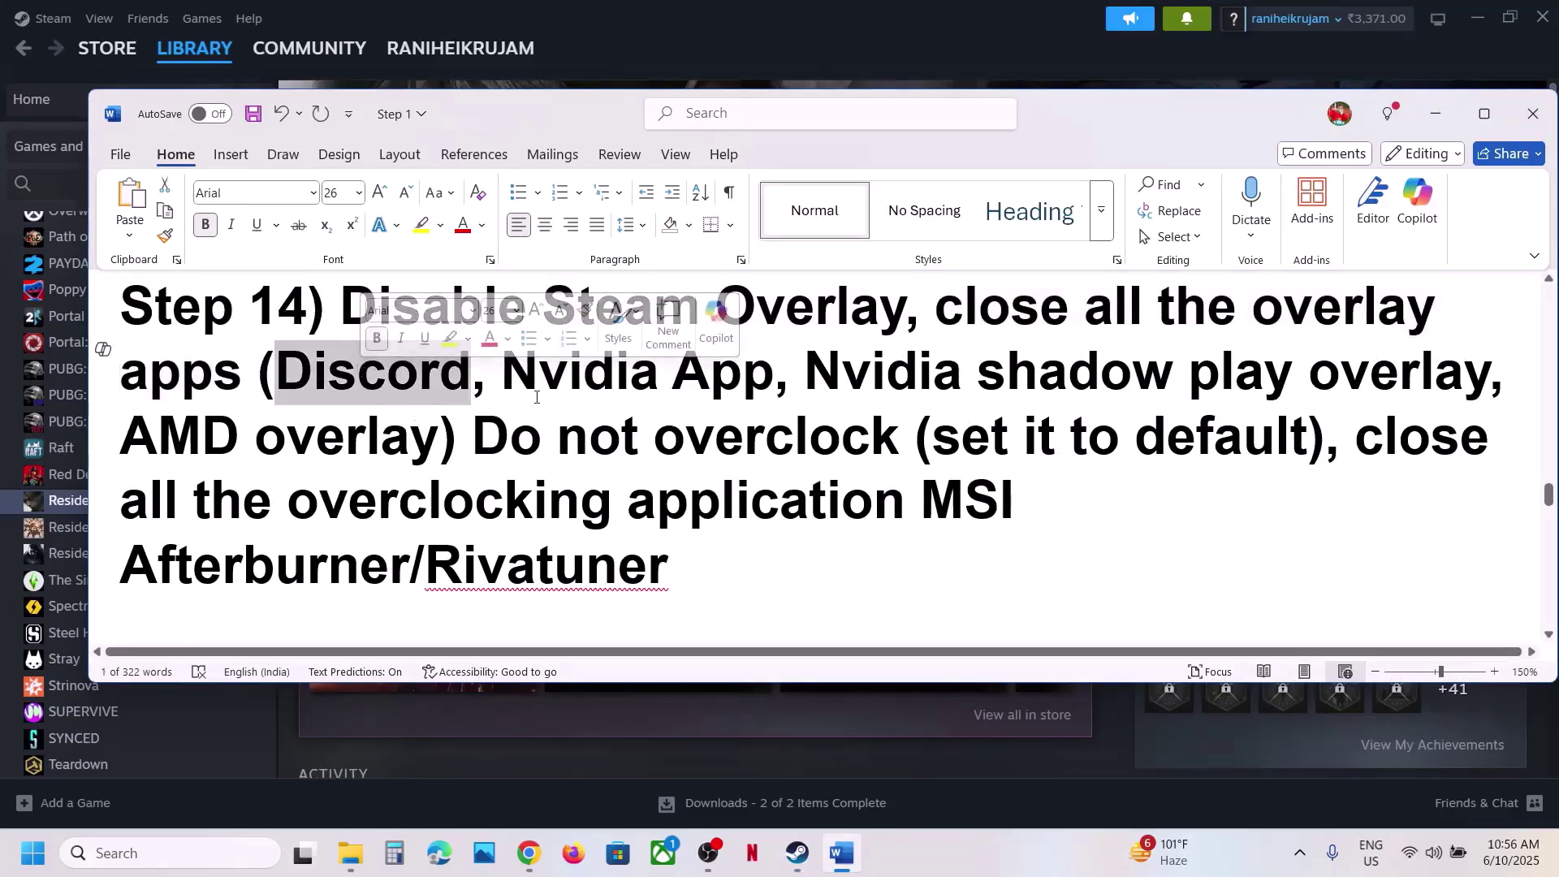
drag(503, 375, 712, 364)
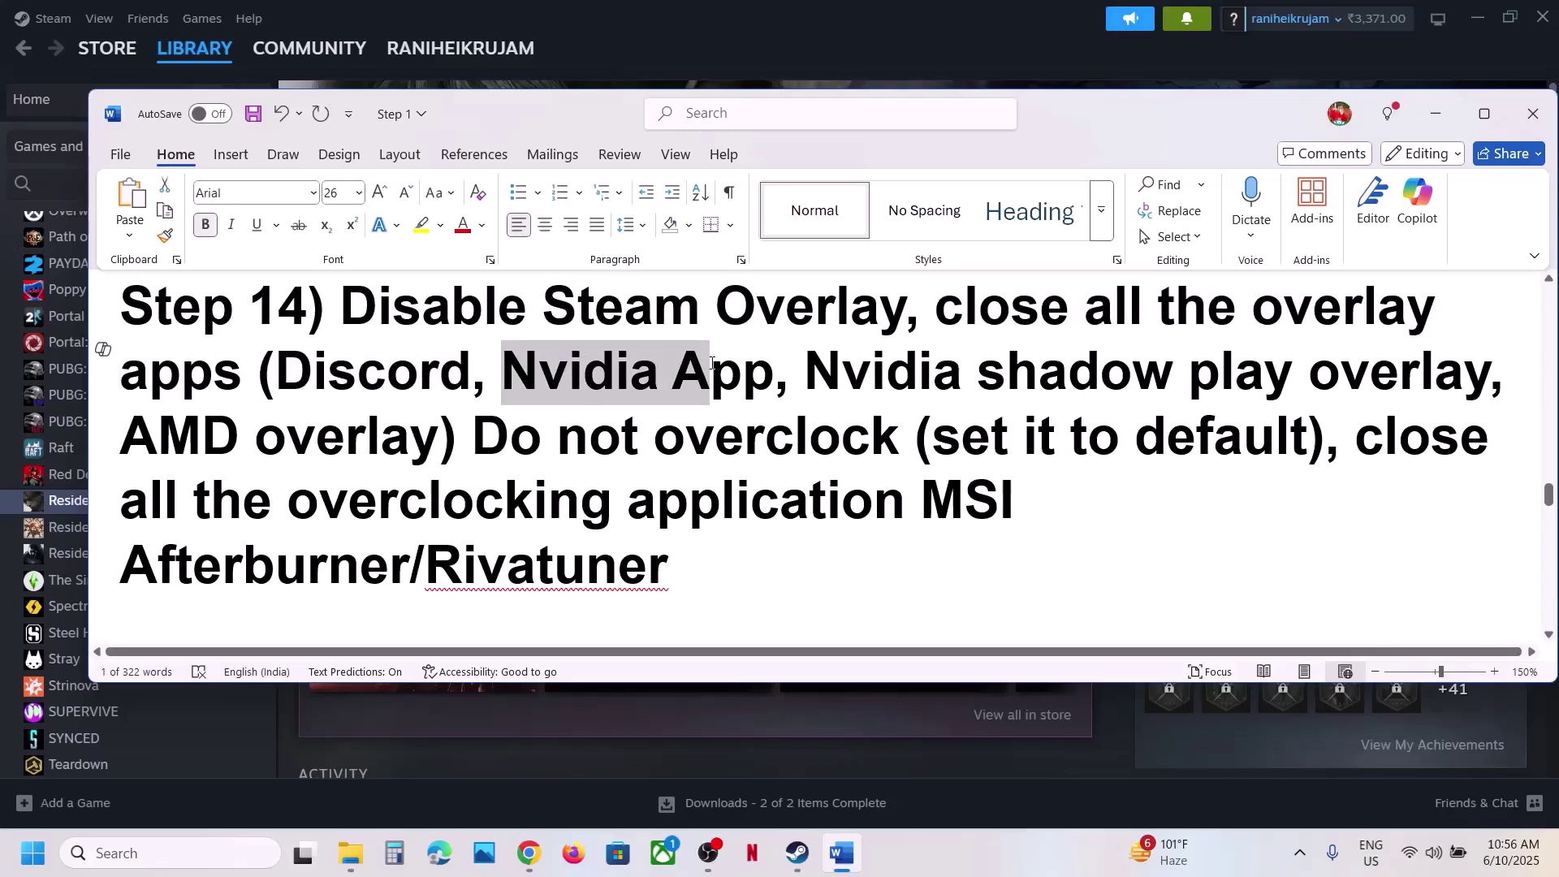
click(743, 374)
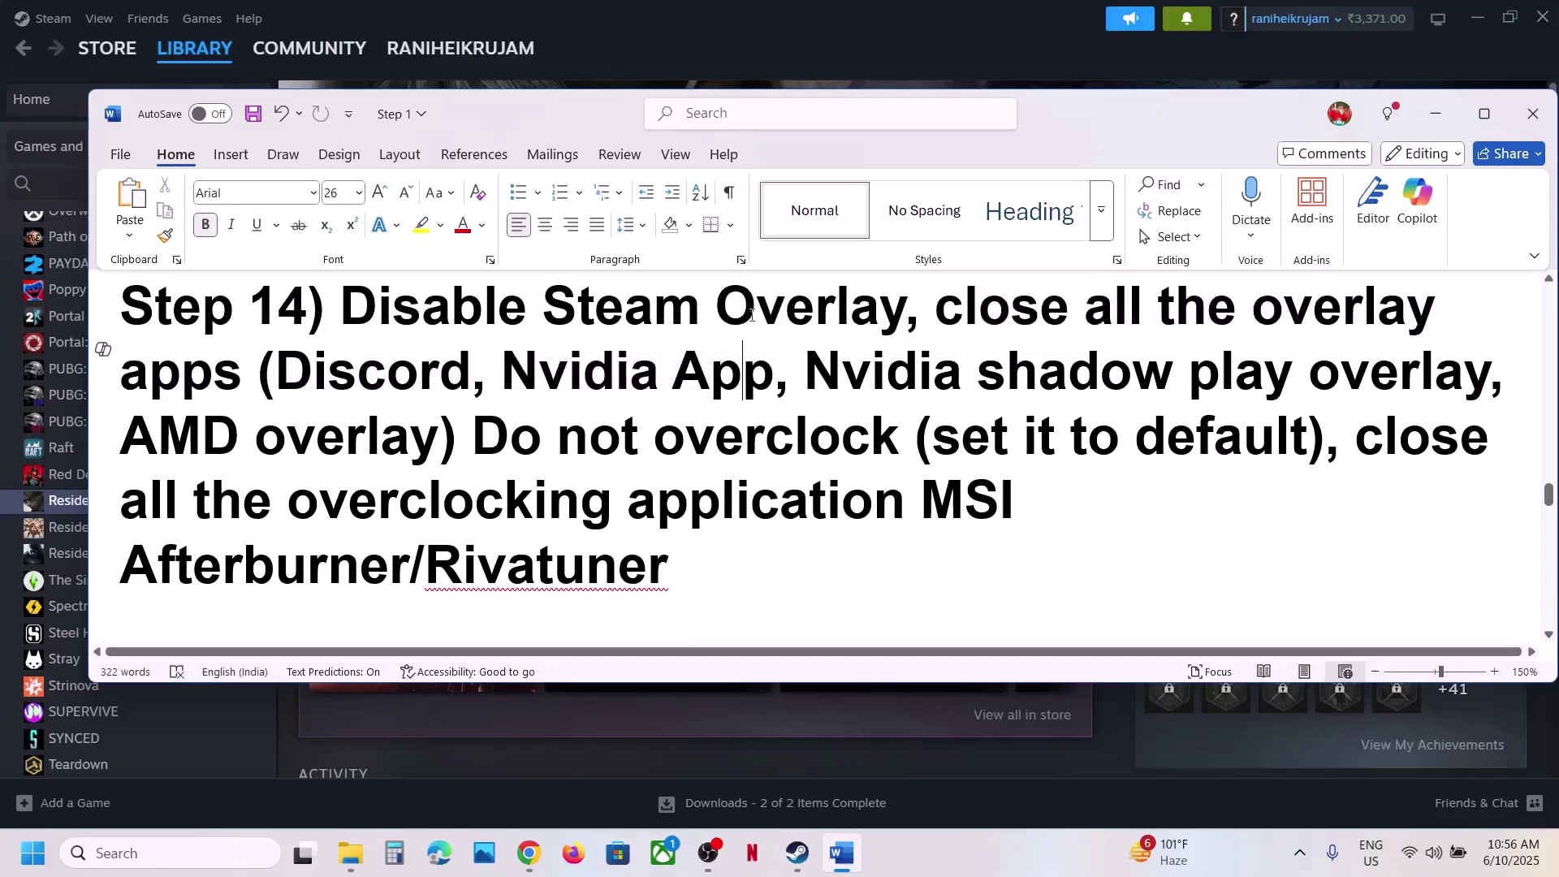
drag(938, 316, 984, 488)
click(488, 439)
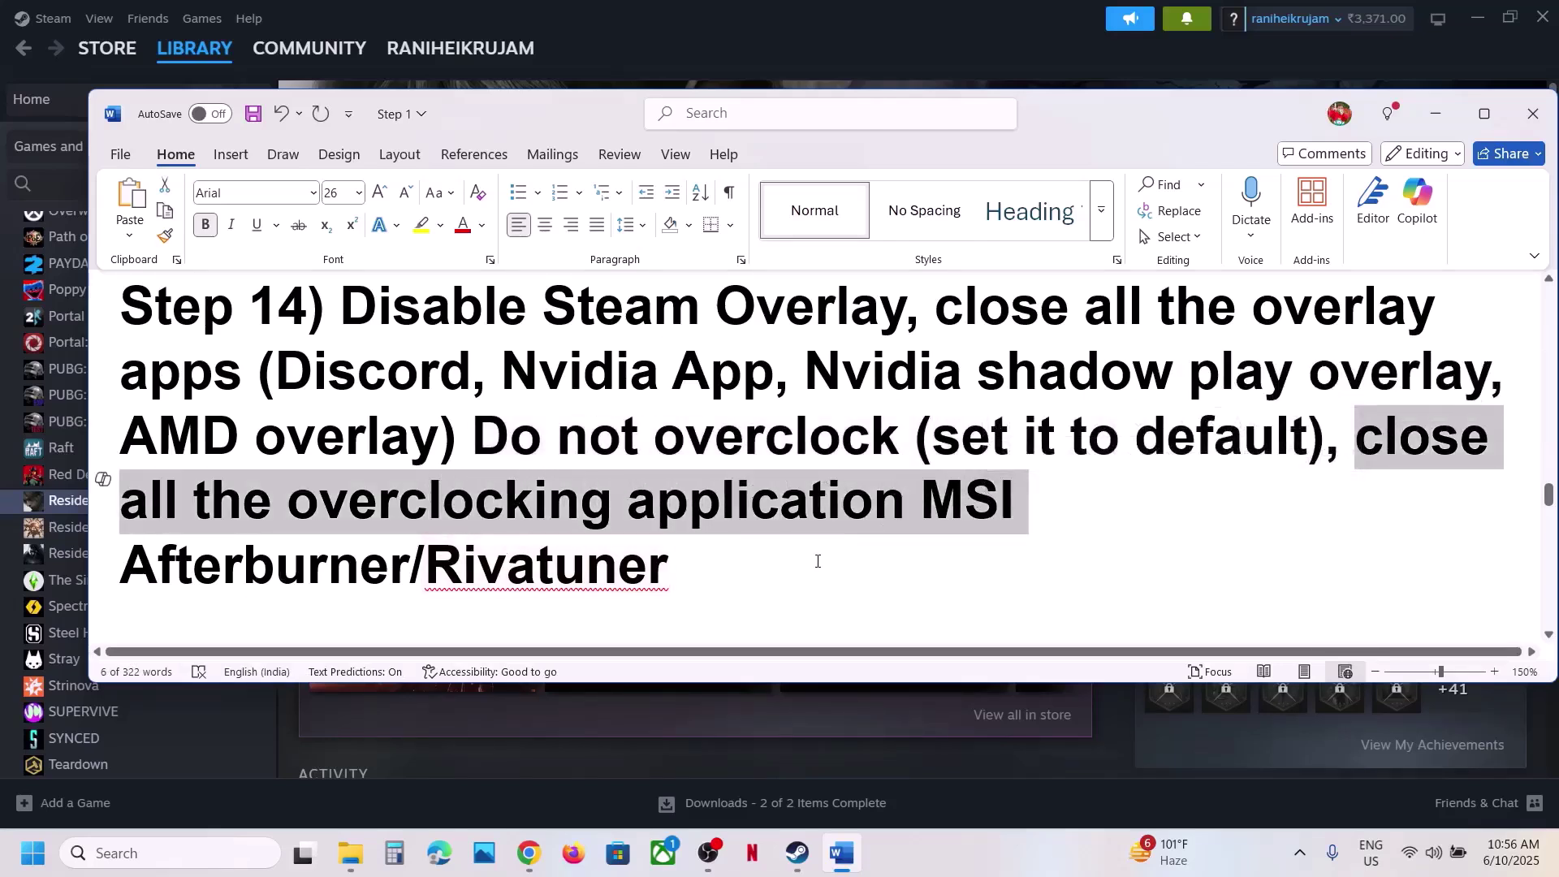
drag(815, 558, 510, 420)
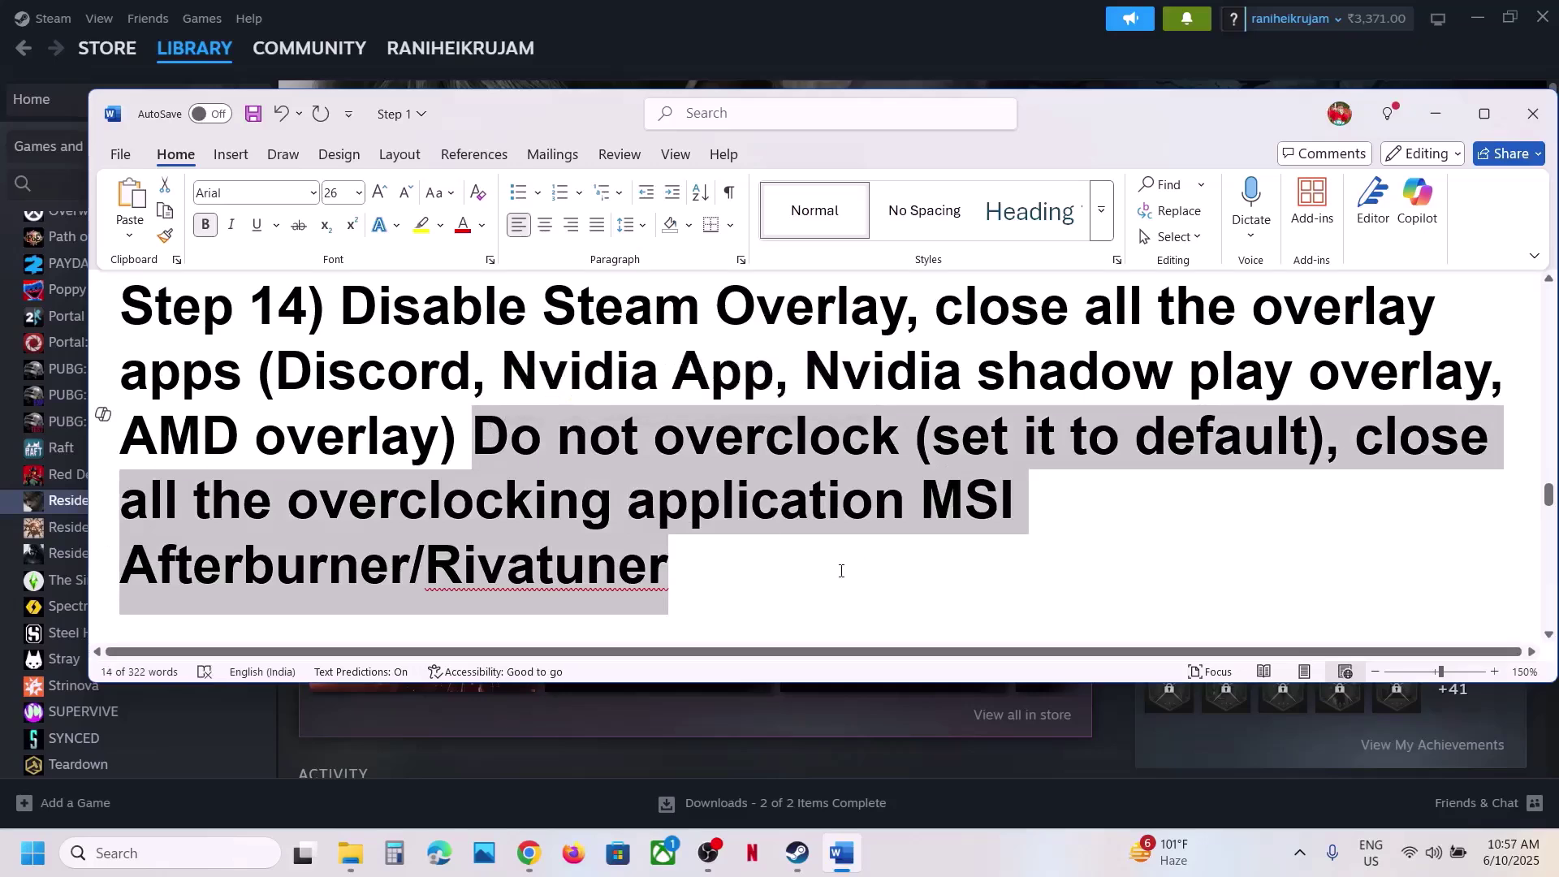
click(740, 568)
double_click(700, 442)
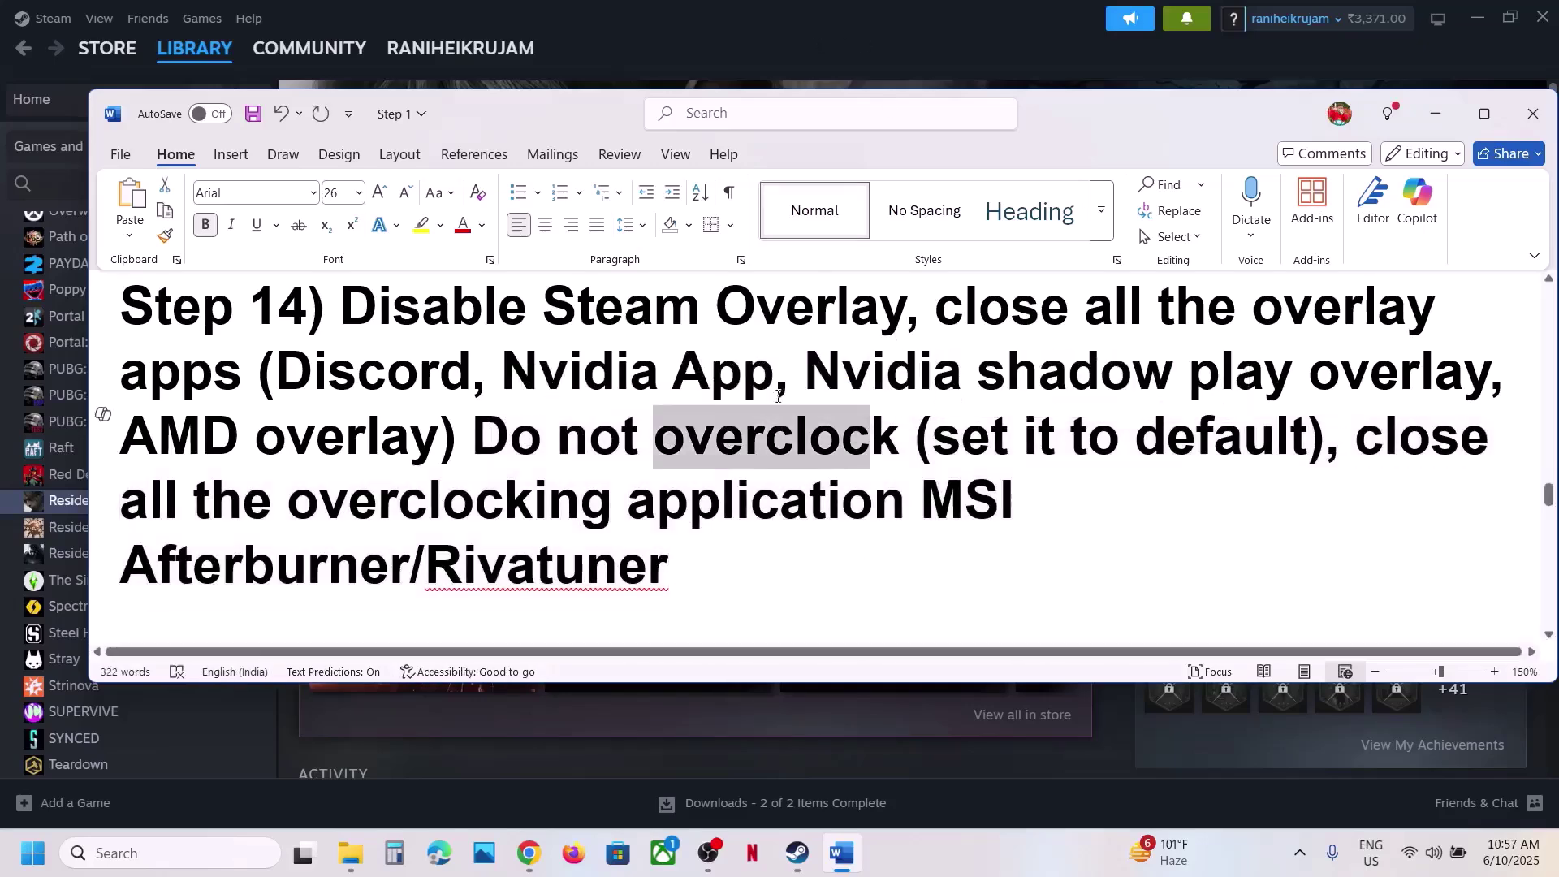
Read Step 15, then locate the option to verify the integrity of game files in Resident Evil 4's Steam properties
scroll(650, 455, down, 5)
drag(341, 443, 1166, 436)
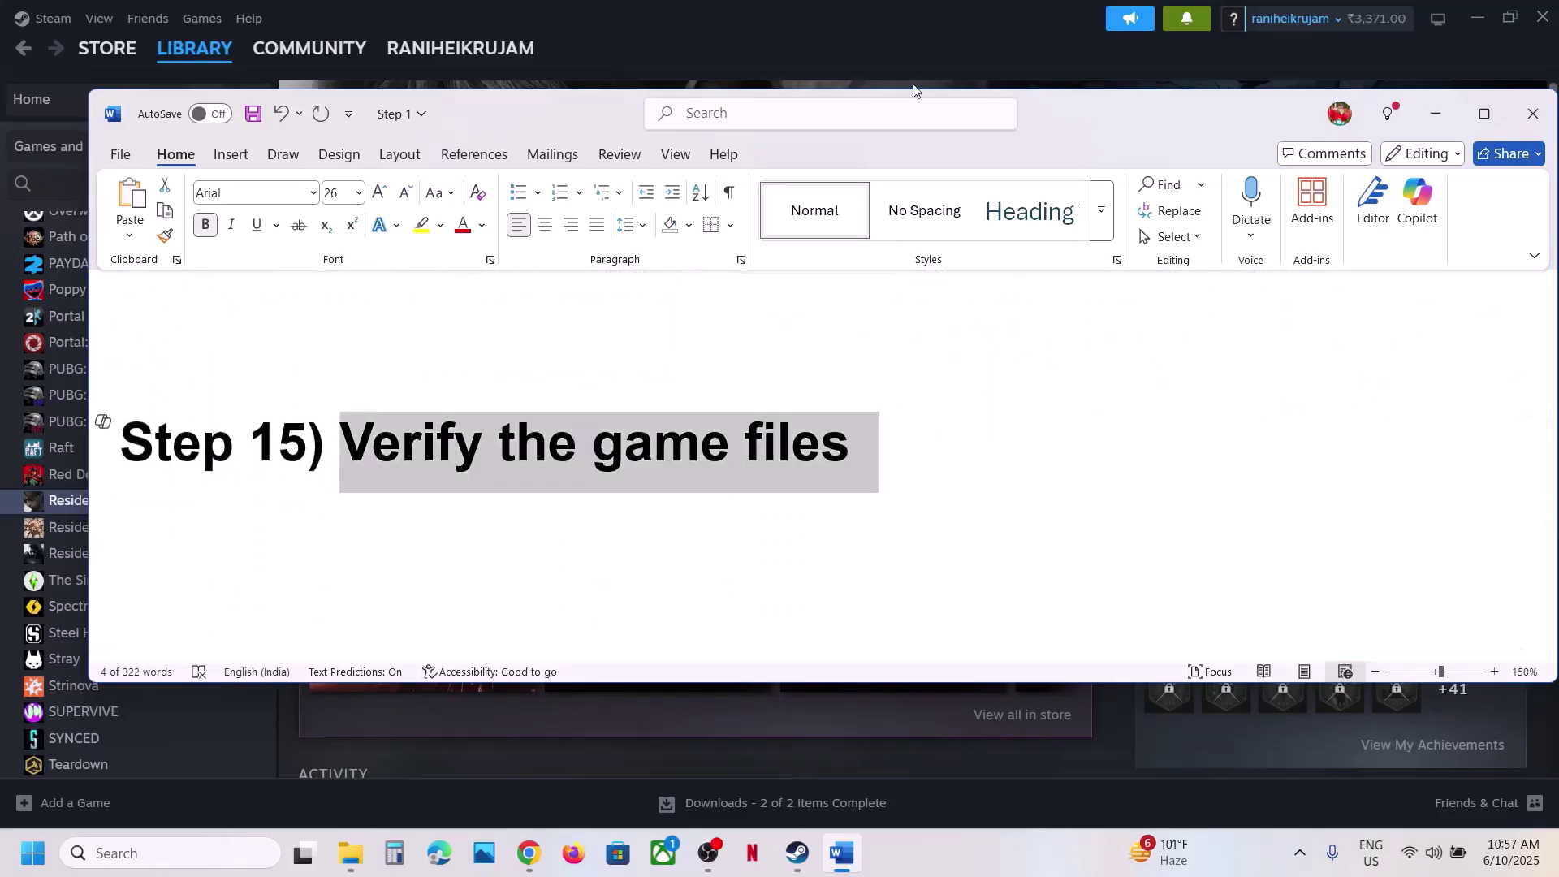
click(584, 84)
right_click(93, 502)
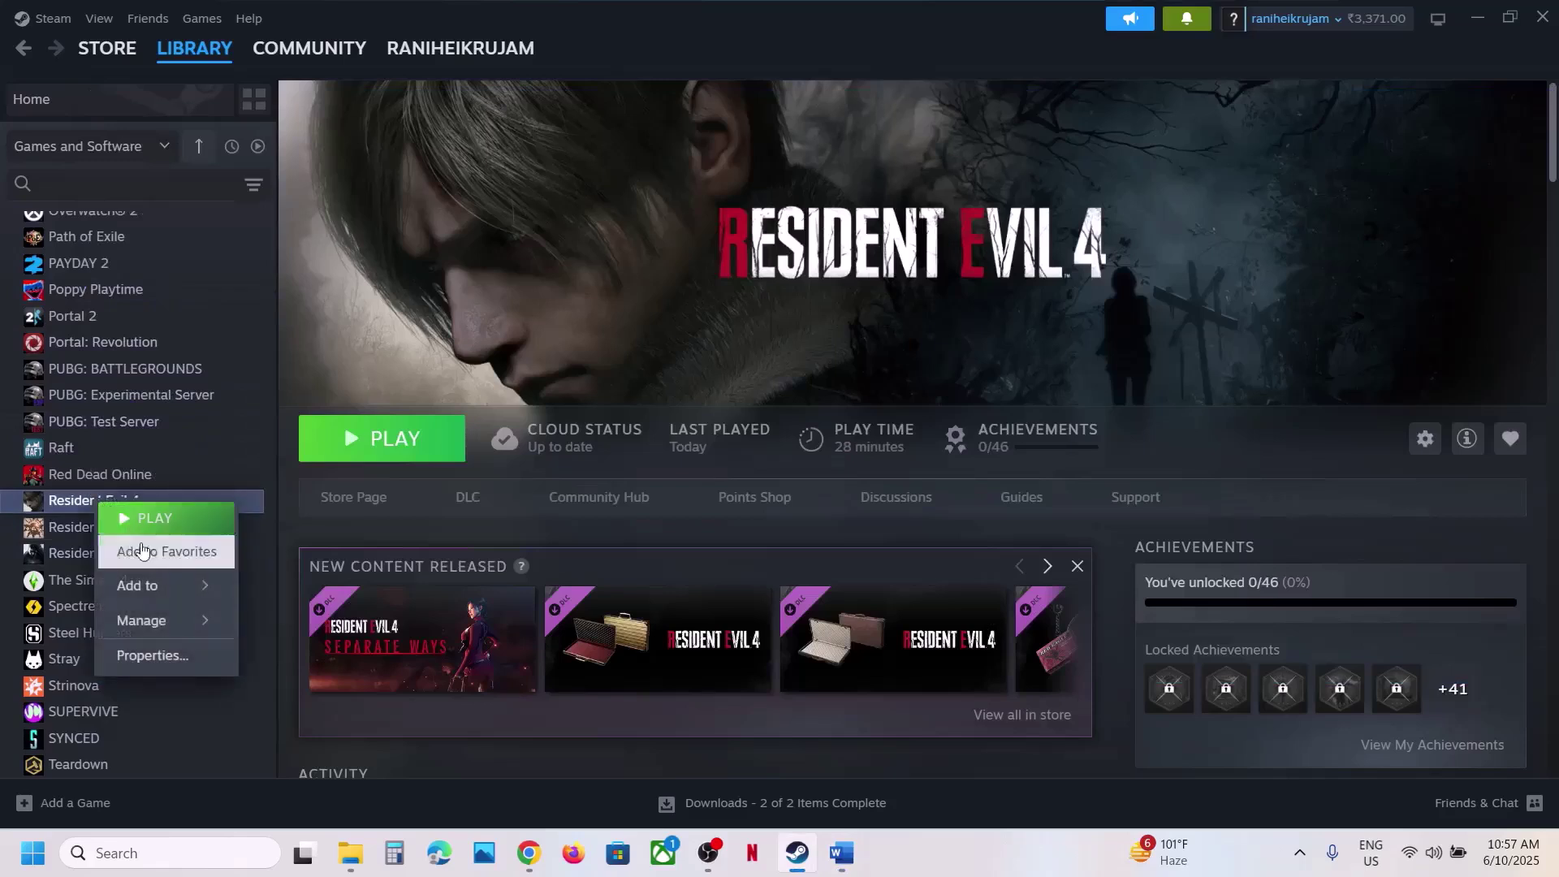
click(158, 658)
click(439, 282)
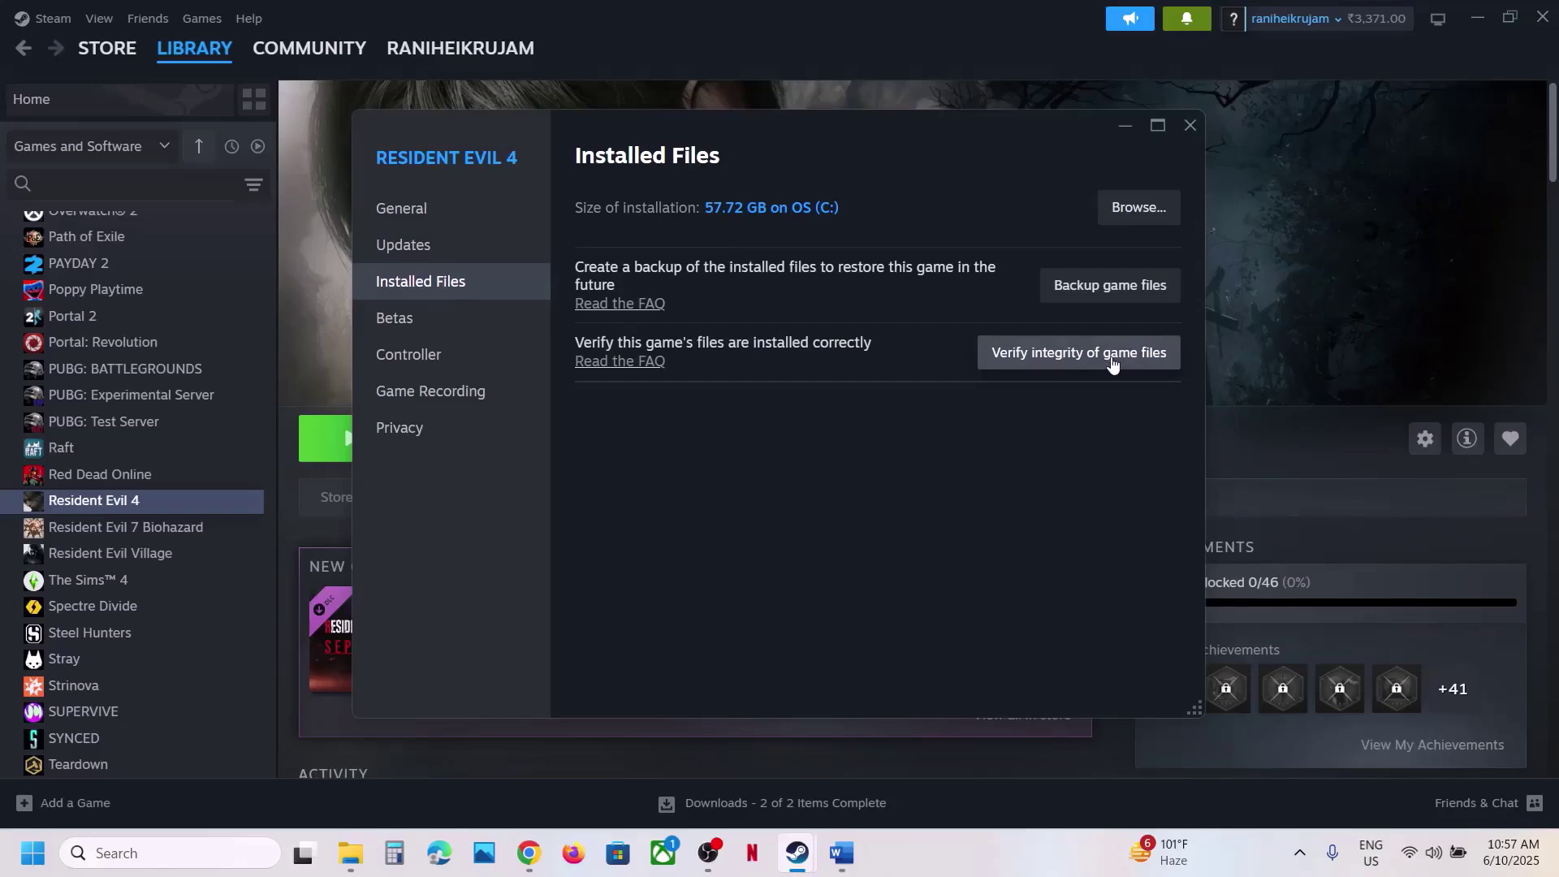
click(1190, 125)
Copy the Visual C++ link from Step 16 in the Word document and open it in a new Chrome tab
click(841, 853)
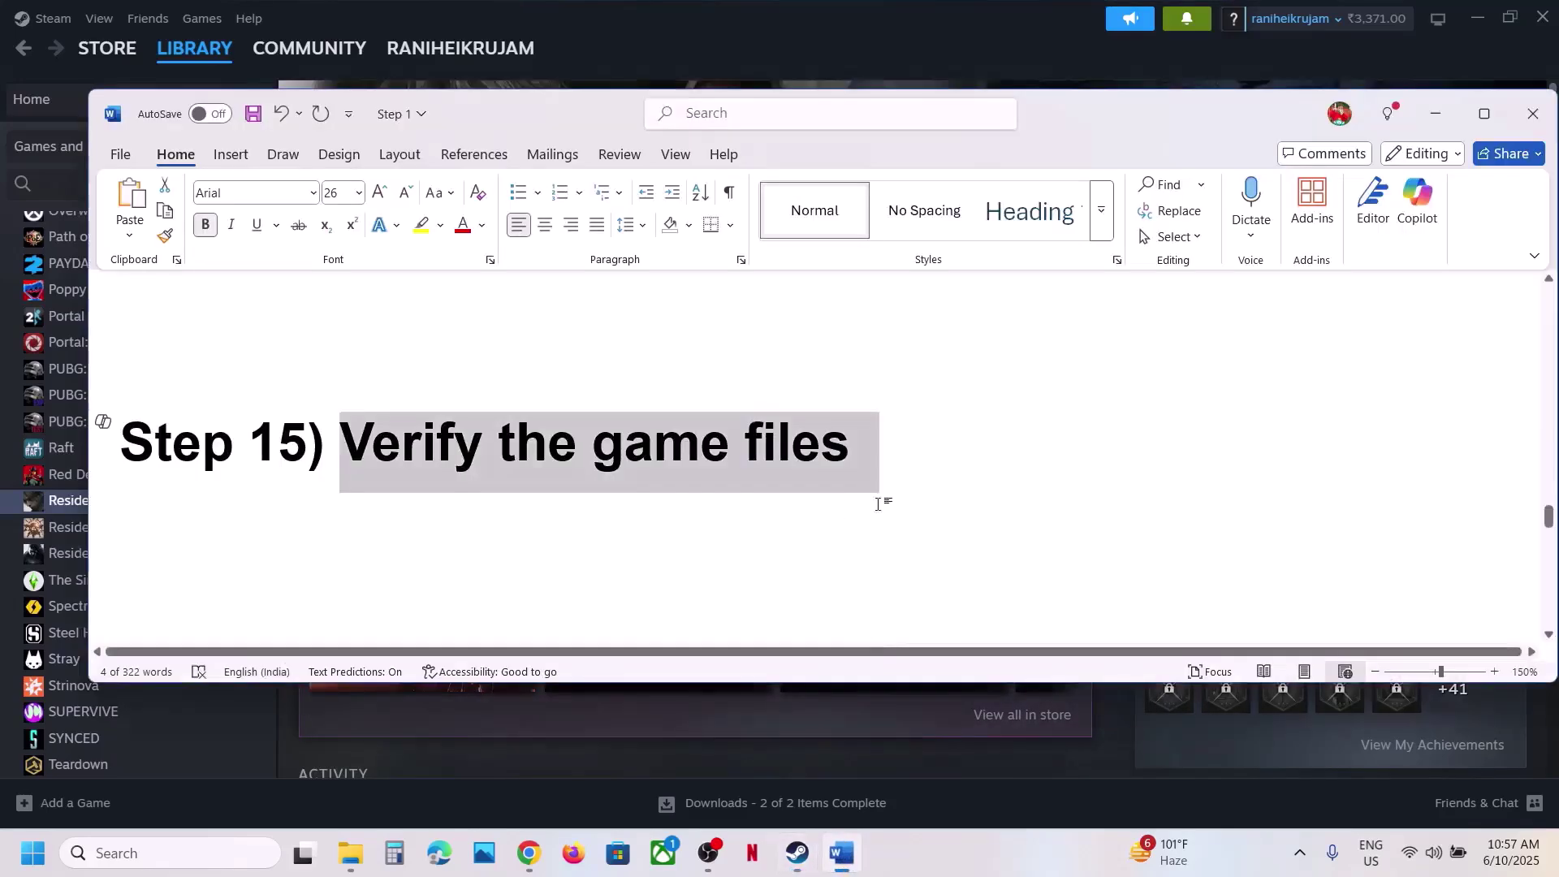
scroll(686, 550, down, 2)
scroll(686, 550, down, 2)
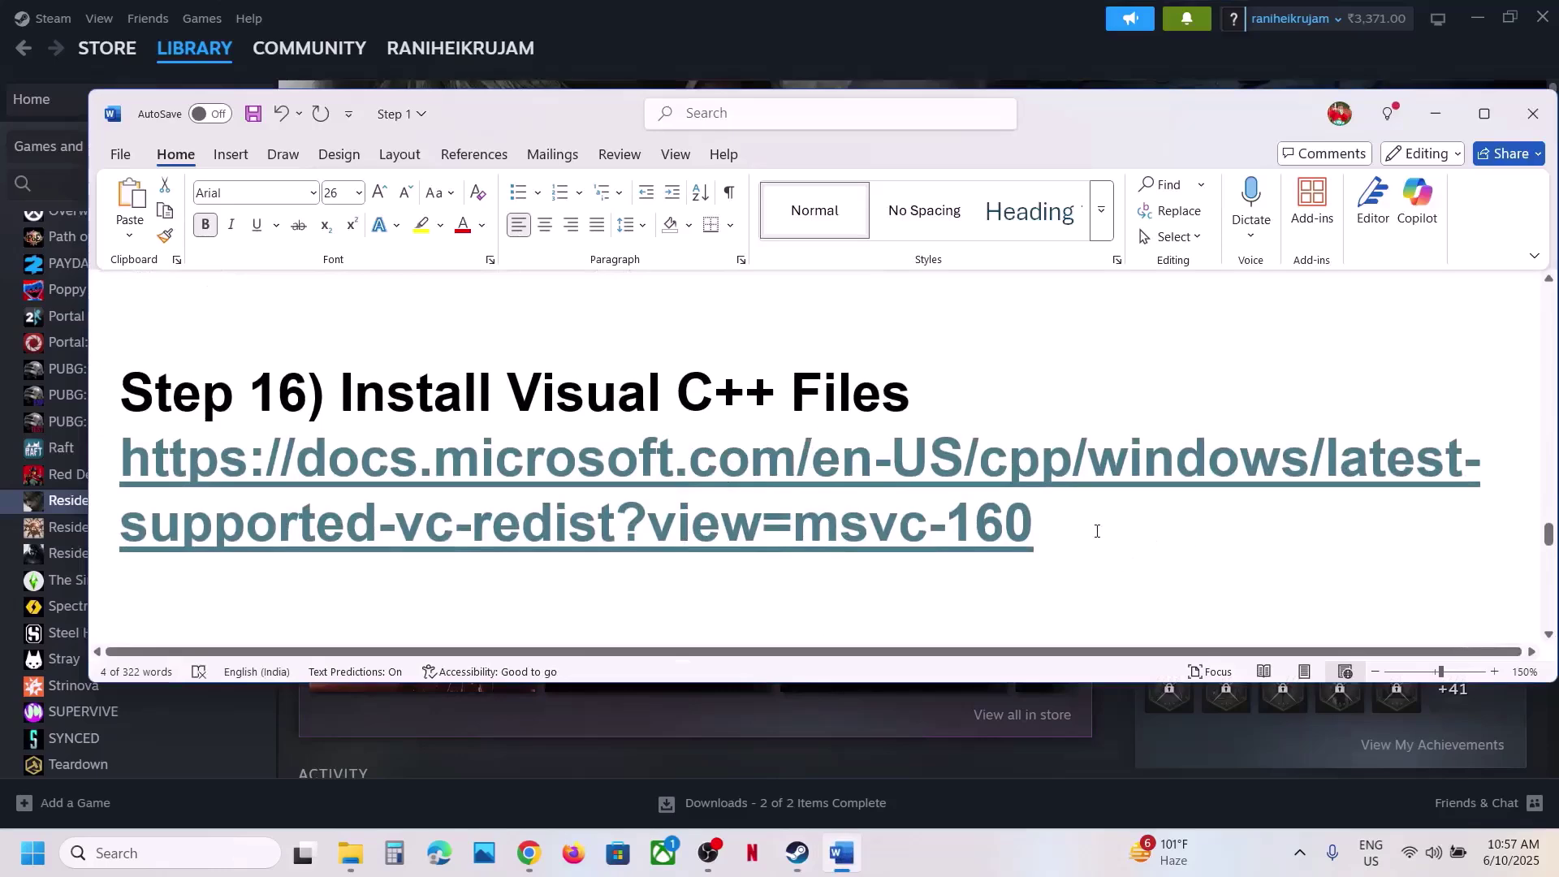
double_click(99, 497)
key(ctrl+c)
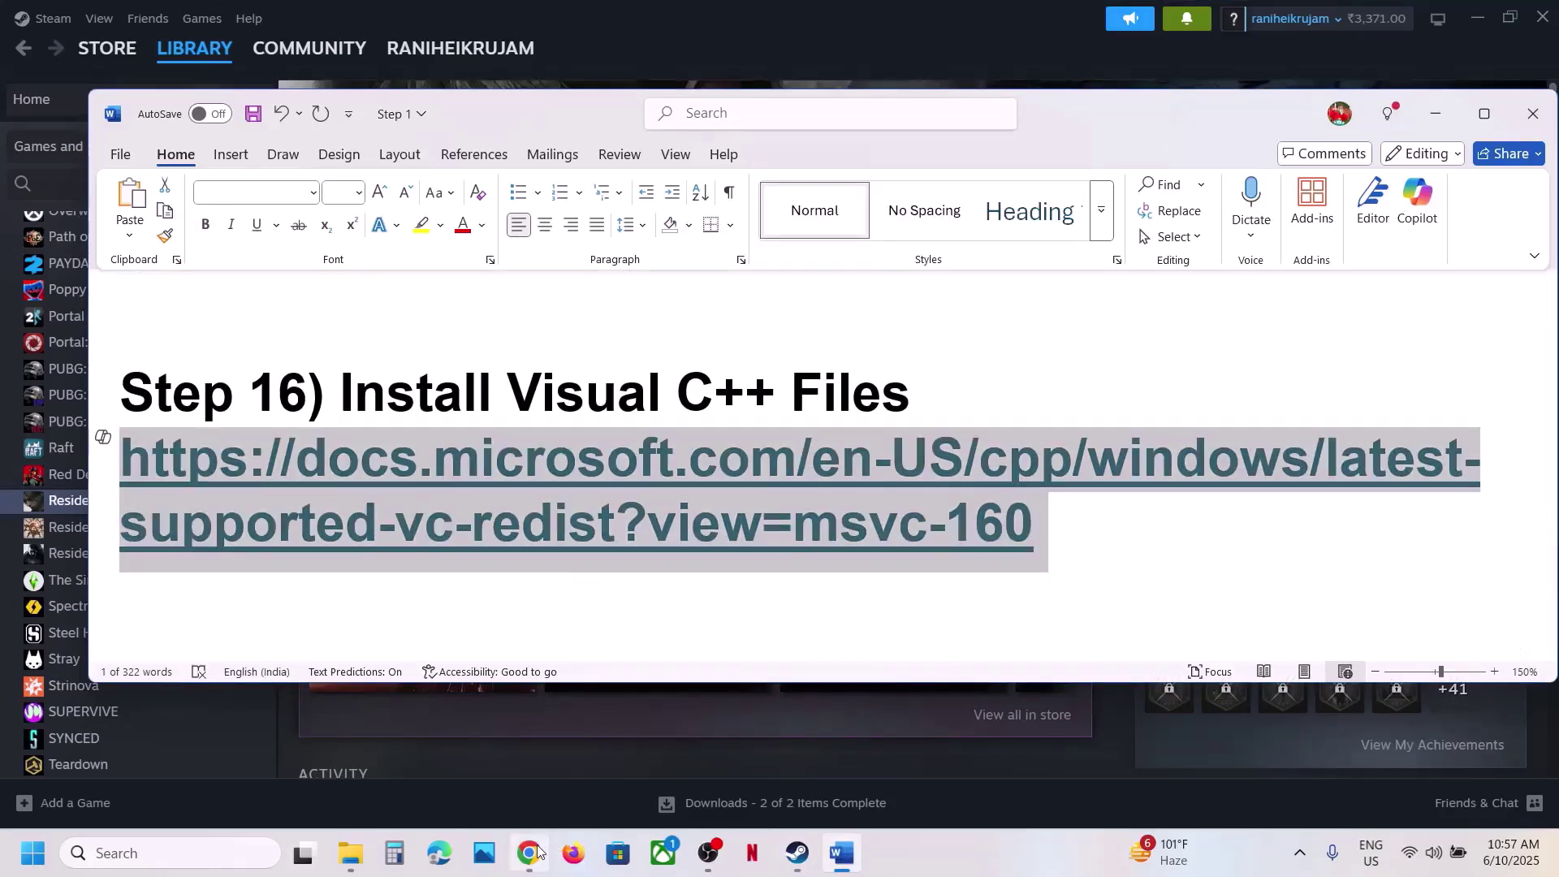
click(530, 853)
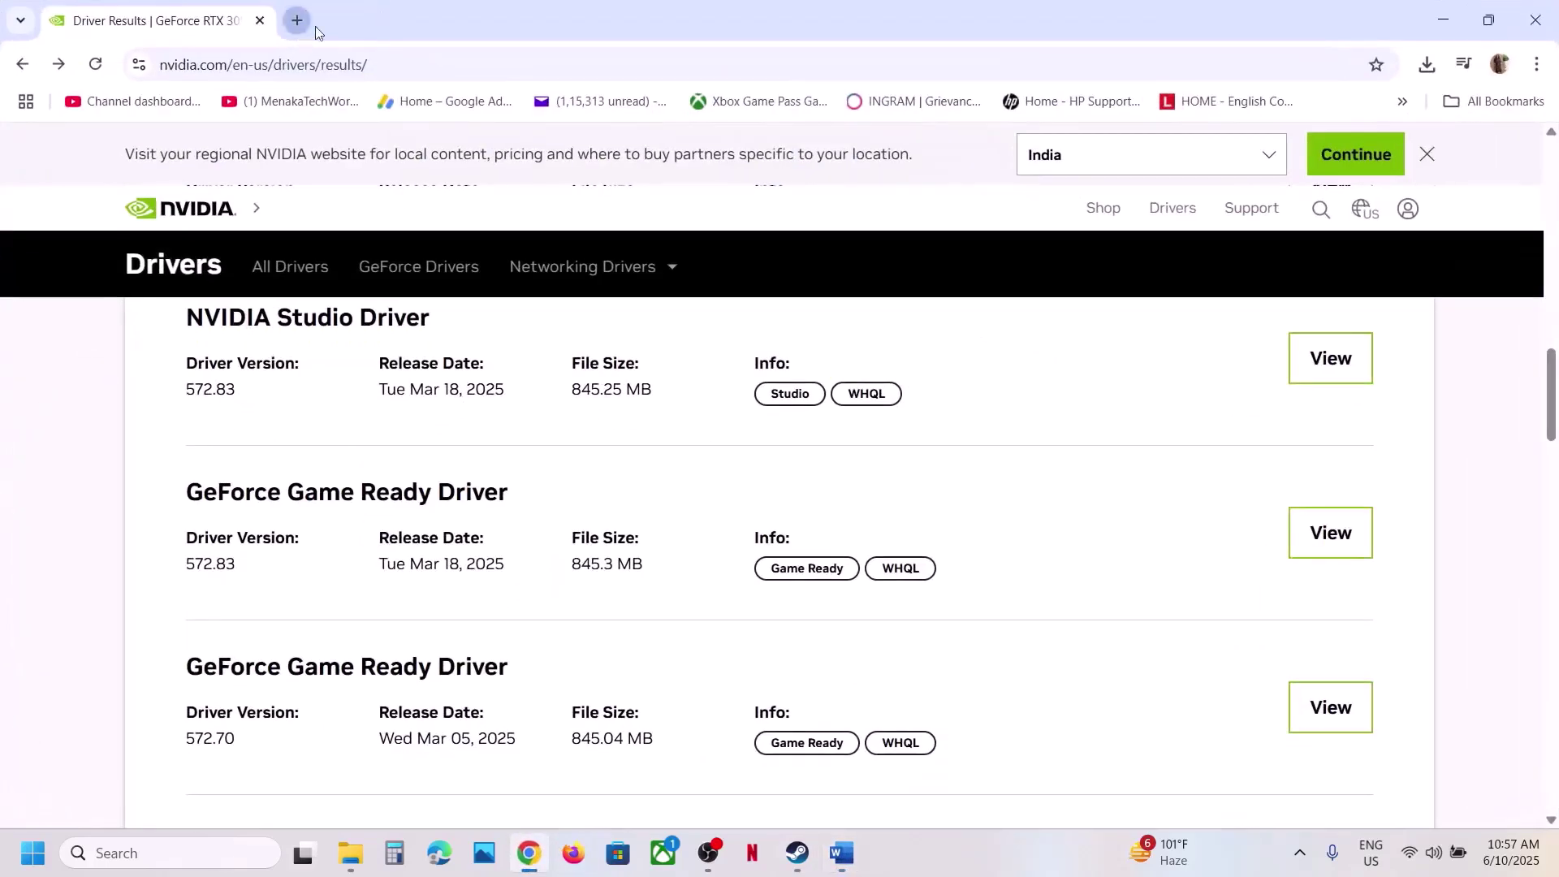
click(316, 28)
key(ctrl+v)
key(Return)
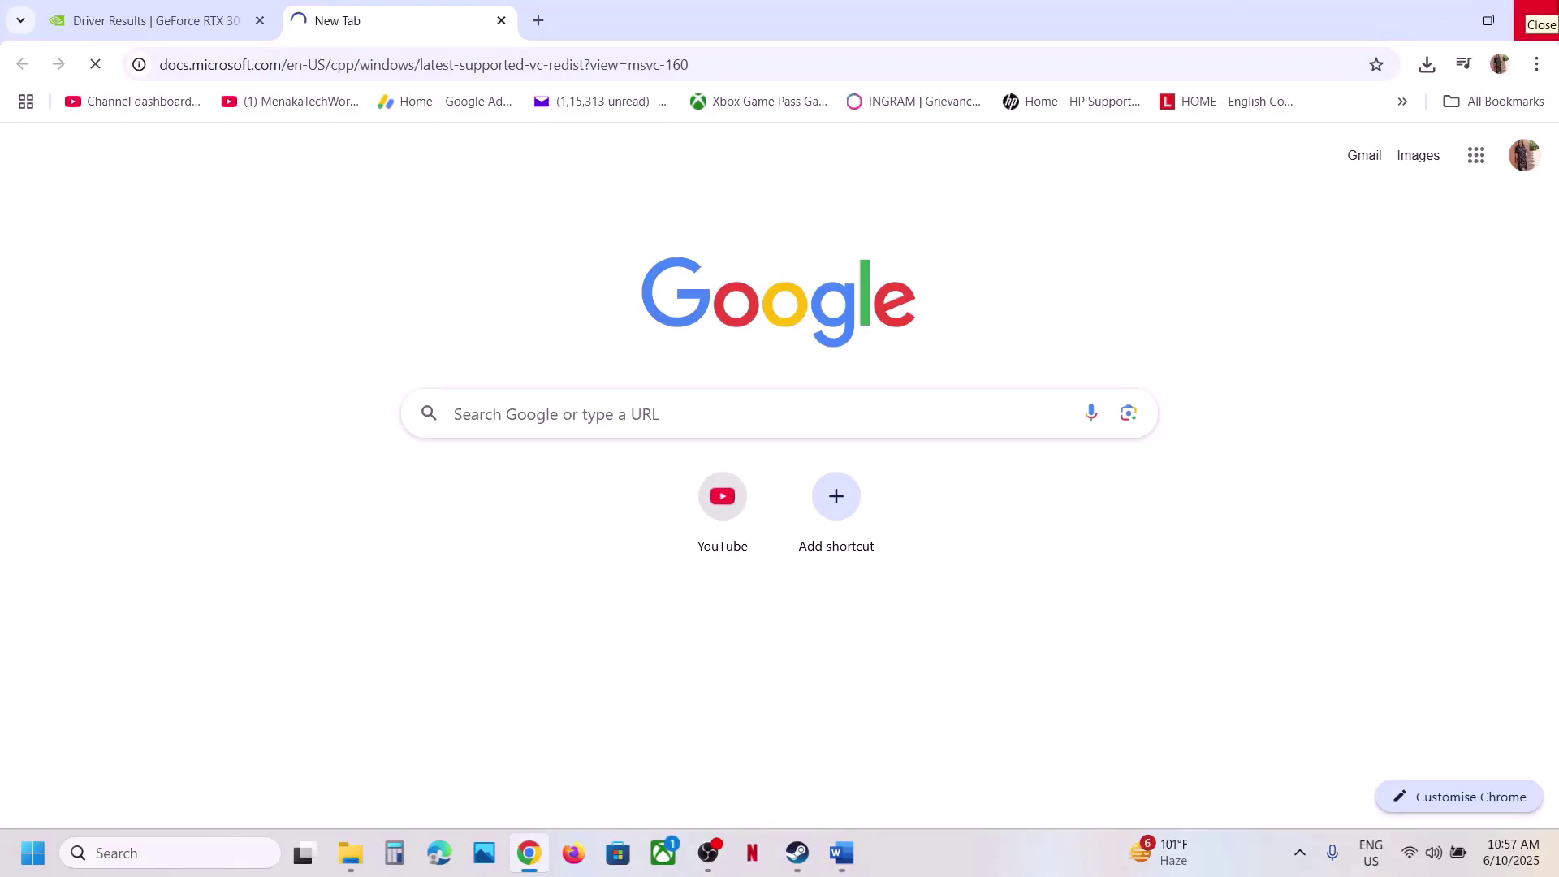
Download the X86 Visual C++ Redistributable from the latest version table and try to repair its installation
scroll(958, 365, down, 8)
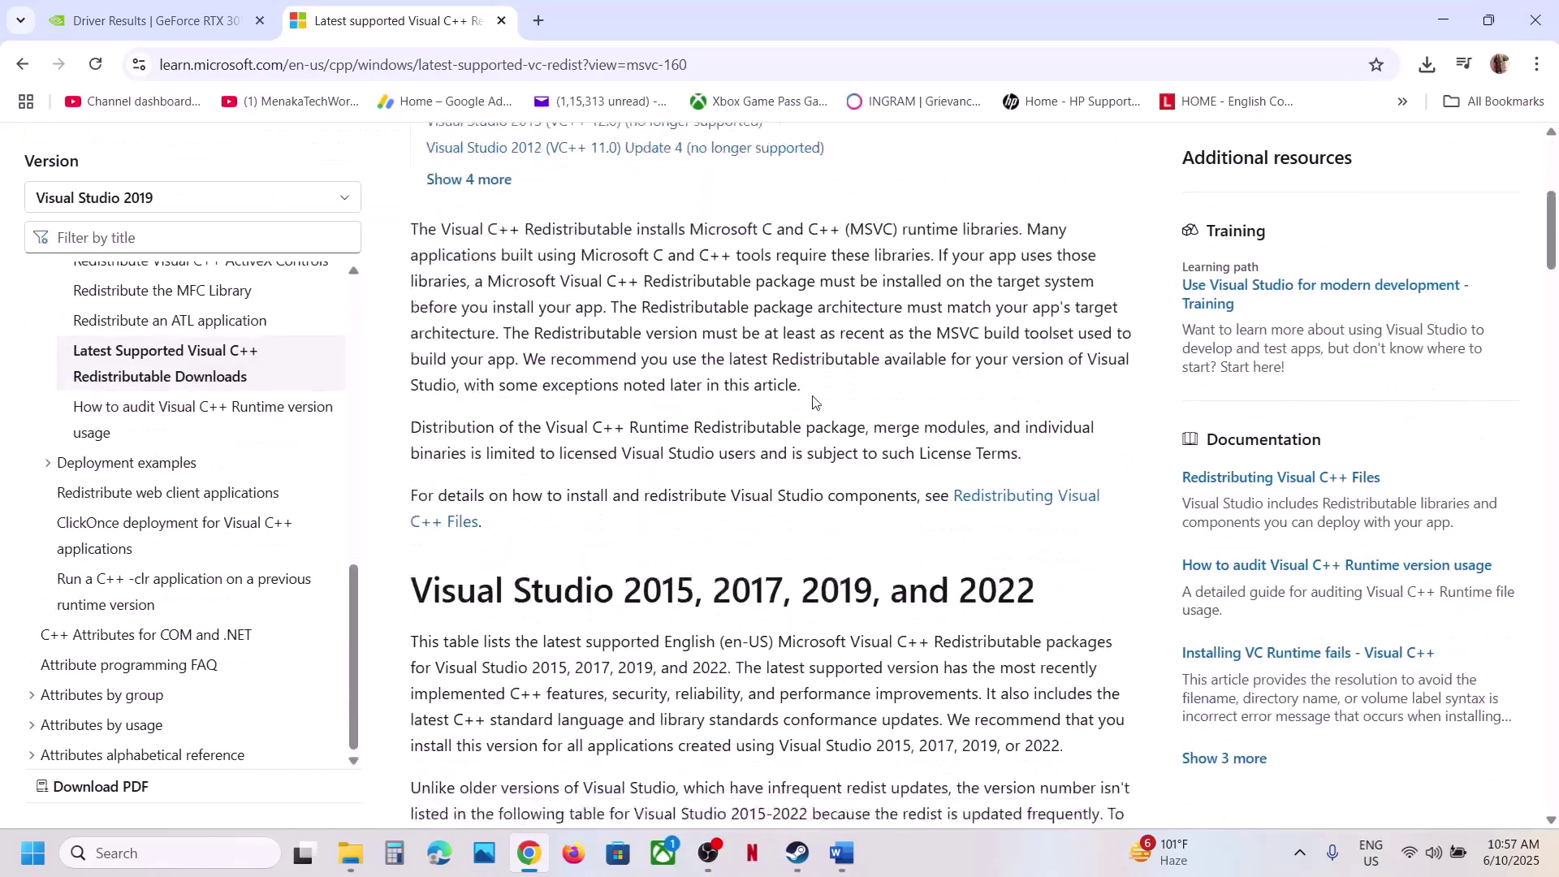
drag(504, 341, 812, 824)
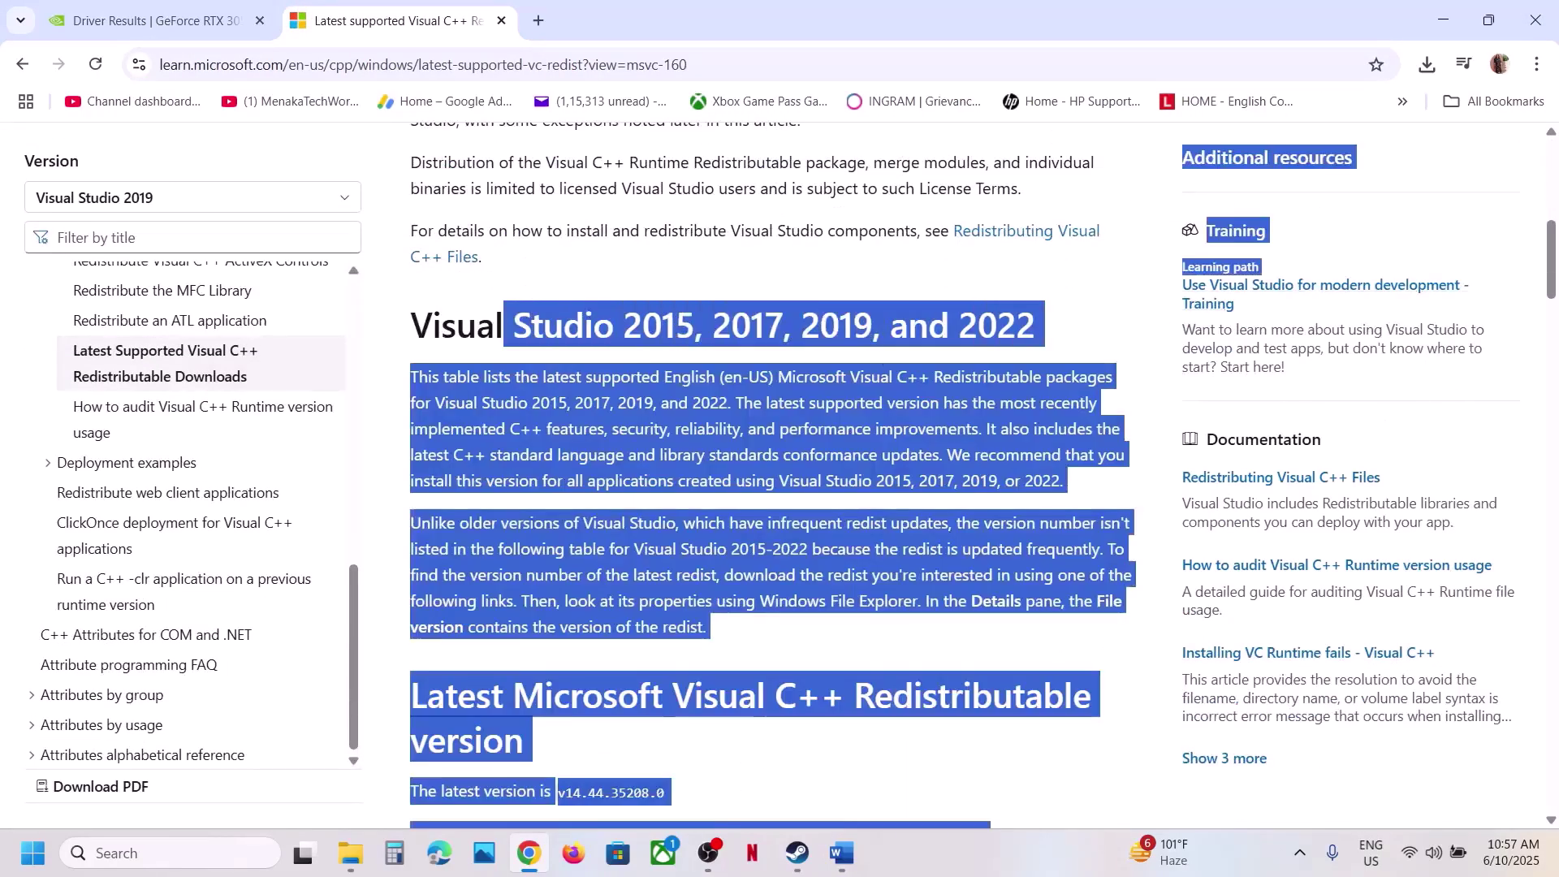
click(658, 509)
scroll(438, 516, down, 6)
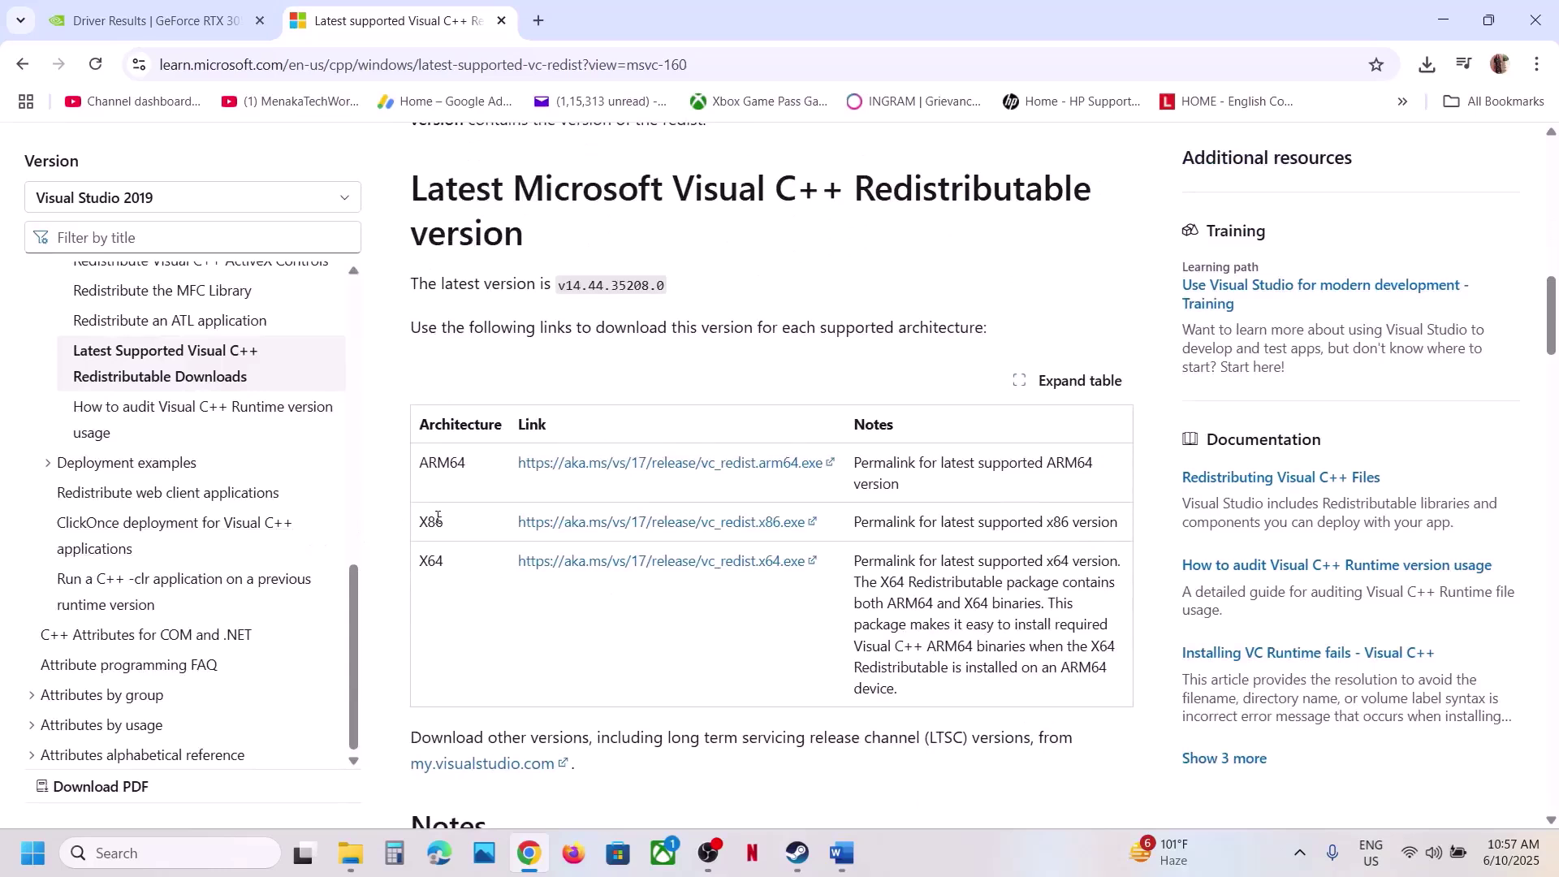
double_click(438, 517)
click(698, 524)
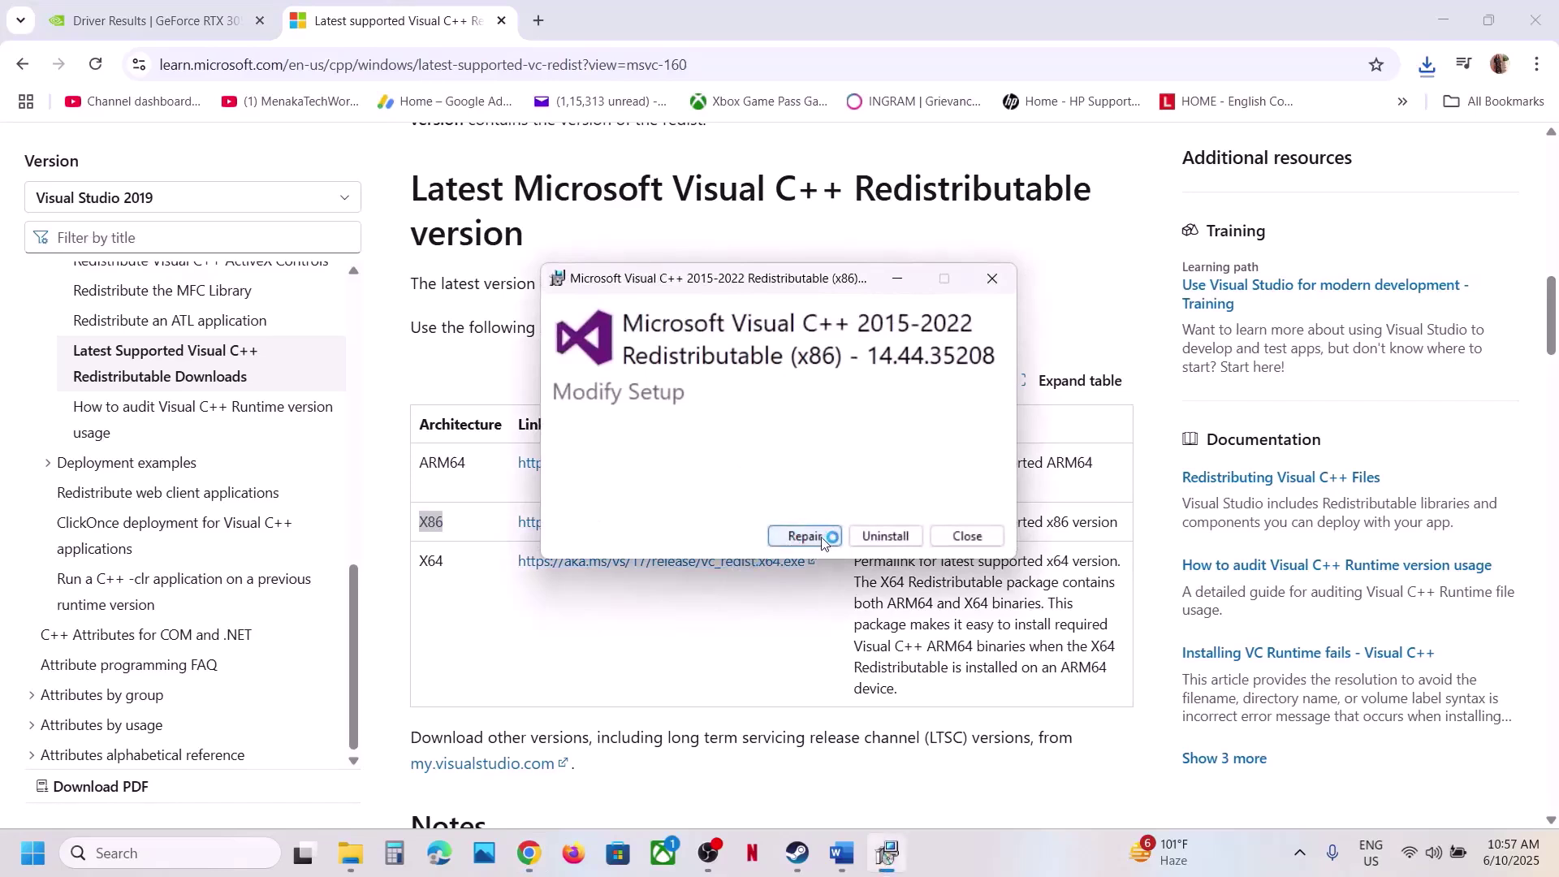
click(807, 537)
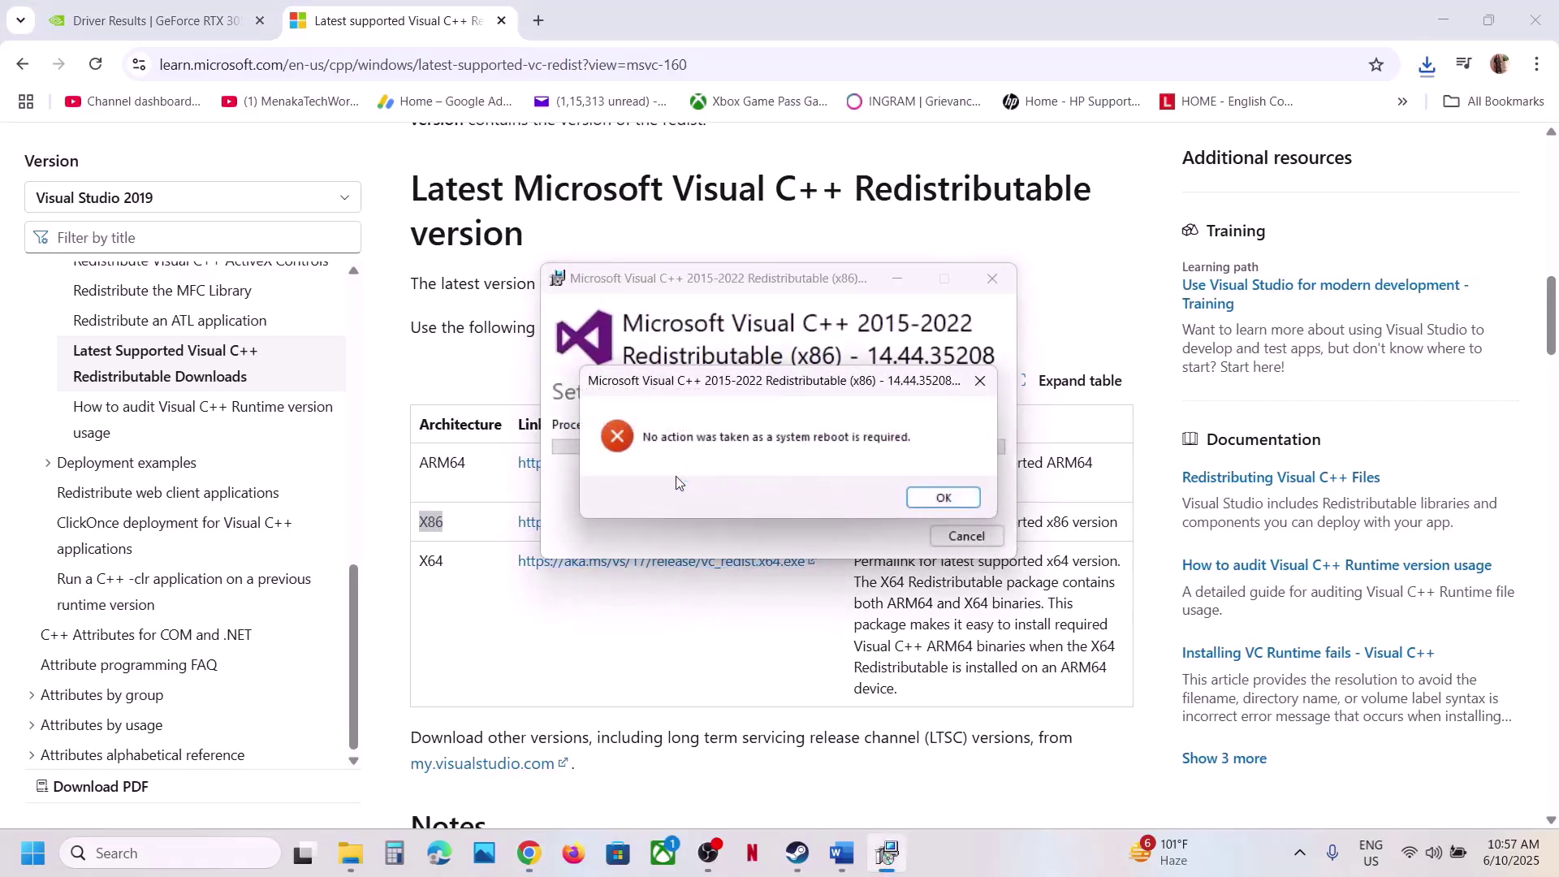
click(944, 498)
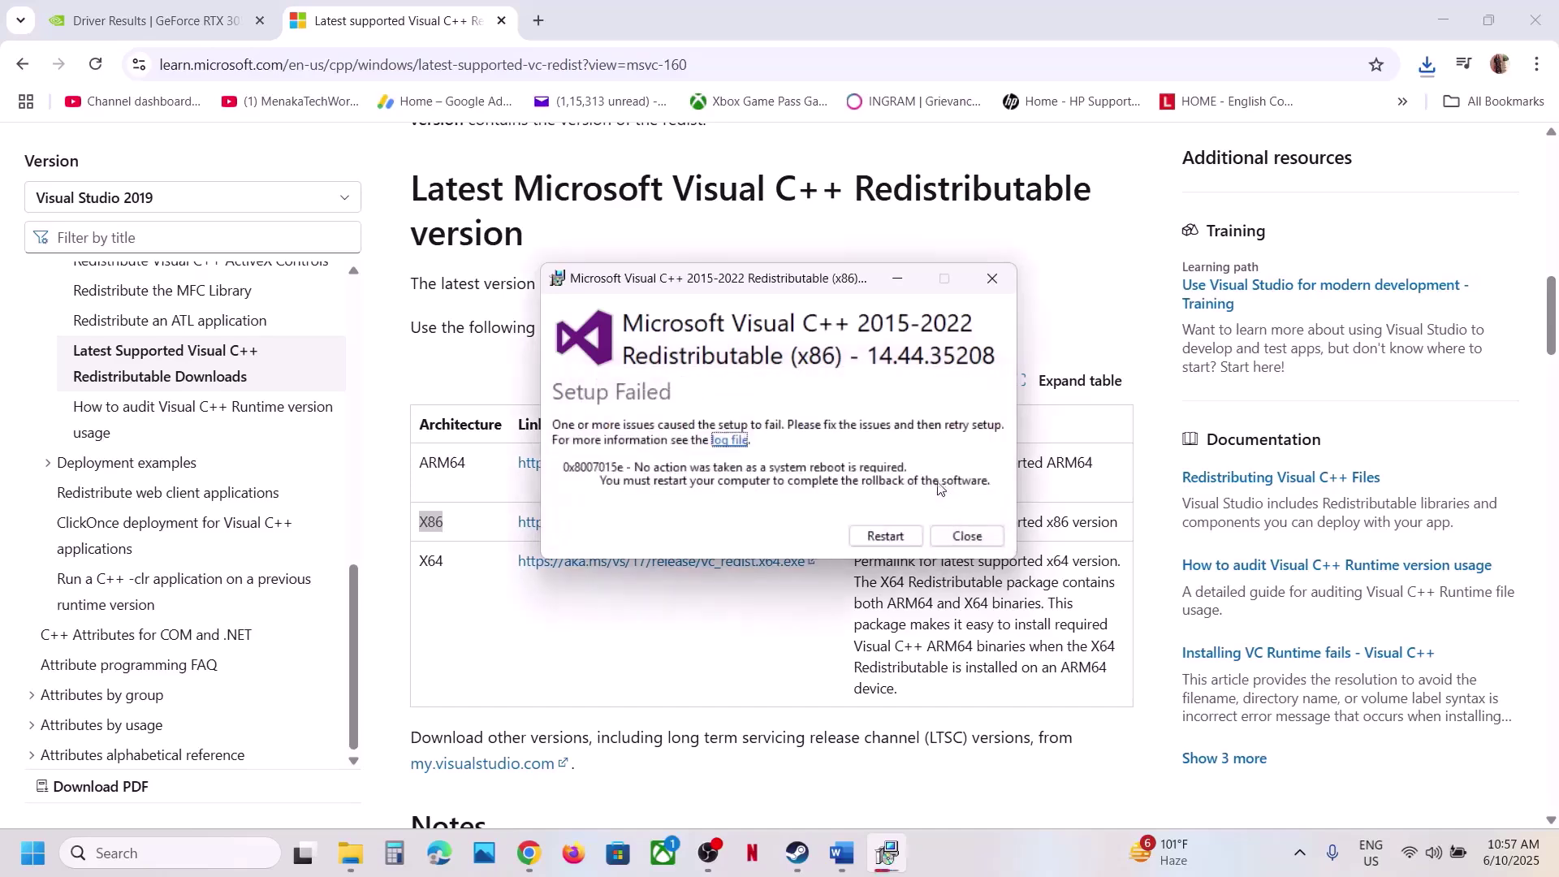
Get the X64 Visual C++ Redistributable, launch its installer and try to repair the installation
double_click(431, 561)
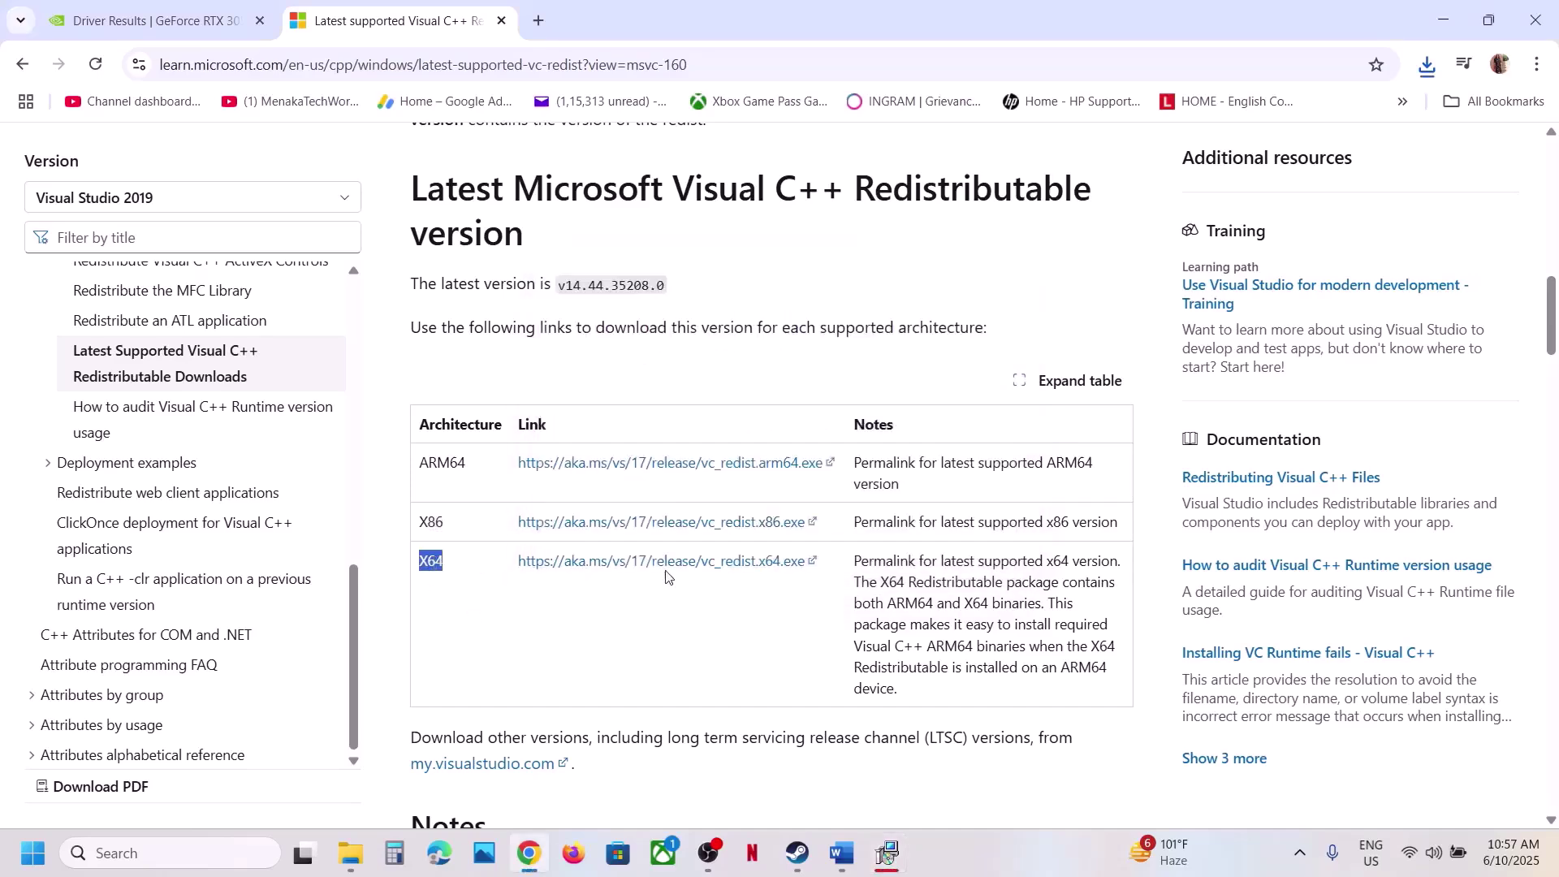
click(1429, 69)
click(1242, 154)
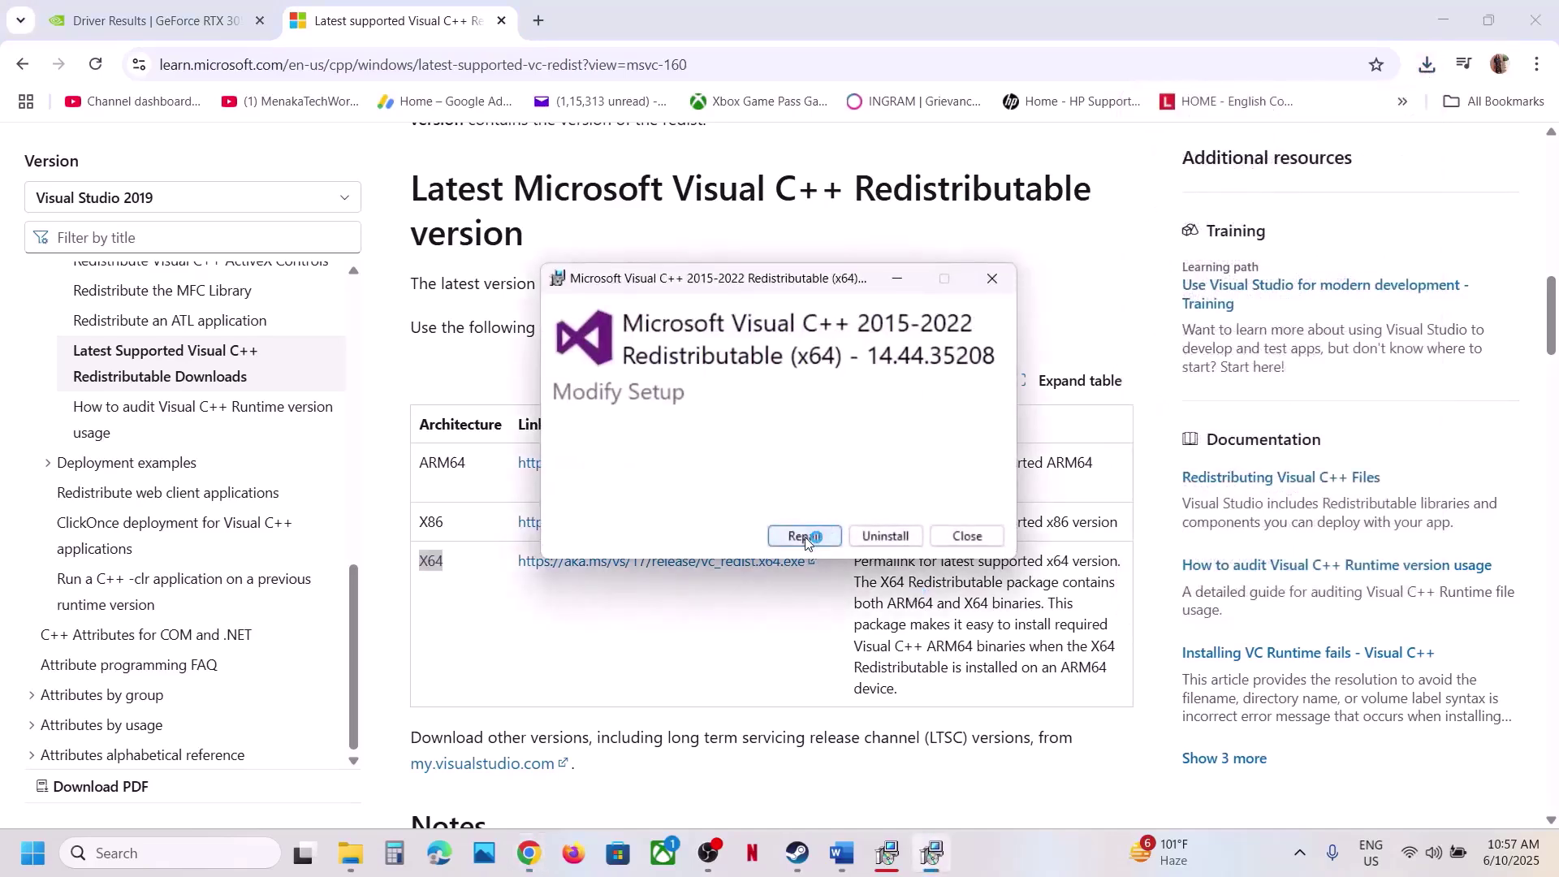
click(806, 538)
click(929, 499)
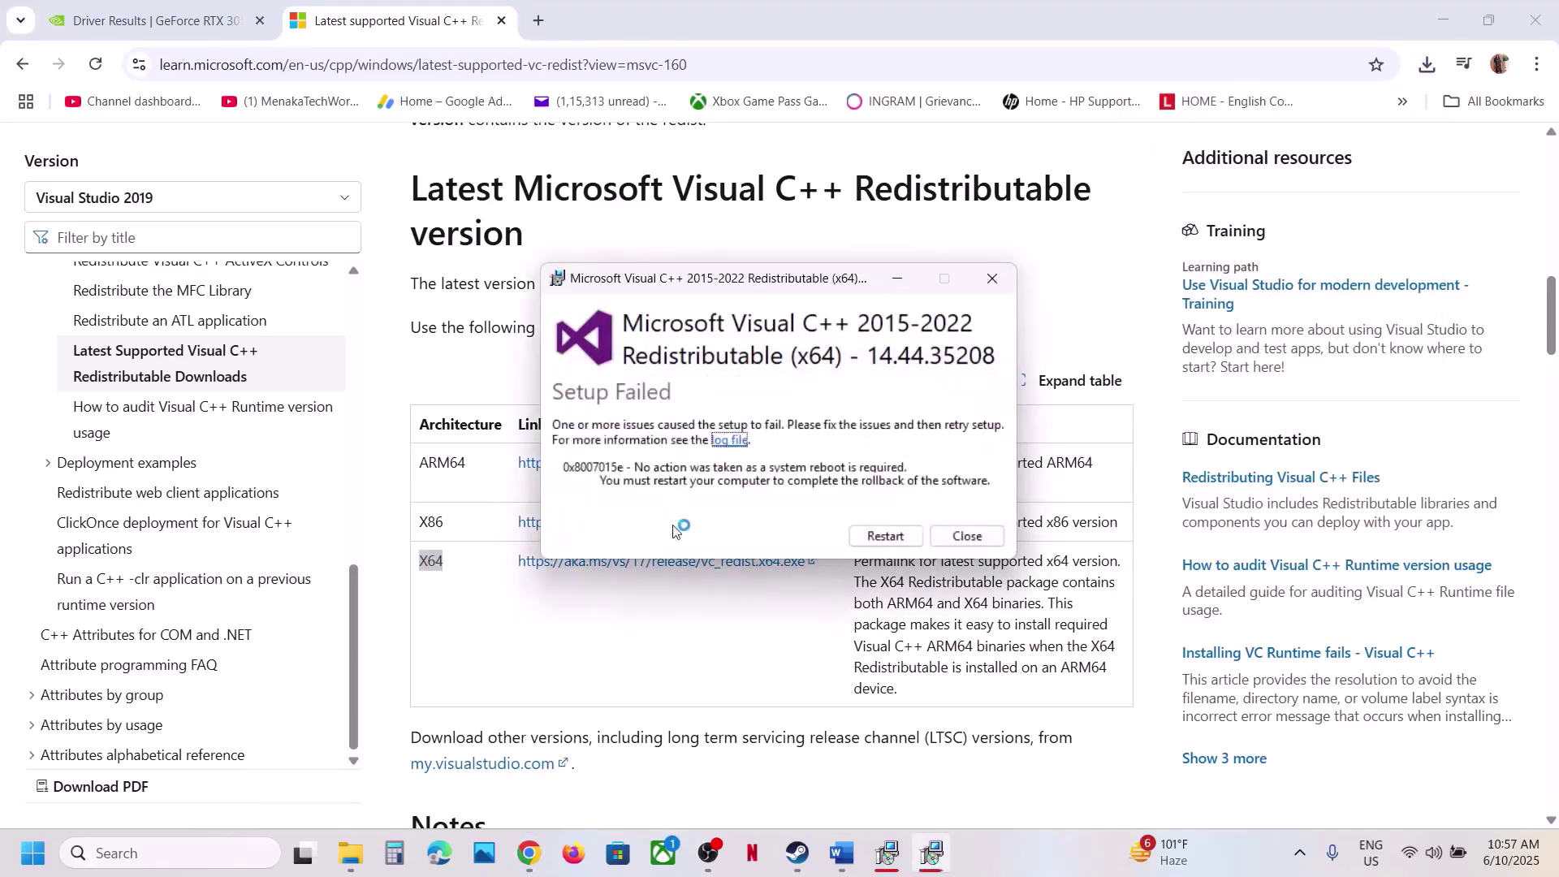
Close the x86 and x64 Visual C++ Redistributable installers without restarting the computer
click(887, 853)
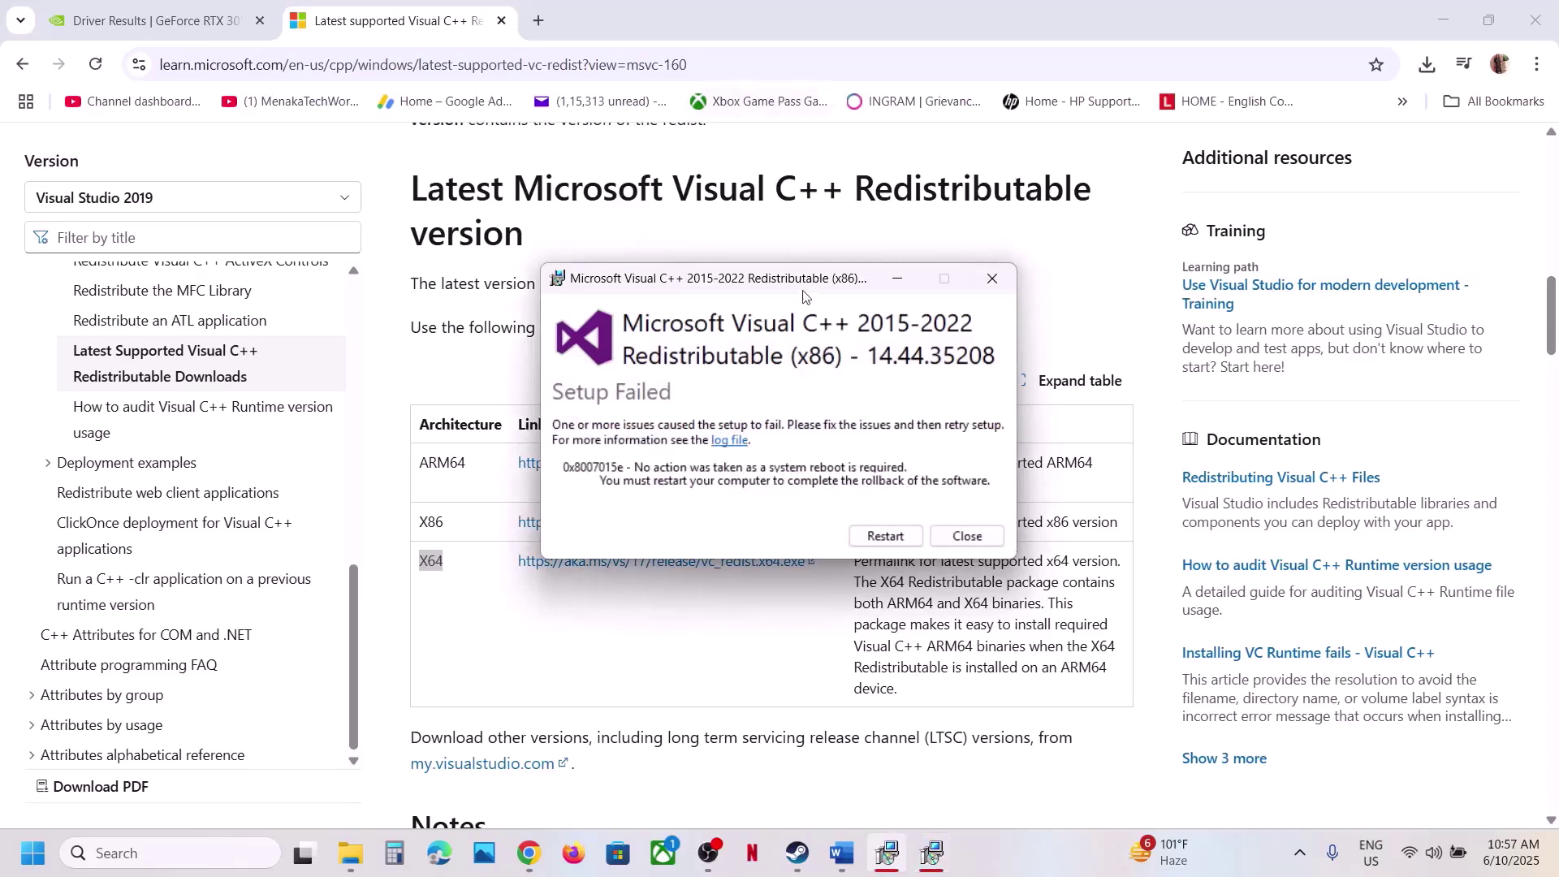
drag(804, 296, 393, 290)
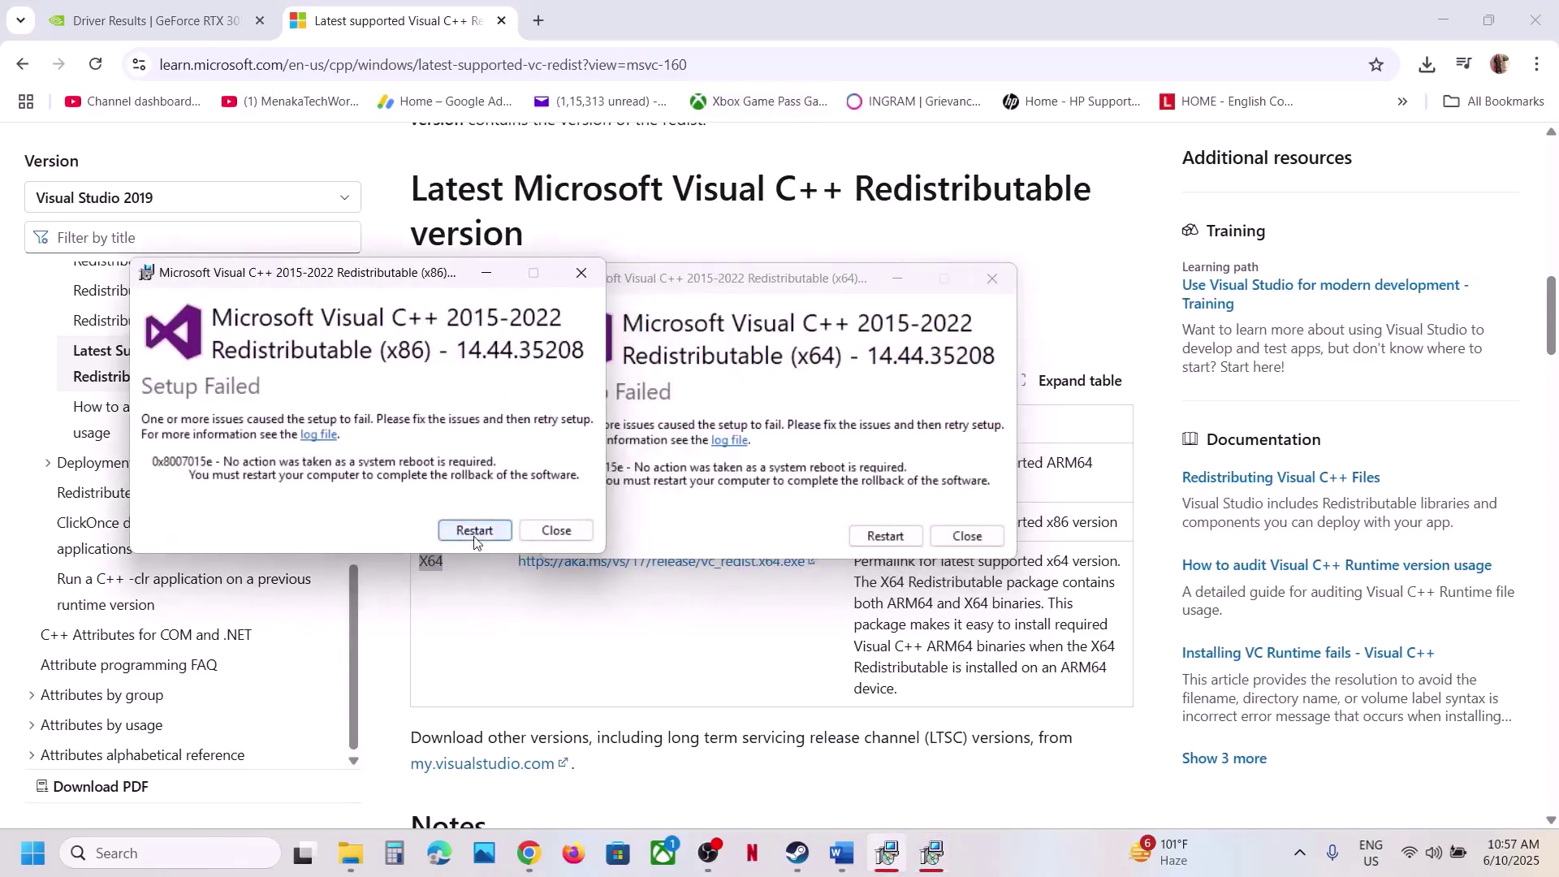
click(557, 530)
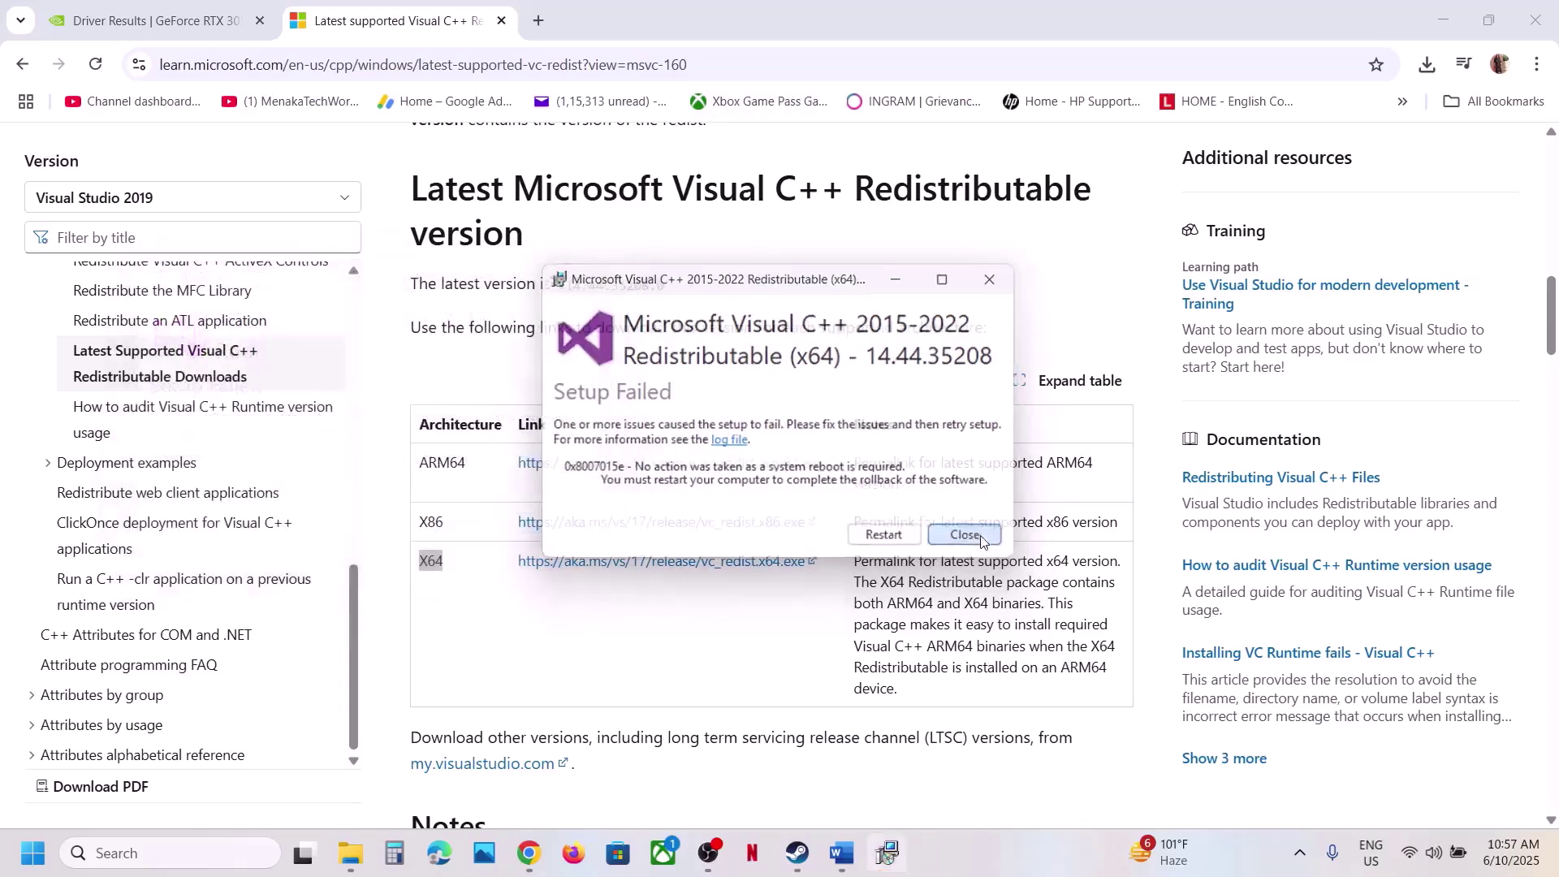
click(965, 536)
Locate the Restart option among the Windows power options and leave it unused
click(24, 866)
click(590, 783)
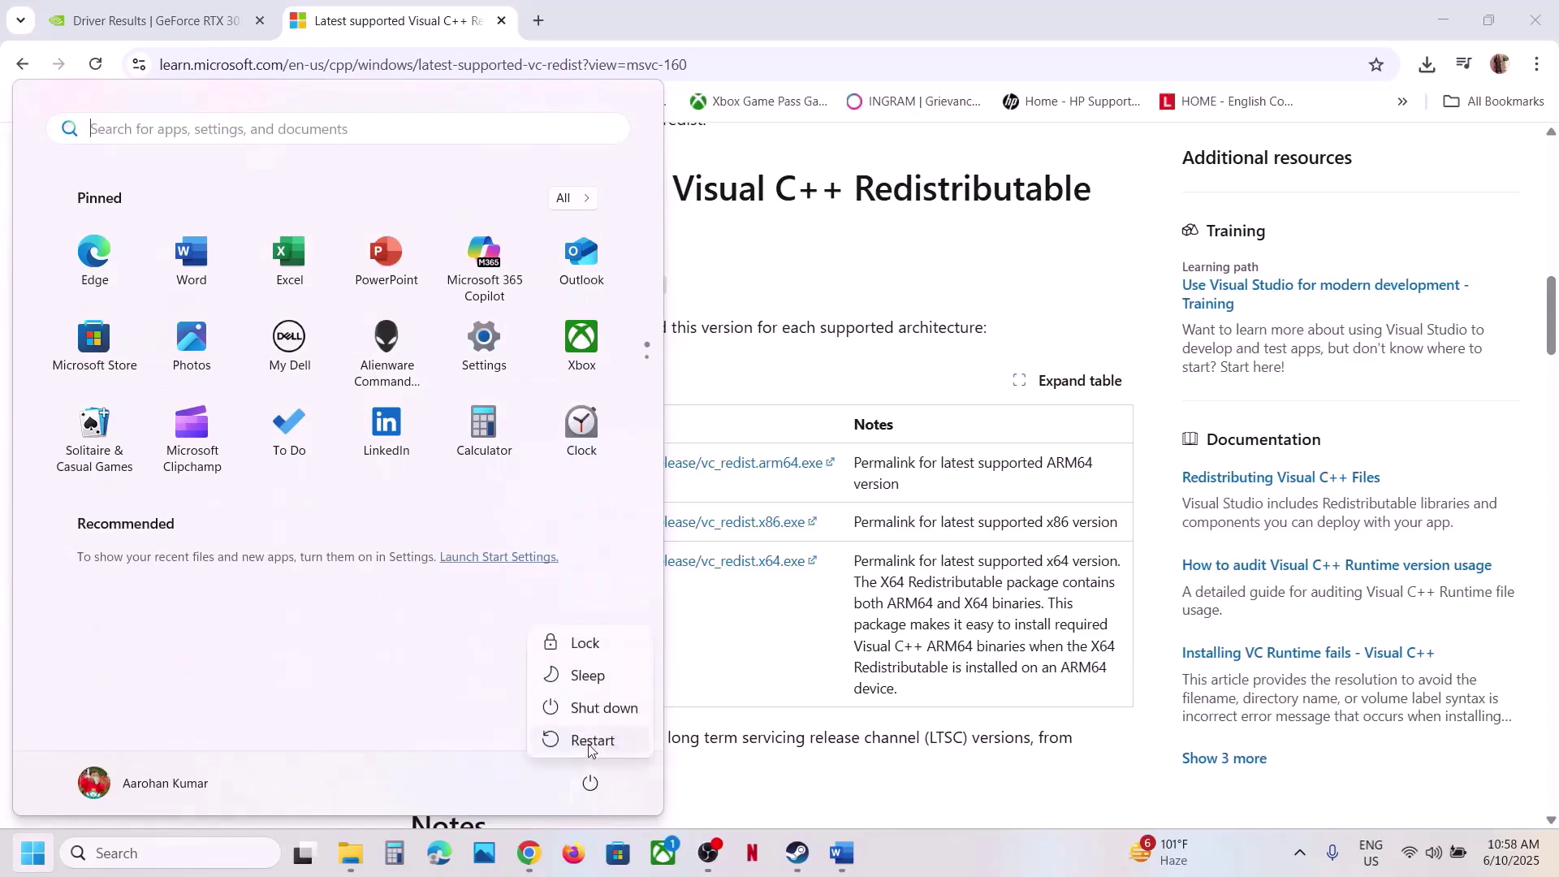
click(759, 654)
Switch to the Word document and read Step 17 about increasing the virtual memory
click(842, 853)
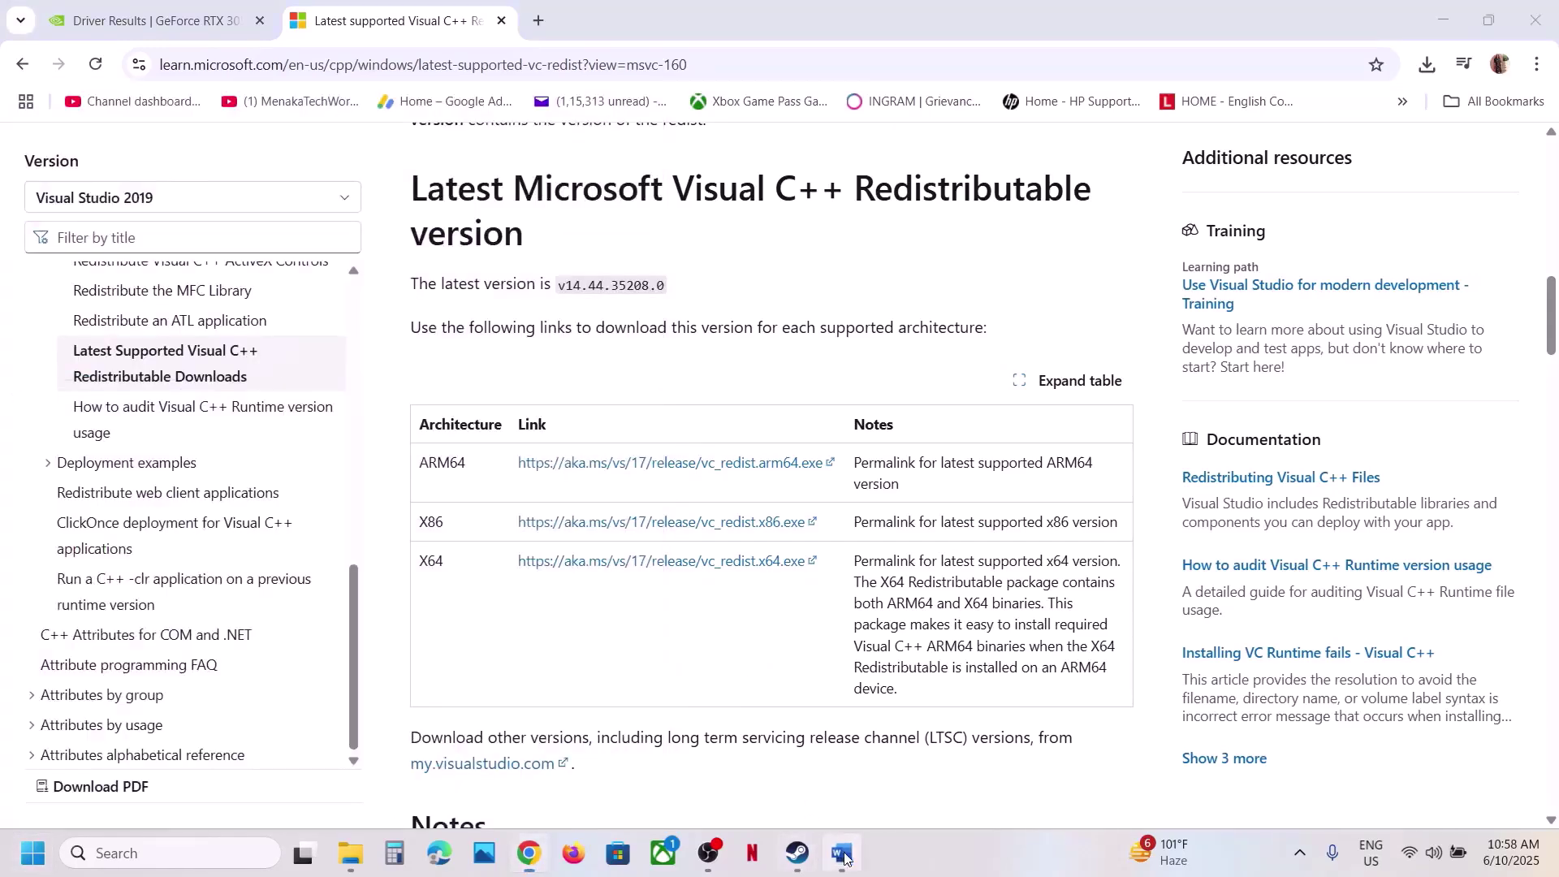
scroll(559, 528, down, 5)
scroll(559, 528, up, 2)
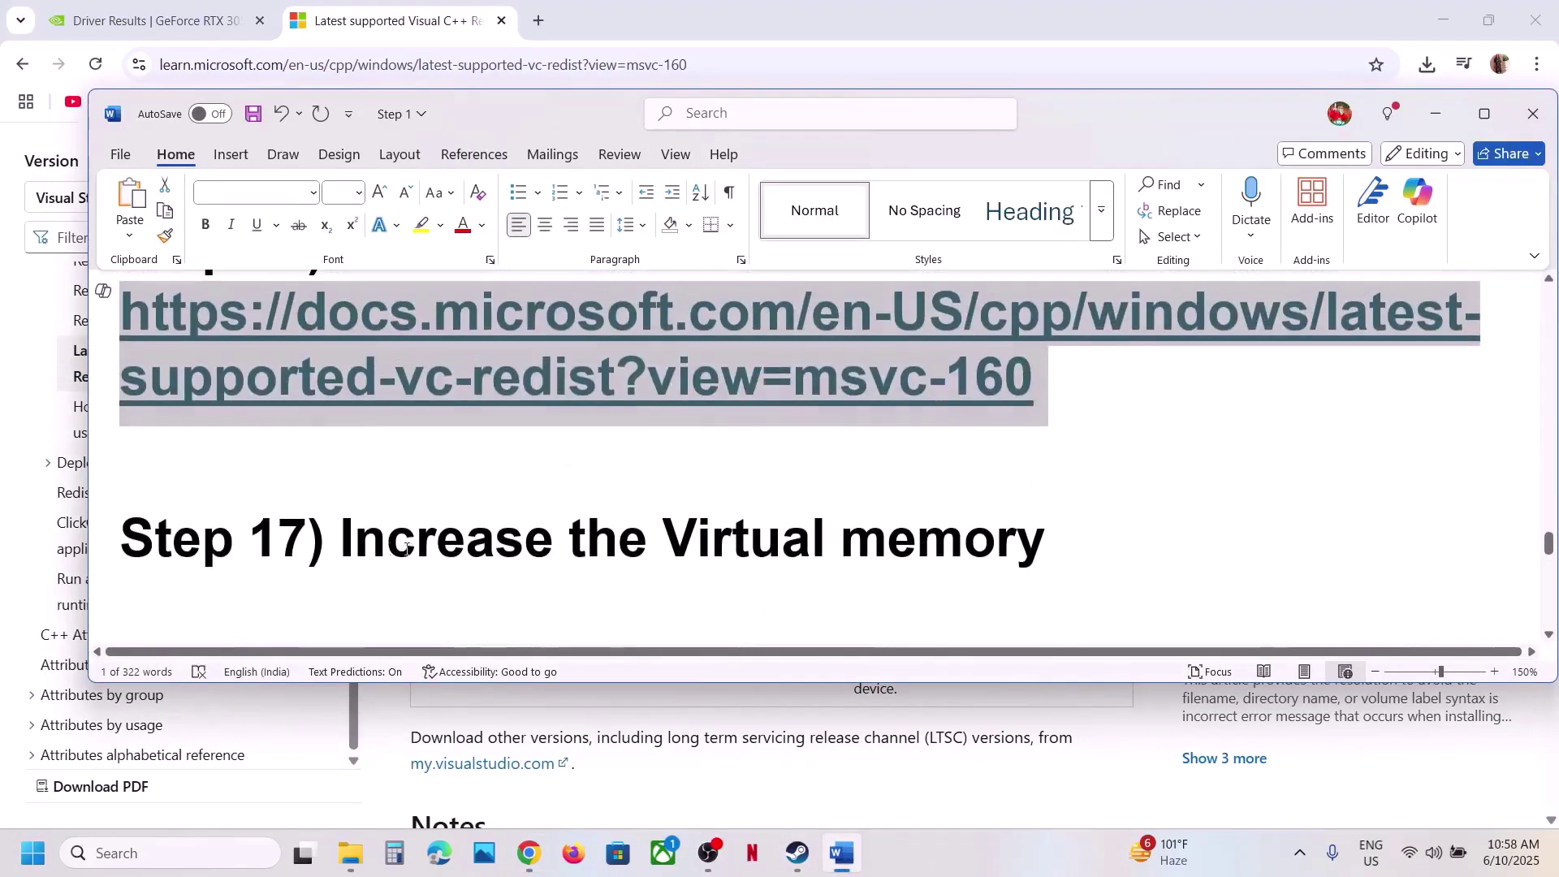
drag(341, 539, 1068, 541)
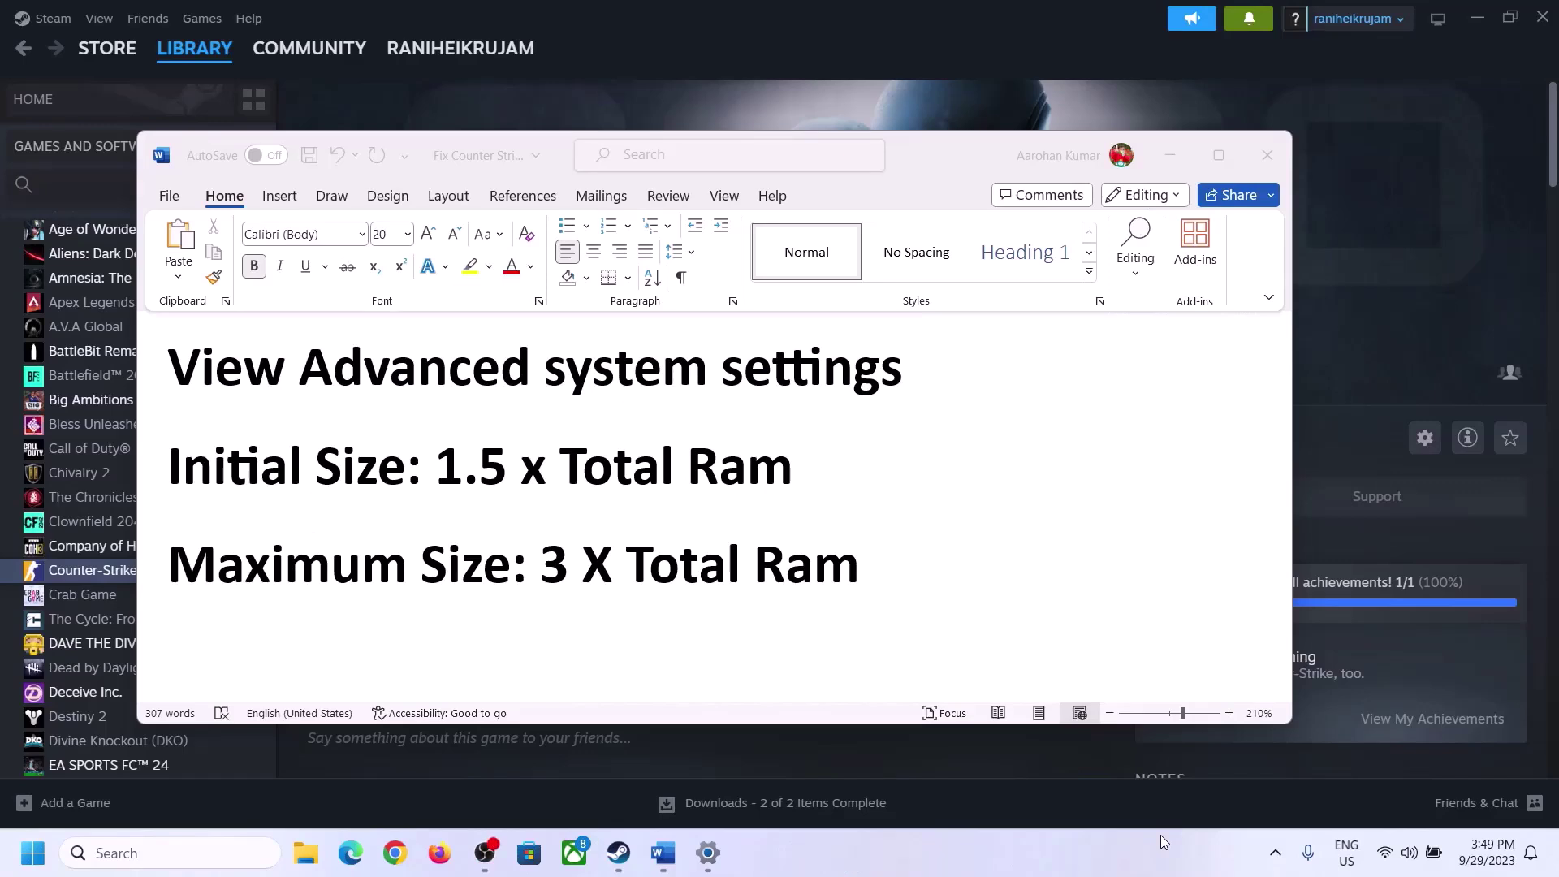
Copy "View Advanced system settings" from the Word document, find it with Windows search and open its System Properties
click(220, 376)
drag(186, 376, 846, 399)
key(ctrl+c)
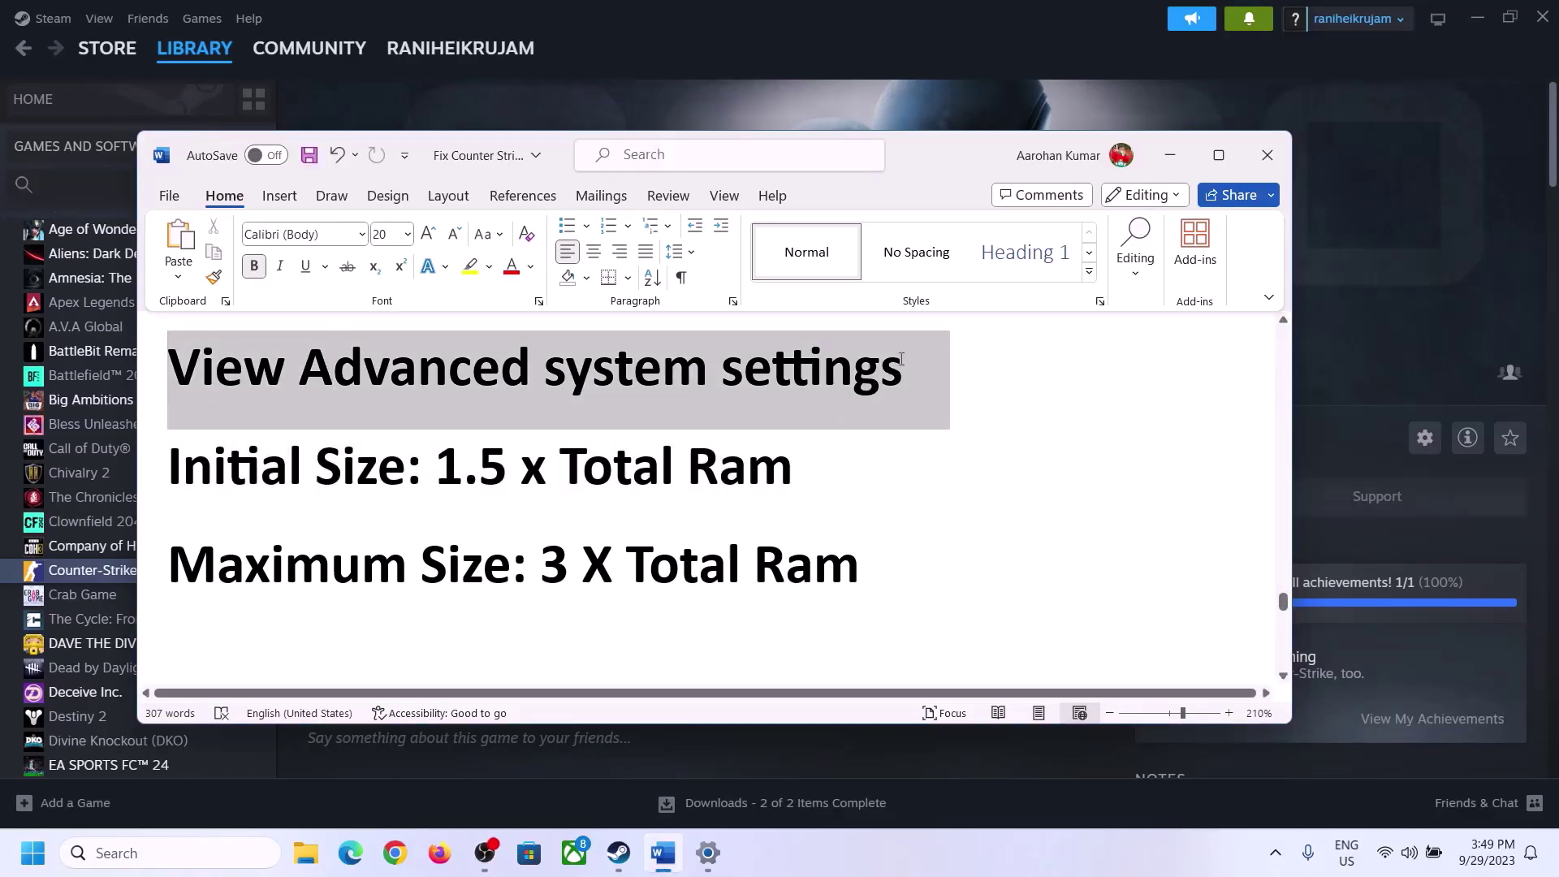
click(183, 851)
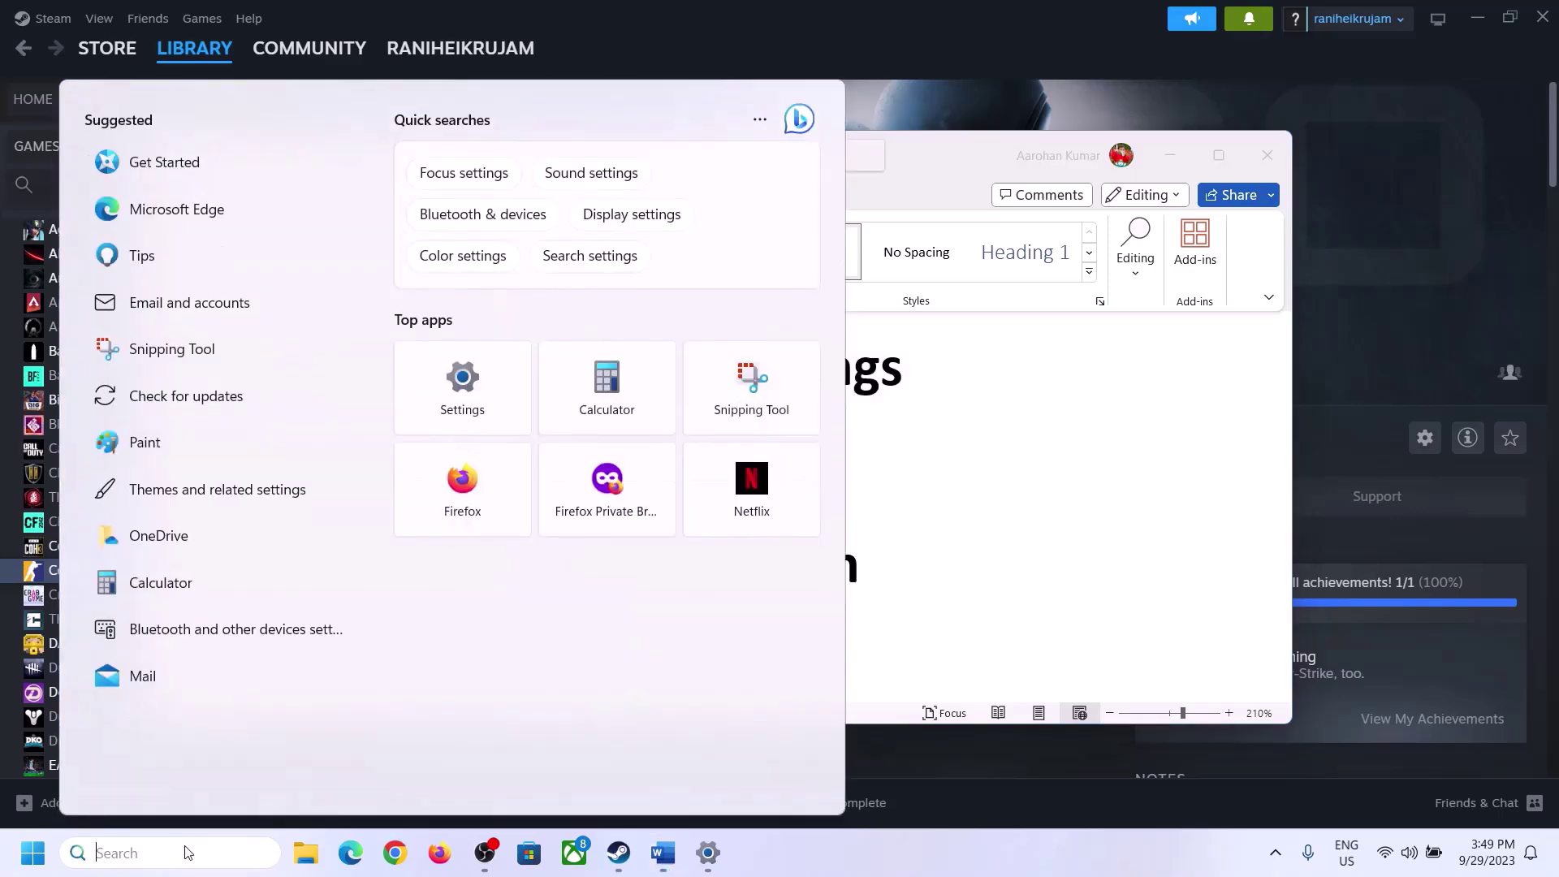
key(ctrl+v)
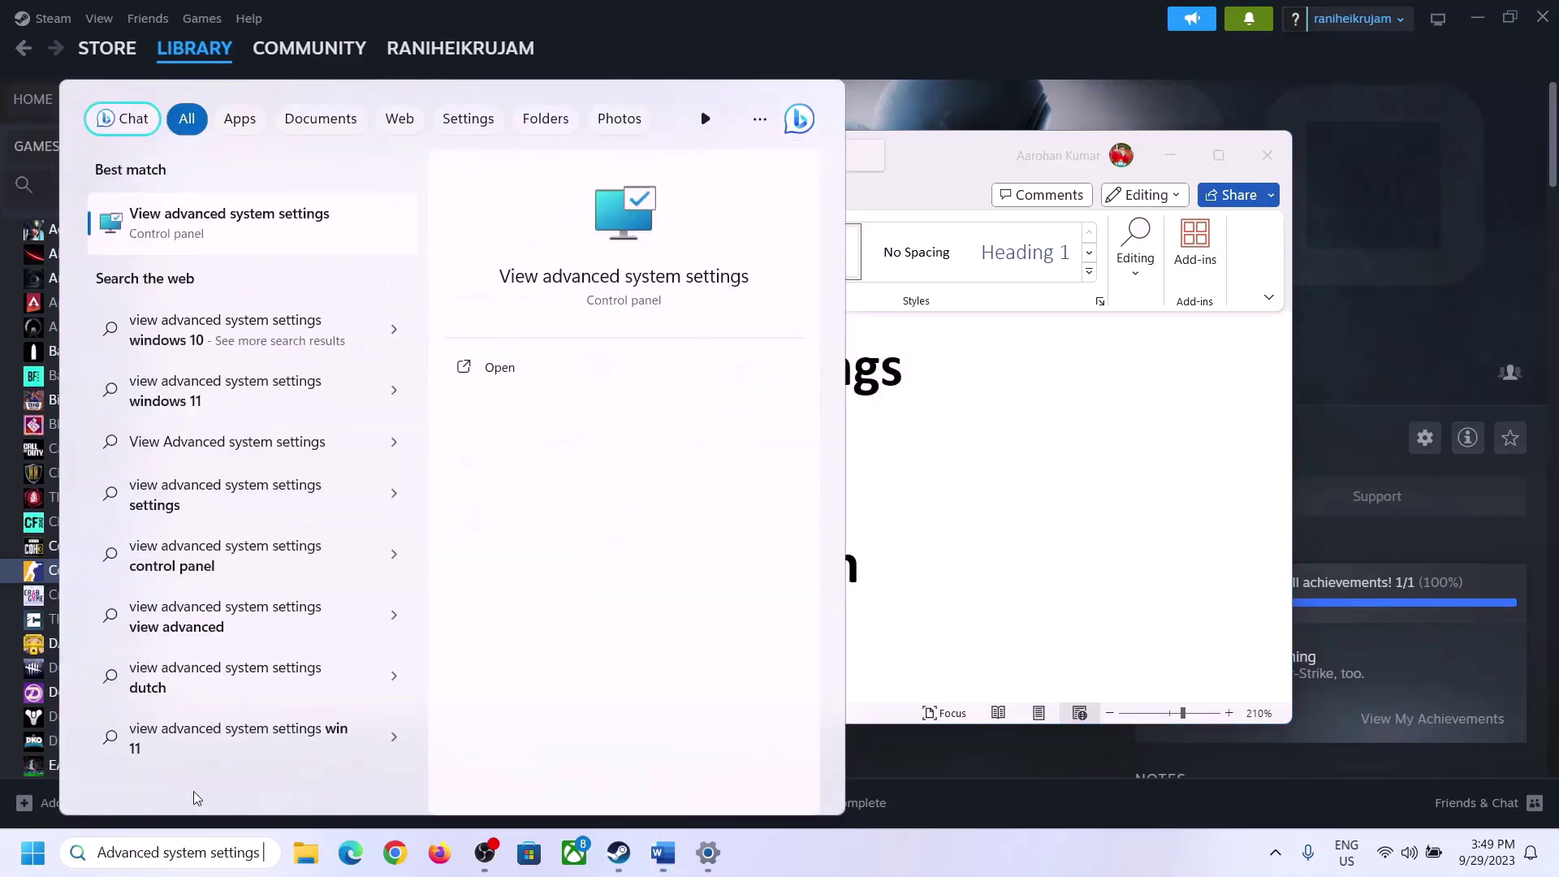
click(220, 237)
drag(324, 157, 697, 281)
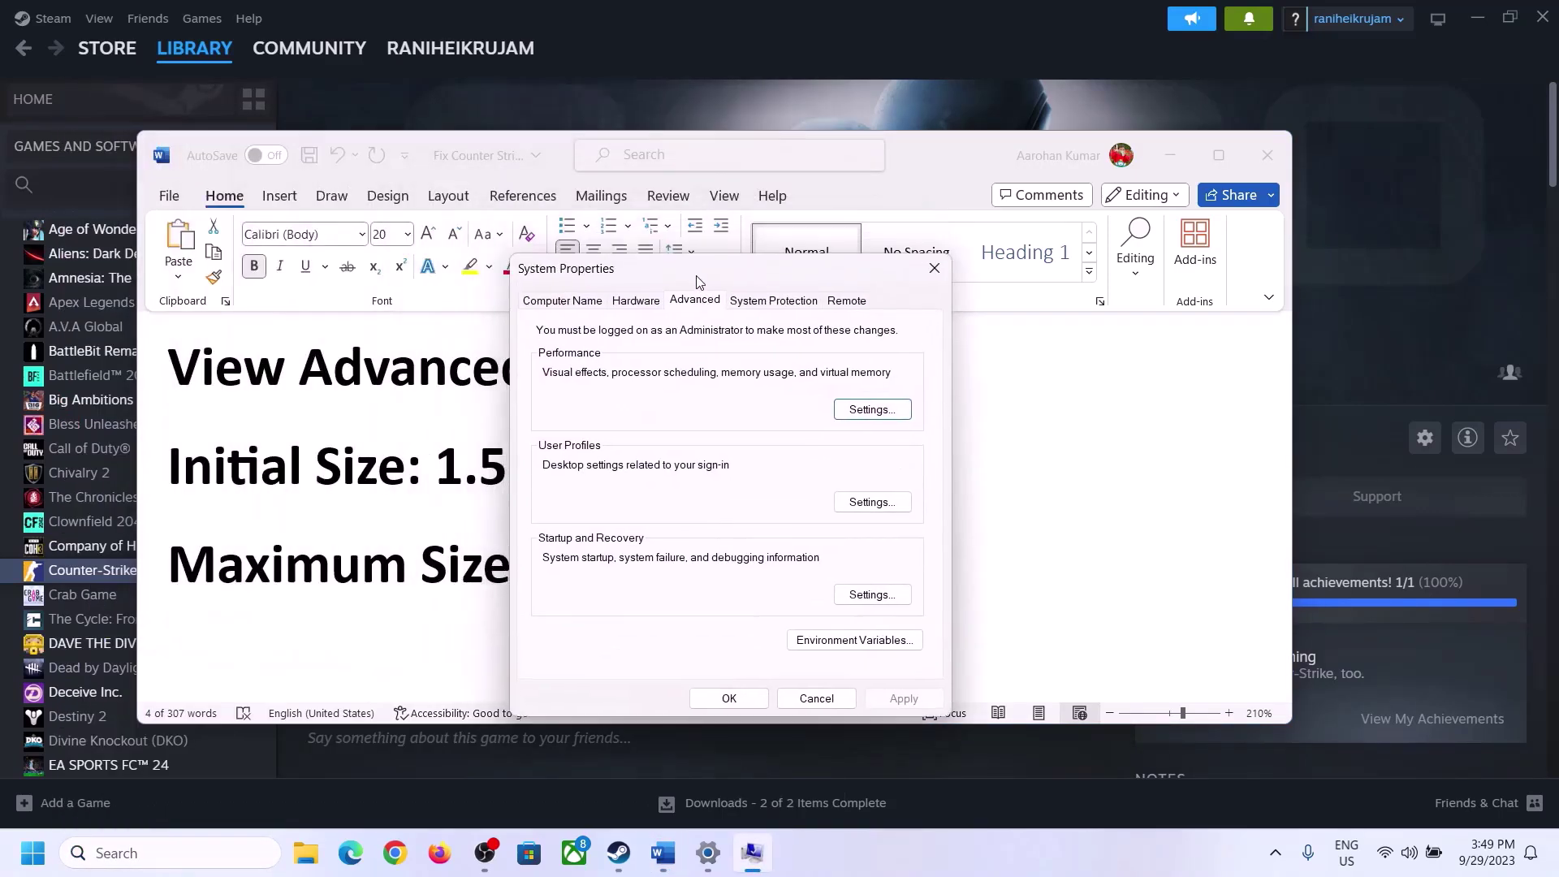
In the advanced performance options, turn off automatic paging file management and choose a custom size for drive C
click(874, 411)
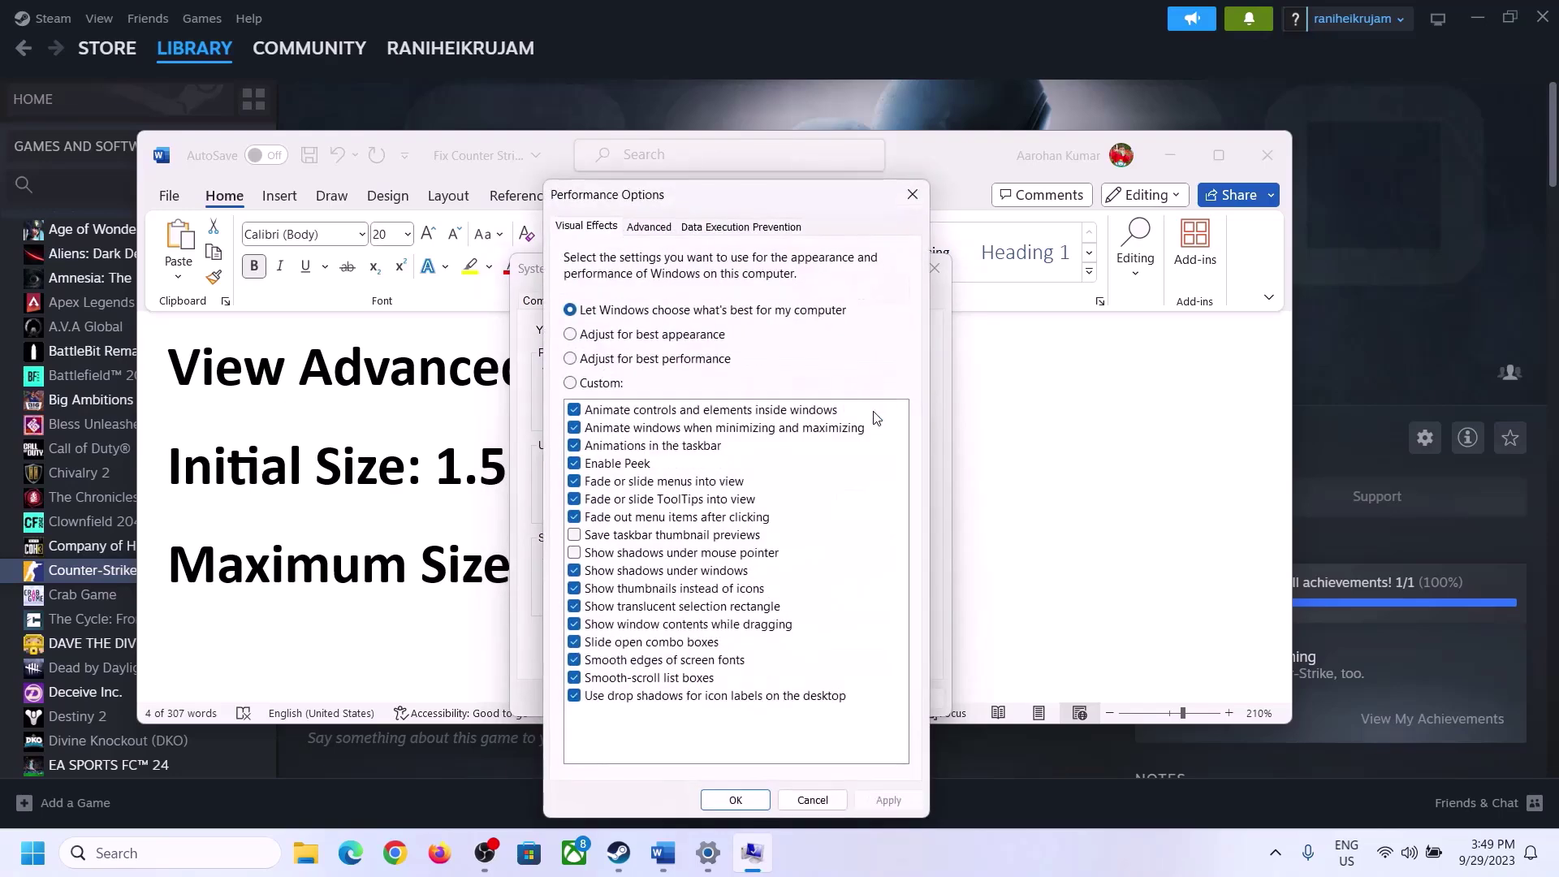
click(649, 227)
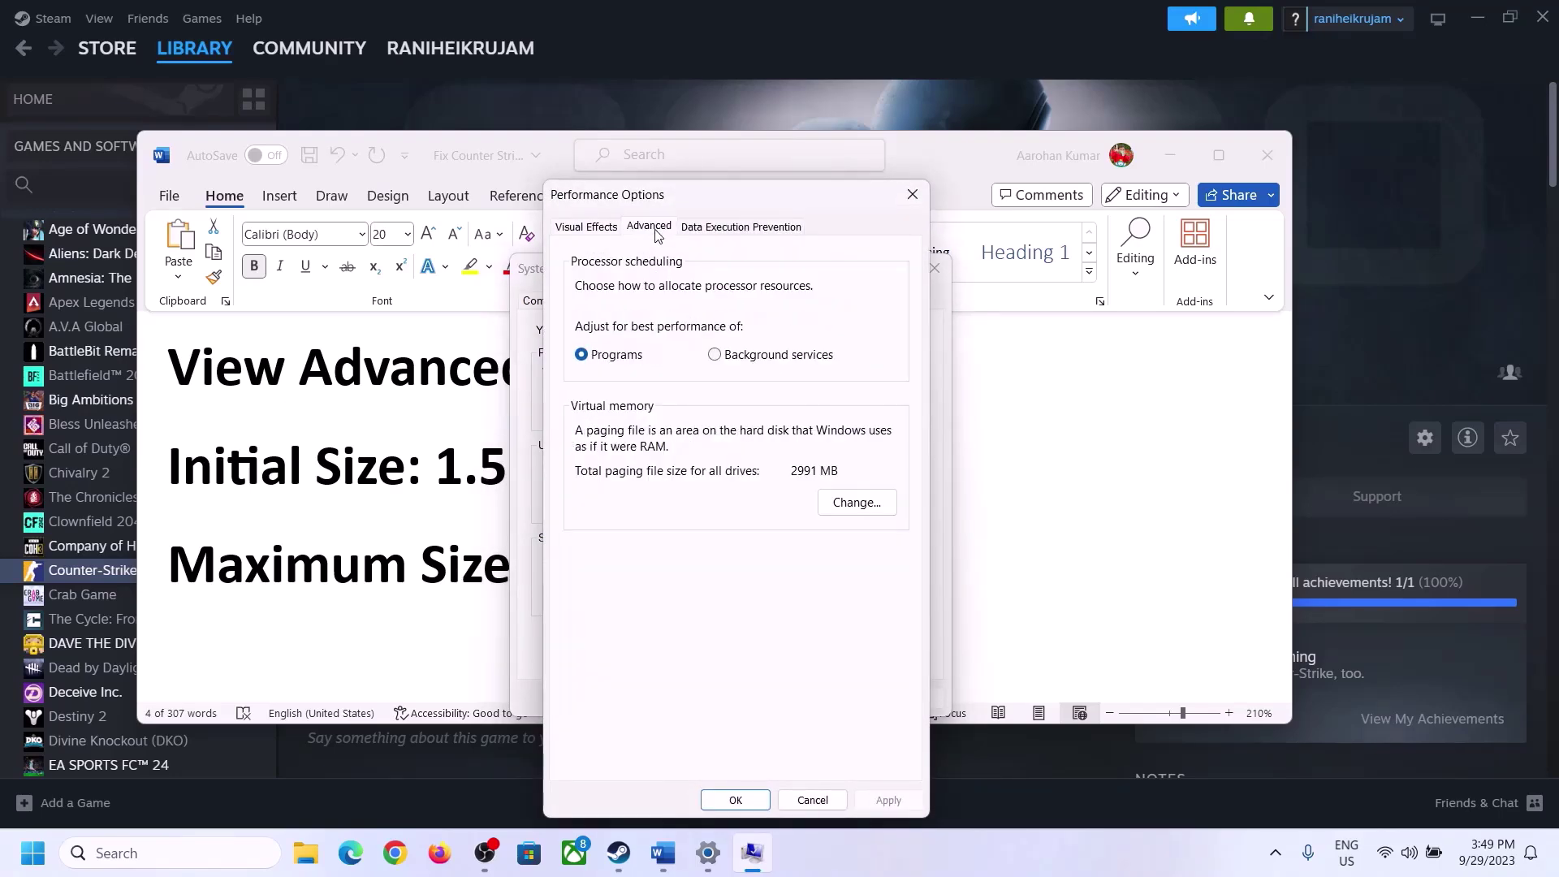
click(863, 502)
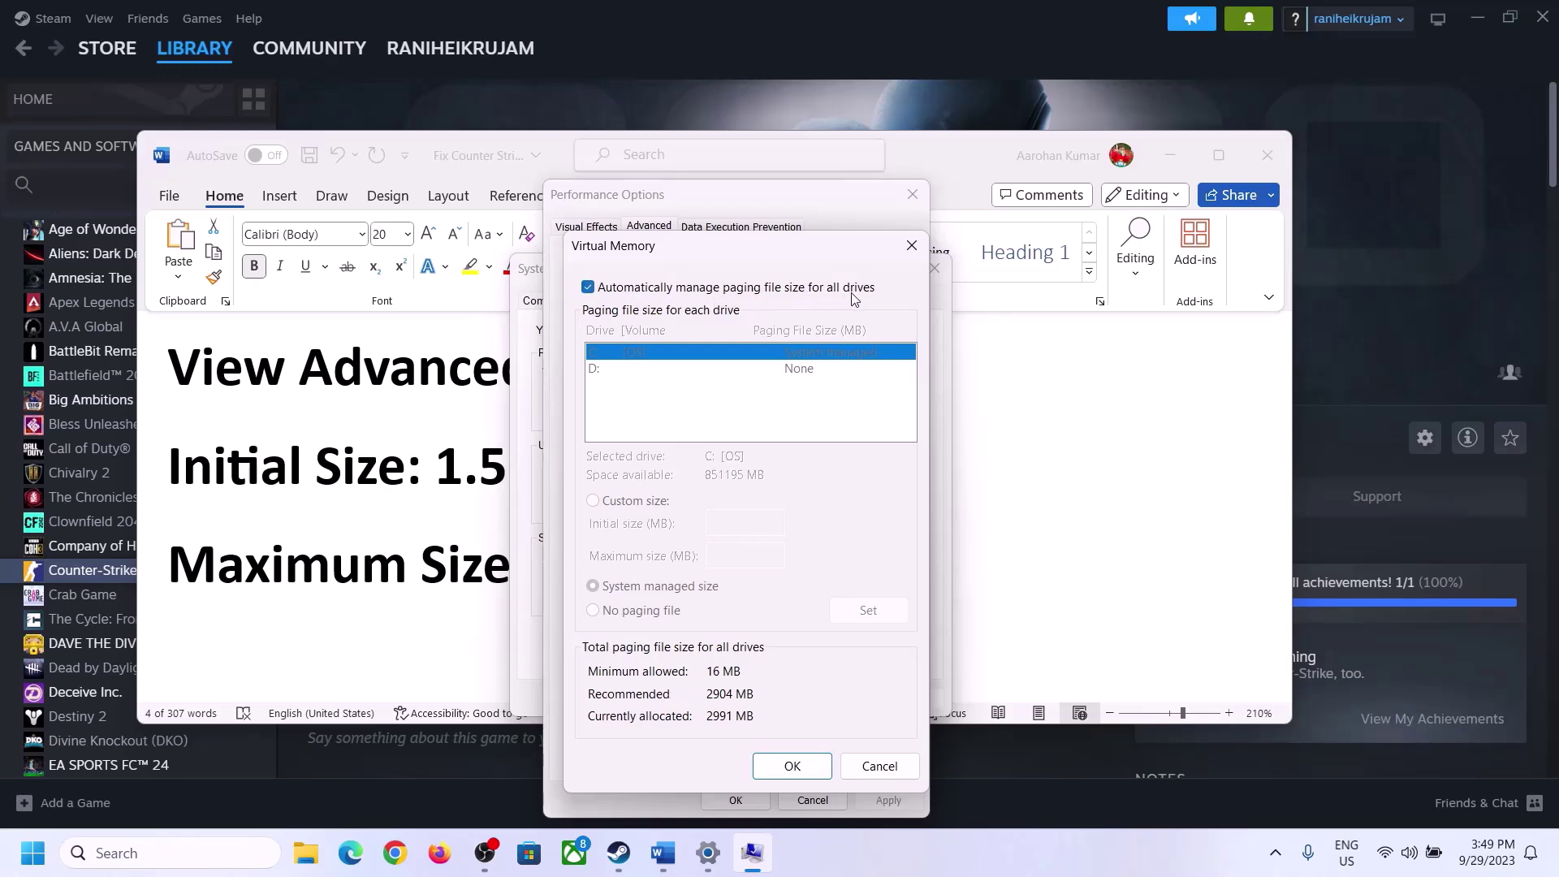
click(588, 287)
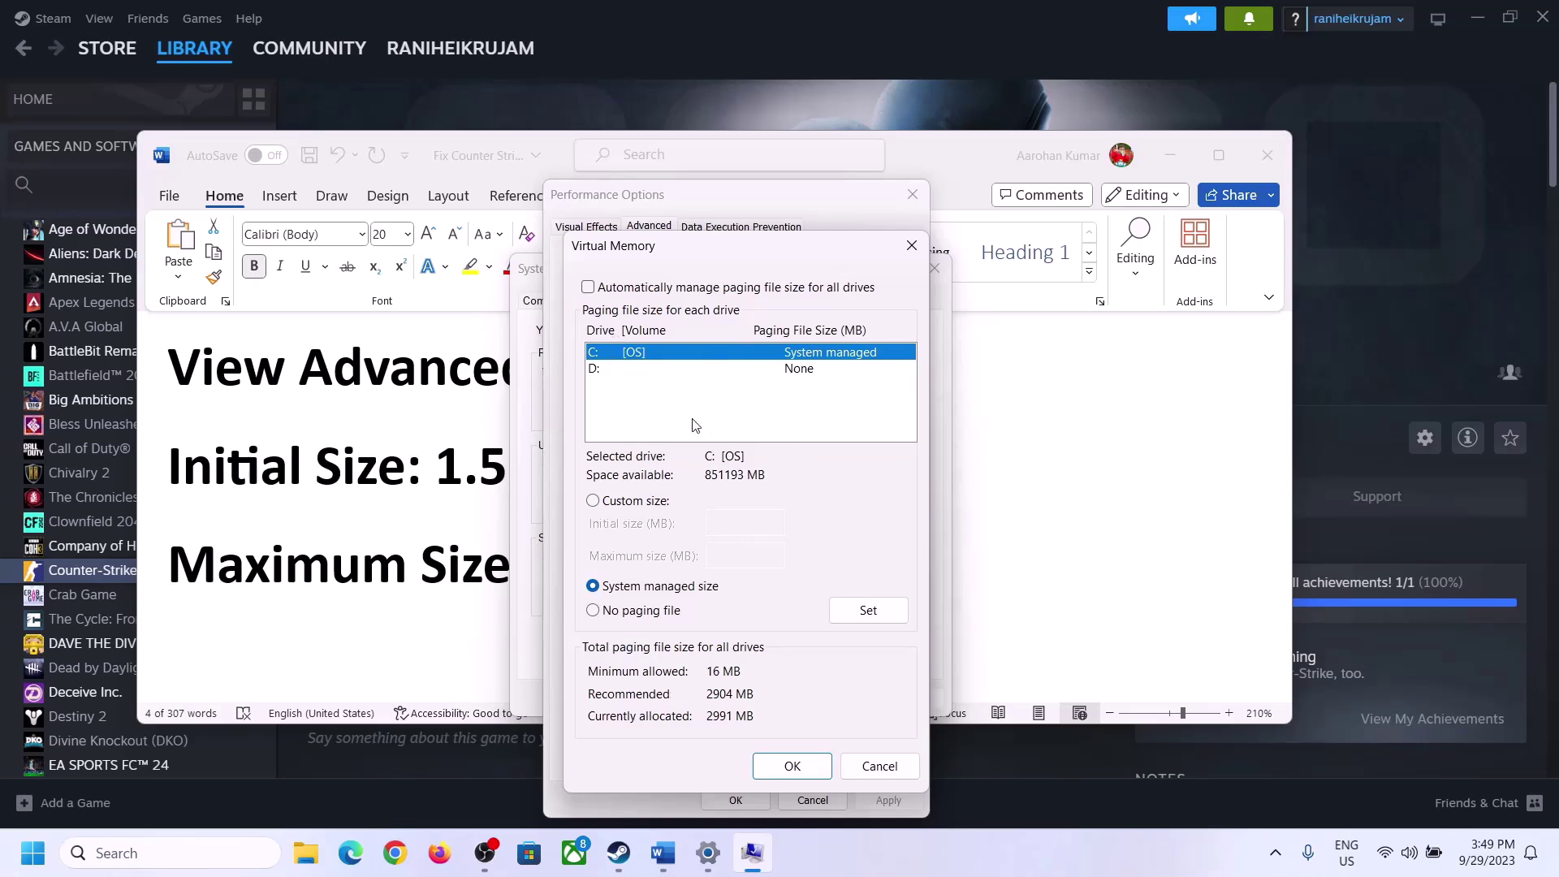
click(593, 502)
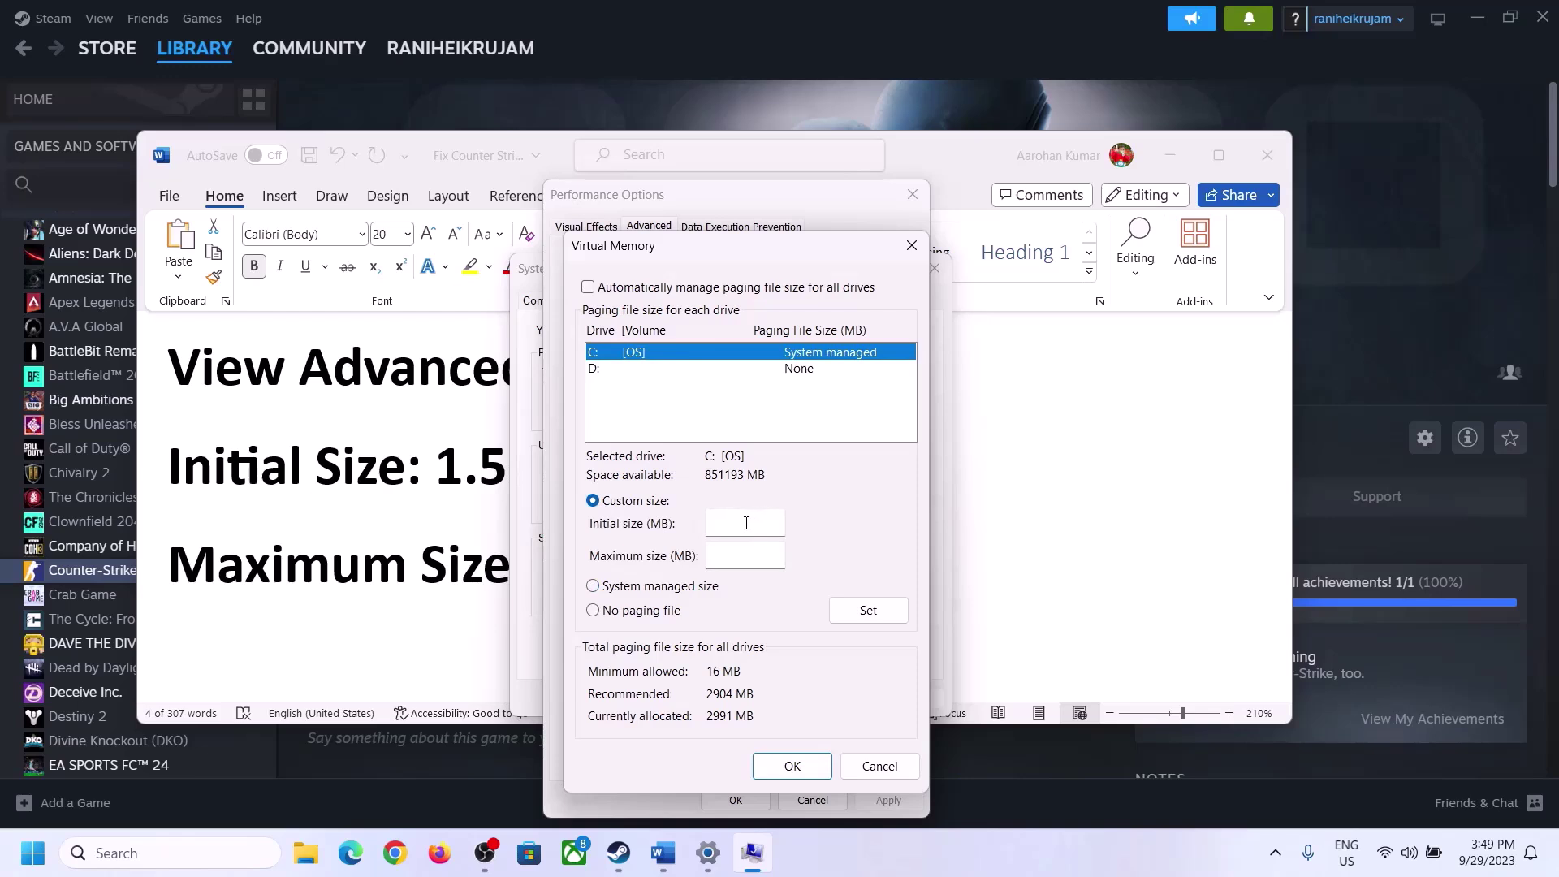
Check the initial size formula in the Word document, then look up the installed RAM on the Settings About page
click(468, 483)
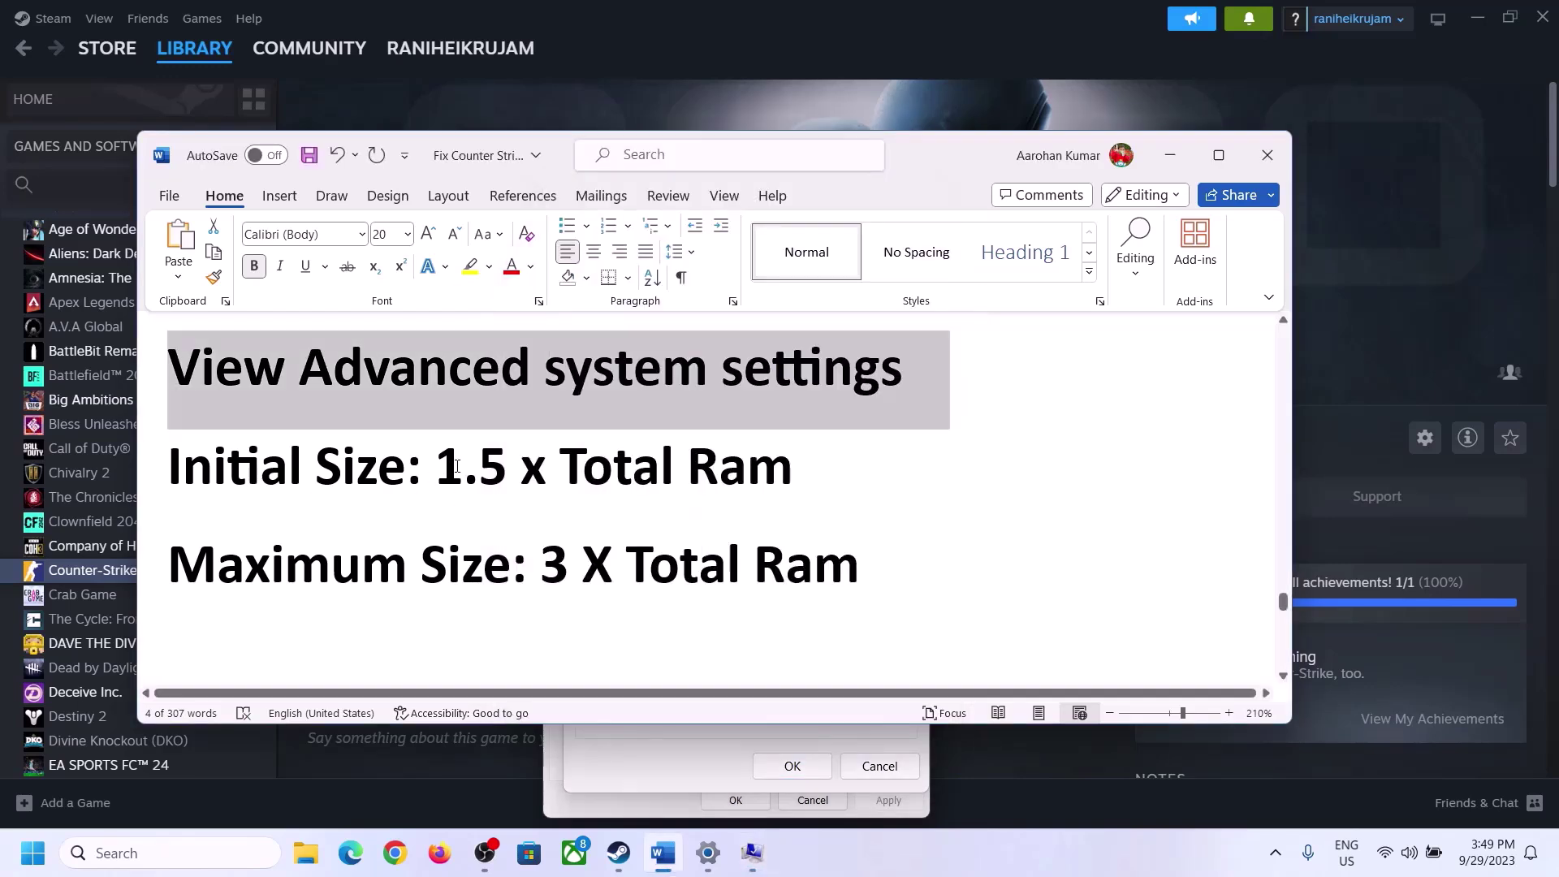
drag(457, 466, 723, 485)
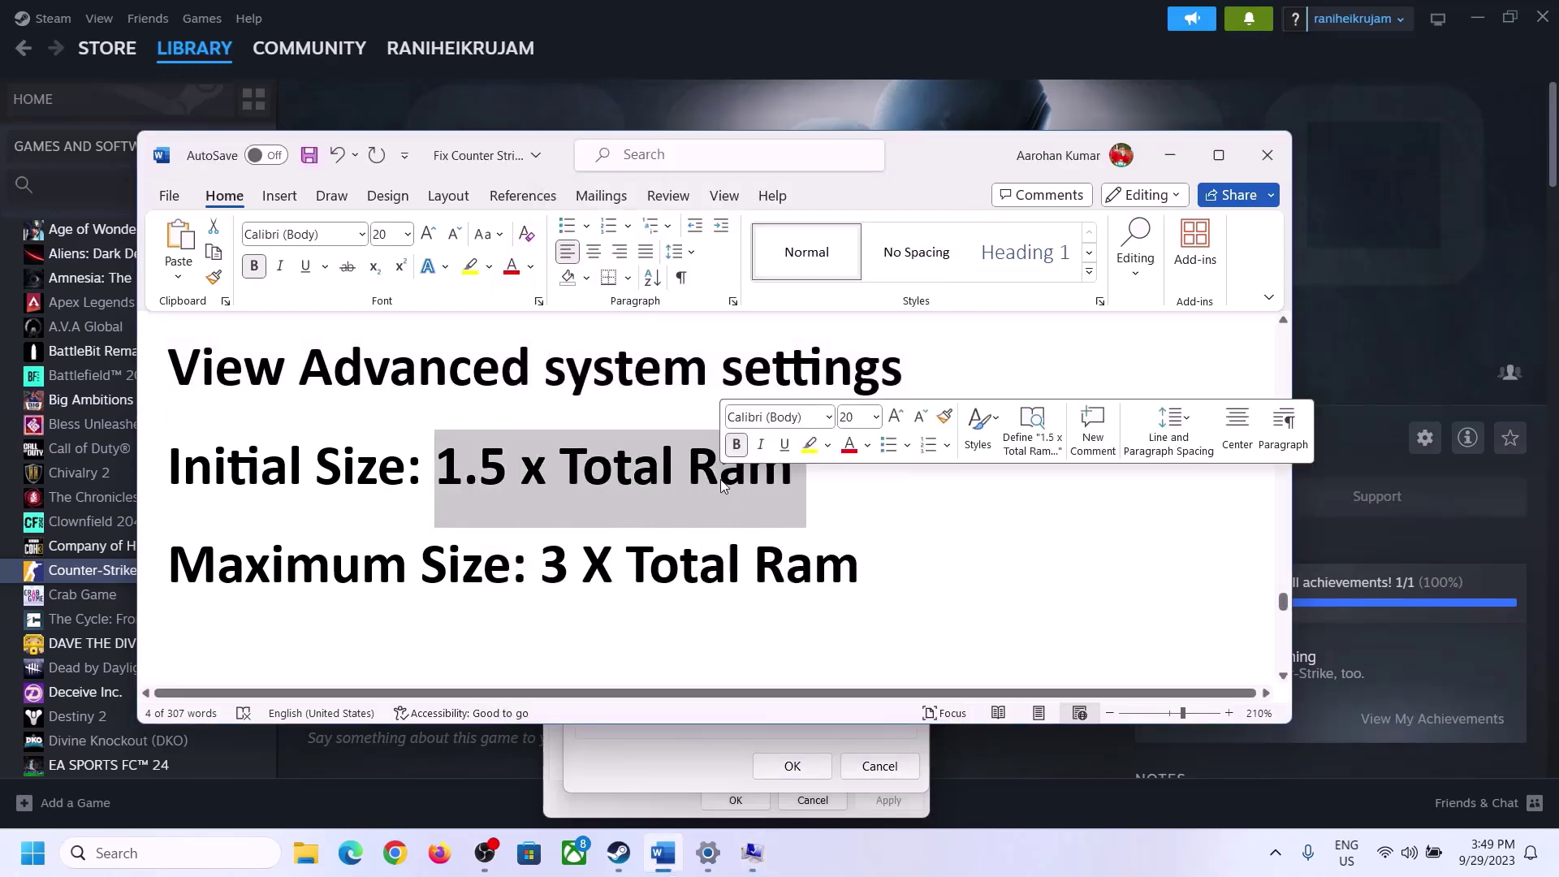
click(708, 852)
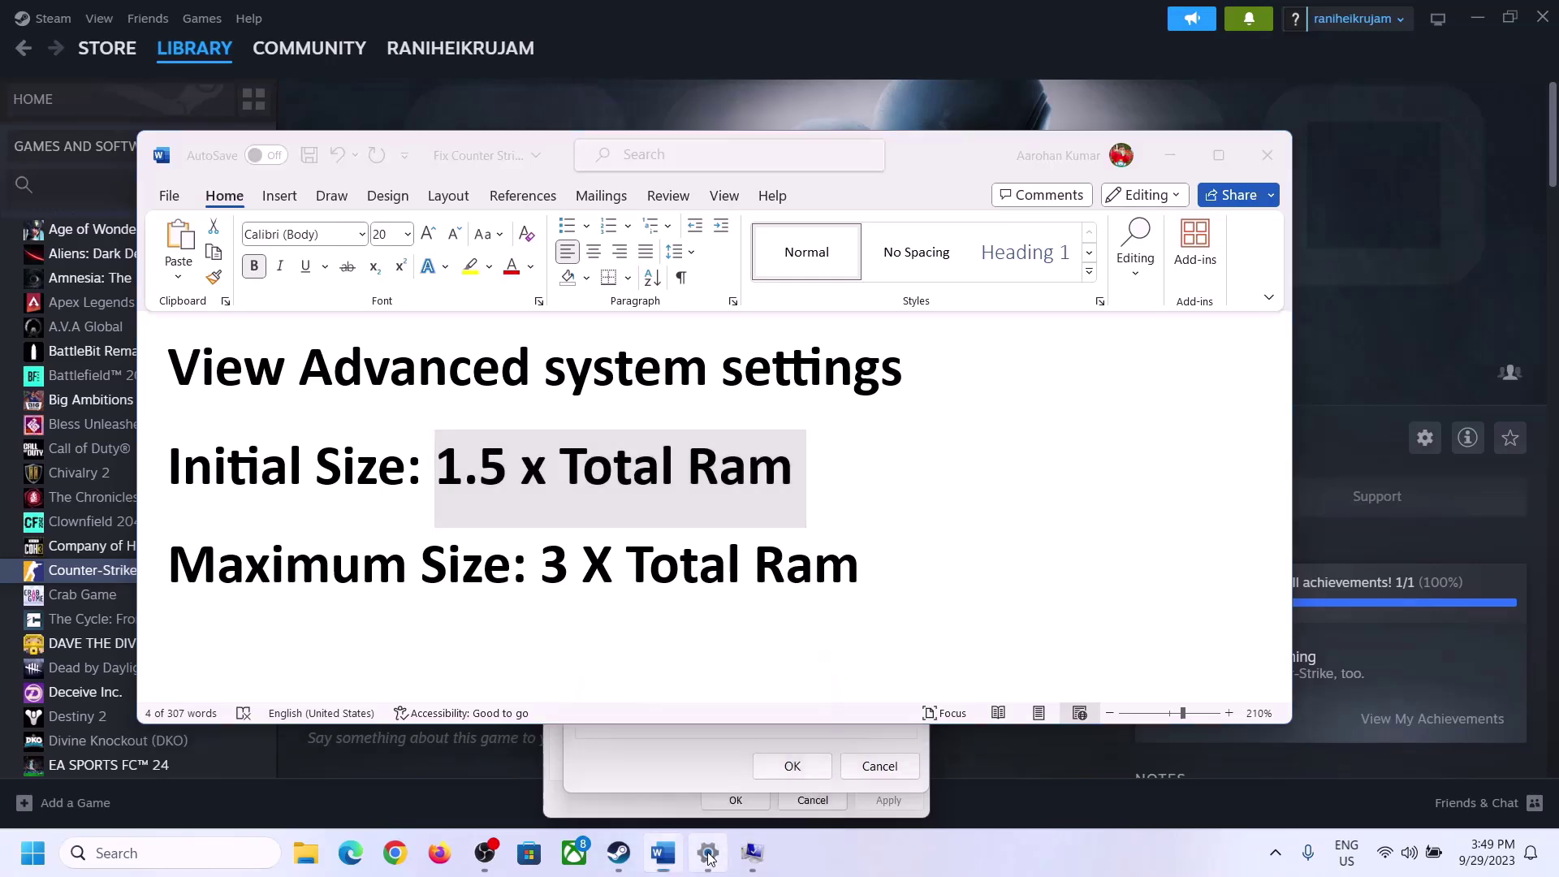
click(71, 264)
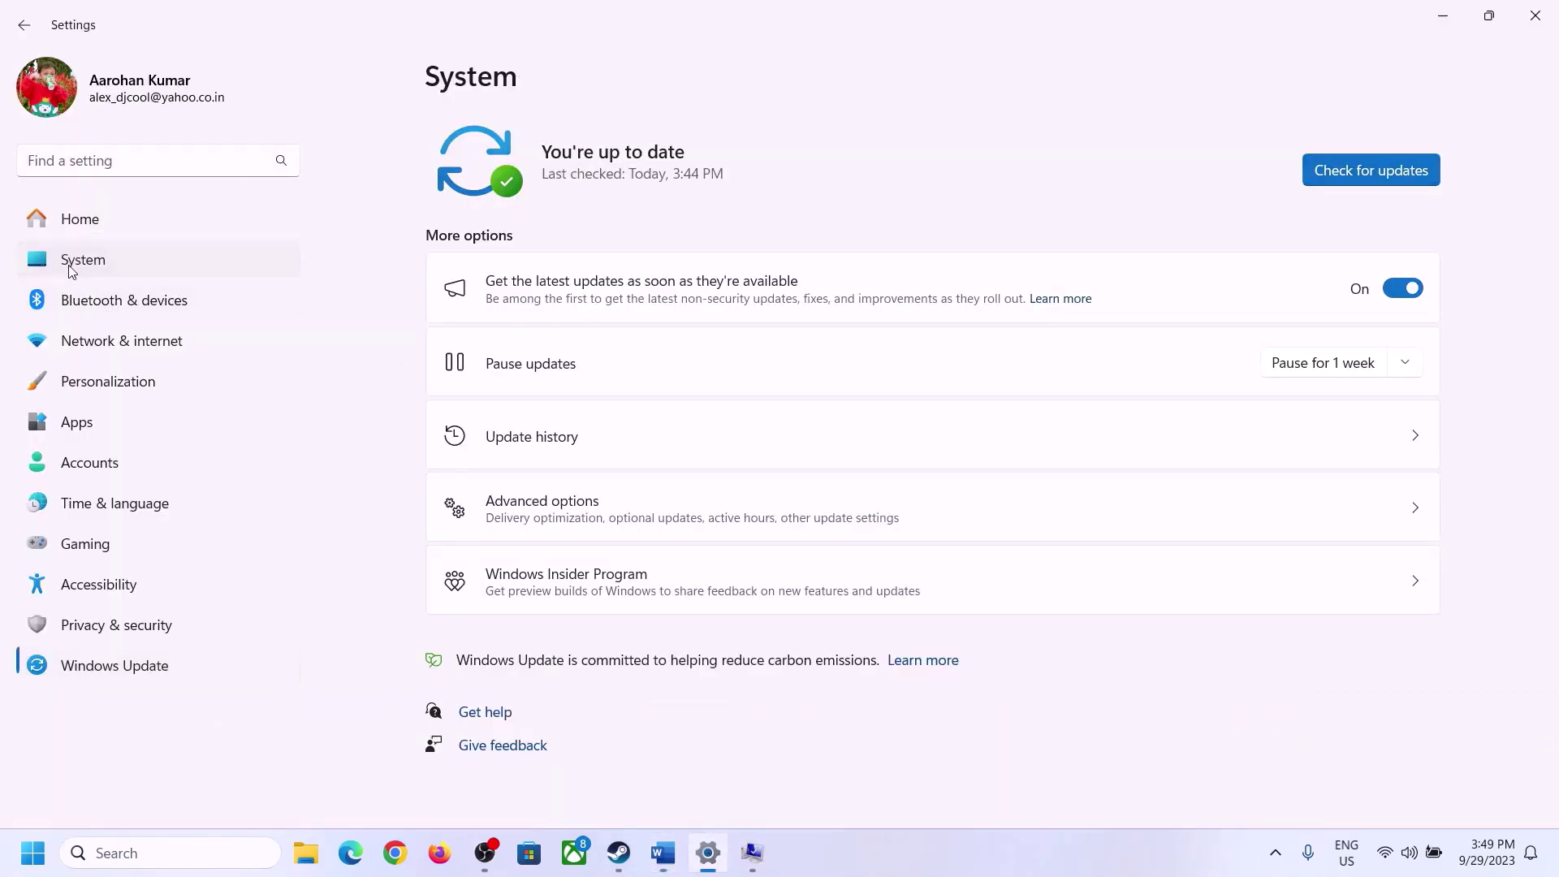
scroll(569, 642, down, 8)
click(511, 773)
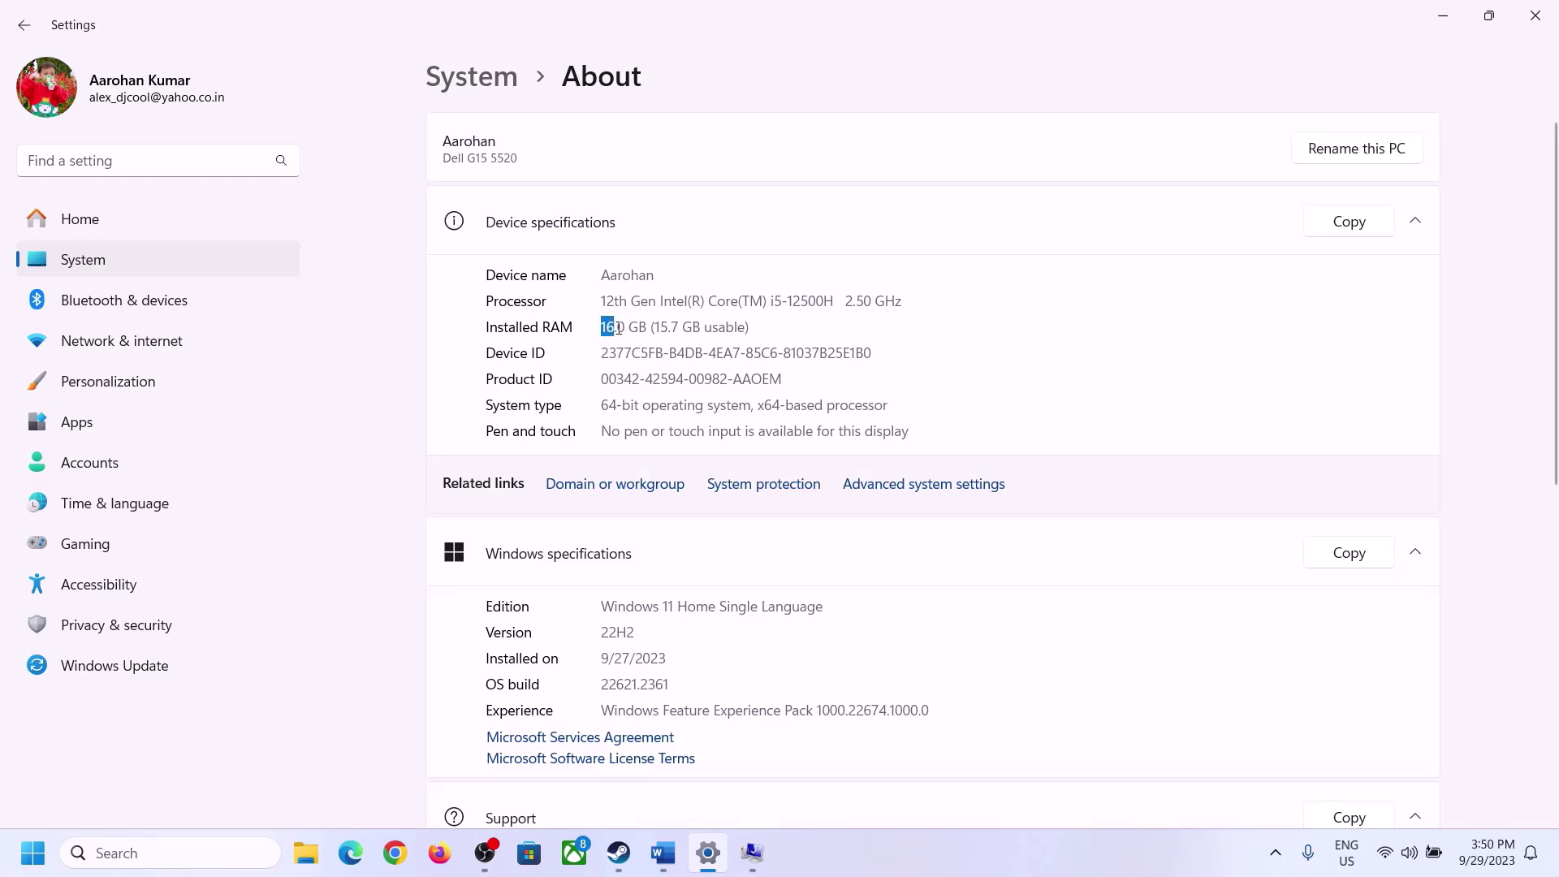
drag(617, 329, 599, 326)
click(628, 330)
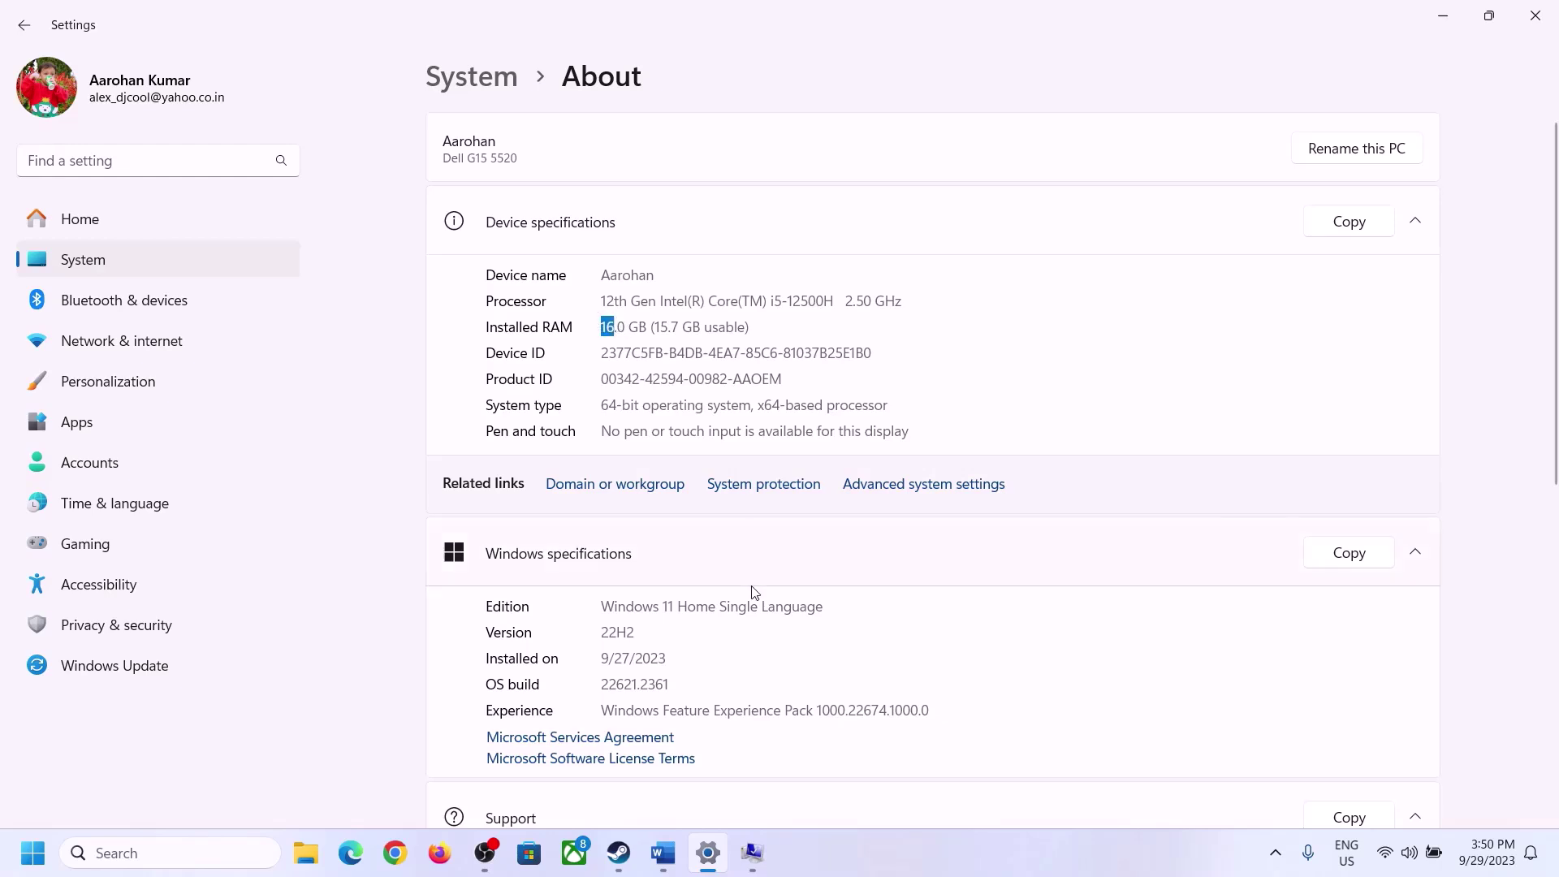
Return to the Virtual Memory dialog, launch Calculator with the Run command "calc" and place it beside the dialog
click(747, 853)
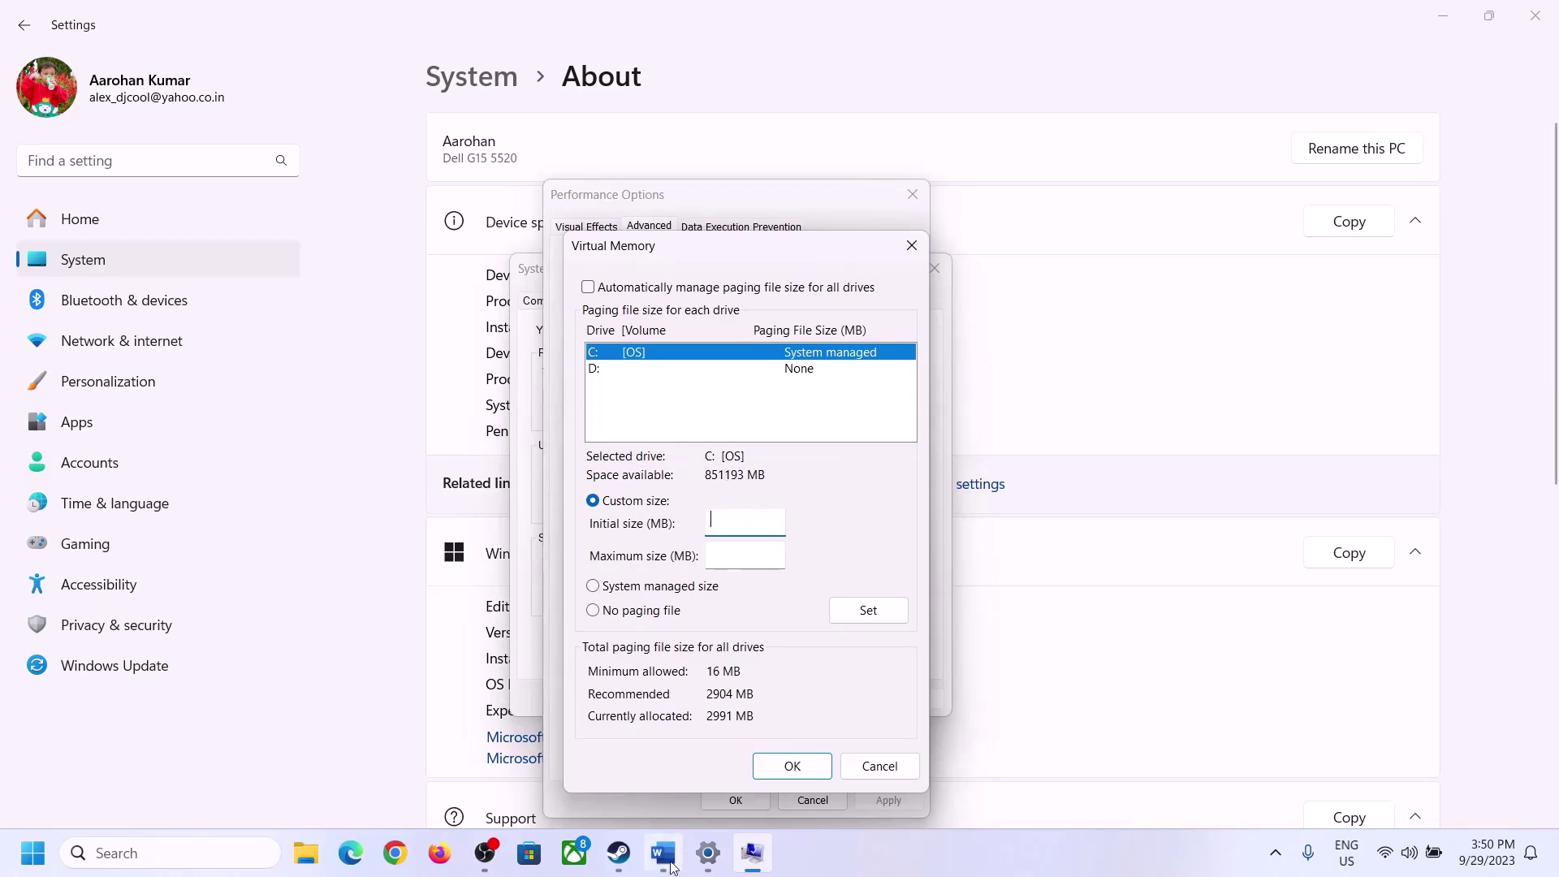
click(703, 751)
key(super+r)
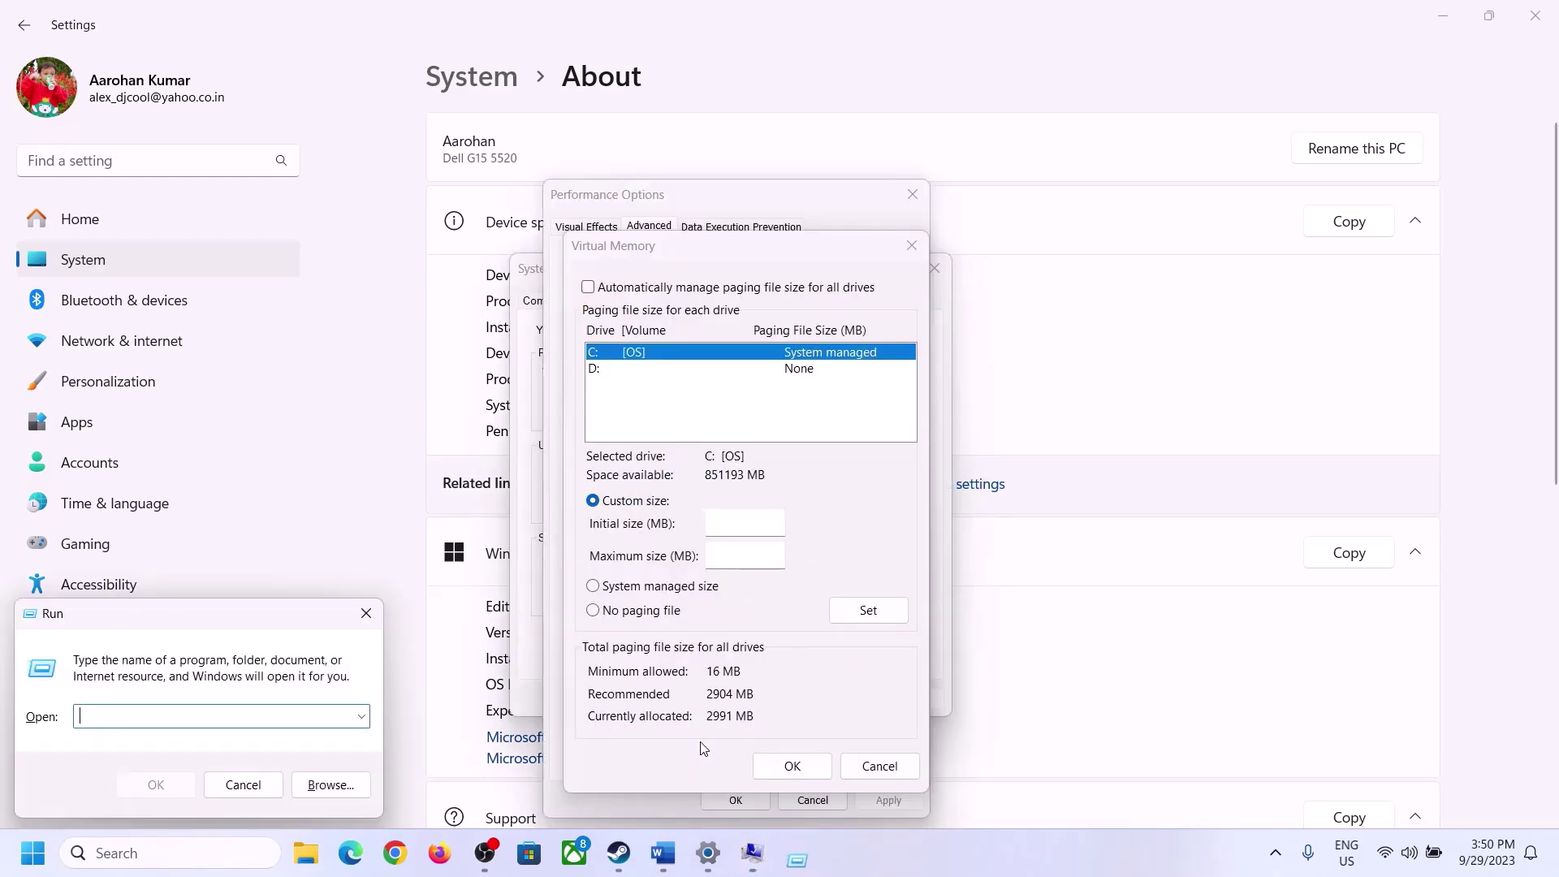
text(calc)
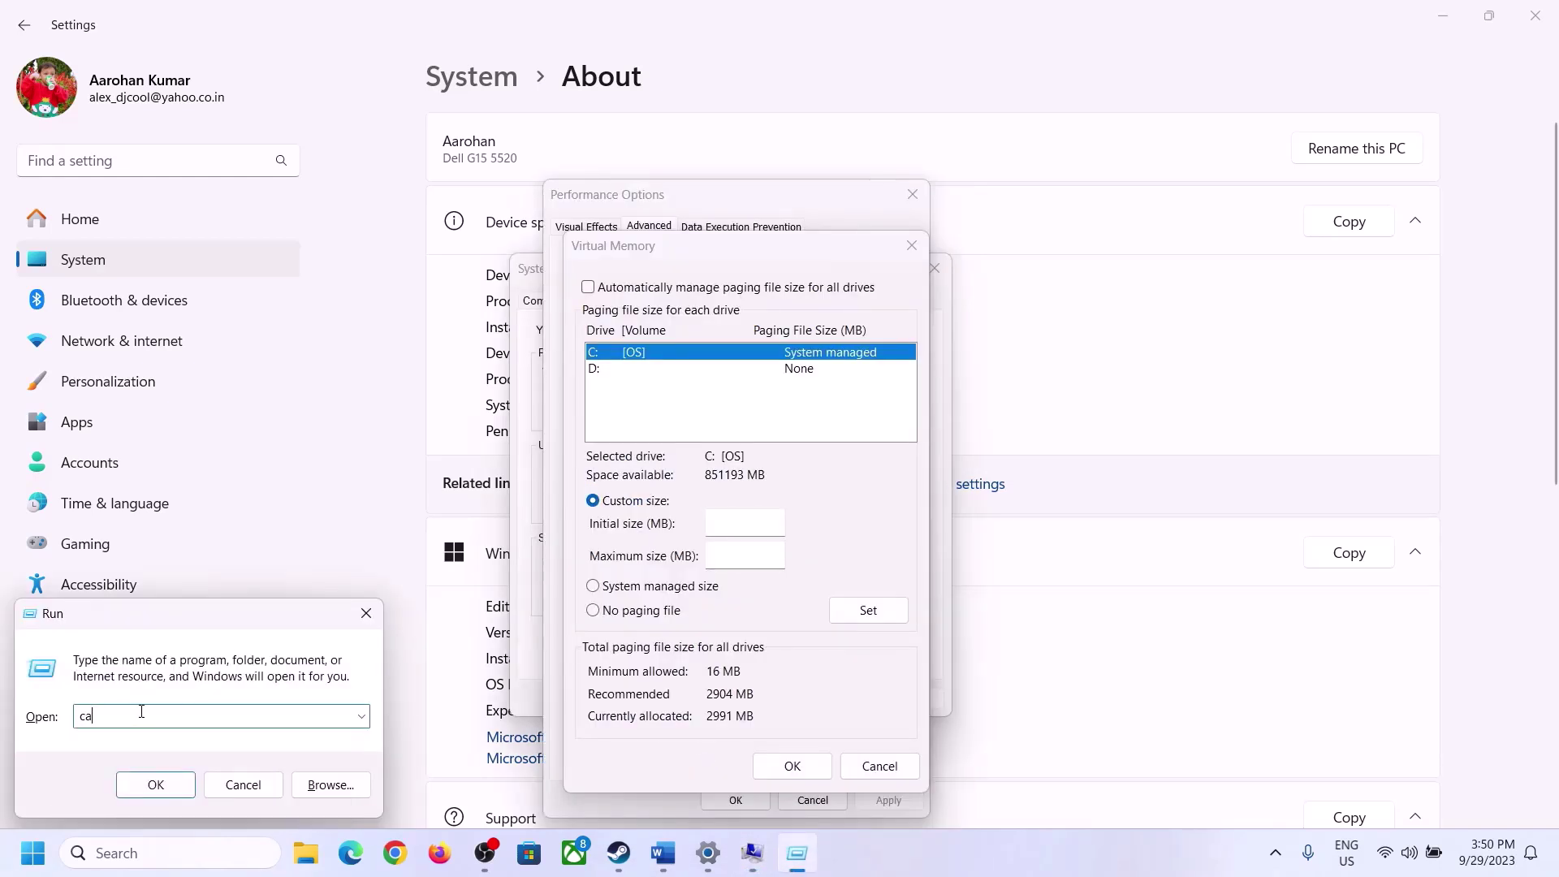
click(154, 786)
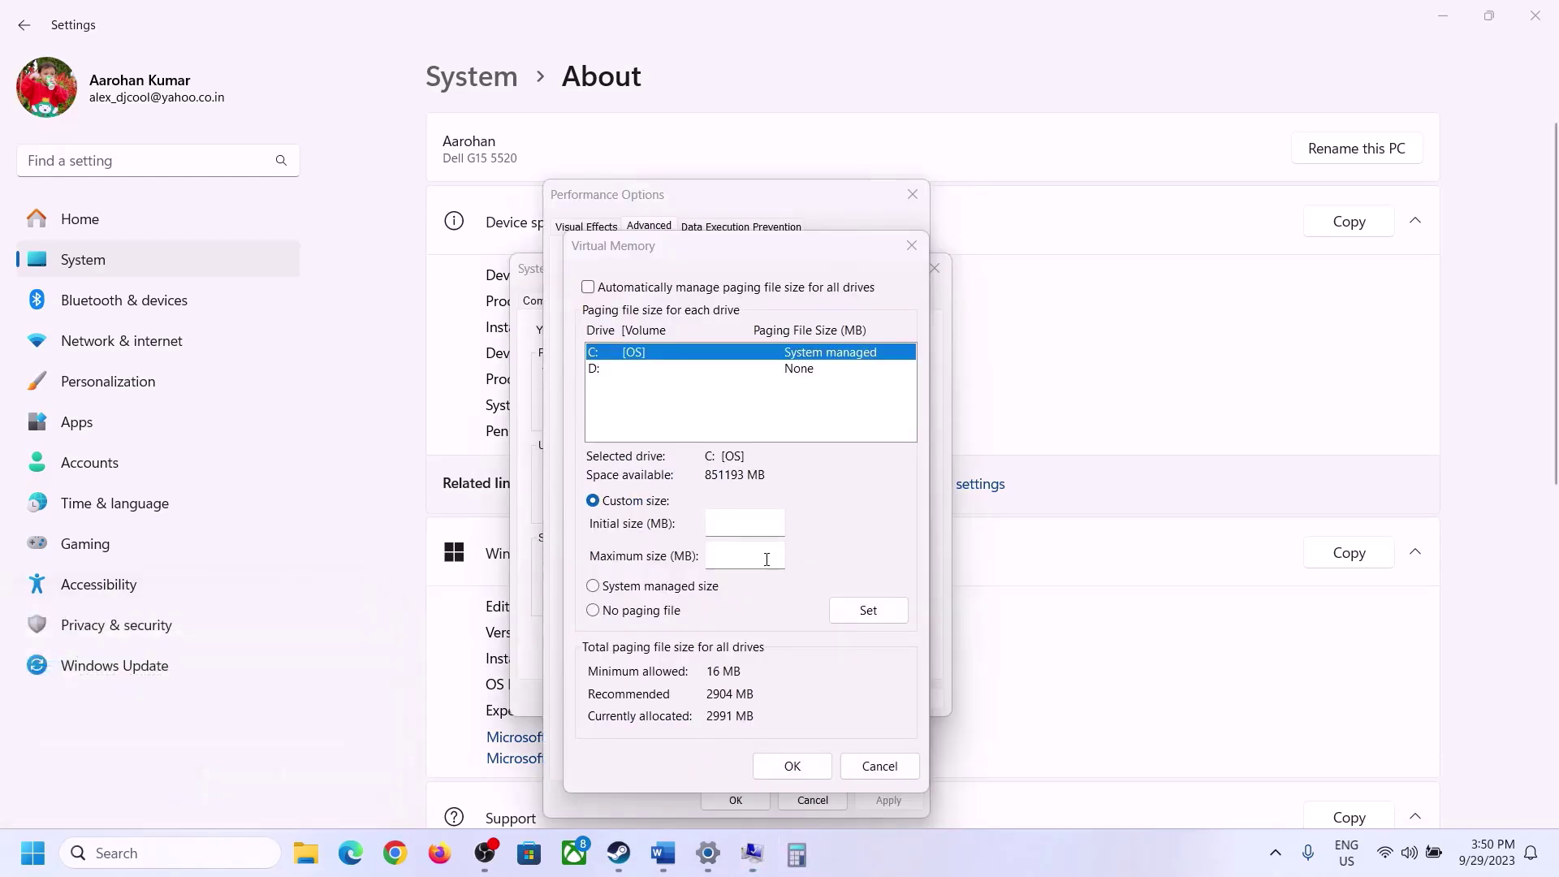
drag(192, 28, 1135, 259)
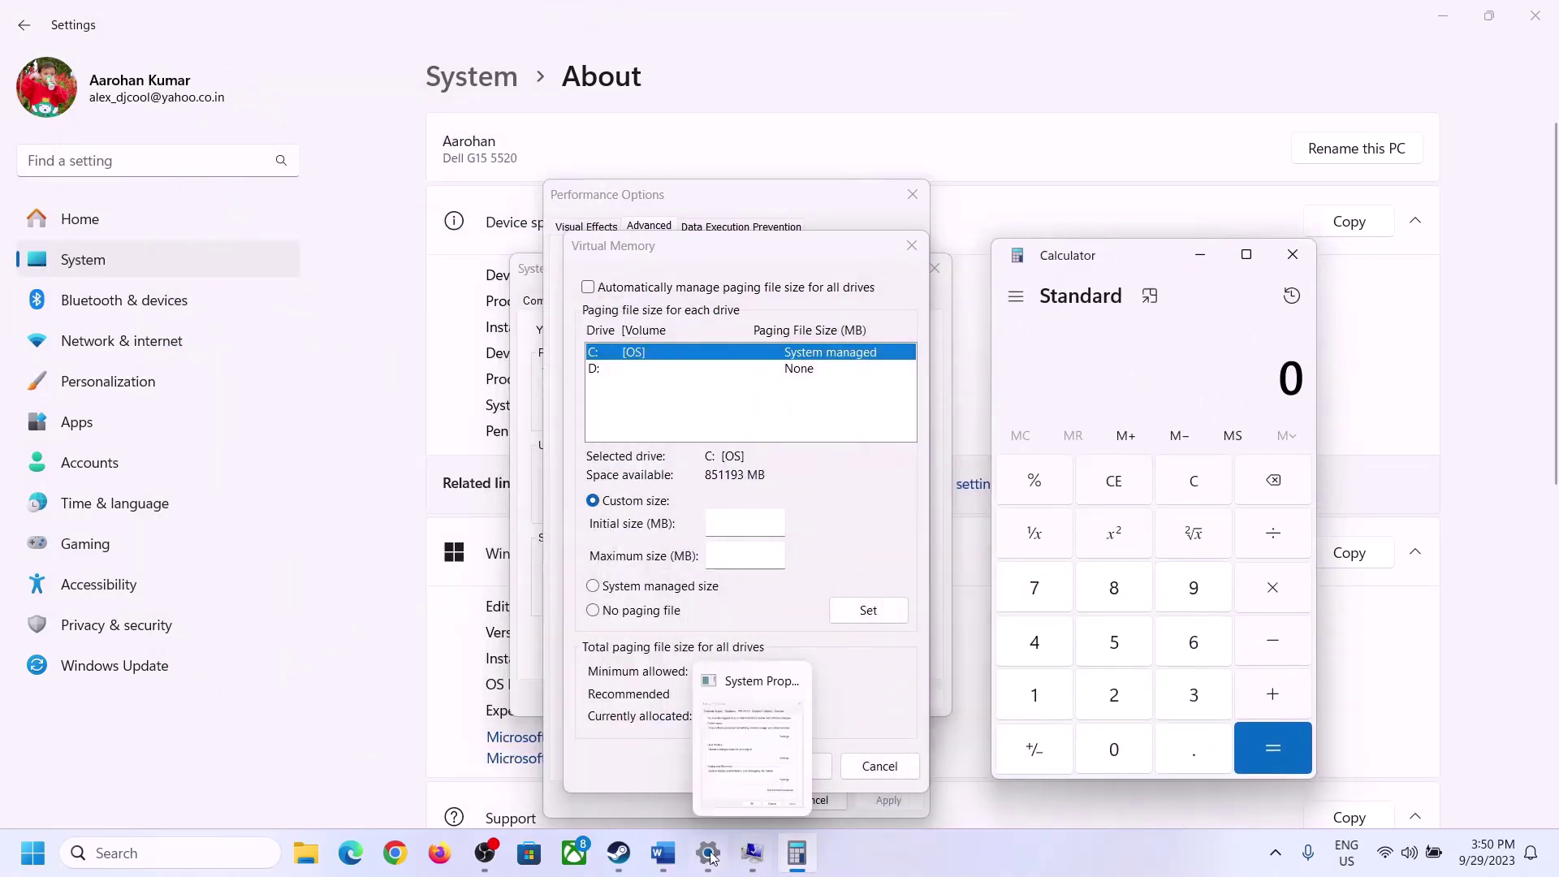
Recheck the initial size formula in Word, then calculate 16 × 1024 in Calculator to convert the RAM to megabytes
click(663, 852)
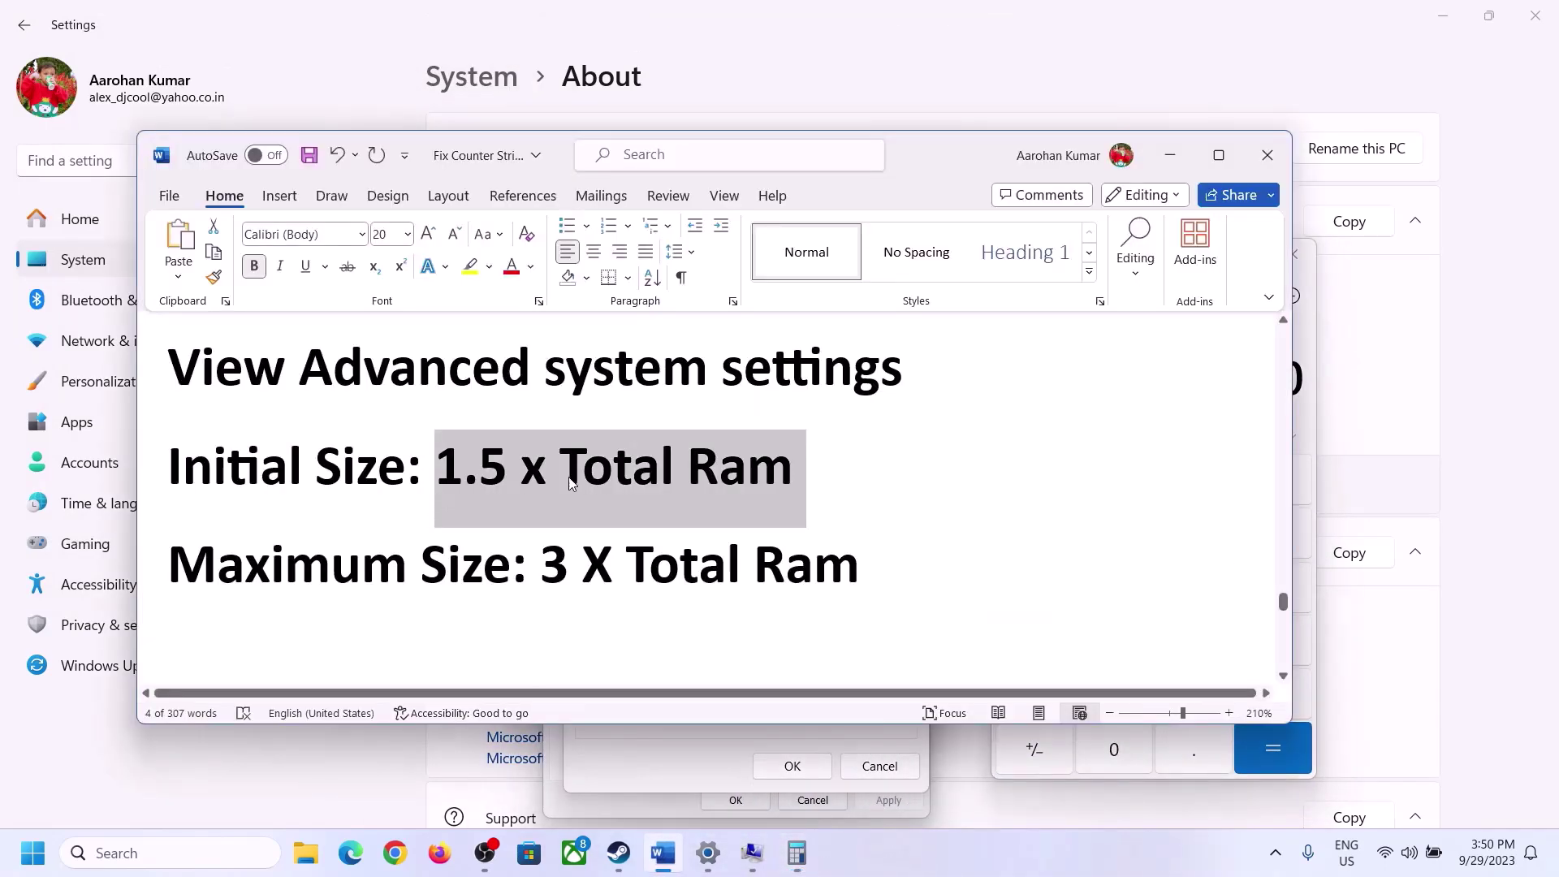
click(800, 853)
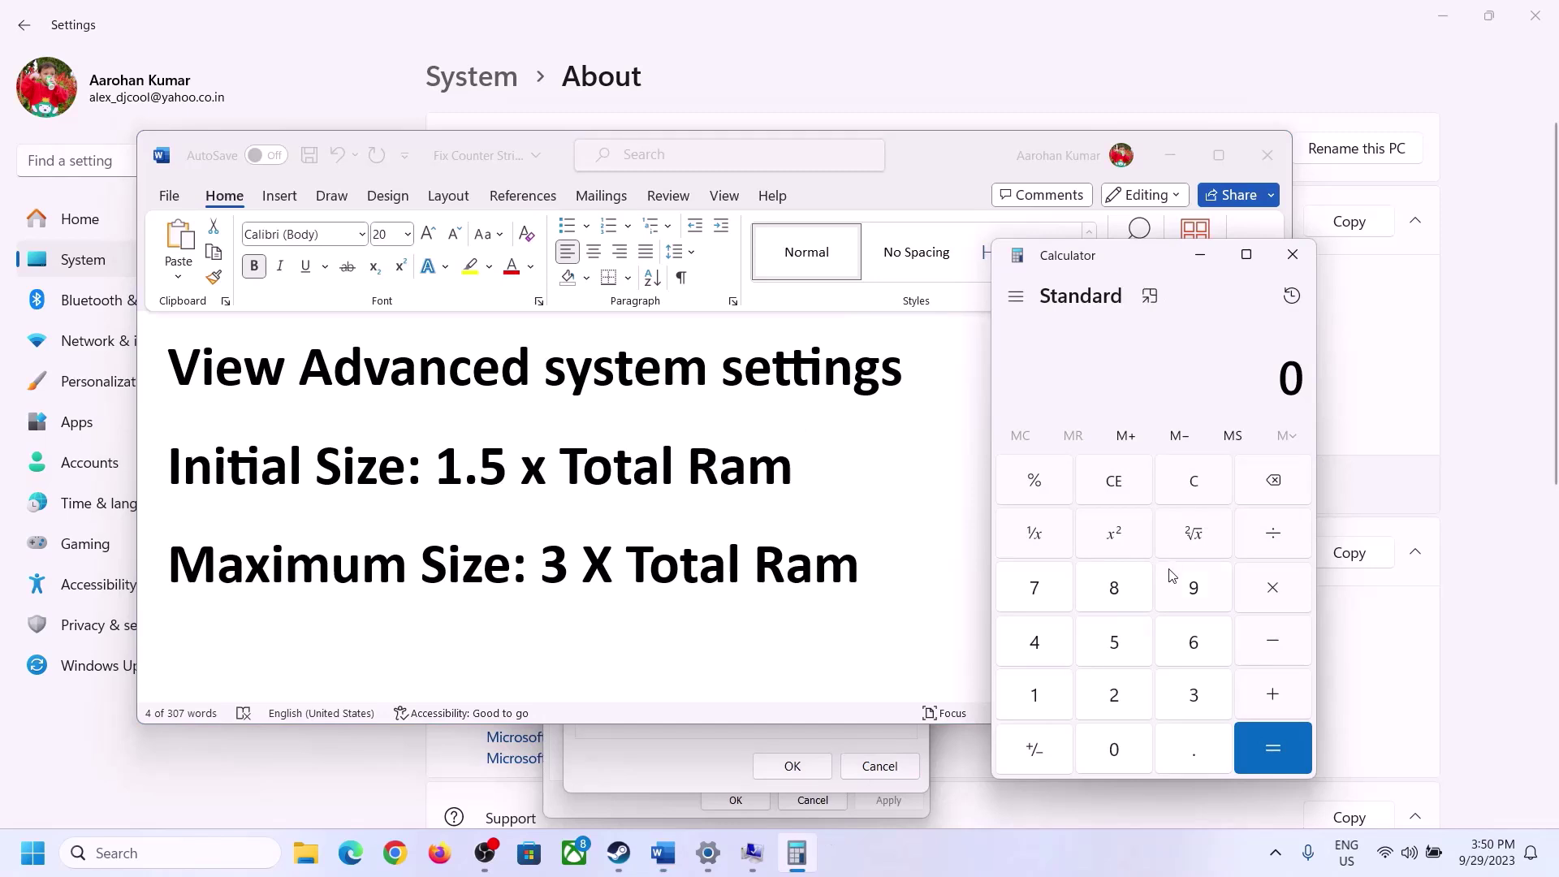
click(1036, 698)
click(1189, 651)
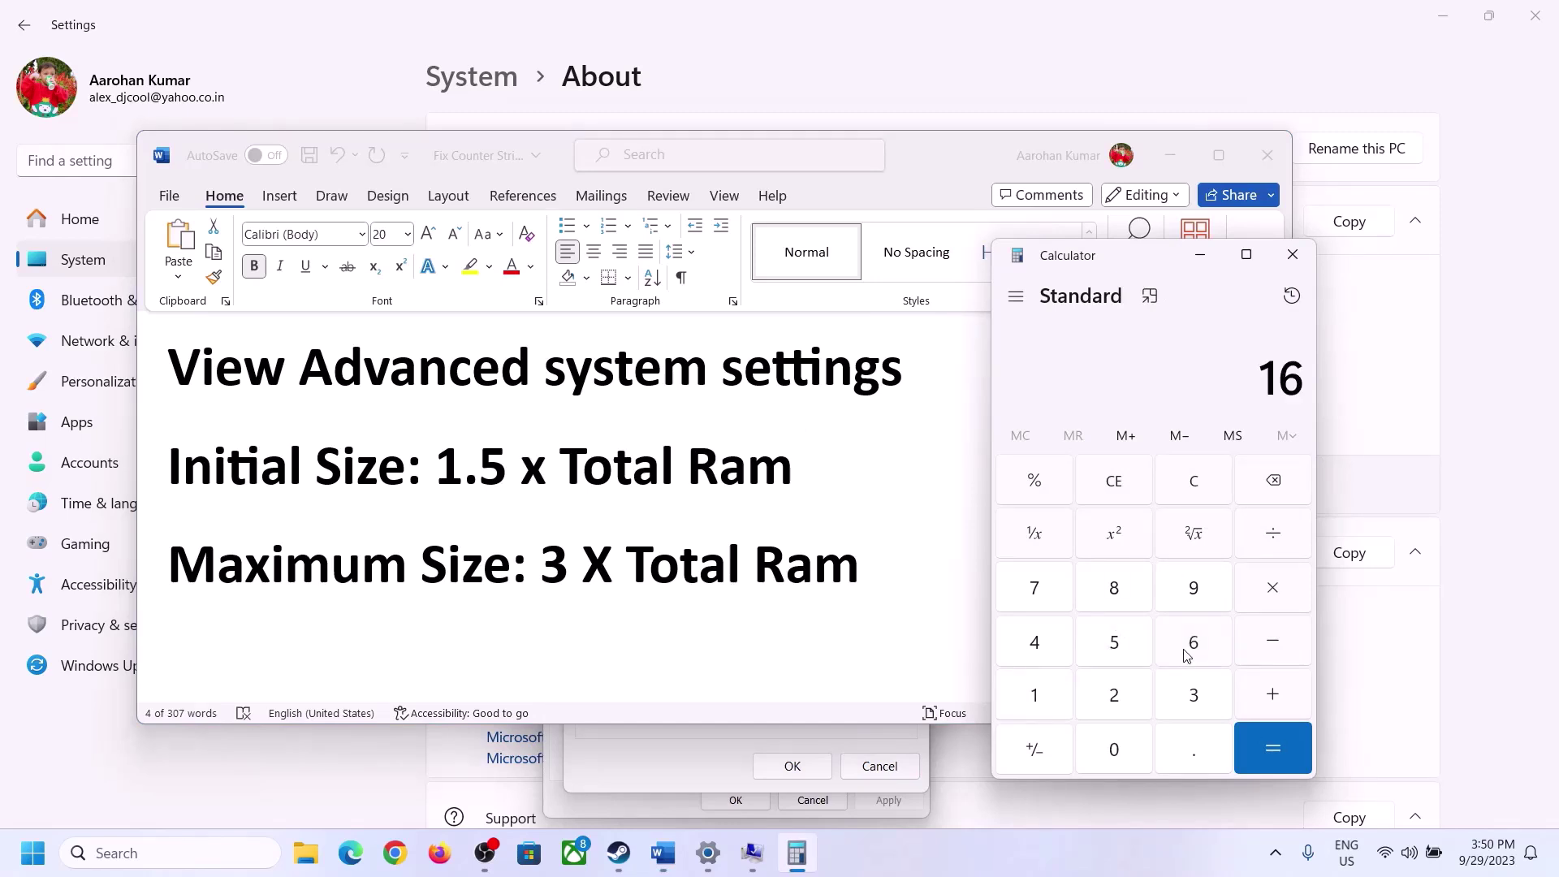
click(1197, 497)
click(1046, 698)
click(1170, 652)
click(1273, 601)
click(1034, 705)
click(1116, 751)
click(1114, 696)
click(1046, 650)
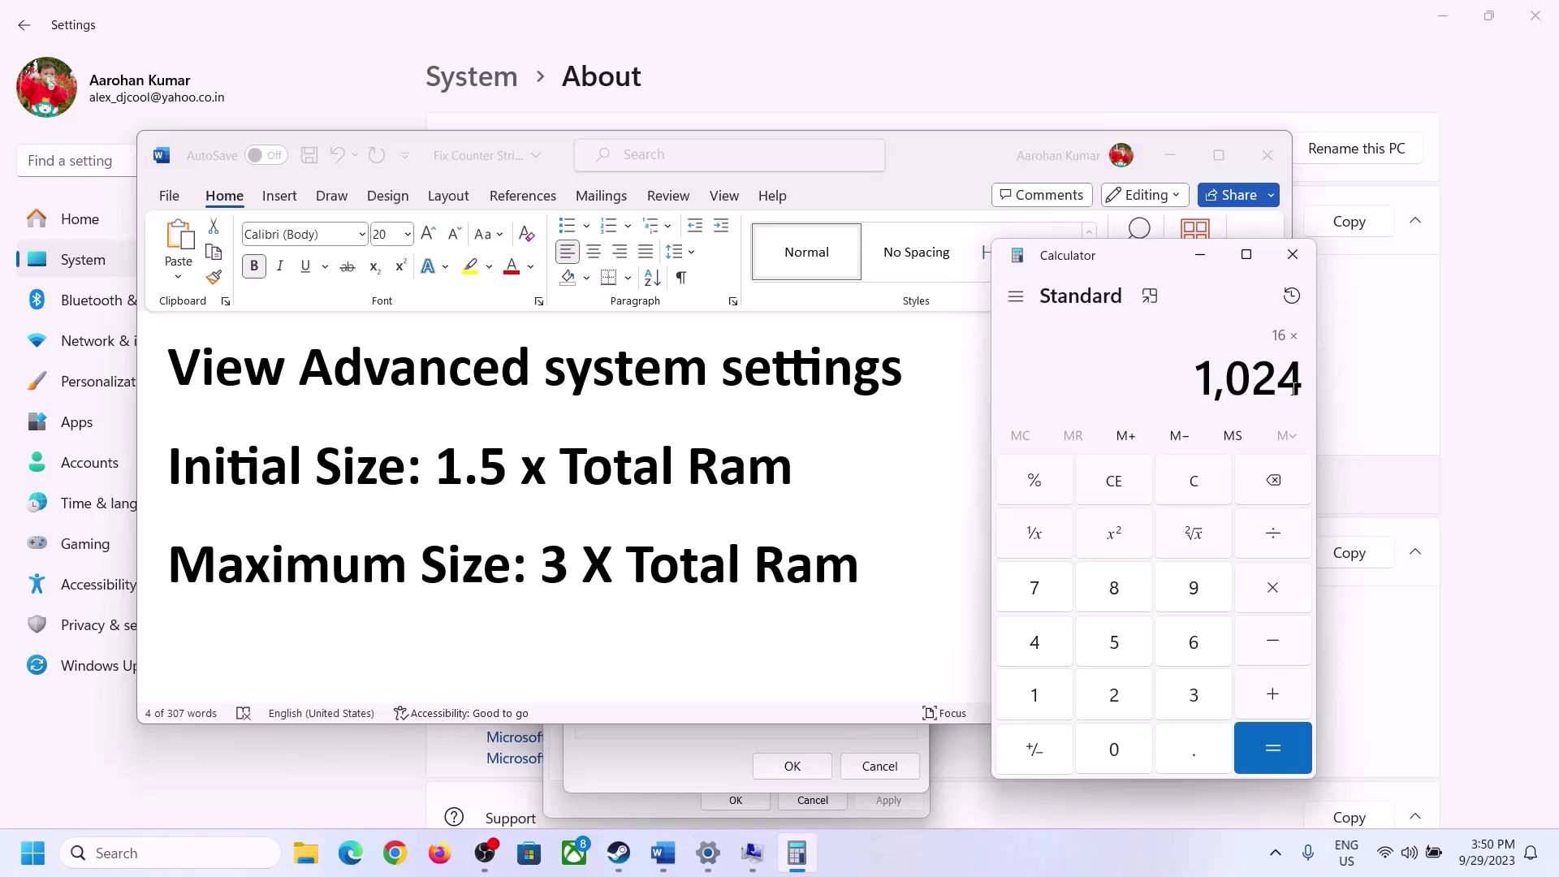
click(1272, 749)
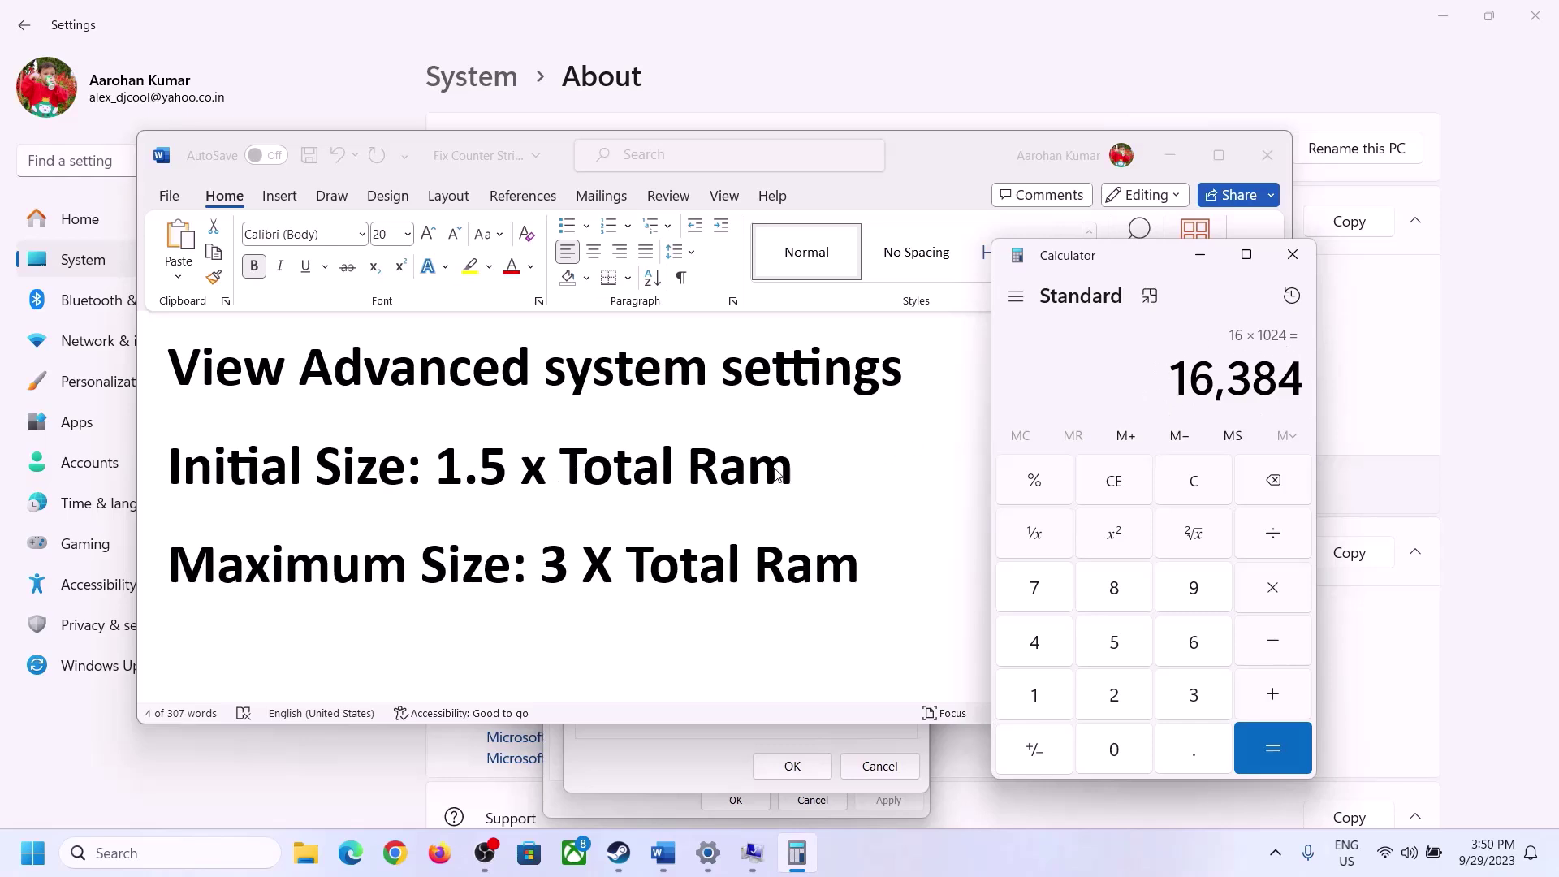
Multiply the converted RAM by 1.5 for the initial size and return to the Virtual Memory dialog's initial size entry
click(1277, 595)
click(1056, 700)
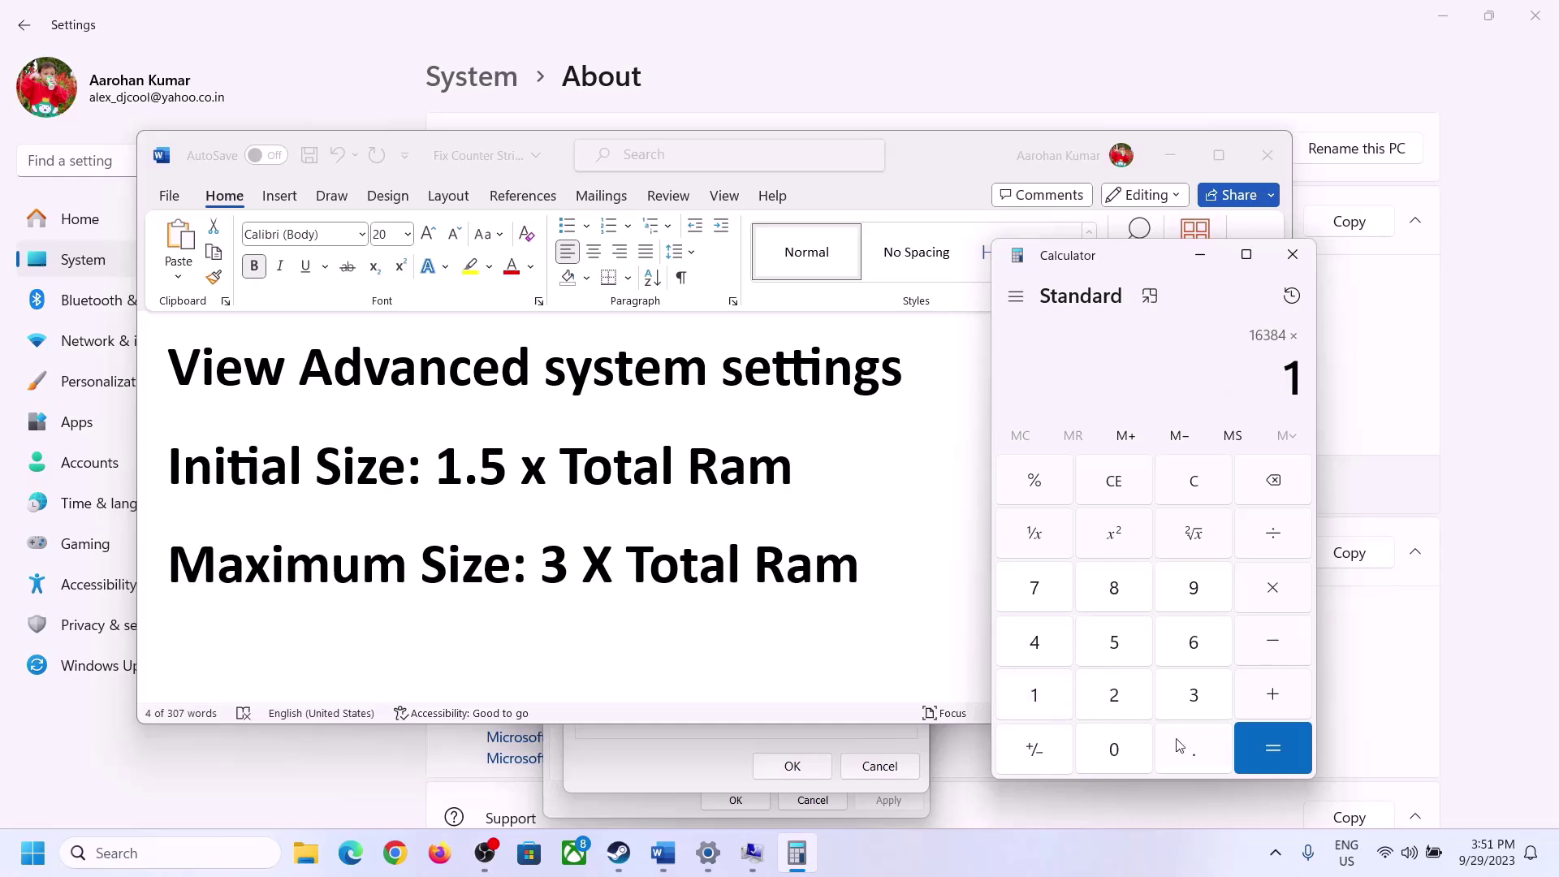
click(1189, 750)
click(1116, 650)
click(1269, 743)
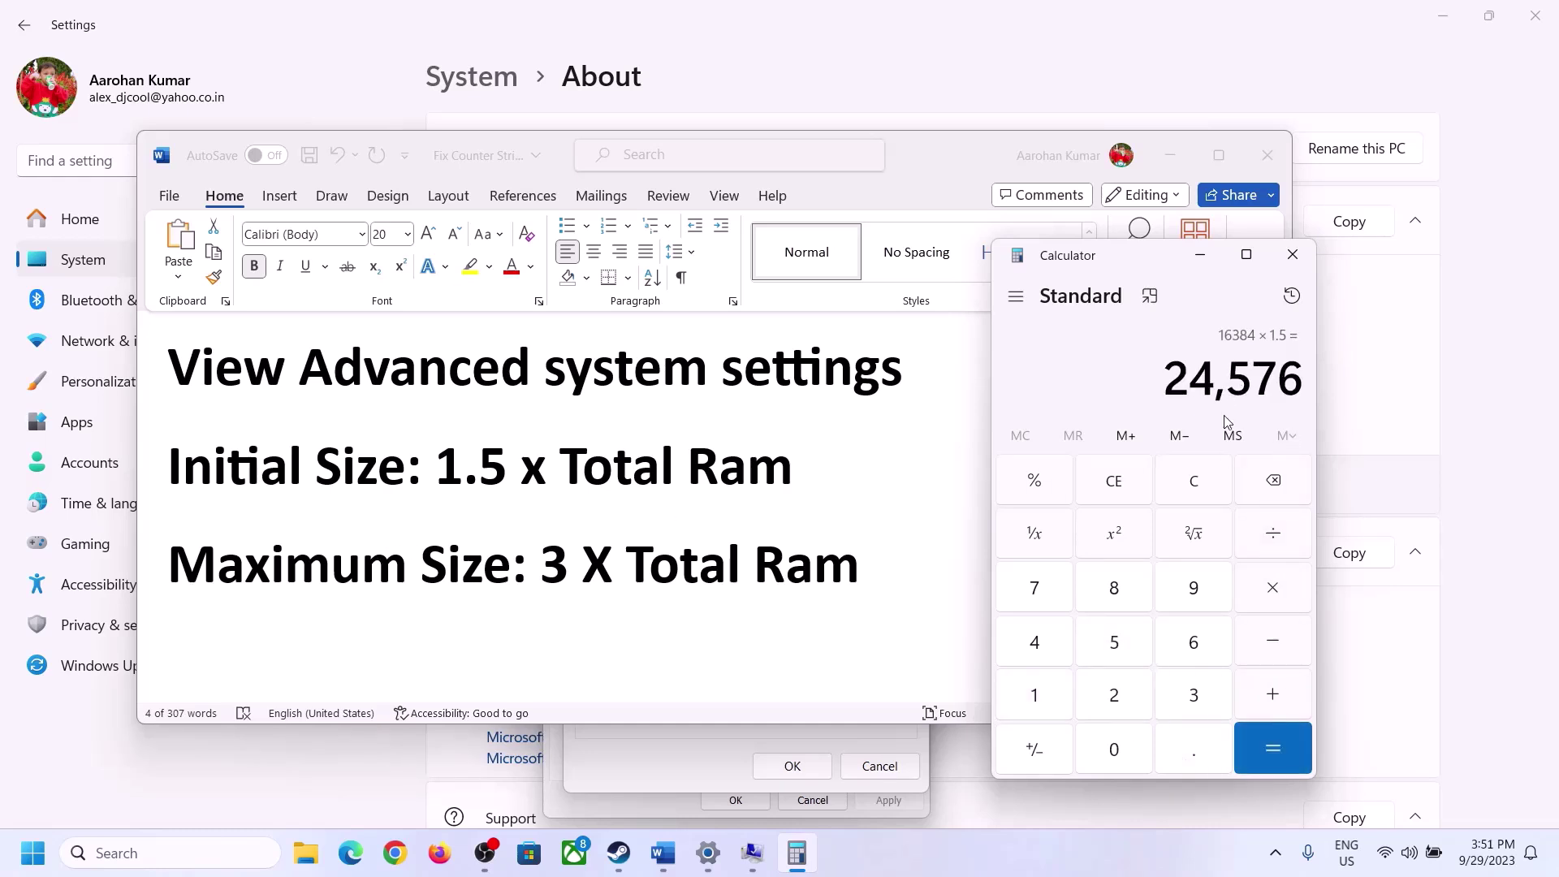
click(720, 731)
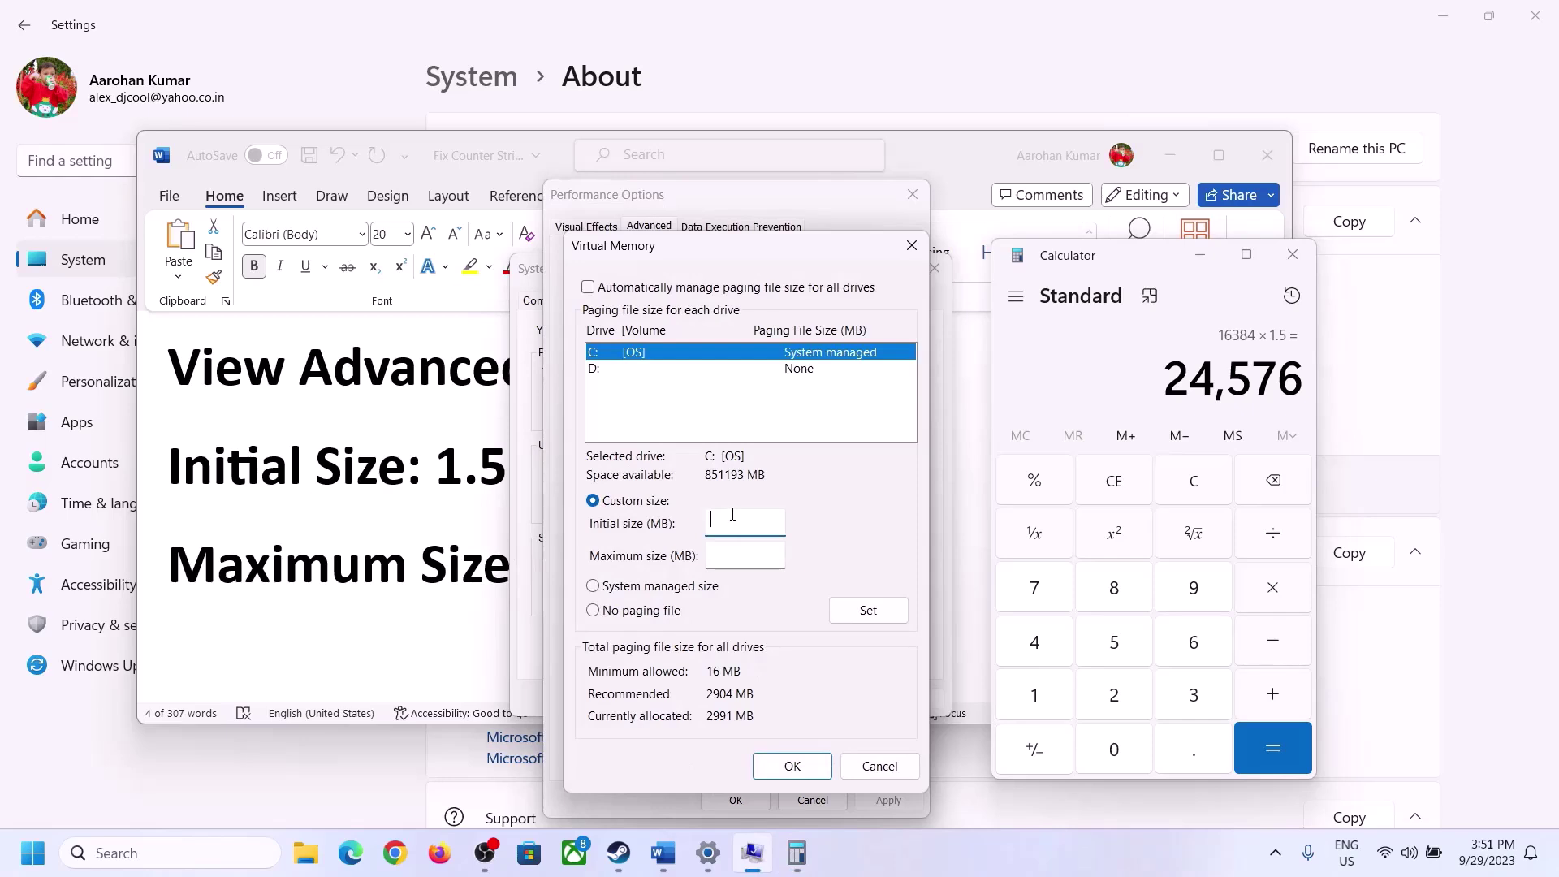
Set the initial paging file size to 24576 MB, then check the maximum size formula in the Word document
text(24576)
click(781, 555)
click(449, 575)
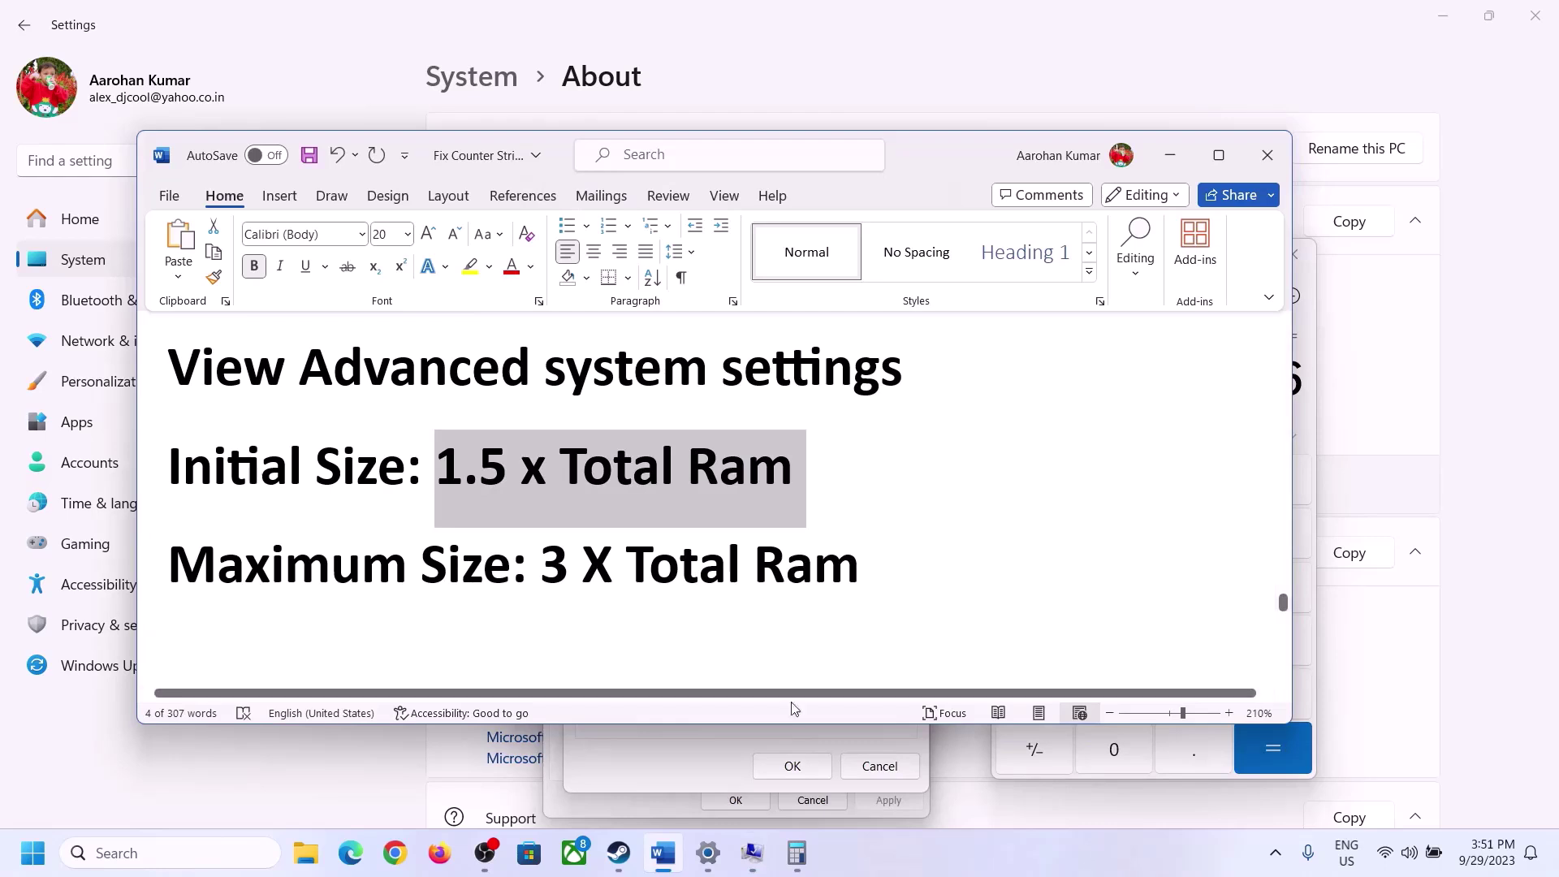
Clear Calculator, recheck the installed RAM on the Settings About page, and calculate 16 × 1024 to convert it to megabytes
click(1312, 428)
click(1208, 485)
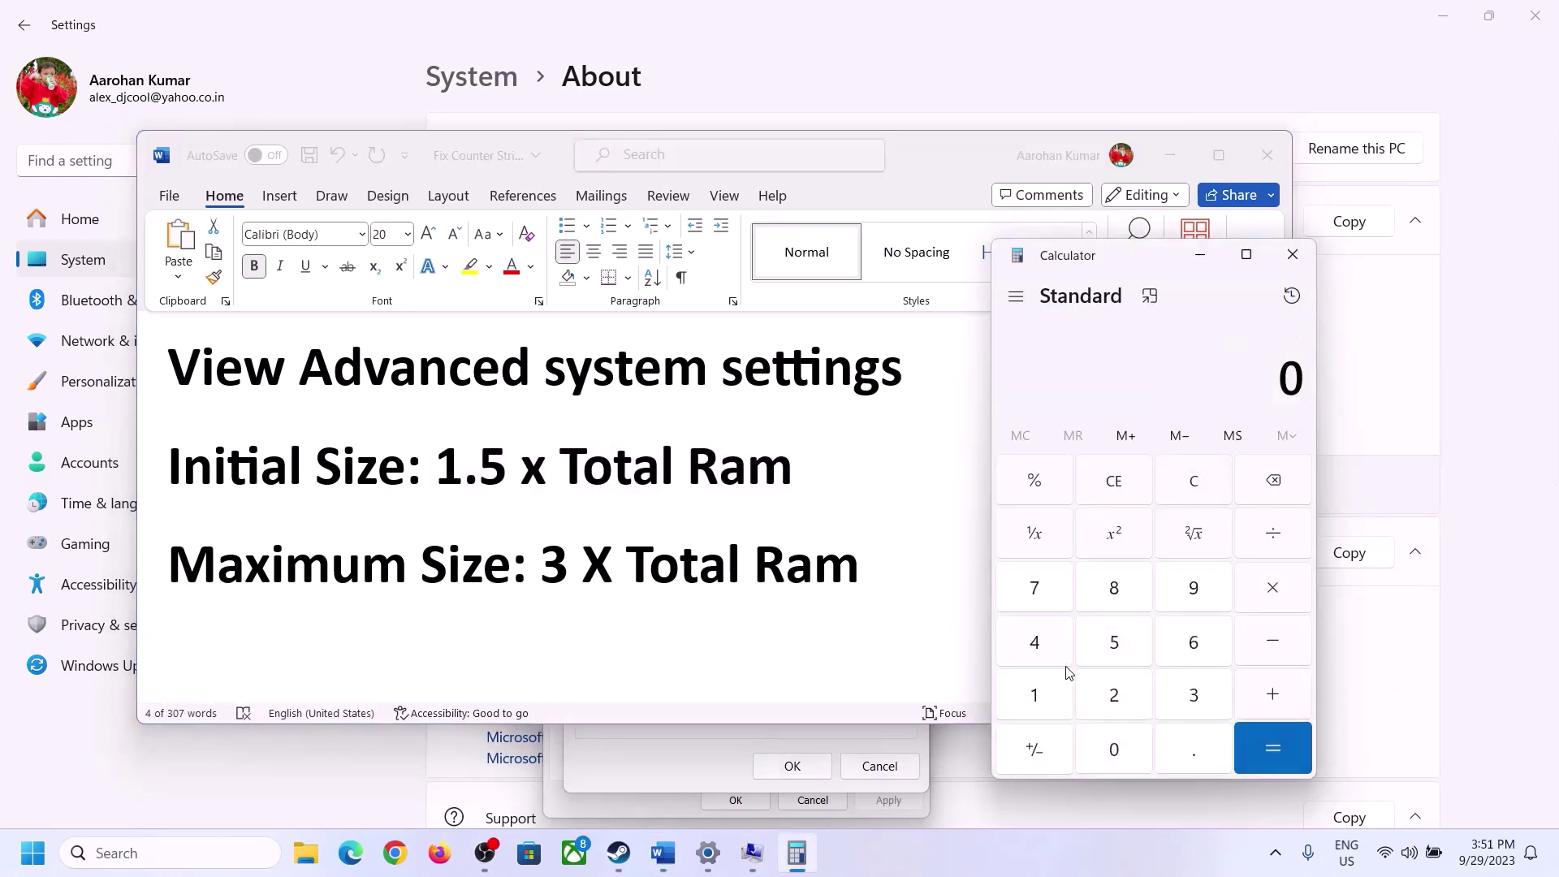
click(716, 853)
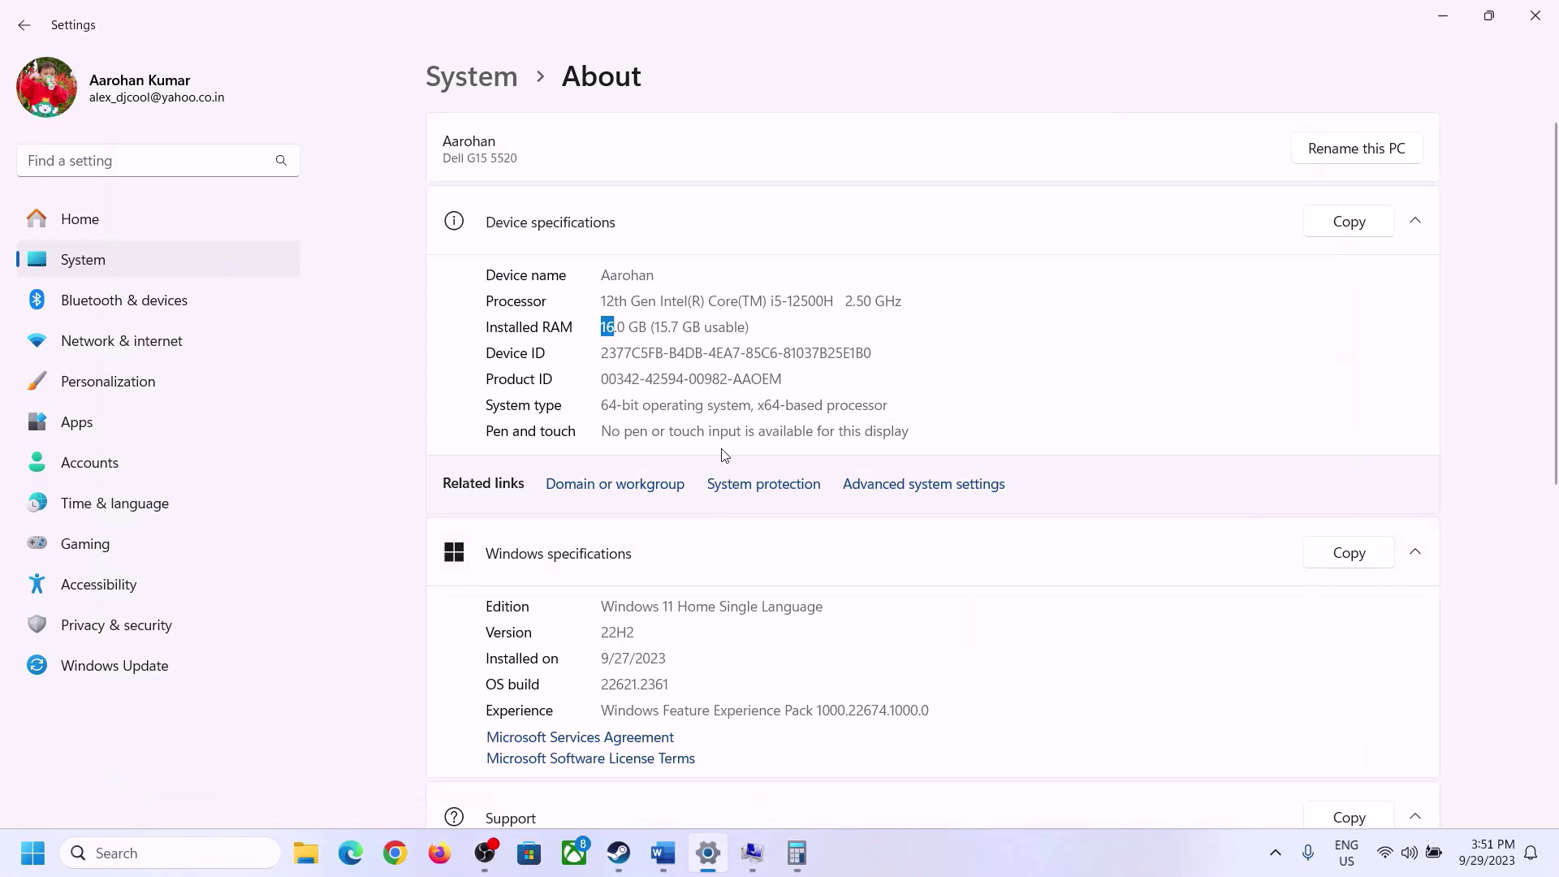
click(796, 853)
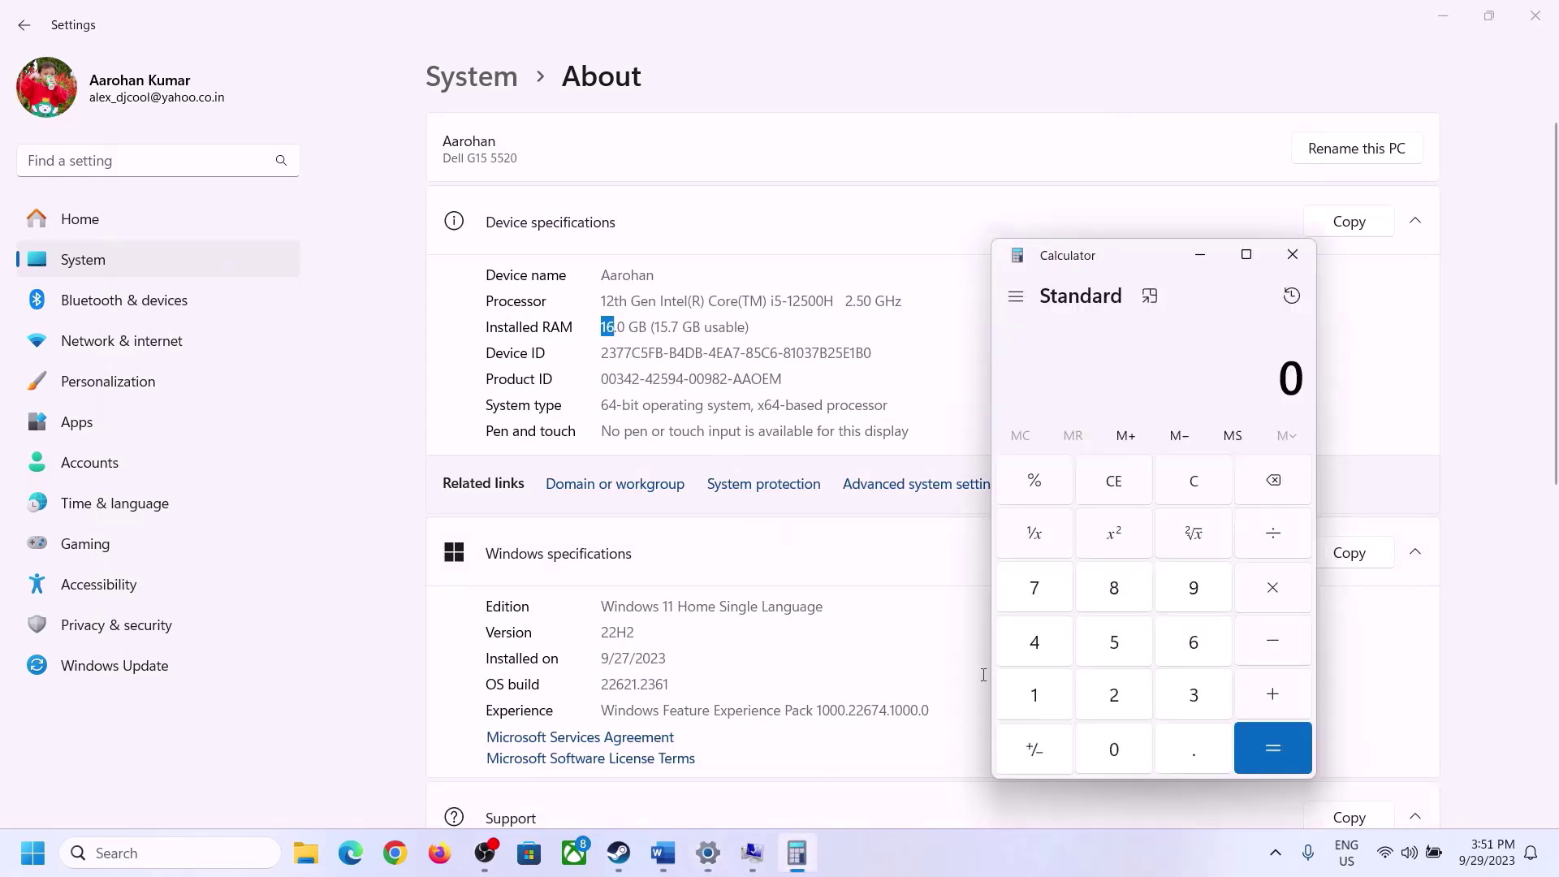
click(1044, 687)
click(1189, 644)
click(1268, 590)
click(1043, 688)
click(1103, 743)
click(1115, 699)
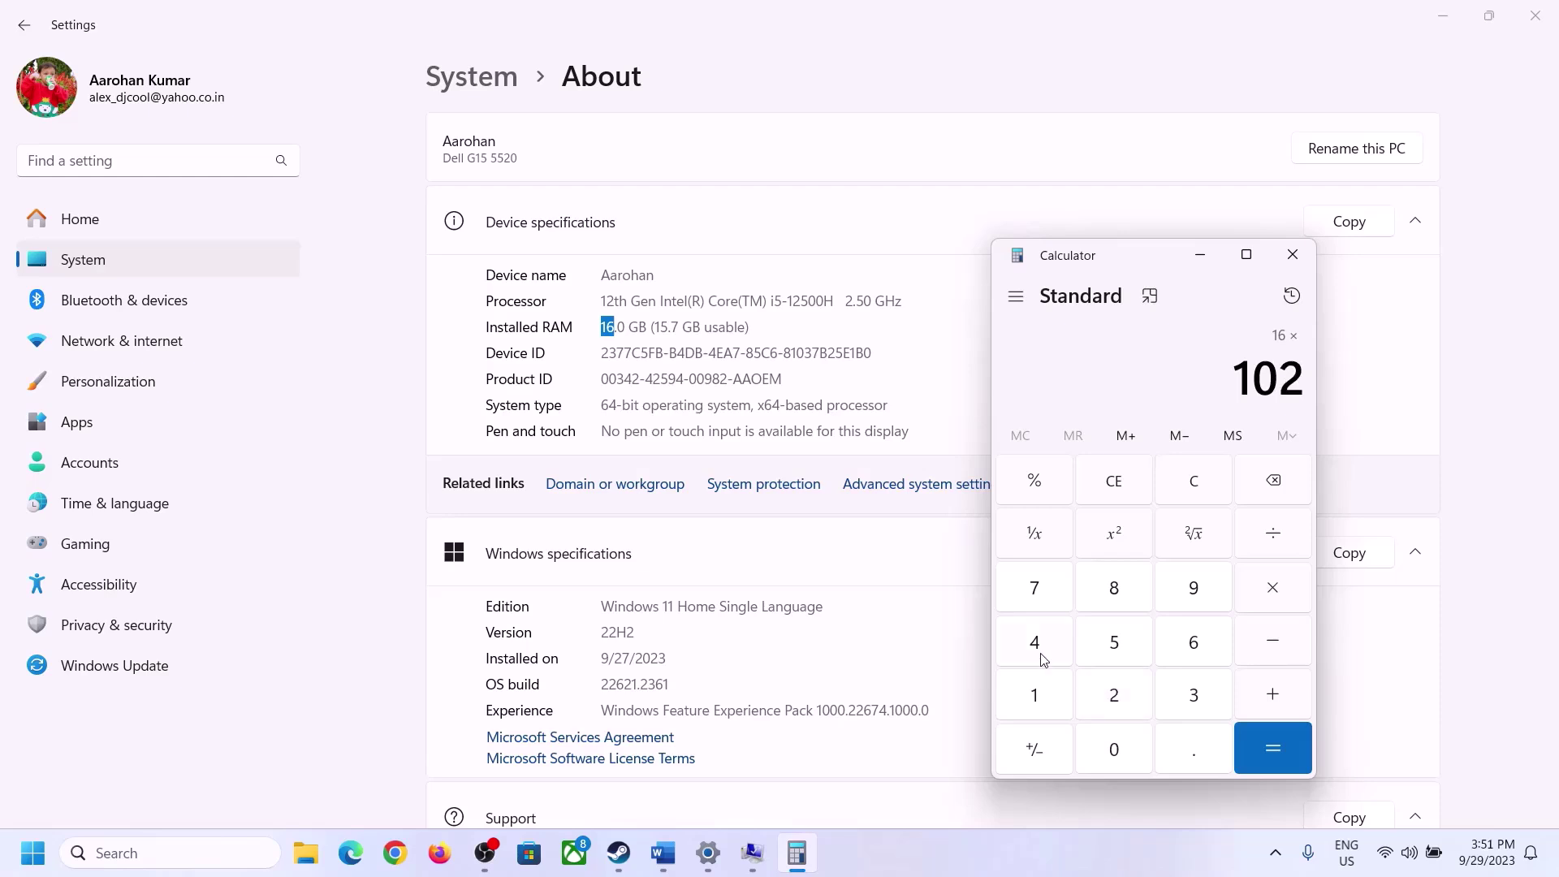
click(1036, 646)
click(1260, 757)
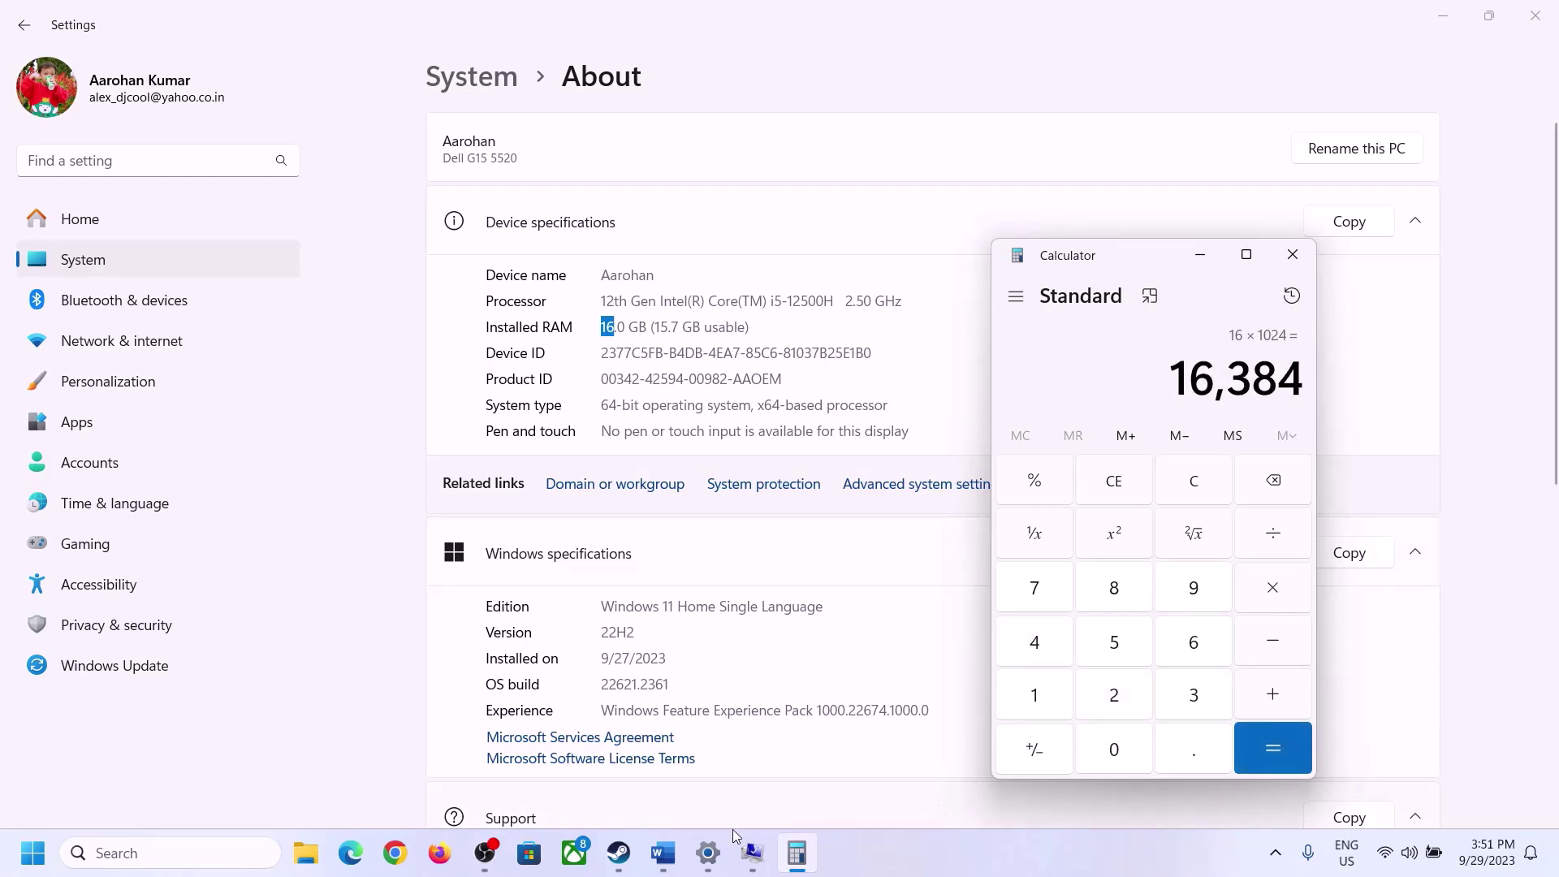
Recheck the maximum size formula in Word and multiply the converted RAM by 3 in Calculator
click(664, 853)
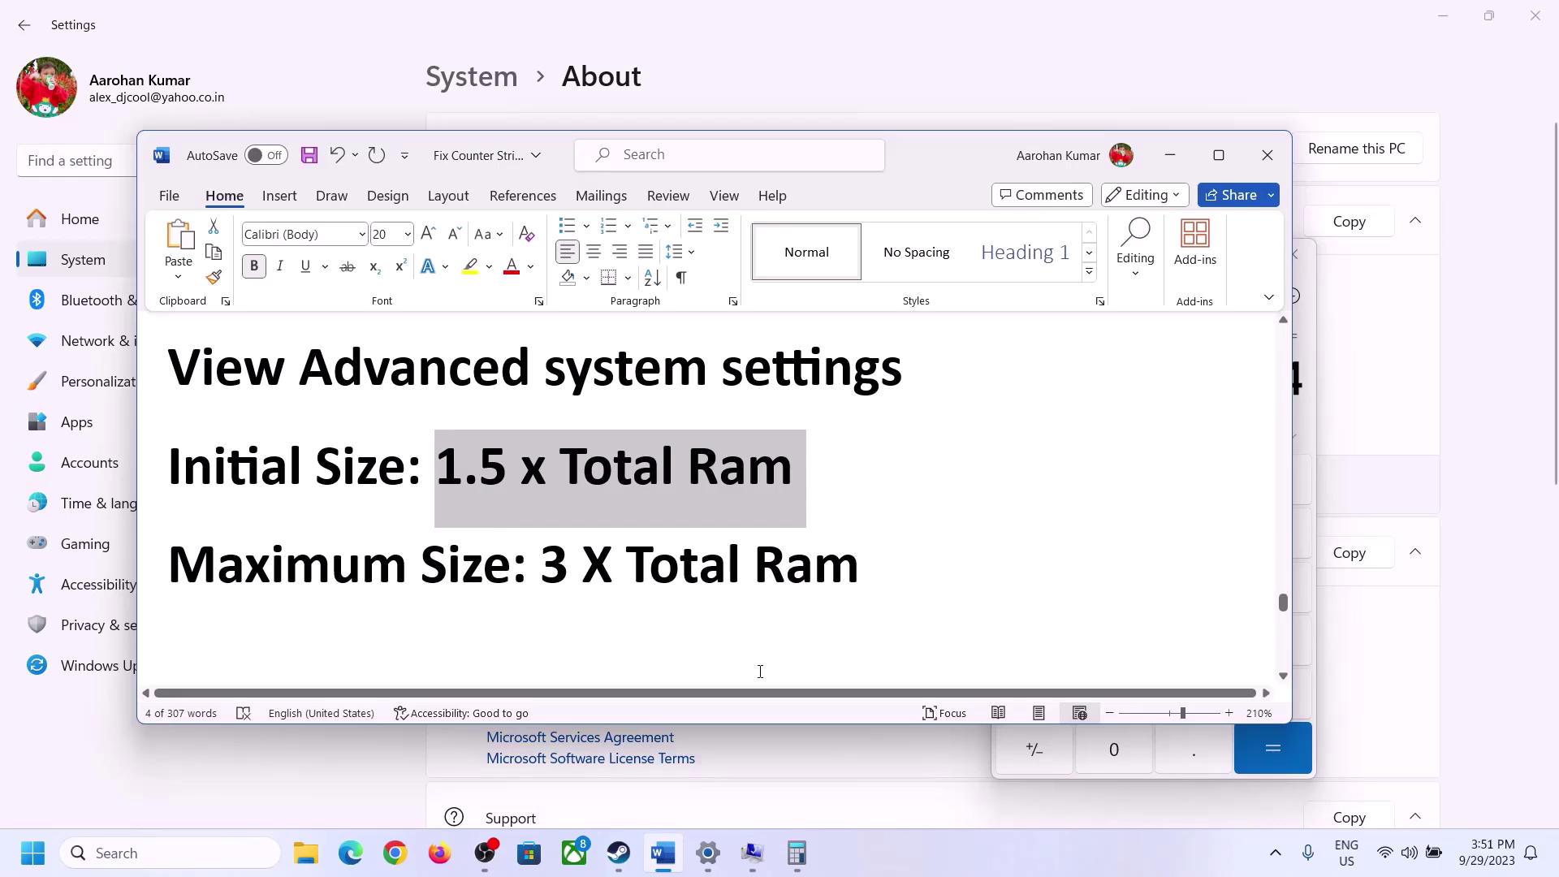
click(797, 853)
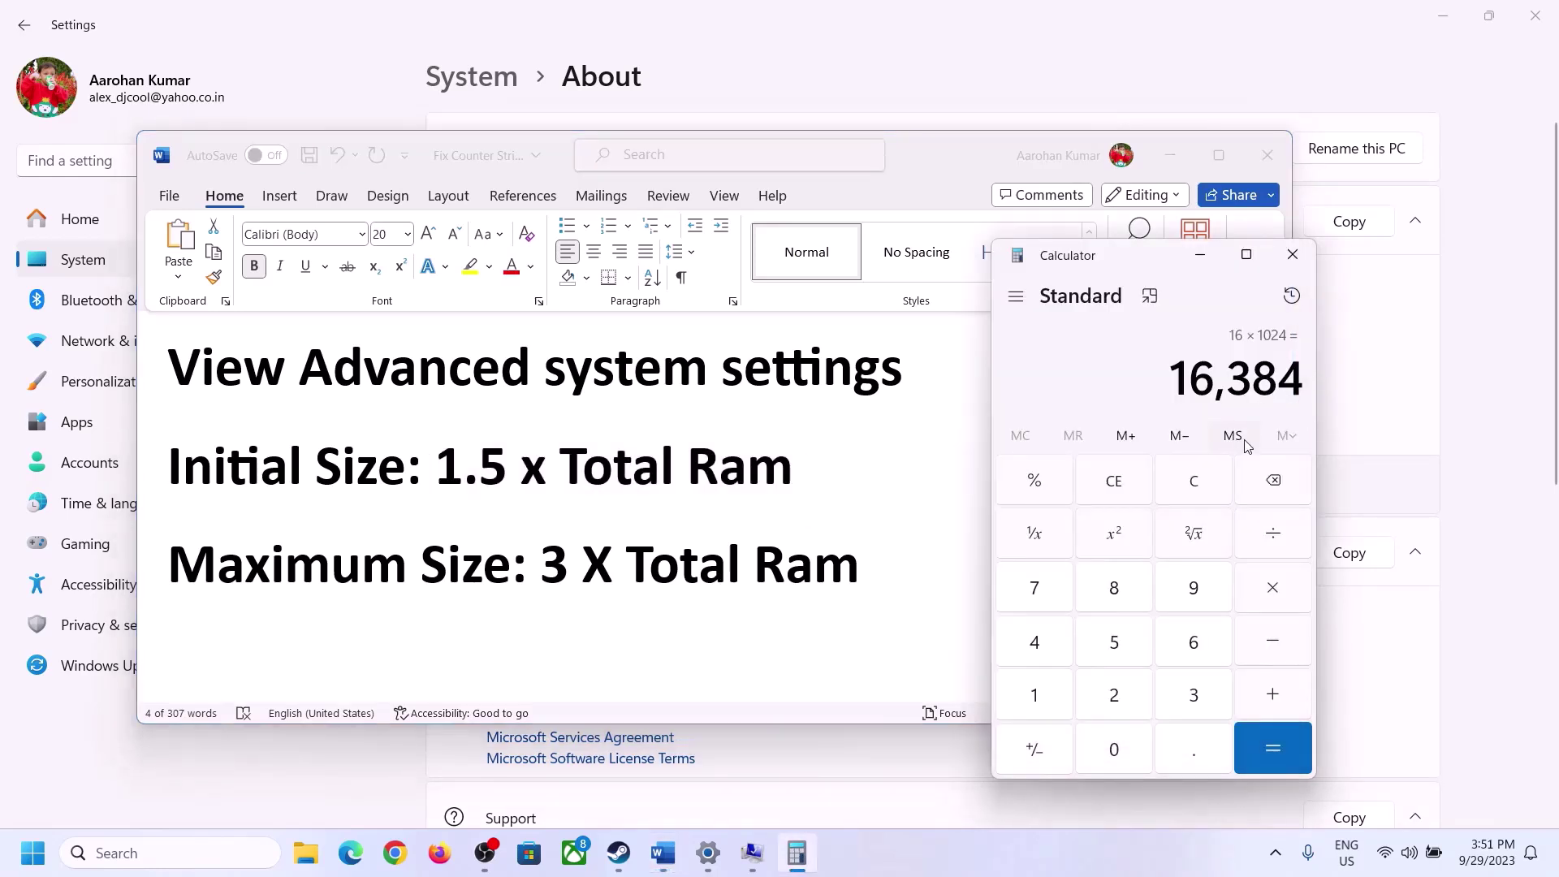
click(1273, 603)
click(1167, 698)
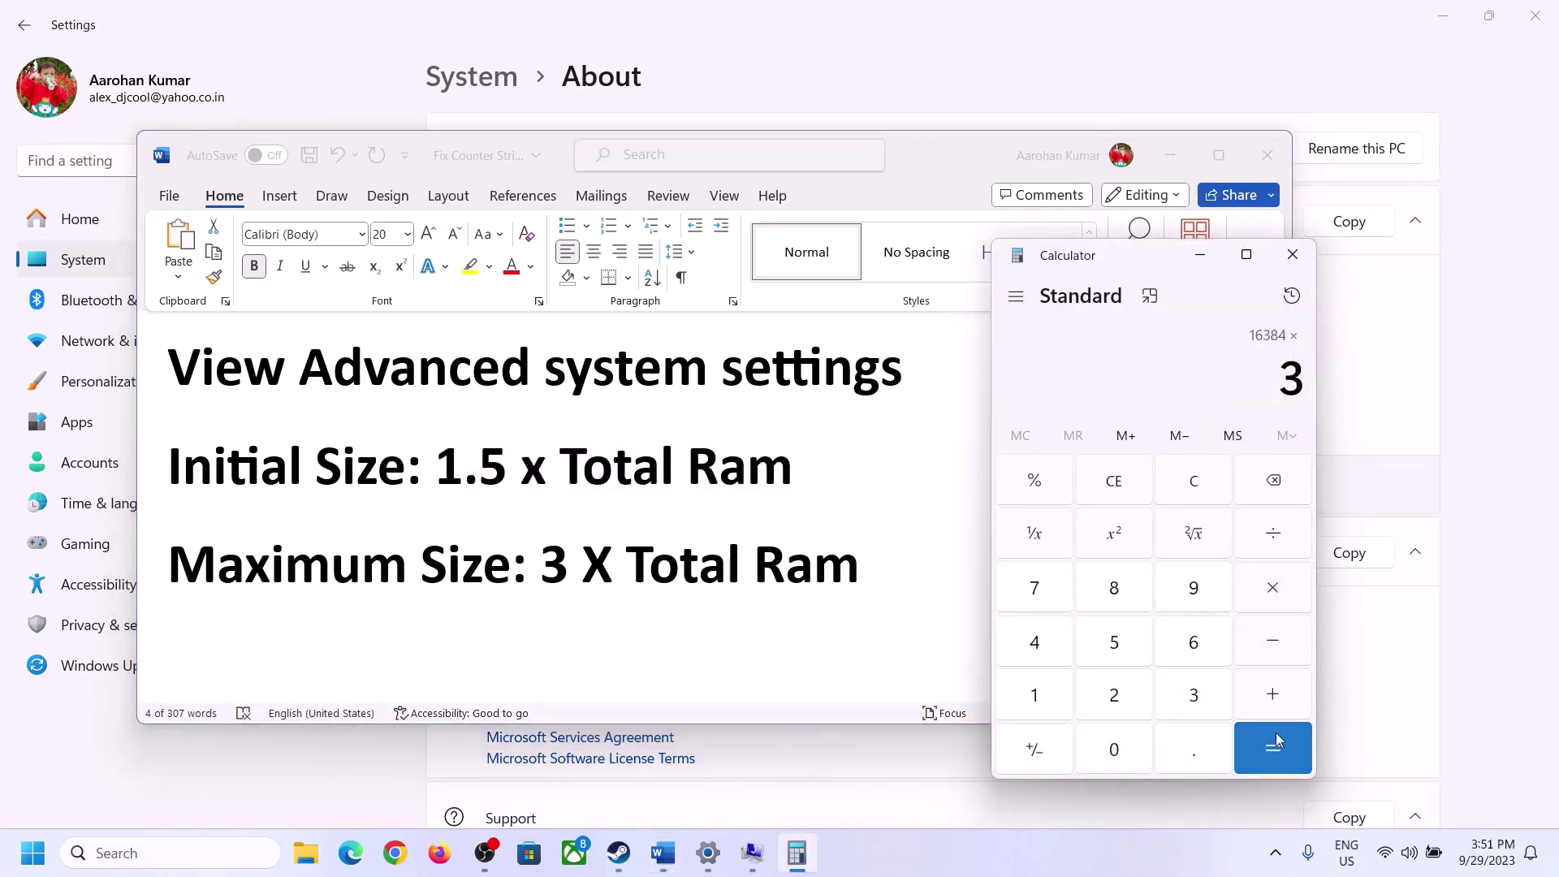
click(1276, 741)
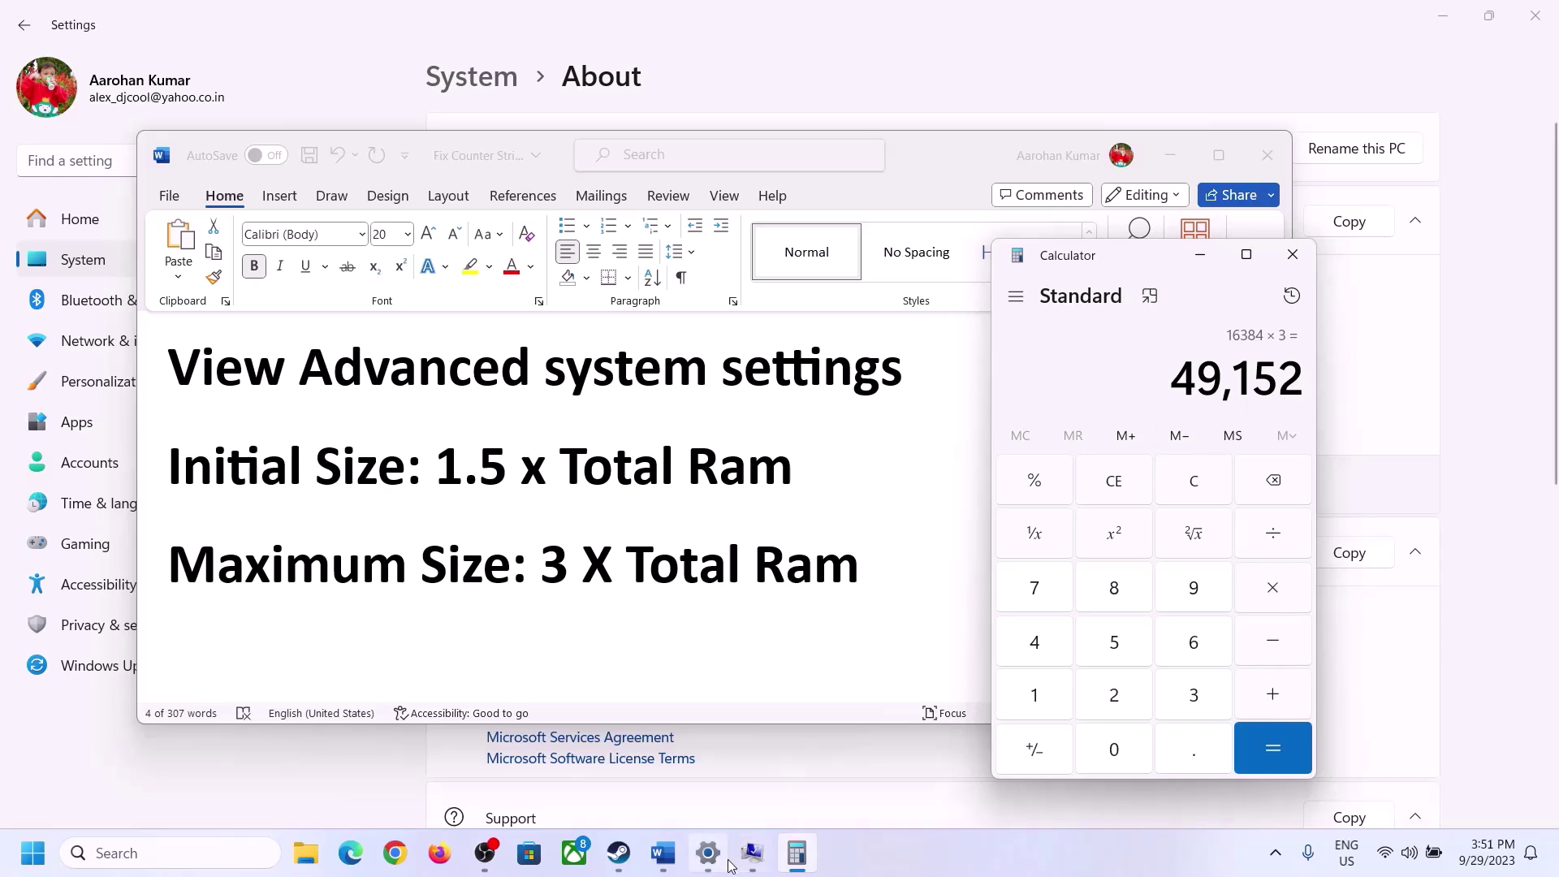
Set the maximum paging file size for drive C to 49152 MB, apply the custom size and acknowledge the restart notice
click(752, 853)
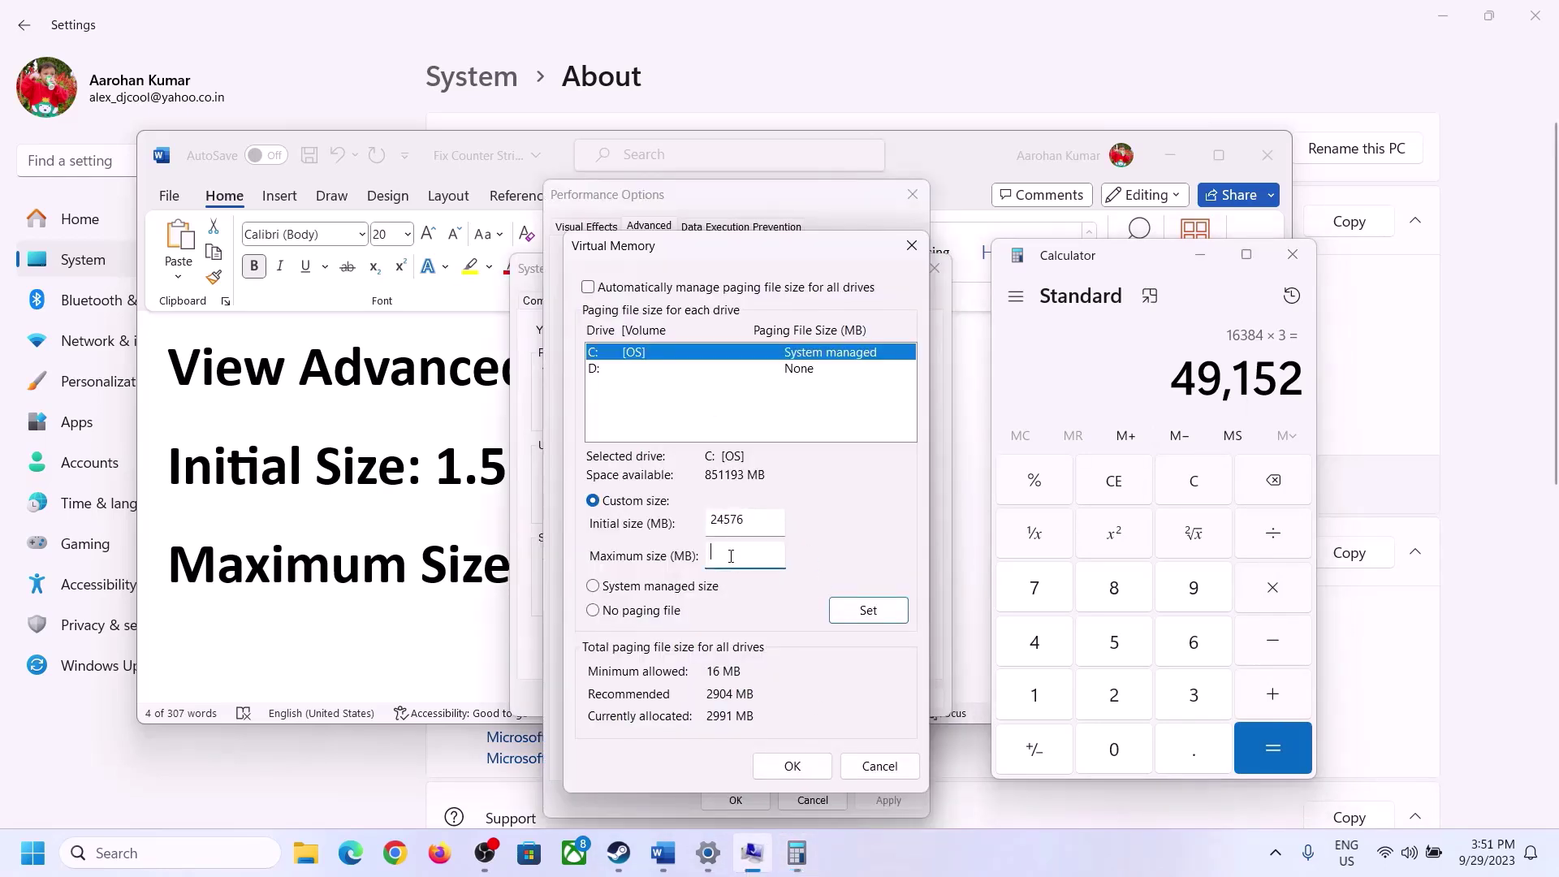
text(49152)
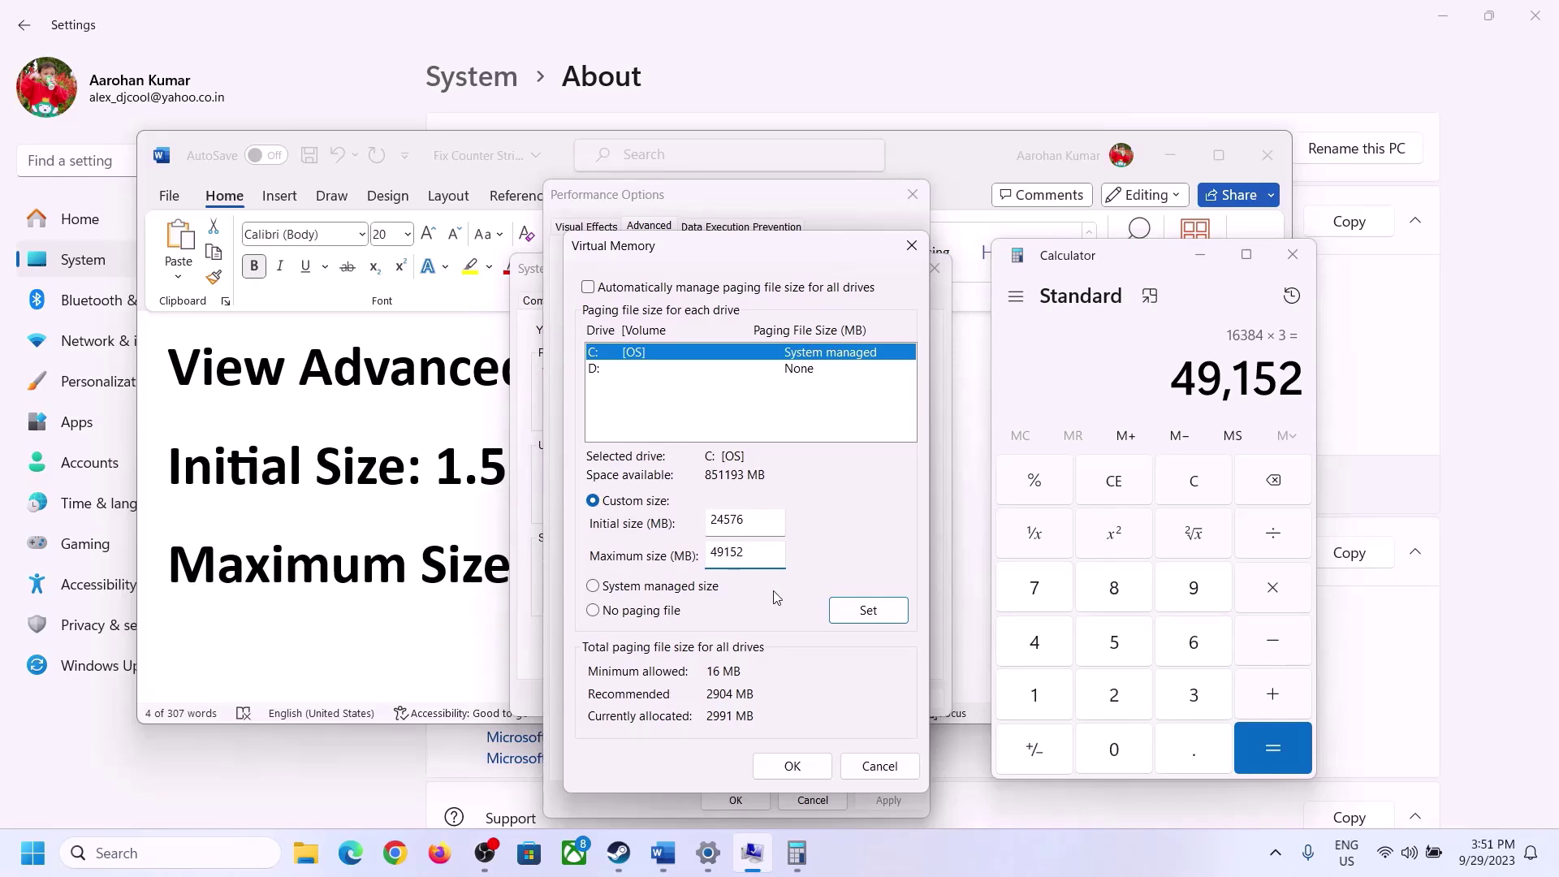
click(867, 610)
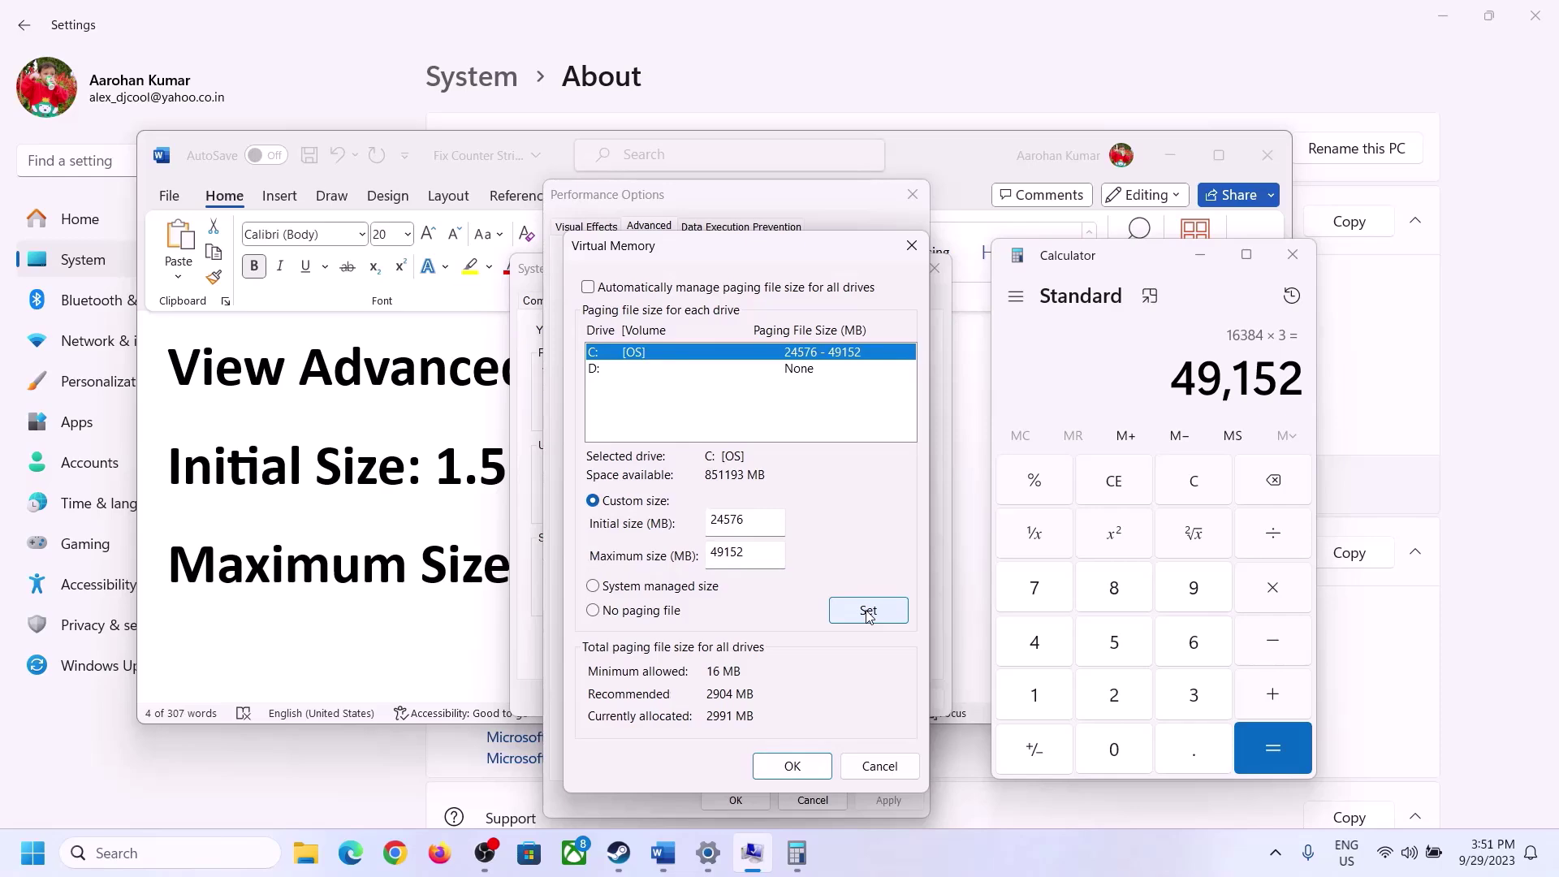
click(794, 767)
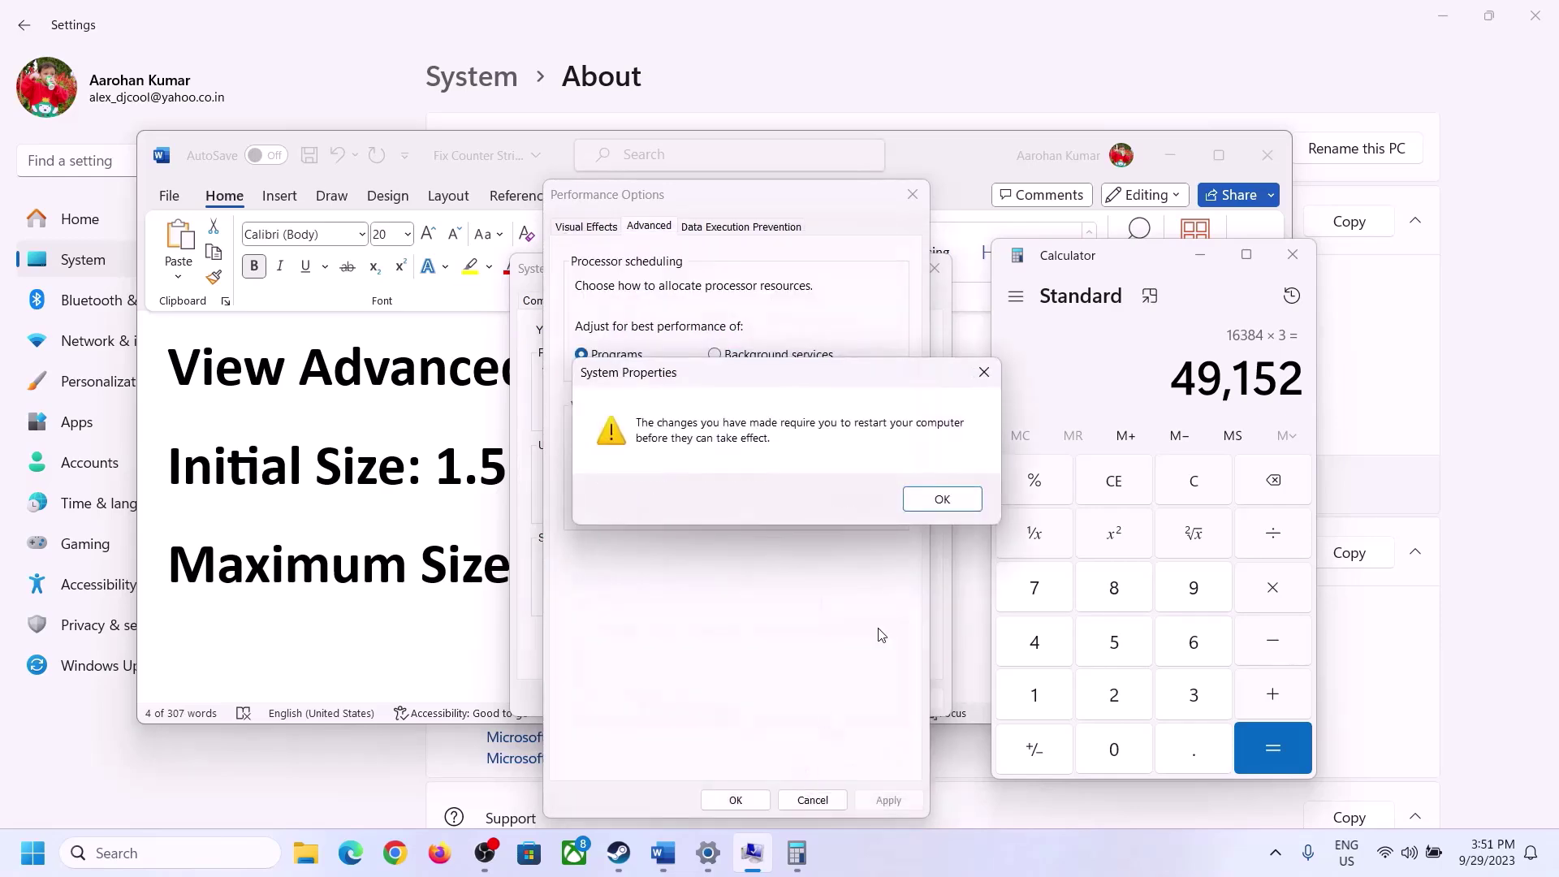
click(967, 499)
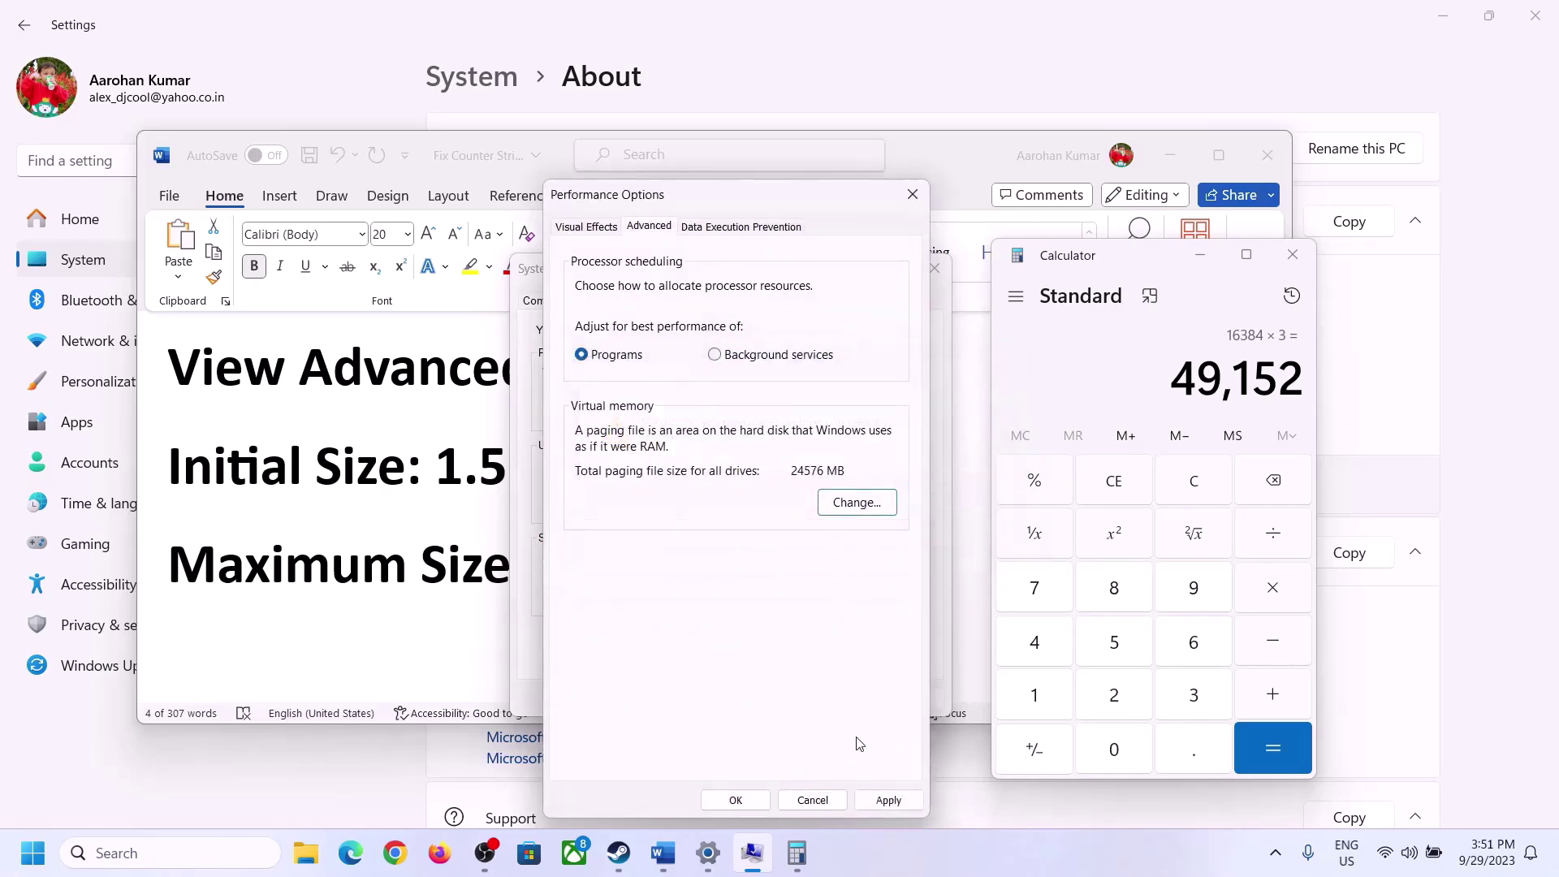
Confirm and close Performance Options and System Properties, then dismiss the restart prompt without restarting
click(736, 801)
click(735, 696)
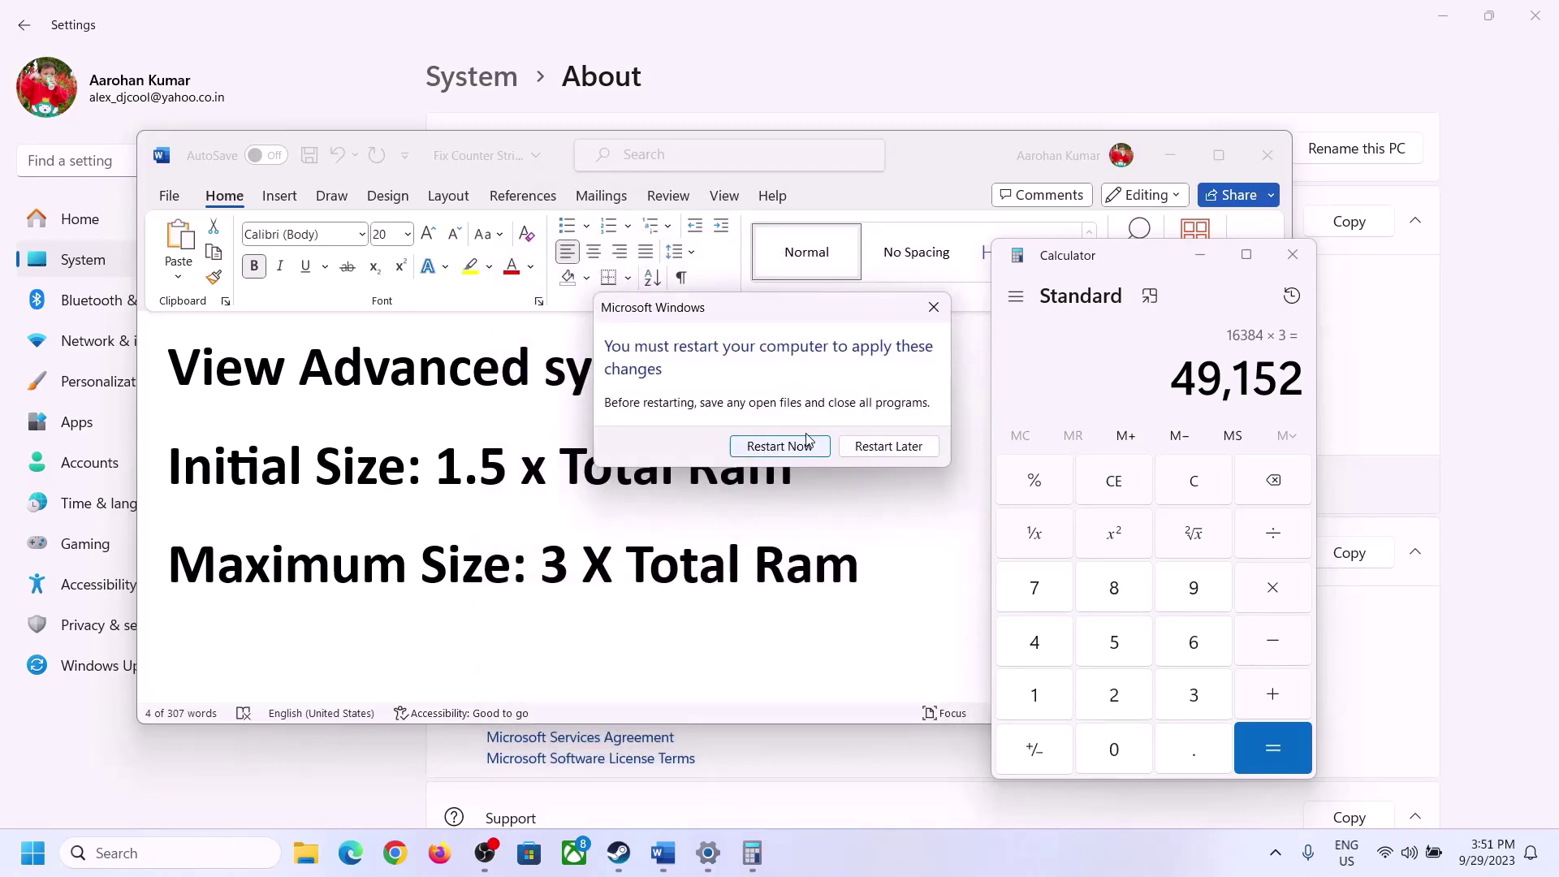
click(933, 306)
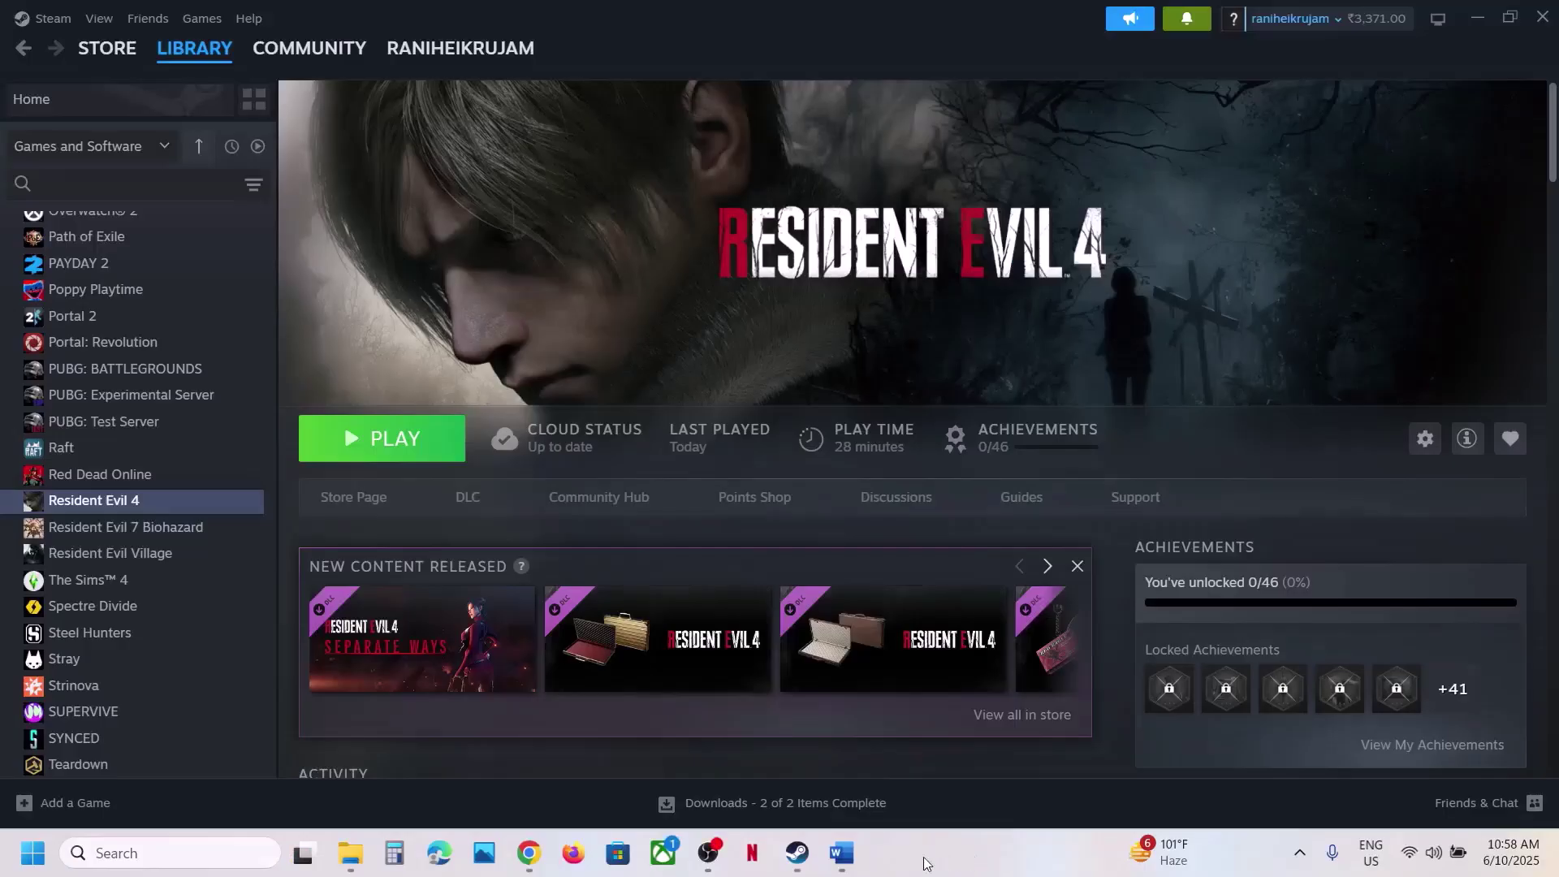
Switch to the Word document "Step 1", maximize it and review Step 18 on unplugging external devices and additional controllers
click(841, 853)
scroll(550, 350, down, 4)
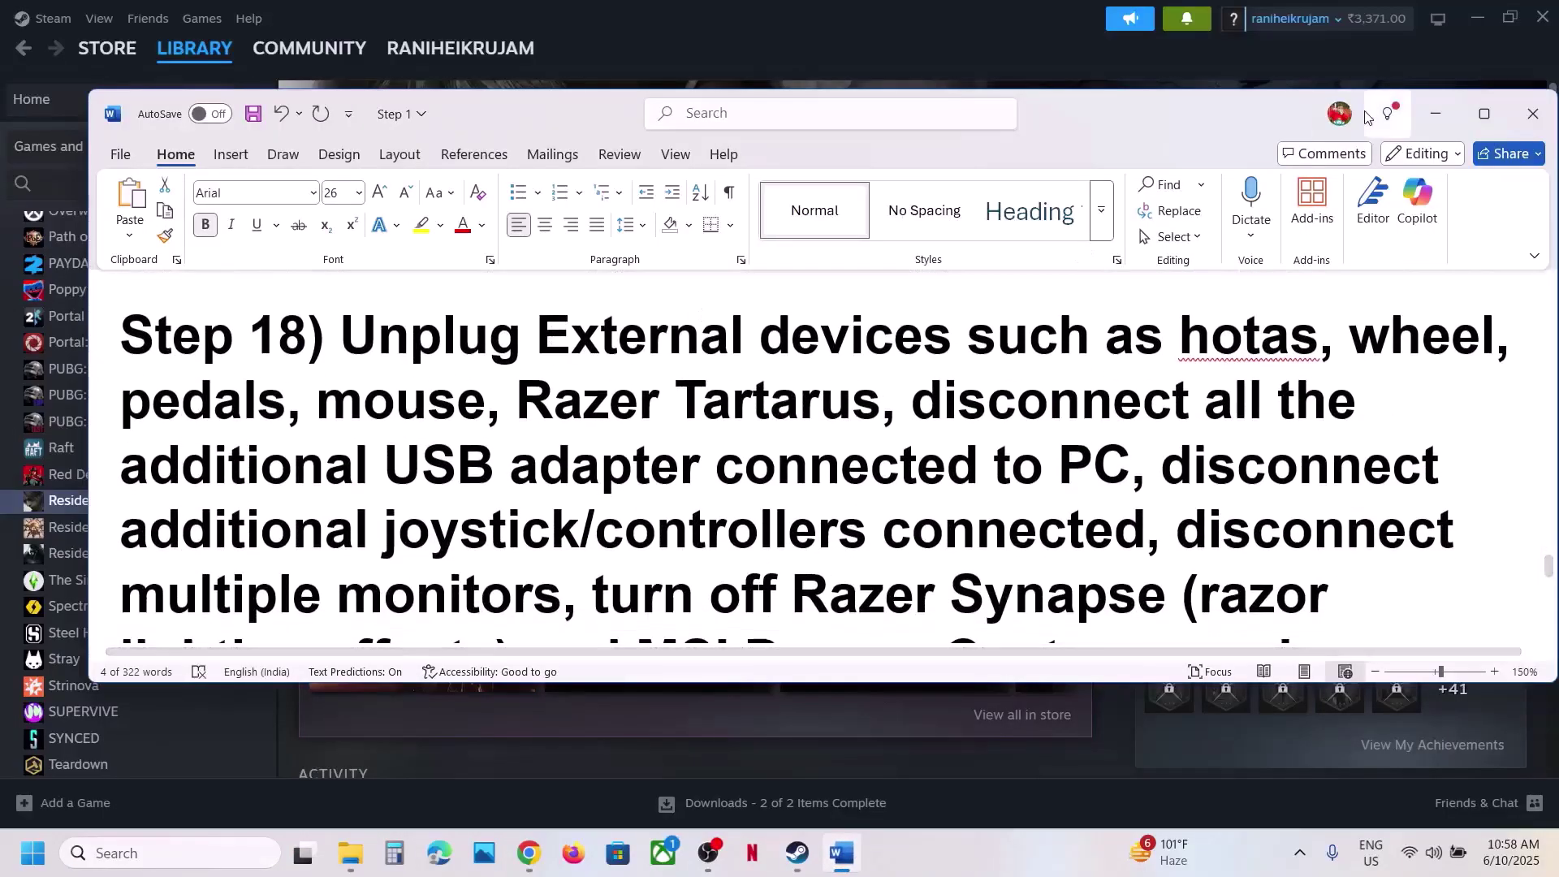
click(1485, 115)
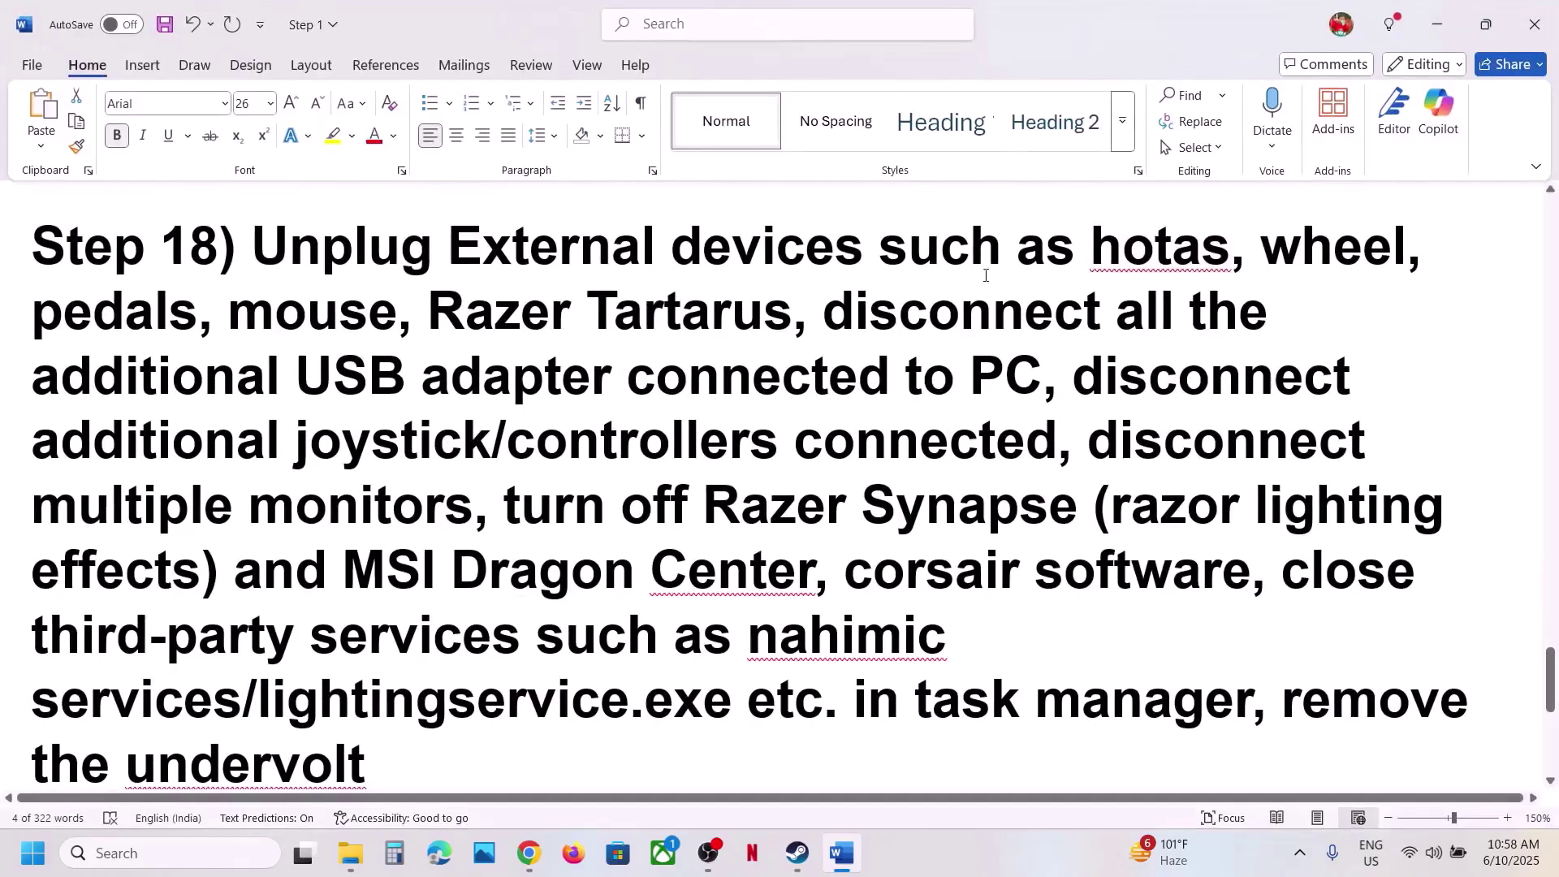
drag(1076, 250, 1009, 466)
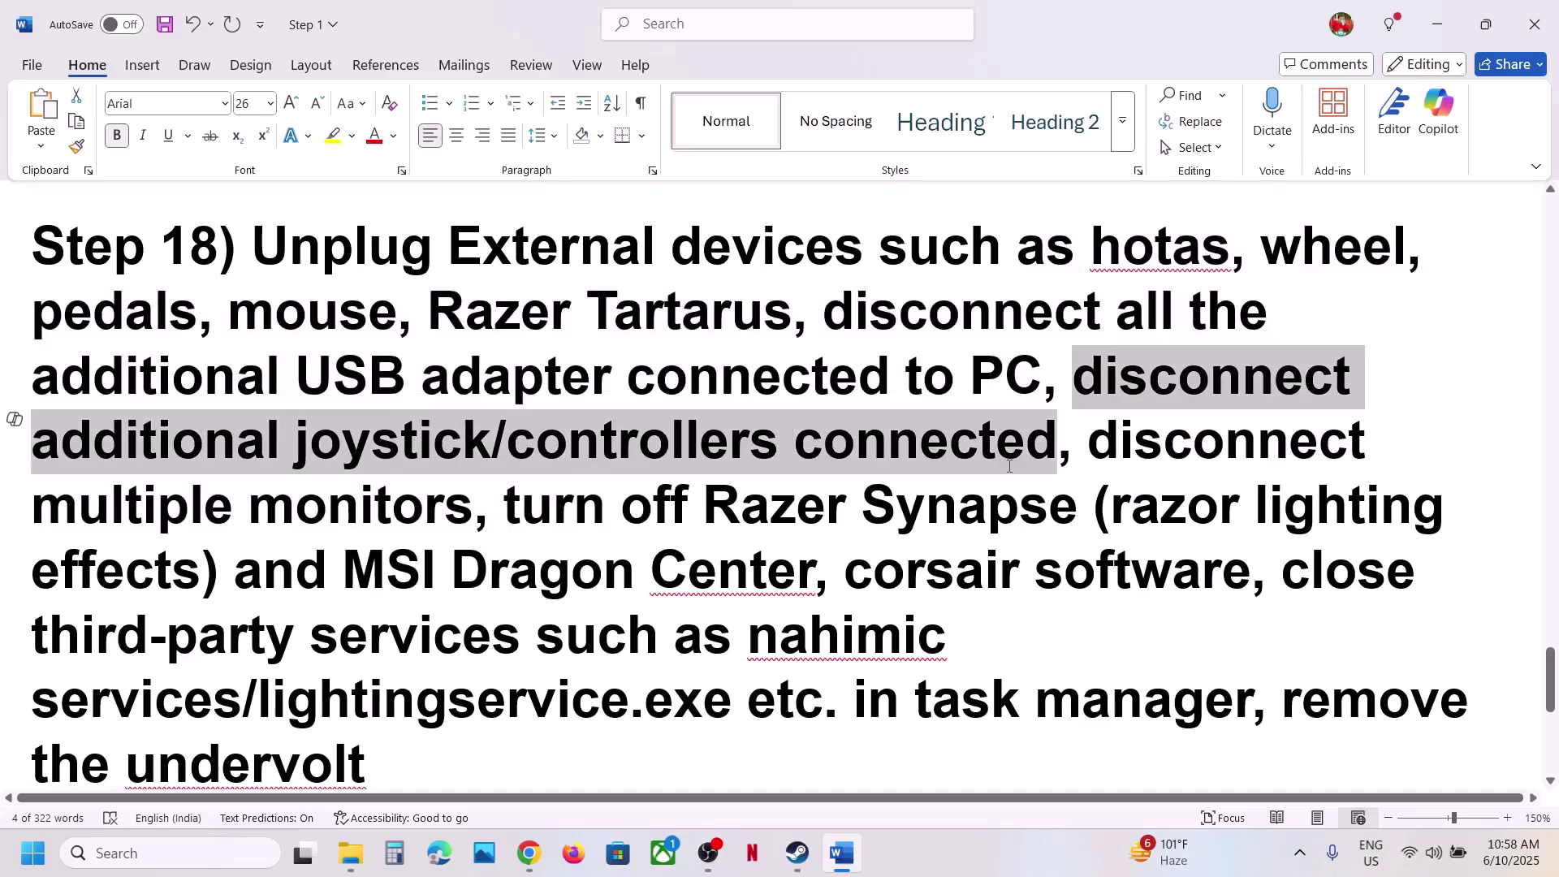
click(1081, 442)
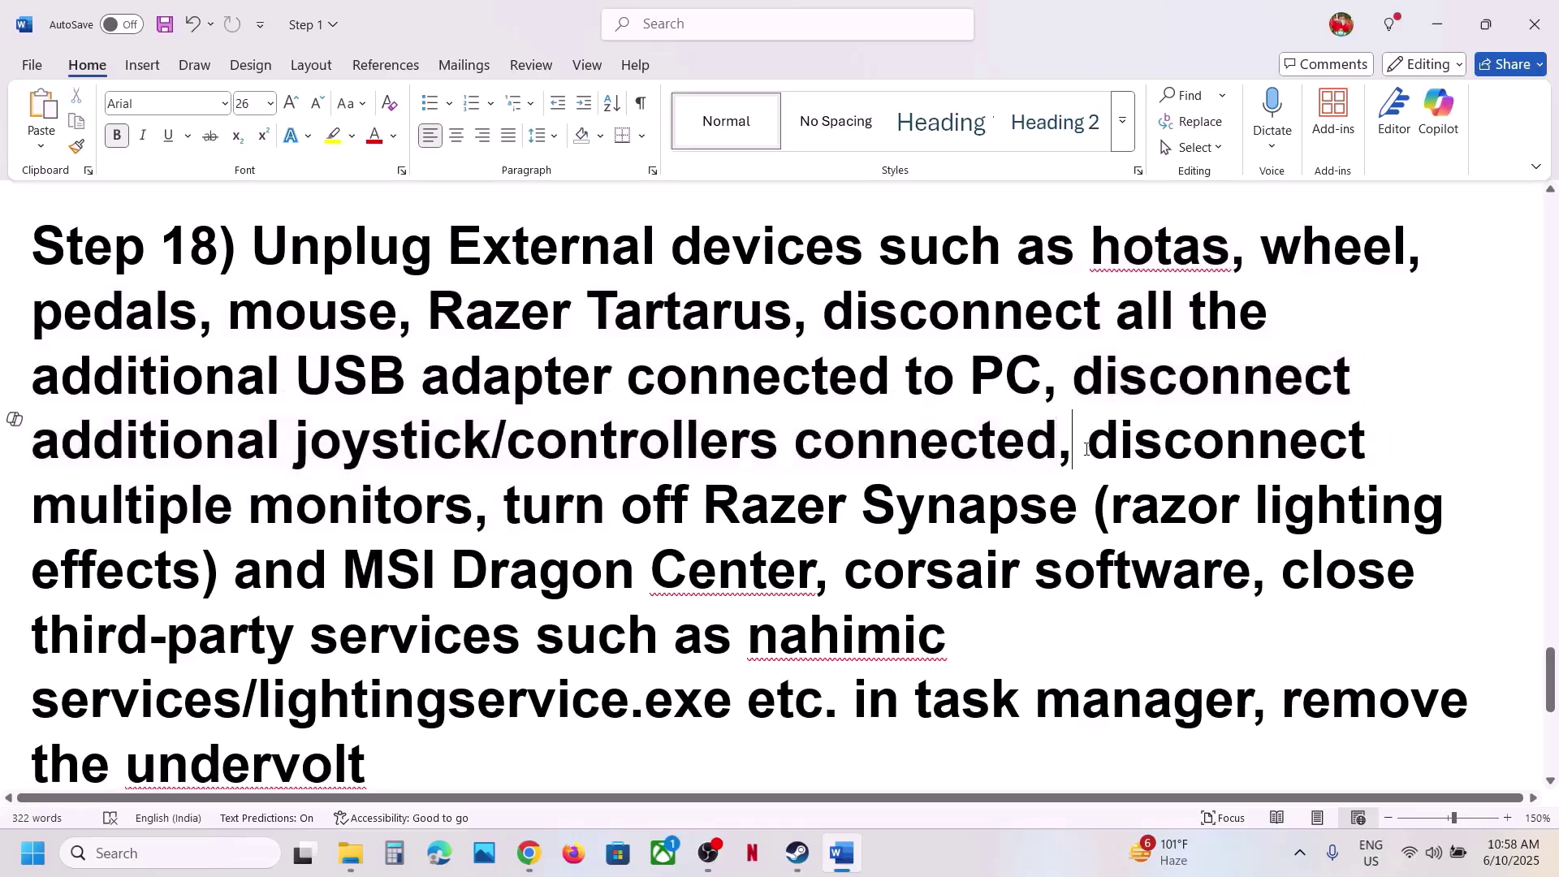
Highlight Step 18's advice on multiple monitors, lighting software, third-party services and undervolting, then proceed to Step 19 on updating the BIOS
drag(1087, 442, 950, 442)
shift+click(474, 503)
scroll(534, 446, down, 1)
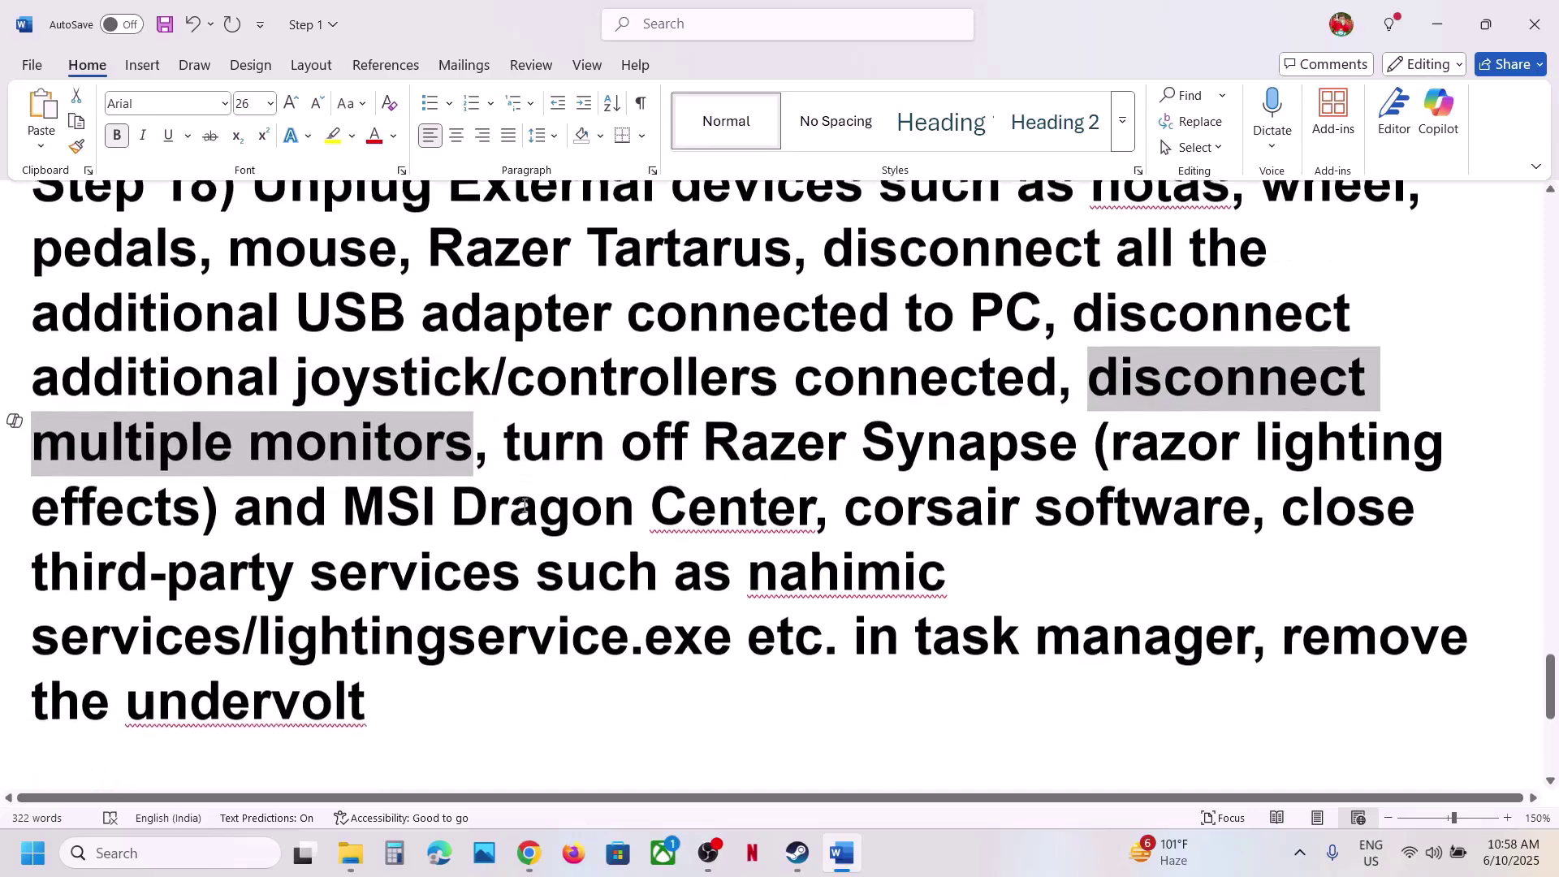
drag(505, 429, 1138, 611)
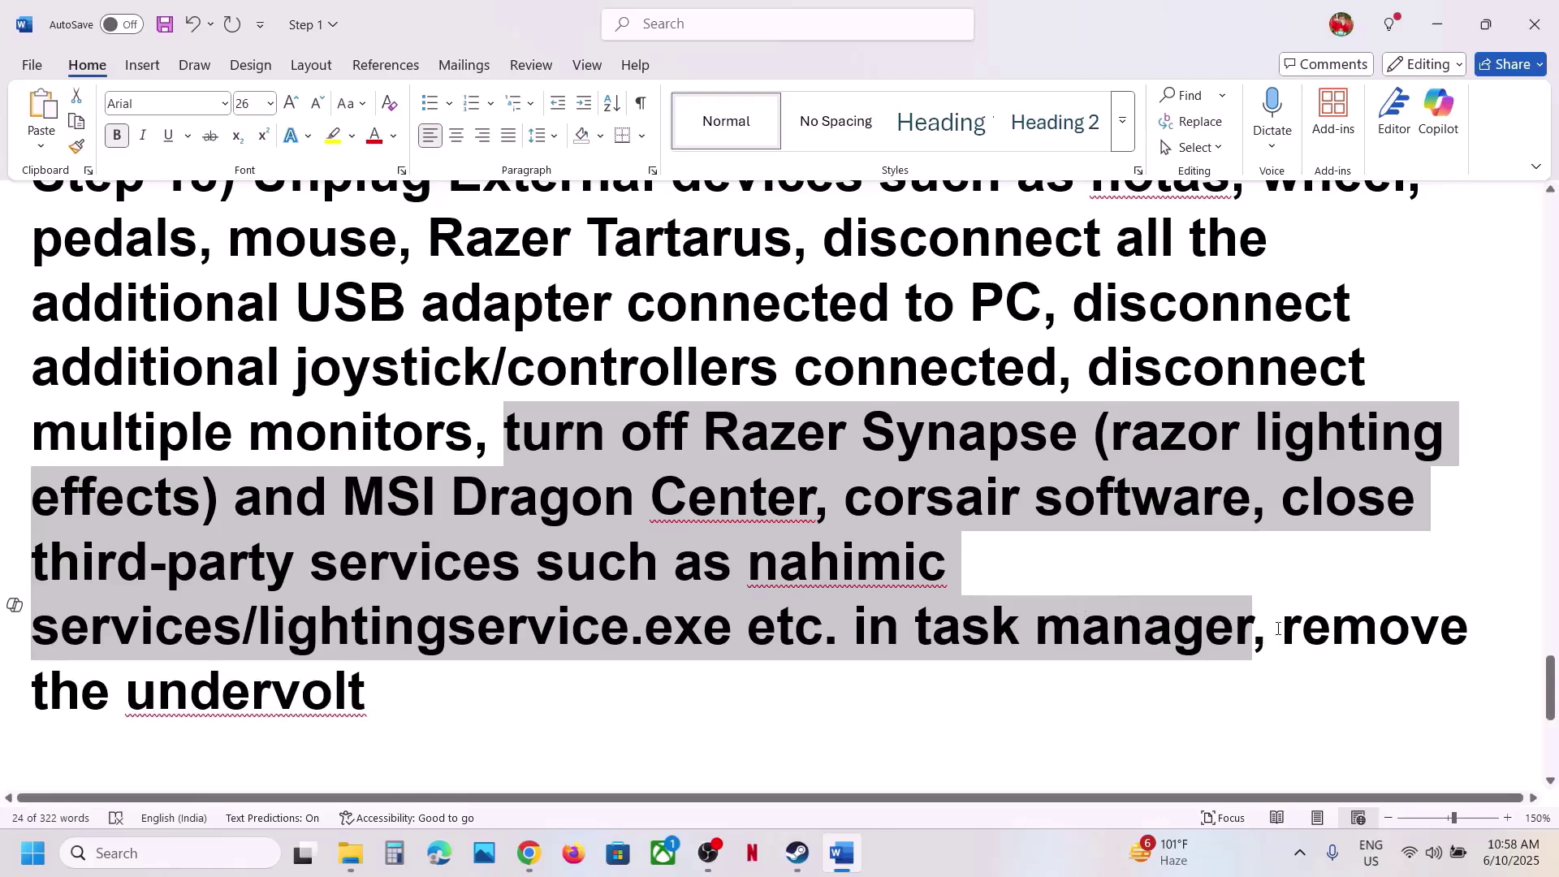
drag(1280, 628, 369, 700)
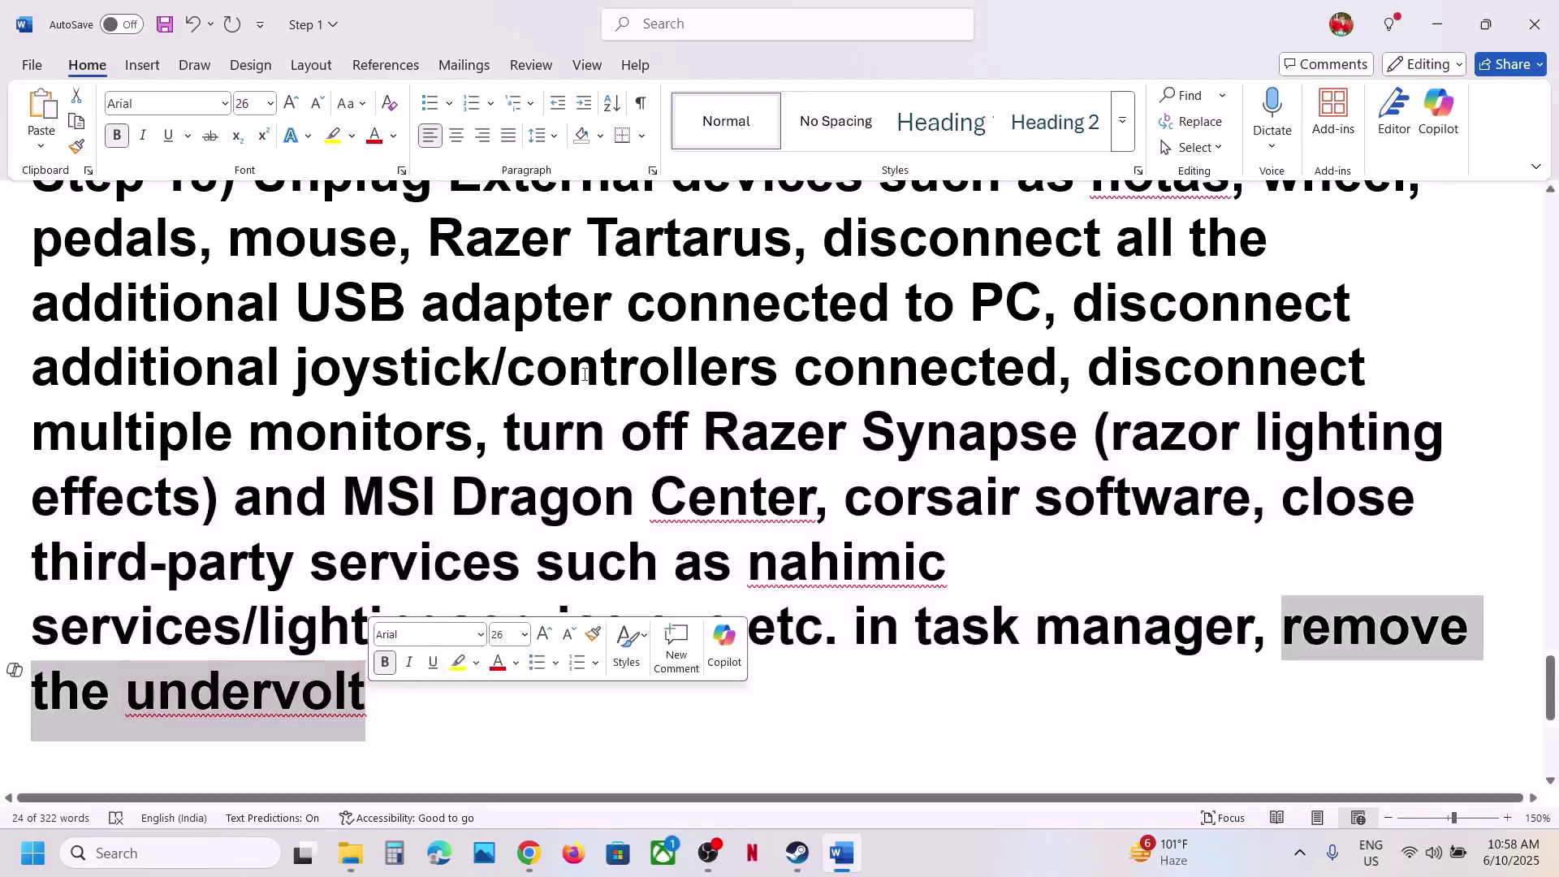
click(573, 419)
scroll(572, 455, down, 4)
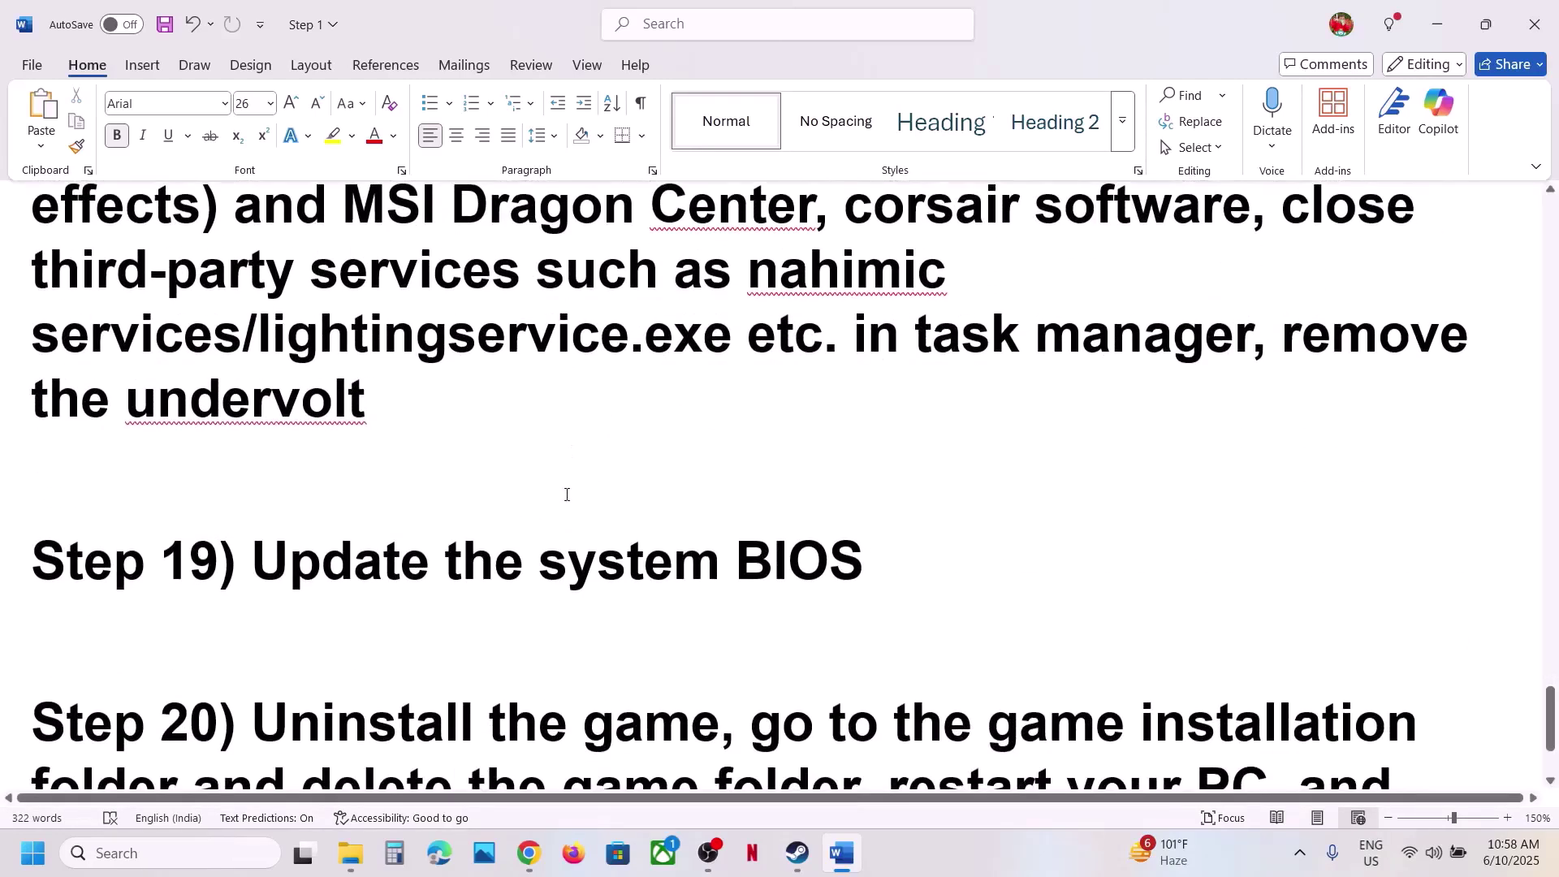